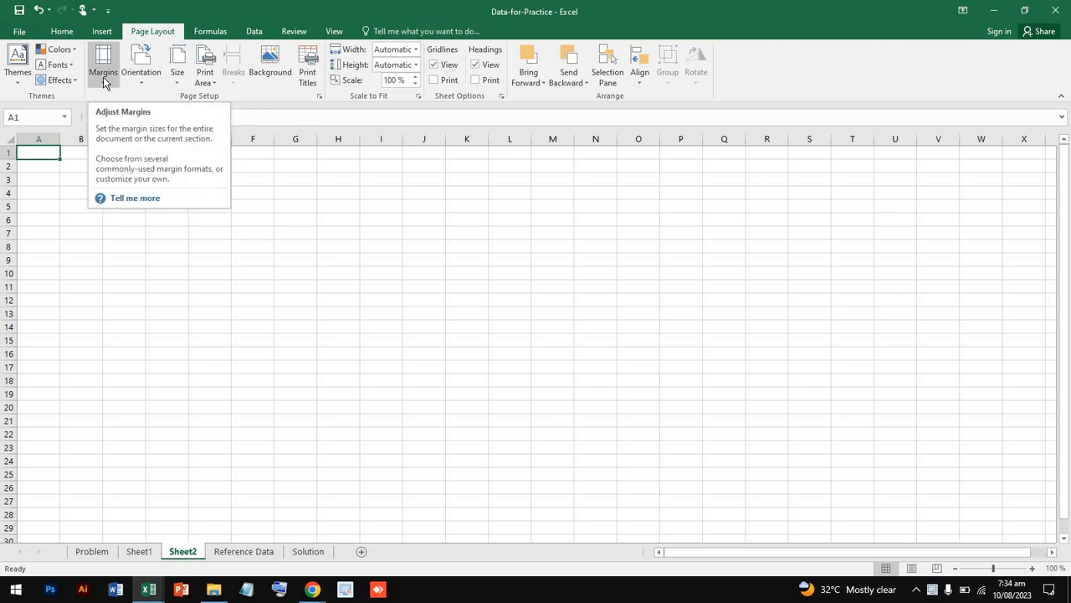
# Step: Examine the AutoSum, Recently Used, Financial, Logical and Text function lists in the function library
pyautogui.click(103, 77)
pyautogui.click(212, 34)
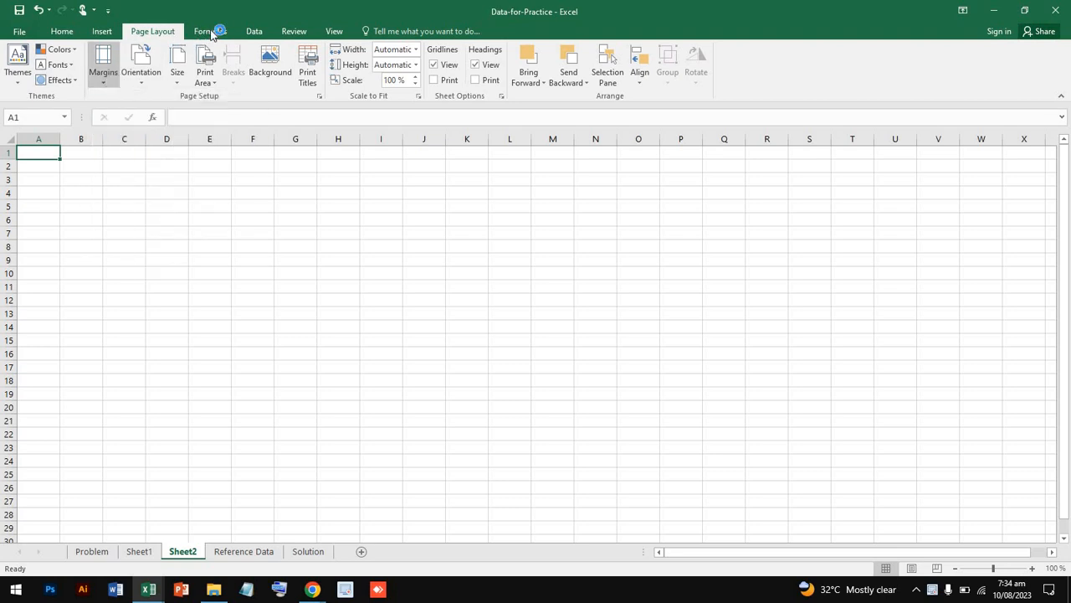
pyautogui.click(212, 34)
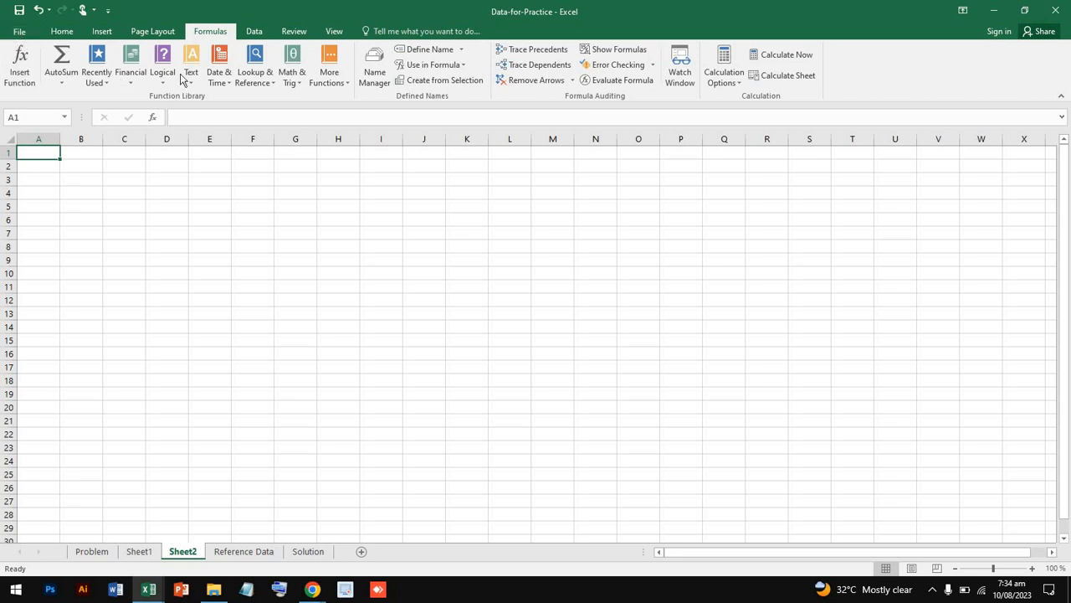
pyautogui.click(62, 82)
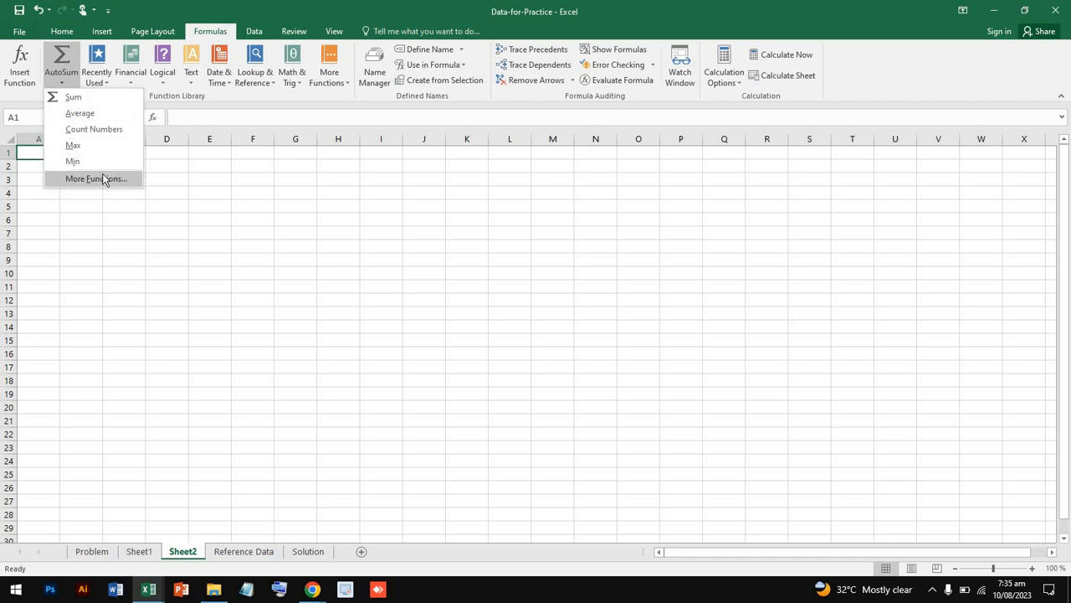
pyautogui.click(96, 79)
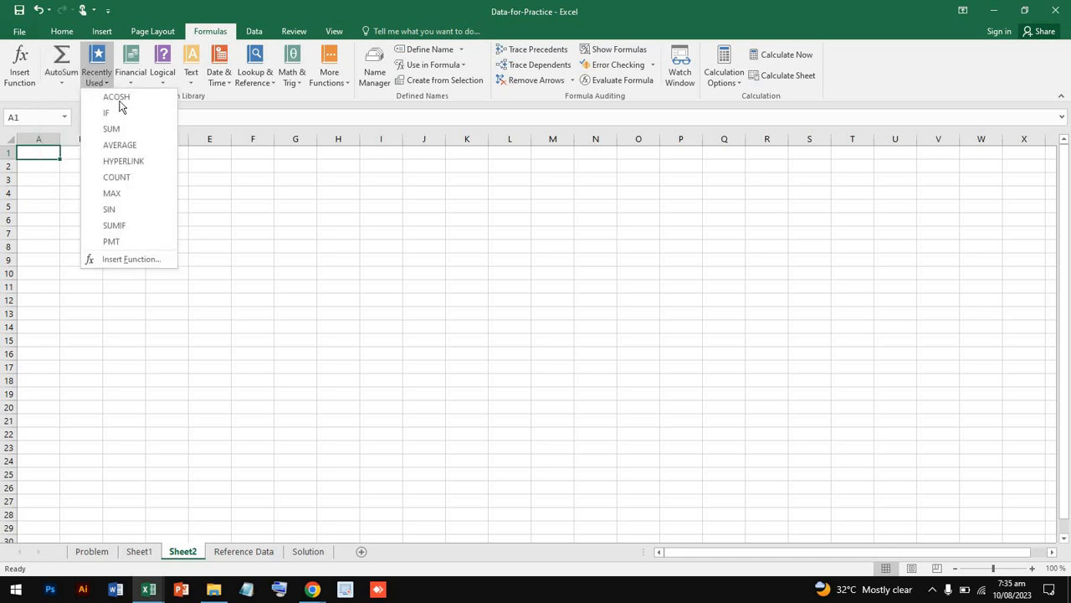
pyautogui.click(131, 74)
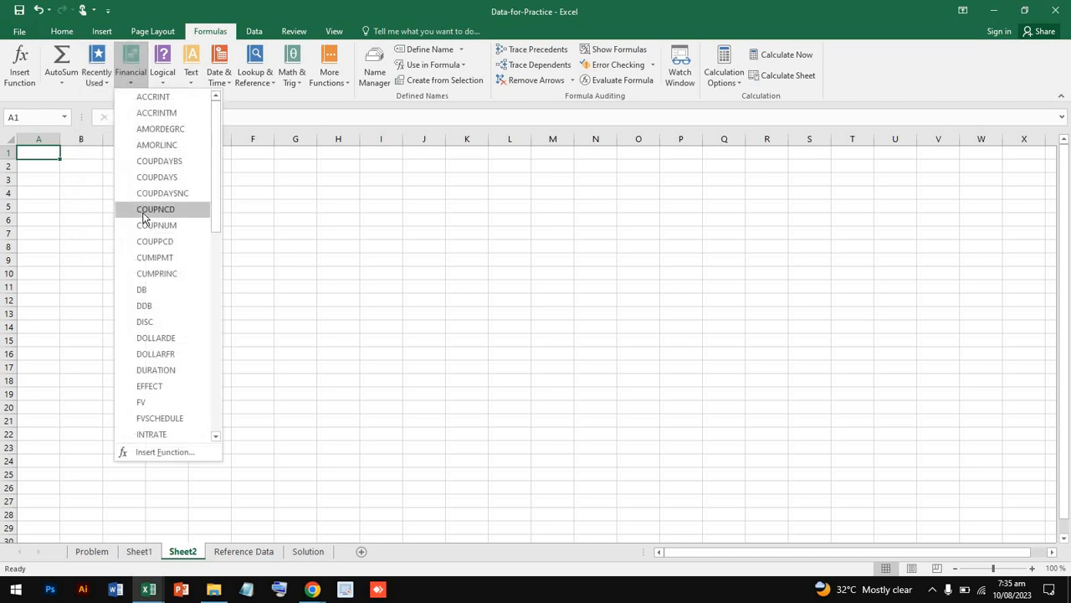
pyautogui.scroll(-11, 143, 216)
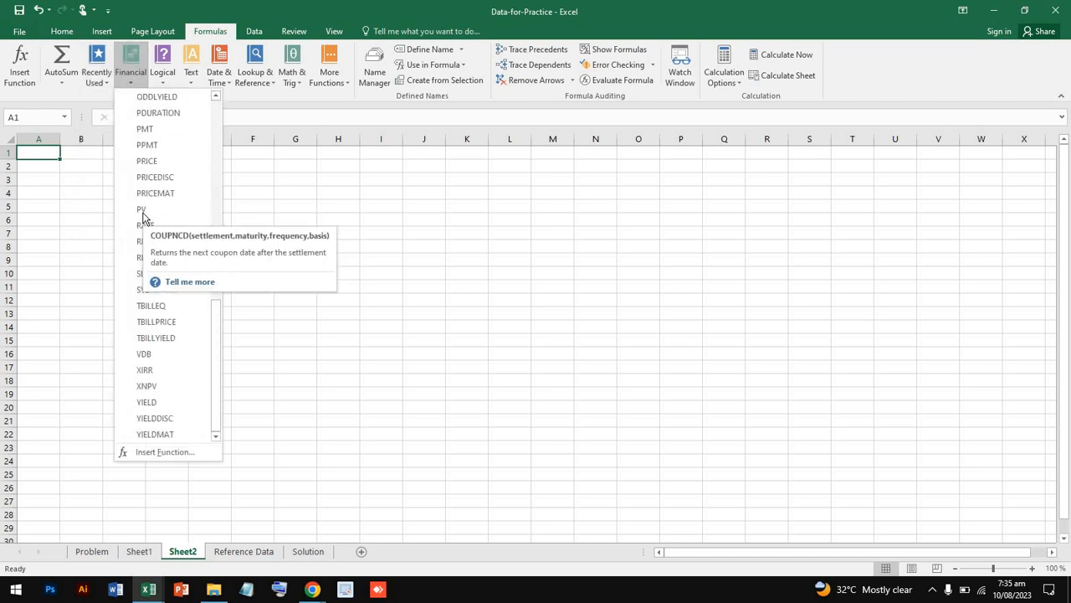
pyautogui.scroll(11, 143, 217)
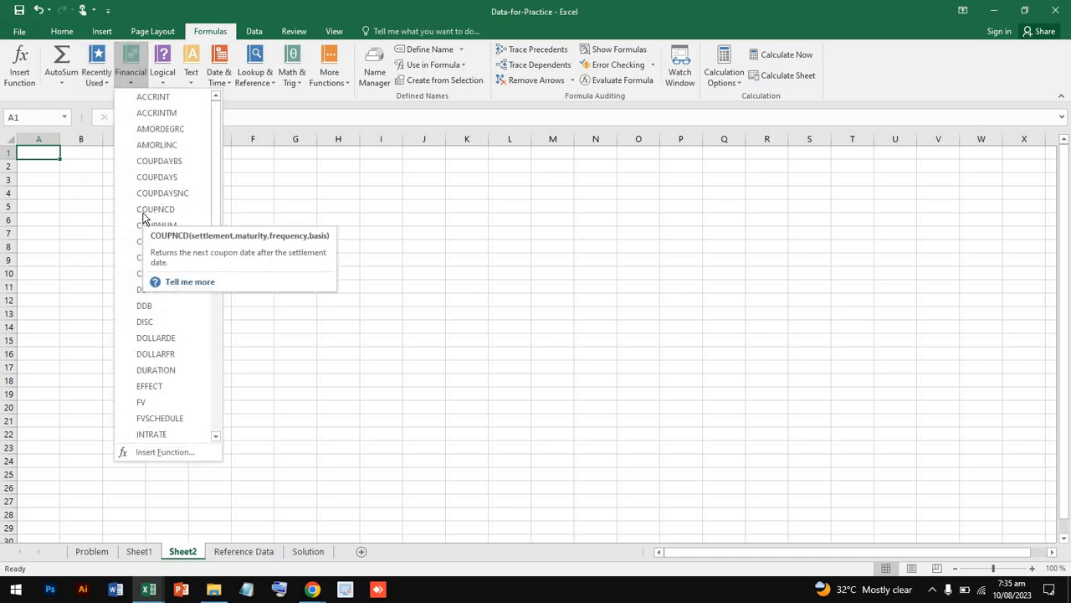
pyautogui.click(166, 63)
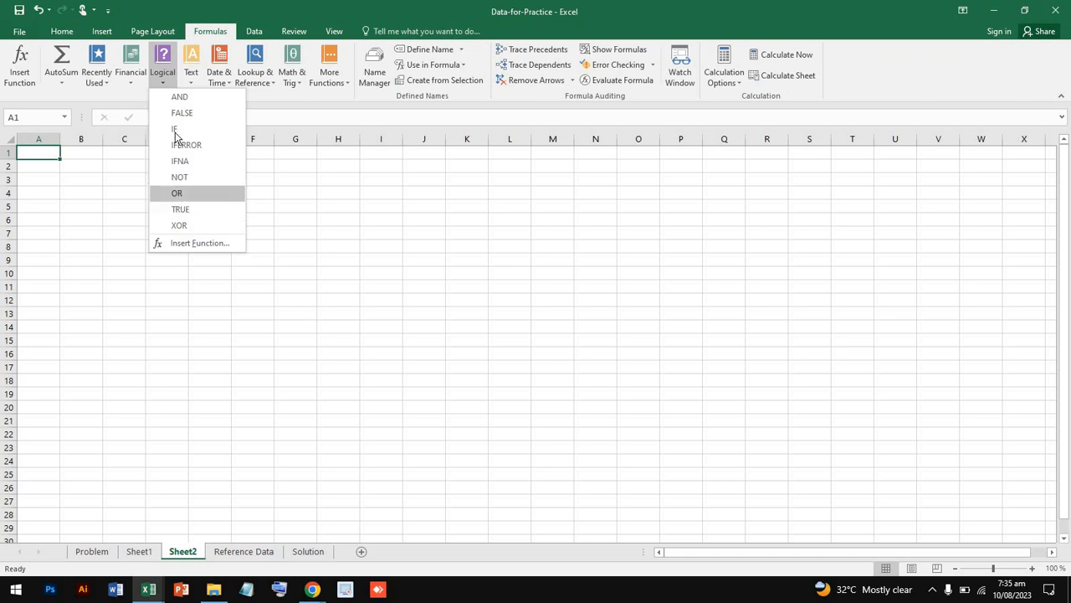
pyautogui.click(193, 74)
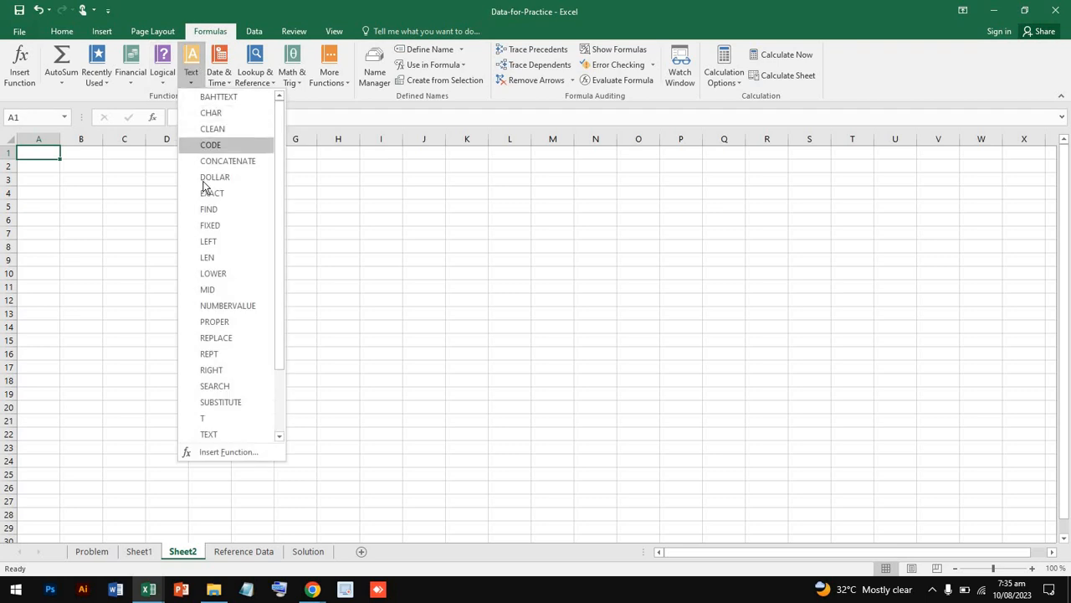
pyautogui.scroll(-1, 206, 186)
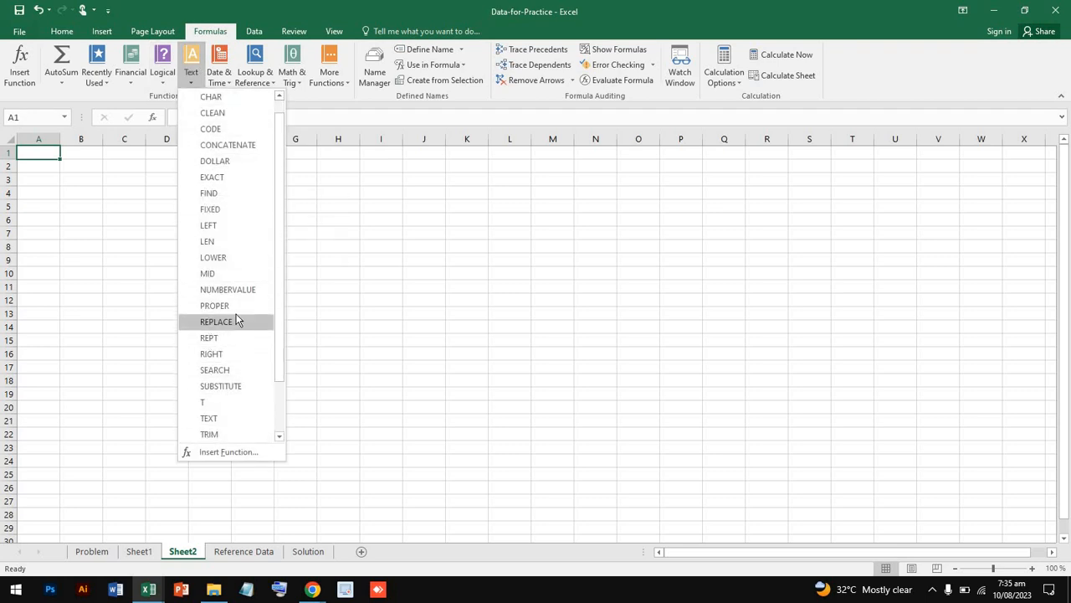
# Step: Examine the Date & Time, Lookup & Reference, Math & Trig and additional function categories, including the Information functions
pyautogui.click(221, 77)
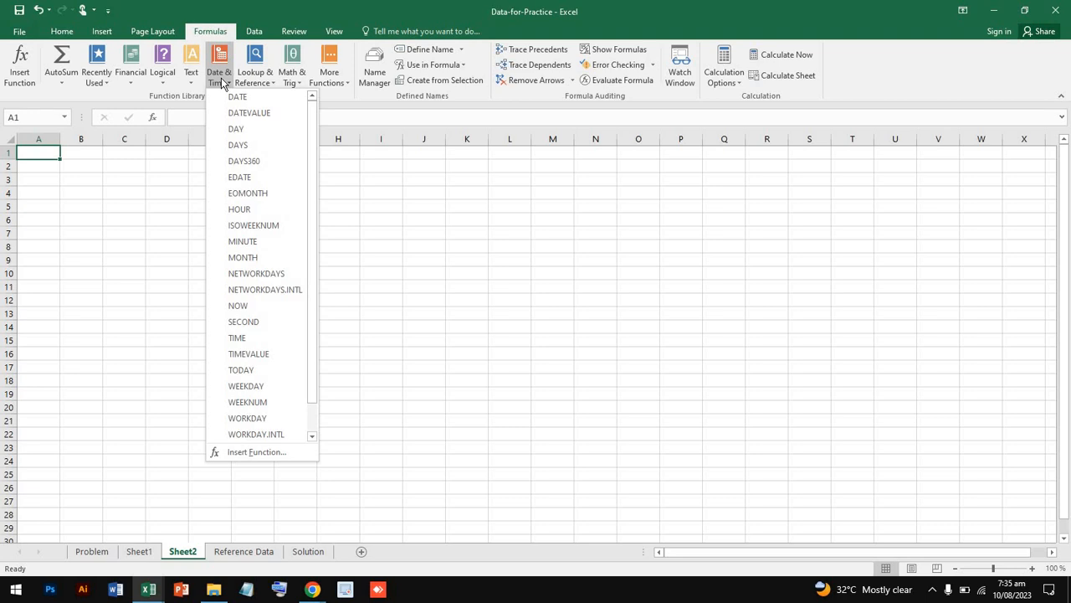
pyautogui.click(253, 82)
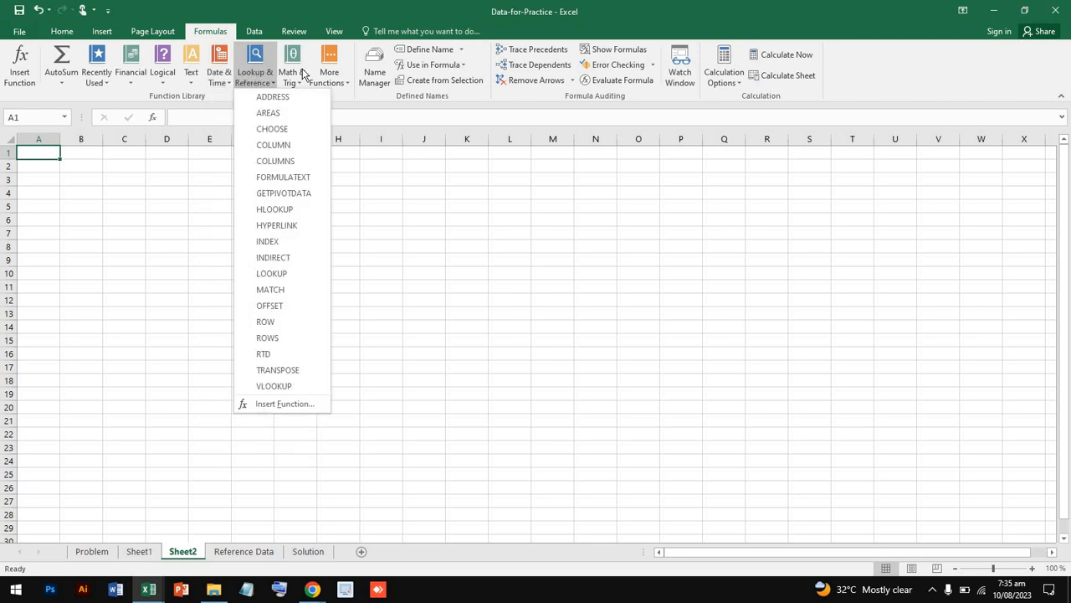
pyautogui.click(297, 80)
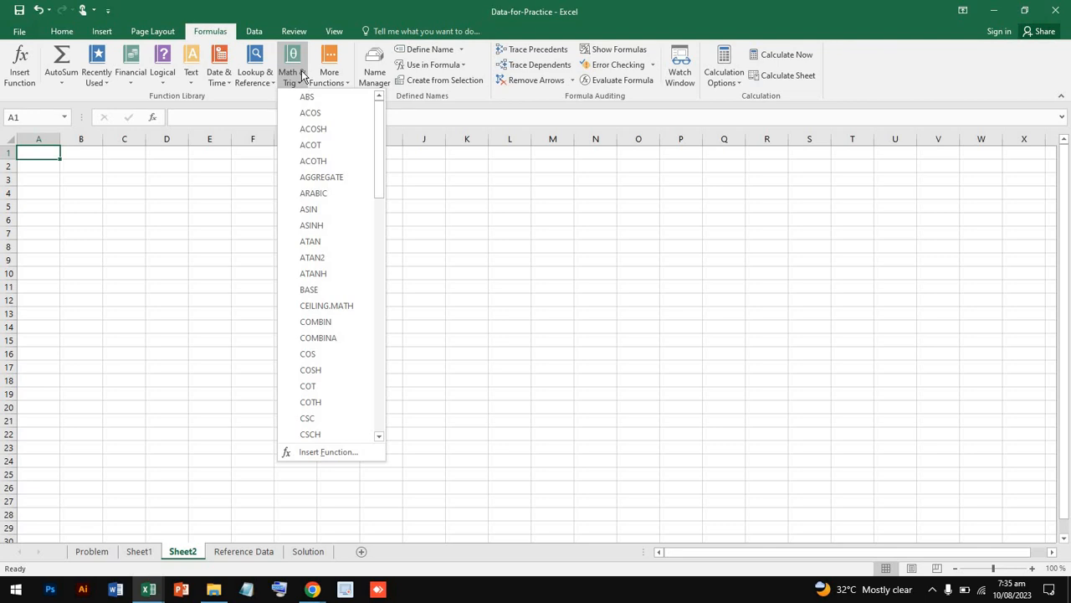
pyautogui.click(329, 74)
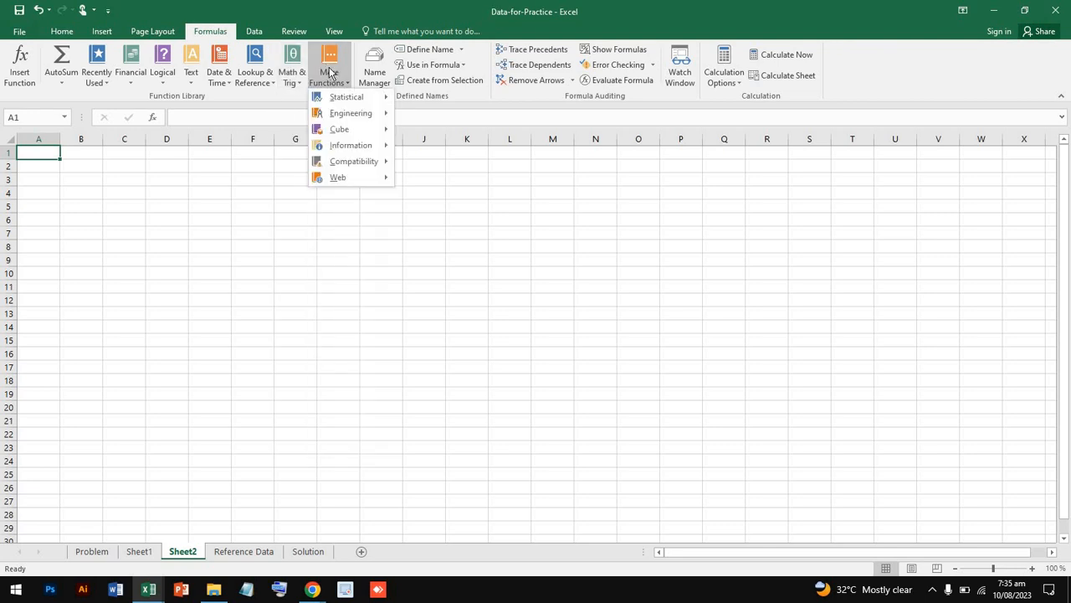
pyautogui.moveTo(351, 113)
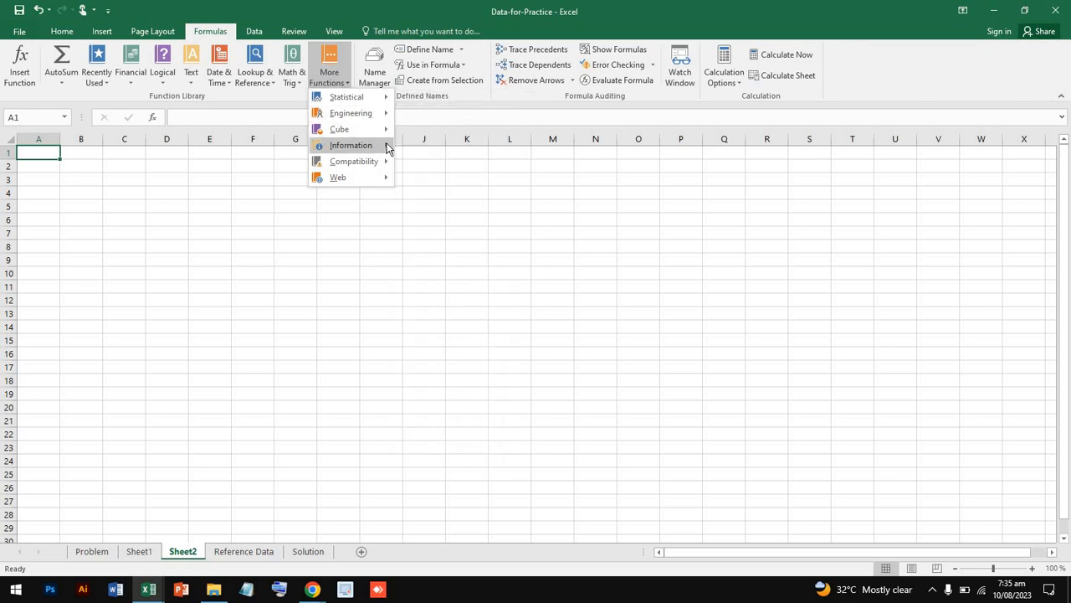
pyautogui.moveTo(381, 146)
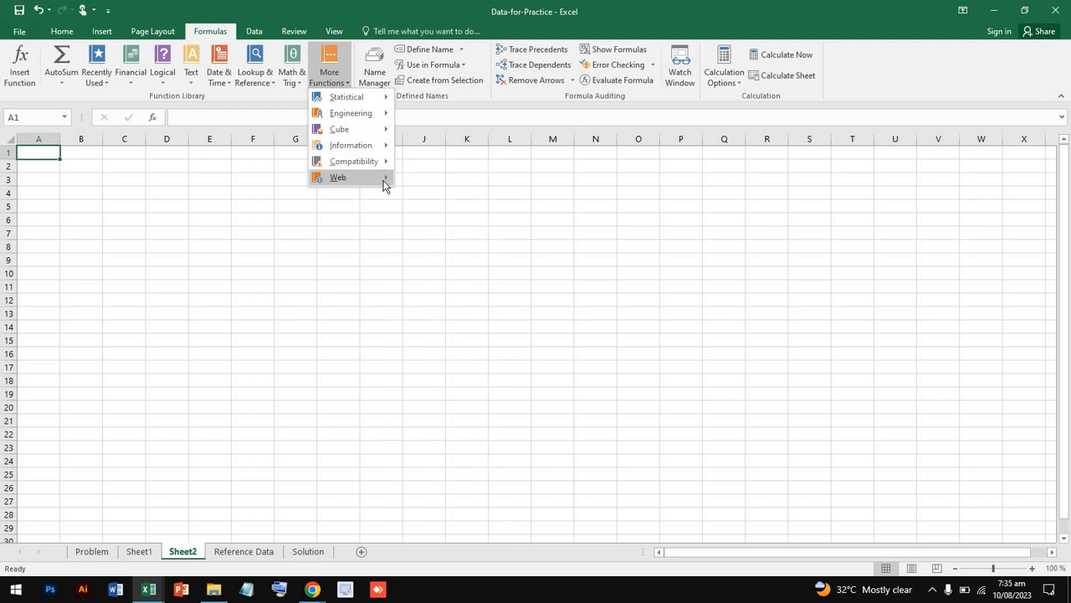
pyautogui.moveTo(385, 183)
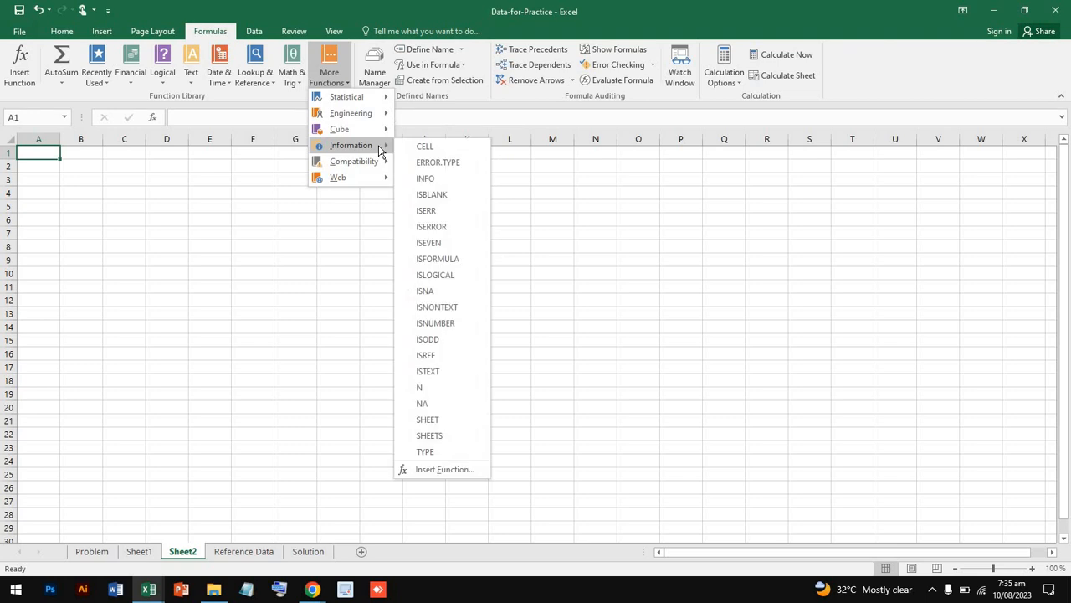
pyautogui.click(278, 215)
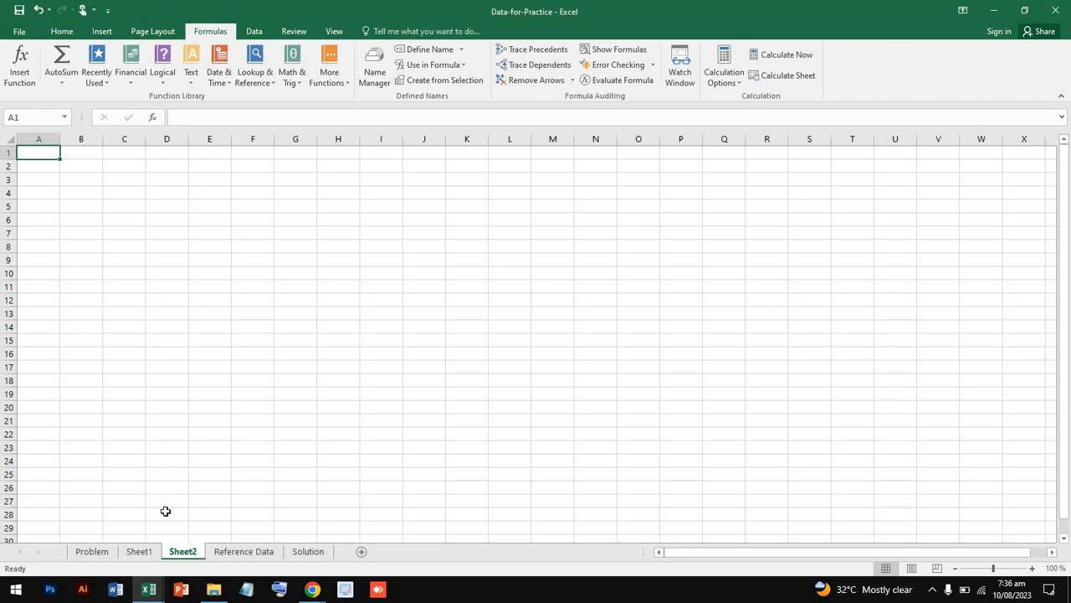
# Step: Switch to Sheet1 and examine the first student's row: date, name, the four subject marks and the Total cell
pyautogui.click(153, 554)
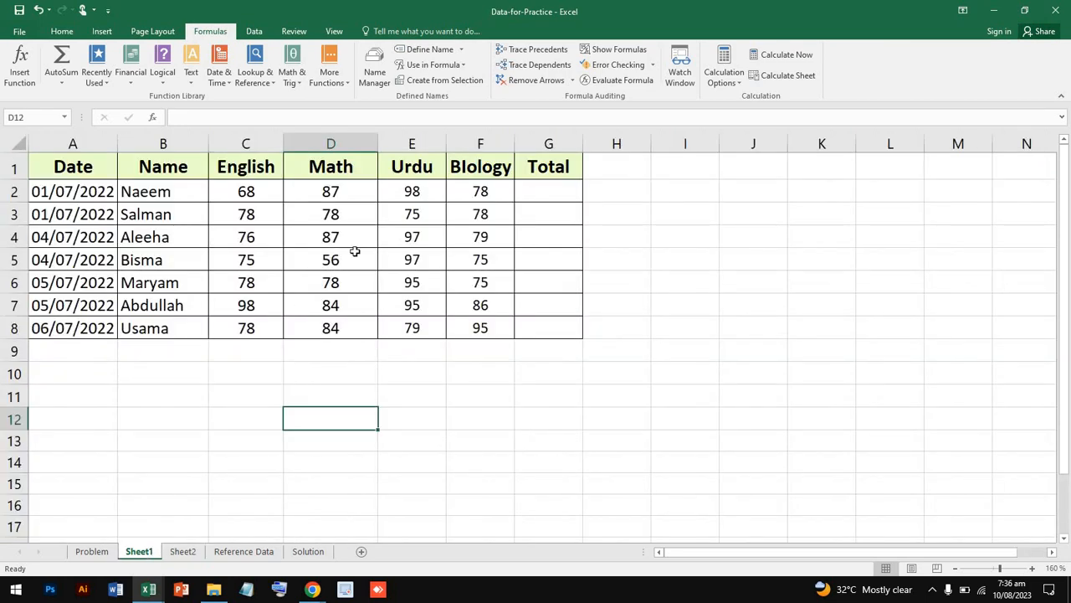
pyautogui.click(469, 369)
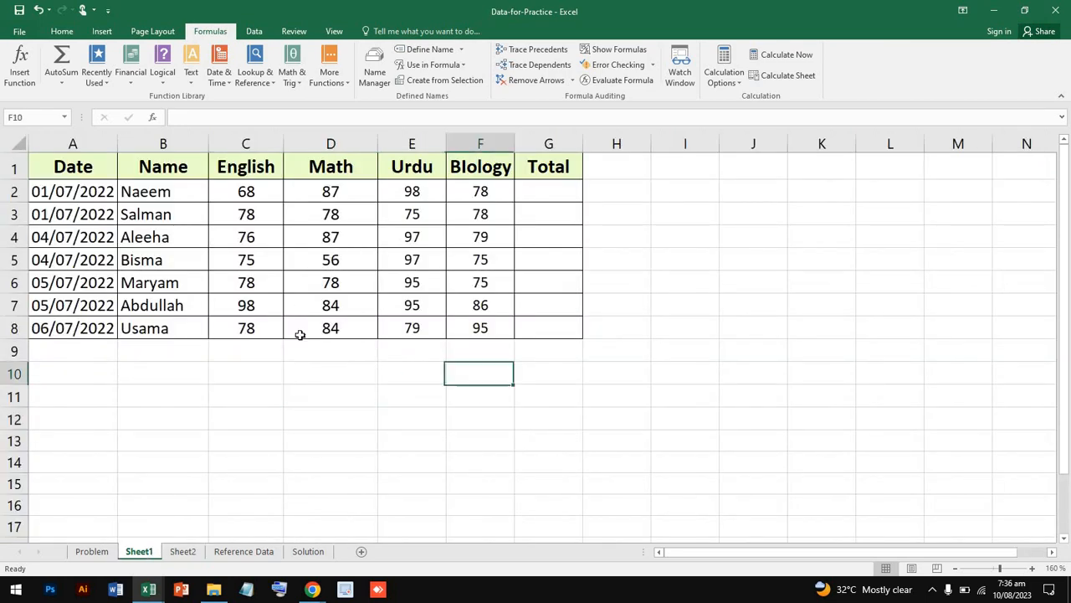
pyautogui.click(77, 174)
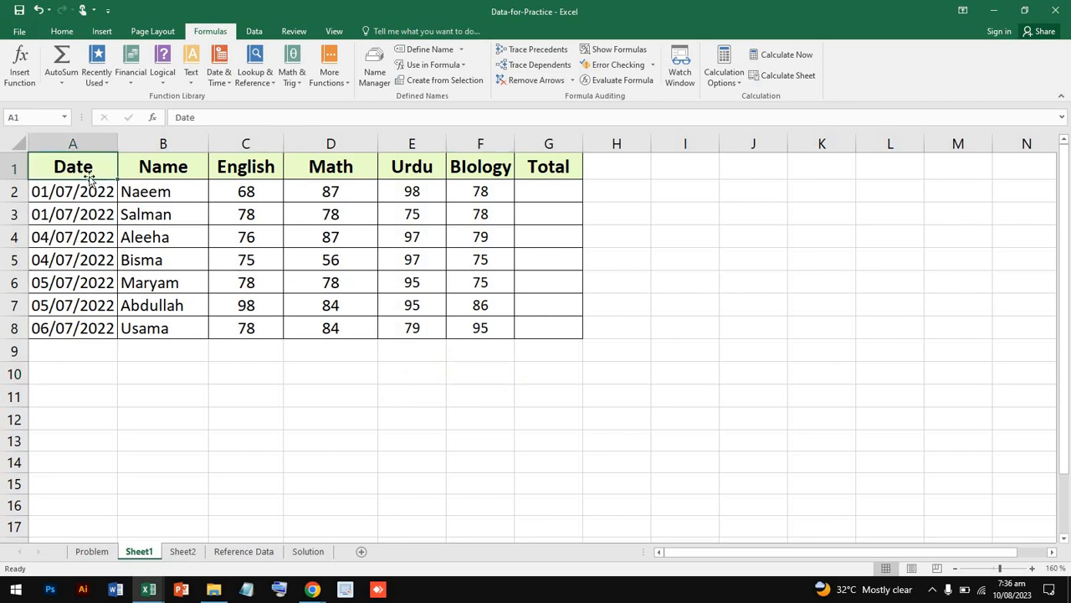
pyautogui.click(93, 200)
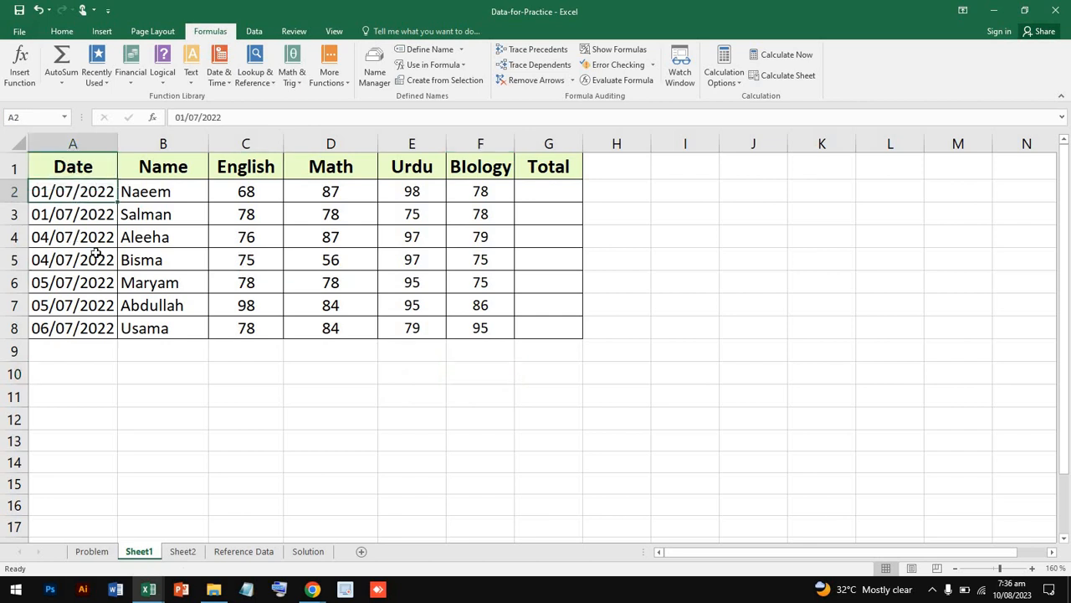
pyautogui.click(154, 191)
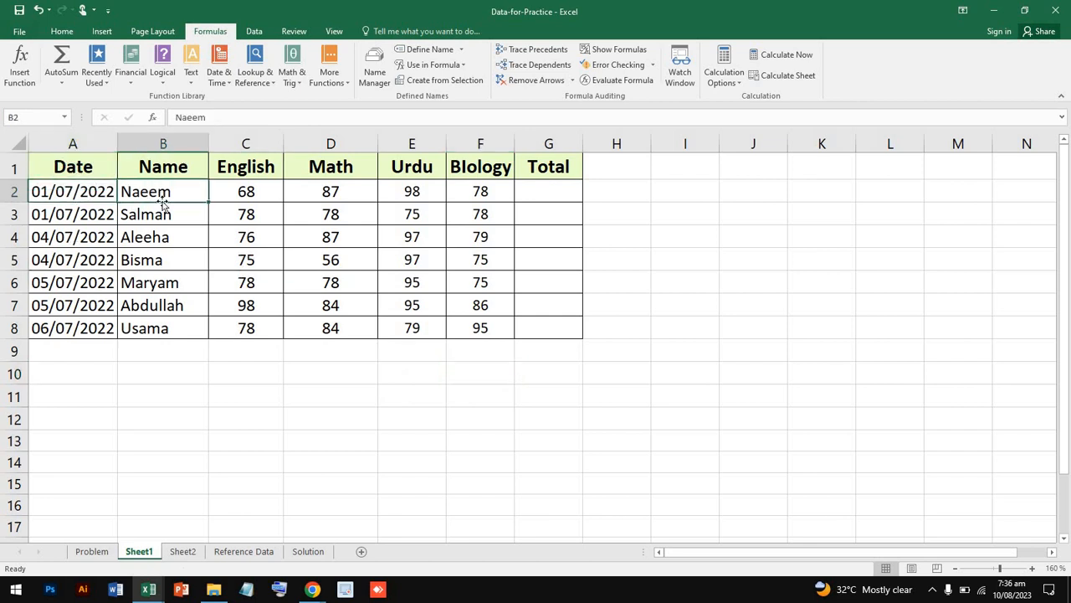
pyautogui.click(270, 195)
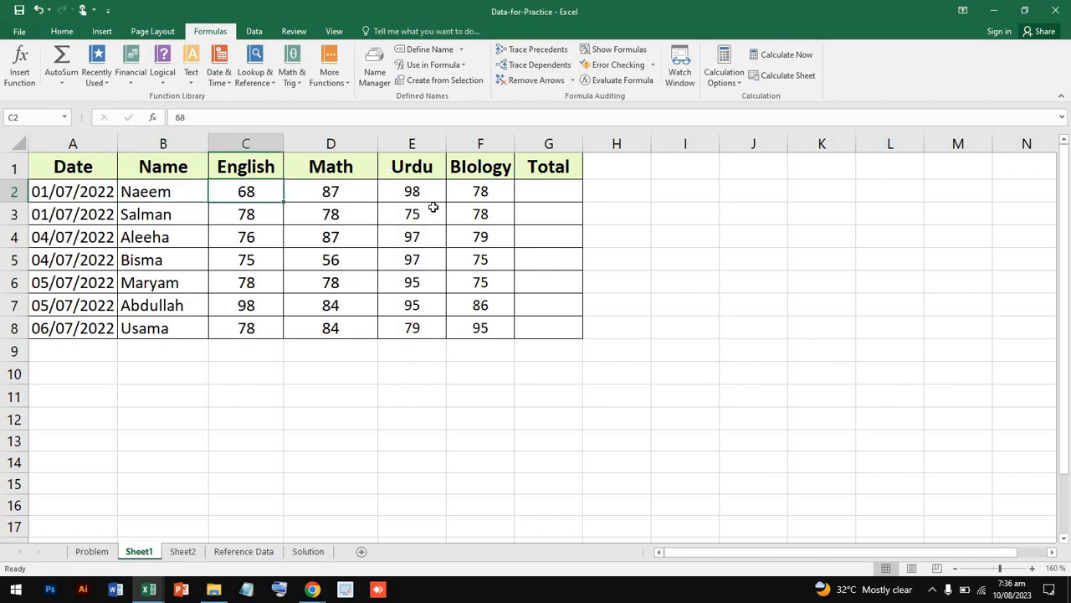
pyautogui.click(566, 195)
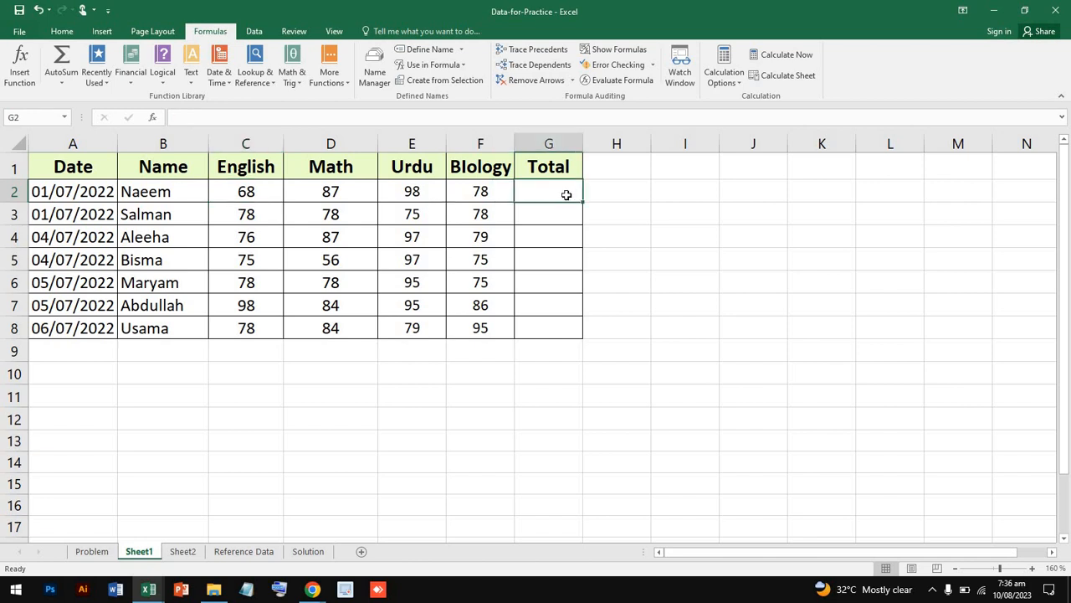
pyautogui.click(398, 192)
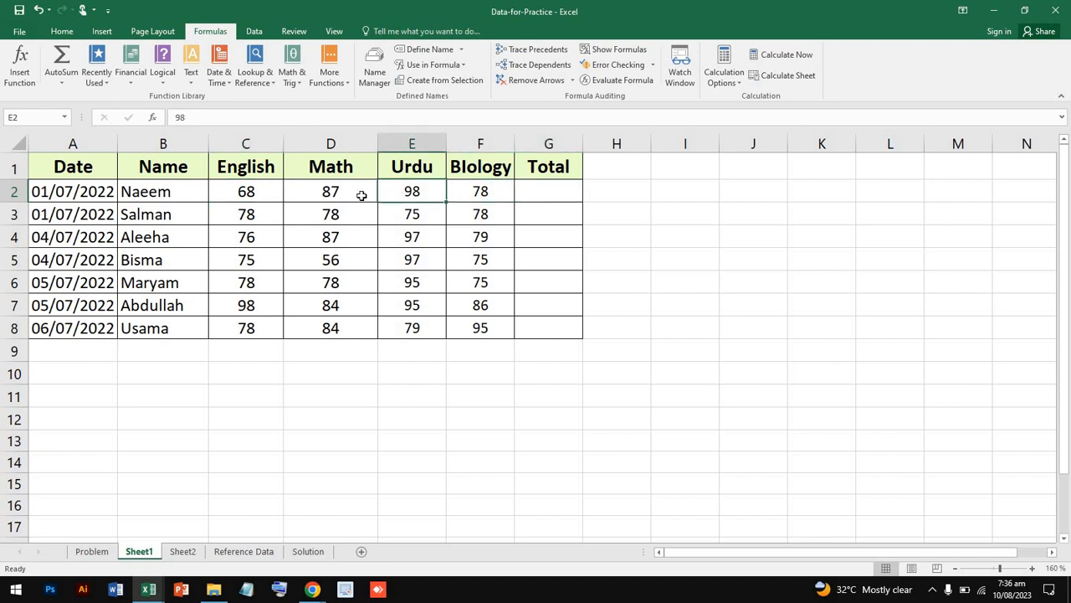
pyautogui.click(271, 192)
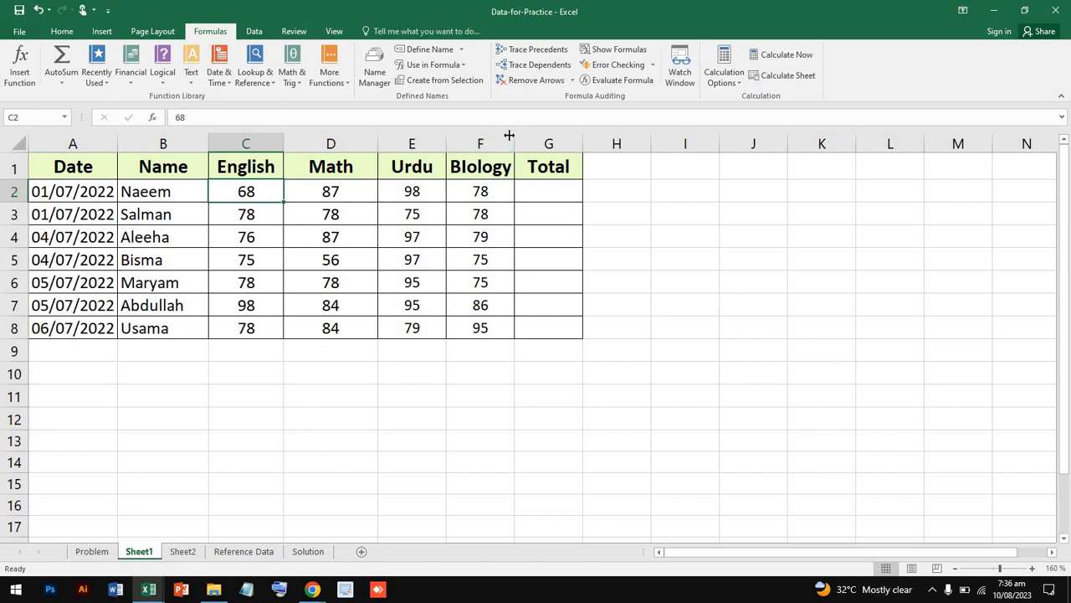
pyautogui.click(533, 187)
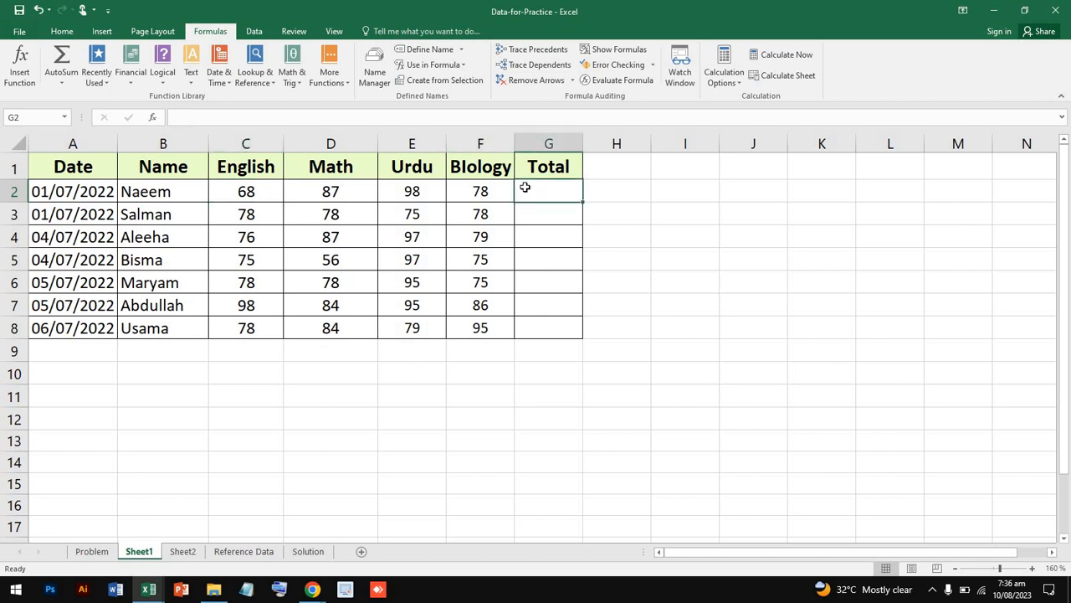
pyautogui.click(259, 188)
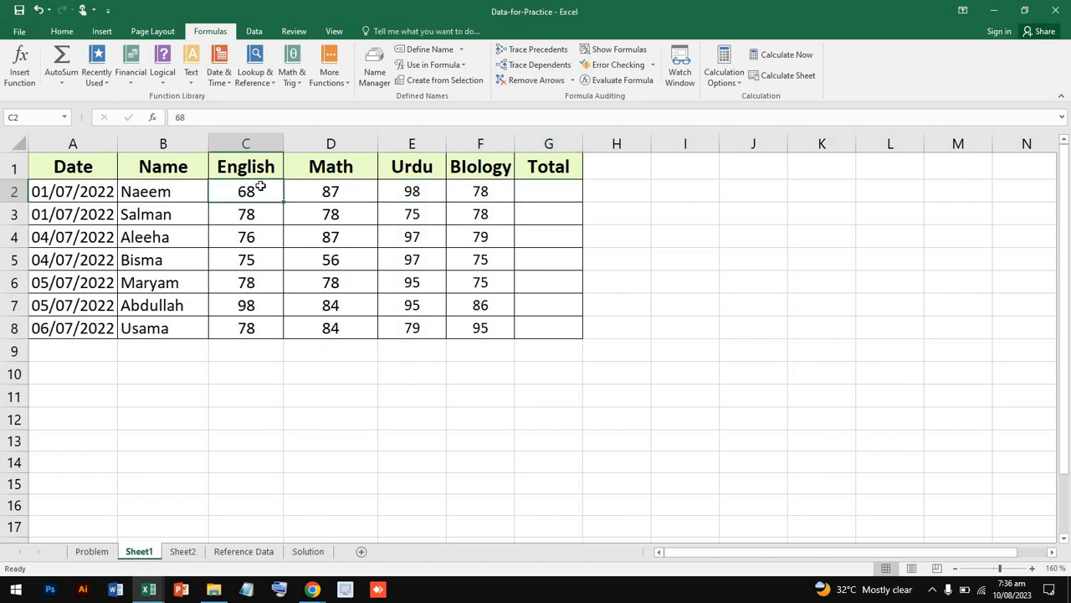
pyautogui.click(328, 189)
pyautogui.click(431, 184)
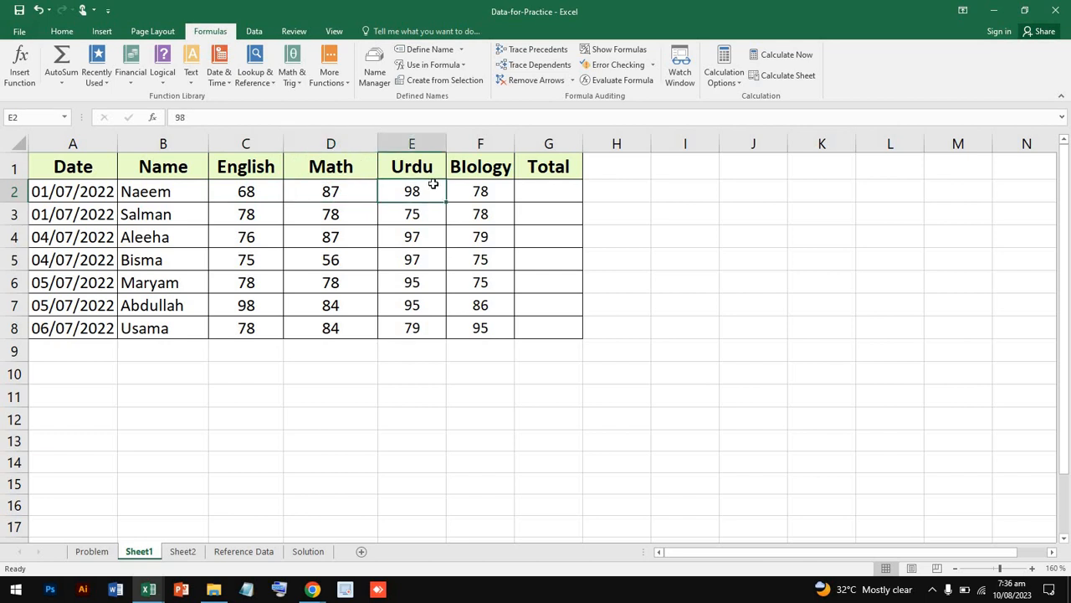
pyautogui.click(487, 194)
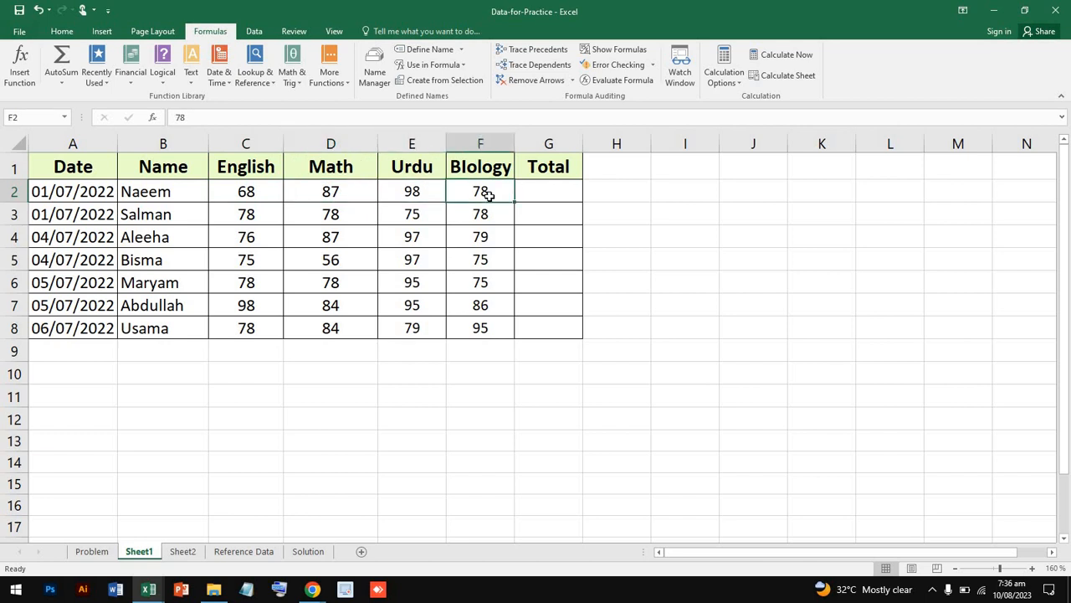
# Step: Begin a =sum formula in the first student's Total cell, G2
pyautogui.click(534, 190)
pyautogui.write('=')
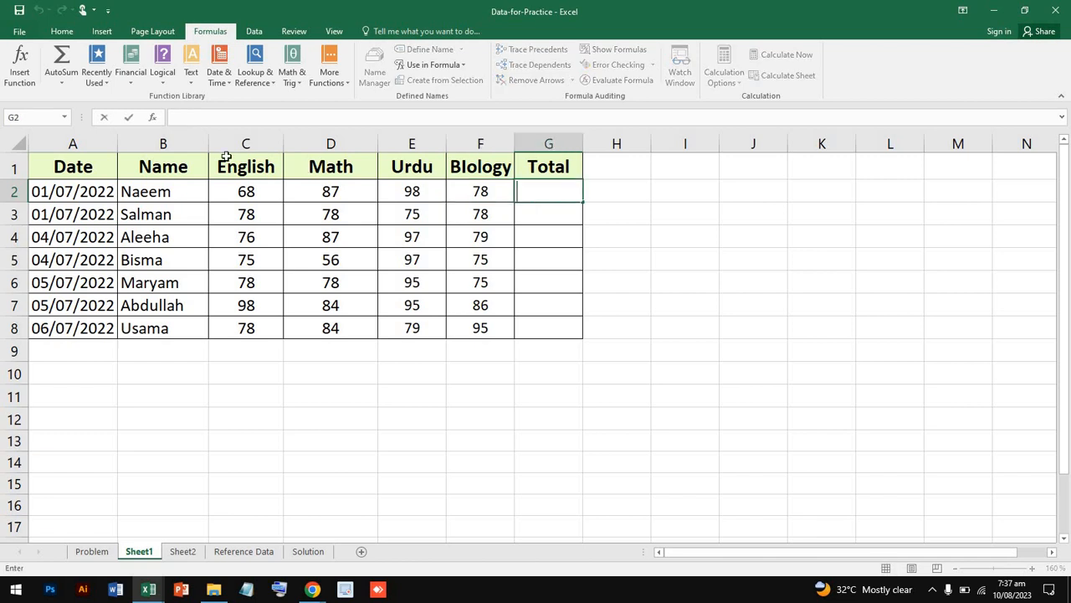
pyautogui.click(235, 115)
pyautogui.write('=')
pyautogui.press('BackSpace')
pyautogui.write('=sum')
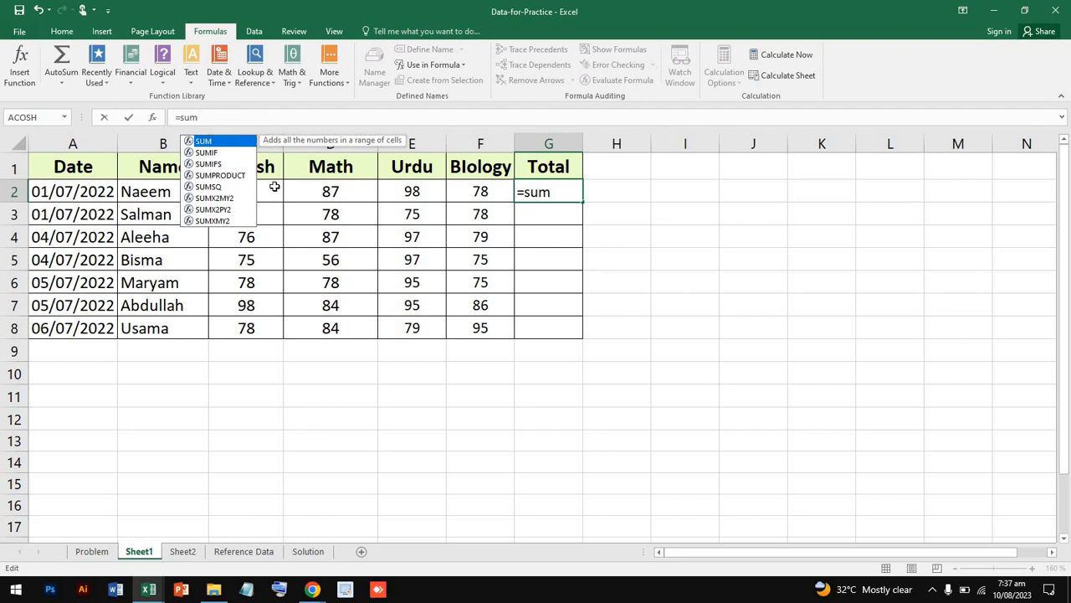
pyautogui.moveTo(272, 190); pyautogui.dragTo(469, 189)
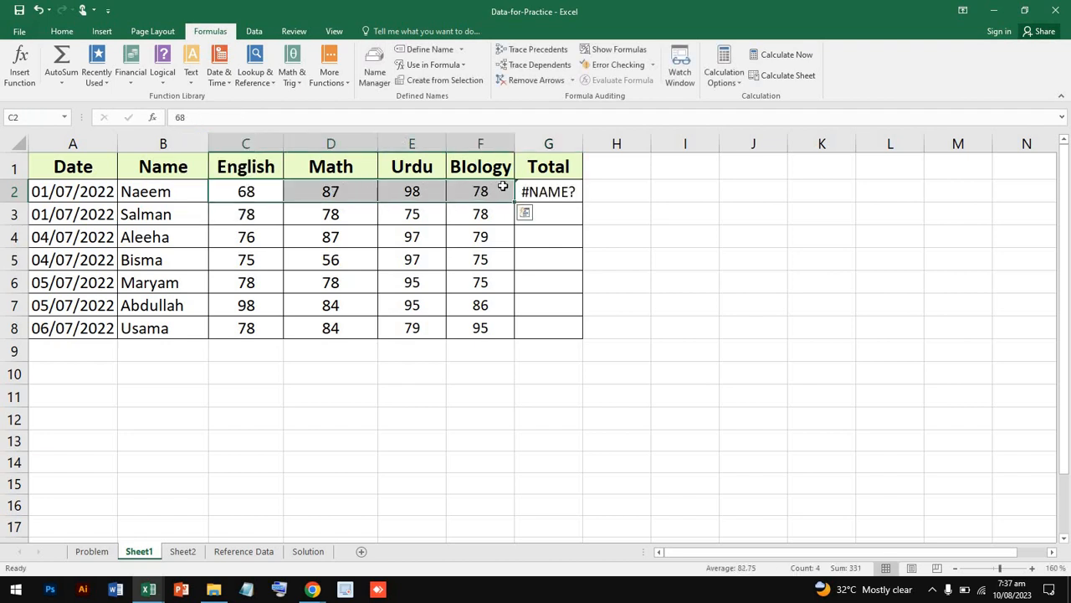
pyautogui.click(202, 117)
pyautogui.moveTo(201, 117); pyautogui.dragTo(157, 118)
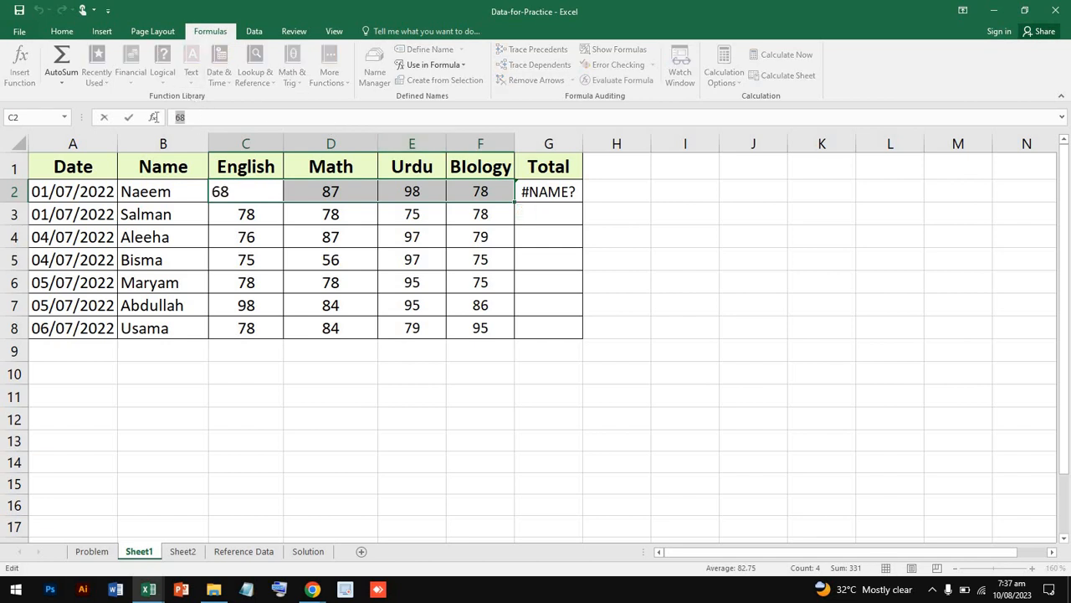
pyautogui.write('=')
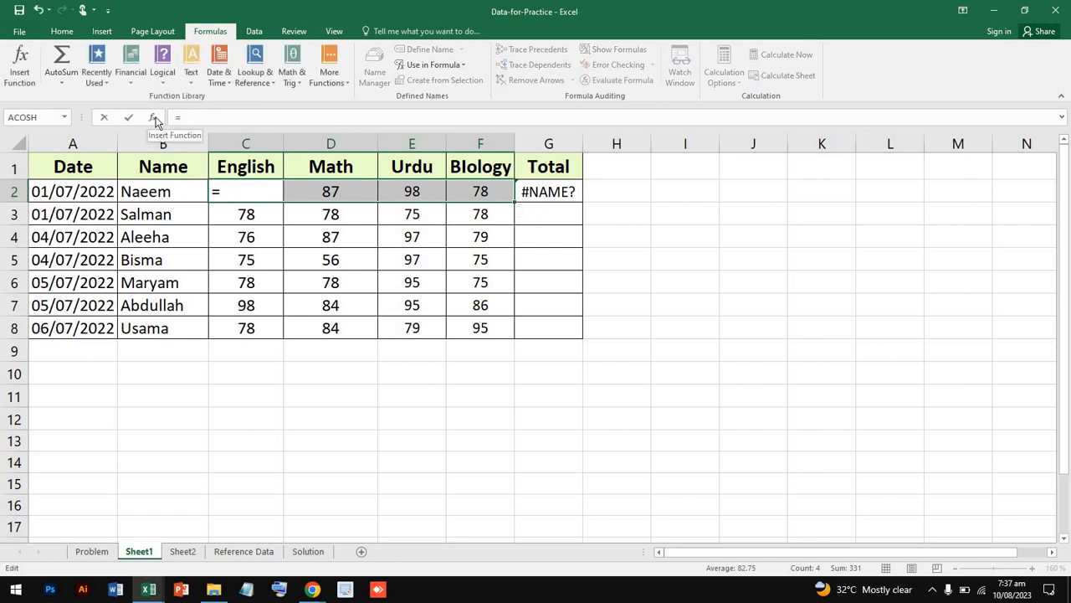
pyautogui.write('s')
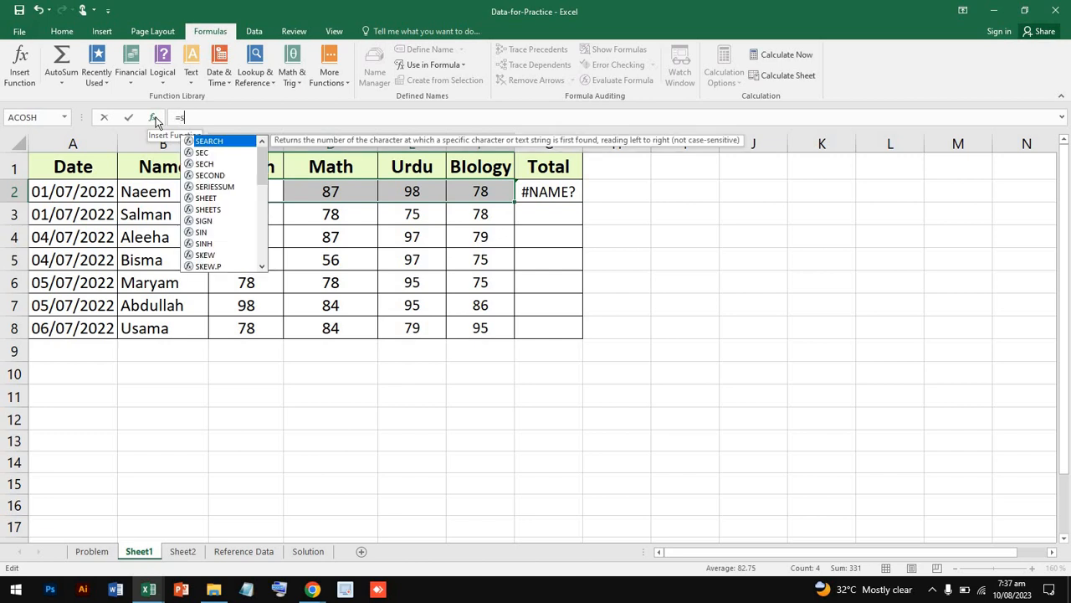
pyautogui.write('um')
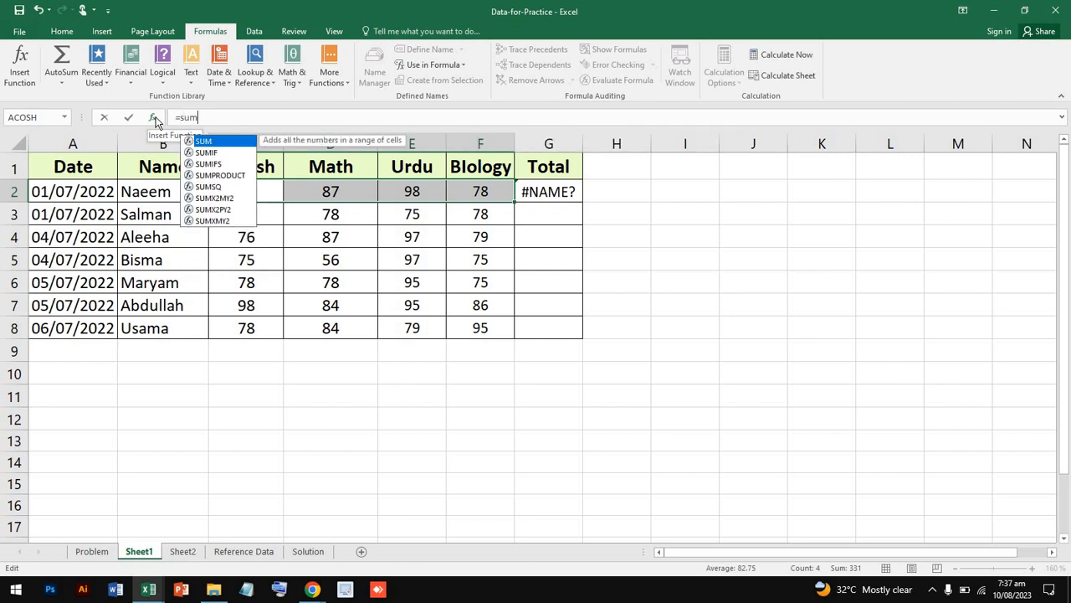
pyautogui.write('(')
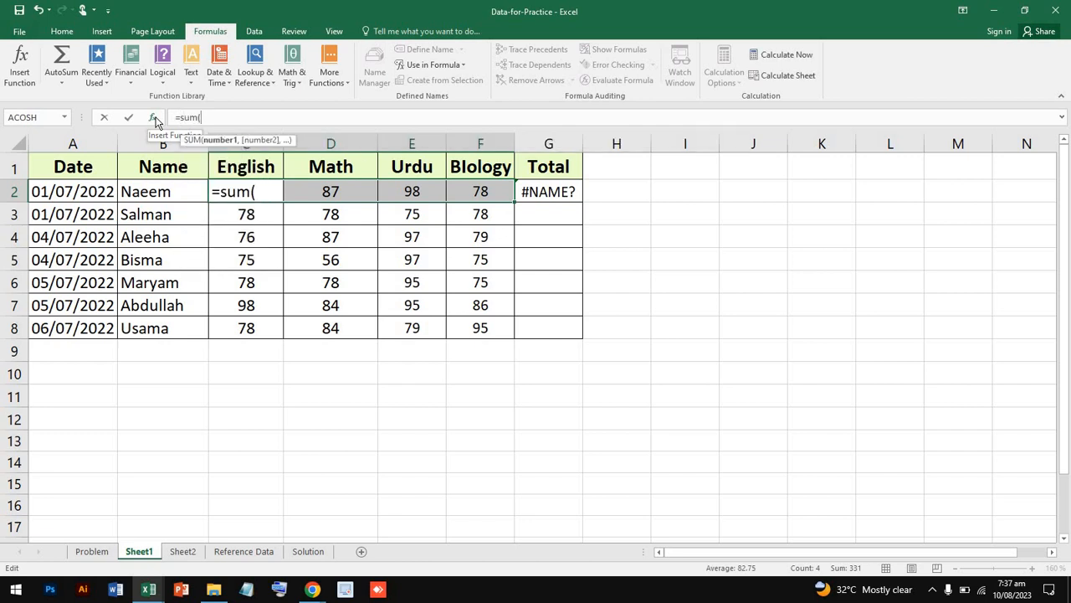
pyautogui.click(266, 190)
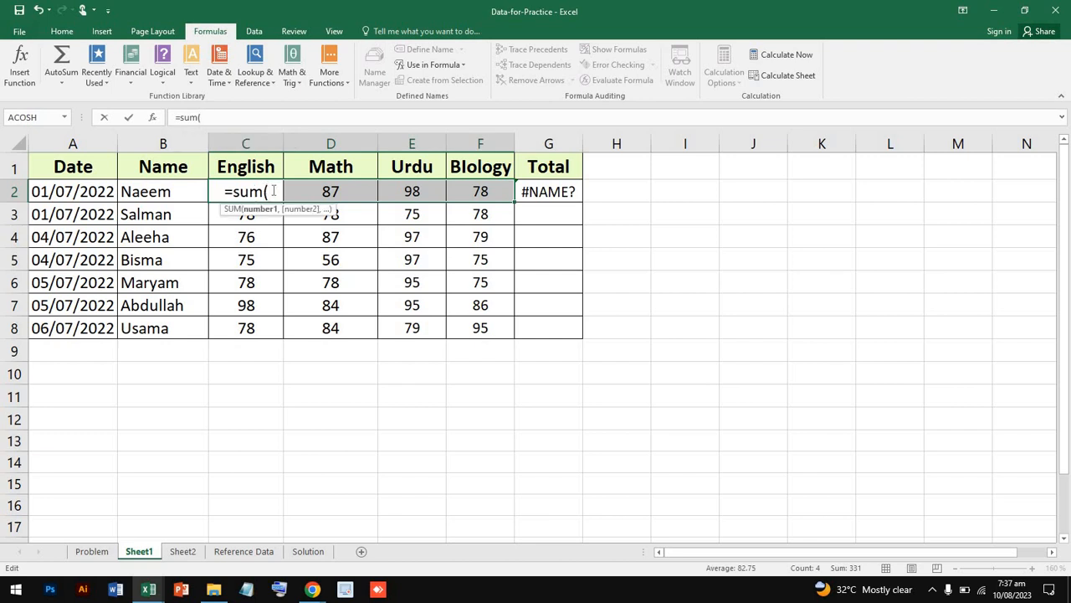
pyautogui.click(612, 208)
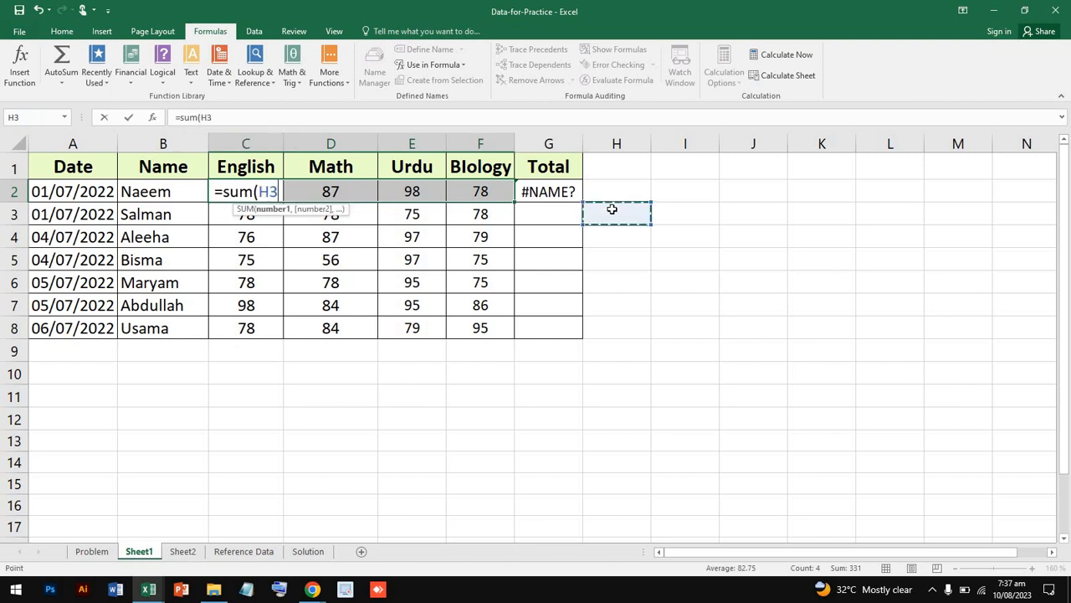
pyautogui.hotkey('ctrl', 'z')
pyautogui.hotkey('ctrl', 'z')
pyautogui.hotkey('ctrl', 'z')
pyautogui.hotkey('ctrl', 'z')
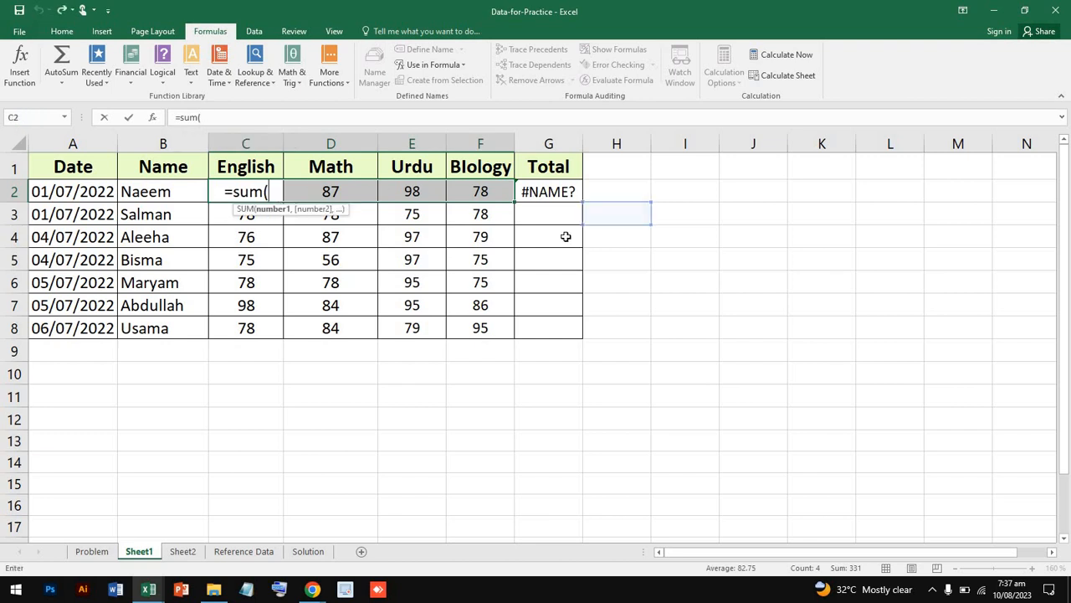
pyautogui.hotkey('ctrl', 'z')
pyautogui.hotkey('ctrl', 'z')
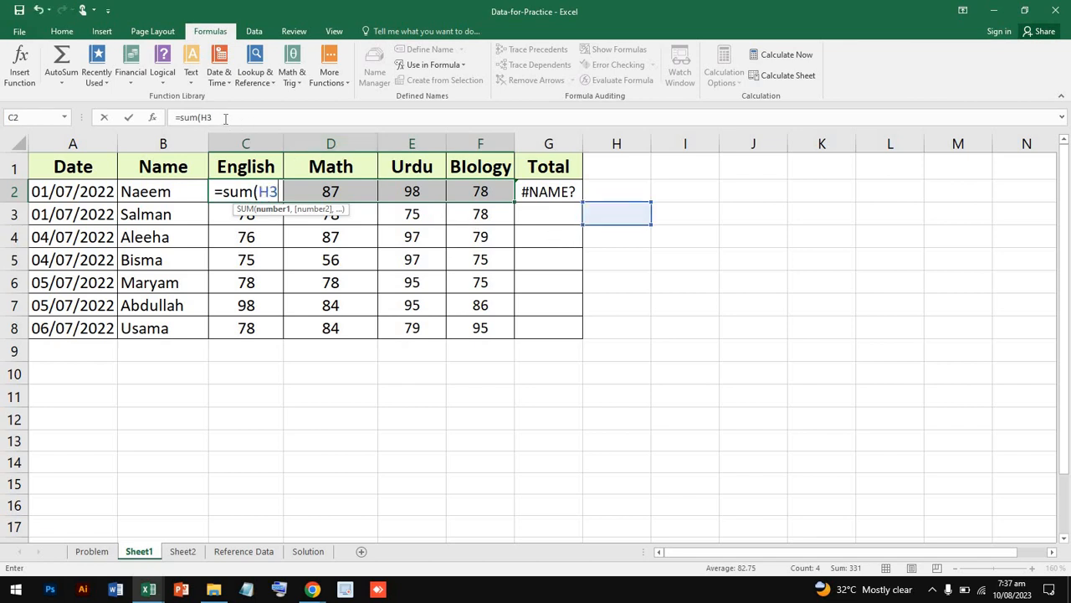
# Step: Clear the mistaken formula from the first student's English cell, C2, and enter a mark of 85
pyautogui.moveTo(220, 119); pyautogui.dragTo(159, 123)
pyautogui.press('BackSpace')
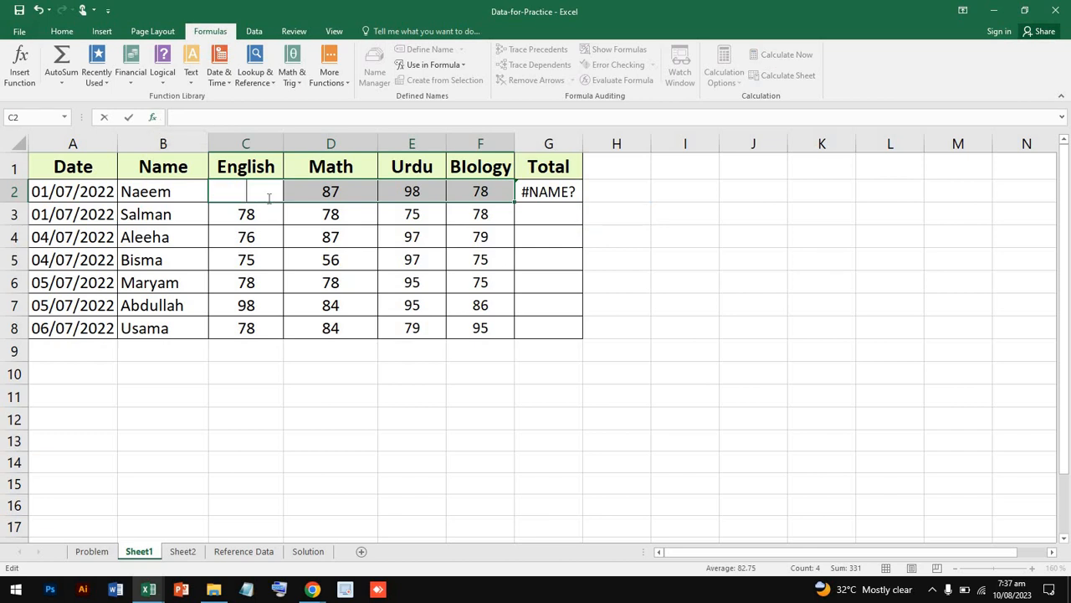
pyautogui.write('1')
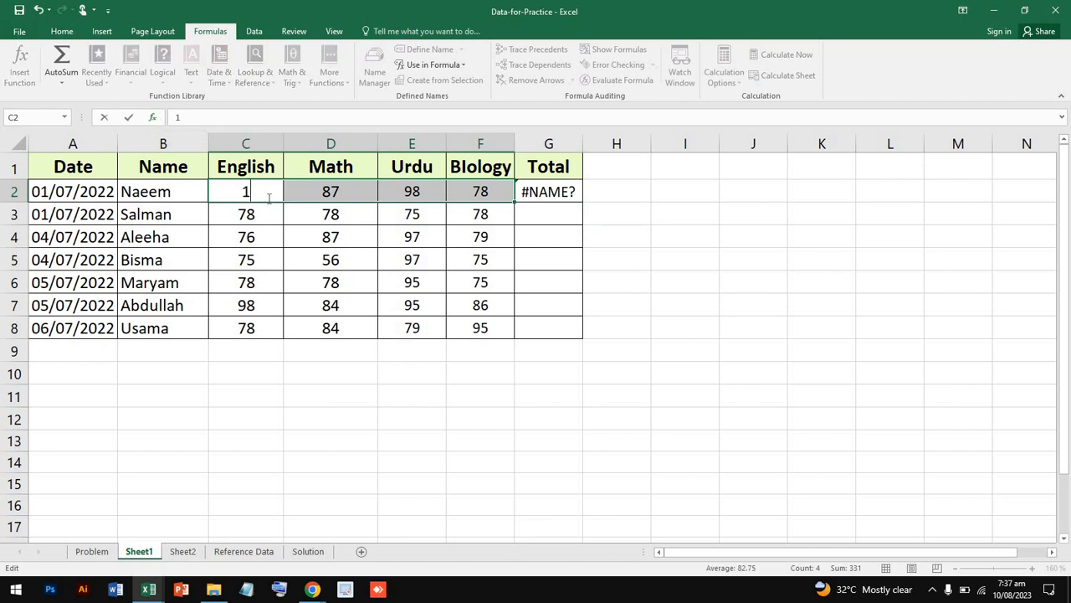
pyautogui.press('BackSpace')
pyautogui.write('85')
# Step: Complete the SUM formula in G2 so that it adds the four subject marks in C2:F2
pyautogui.doubleClick(553, 194)
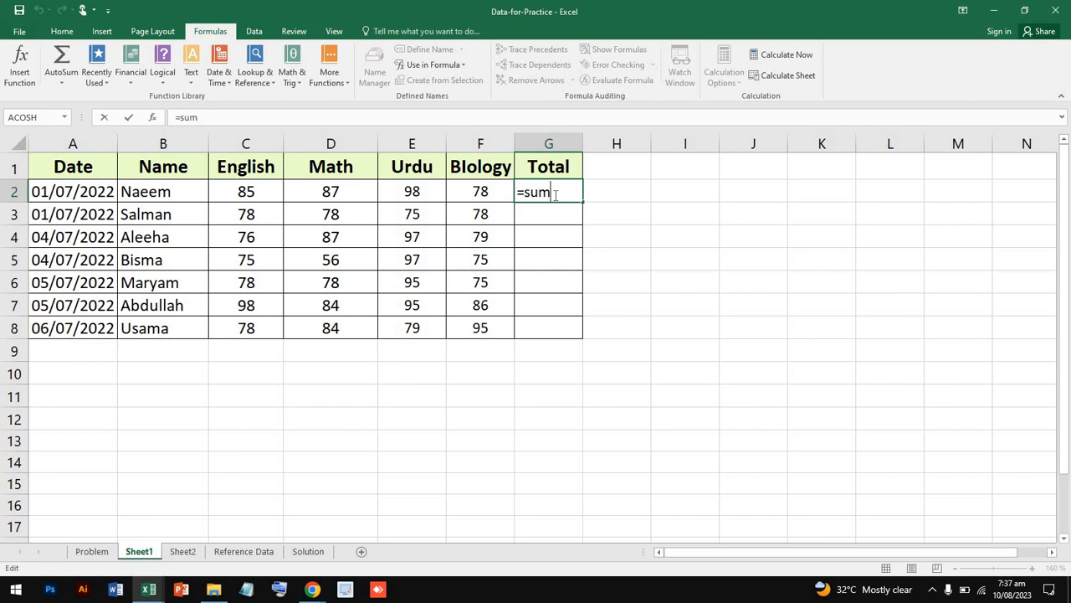
pyautogui.write('(')
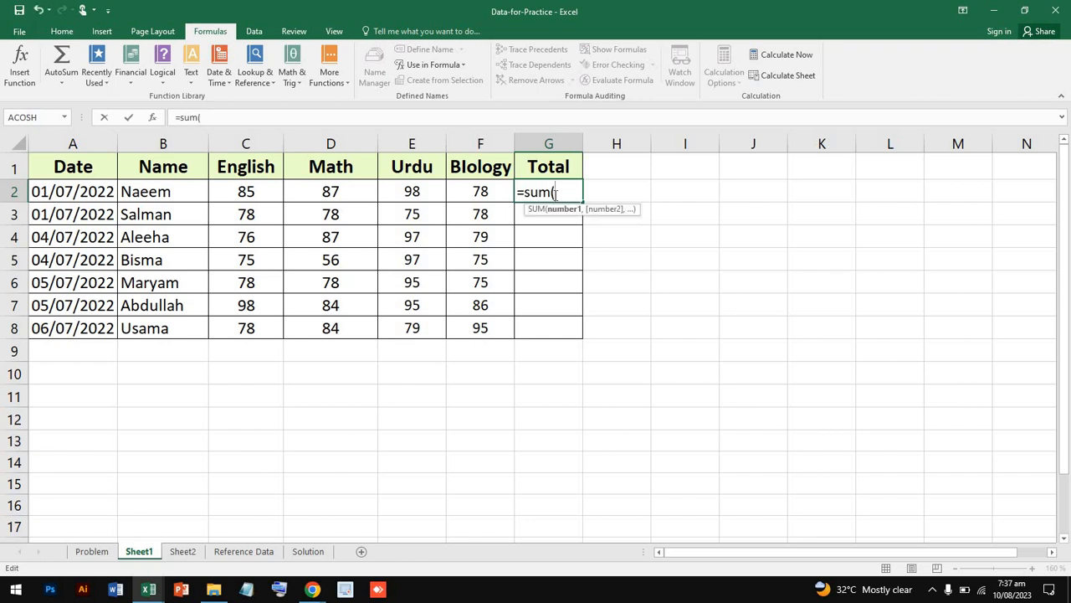
pyautogui.click(272, 191)
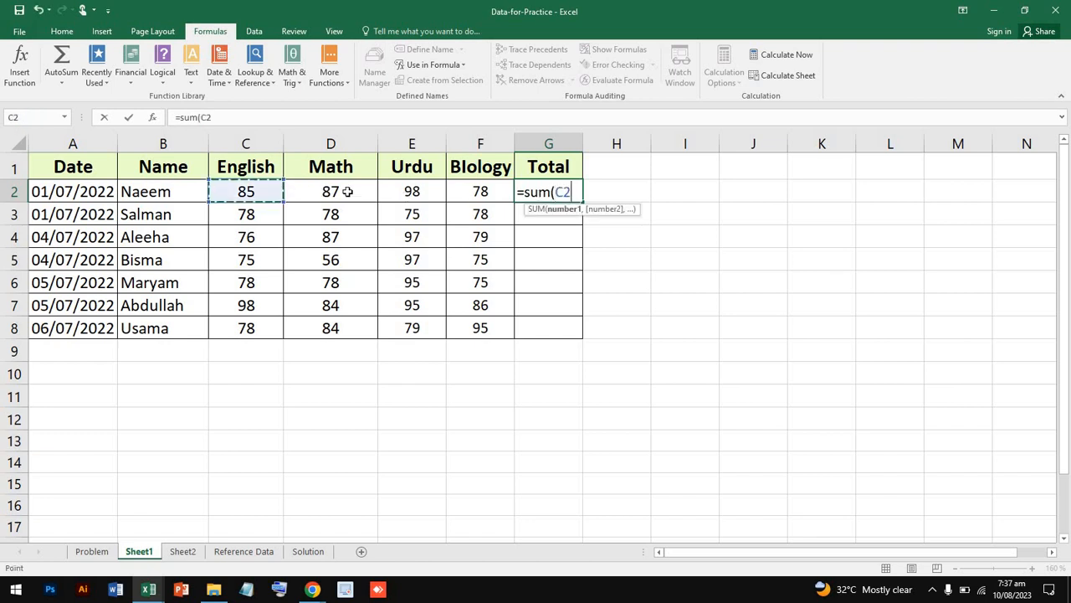
pyautogui.moveTo(347, 192); pyautogui.dragTo(480, 191)
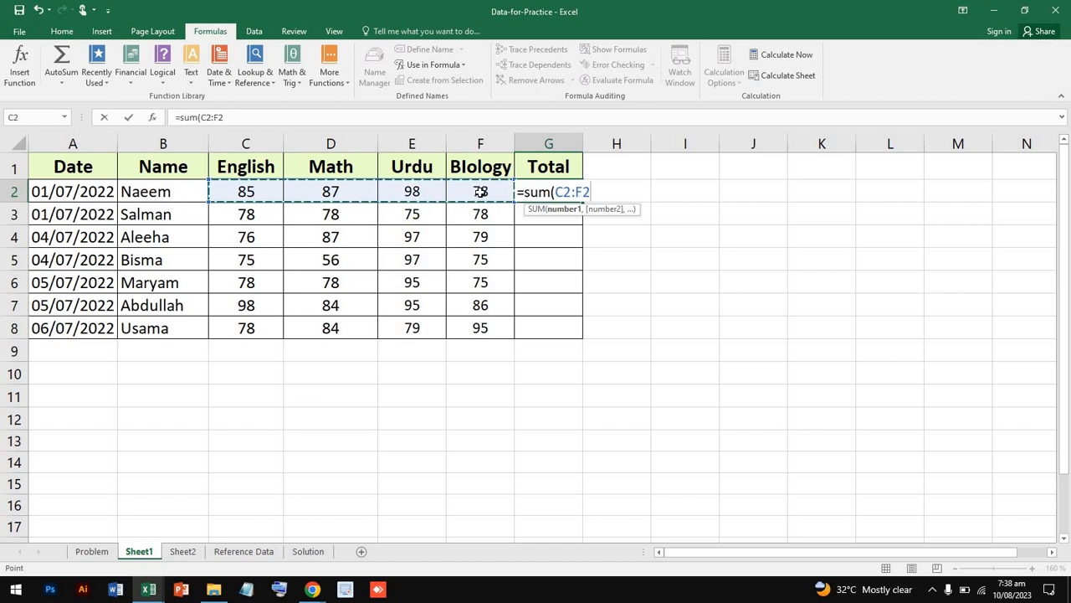
pyautogui.press('Return')
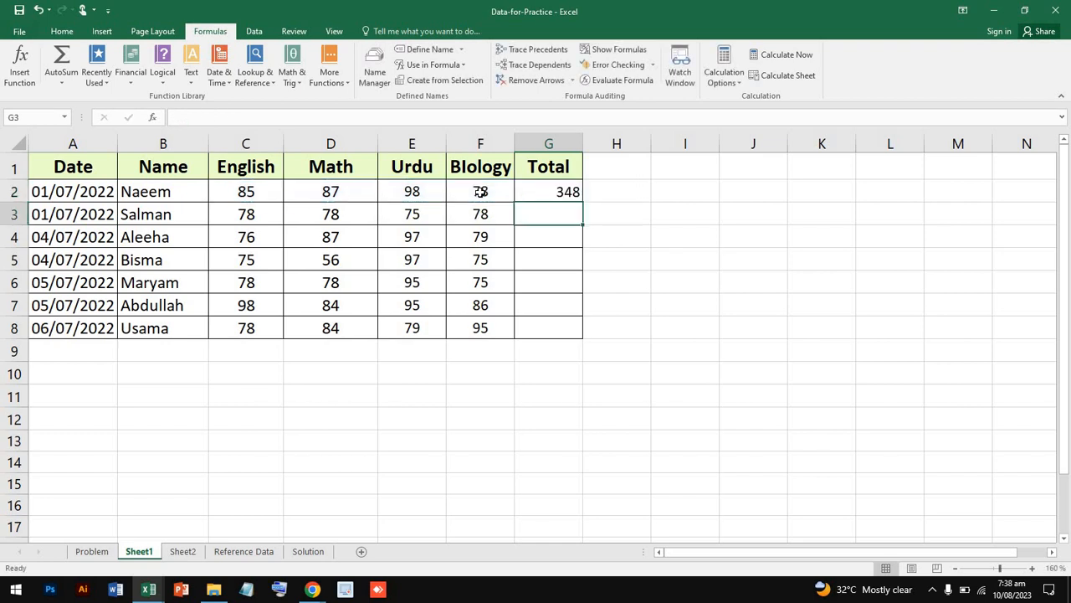
# Step: Fill the SUM formula from G2 down the Total column to G8 for the remaining students
pyautogui.click(549, 193)
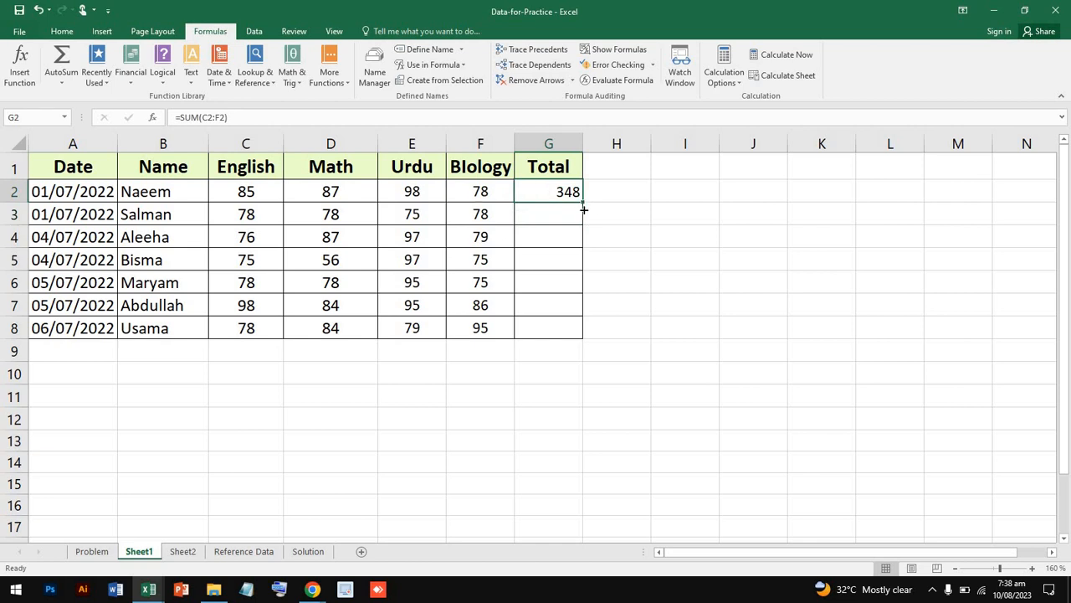
pyautogui.moveTo(583, 209); pyautogui.dragTo(569, 345)
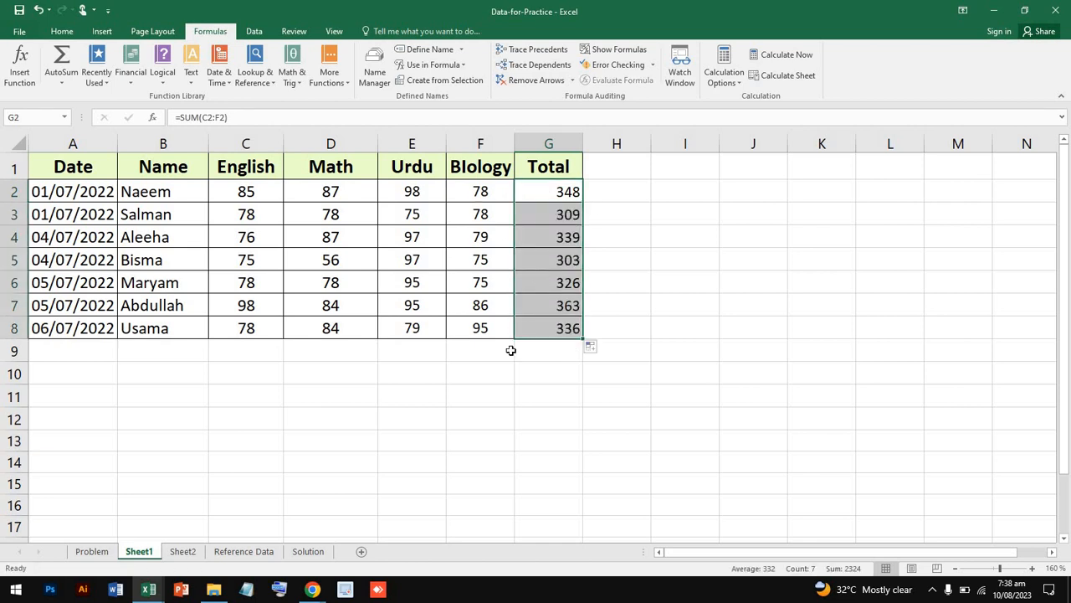
pyautogui.click(451, 371)
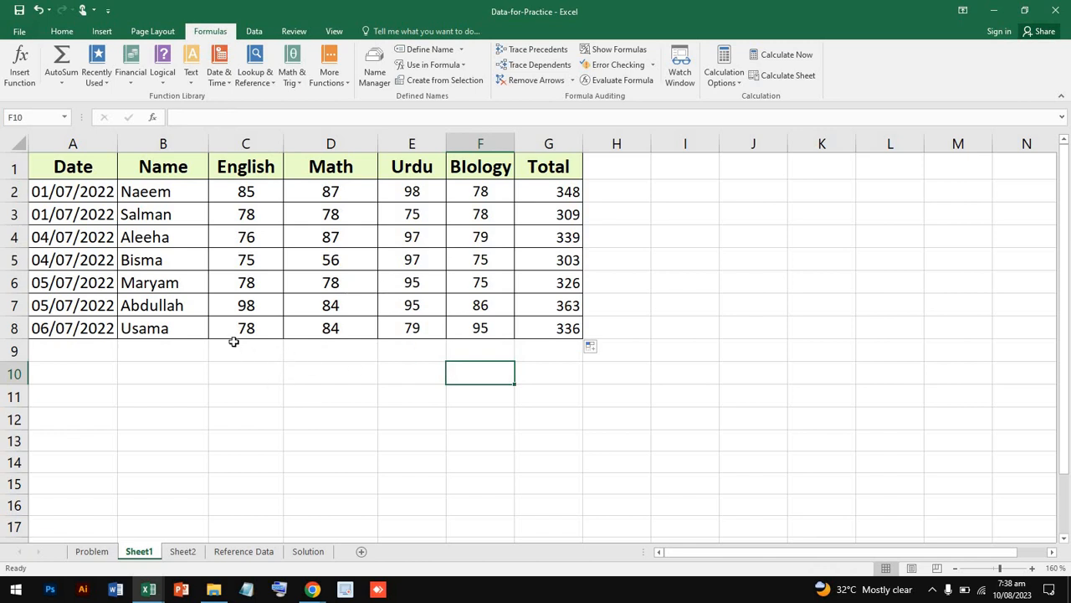
pyautogui.click(255, 192)
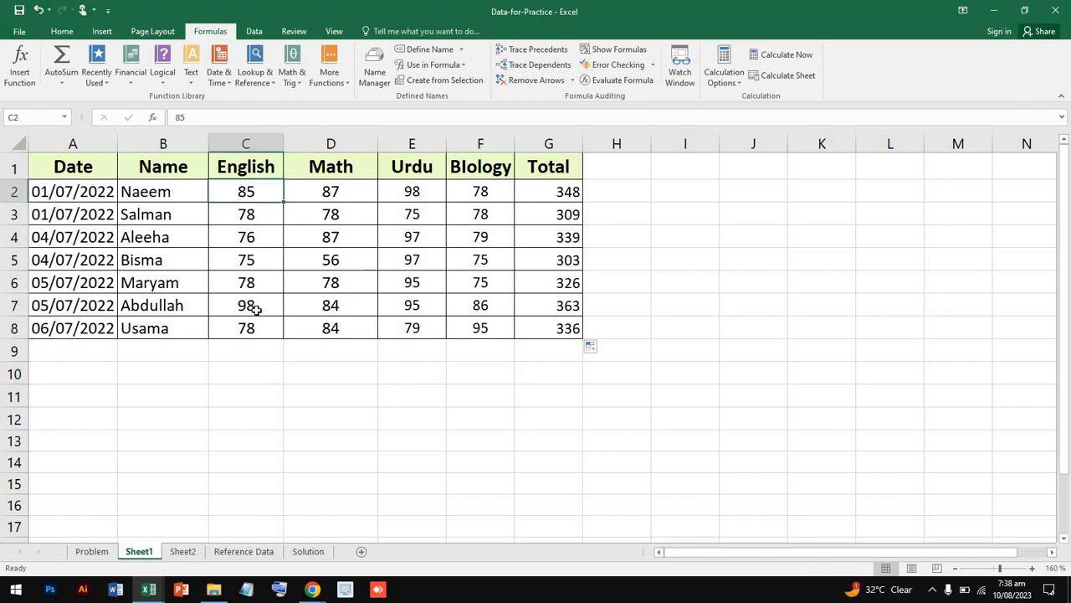
pyautogui.click(243, 349)
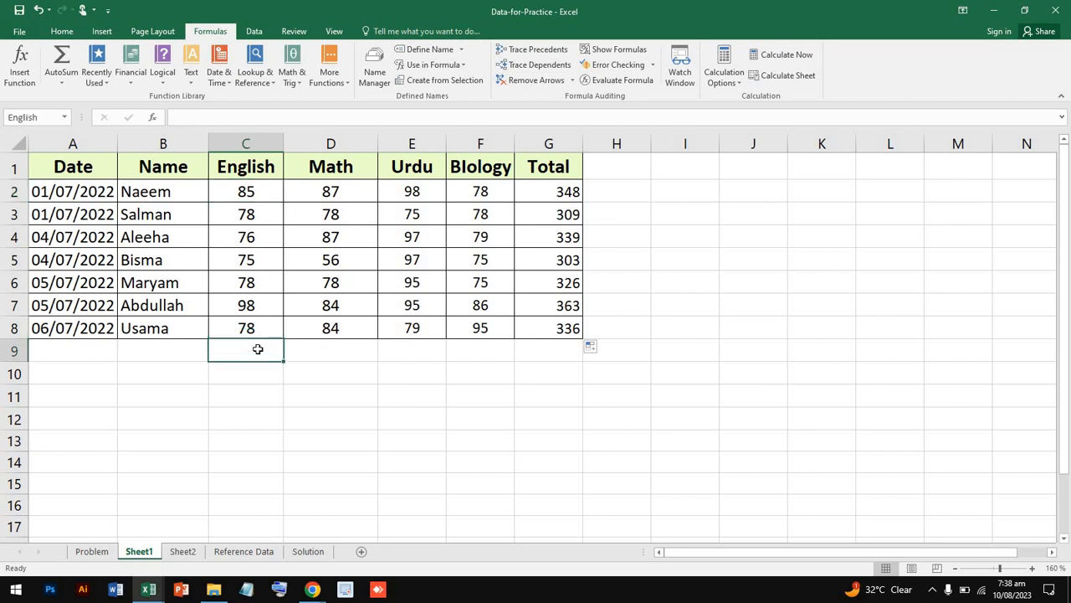
pyautogui.doubleClick(258, 349)
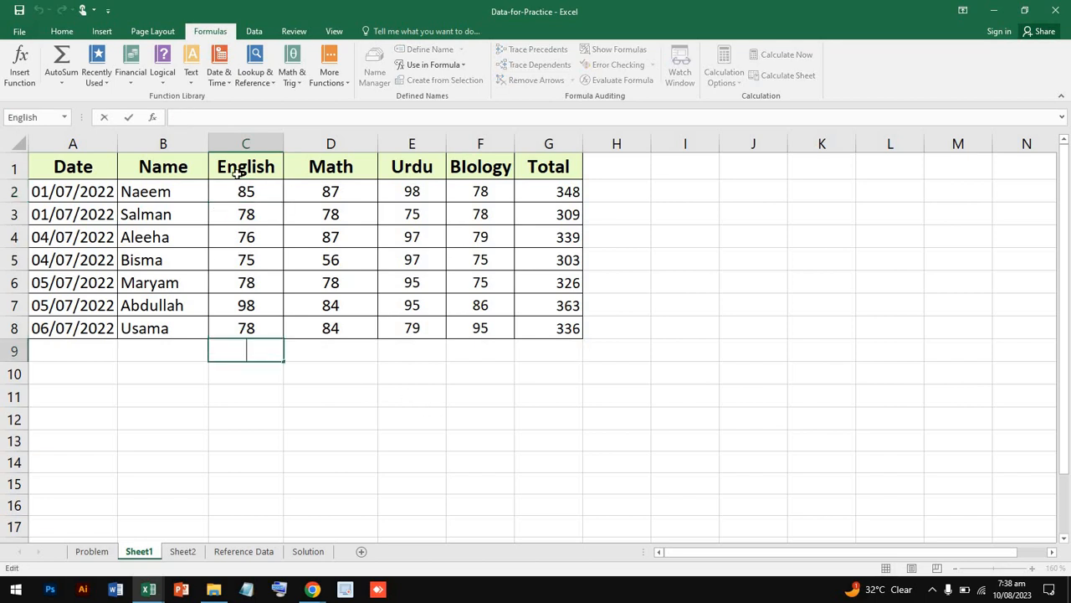
pyautogui.click(406, 433)
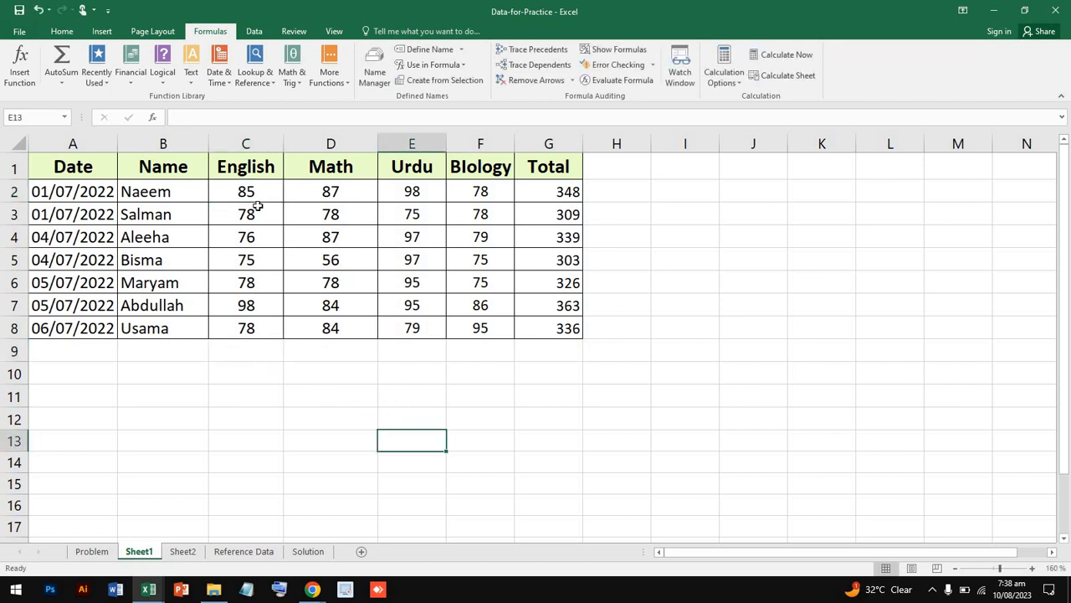
pyautogui.click(230, 116)
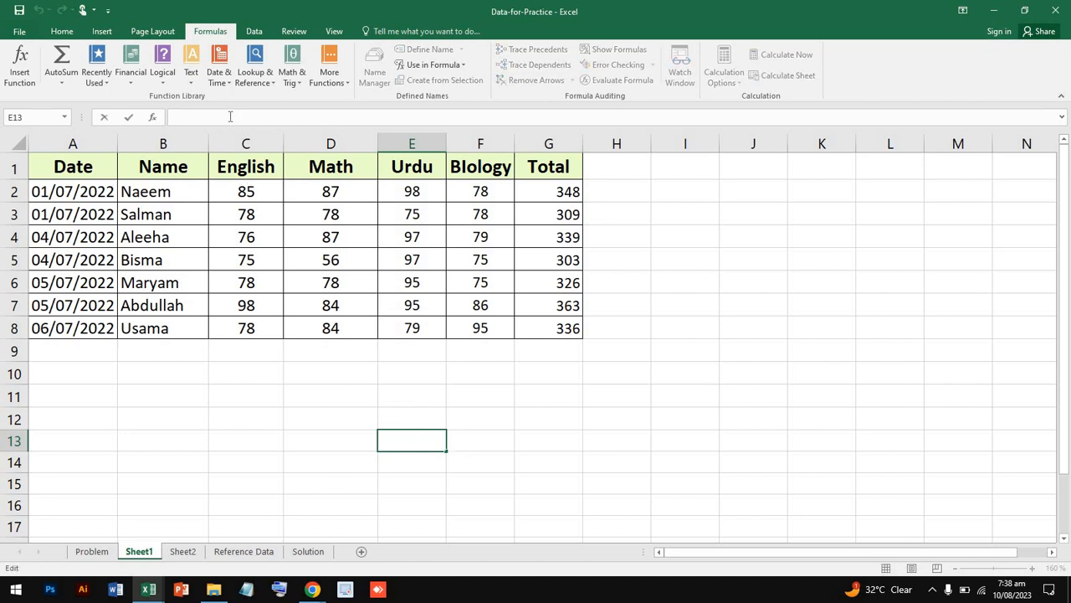
pyautogui.write('=')
pyautogui.click(499, 437)
pyautogui.press('BackSpace')
pyautogui.press('BackSpace')
pyautogui.press('BackSpace')
pyautogui.press('BackSpace')
pyautogui.click(366, 212)
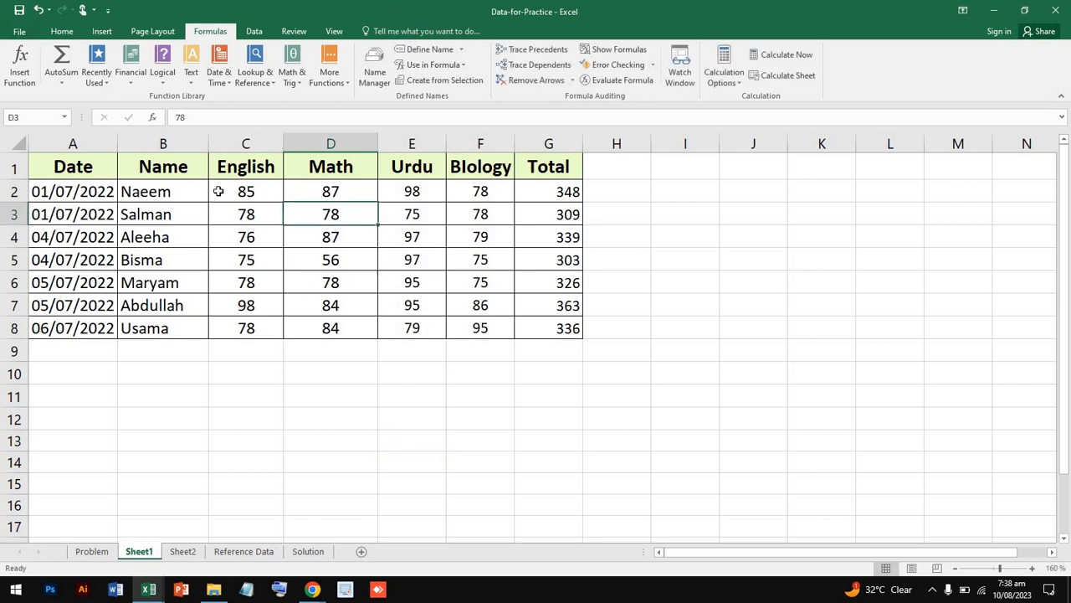
pyautogui.click(261, 167)
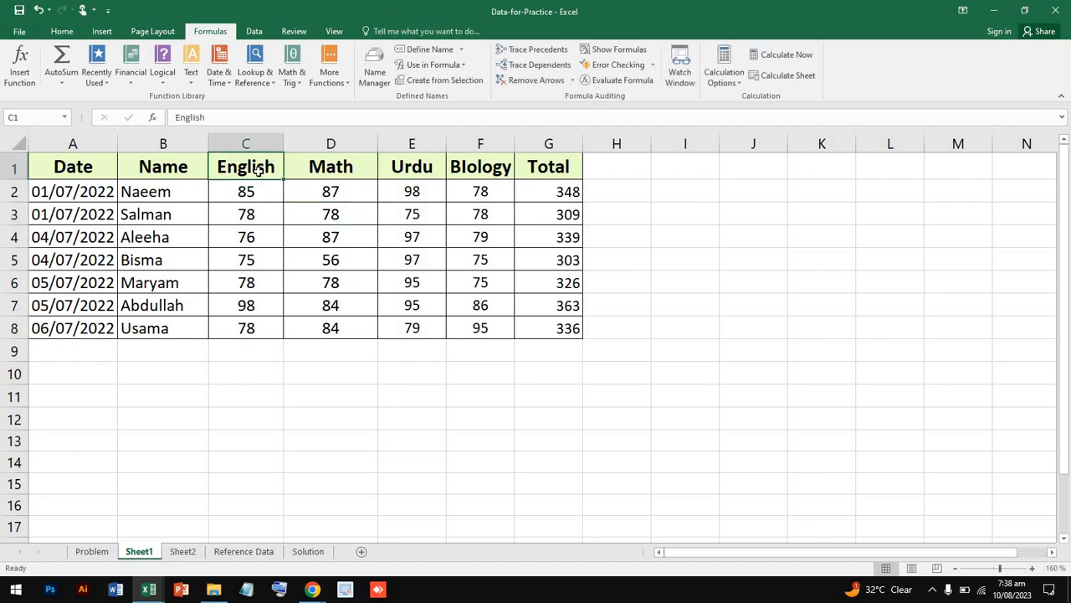
pyautogui.moveTo(260, 165); pyautogui.dragTo(255, 213)
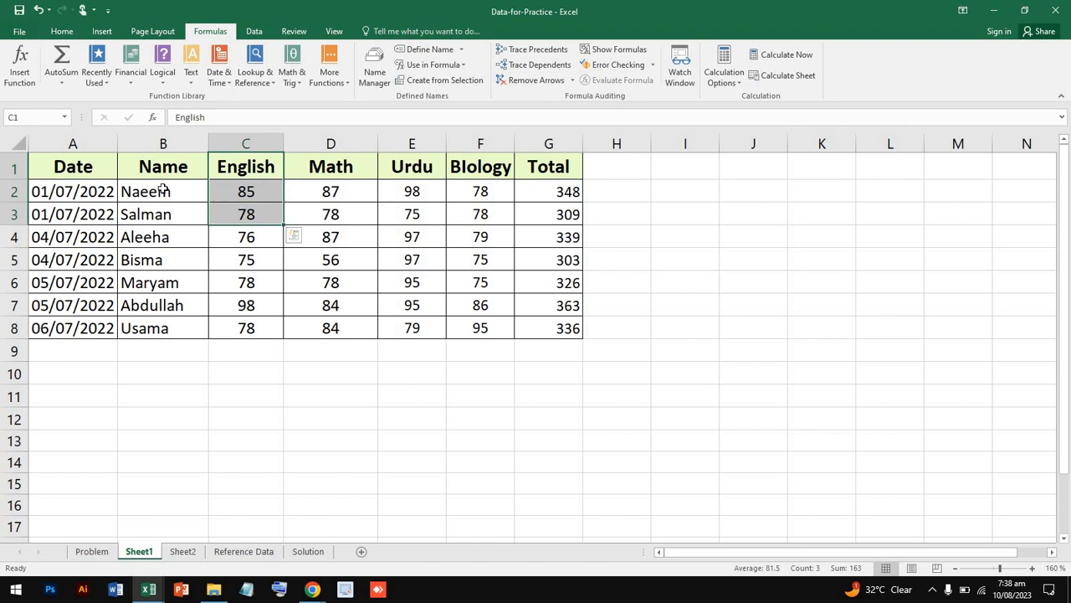
pyautogui.click(163, 191)
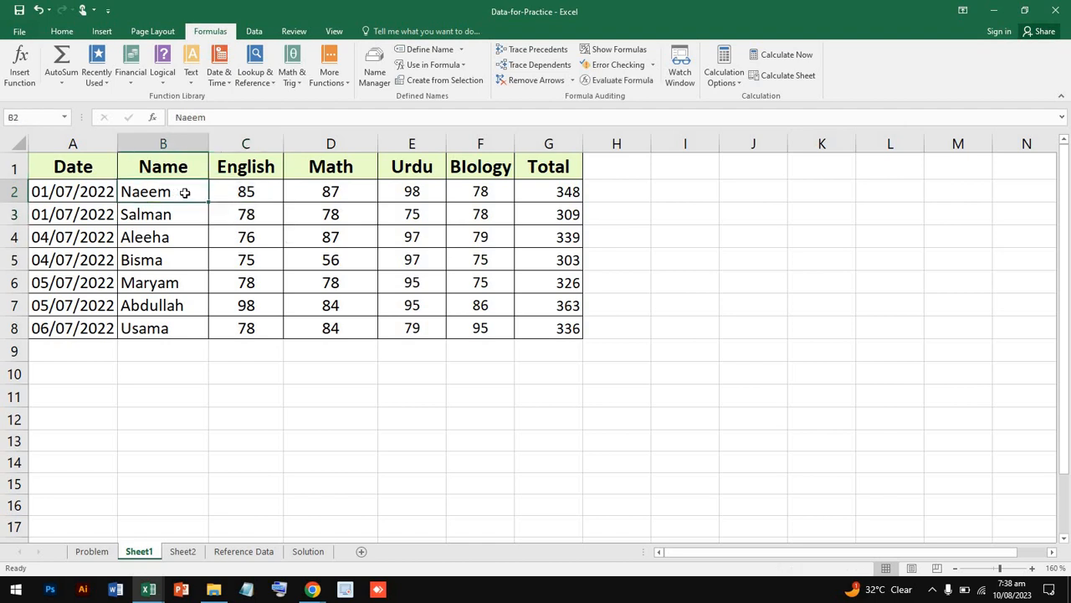
# Step: Clear the Date column's contents and delete the entire column A from Sheet1
pyautogui.click(66, 143)
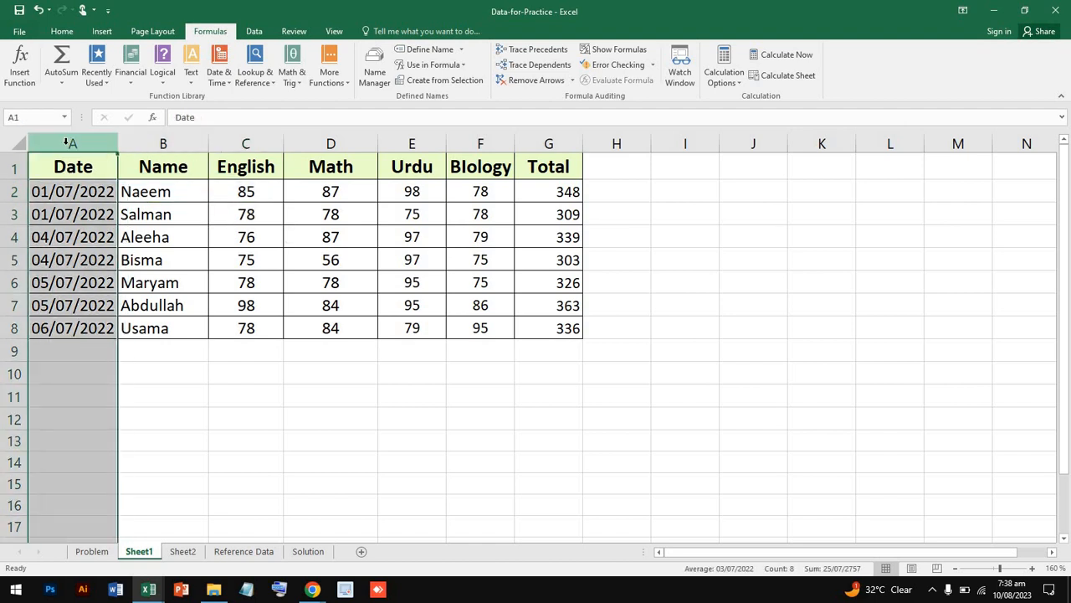
pyautogui.press('Delete')
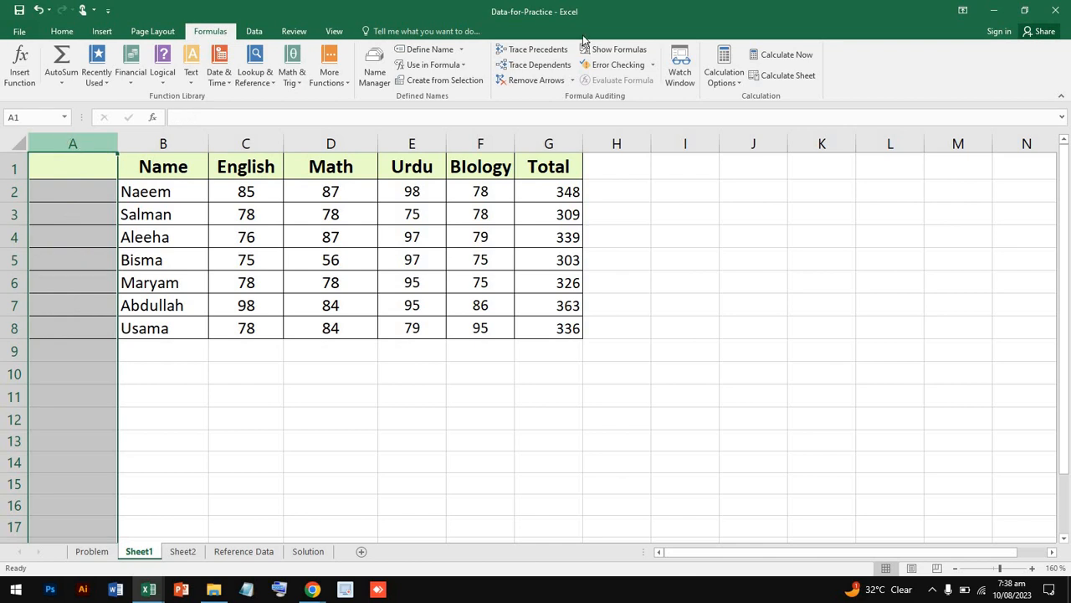
pyautogui.rightClick(98, 143)
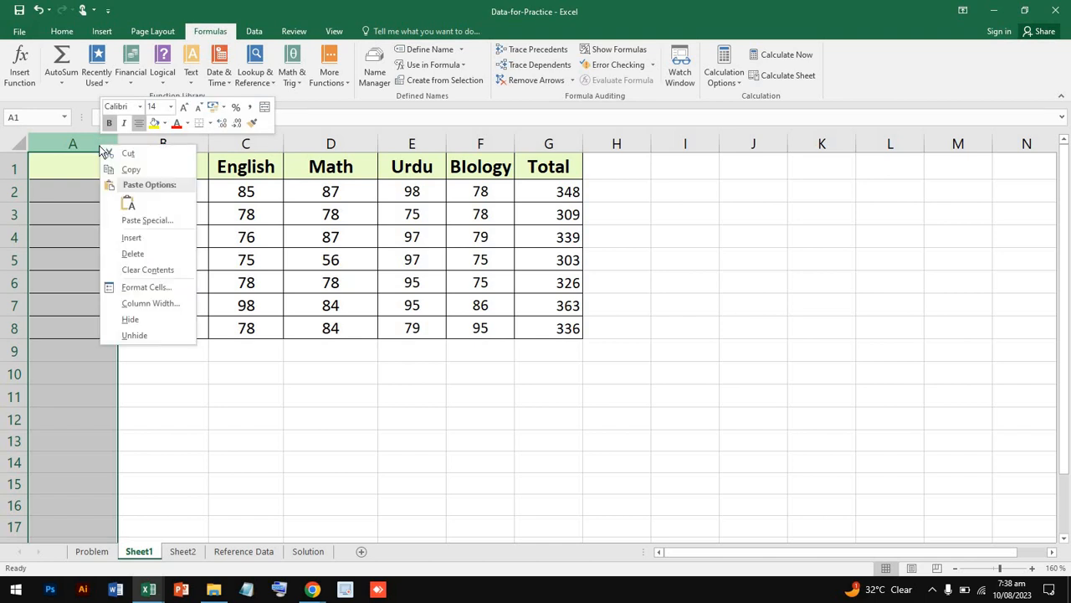
pyautogui.click(161, 253)
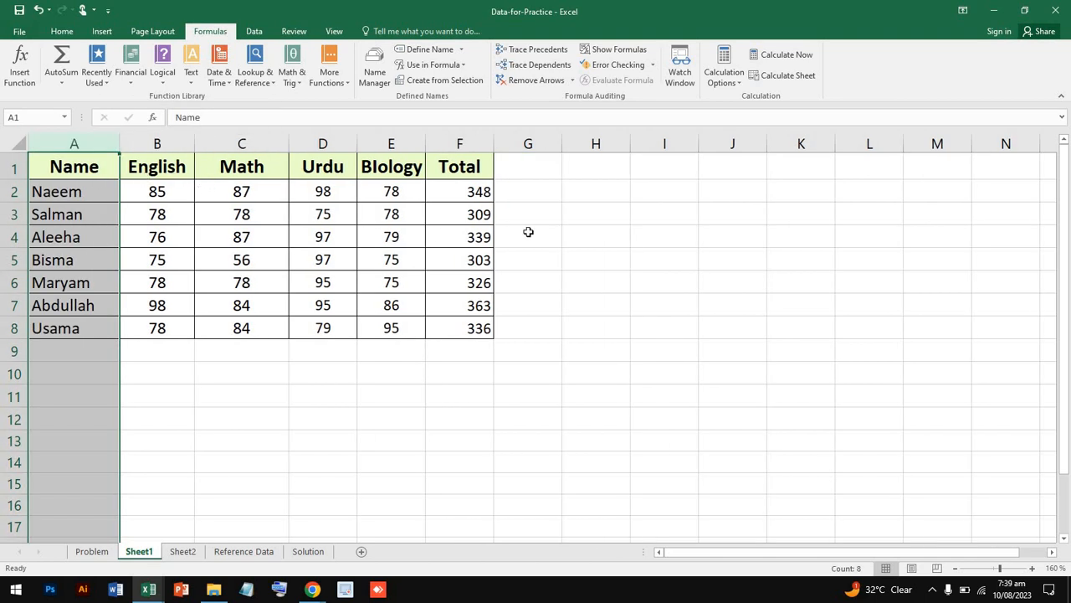
pyautogui.click(528, 232)
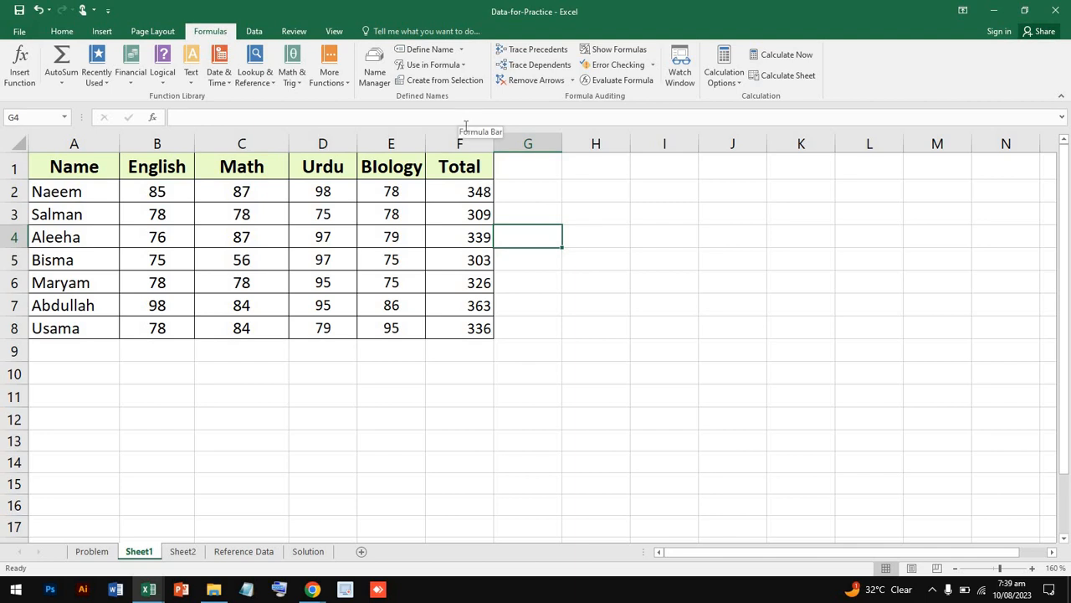
pyautogui.rightClick(101, 192)
pyautogui.click(306, 211)
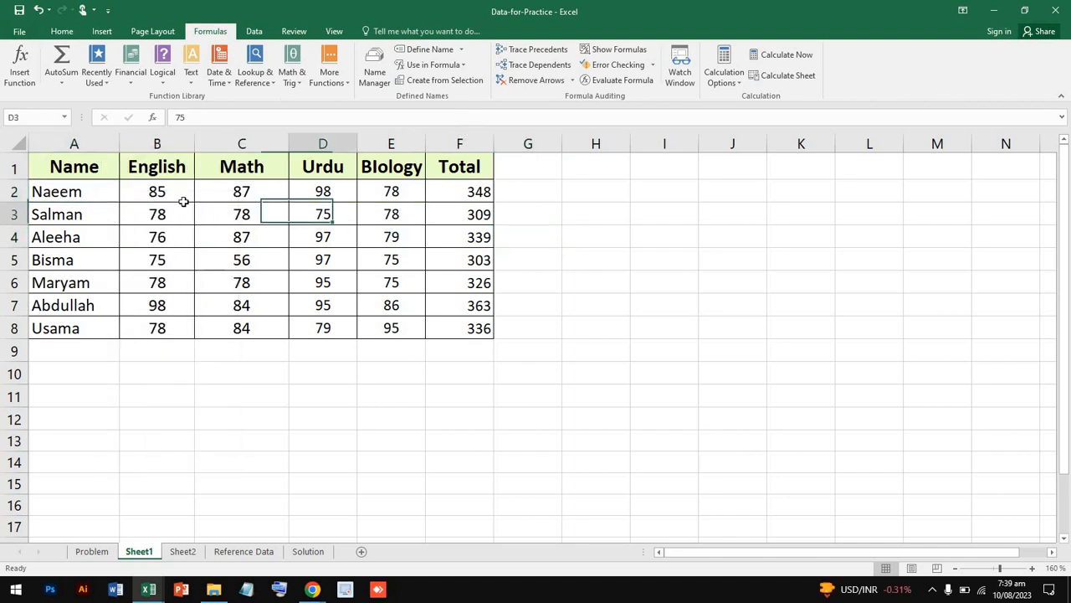
# Step: Select the first student's row, A2:F2, and delete the existing defined name English with the Name Manager
pyautogui.moveTo(118, 190); pyautogui.dragTo(483, 190)
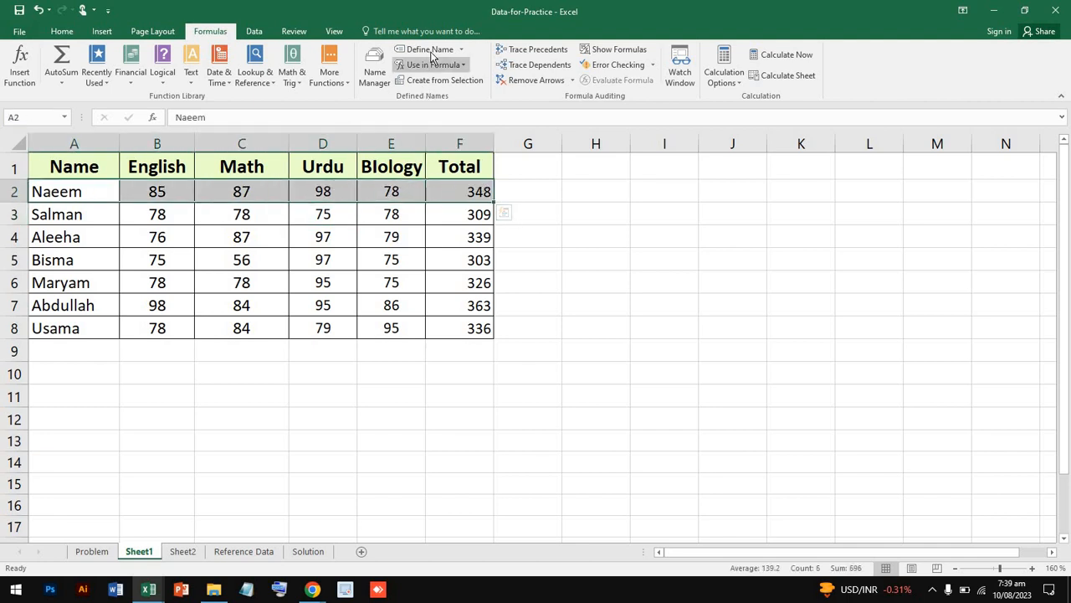
pyautogui.click(374, 87)
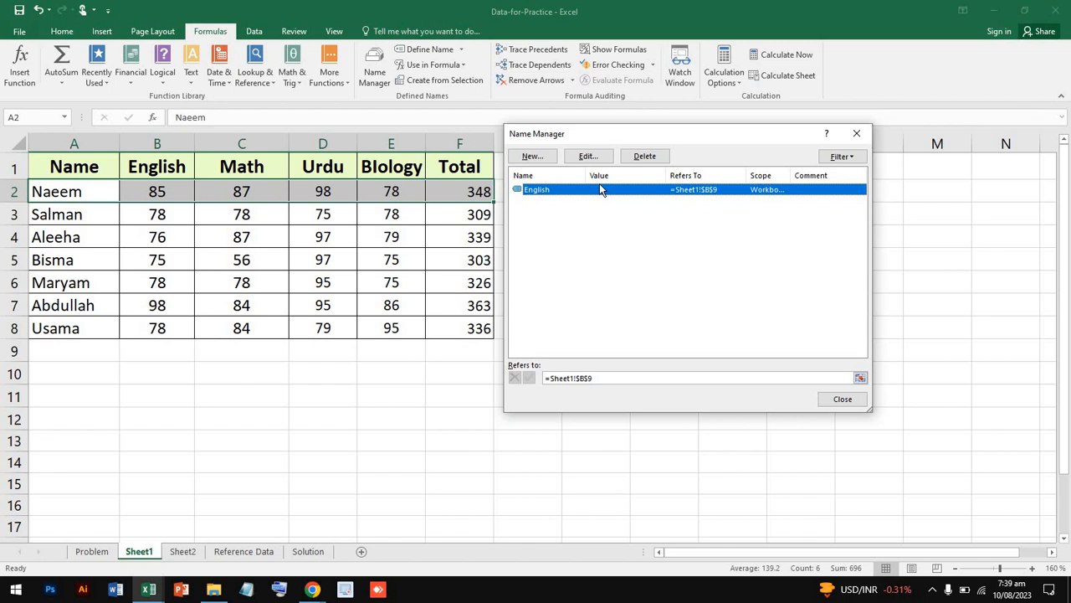
pyautogui.click(652, 158)
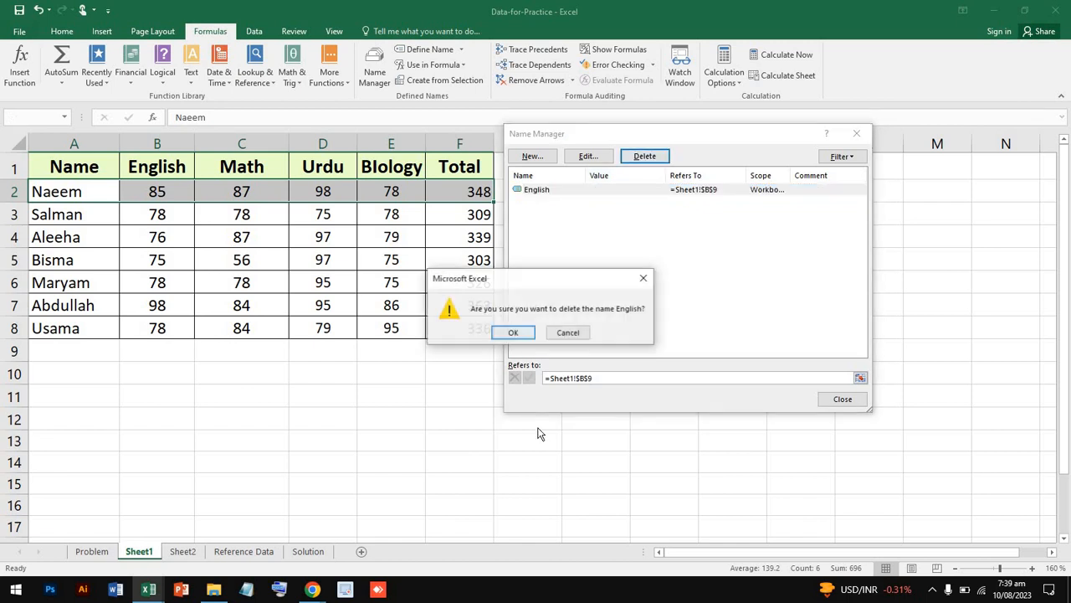
pyautogui.click(512, 332)
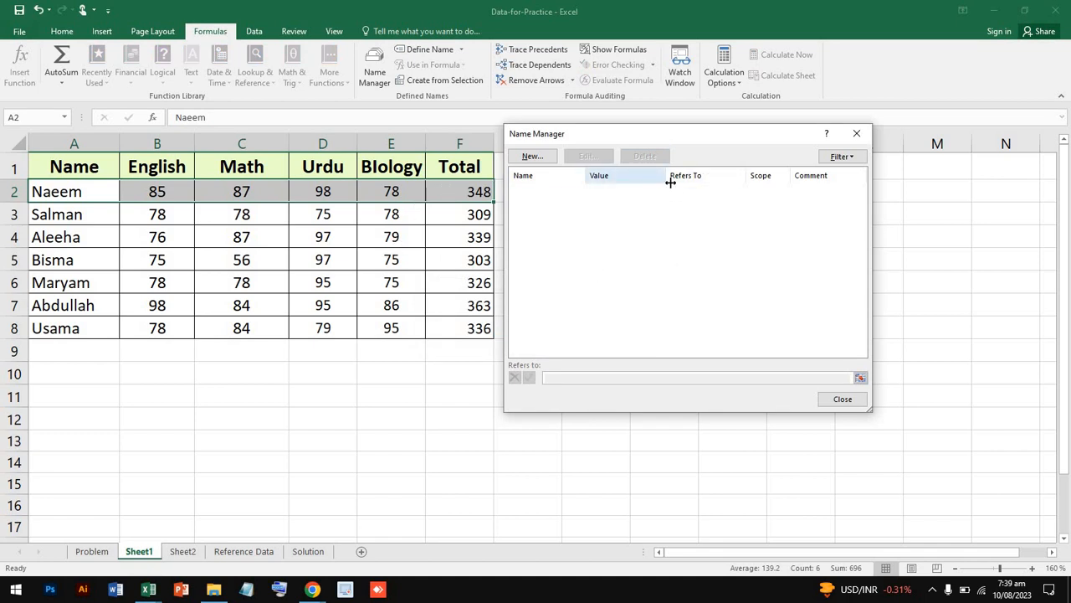
pyautogui.click(856, 133)
# Step: Define a name for A2:F2 using the first student's name, scoped to Sheet1, and check its entry in the Name Manager
pyautogui.click(425, 50)
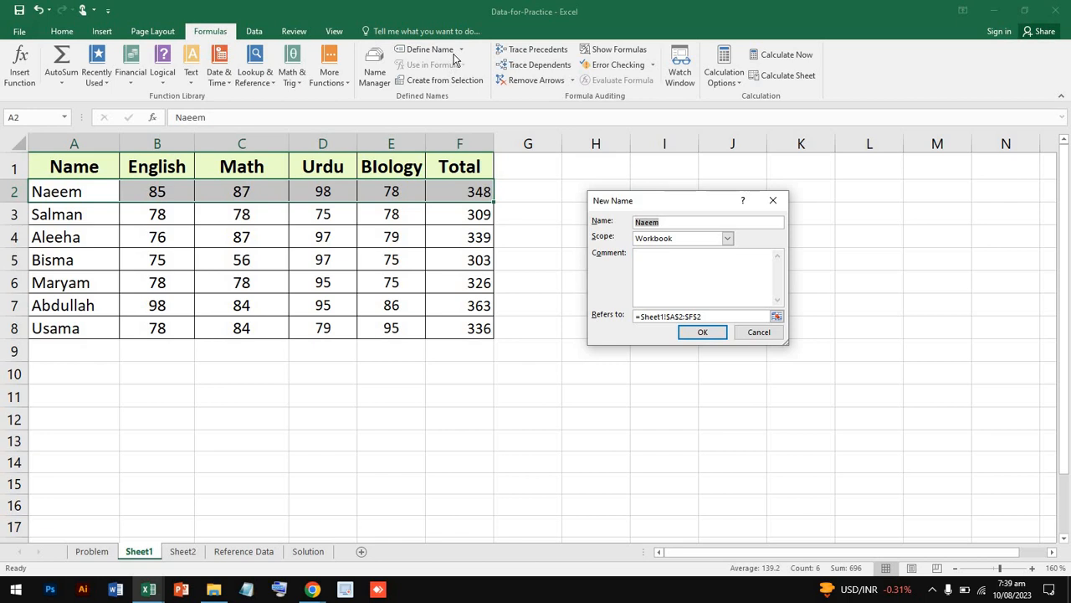
pyautogui.click(772, 200)
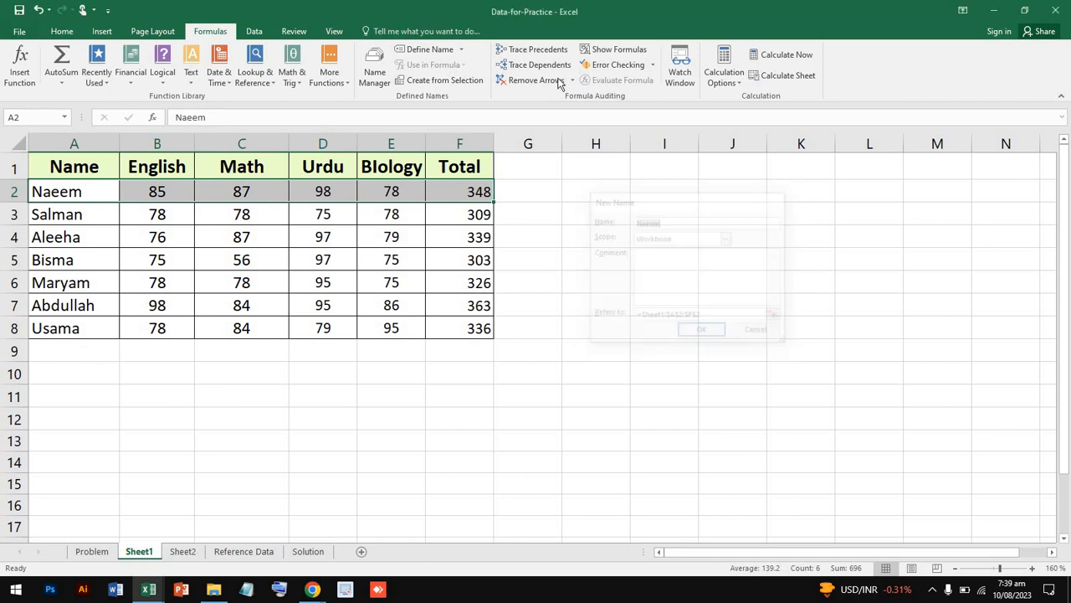
pyautogui.click(462, 50)
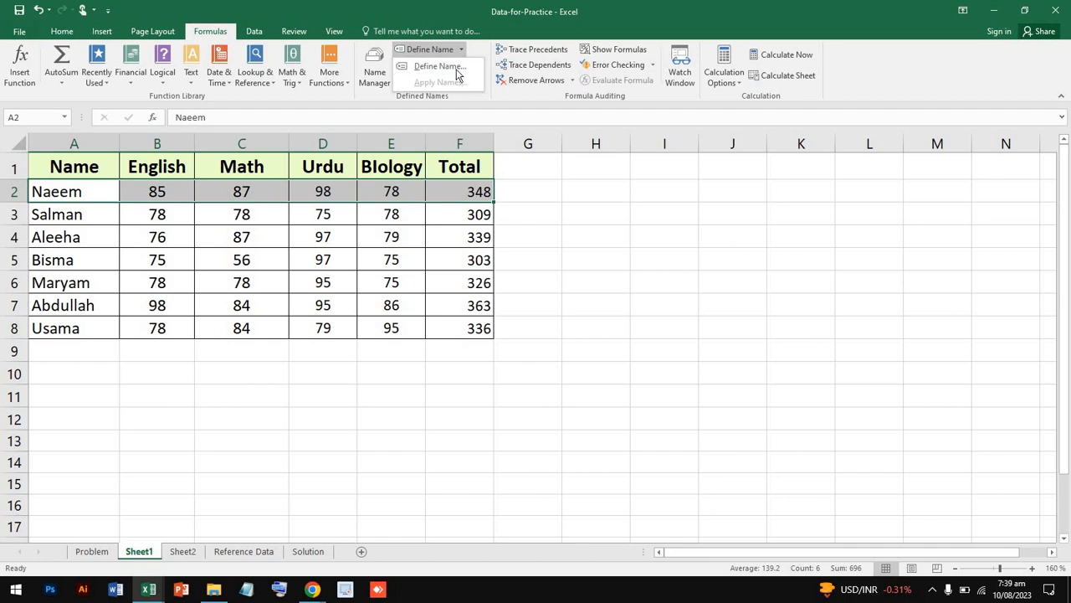
pyautogui.click(449, 67)
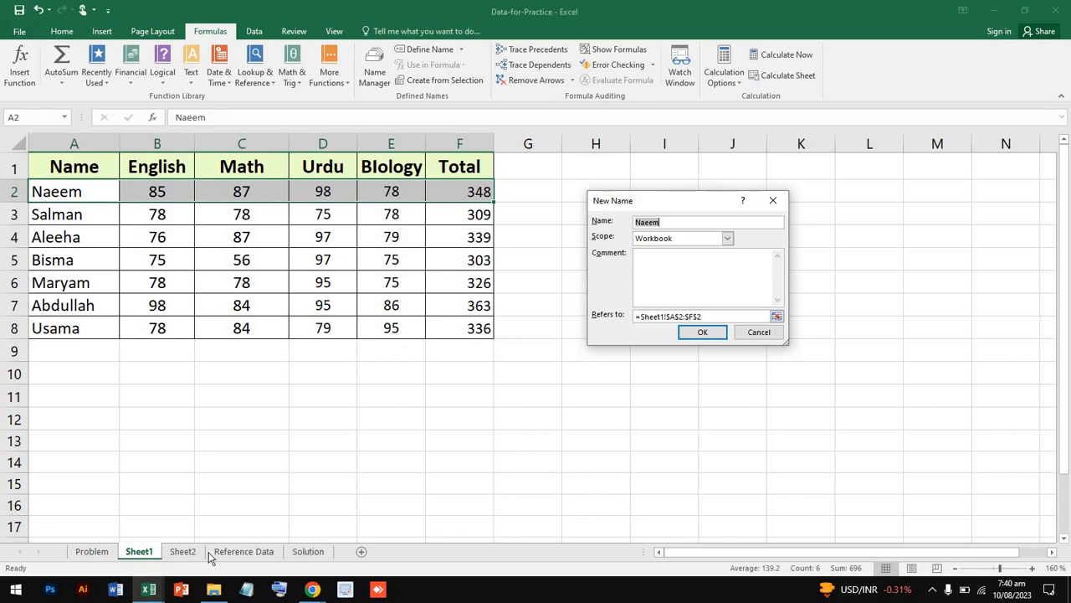
pyautogui.click(730, 240)
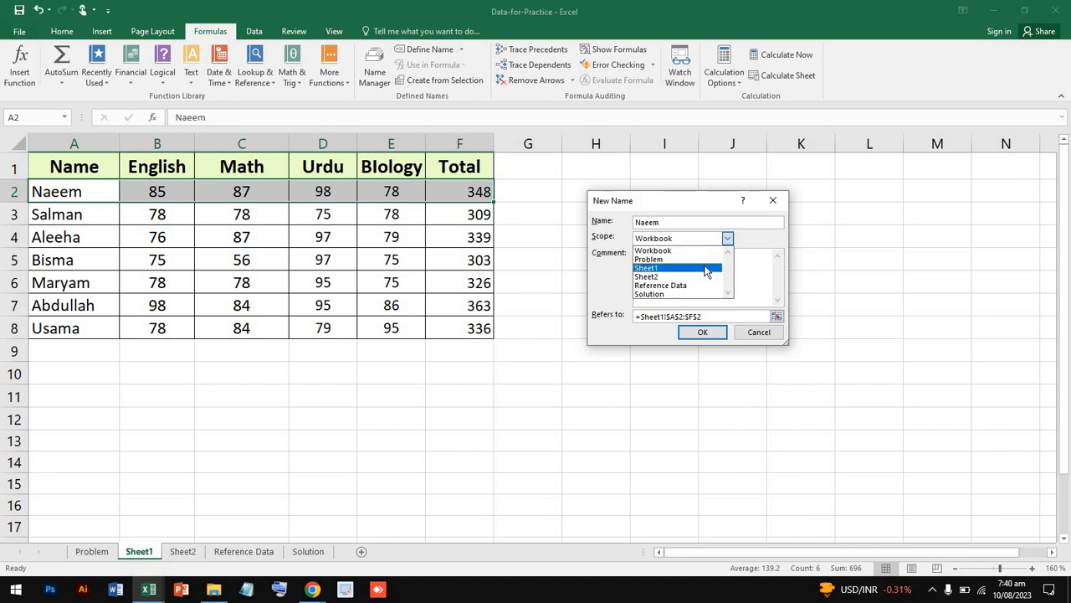
pyautogui.click(707, 268)
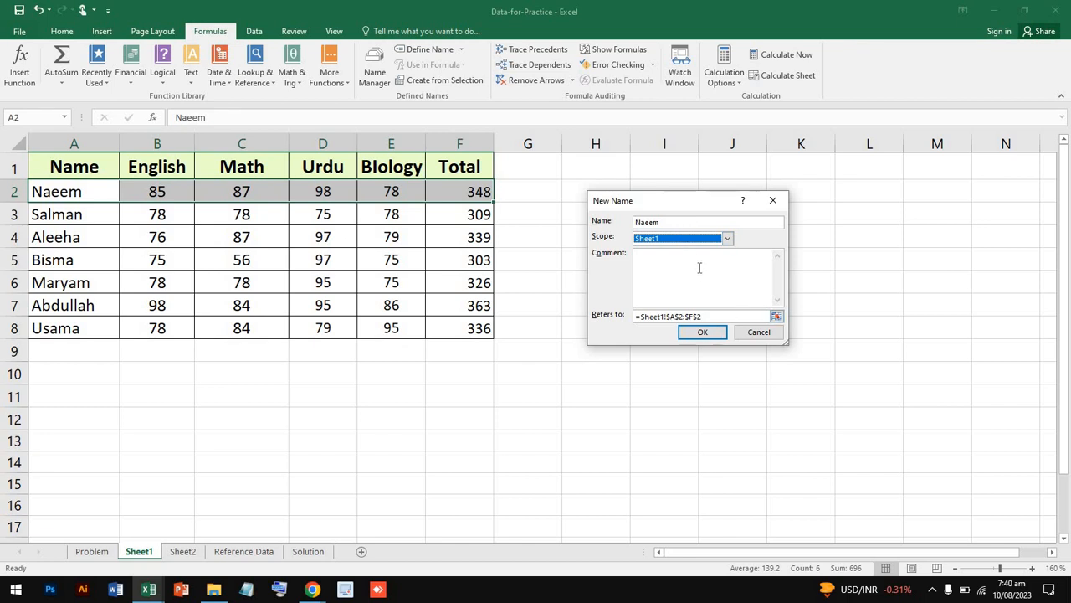
pyautogui.click(703, 332)
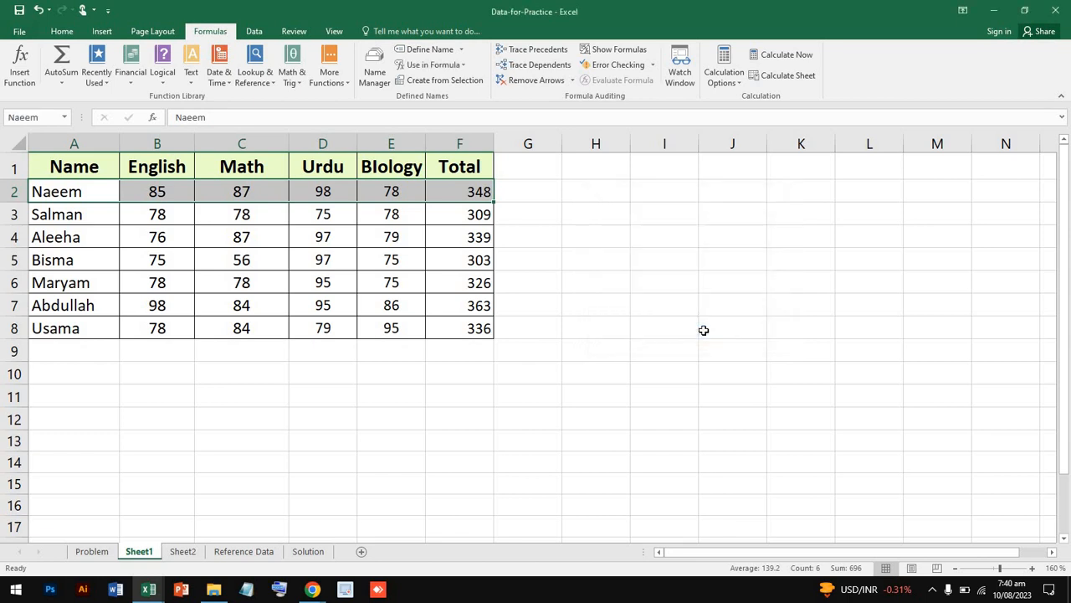
pyautogui.click(381, 86)
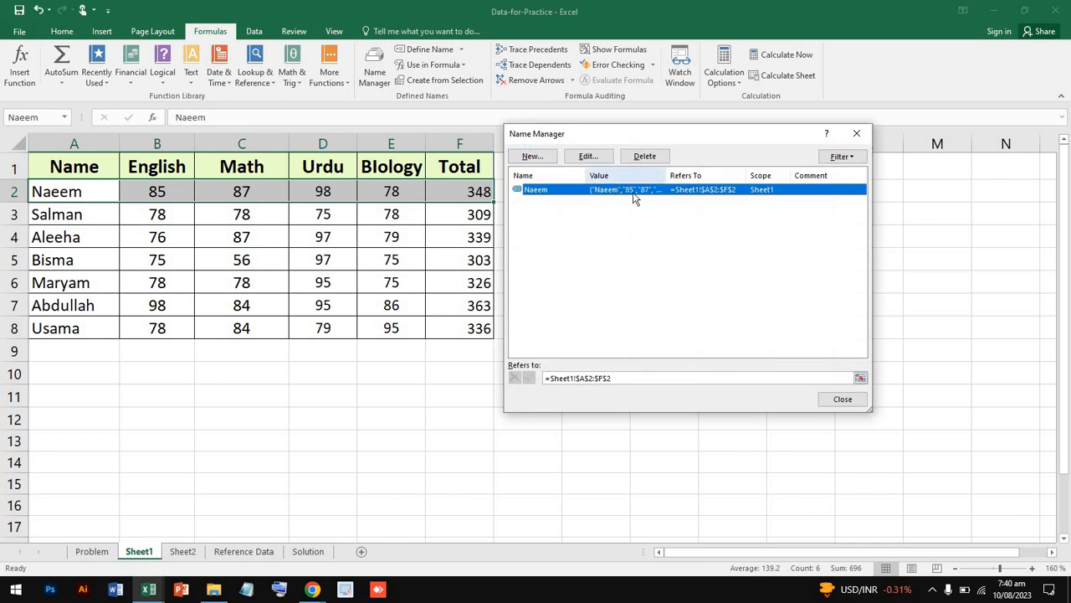
pyautogui.click(857, 133)
# Step: Replace the SUM formula in the second student's Total cell, F3, with the plain value 154
pyautogui.click(173, 421)
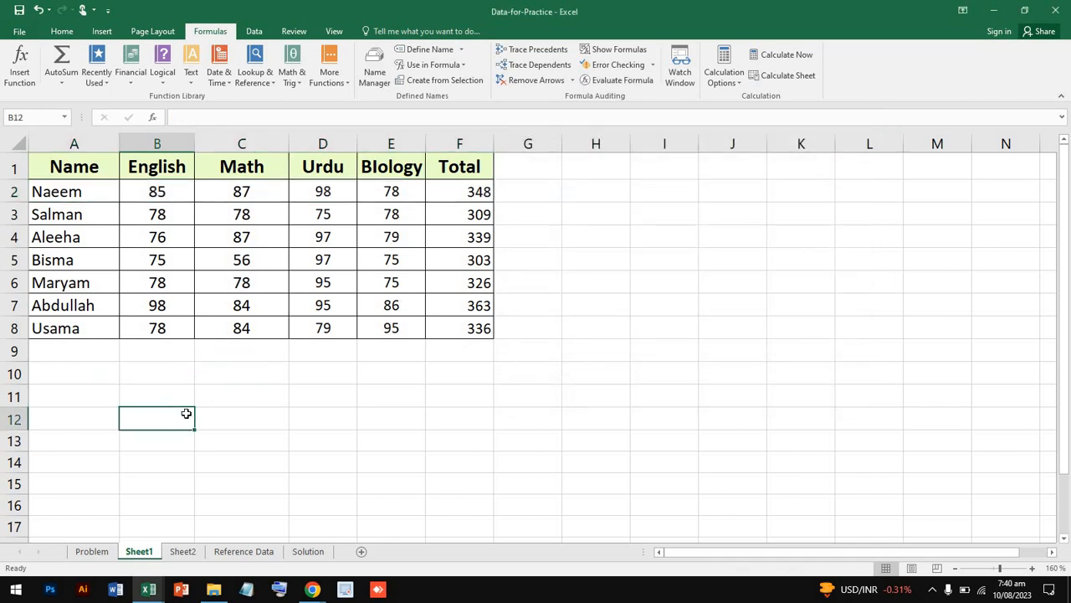
pyautogui.click(474, 214)
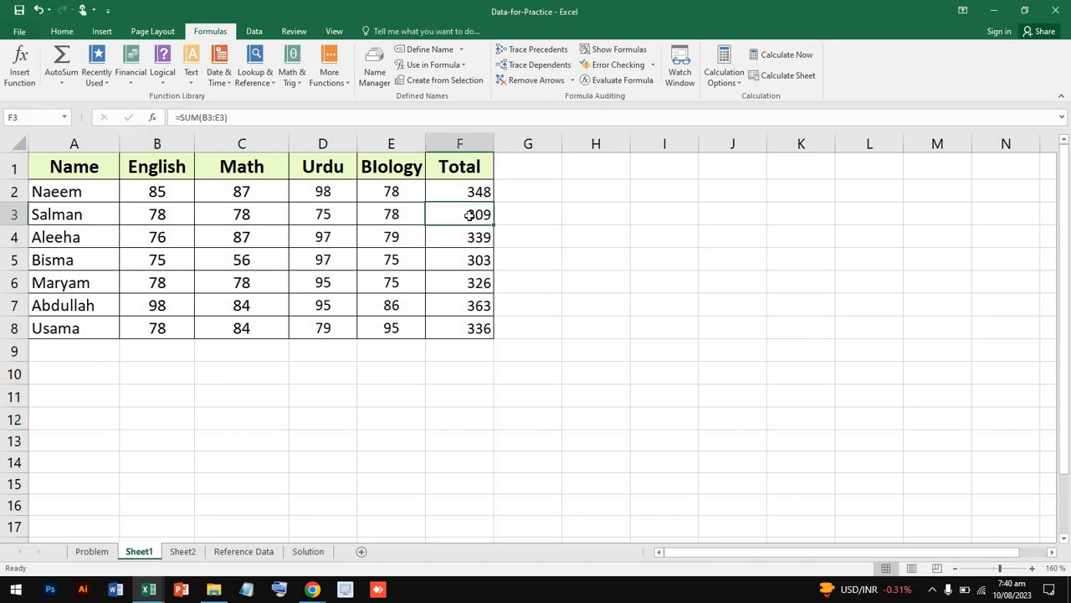
pyautogui.doubleClick(468, 215)
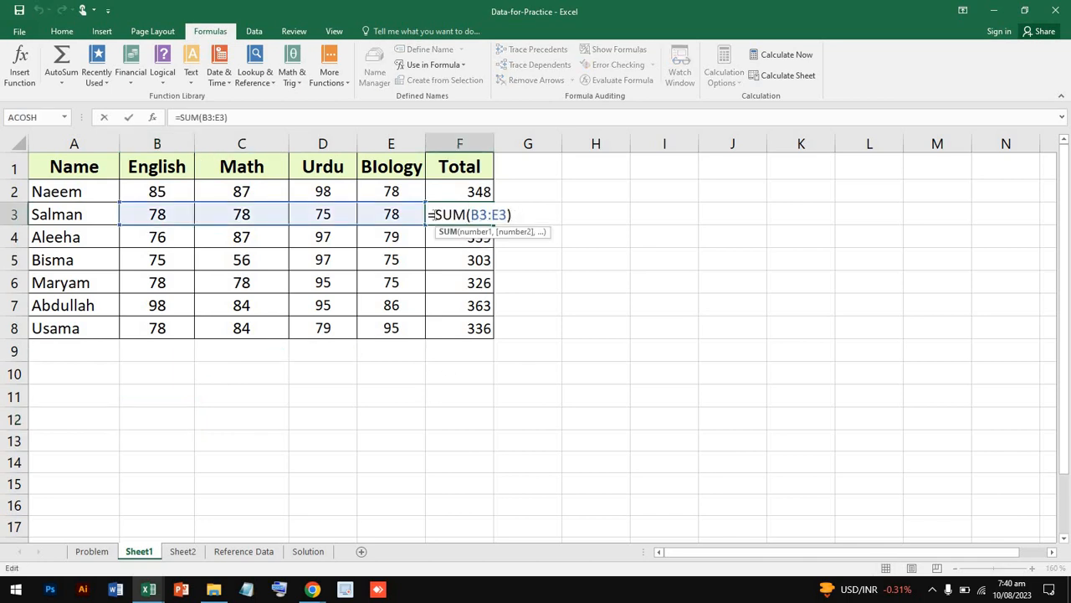
pyautogui.hotkey('shift', 'Home')
pyautogui.press('BackSpace')
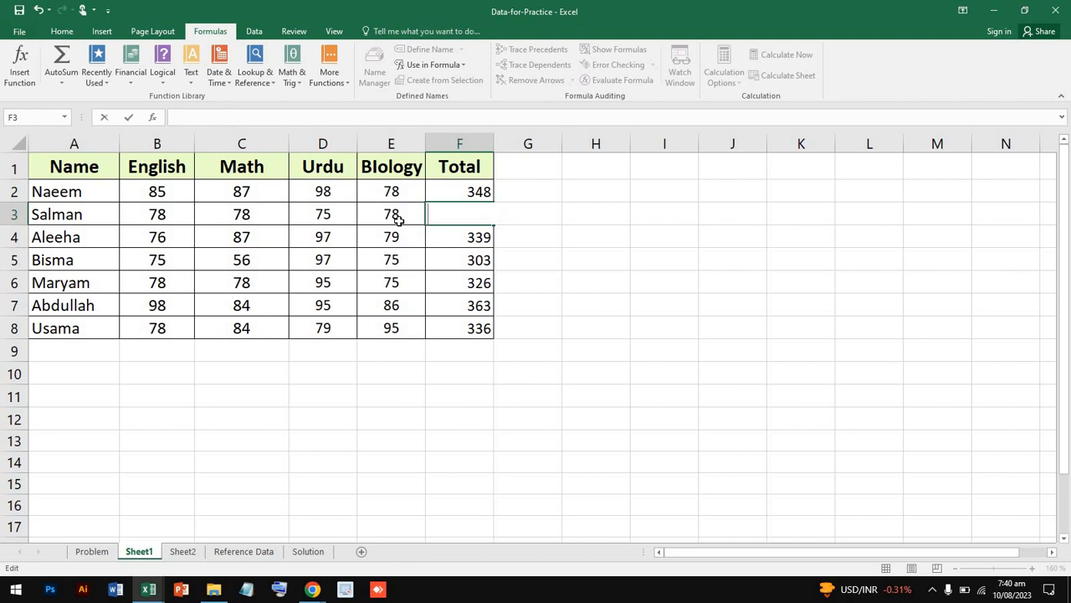
pyautogui.click(636, 206)
pyautogui.doubleClick(469, 215)
pyautogui.write('154')
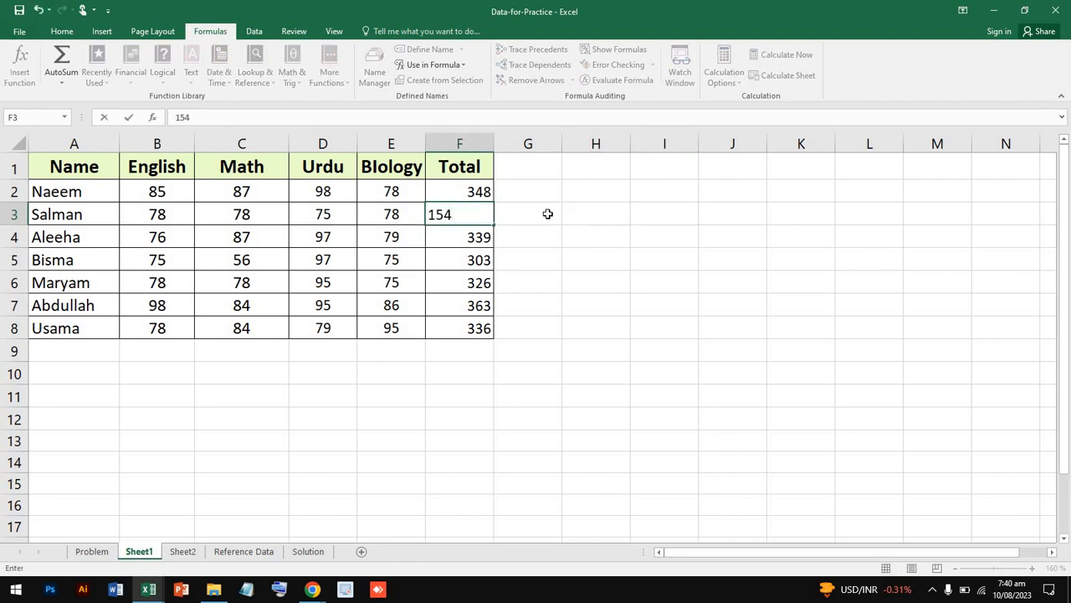
pyautogui.click(514, 214)
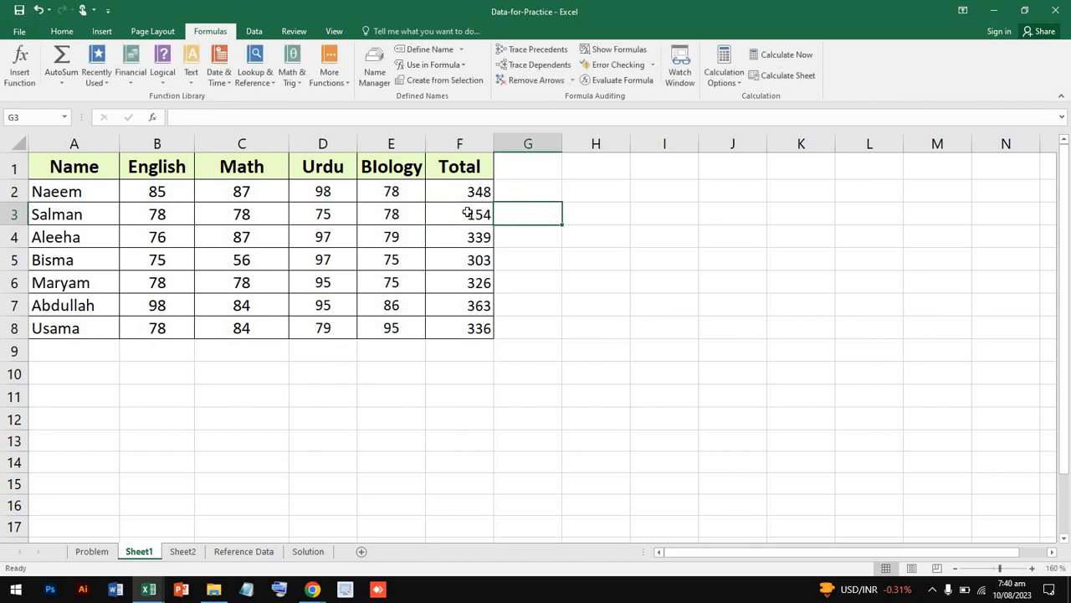
# Step: Replace the value in F3 with a SUM formula, entering na as its argument
pyautogui.click(467, 213)
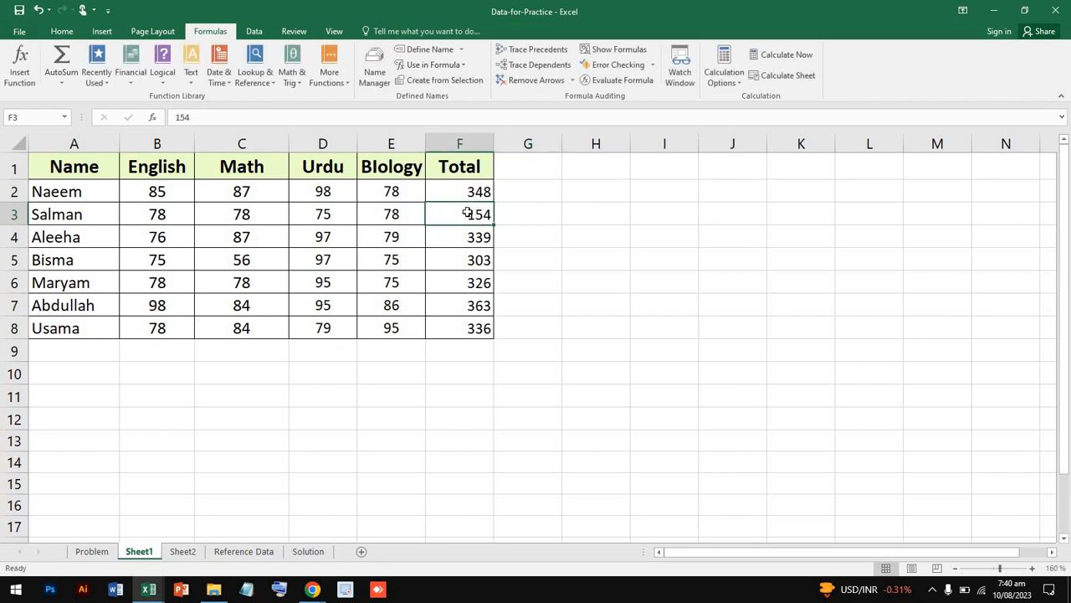
pyautogui.press('BackSpace')
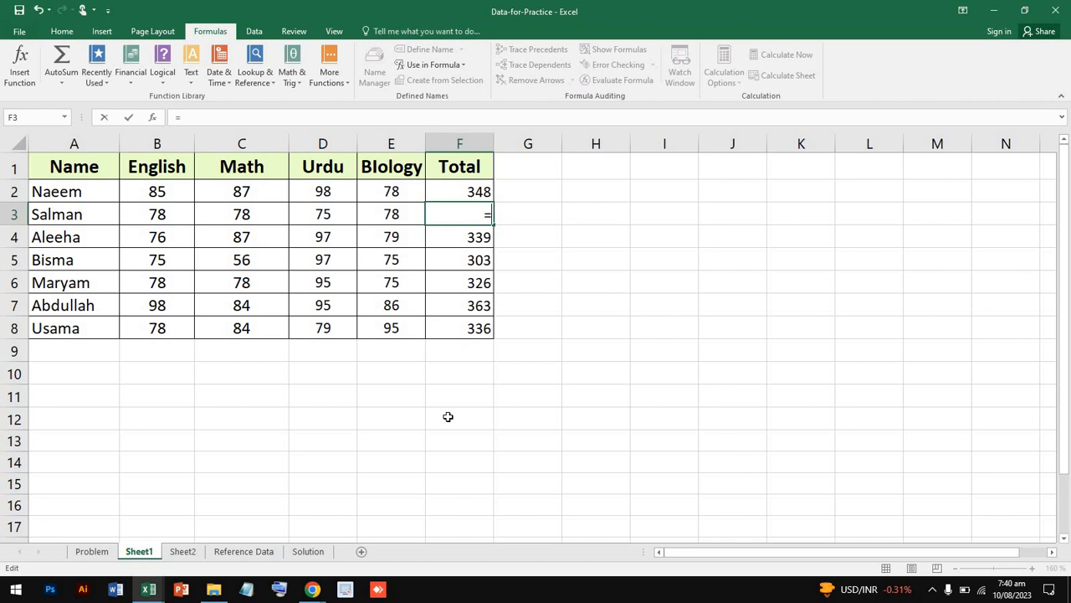
pyautogui.write('sum')
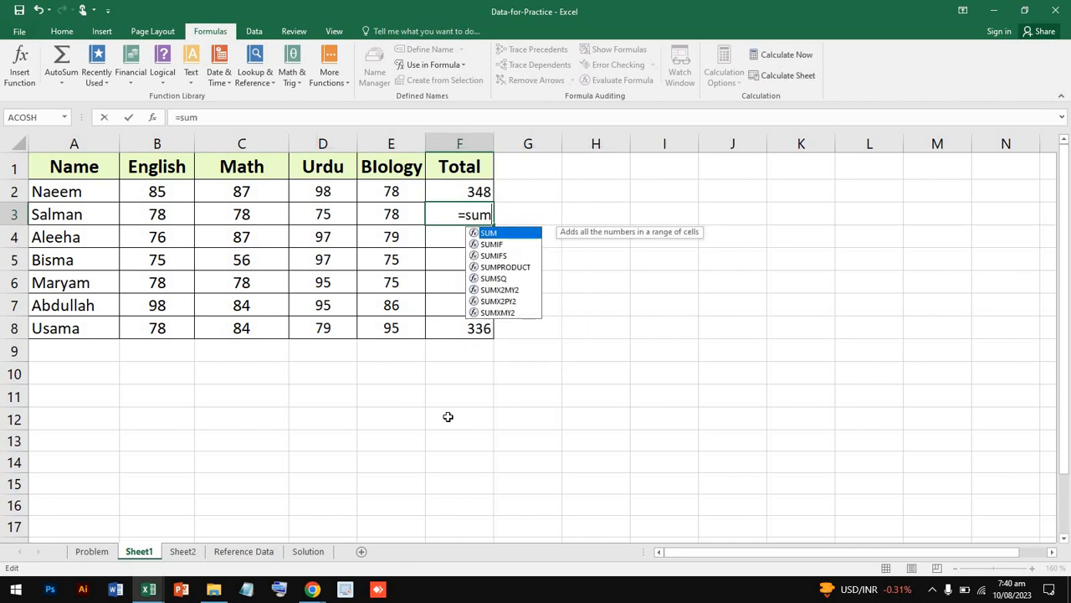
pyautogui.write('(')
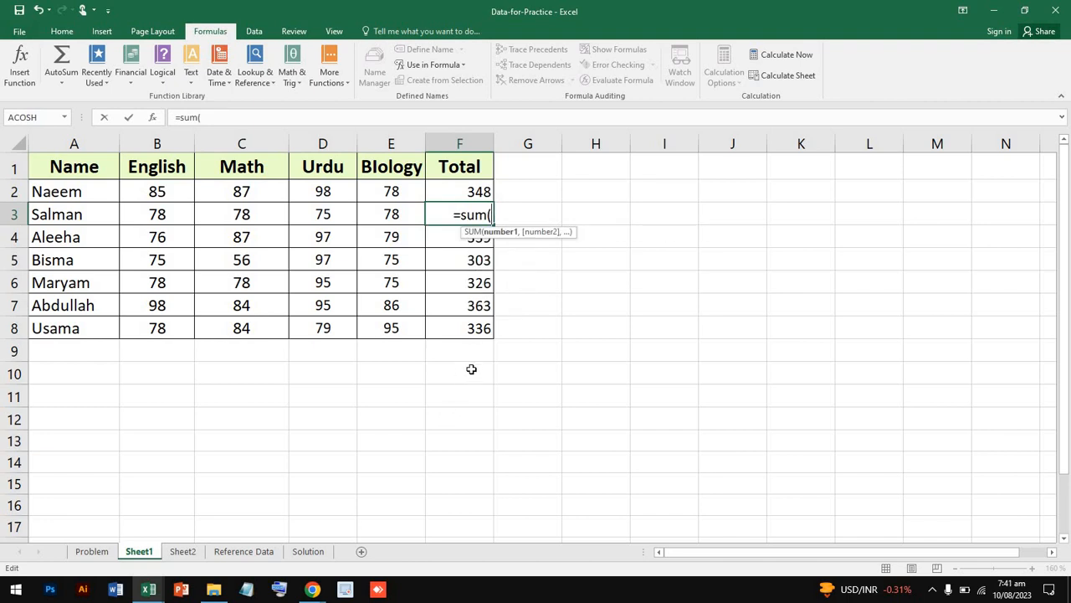
pyautogui.write('na')
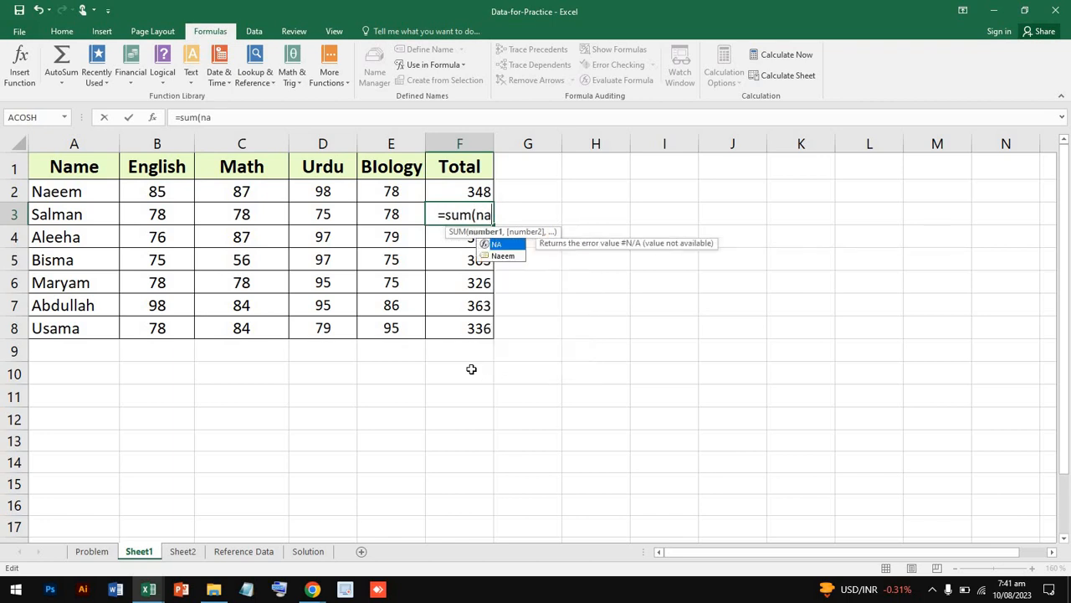
pyautogui.click(498, 256)
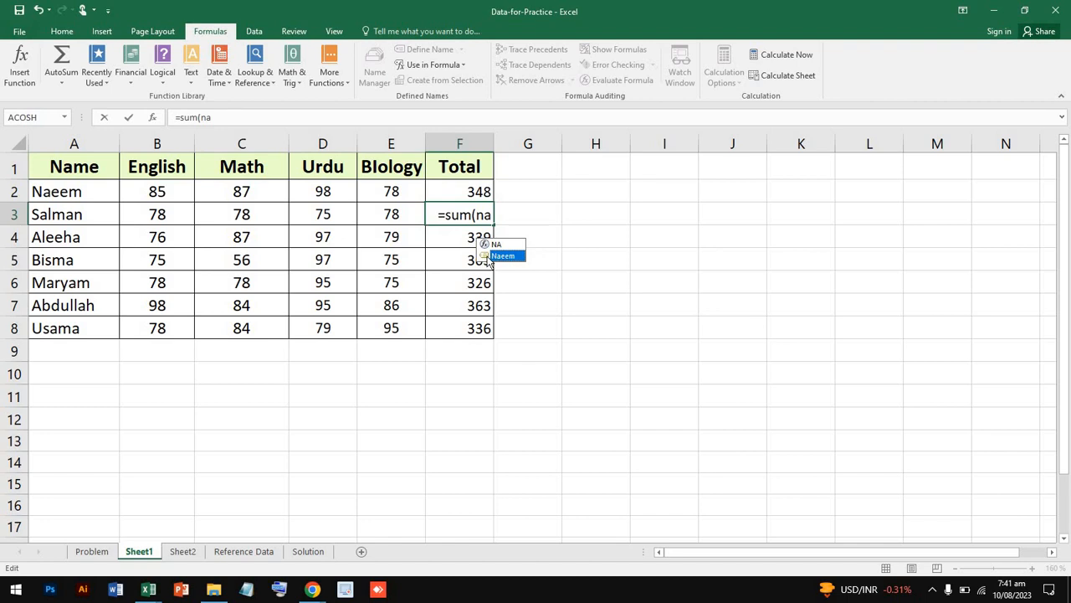
pyautogui.press('Return')
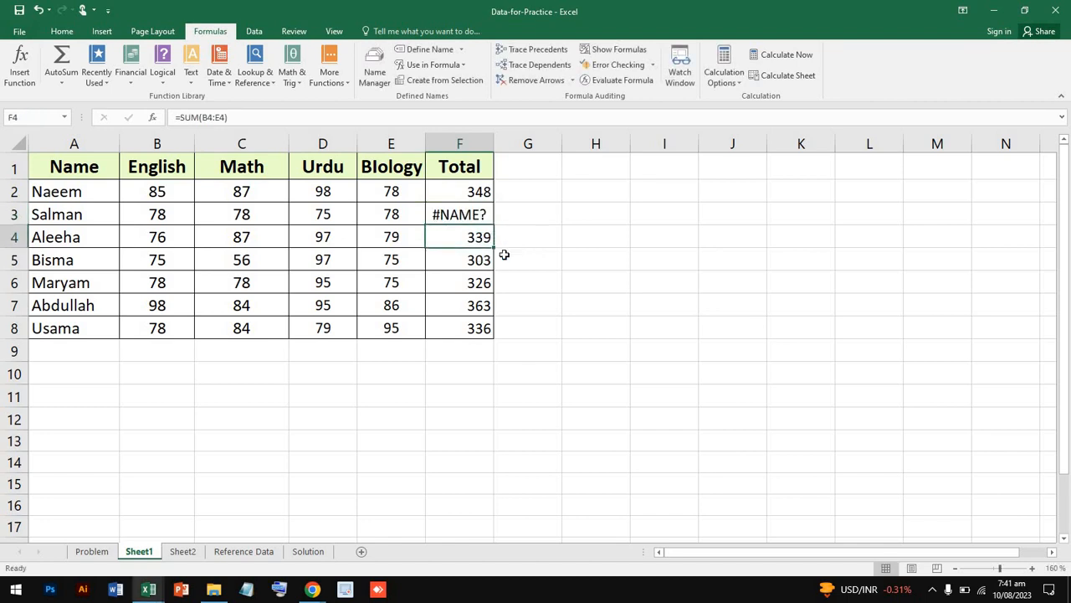
# Step: Correct the argument of the SUM formula in F3 to the defined name of the first student's row
pyautogui.click(463, 211)
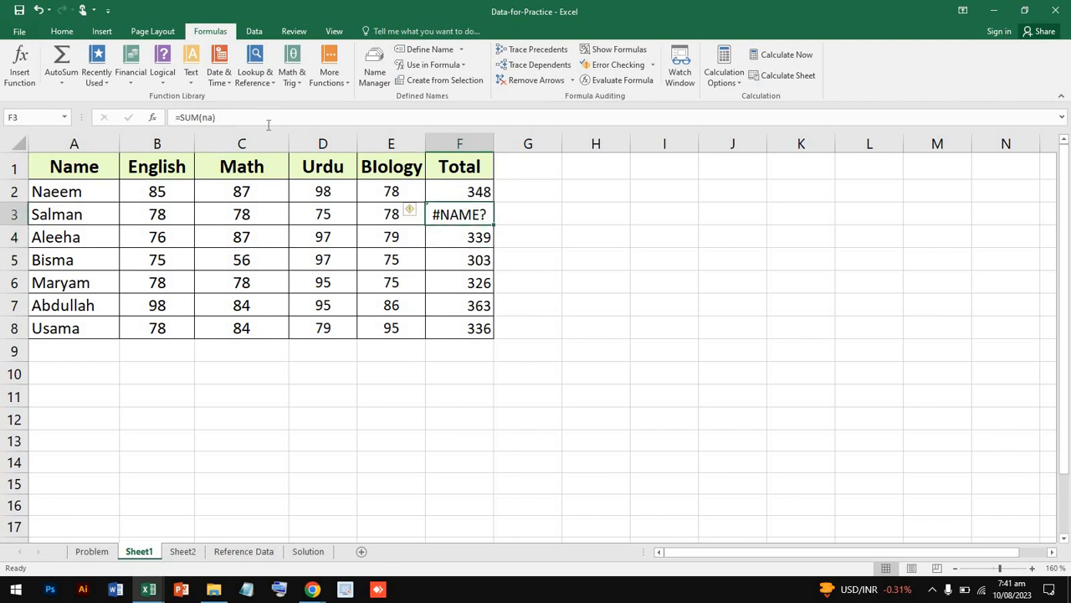
pyautogui.click(218, 117)
pyautogui.press('BackSpace')
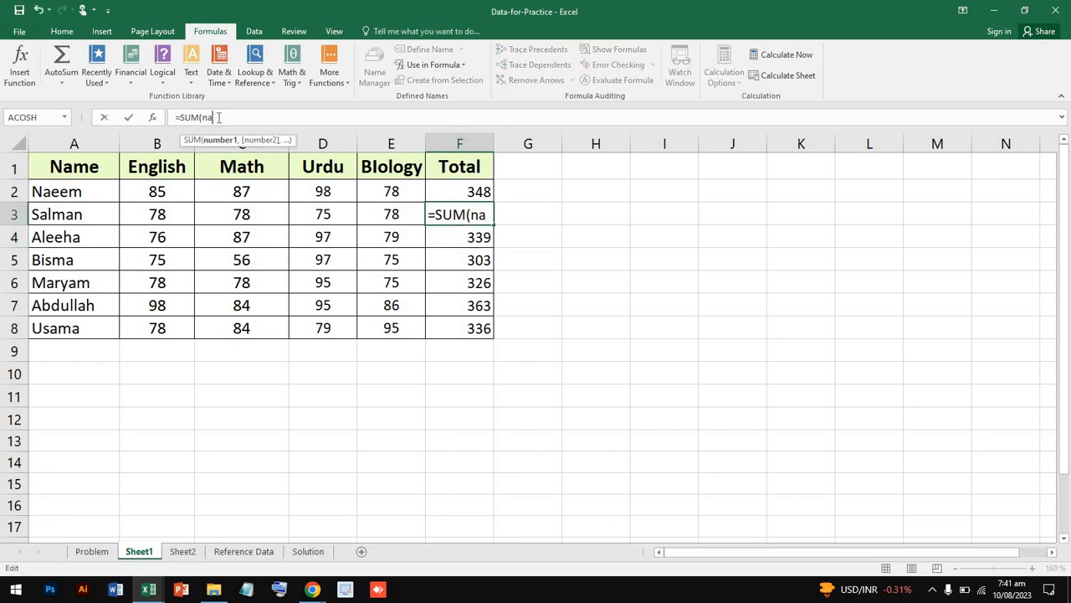
pyautogui.click(492, 215)
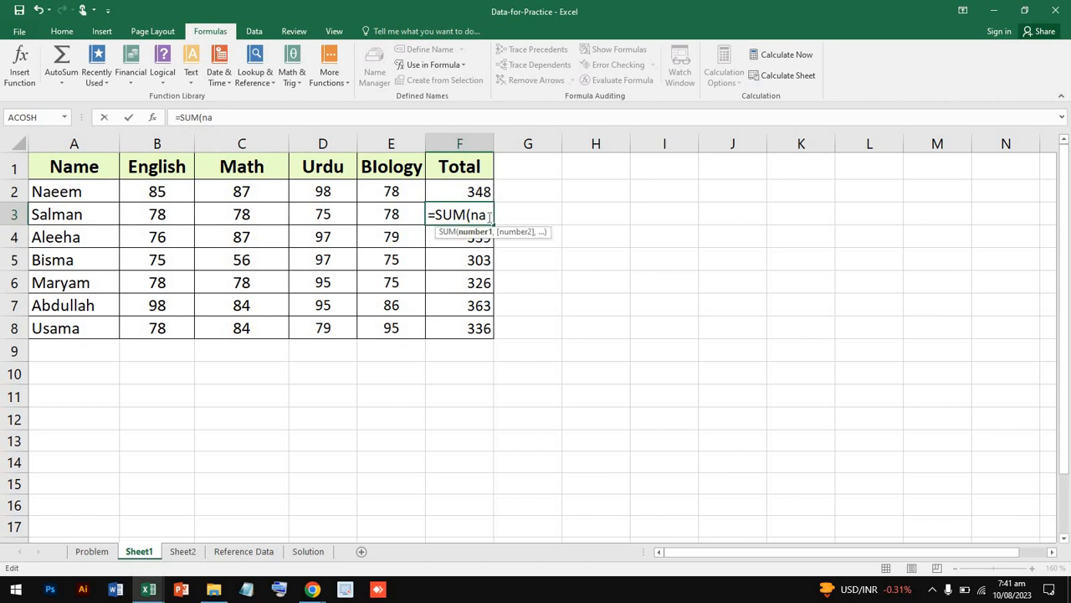
pyautogui.press('BackSpace')
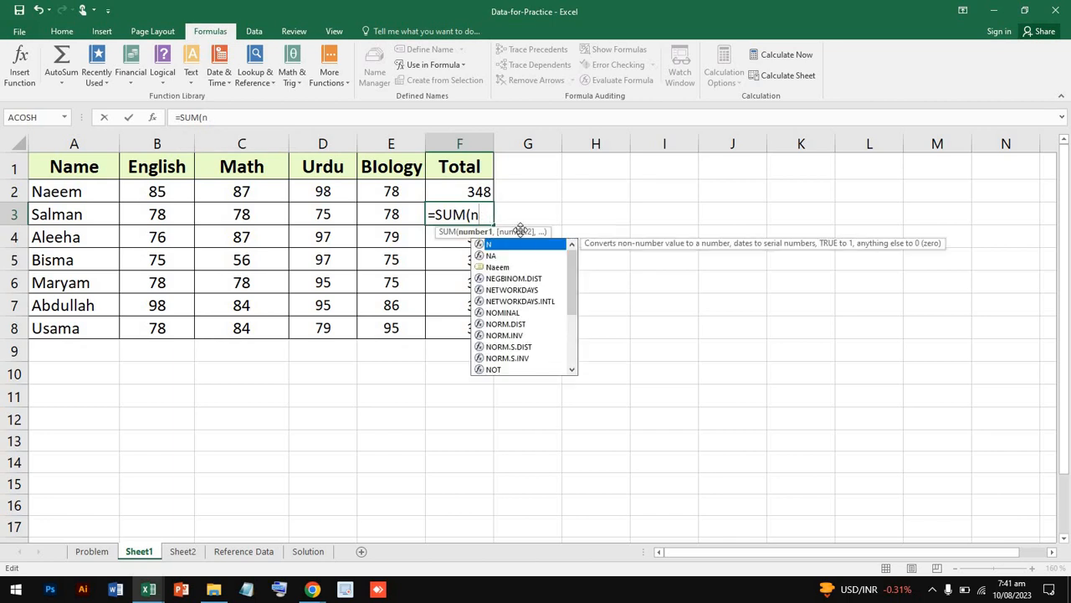
pyautogui.doubleClick(493, 267)
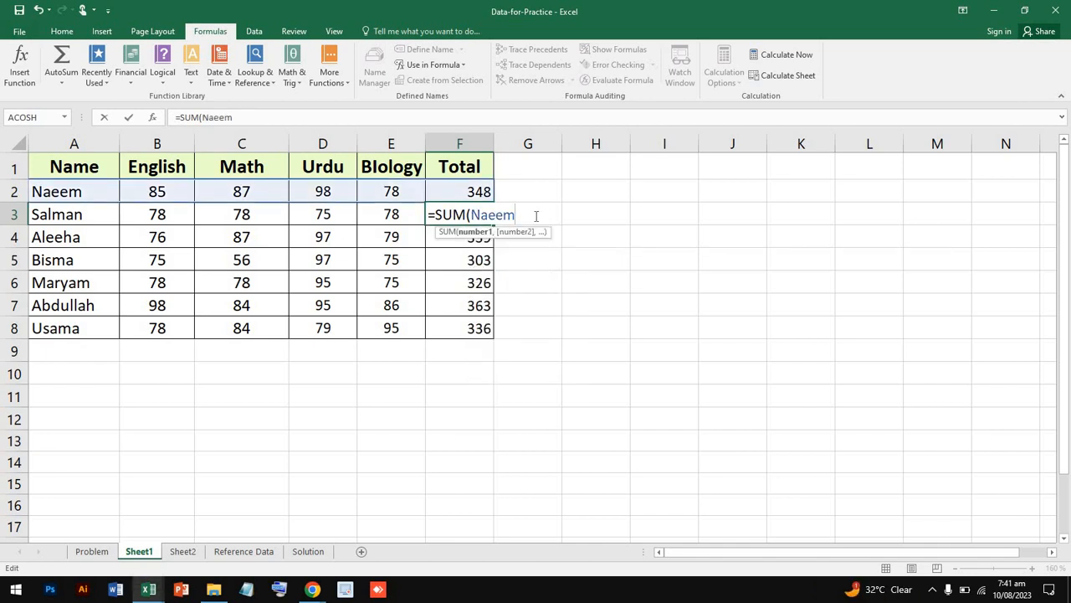
pyautogui.press('Return')
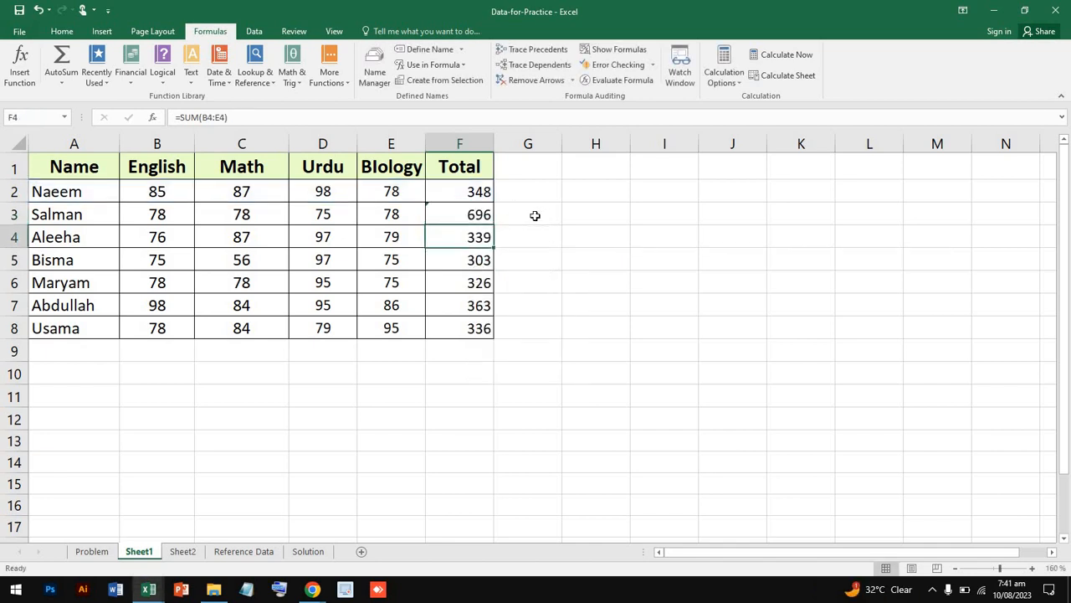
# Step: Paste the defined name of the first student's row into cell G10 as a formula
pyautogui.click(458, 217)
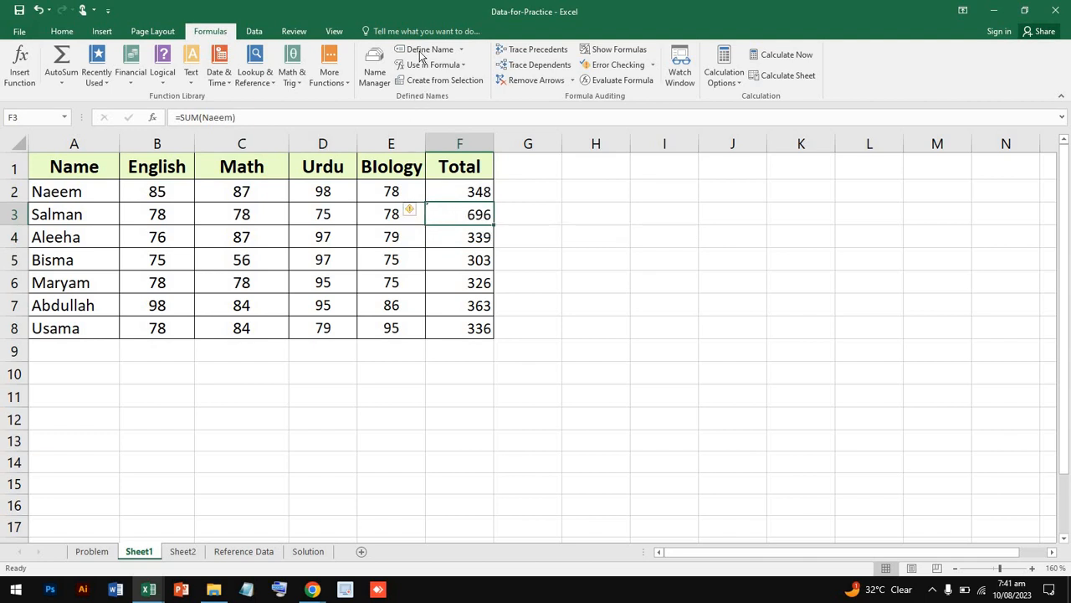
pyautogui.click(464, 68)
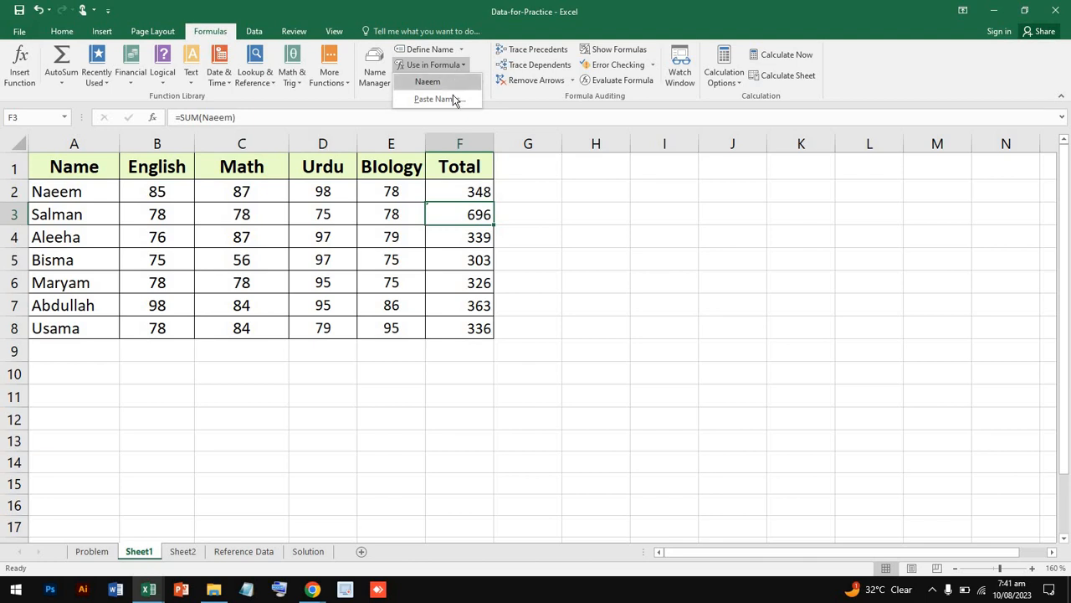
pyautogui.click(506, 364)
pyautogui.click(508, 365)
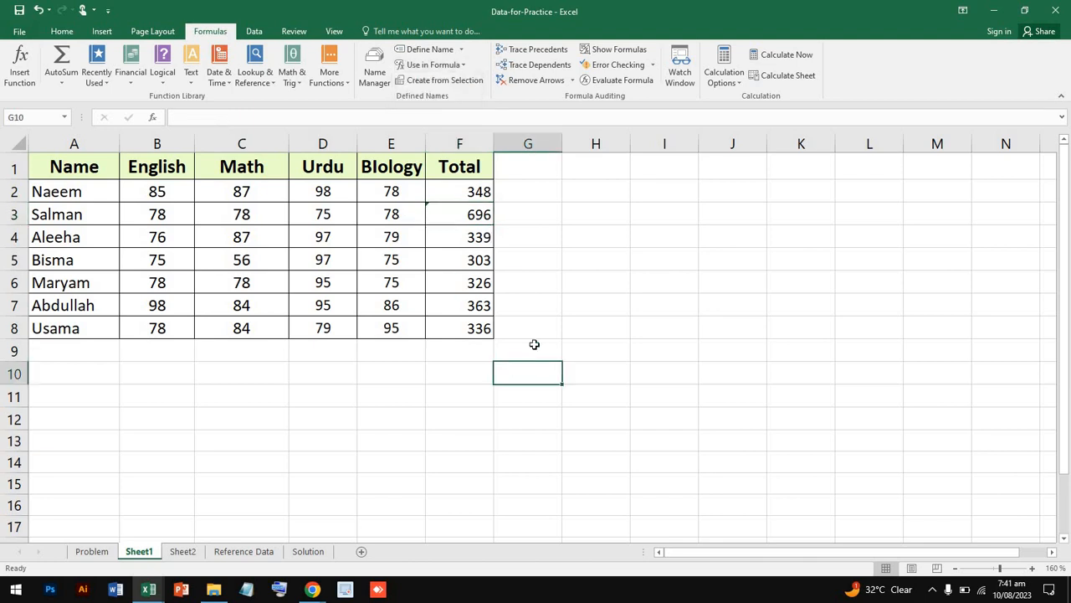
pyautogui.click(462, 67)
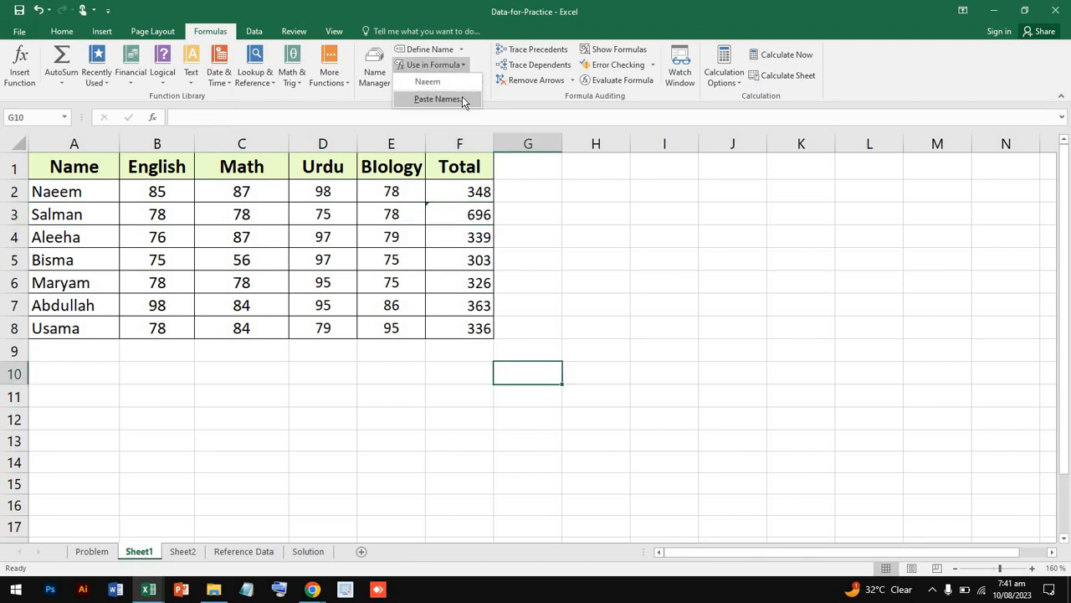
pyautogui.click(462, 97)
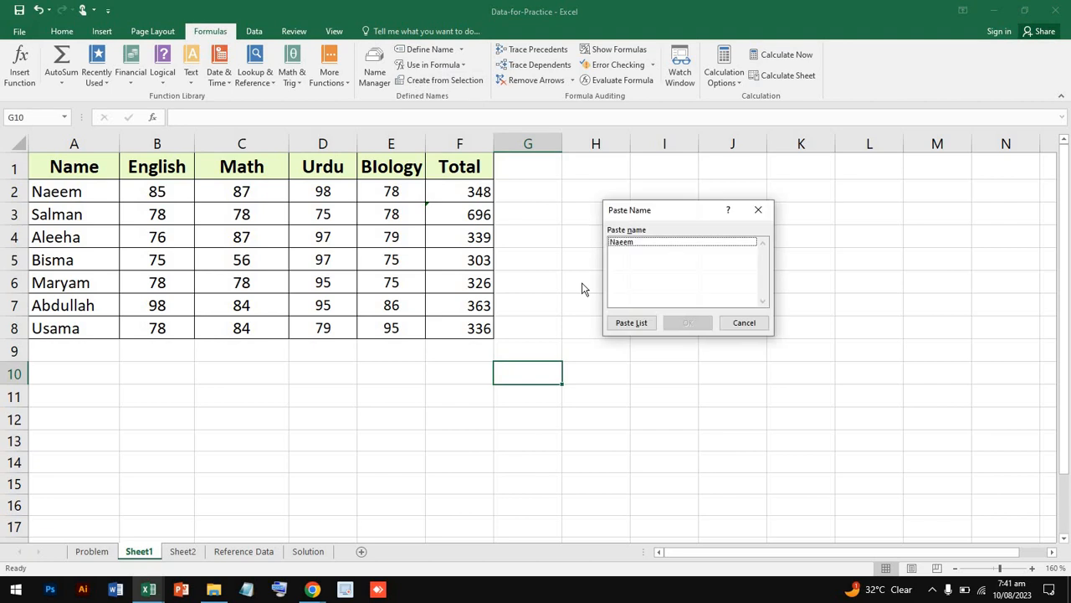
pyautogui.click(641, 246)
pyautogui.click(686, 326)
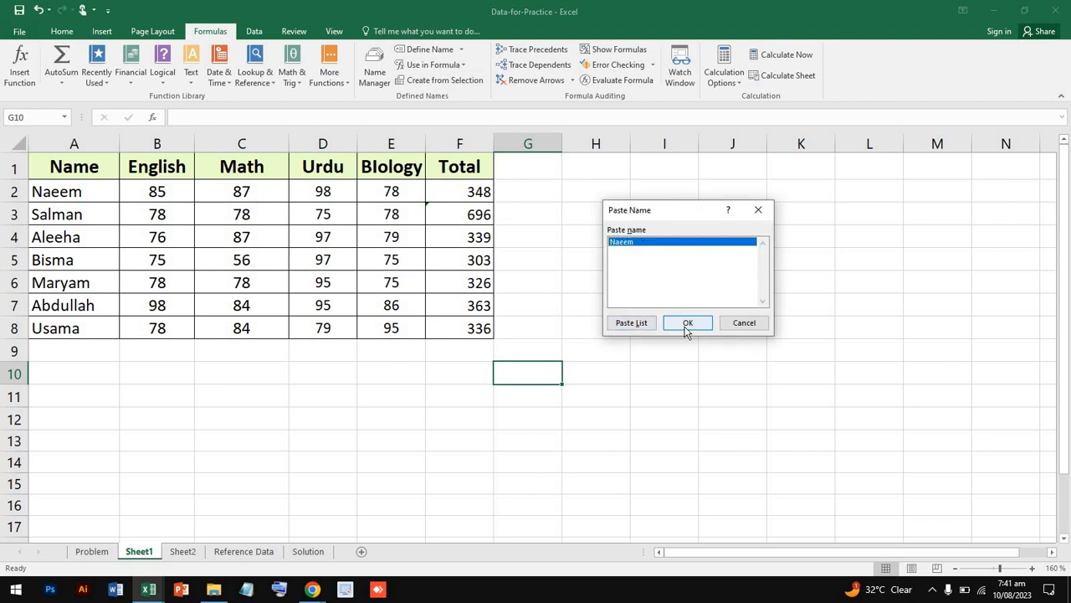
# Step: Wrap the pasted name in G10 in a SUM function and enter the formula
pyautogui.click(500, 375)
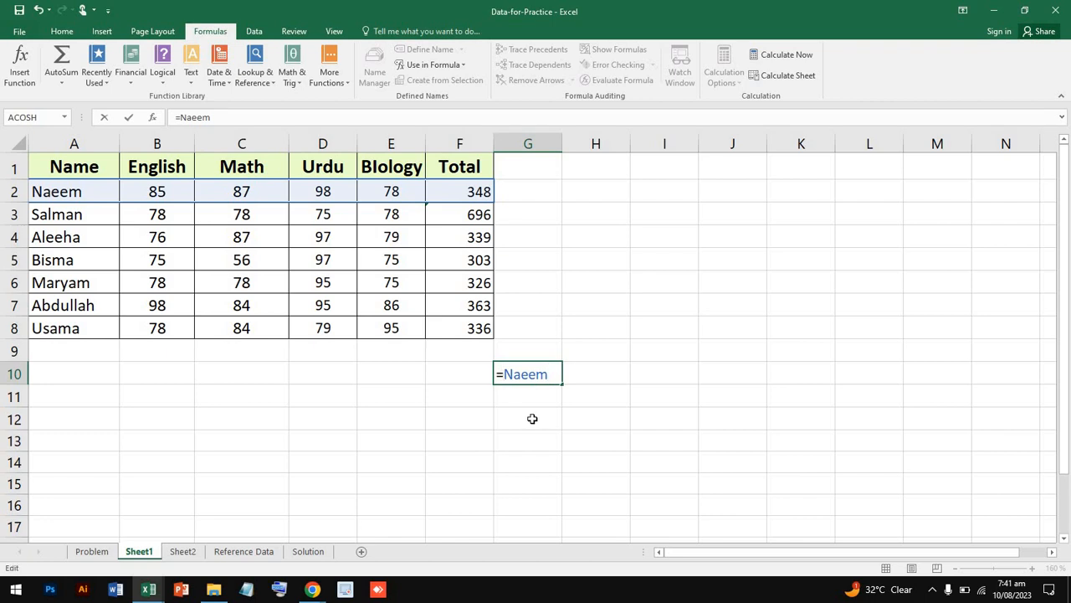
pyautogui.write('su')
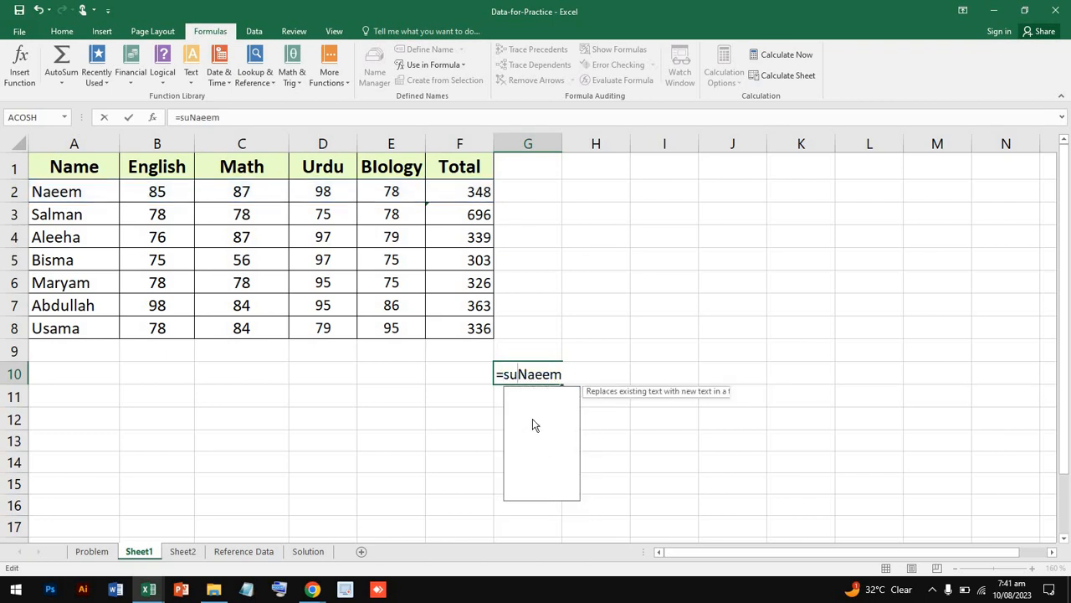
pyautogui.write('m(')
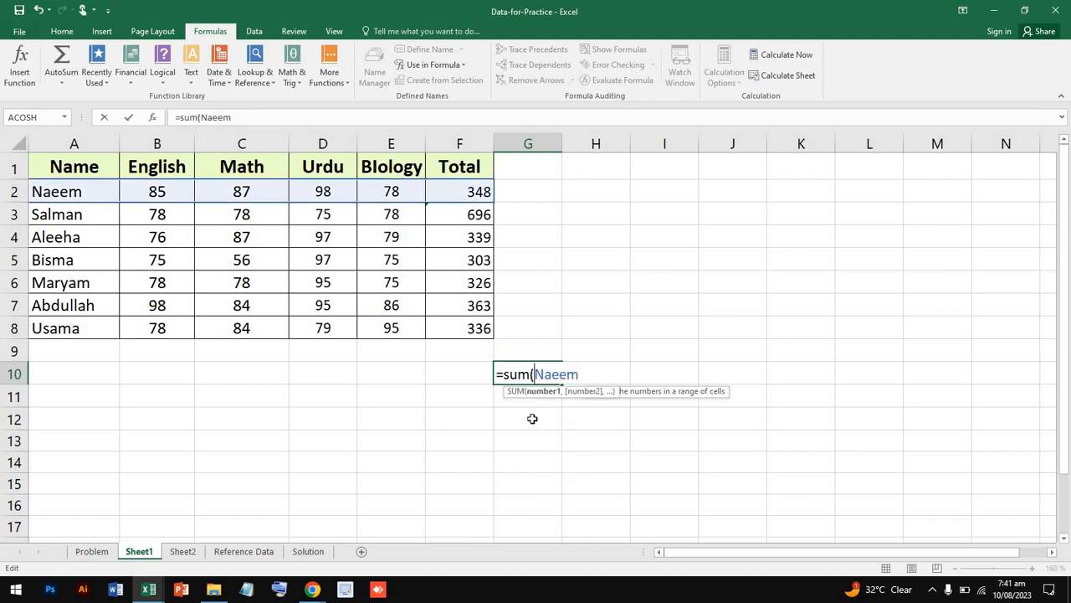
pyautogui.press('Return')
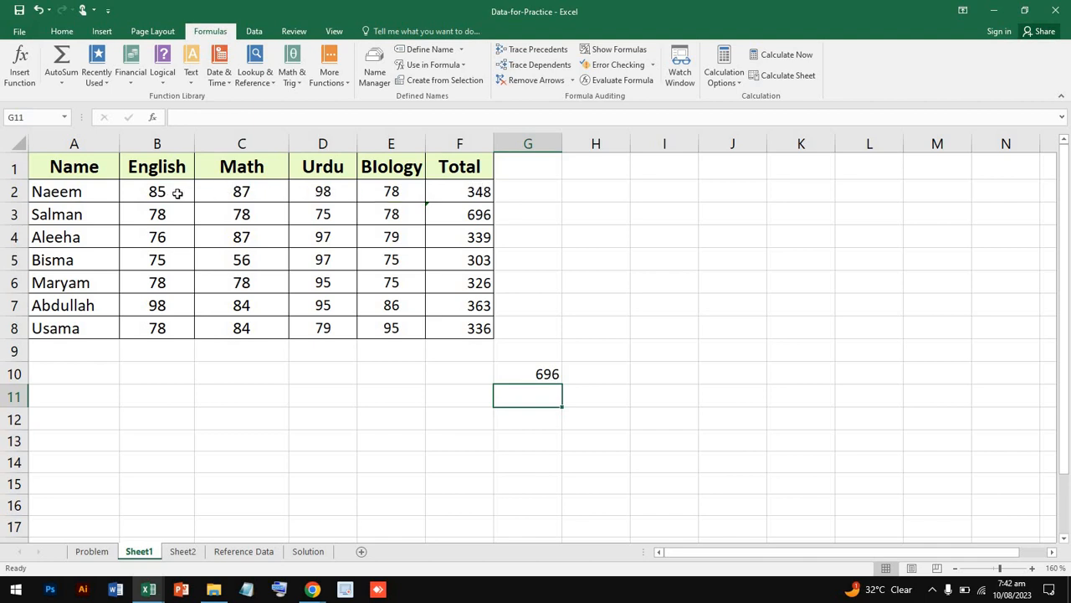
# Step: Examine the sum of the first student's marks in B2:E2 against the sum of the row including its Total
pyautogui.moveTo(176, 196); pyautogui.dragTo(424, 198)
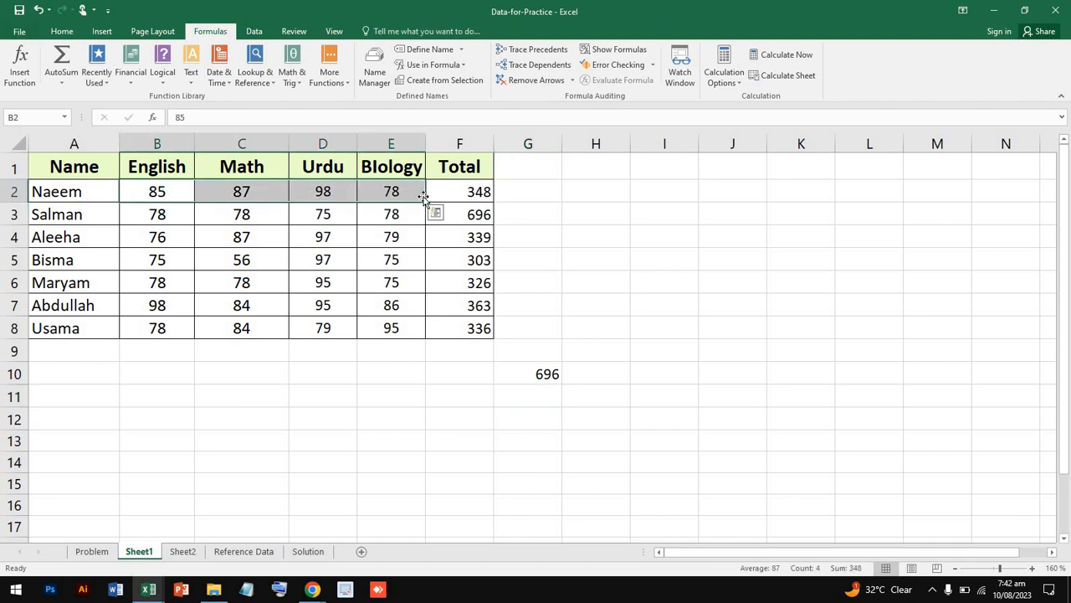
pyautogui.click(162, 192)
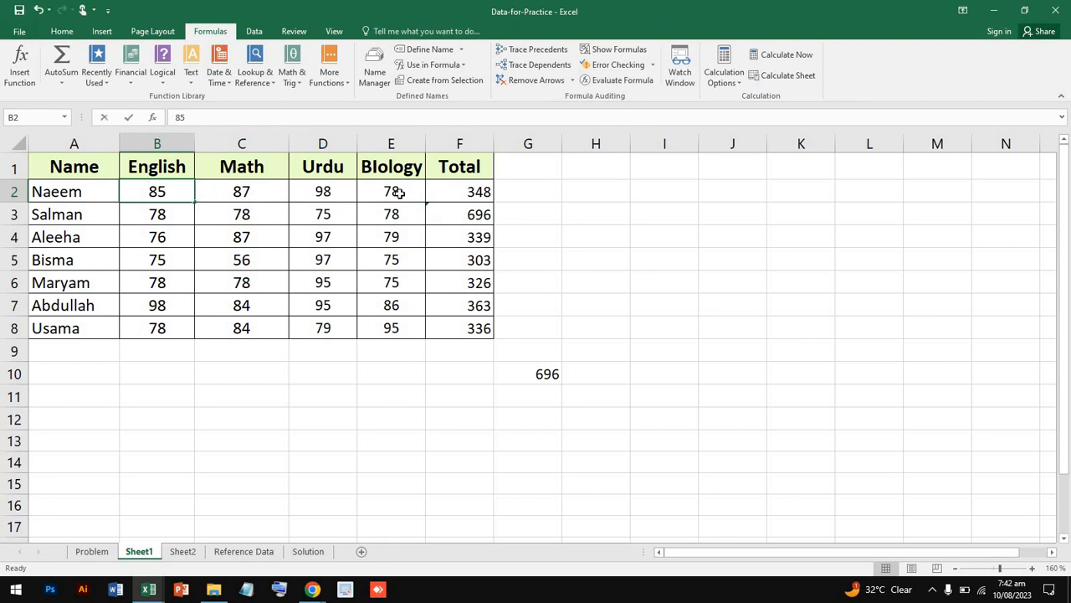
pyautogui.press('F2')
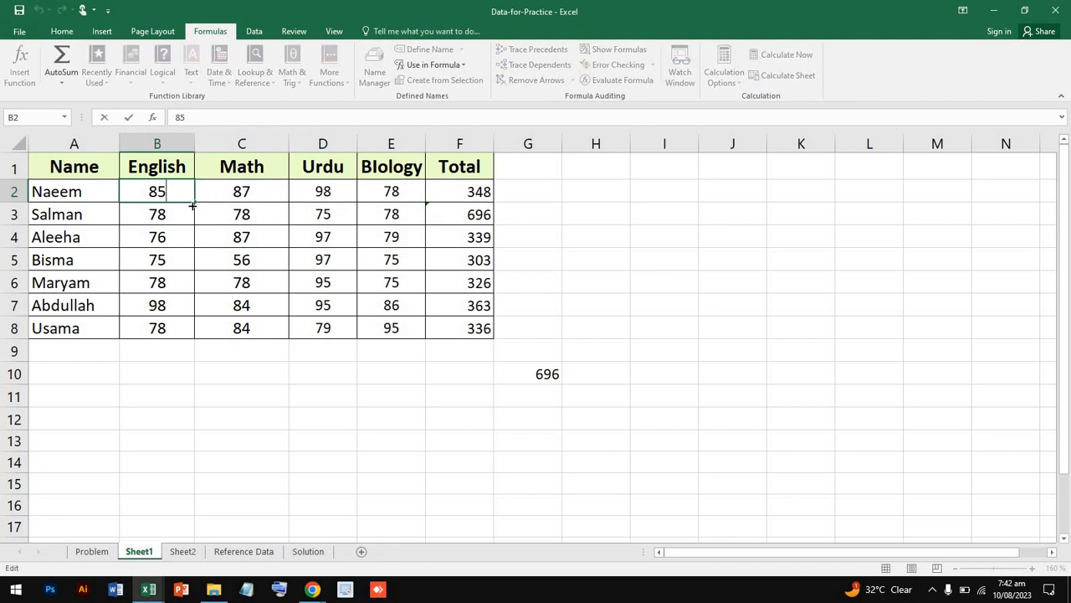
pyautogui.press('Escape')
pyautogui.moveTo(185, 187); pyautogui.dragTo(523, 181)
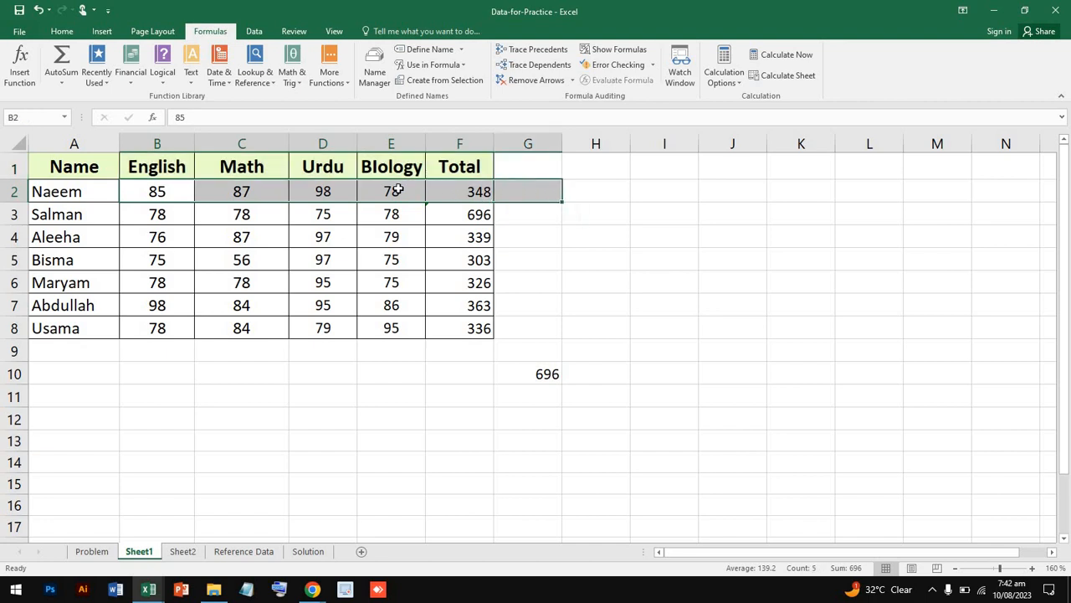
pyautogui.click(538, 234)
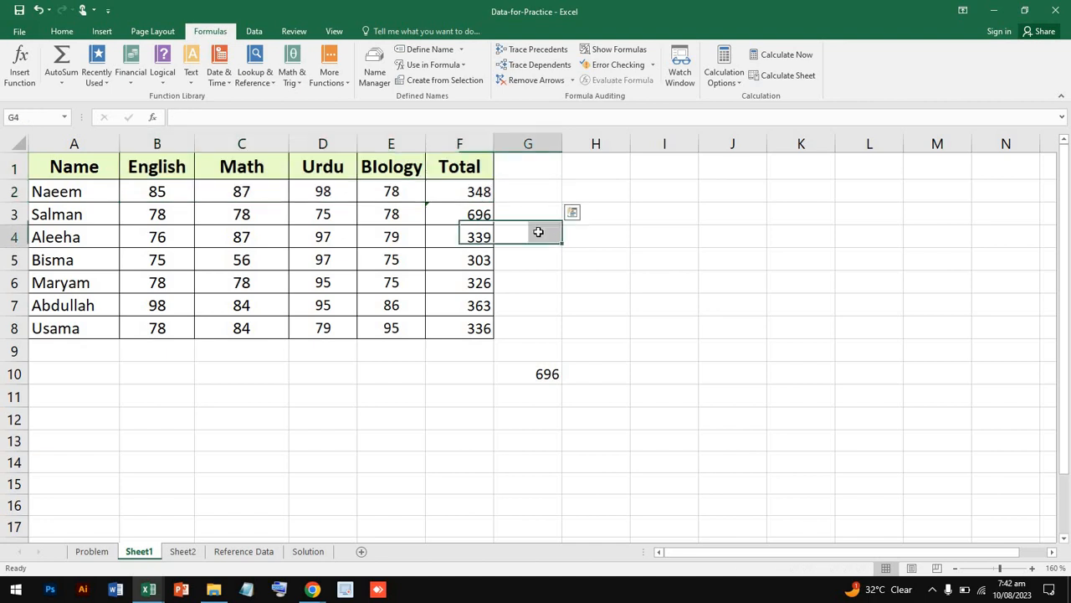
# Step: Clear the SUM formula from cell G10
pyautogui.click(544, 370)
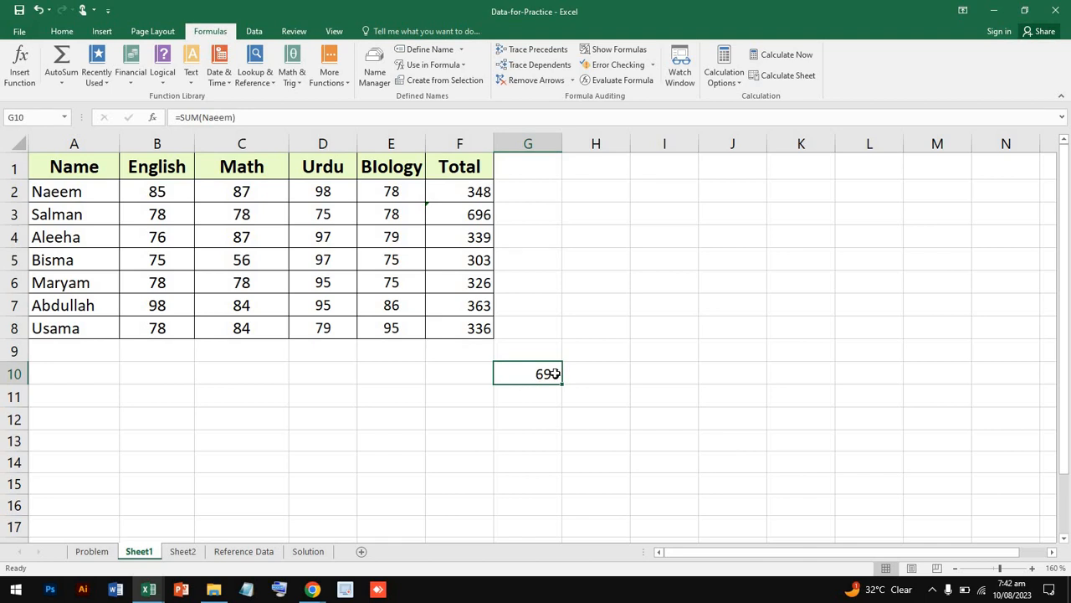
pyautogui.press('Down')
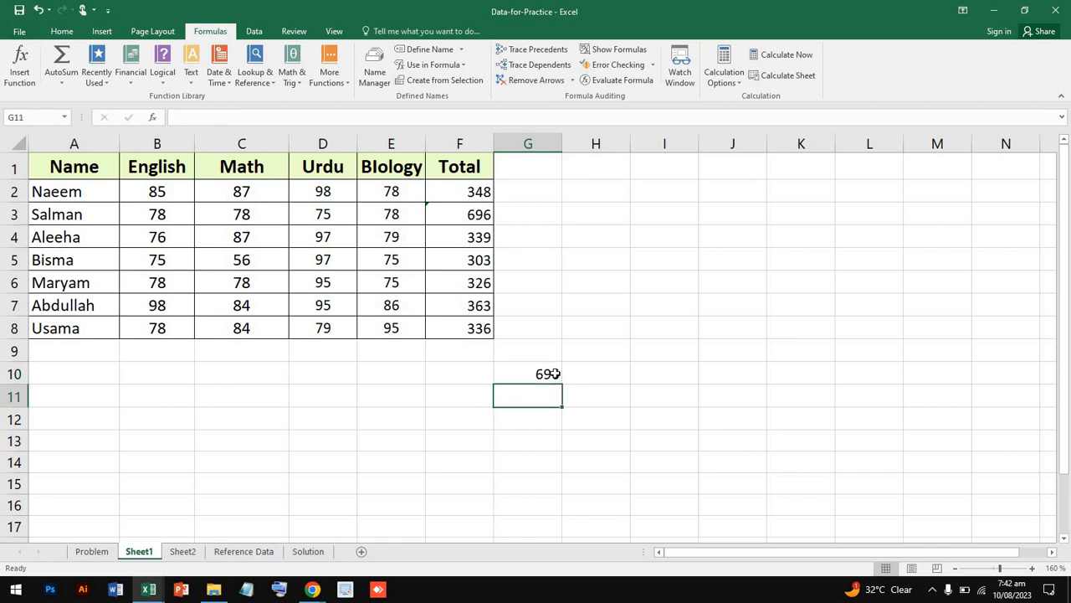
pyautogui.click(553, 373)
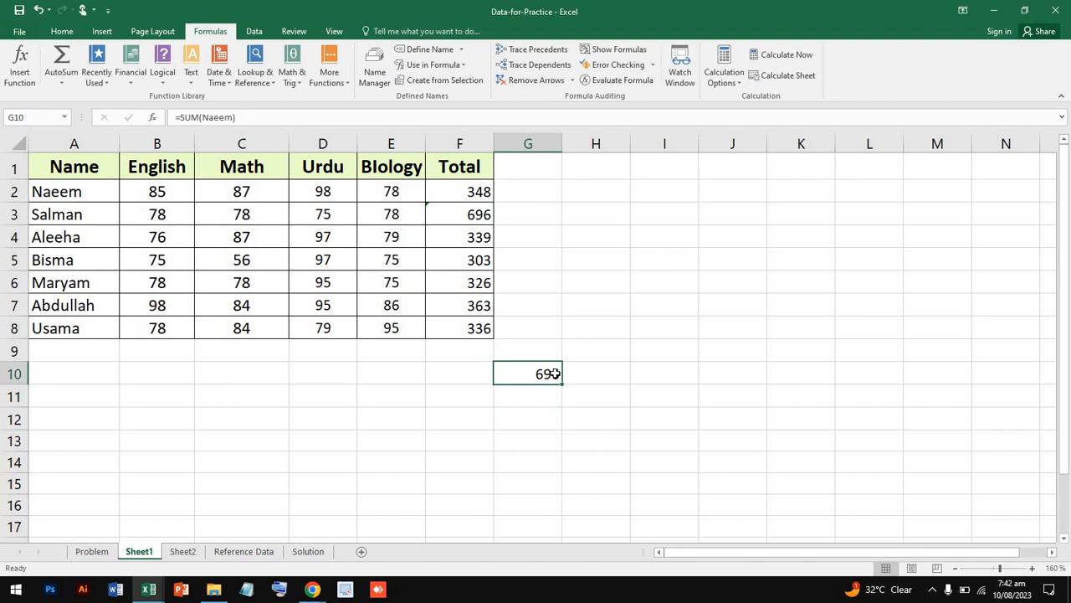
pyautogui.press('Delete')
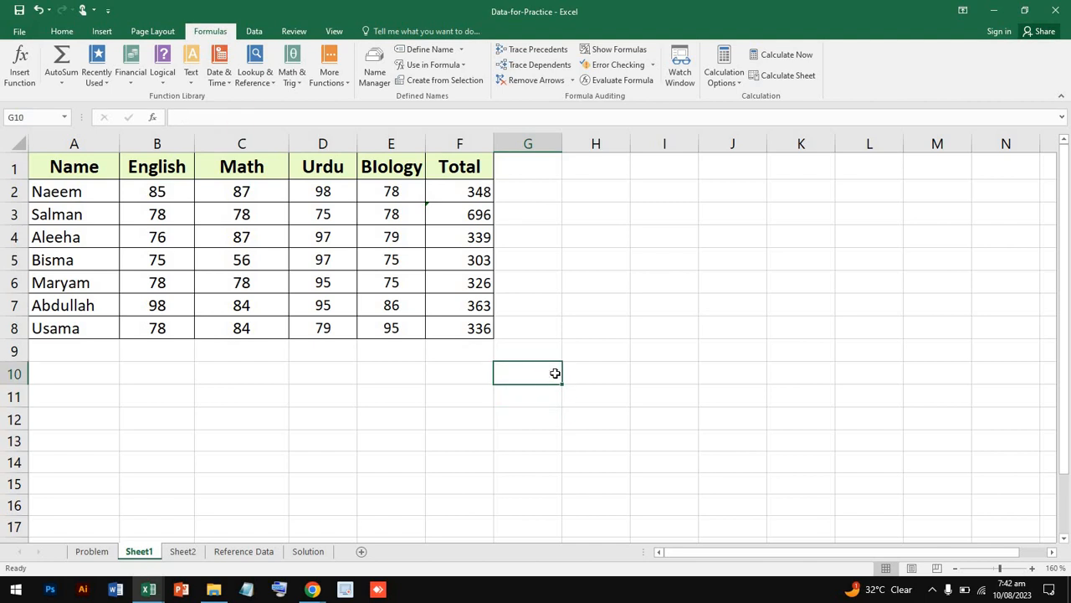
# Step: Replace the SUM formula in F3 with a plain reference to the defined name of the first student's row
pyautogui.click(469, 220)
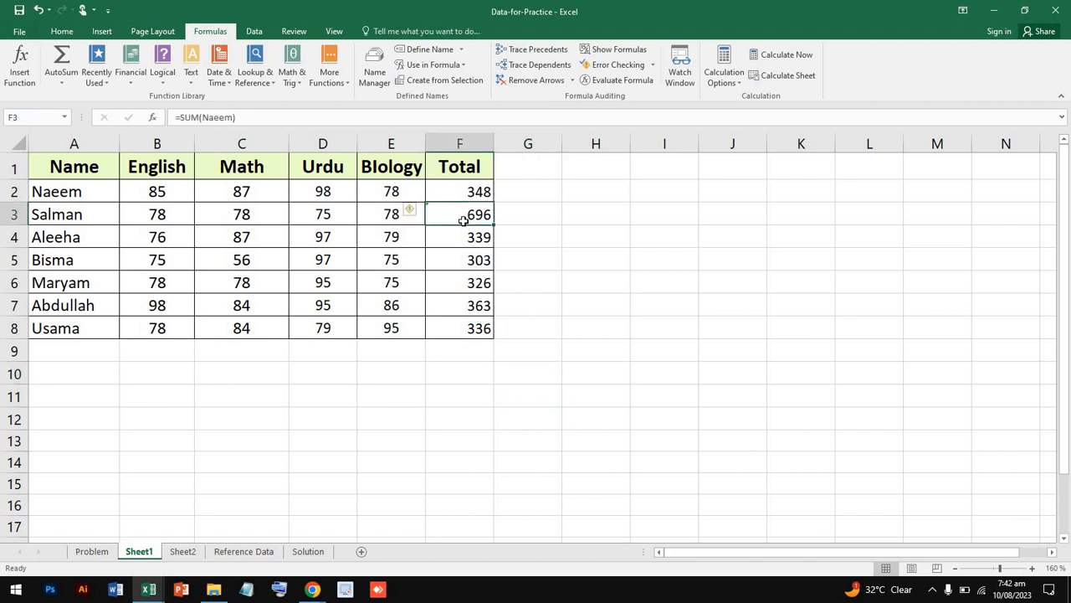
pyautogui.click(461, 64)
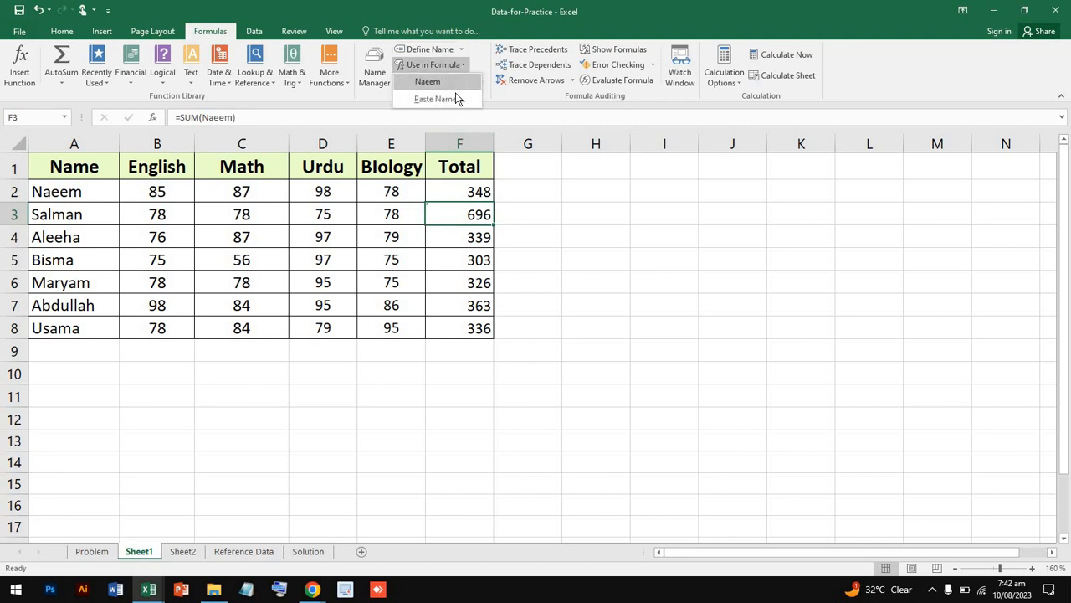
pyautogui.click(444, 81)
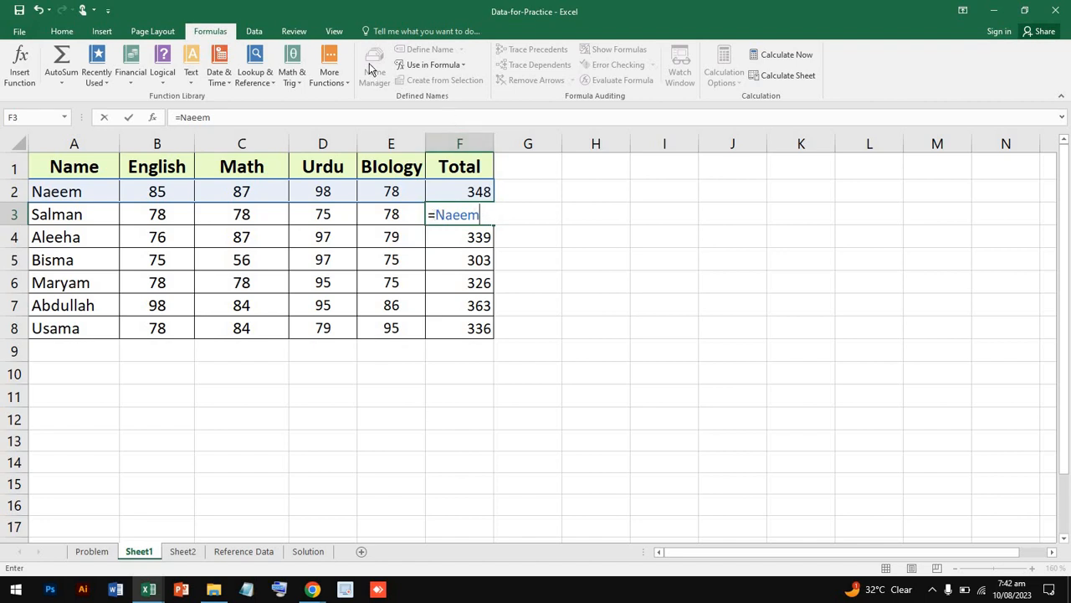
# Step: Erase the whole content of the second student's Total cell, F3, leaving it empty
pyautogui.press('F2')
pyautogui.press('BackSpace')
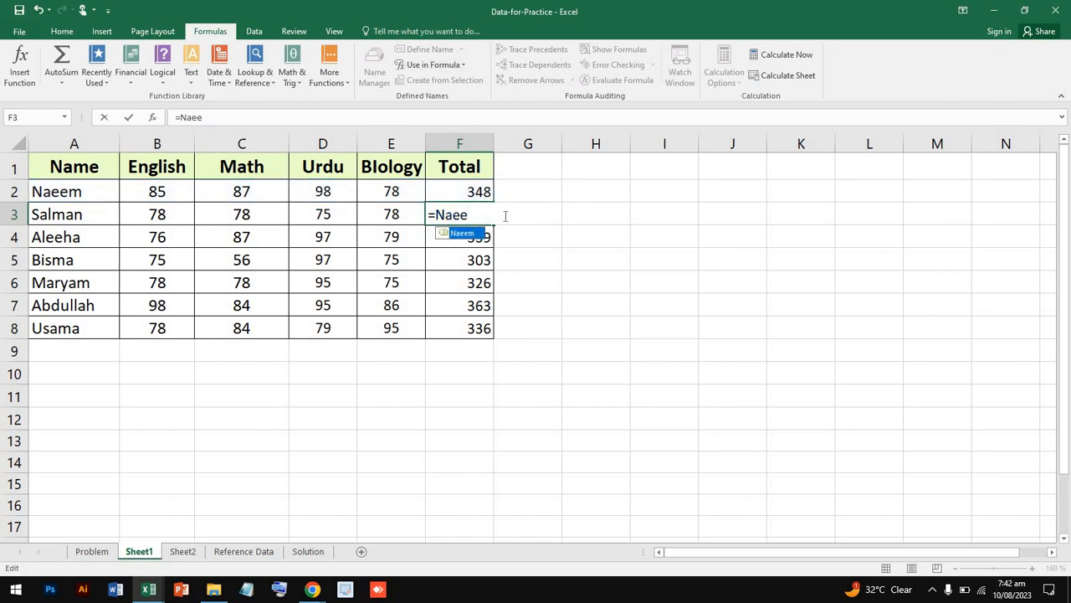
pyautogui.press('BackSpace')
pyautogui.press('BackSpace')
pyautogui.press('BackSpace')
pyautogui.press('BackSpace')
pyautogui.press('BackSpace')
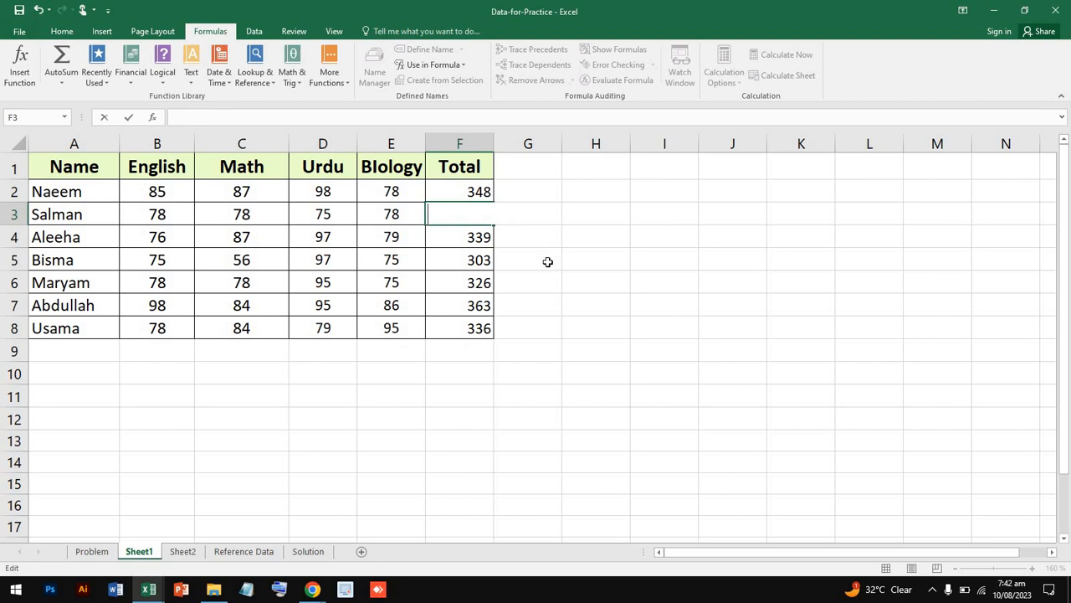
pyautogui.click(547, 262)
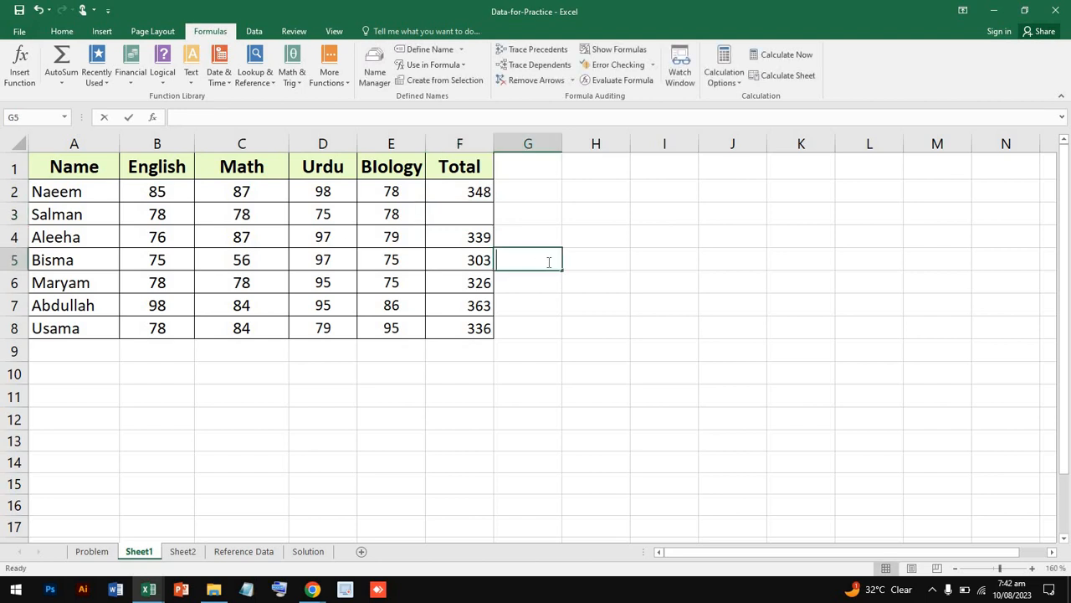
# Step: Try to define a Sheet1-scoped name for B2:E2, using the first student's name followed by a space and 5
pyautogui.click(452, 198)
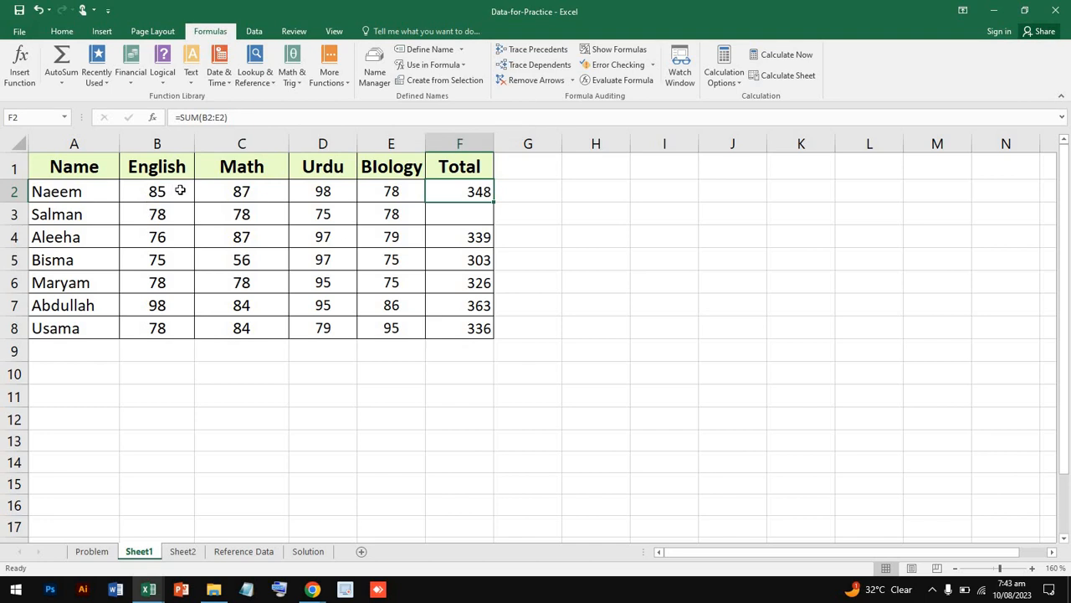
pyautogui.moveTo(179, 191); pyautogui.dragTo(418, 191)
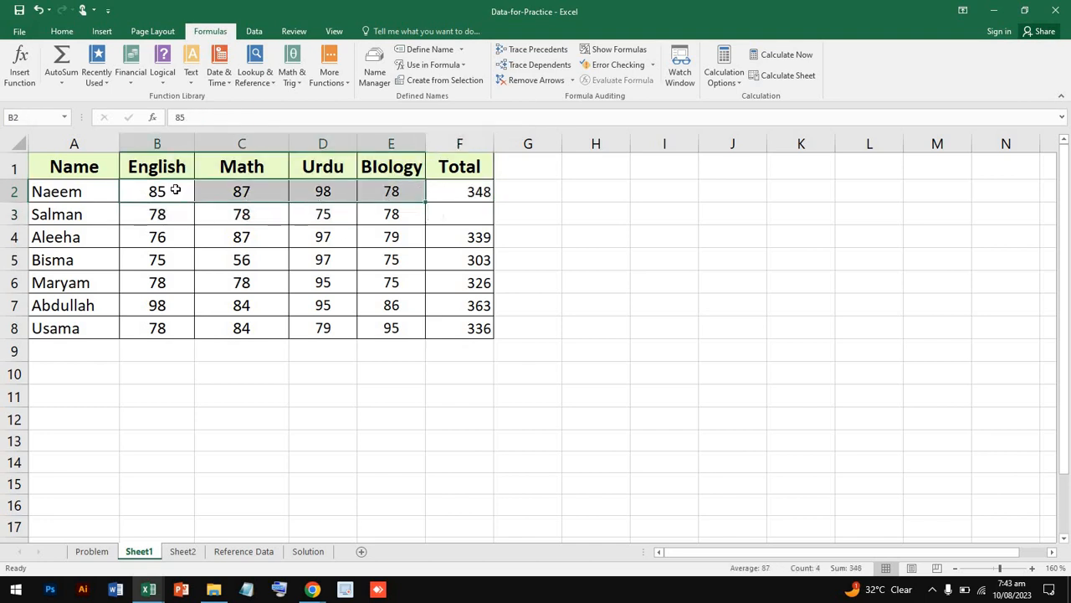
pyautogui.click(421, 49)
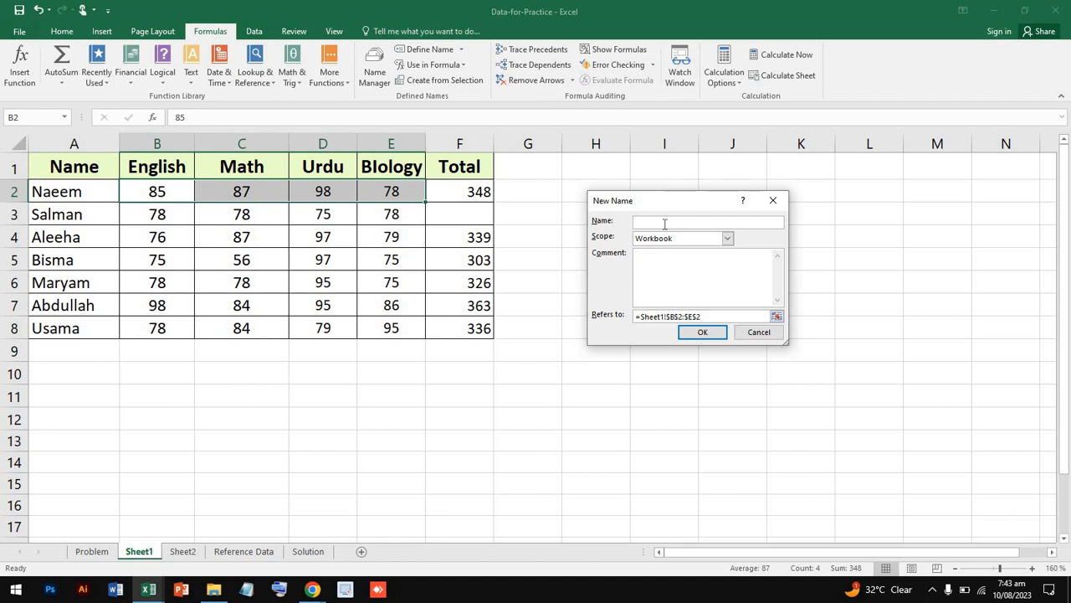
pyautogui.write('naeem 5')
pyautogui.click(729, 235)
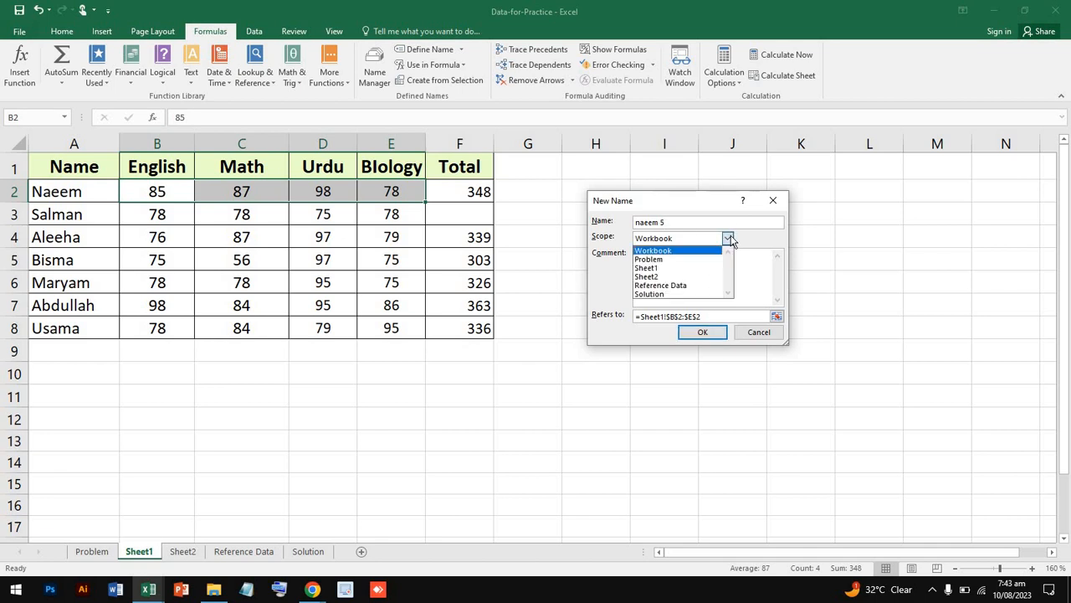
pyautogui.click(660, 277)
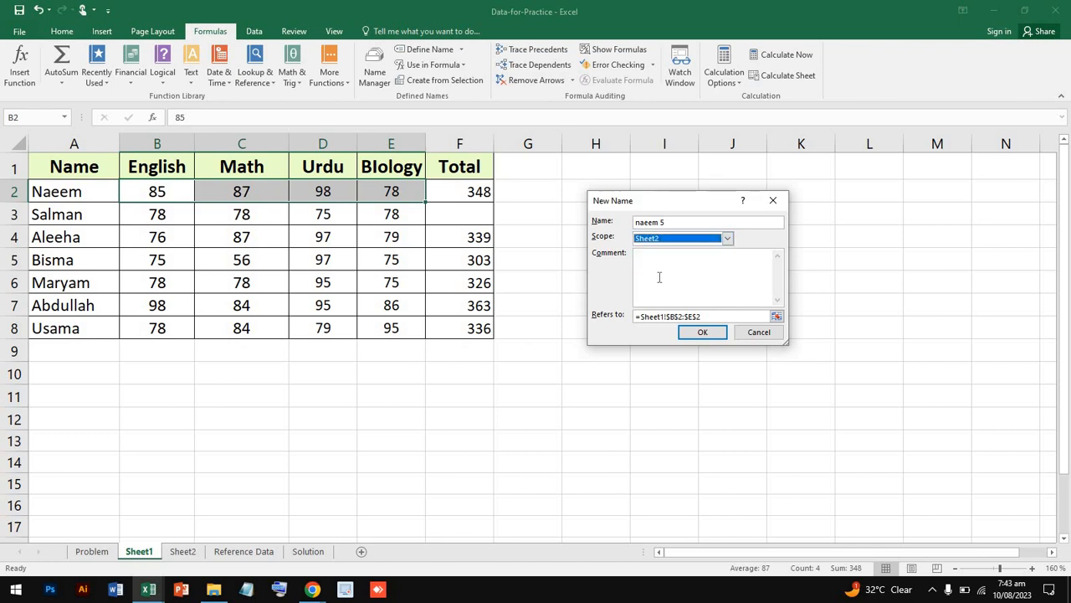
pyautogui.click(728, 237)
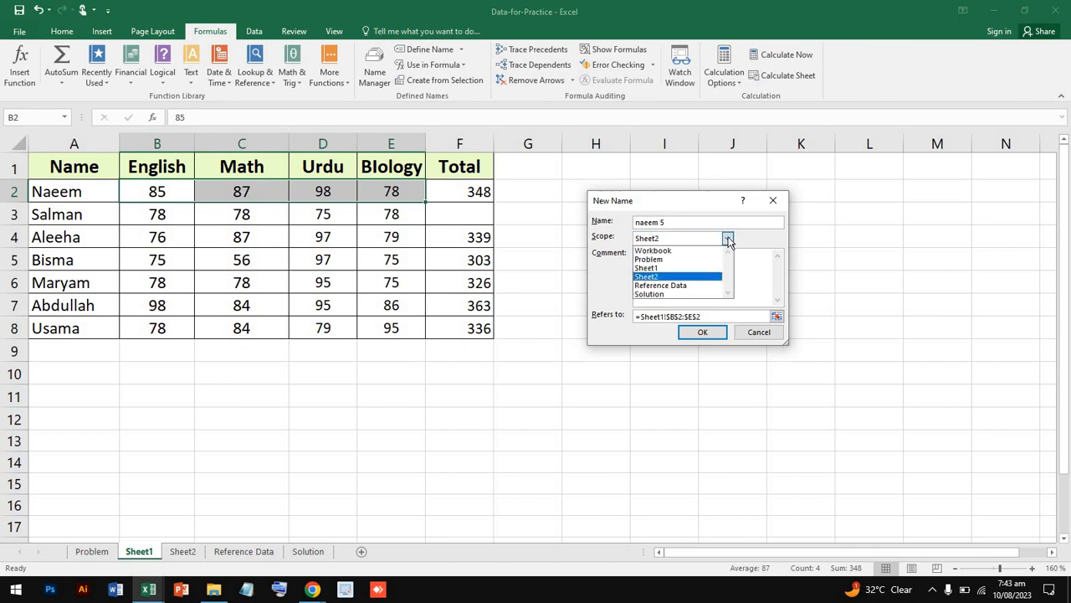
pyautogui.click(699, 267)
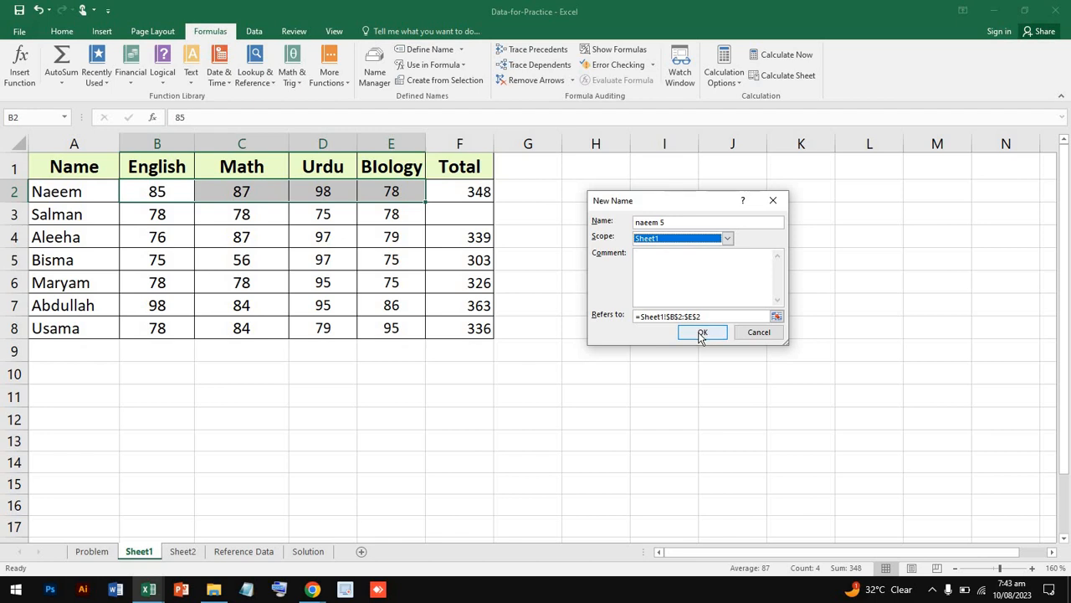
pyautogui.click(701, 332)
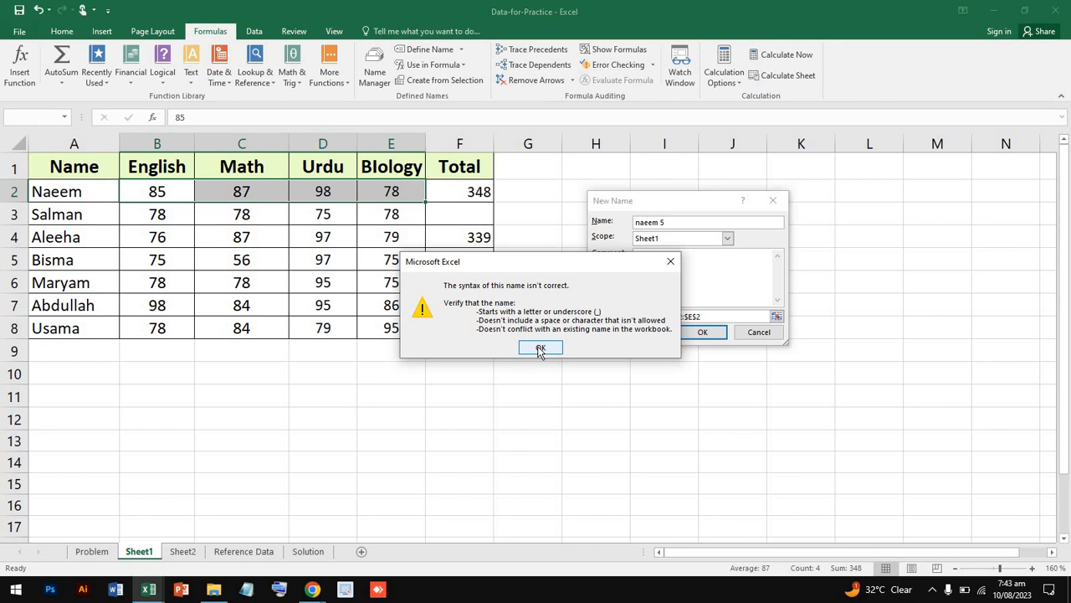
pyautogui.click(540, 349)
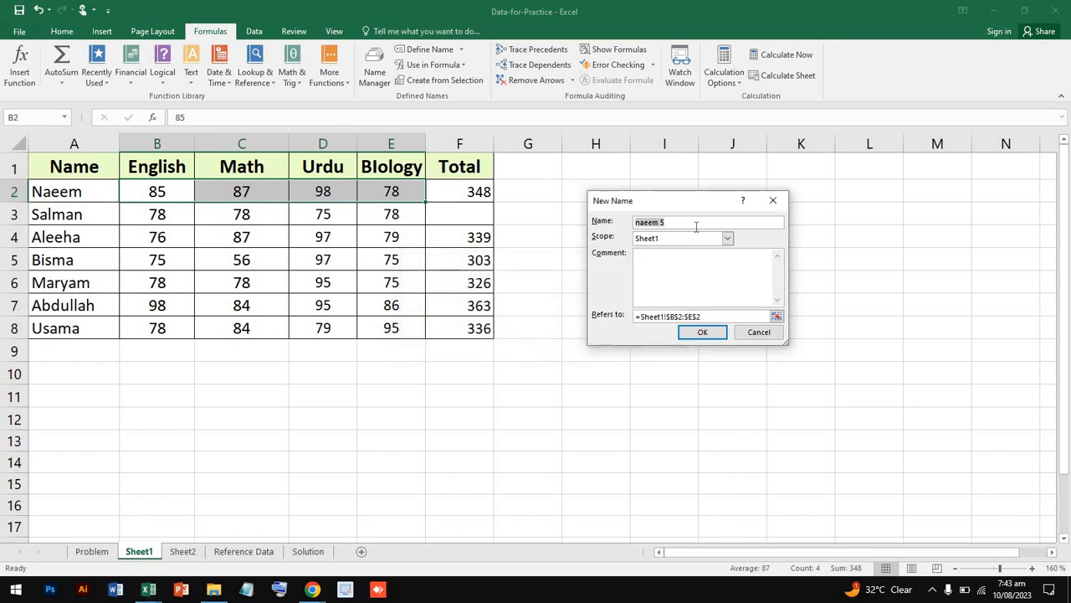
pyautogui.click(703, 332)
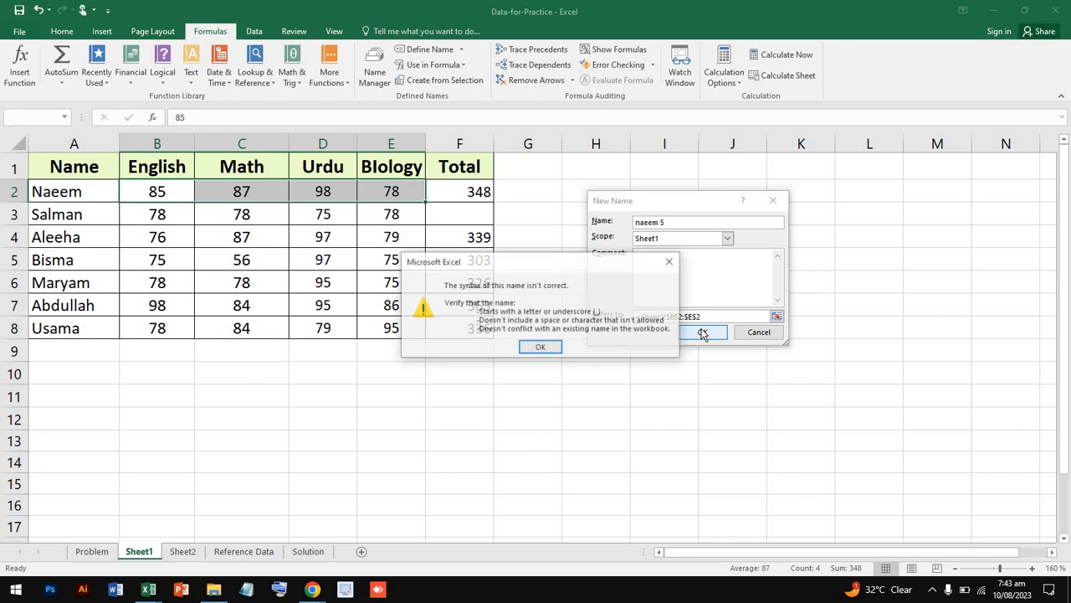
pyautogui.click(540, 347)
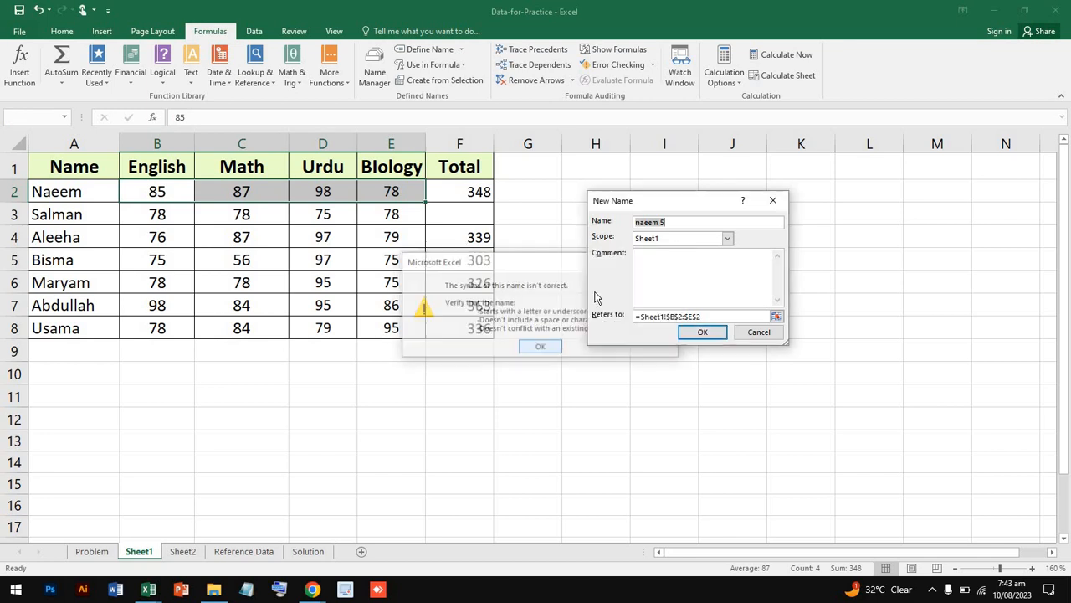
# Step: Try to define B2:E2 under the first student's name alone with Sheet1 scope, and abandon the new name
pyautogui.click(667, 223)
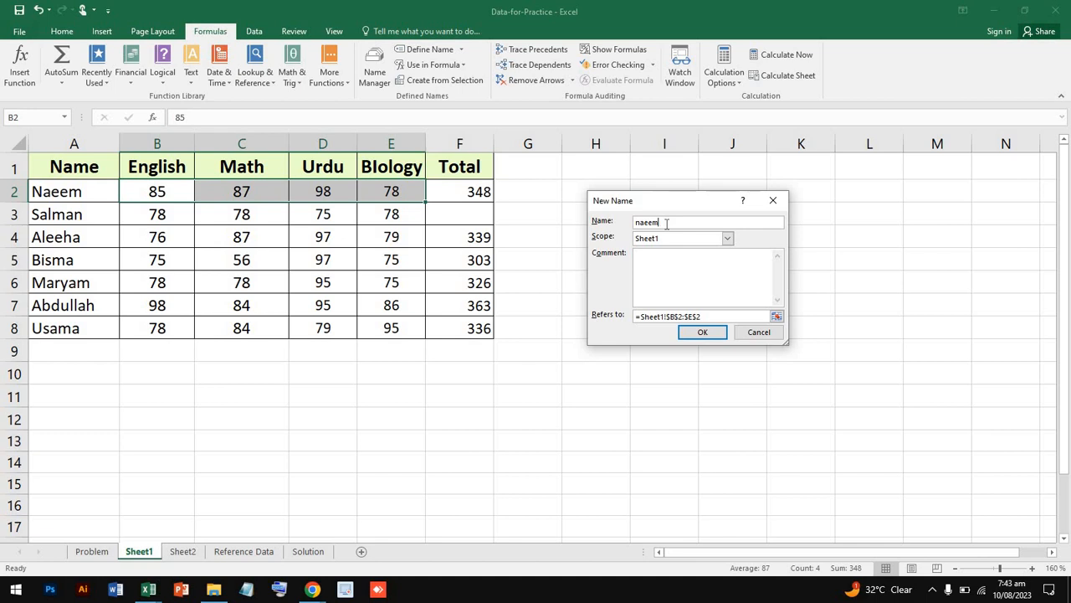
pyautogui.press('Return')
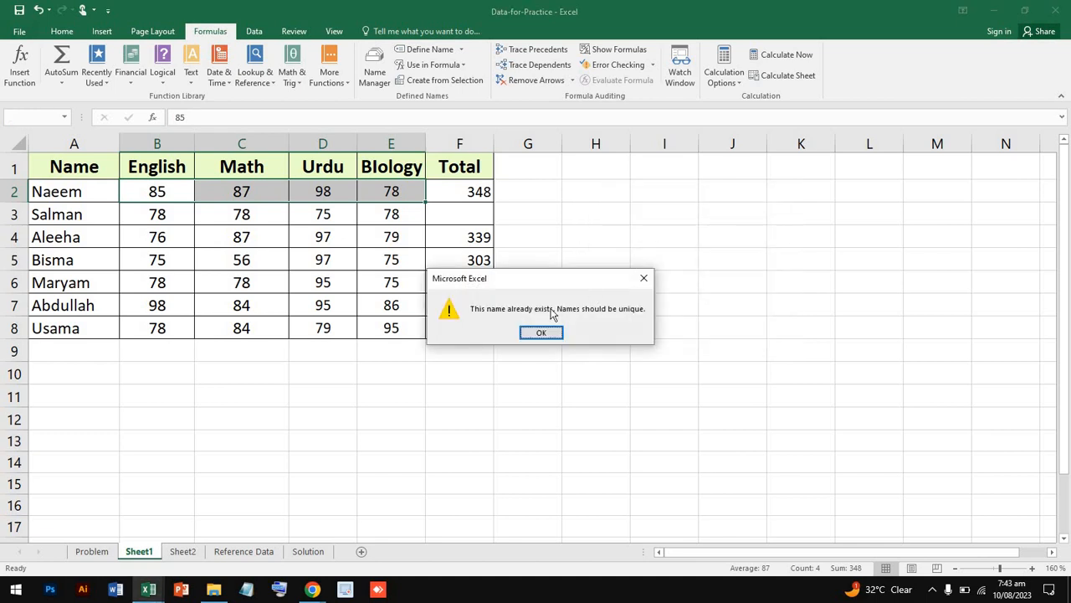
pyautogui.click(540, 332)
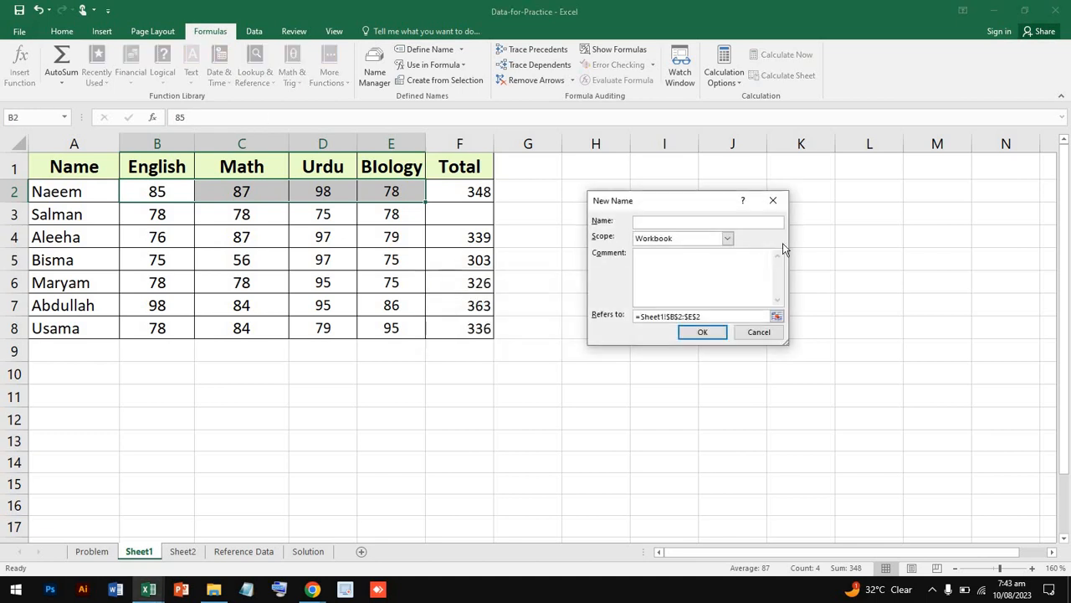
pyautogui.click(773, 203)
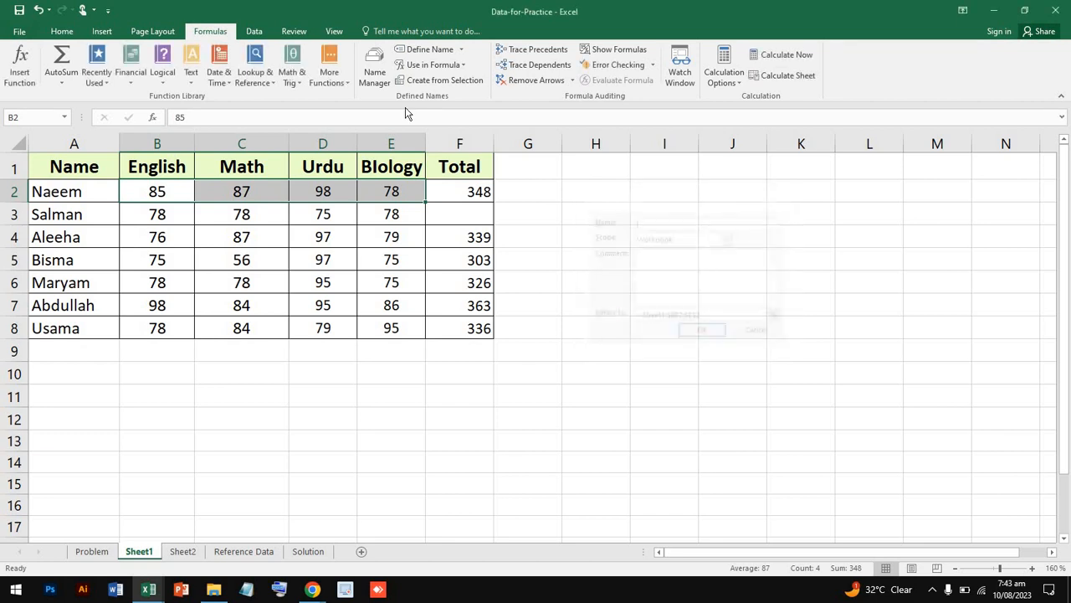
# Step: Edit the existing defined name of the first student's row so it refers to =Sheet1!$A$2 only
pyautogui.click(375, 71)
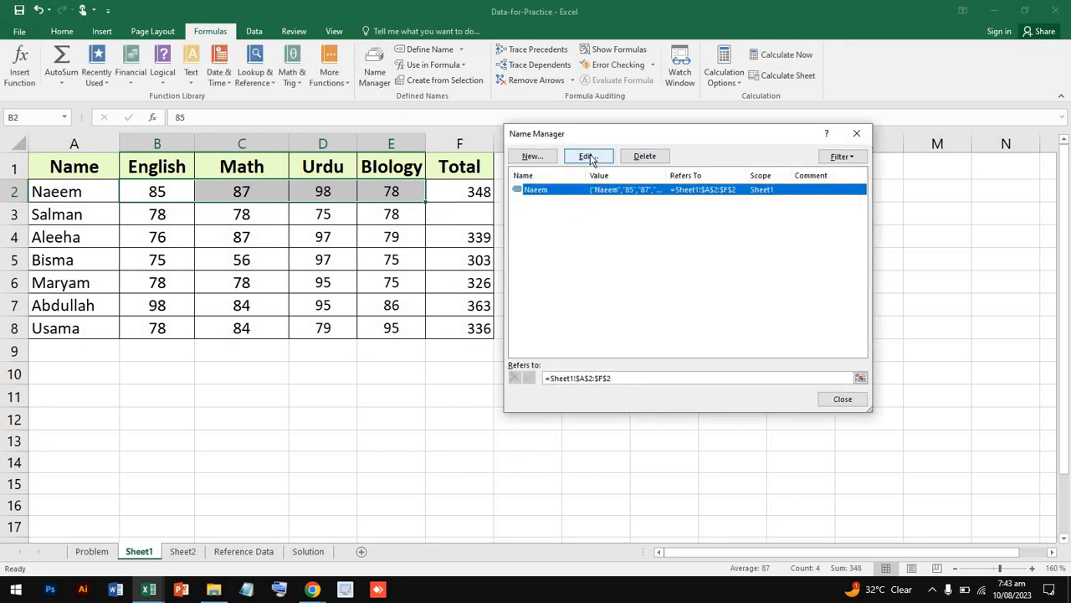
pyautogui.click(591, 158)
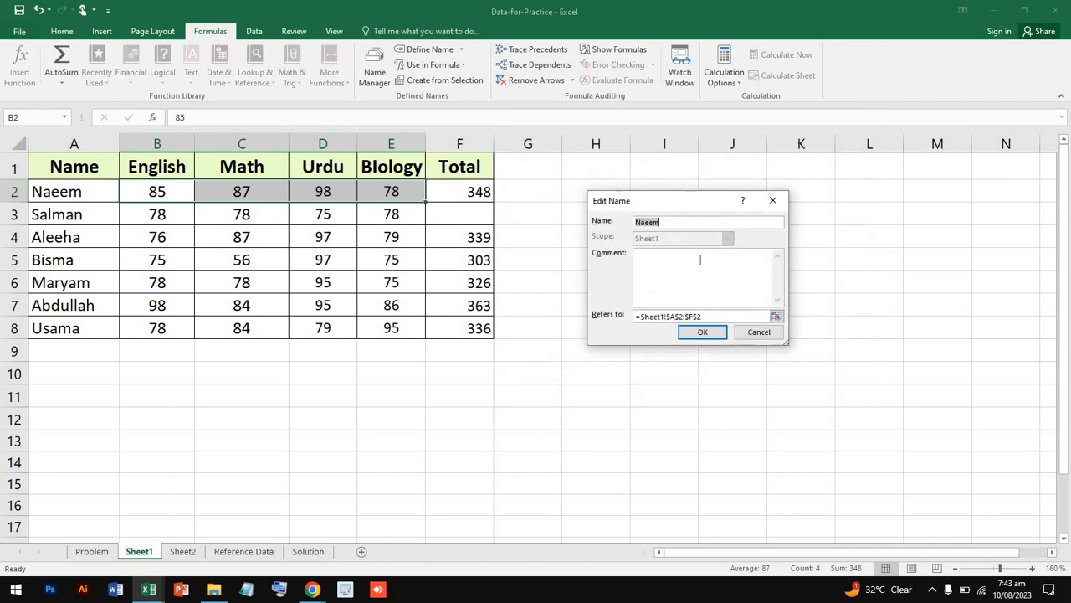
pyautogui.click(708, 316)
pyautogui.press('BackSpace')
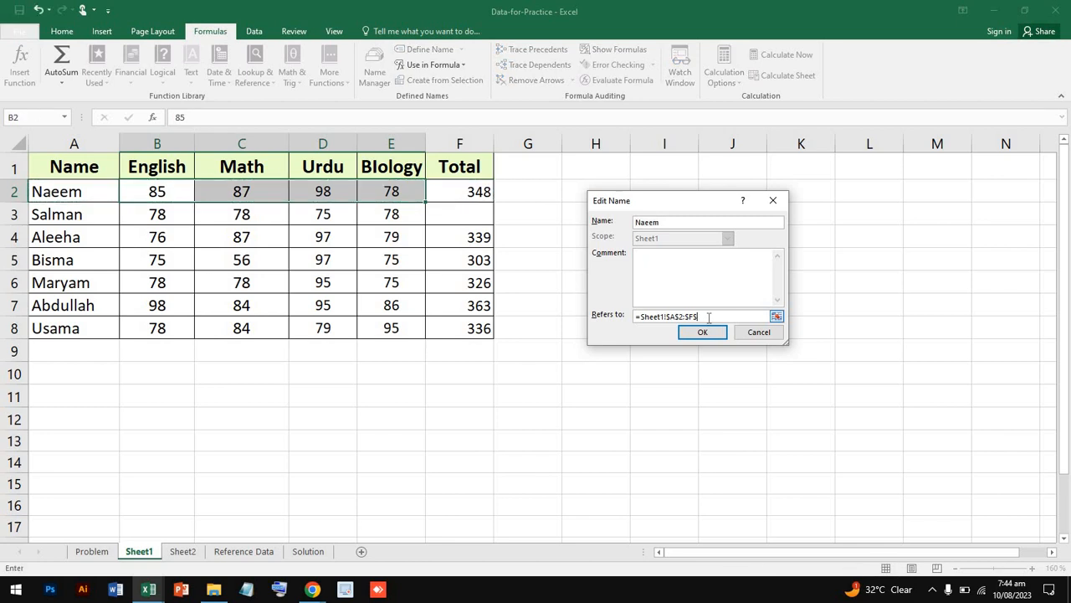
pyautogui.press('BackSpace')
pyautogui.press('BackSpace')
pyautogui.click(703, 333)
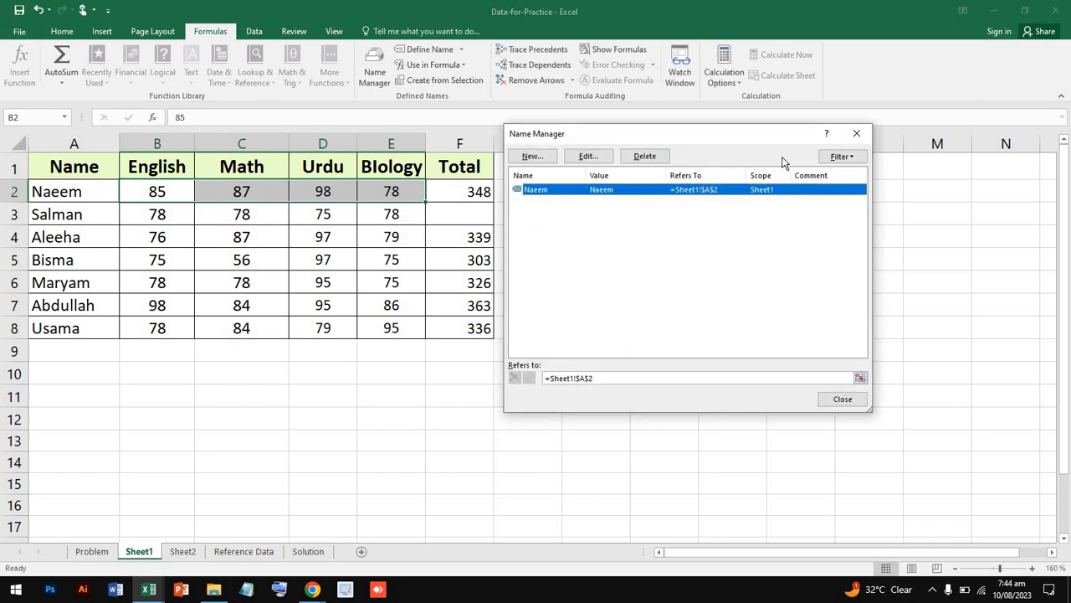
pyautogui.click(843, 401)
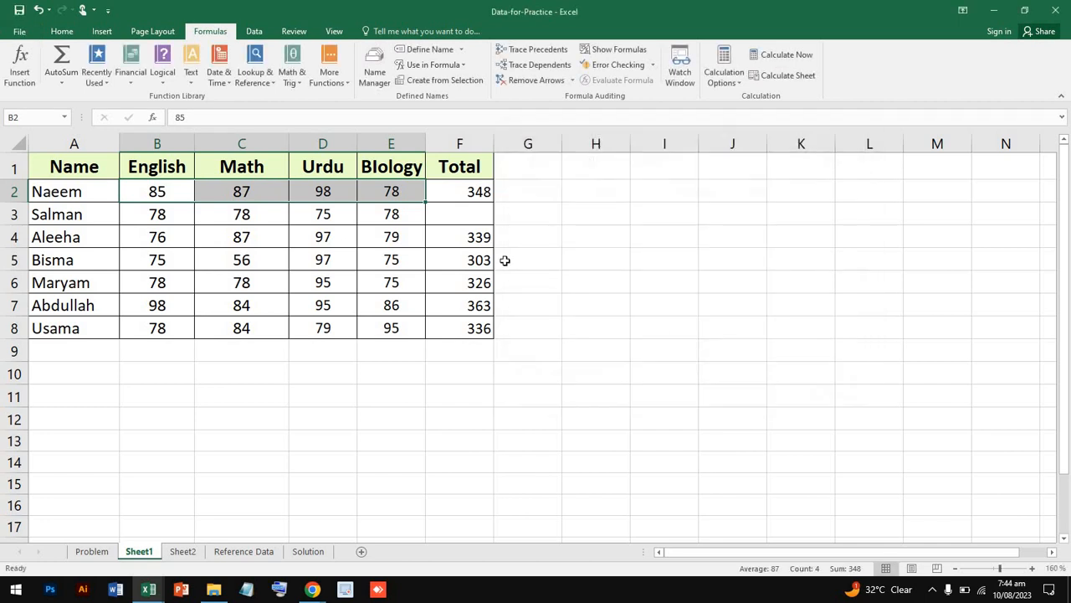
# Step: Enter a SUM formula in F3 that takes the first student's defined name as its argument
pyautogui.click(459, 219)
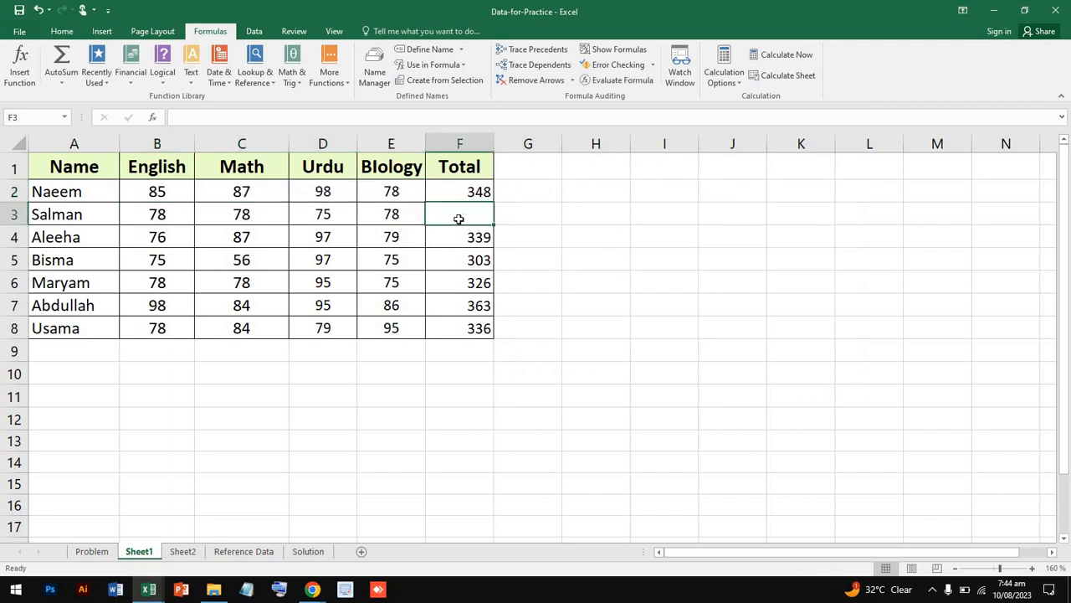
pyautogui.doubleClick(456, 219)
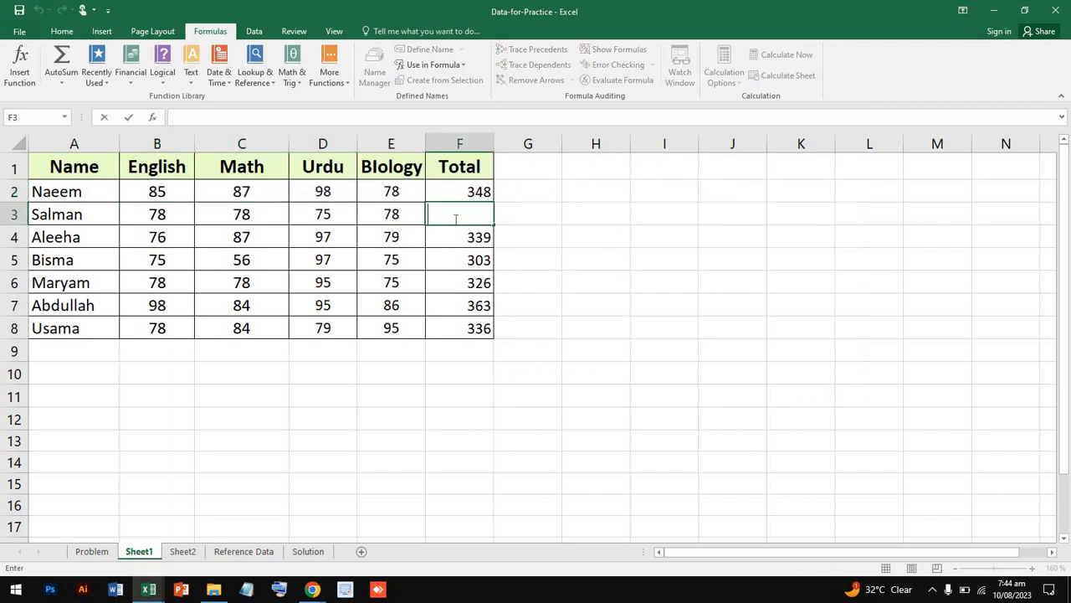
pyautogui.write('=sum')
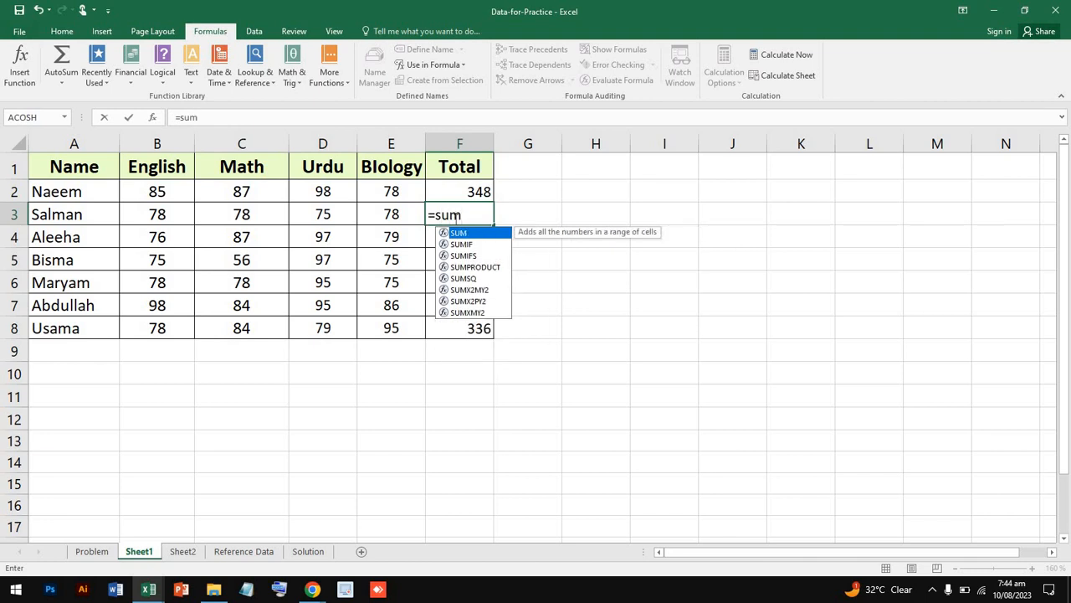
pyautogui.write('(')
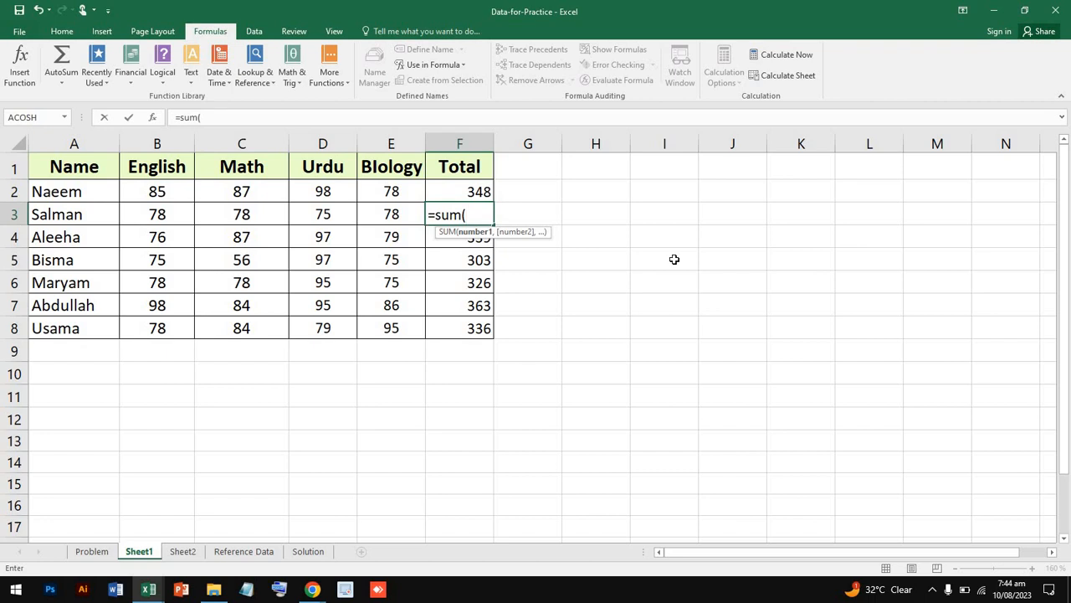
pyautogui.scroll(-20, 674, 260)
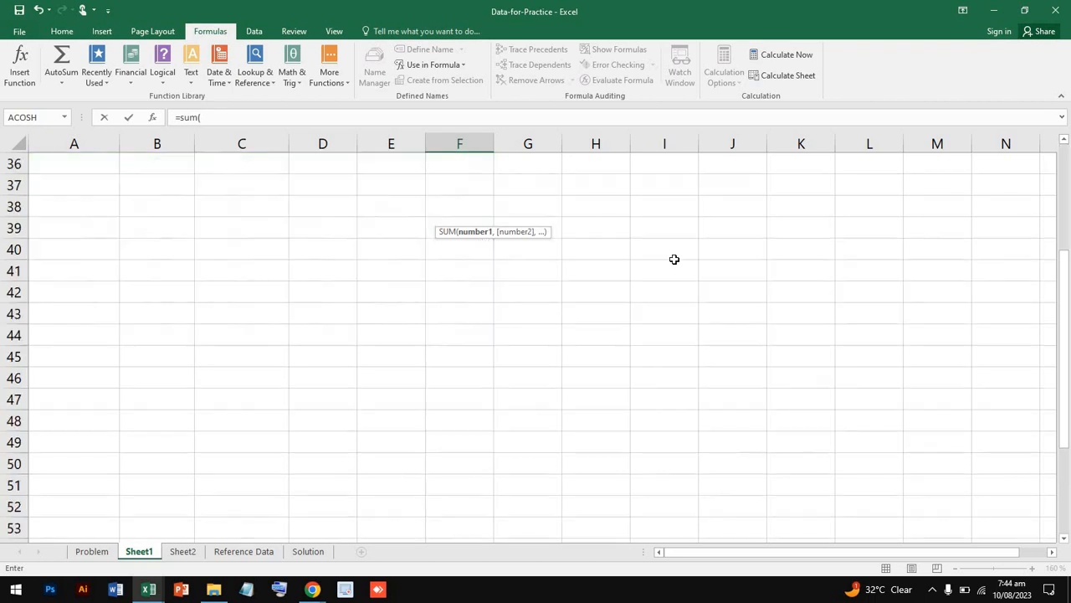
pyautogui.scroll(20, 674, 259)
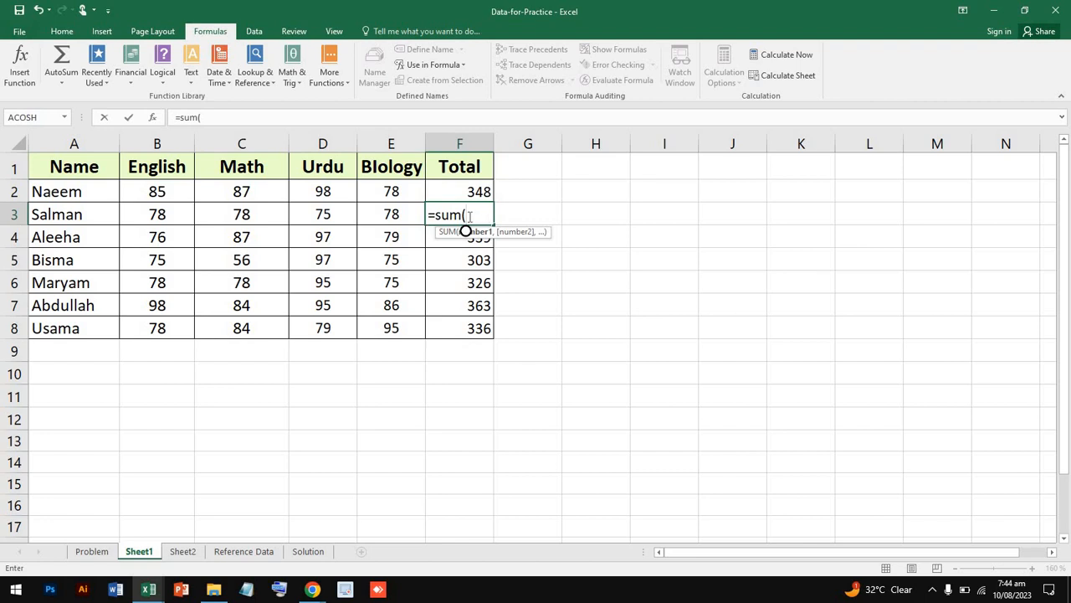
pyautogui.write('na')
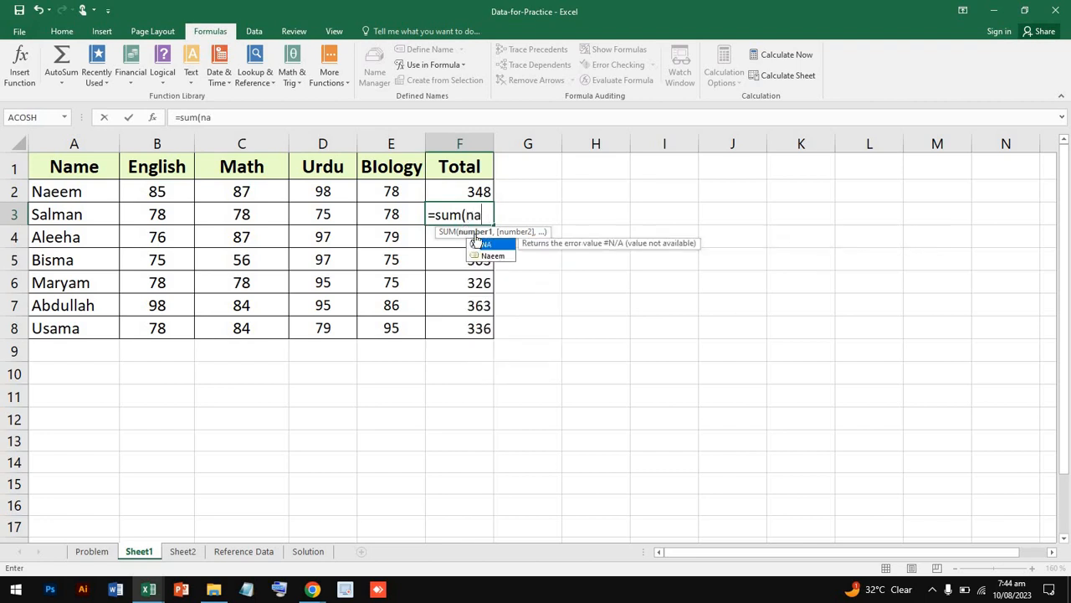
pyautogui.click(485, 256)
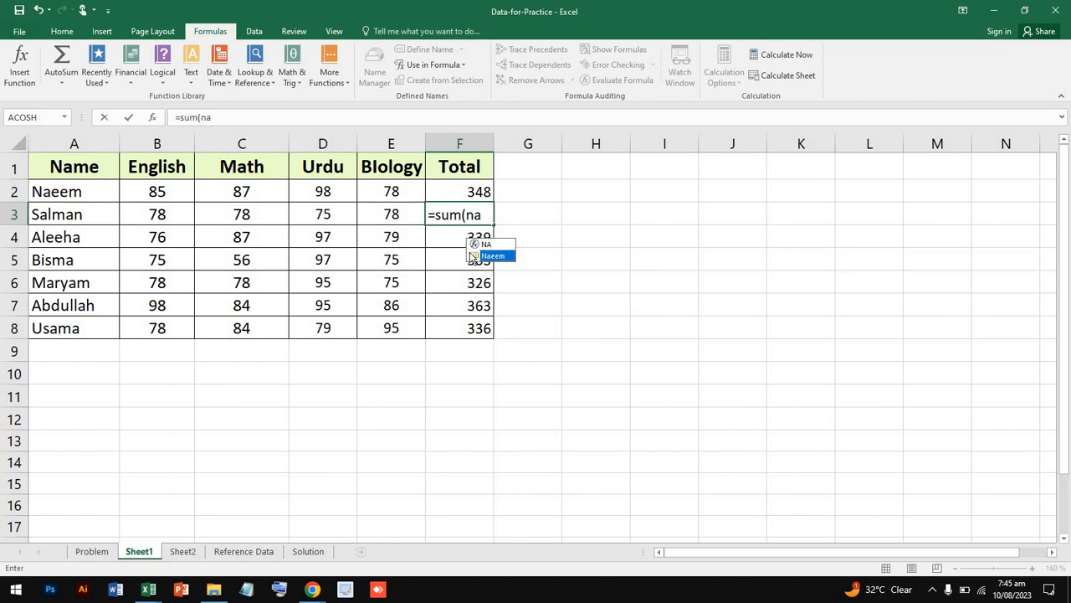
pyautogui.doubleClick(474, 256)
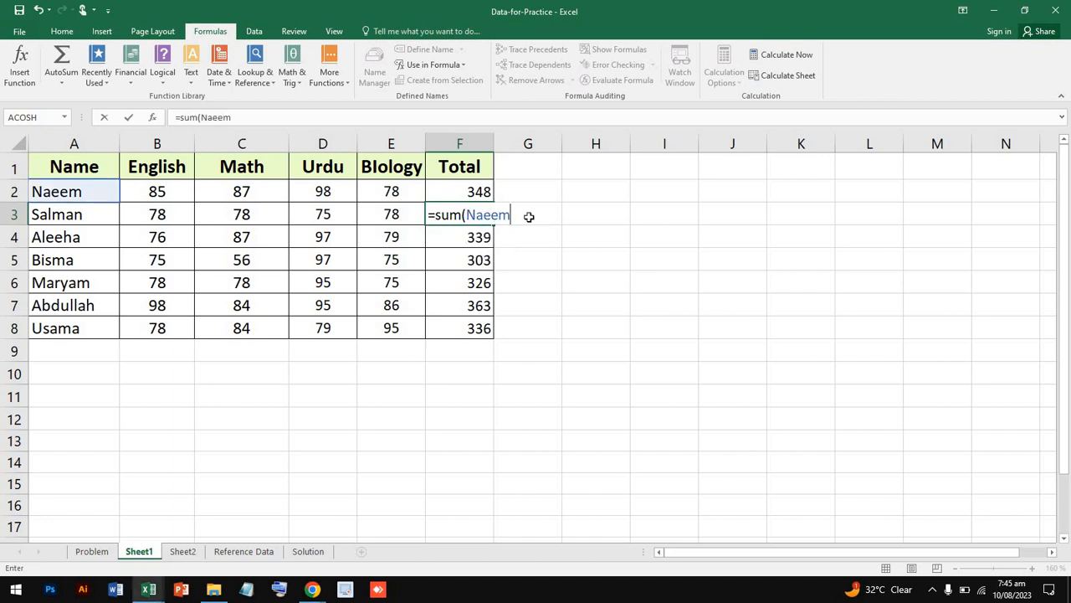
pyautogui.press('Return')
# Step: Inspect the SUM formula in F3 and the cell its defined name refers to, leaving the formula as it is
pyautogui.click(463, 214)
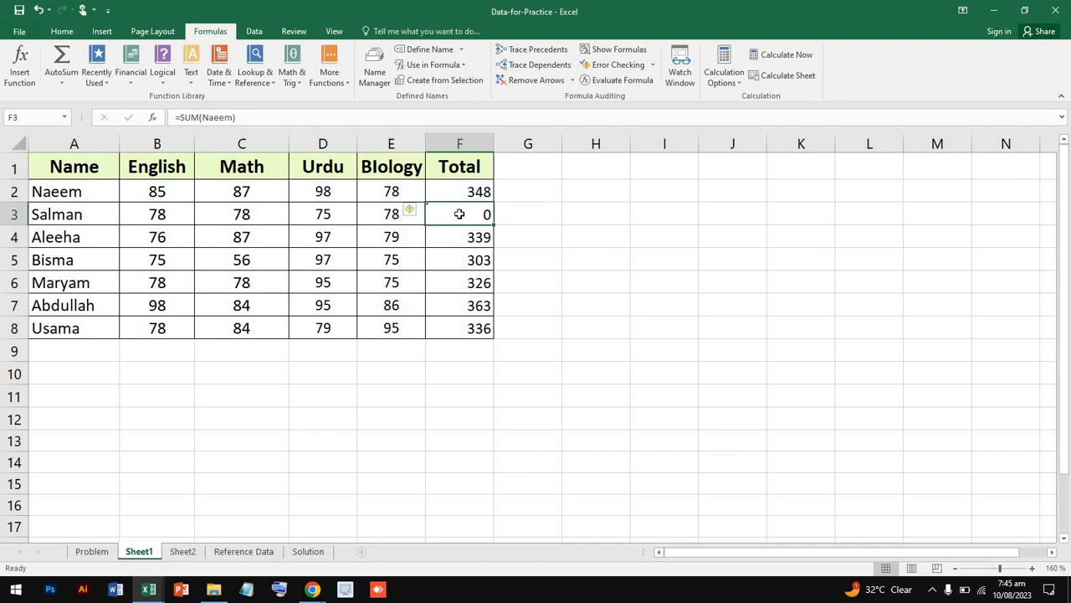
pyautogui.rightClick(430, 208)
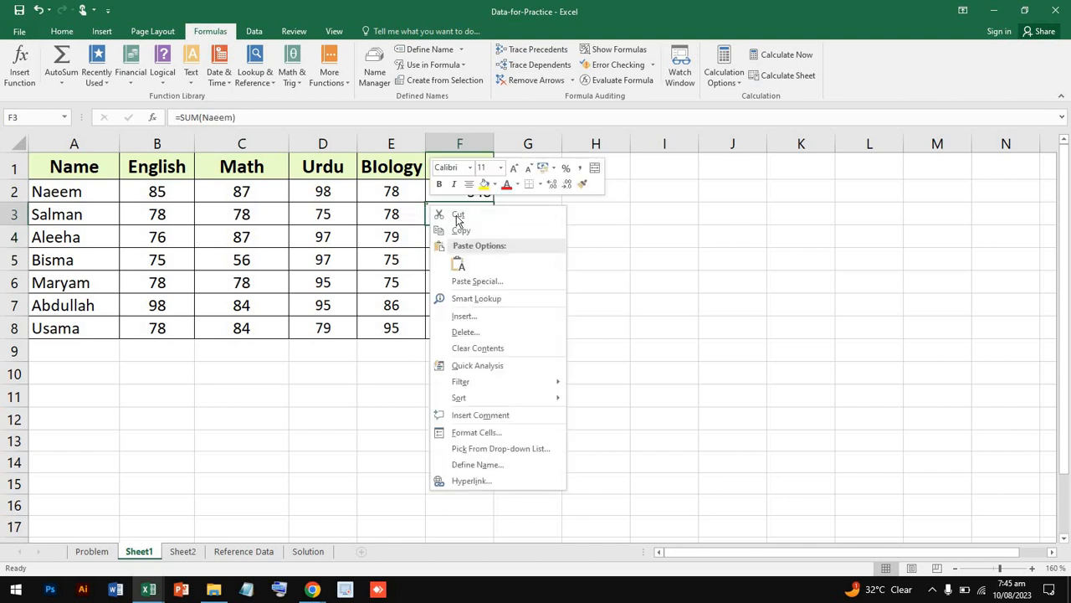
pyautogui.press('Escape')
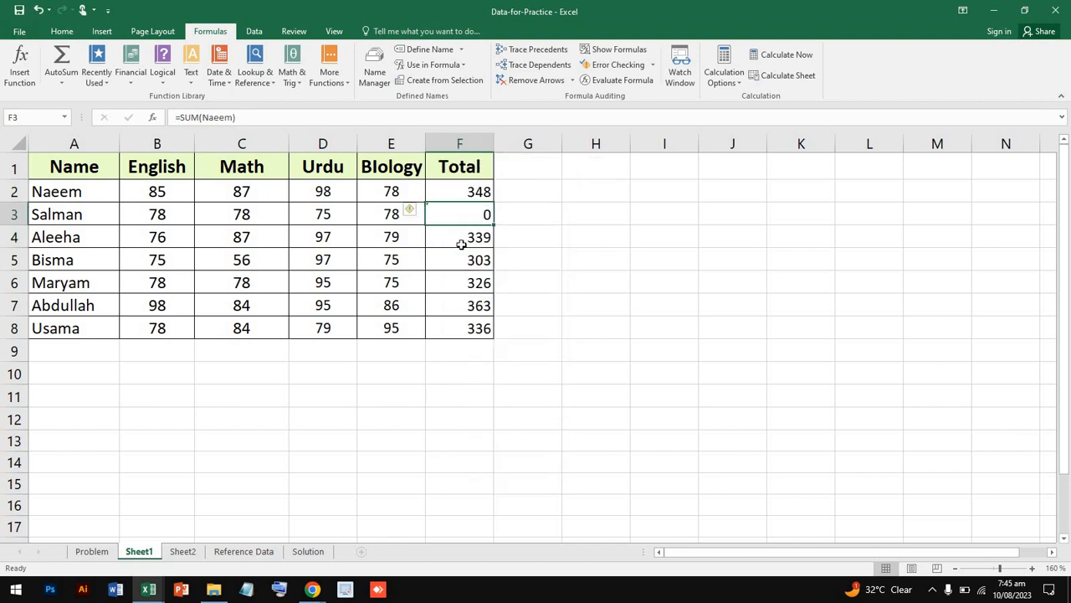
pyautogui.doubleClick(461, 218)
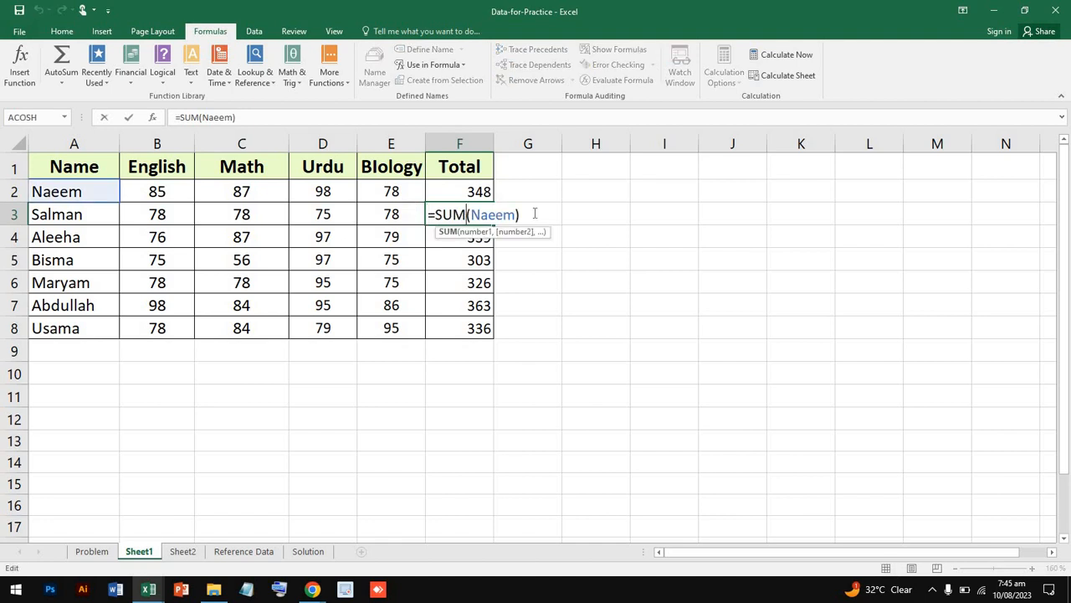
pyautogui.click(534, 214)
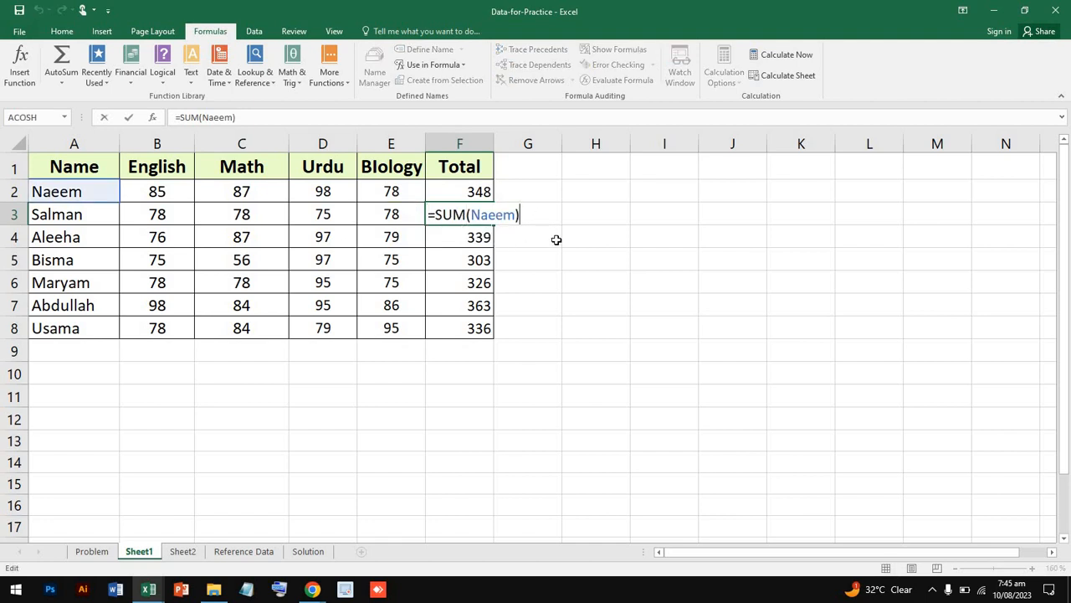
pyautogui.press('Return')
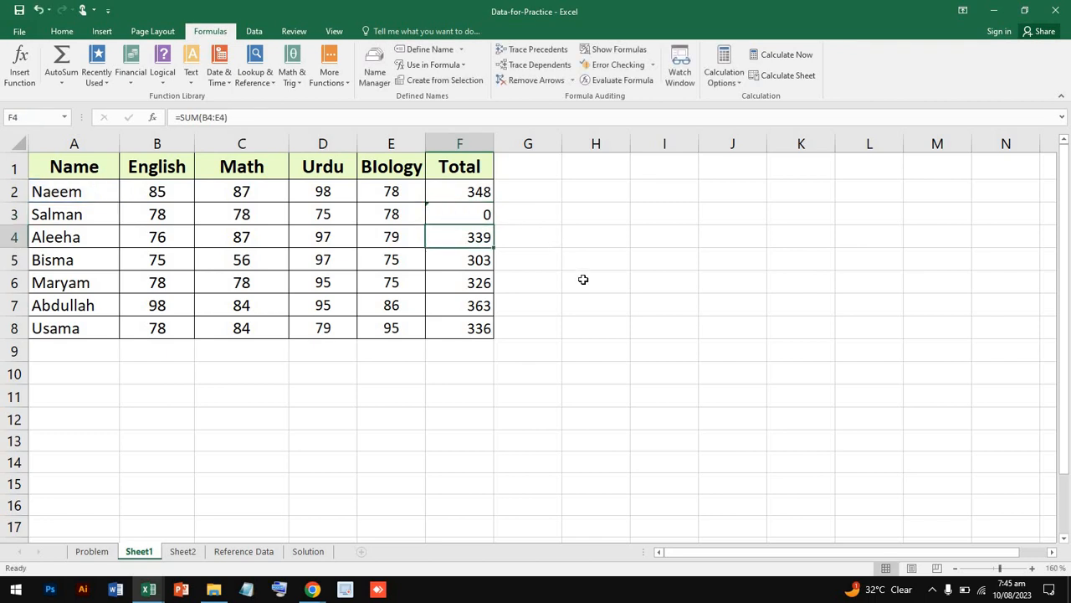
# Step: Enter a SUM formula in H6 that takes the first student's defined name as its argument
pyautogui.doubleClick(578, 283)
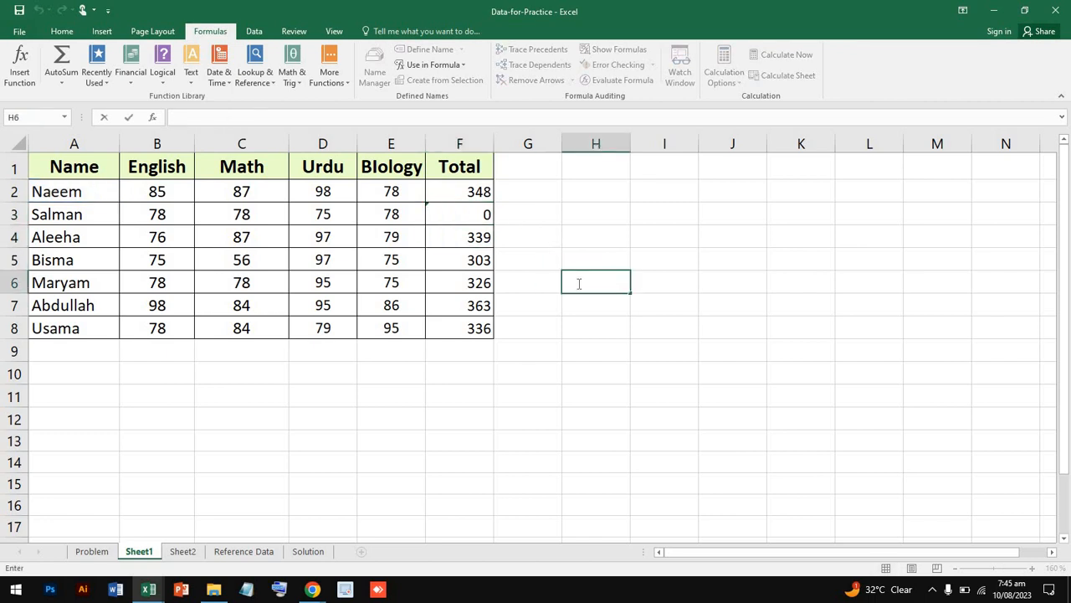
pyautogui.write('=Su,')
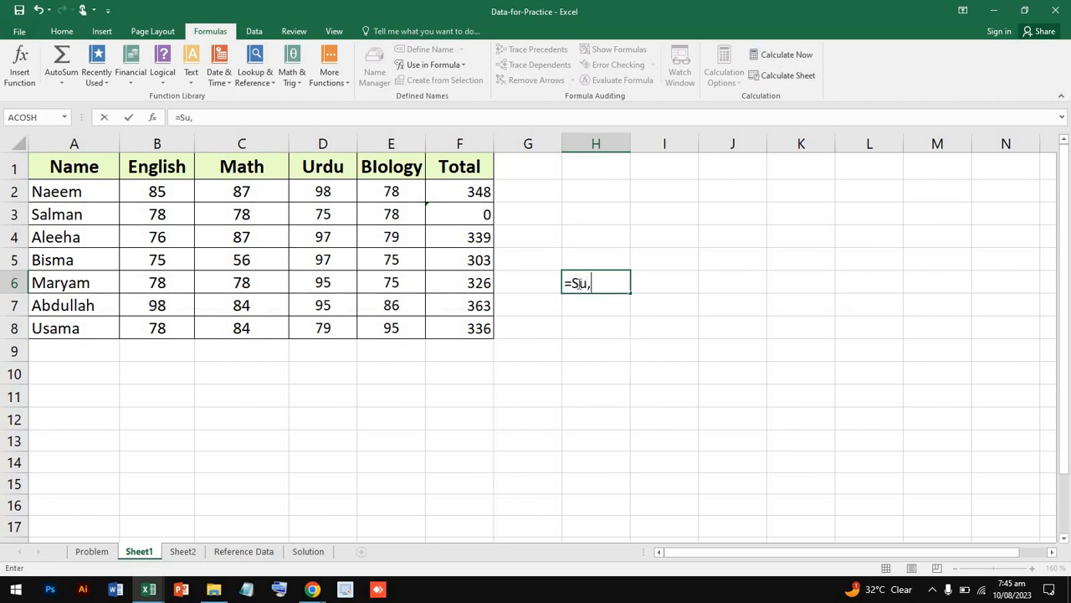
pyautogui.press('BackSpace')
pyautogui.write('m')
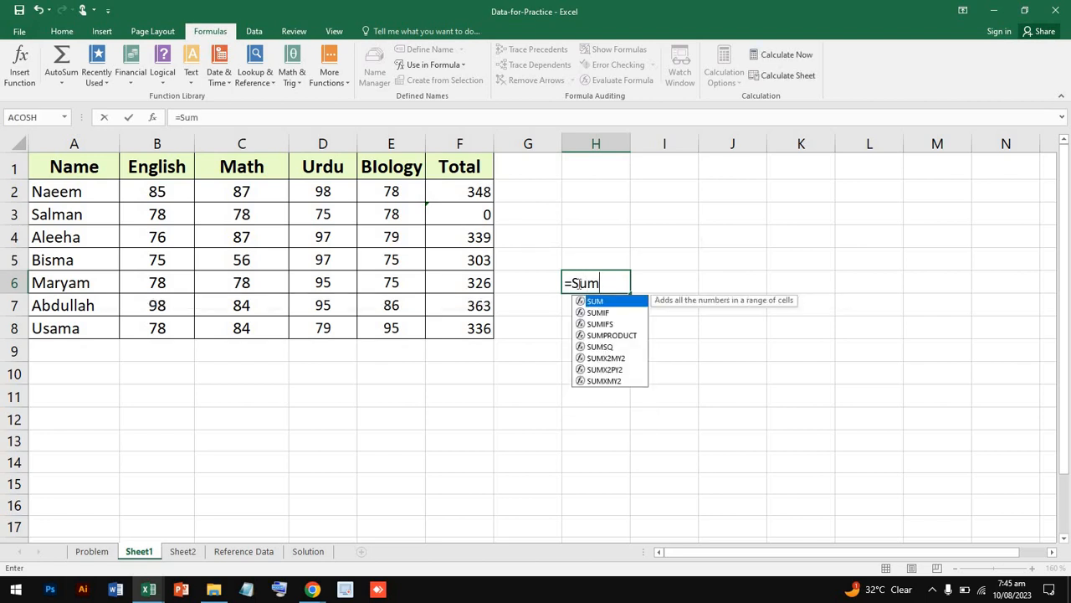
pyautogui.write('(n')
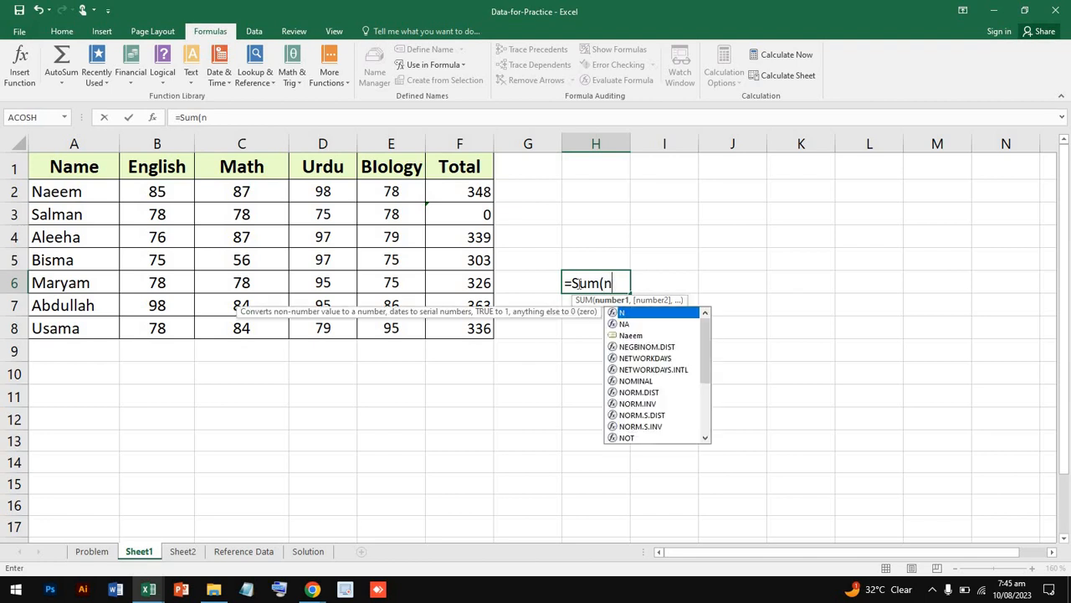
pyautogui.click(624, 336)
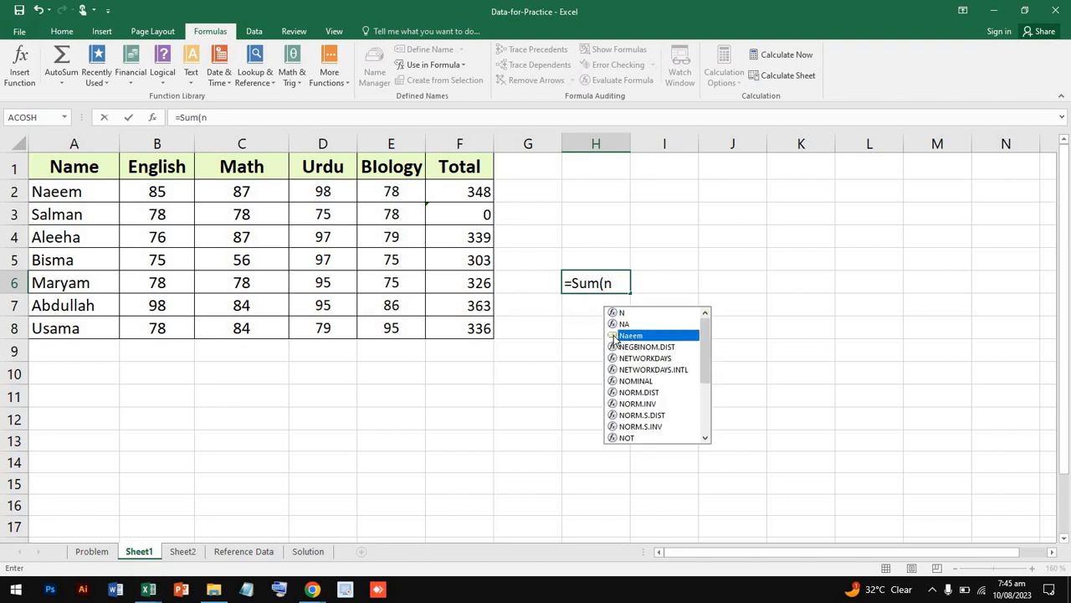
pyautogui.doubleClick(615, 338)
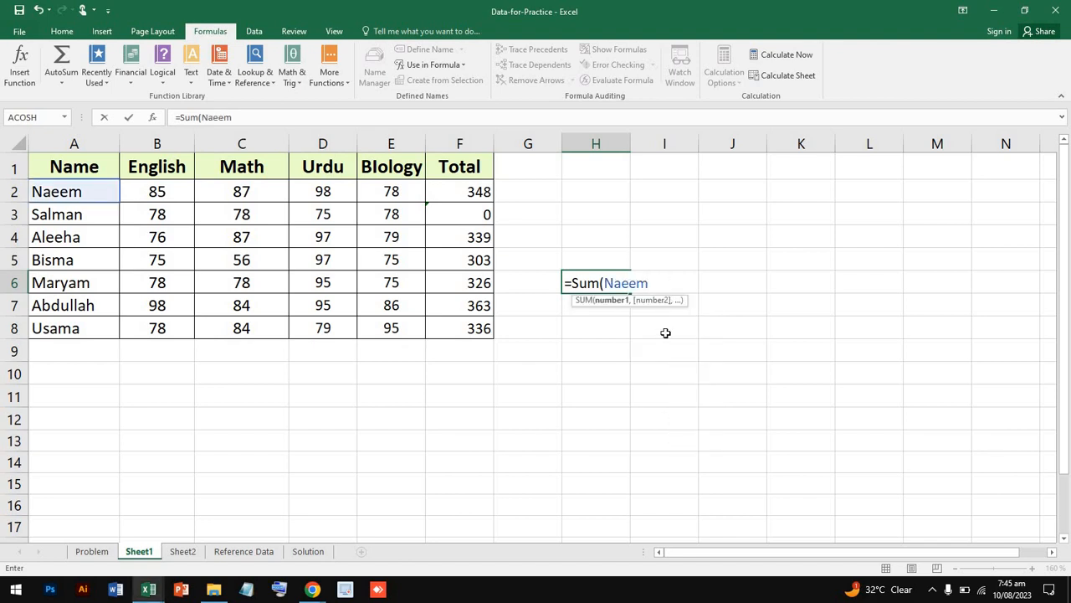
pyautogui.press('Return')
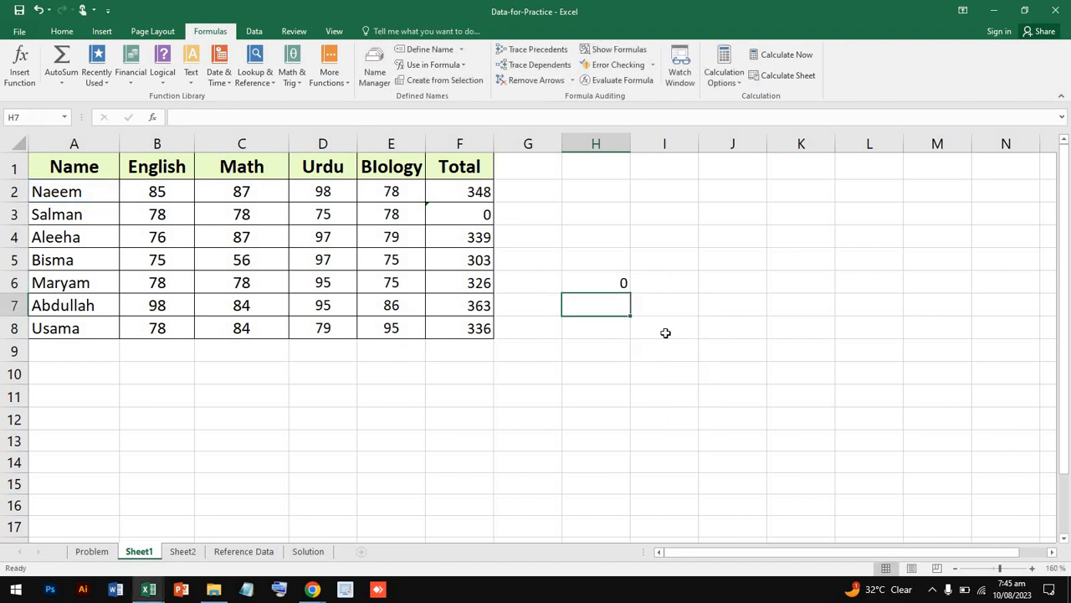
# Step: Delete the first student's defined name from the workbook's list of names
pyautogui.click(377, 66)
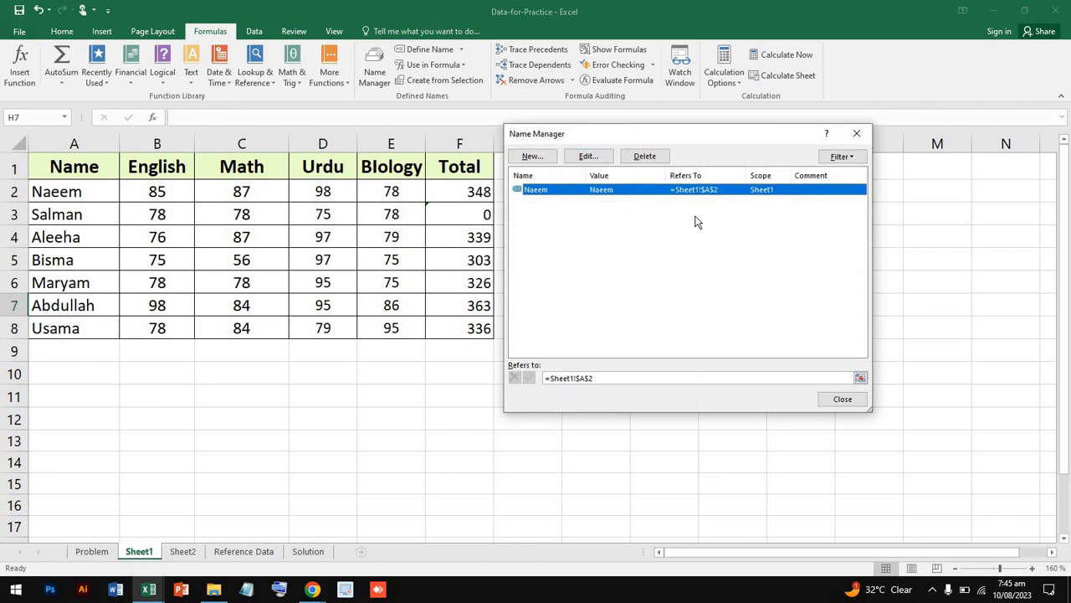
pyautogui.click(646, 157)
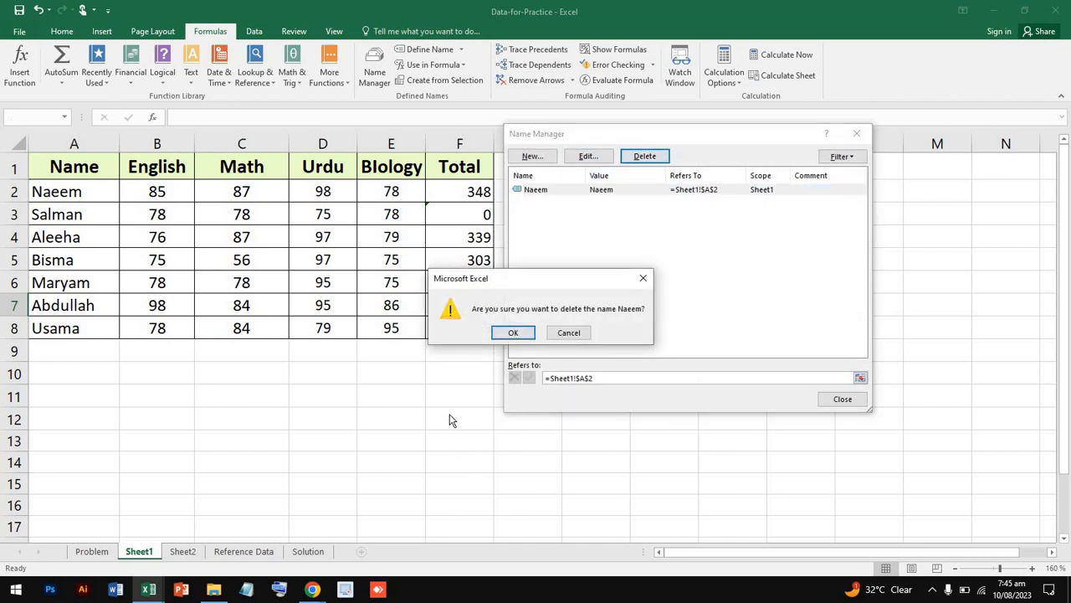
pyautogui.click(519, 332)
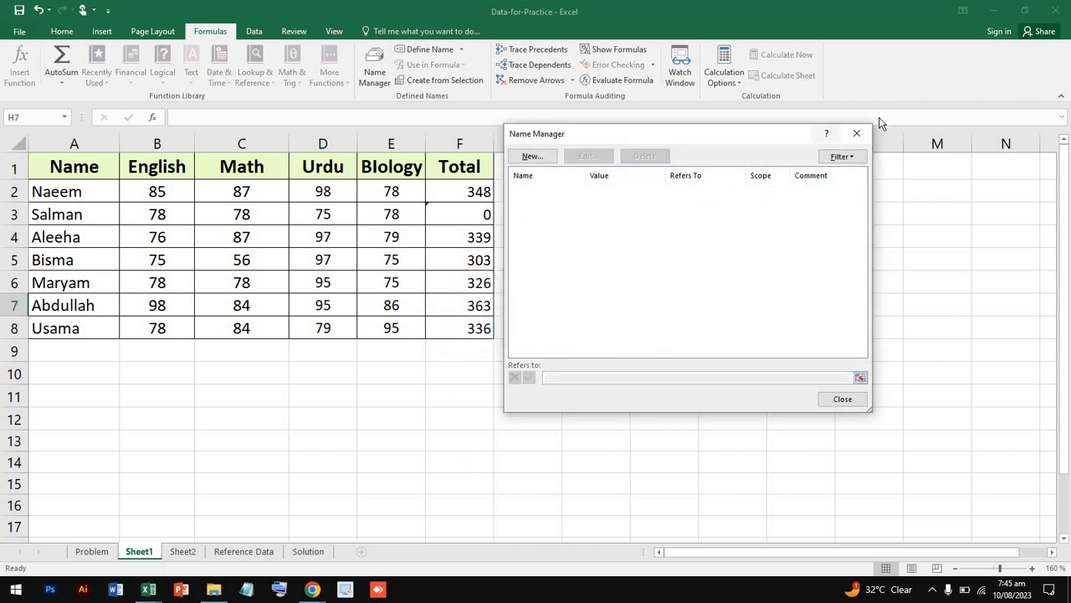
pyautogui.click(857, 130)
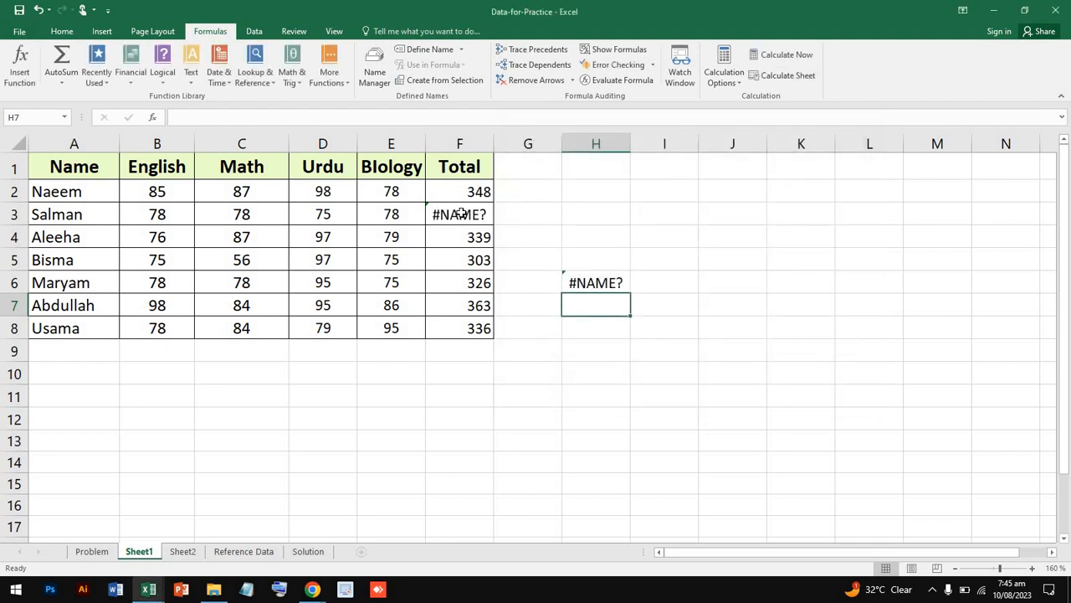
# Step: Clear the SUM formulas that use the deleted name from cells F3 and H6
pyautogui.click(461, 214)
pyautogui.press('BackSpace')
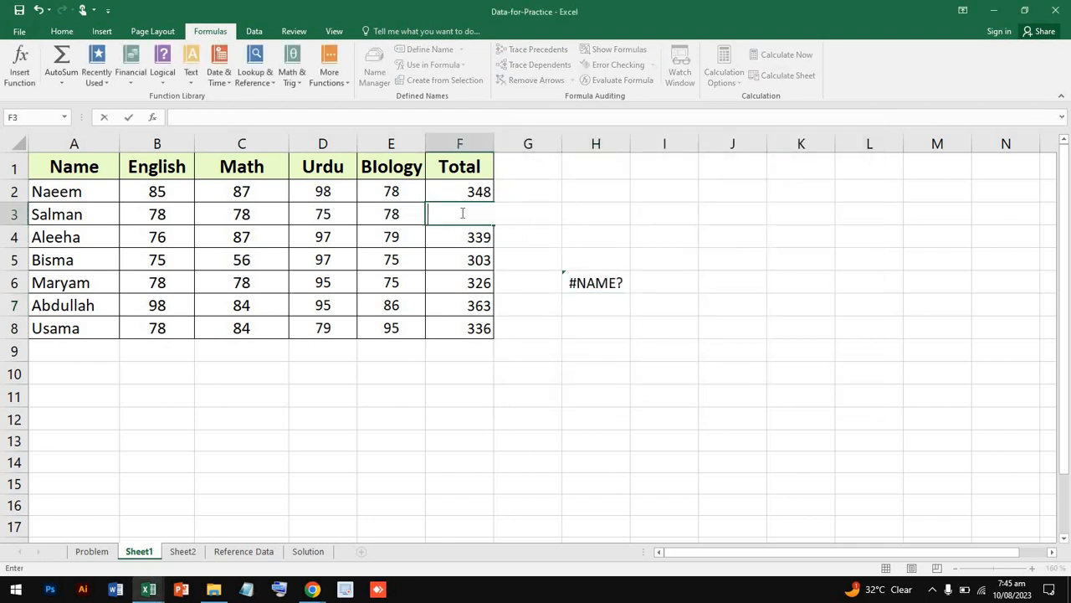
pyautogui.click(585, 283)
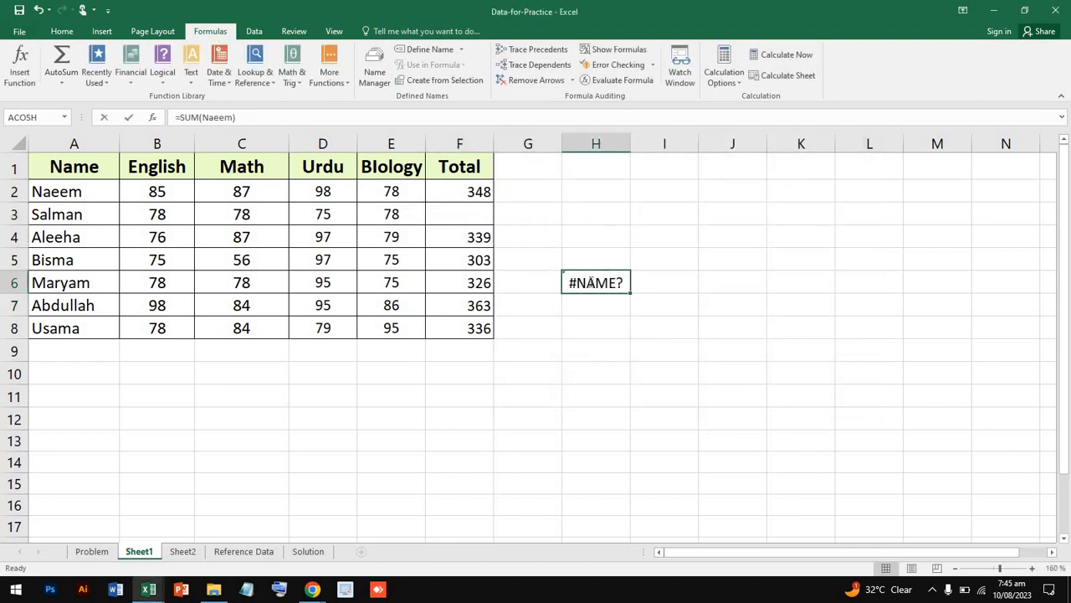
pyautogui.press('BackSpace')
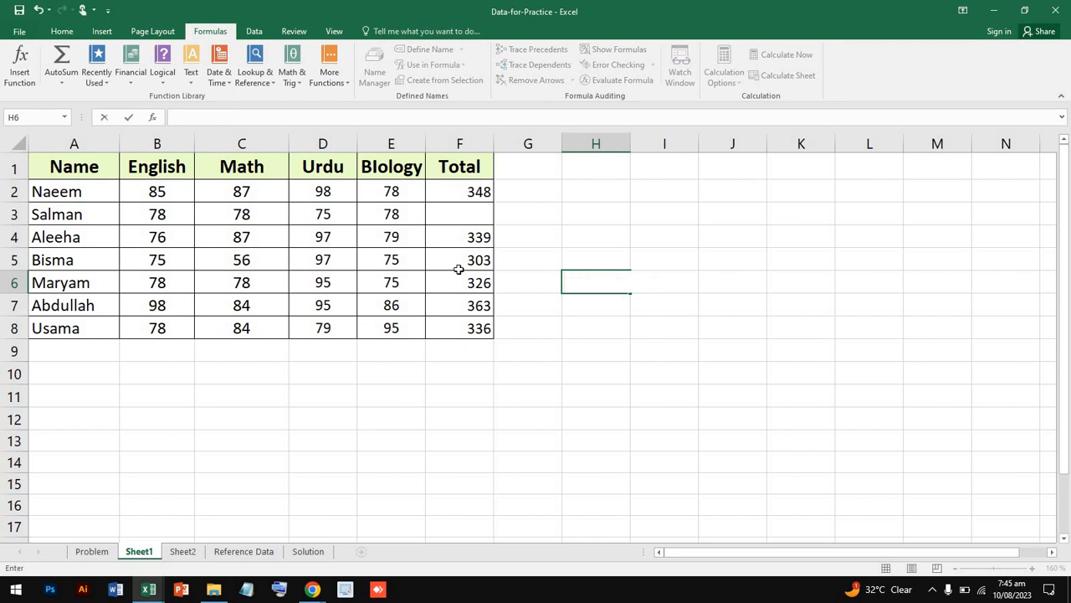
pyautogui.click(99, 286)
# Step: Define A8:E8 under the last student's name with Workbook scope
pyautogui.click(105, 262)
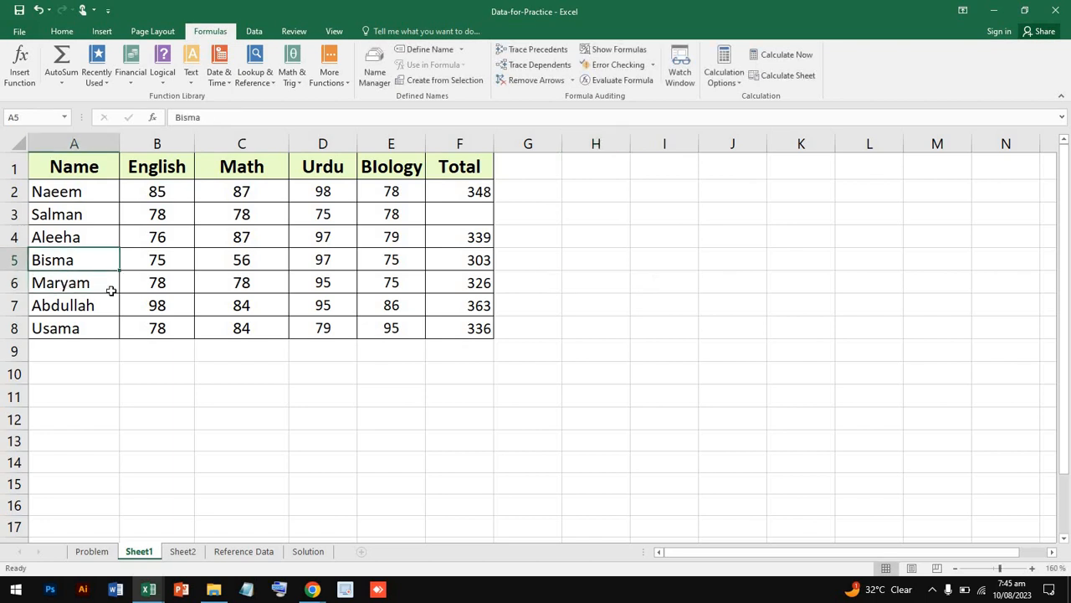
pyautogui.click(105, 327)
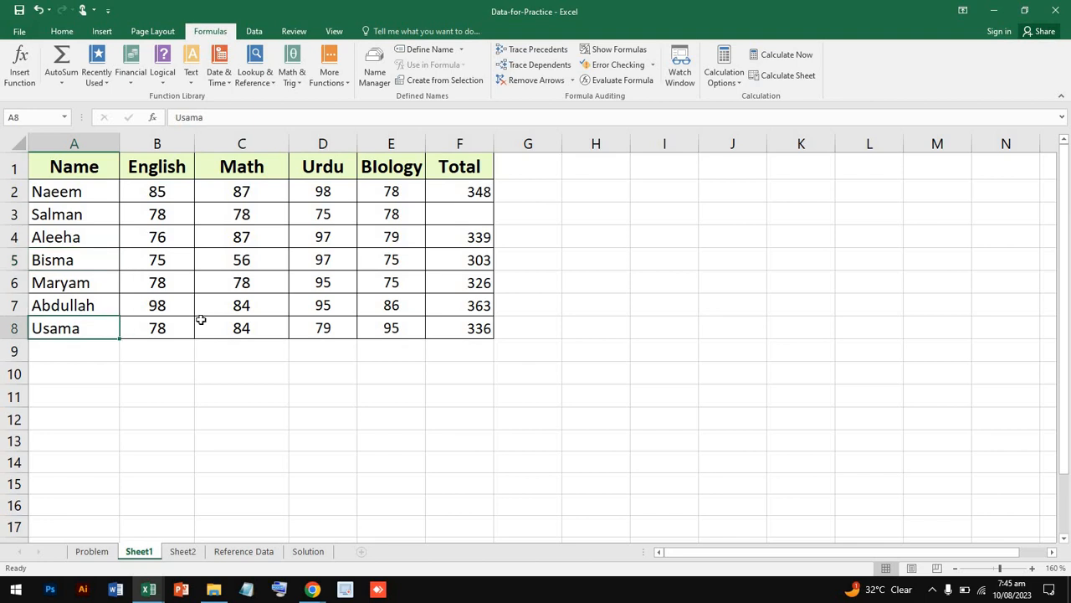
pyautogui.click(173, 329)
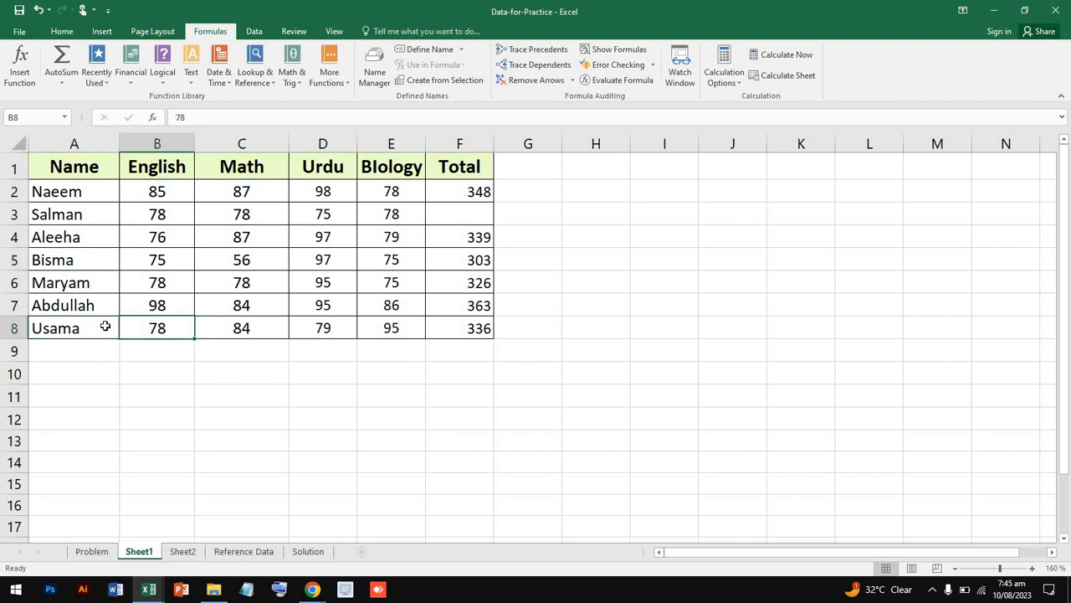
pyautogui.moveTo(117, 328); pyautogui.dragTo(361, 330)
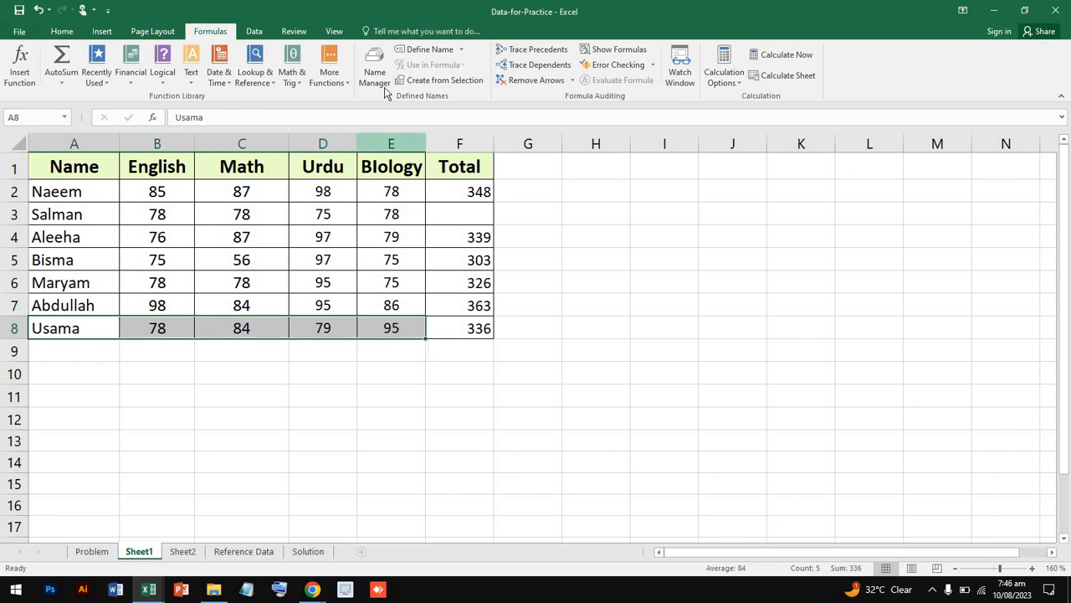
pyautogui.click(427, 50)
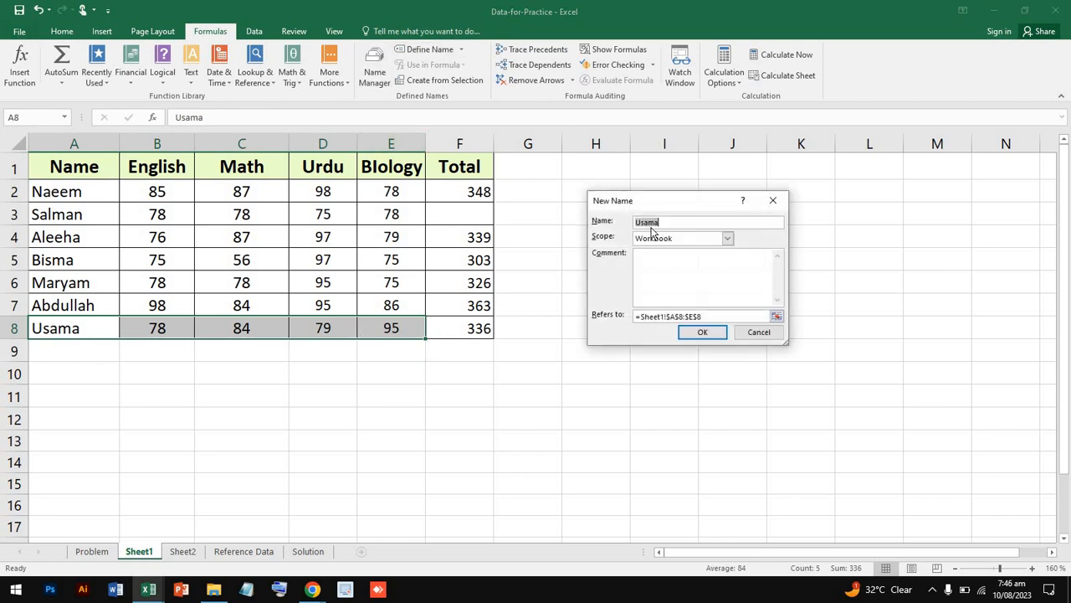
pyautogui.click(703, 332)
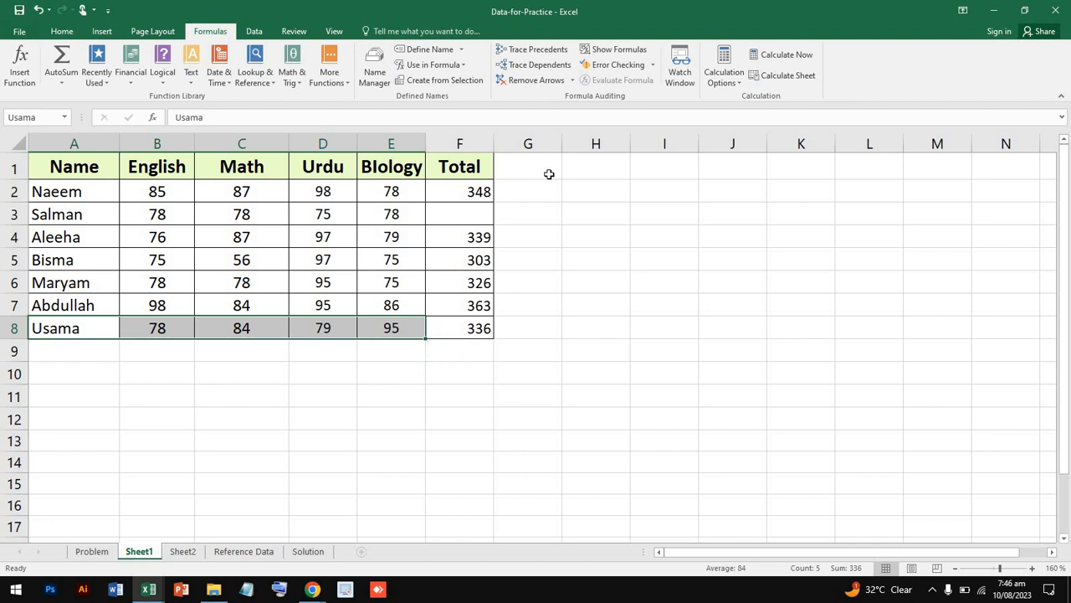
# Step: Enter a SUM formula in H7 that takes the last student's defined name, and compare it with the total formula in F8
pyautogui.moveTo(549, 172); pyautogui.dragTo(472, 211)
pyautogui.click(554, 304)
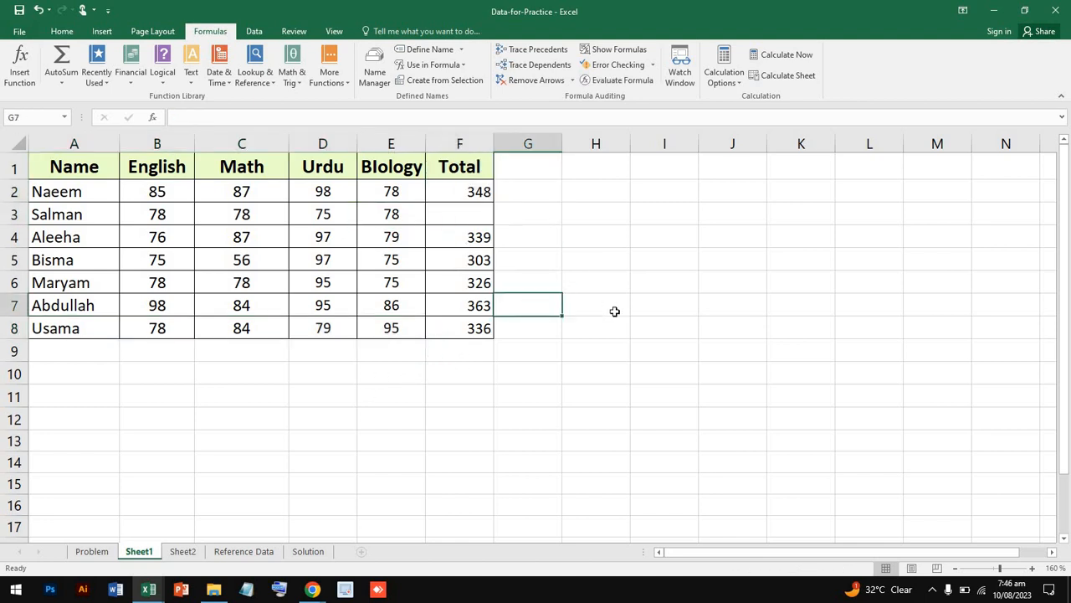
pyautogui.click(595, 303)
pyautogui.doubleClick(592, 306)
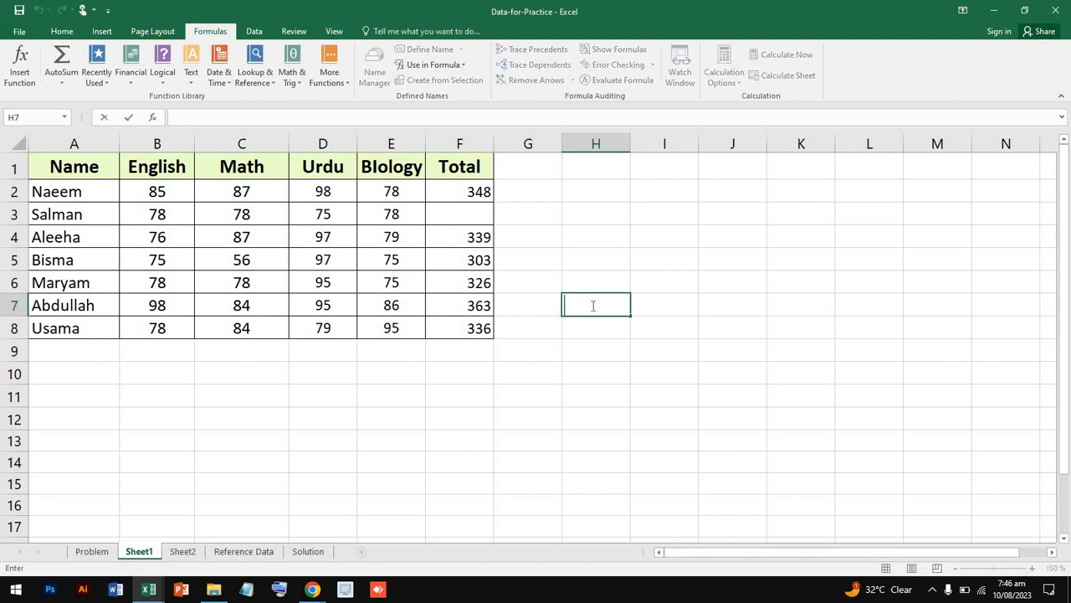
pyautogui.write('=sum')
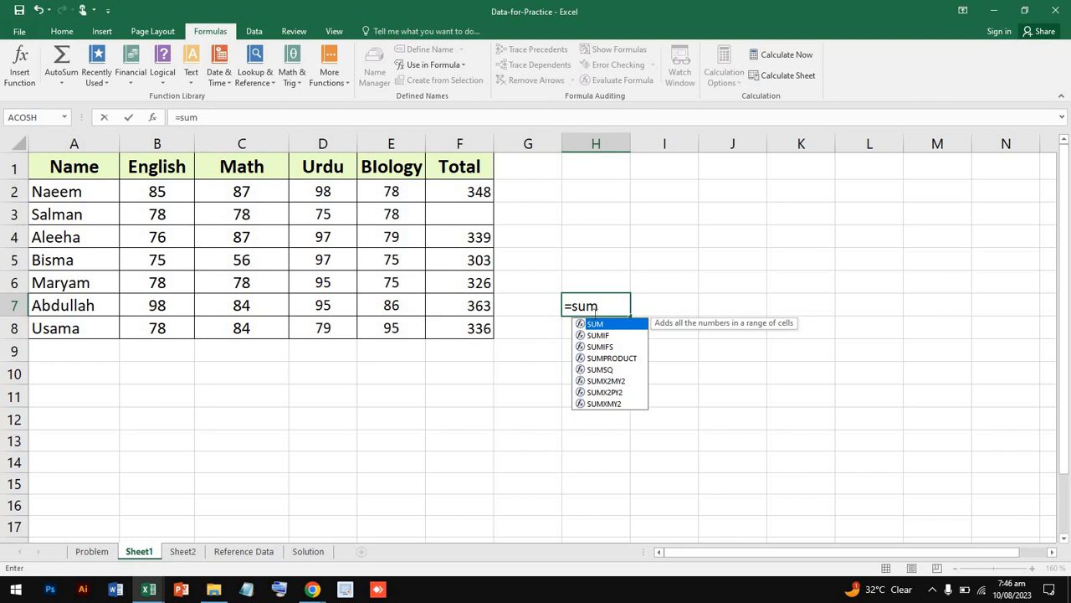
pyautogui.write('(')
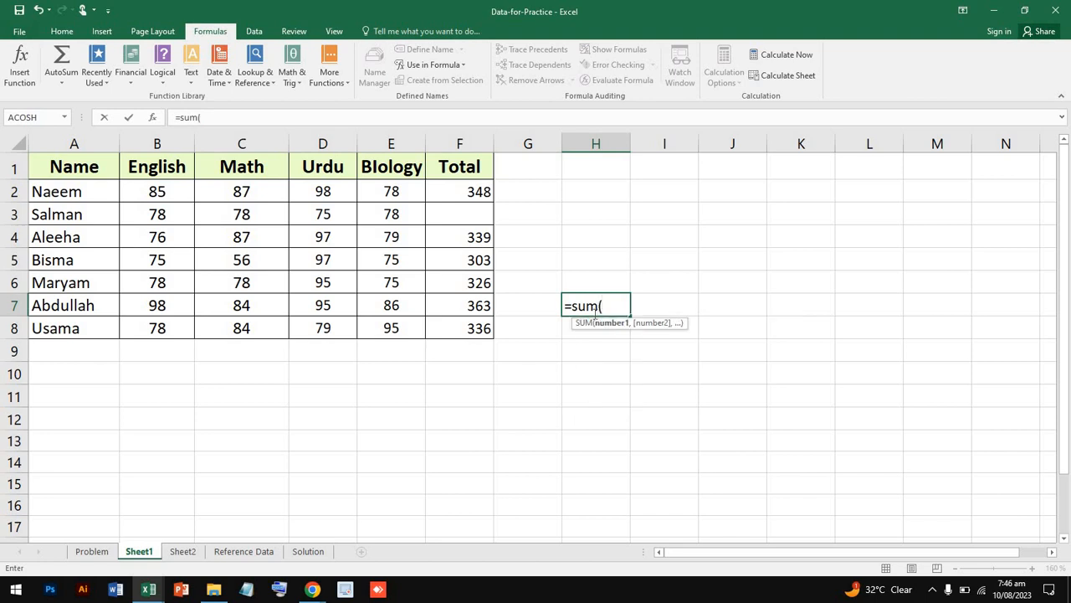
pyautogui.write('usa')
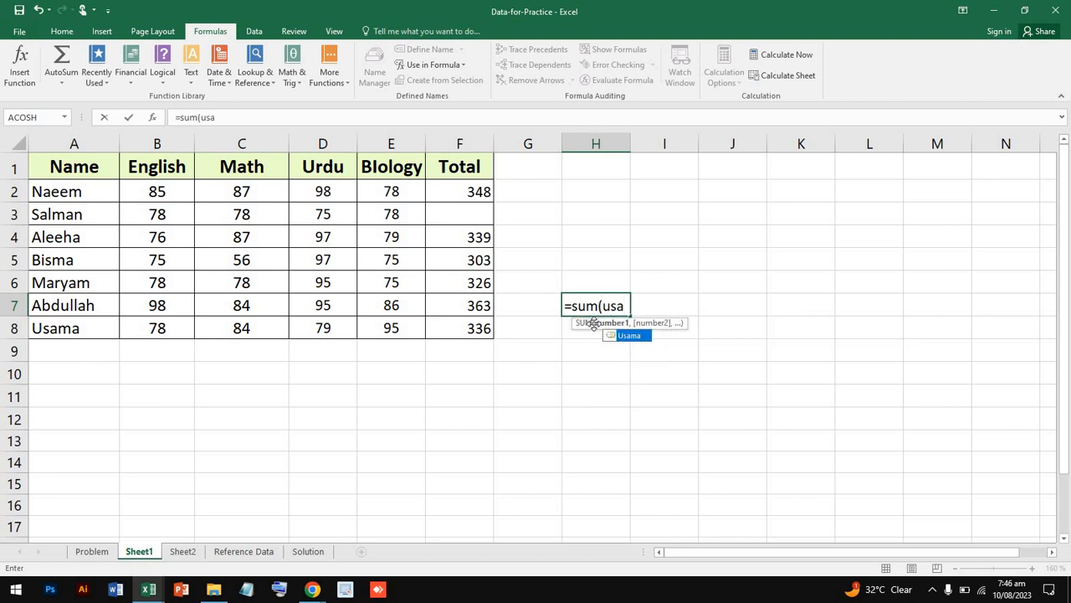
pyautogui.doubleClick(609, 337)
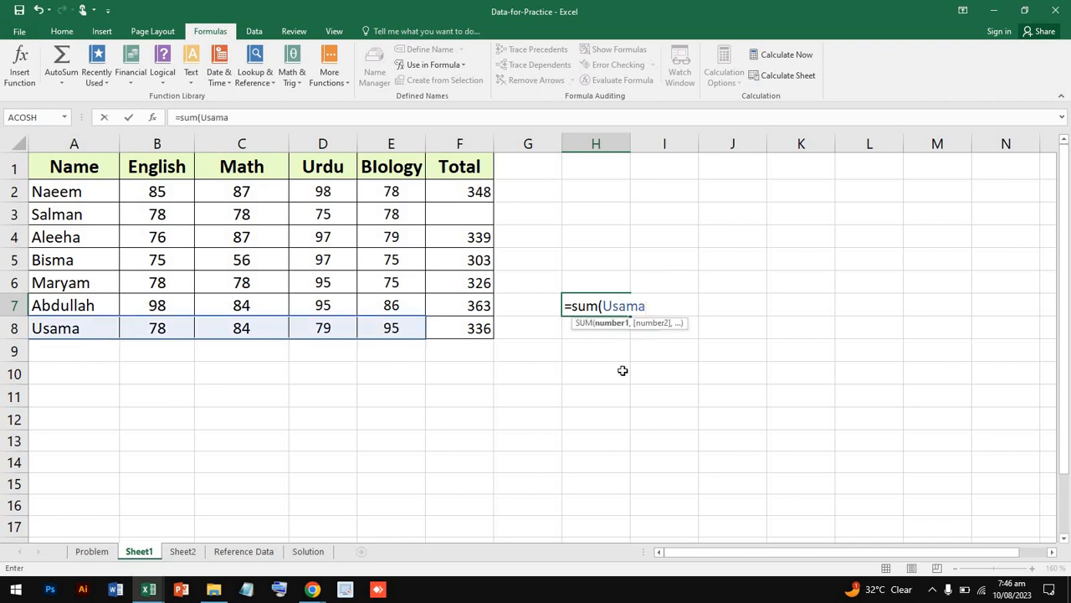
pyautogui.press('Return')
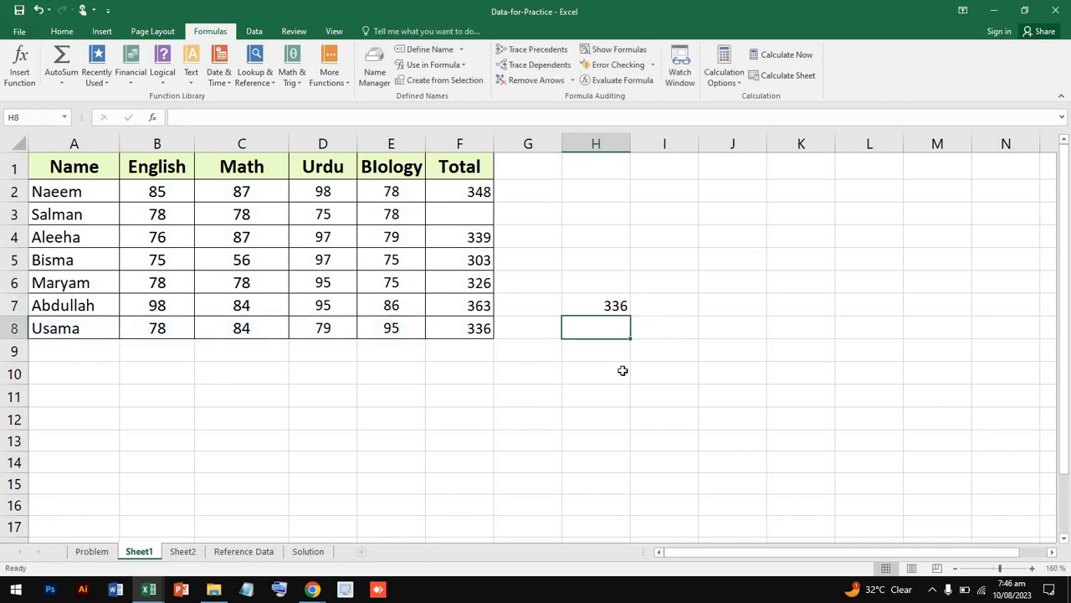
pyautogui.click(462, 332)
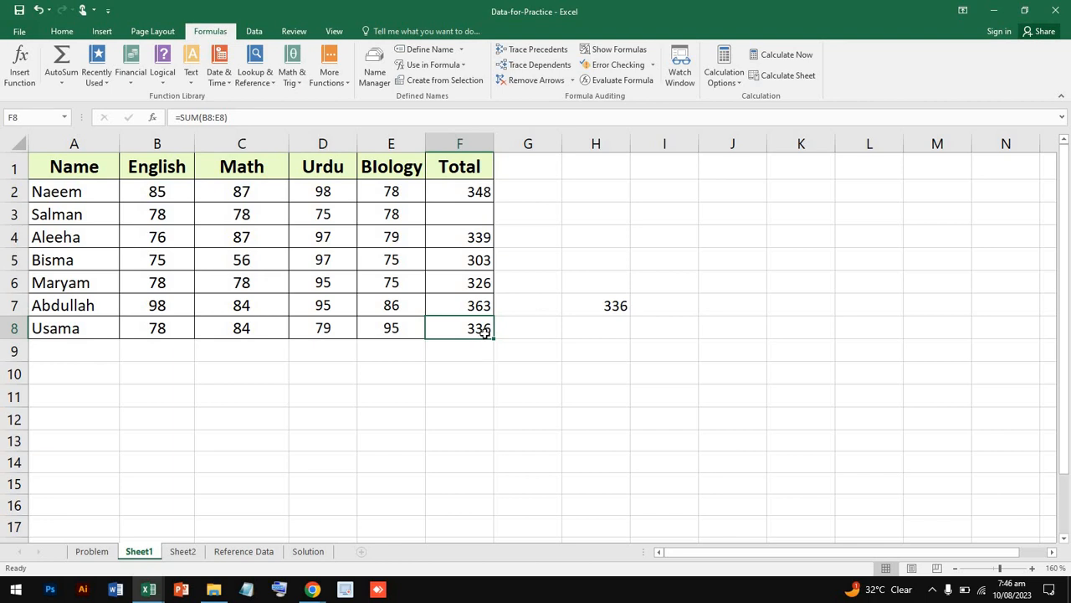
pyautogui.click(605, 309)
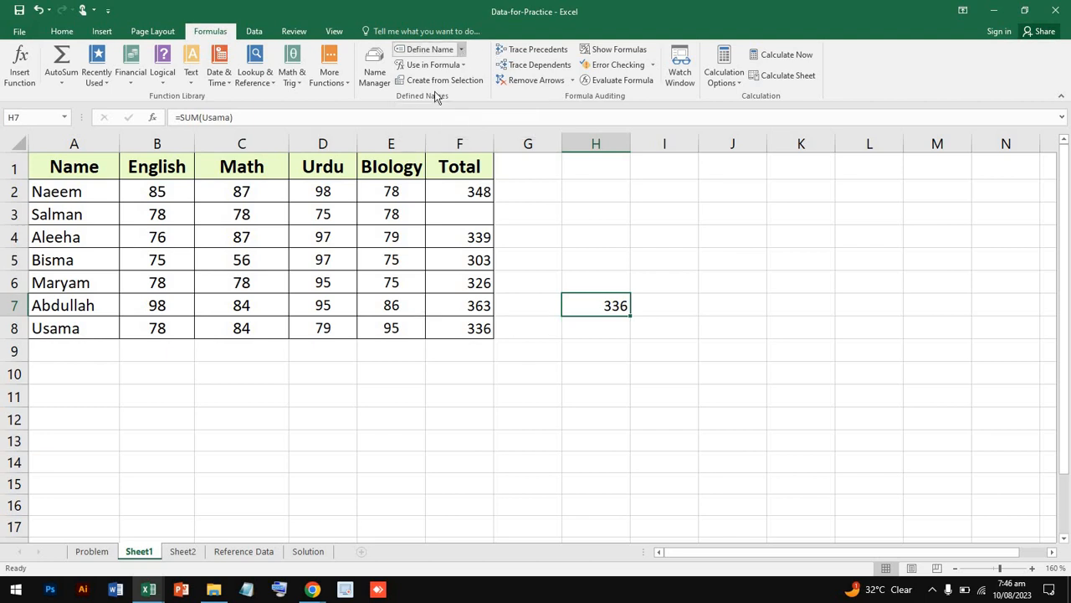
# Step: Set the last student's Urdu mark in D8 to 87, and check the totals in H7 and F8
pyautogui.doubleClick(329, 305)
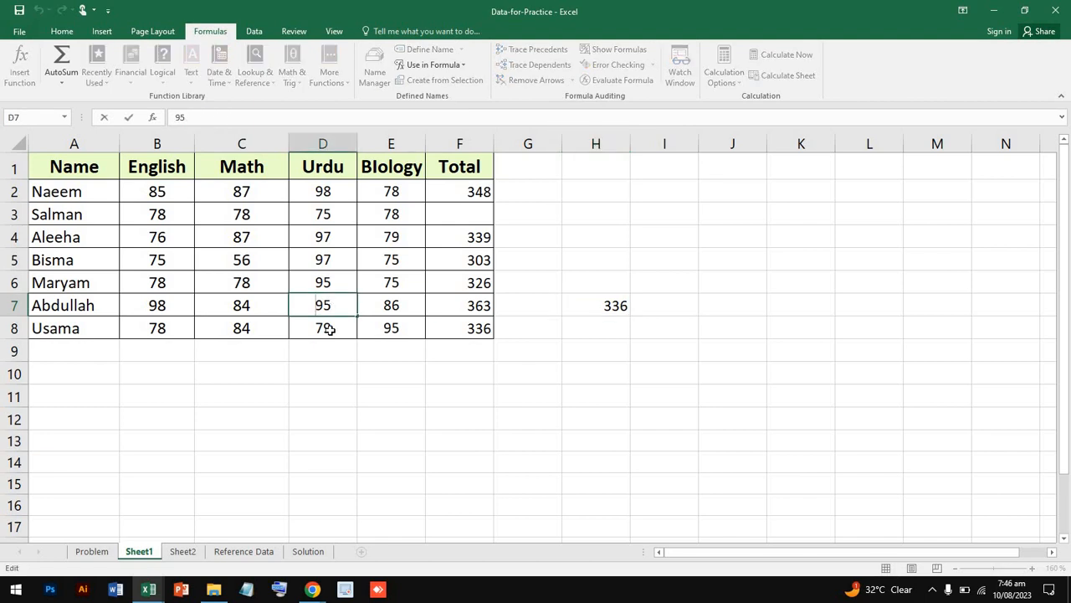
pyautogui.doubleClick(335, 329)
pyautogui.doubleClick(337, 328)
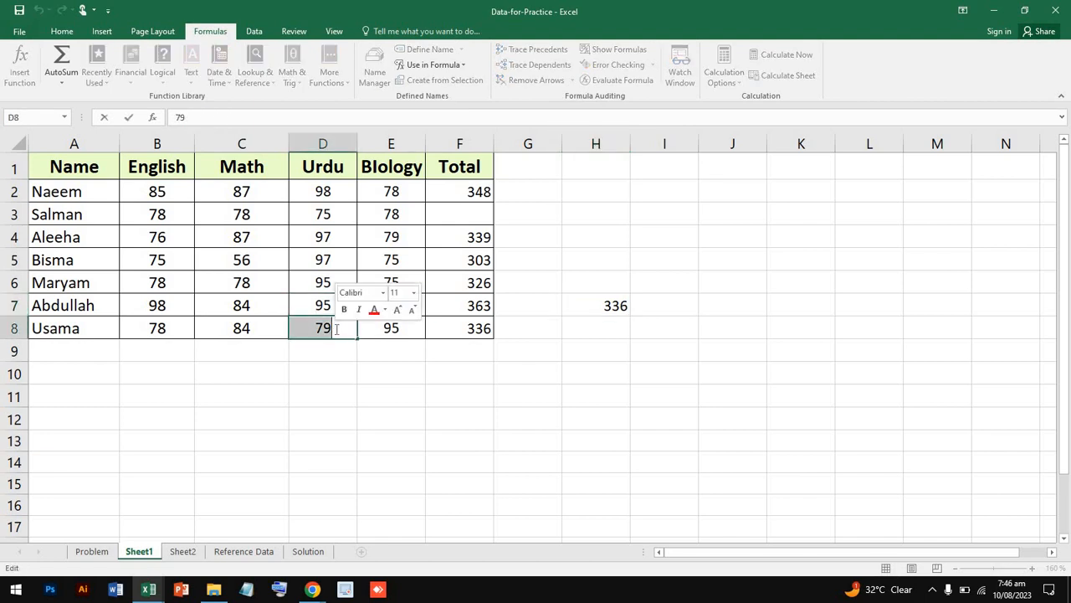
pyautogui.write('6')
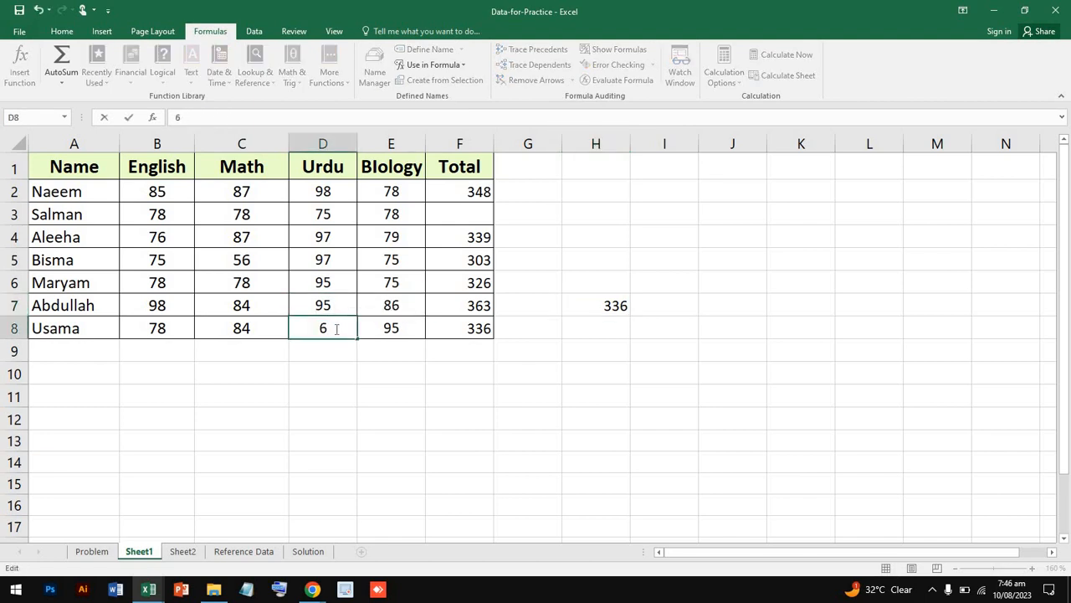
pyautogui.write('8')
pyautogui.press('BackSpace')
pyautogui.press('BackSpace')
pyautogui.write('87')
pyautogui.press('Return')
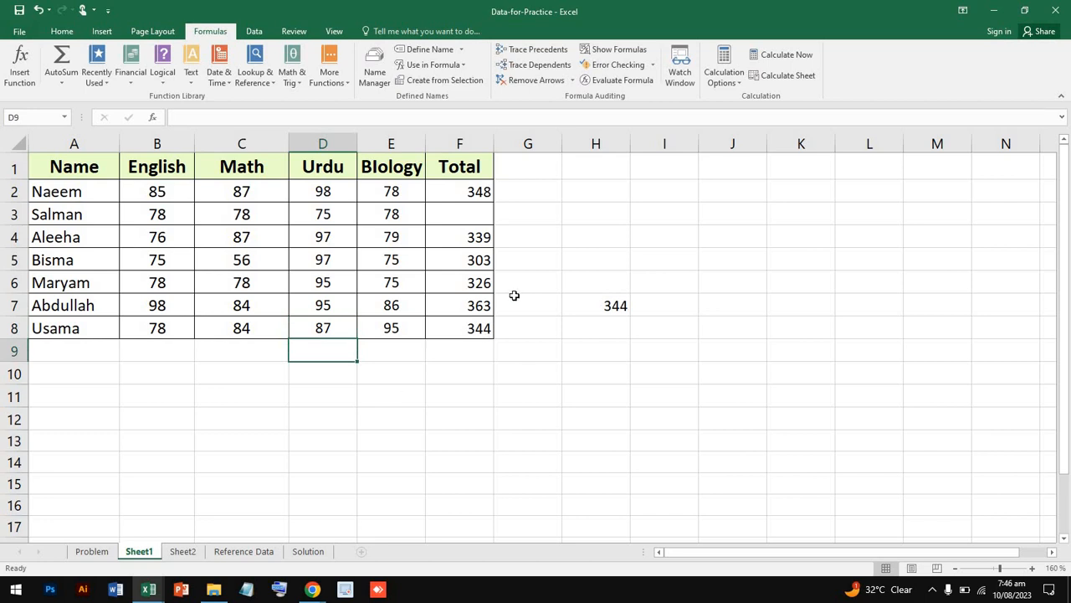
pyautogui.click(603, 305)
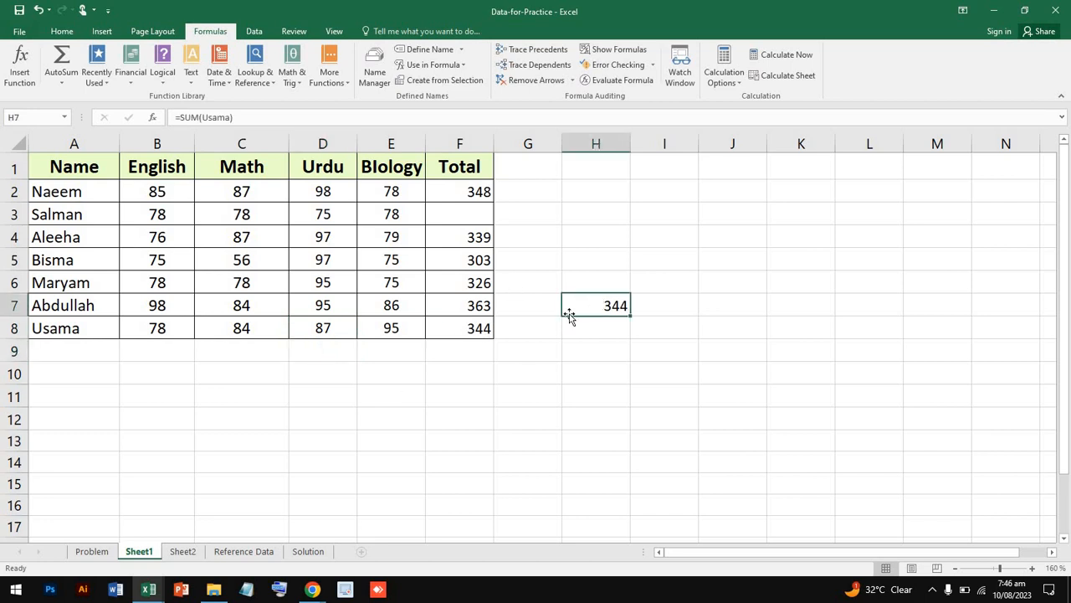
pyautogui.click(474, 331)
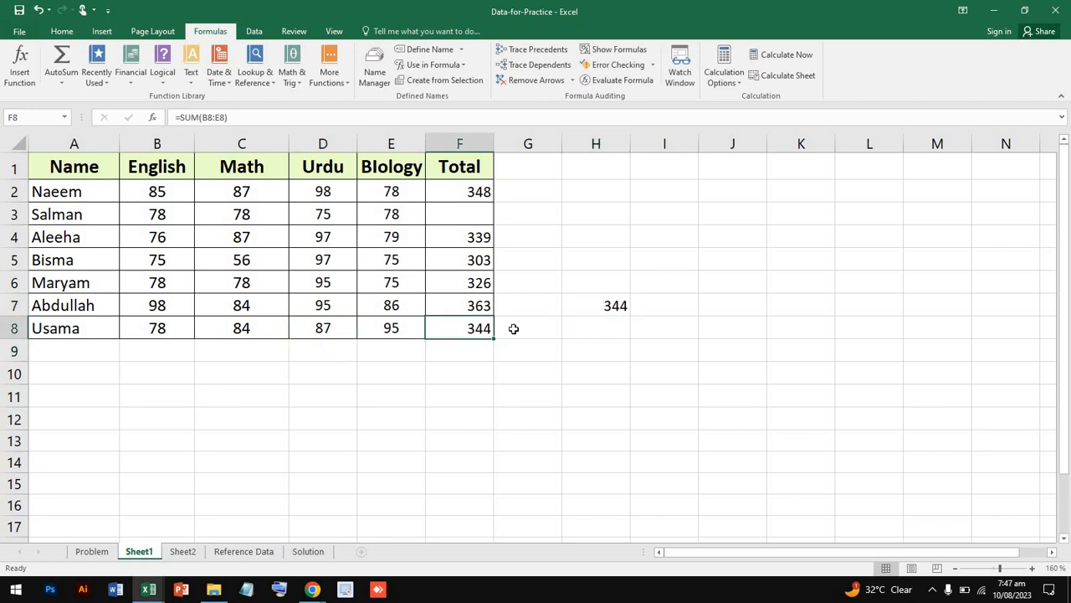
# Step: Clear the SUM formula that uses the last student's defined name from cell H7
pyautogui.doubleClick(591, 308)
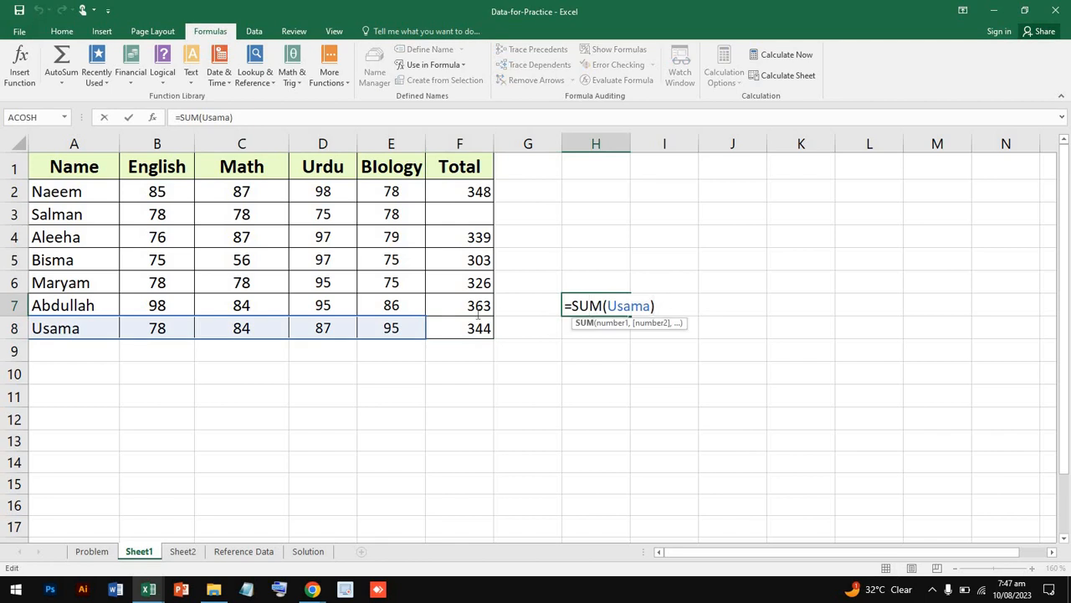
pyautogui.moveTo(656, 306); pyautogui.dragTo(481, 312)
pyautogui.press('BackSpace')
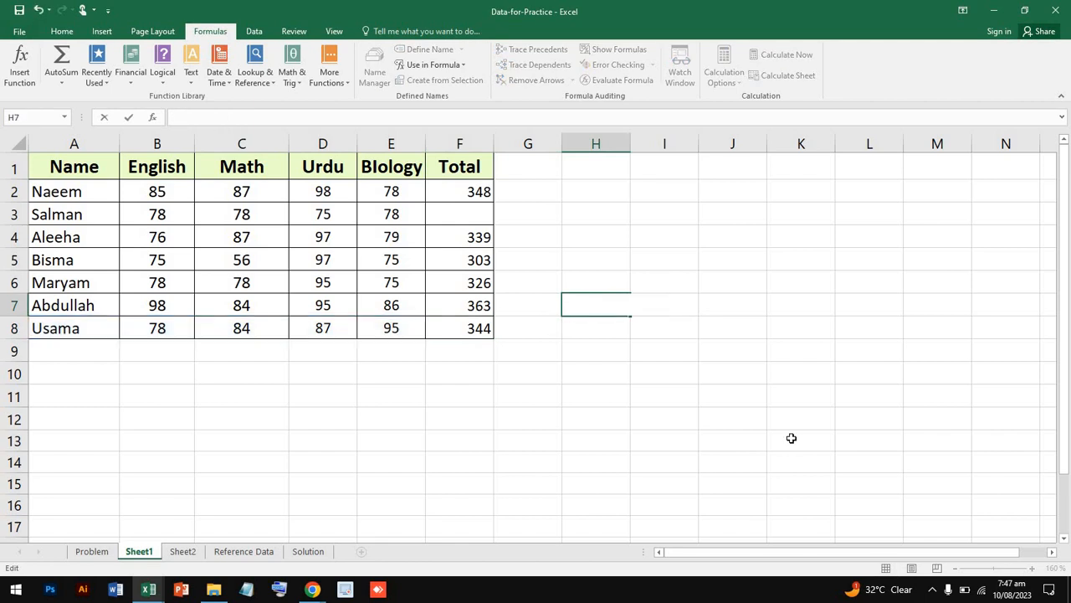
pyautogui.click(461, 69)
pyautogui.click(567, 321)
pyautogui.click(559, 321)
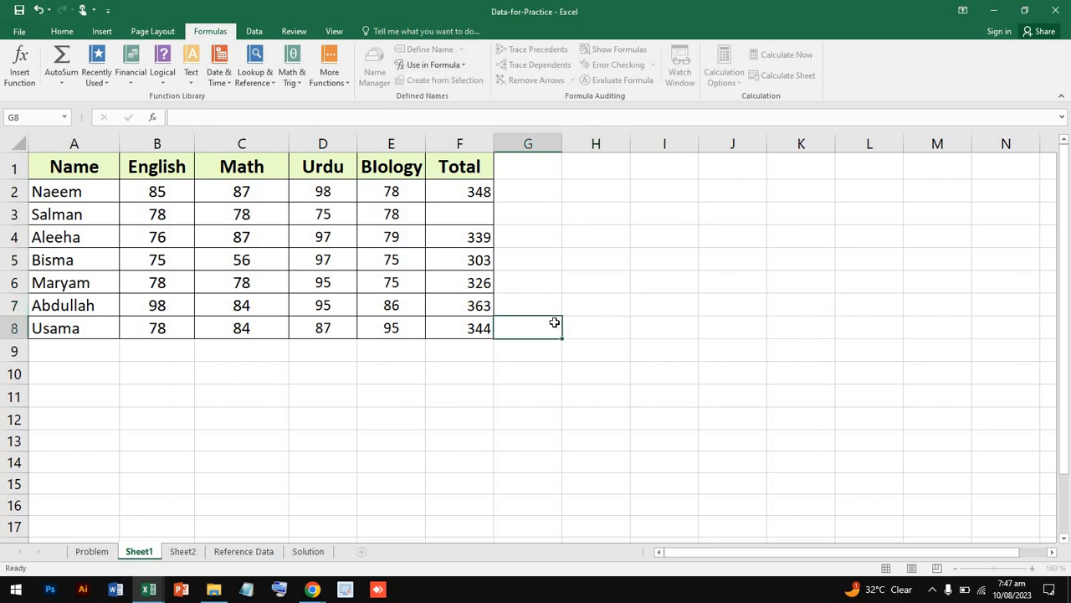
# Step: Fill the total formula from F2 down into the empty total cell F3
pyautogui.click(467, 222)
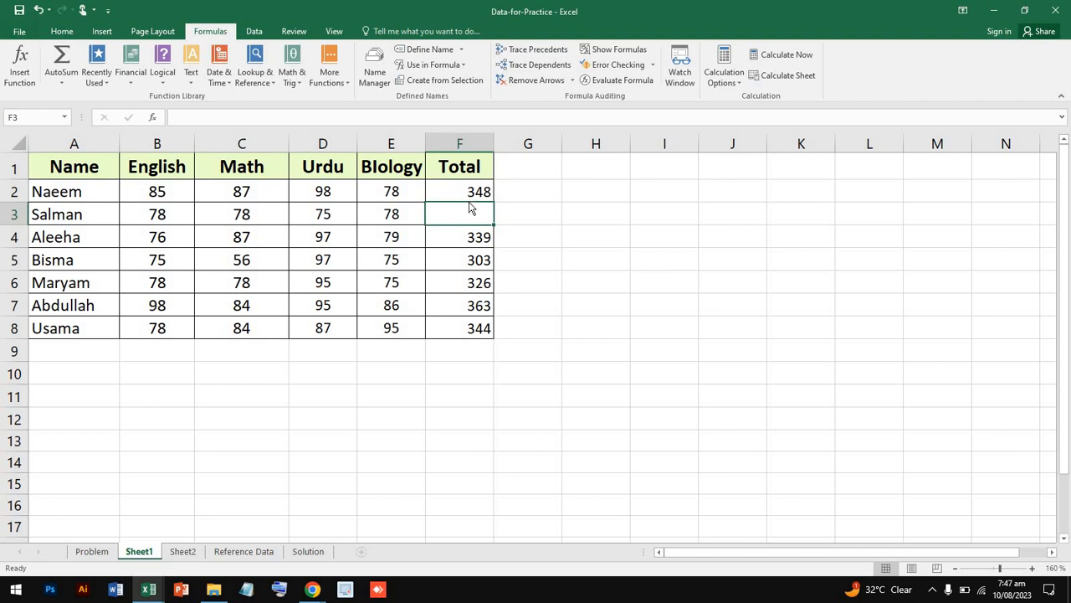
pyautogui.click(487, 193)
pyautogui.moveTo(493, 211); pyautogui.dragTo(493, 222)
pyautogui.click(550, 214)
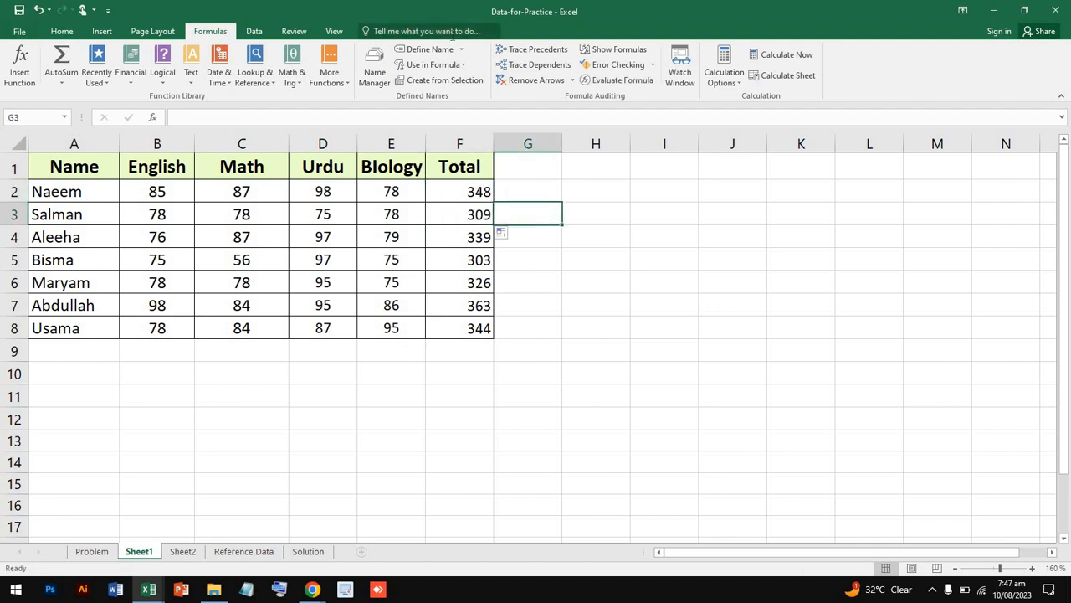
# Step: Try to create a name from the single English mark in B2 using the left column
pyautogui.click(480, 85)
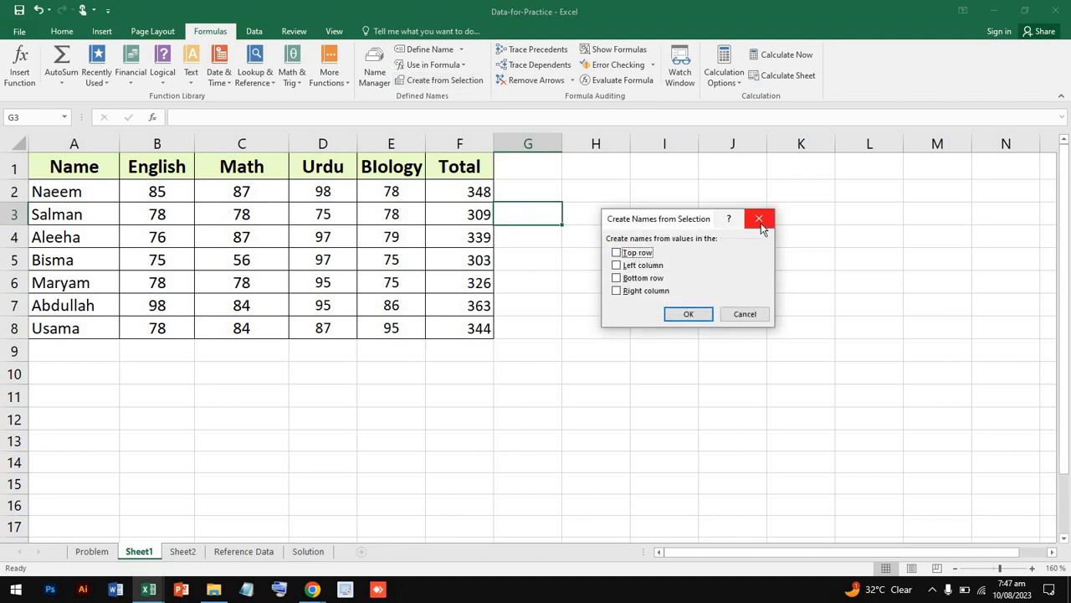
pyautogui.press('Escape')
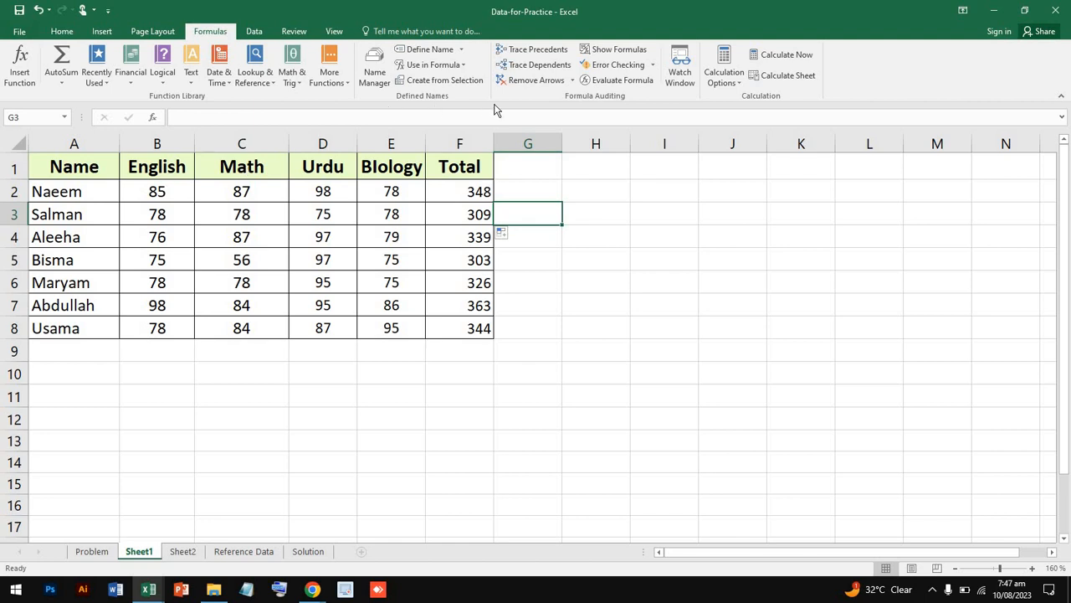
pyautogui.click(171, 198)
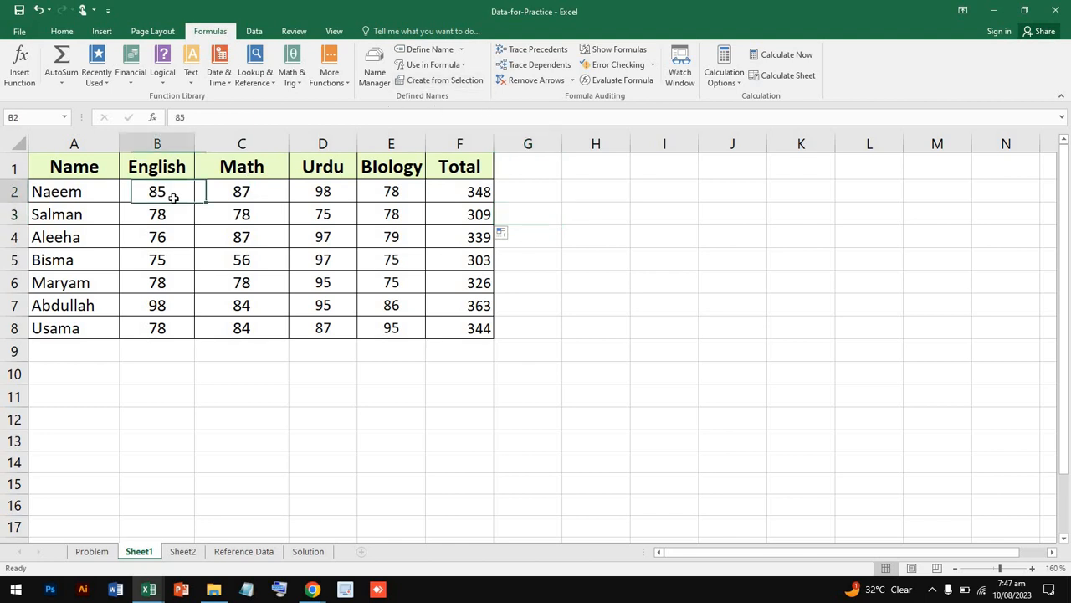
pyautogui.click(476, 82)
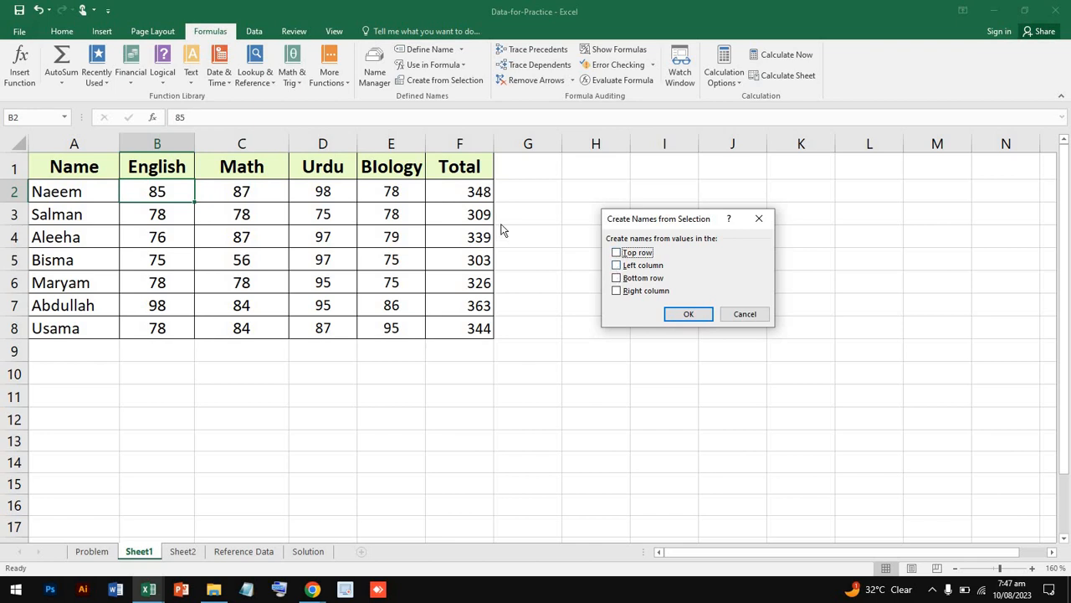
pyautogui.click(617, 267)
pyautogui.click(688, 314)
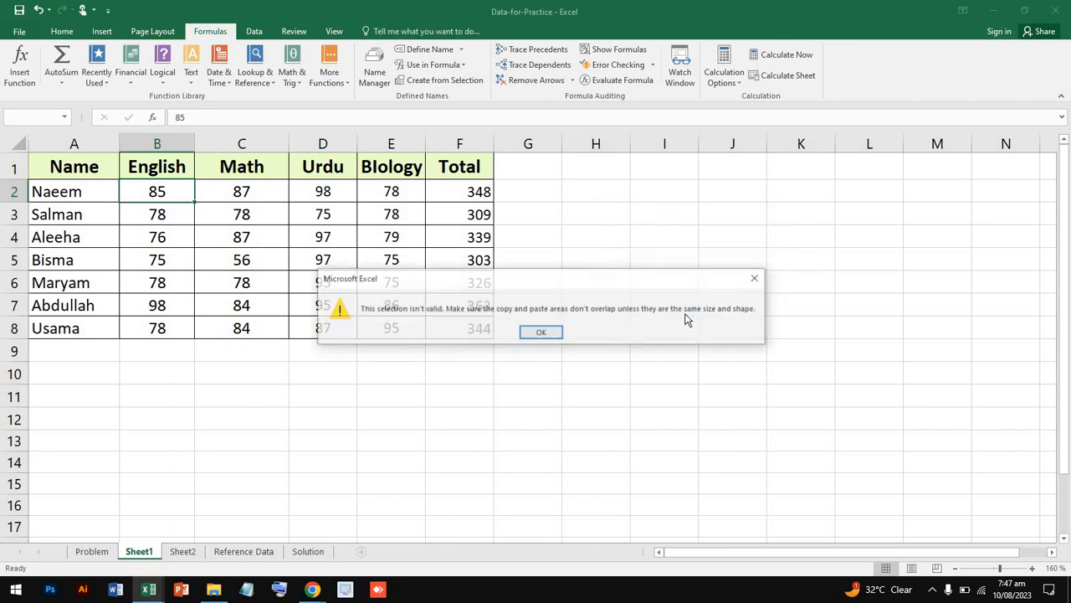
pyautogui.click(541, 334)
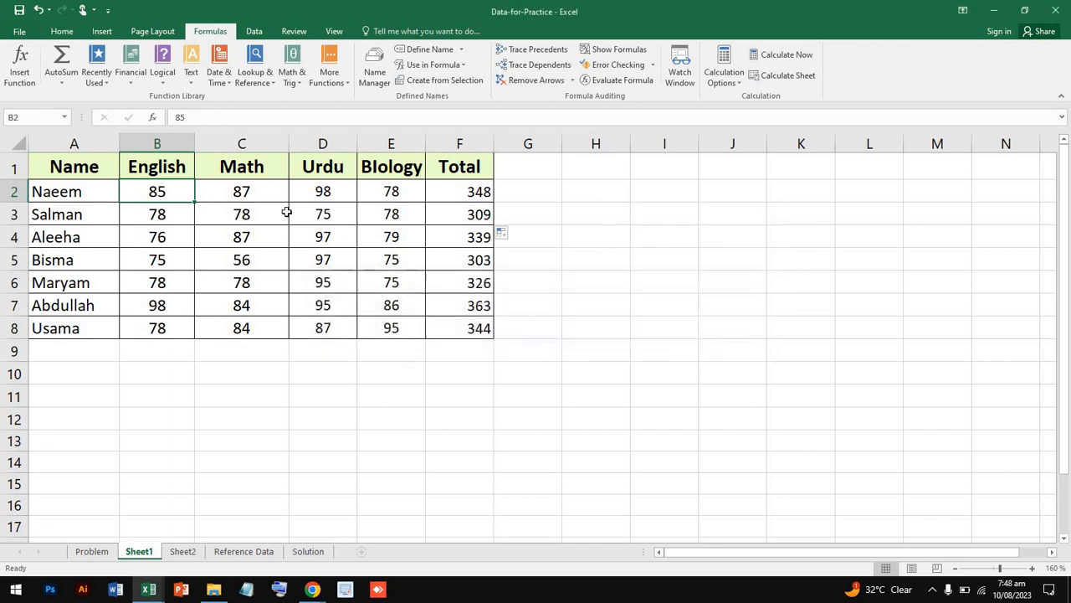
# Step: Try to create names from the English marks in B2:B8 using the top row, and check the list of defined names
pyautogui.moveTo(167, 196); pyautogui.dragTo(167, 324)
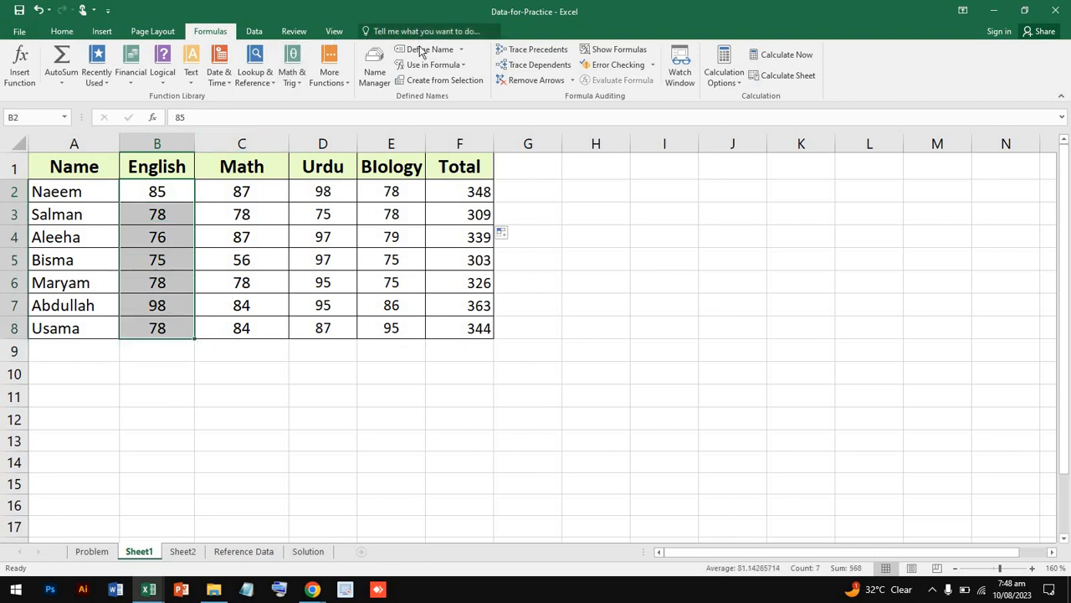
pyautogui.click(445, 82)
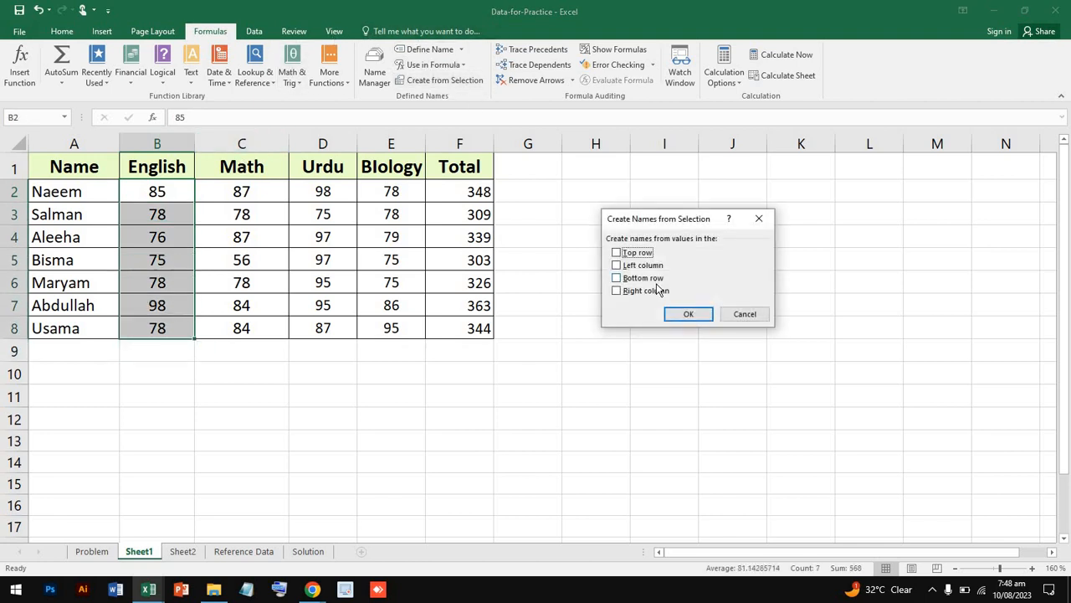
pyautogui.click(617, 253)
pyautogui.click(688, 314)
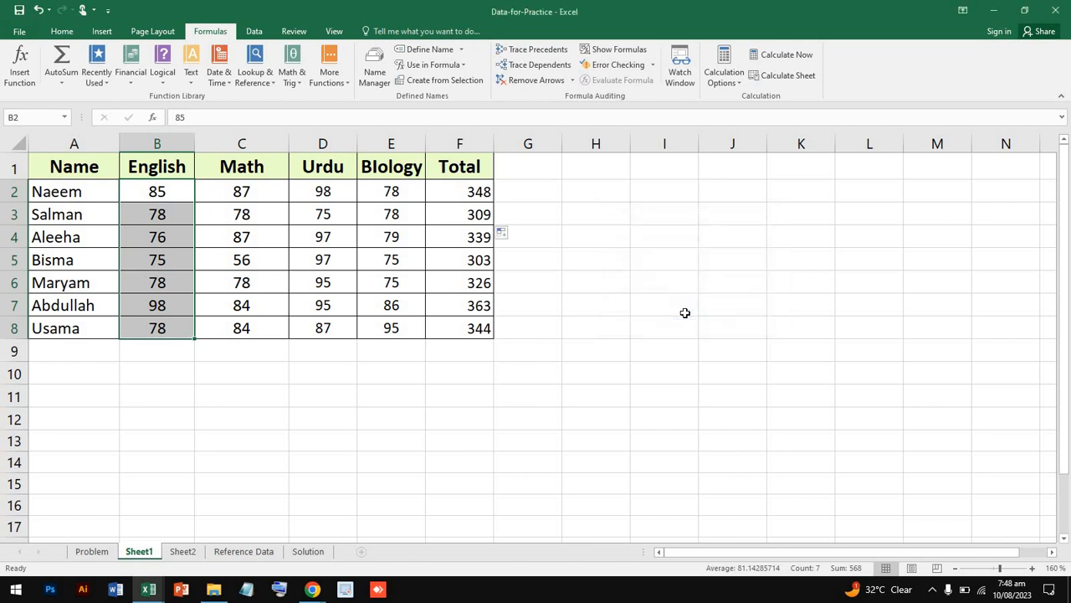
pyautogui.click(505, 233)
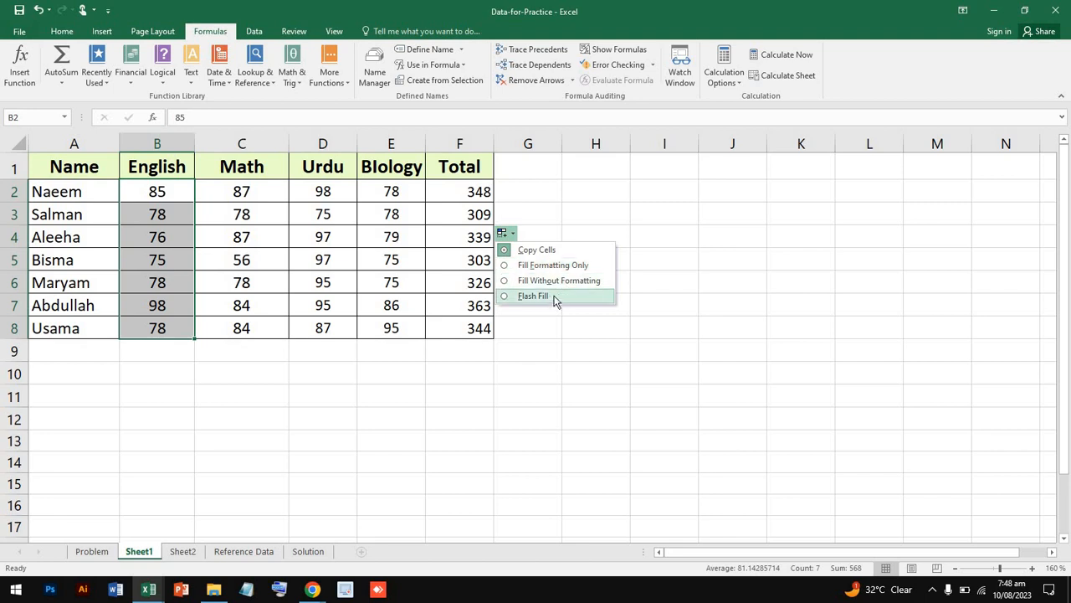
pyautogui.click(334, 80)
pyautogui.click(373, 77)
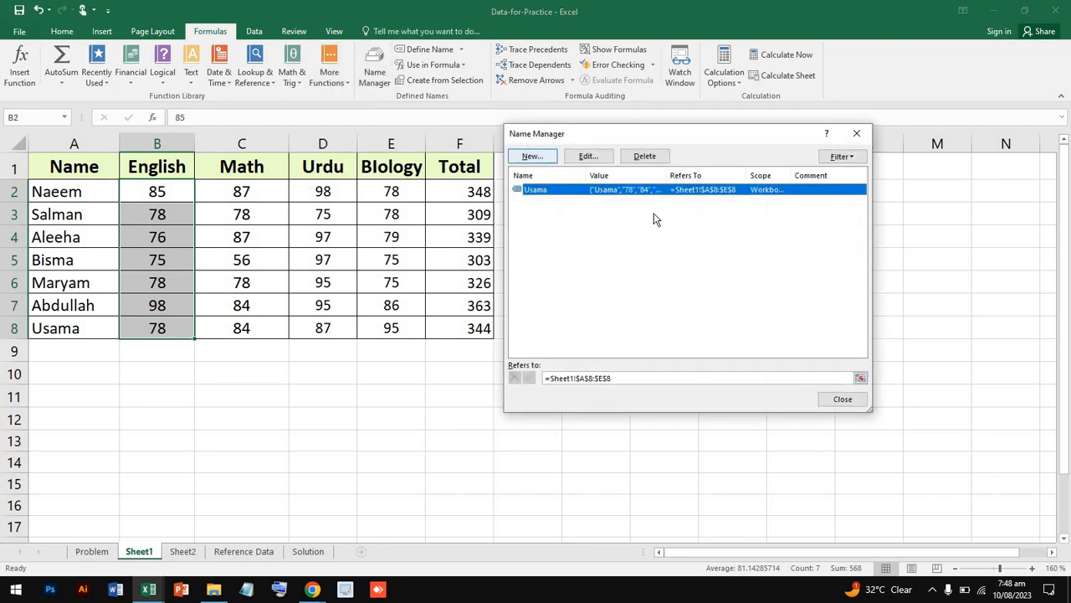
pyautogui.click(856, 133)
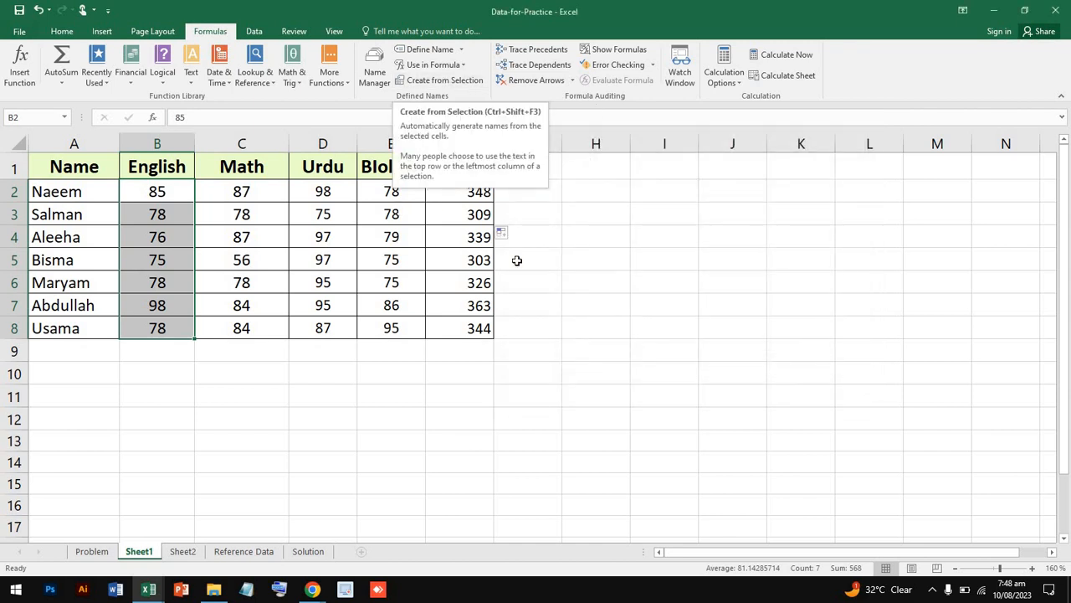
# Step: Keep the Copy Cells fill option for F3, and paste the clipboard content into G7 and clear it again
pyautogui.click(118, 401)
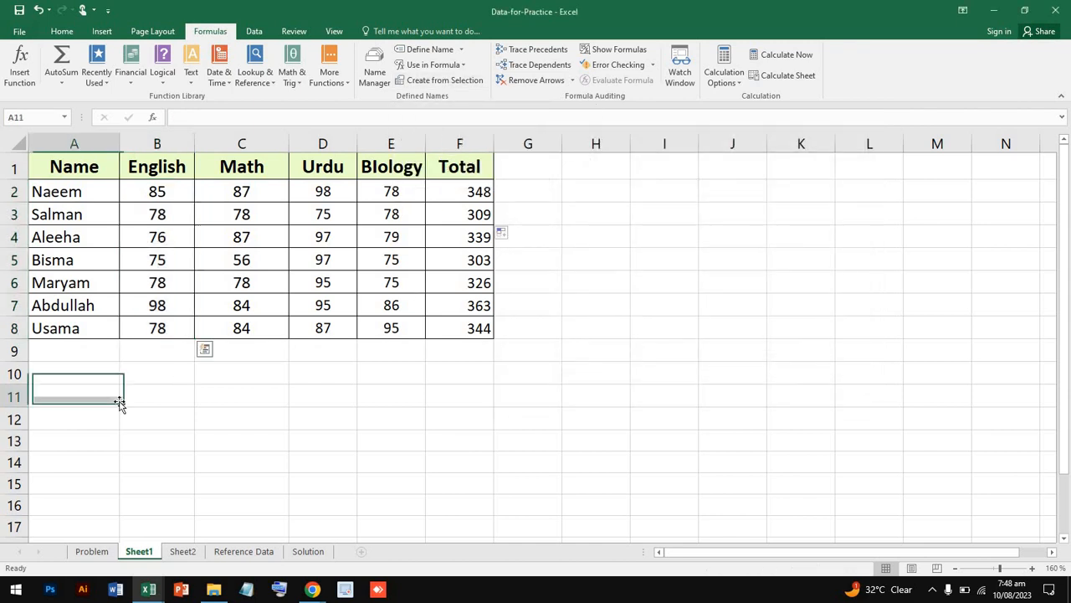
pyautogui.click(167, 344)
pyautogui.click(179, 318)
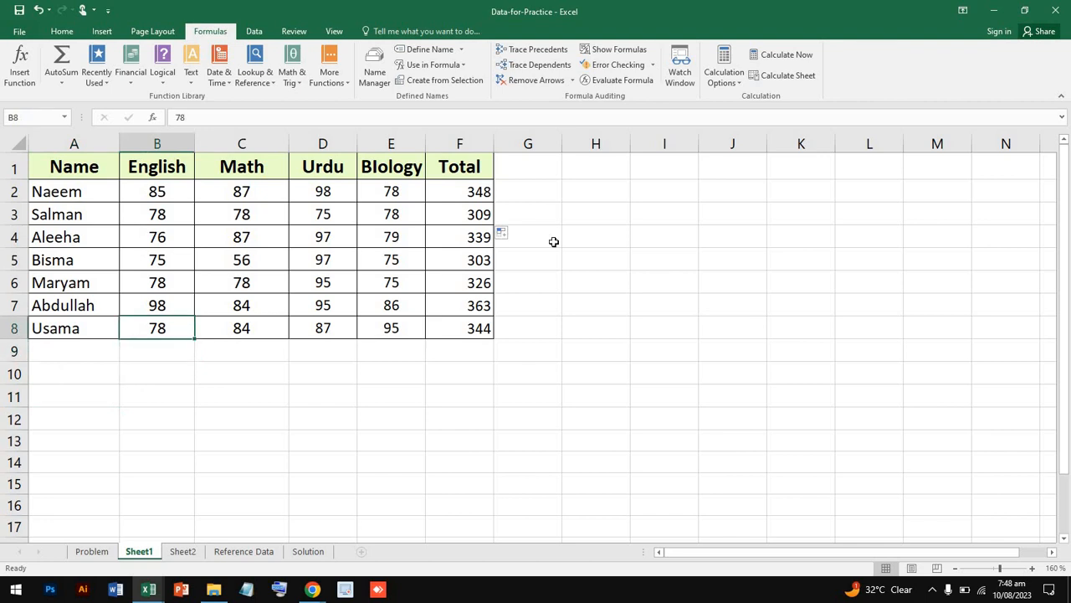
pyautogui.click(502, 233)
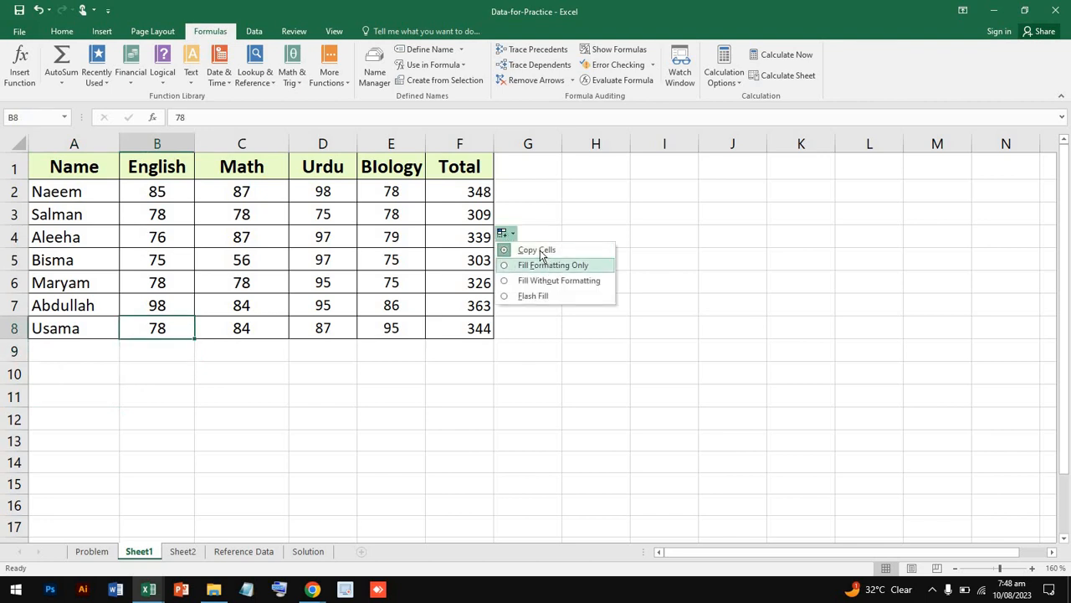
pyautogui.click(540, 250)
pyautogui.click(556, 312)
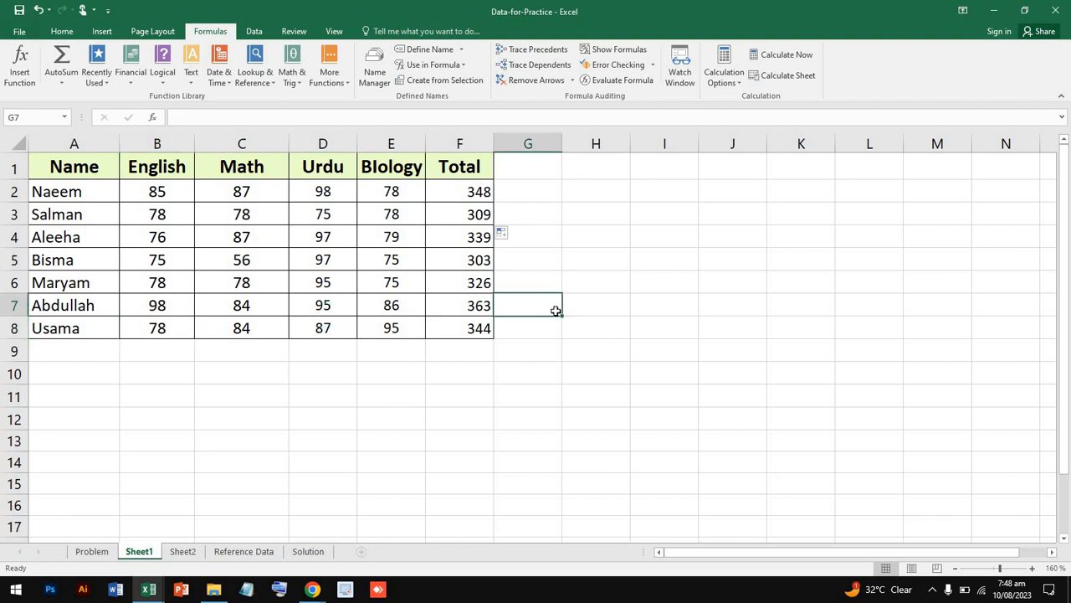
pyautogui.hotkey('ctrl', 'v')
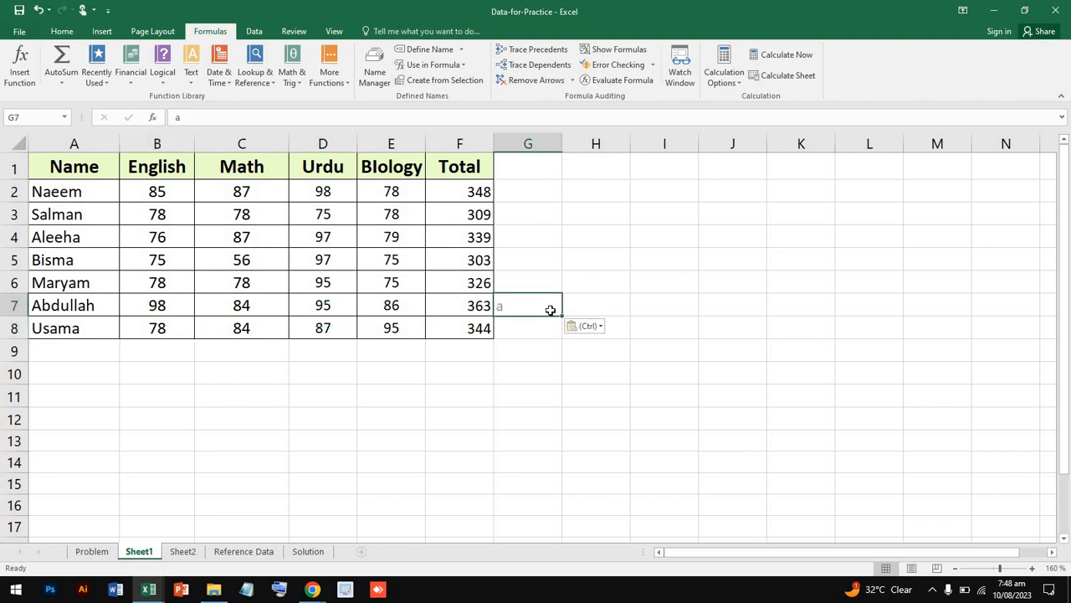
pyautogui.press('Delete')
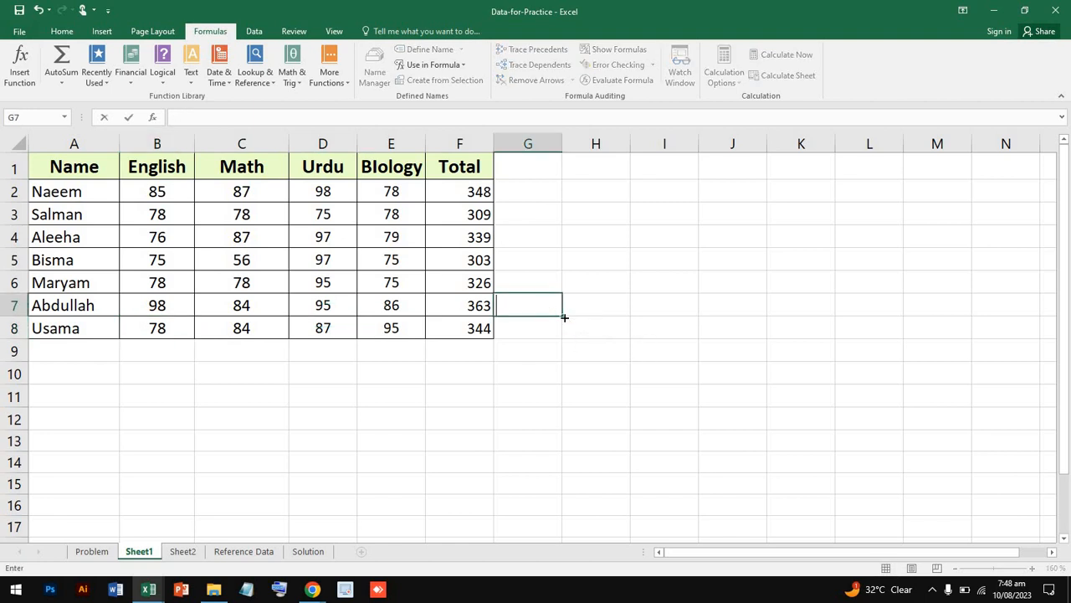
pyautogui.click(512, 231)
# Step: Try again to create names from the English marks in B2:B8 using the top row
pyautogui.click(182, 217)
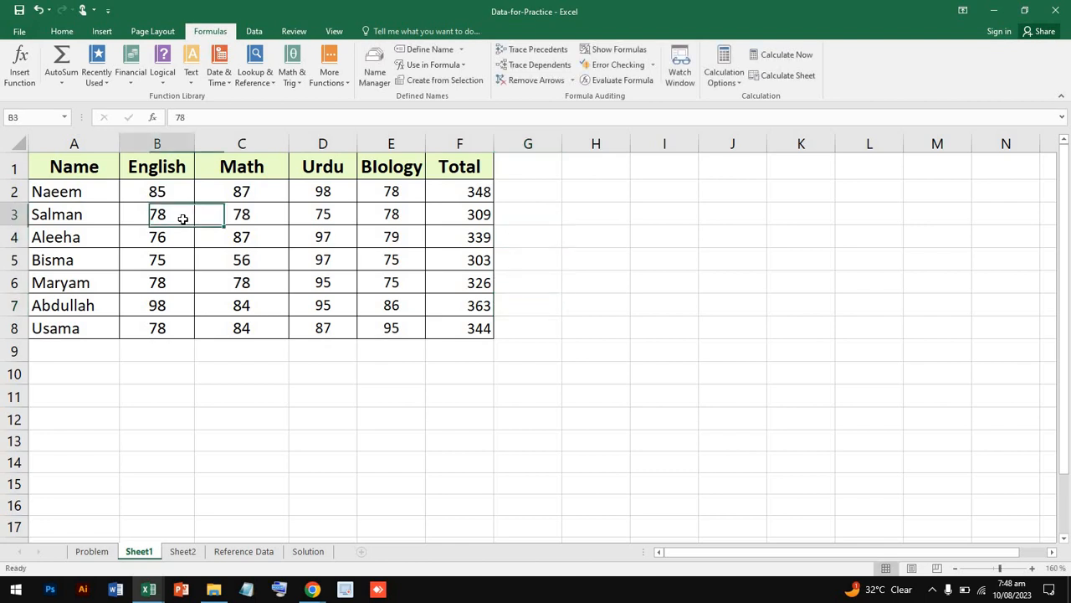
pyautogui.moveTo(179, 198); pyautogui.dragTo(175, 332)
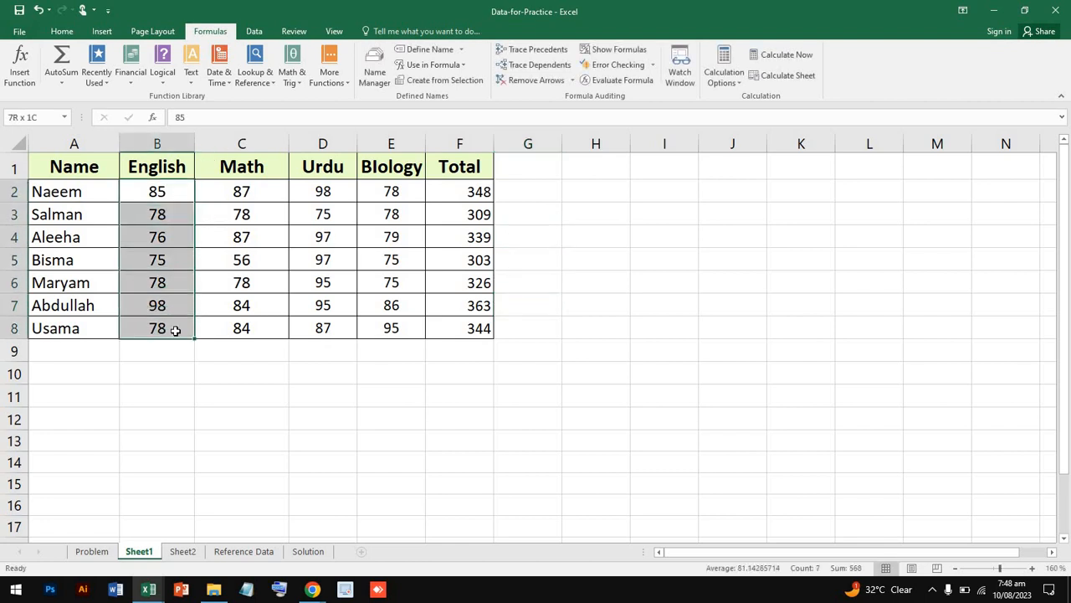
pyautogui.click(439, 79)
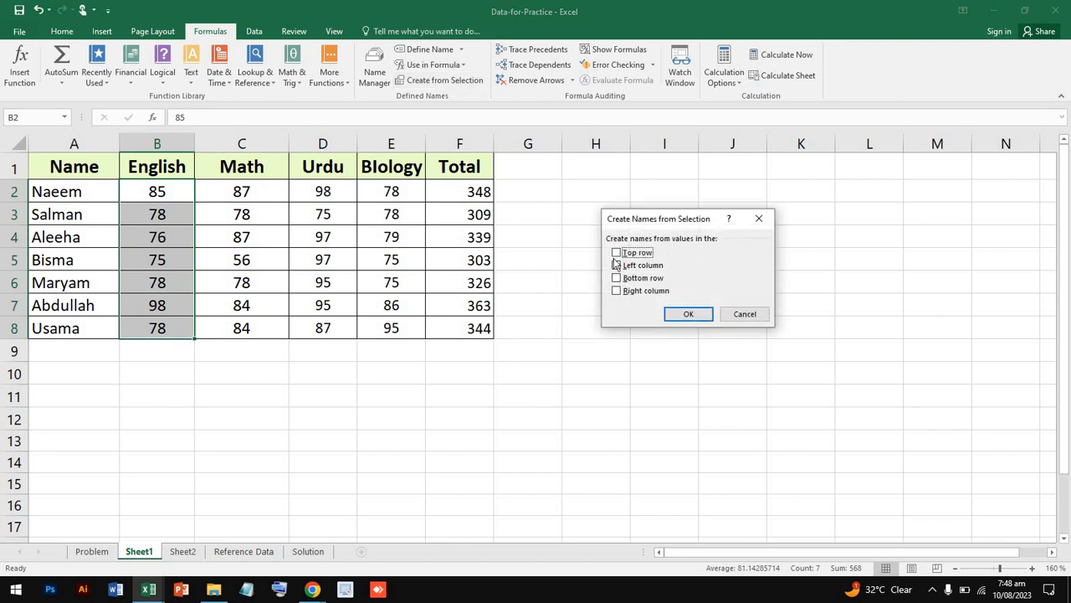
pyautogui.click(617, 253)
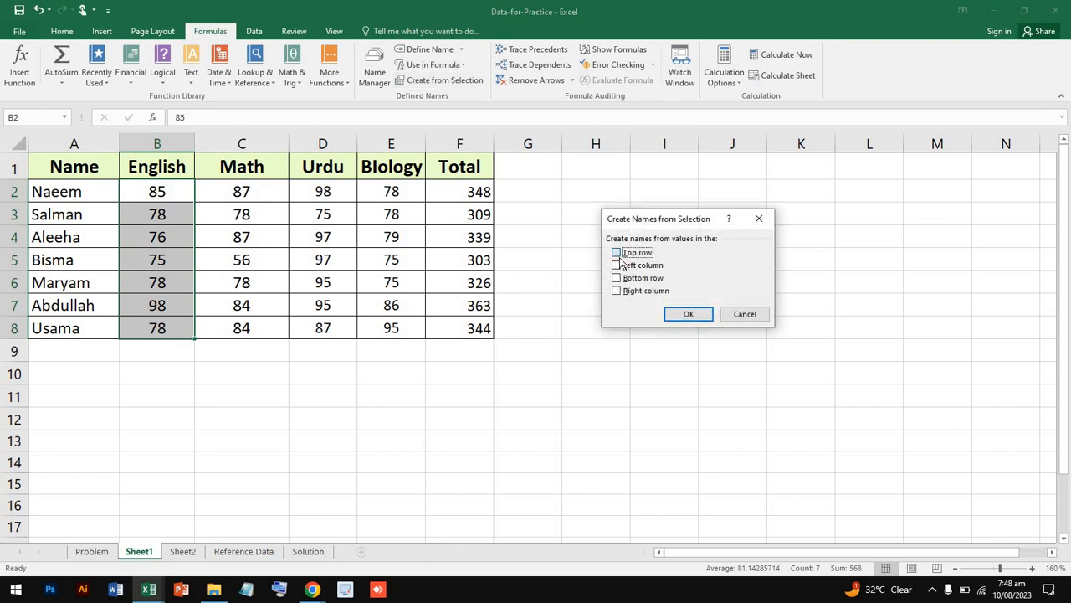
pyautogui.click(691, 313)
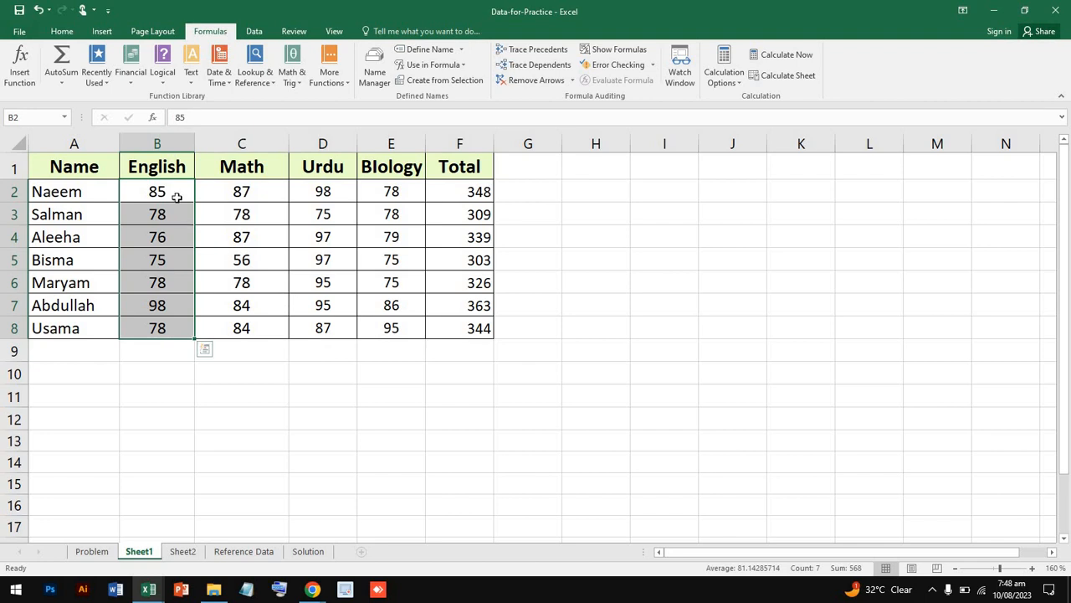
# Step: Try to create names from the English column including its header, B1:B8, using the left column instead of the top row
pyautogui.moveTo(170, 165); pyautogui.dragTo(172, 330)
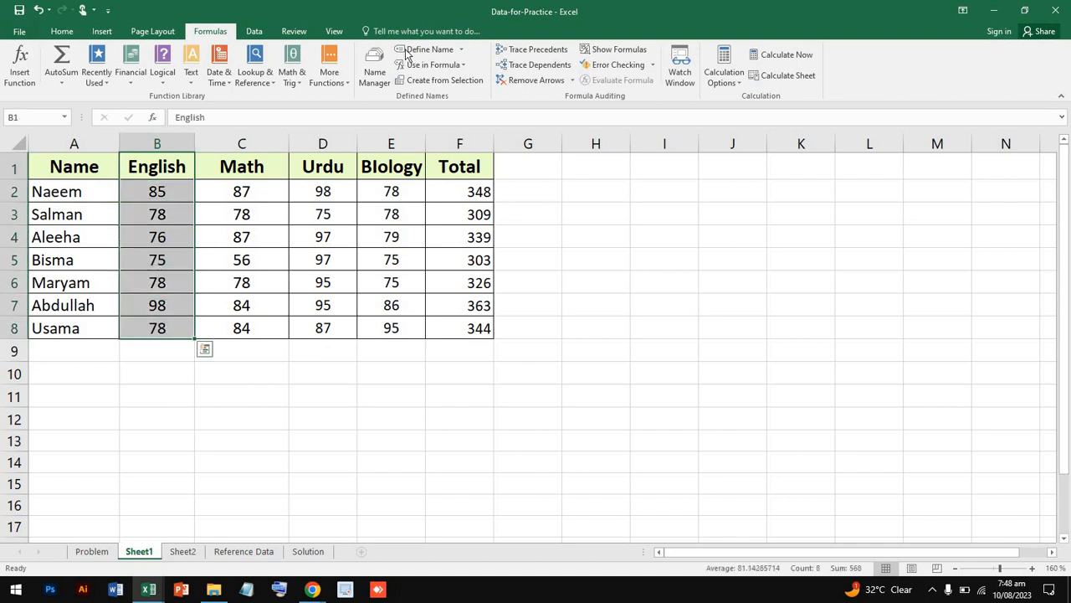
pyautogui.click(483, 78)
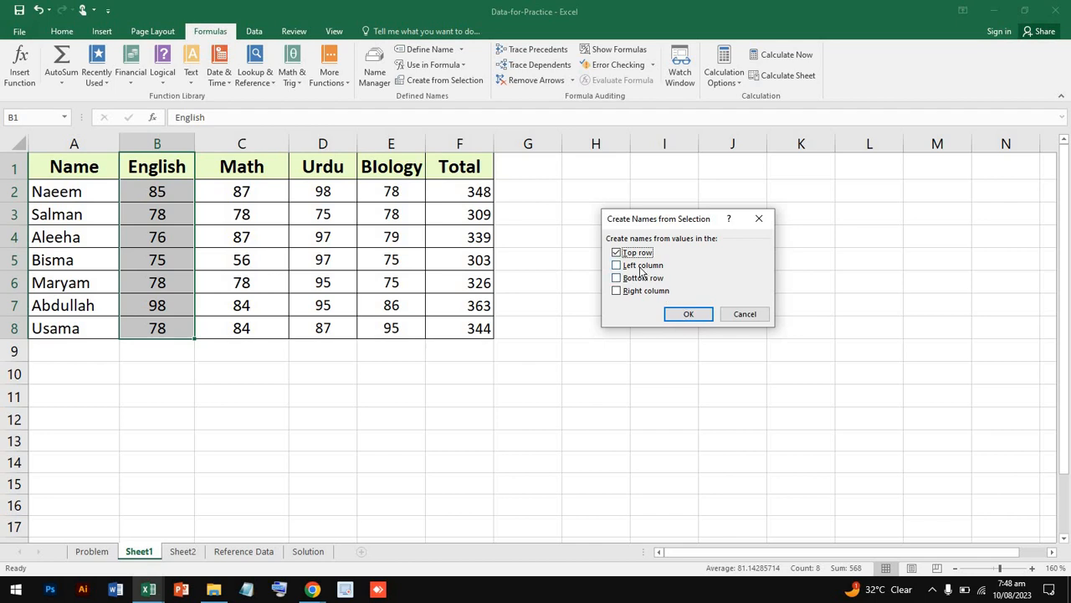
pyautogui.click(634, 267)
pyautogui.click(619, 253)
pyautogui.click(693, 318)
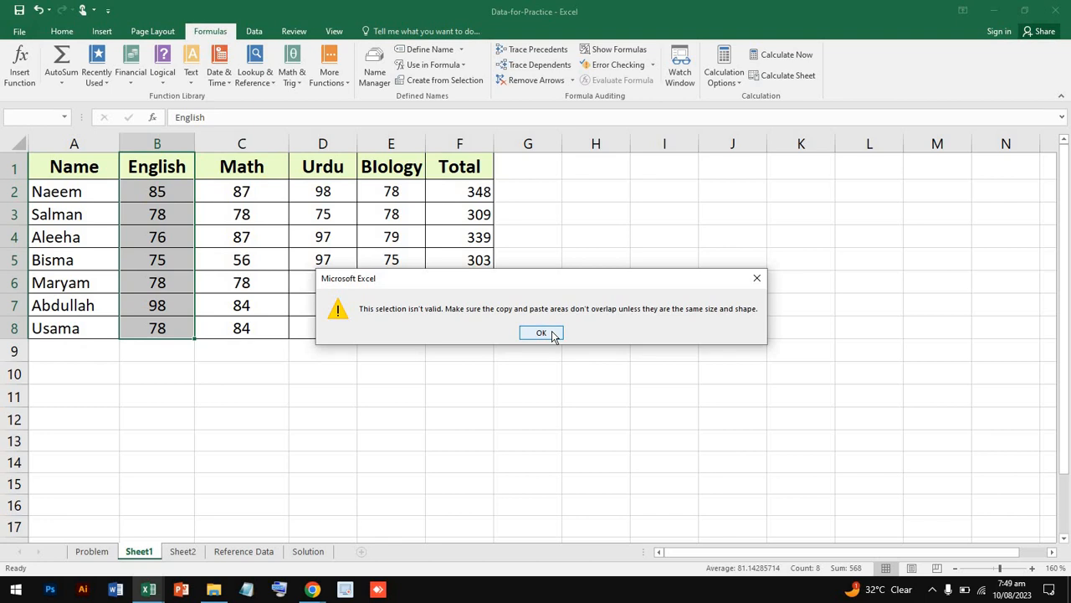
pyautogui.click(542, 332)
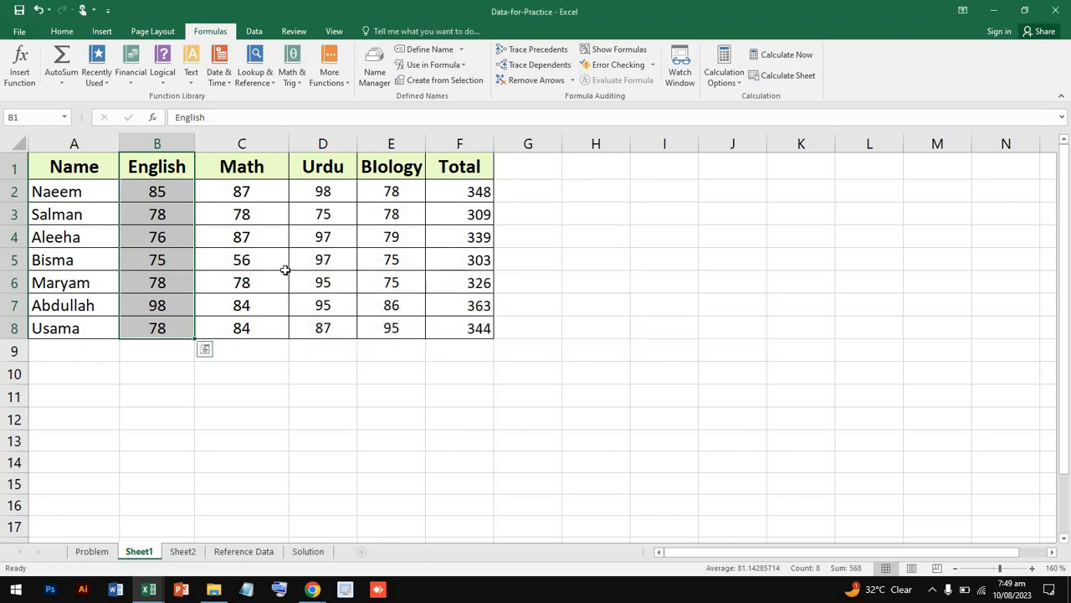
# Step: Try to create names from C5:D5 using the bottom row, and again with no option chosen
pyautogui.click(276, 269)
pyautogui.moveTo(276, 269)
pyautogui.mouseDown()
pyautogui.moveTo(287, 259)
pyautogui.moveTo(342, 259)
pyautogui.mouseUp()
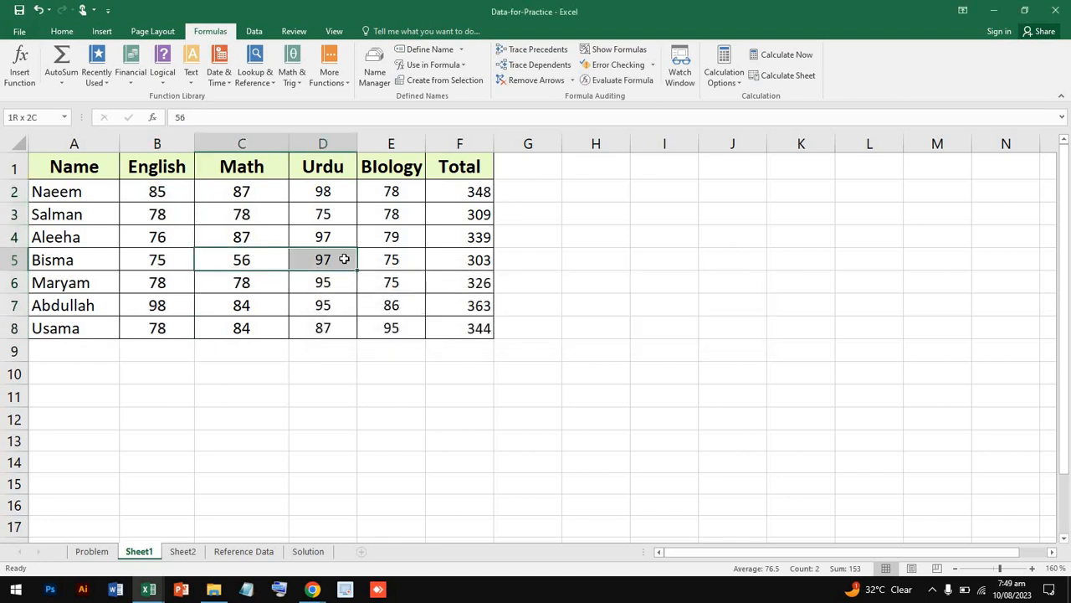
pyautogui.click(457, 82)
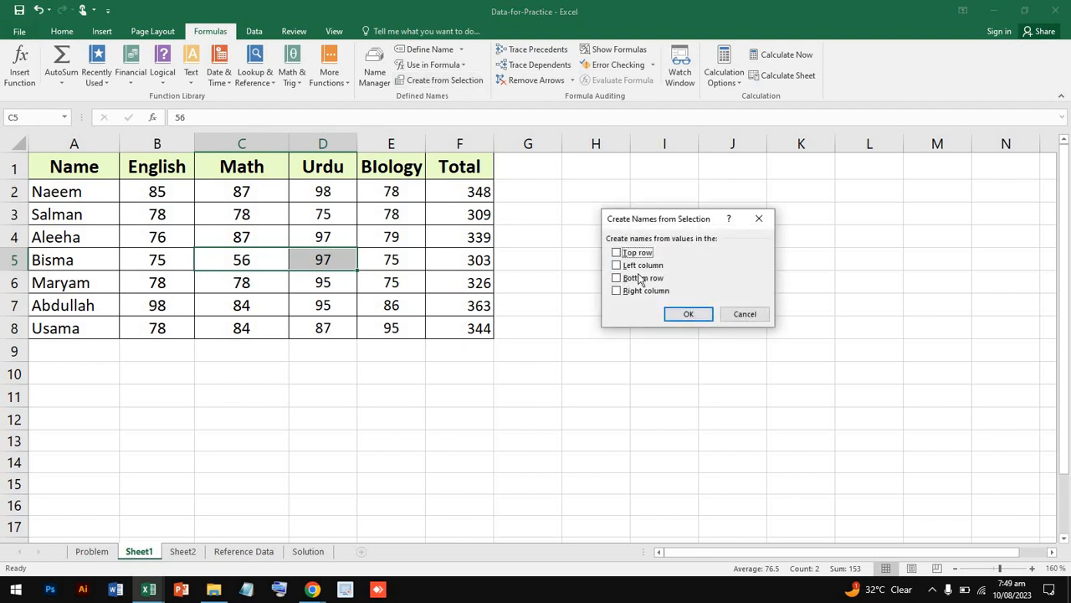
pyautogui.click(634, 282)
pyautogui.click(688, 314)
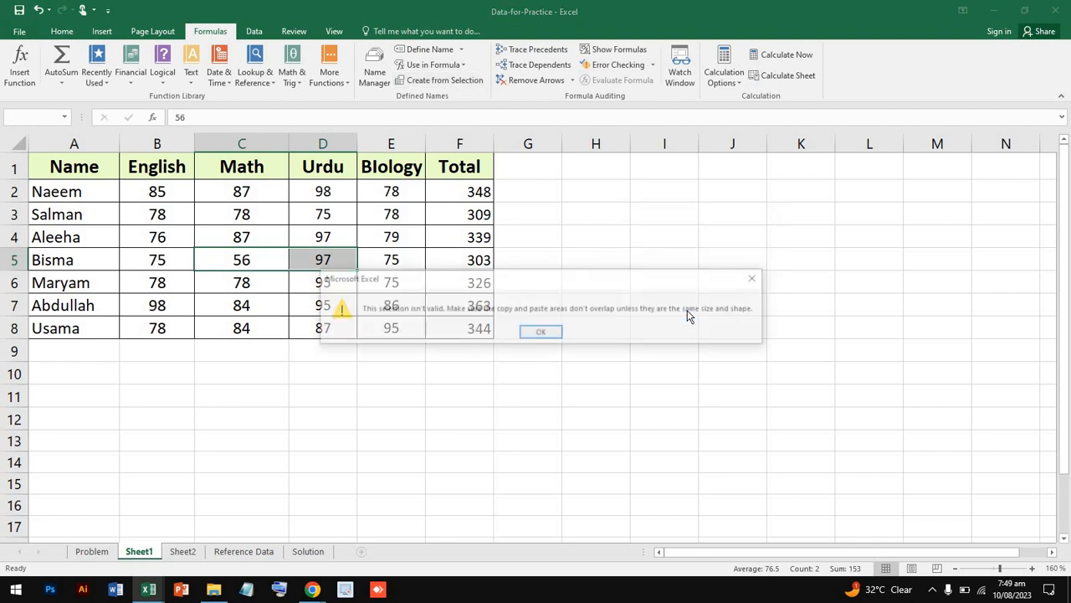
pyautogui.click(542, 333)
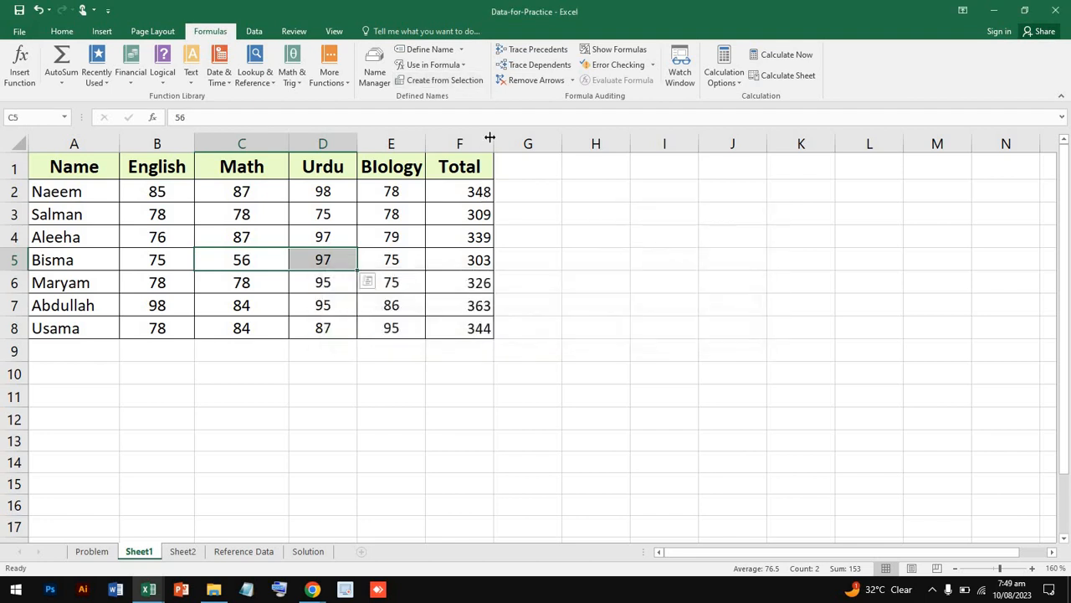
pyautogui.click(452, 80)
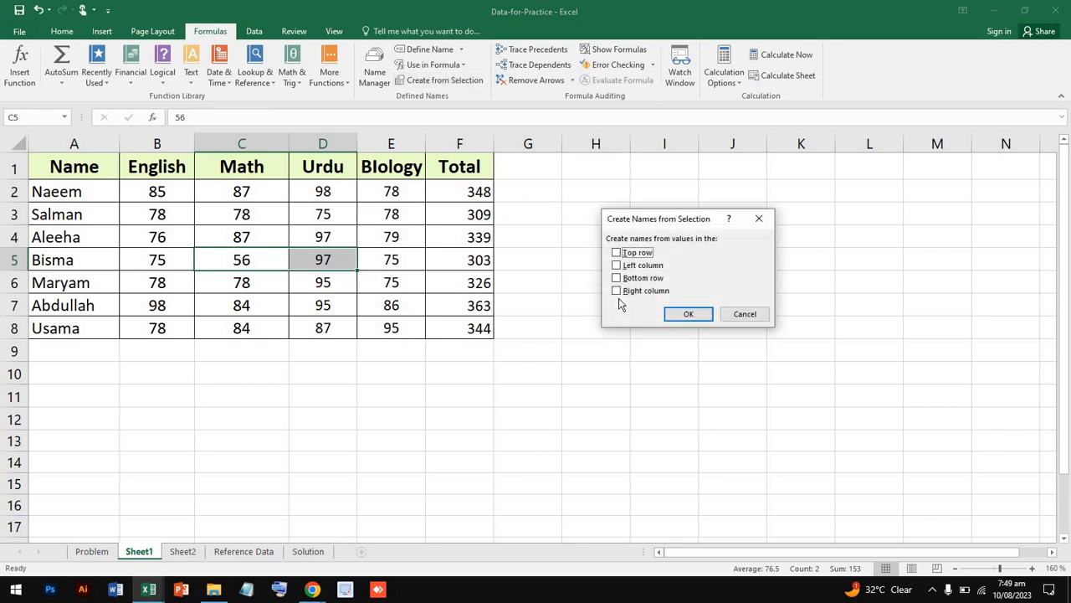
pyautogui.click(688, 314)
pyautogui.click(528, 191)
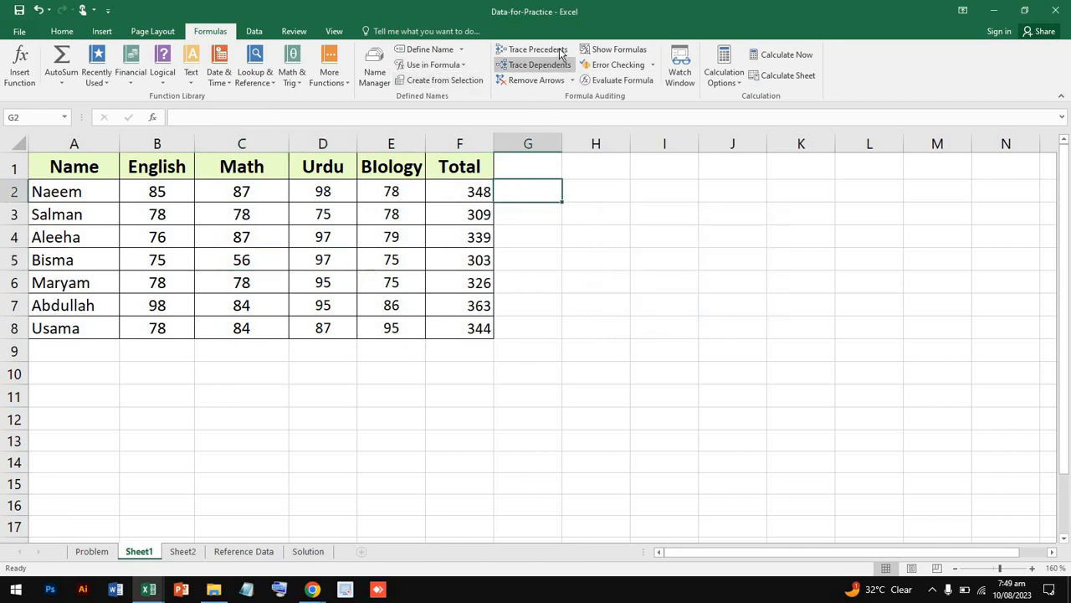
# Step: Review the SUM formulas behind the totals in F2, F3 and F4
pyautogui.click(467, 191)
pyautogui.keyDown('ctrl'); pyautogui.scroll(3, 447, 333); pyautogui.keyUp('ctrl')
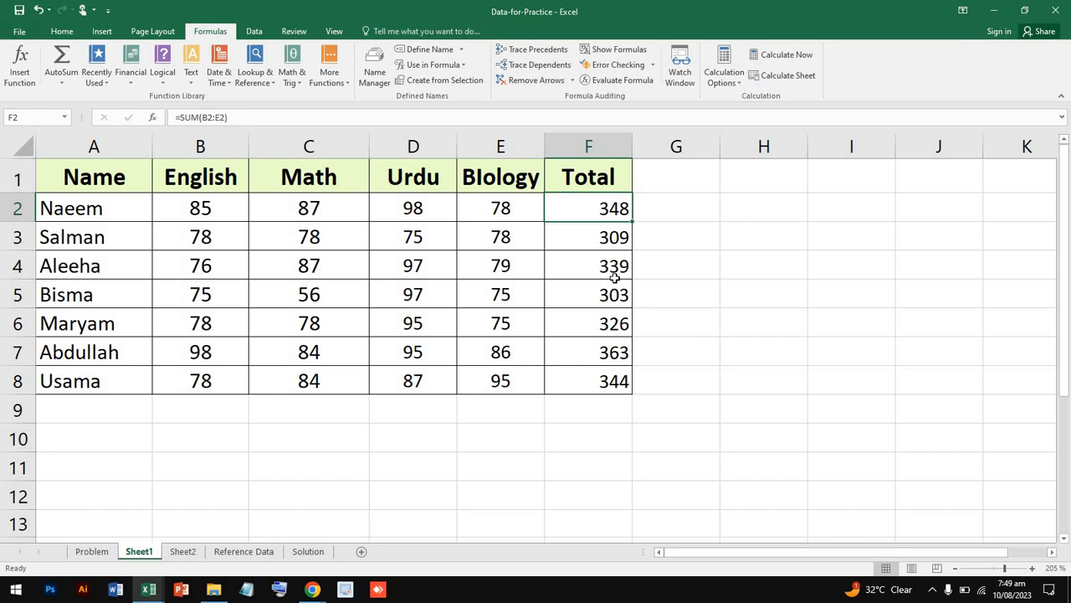
pyautogui.click(606, 238)
pyautogui.click(613, 267)
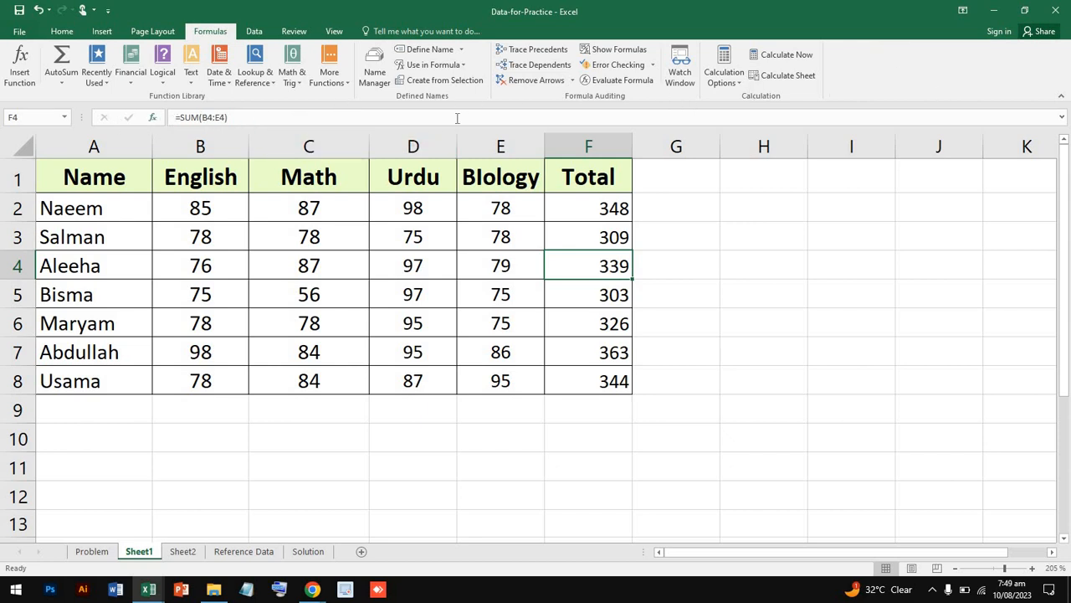
pyautogui.click(1063, 118)
pyautogui.click(1064, 119)
pyautogui.click(502, 327)
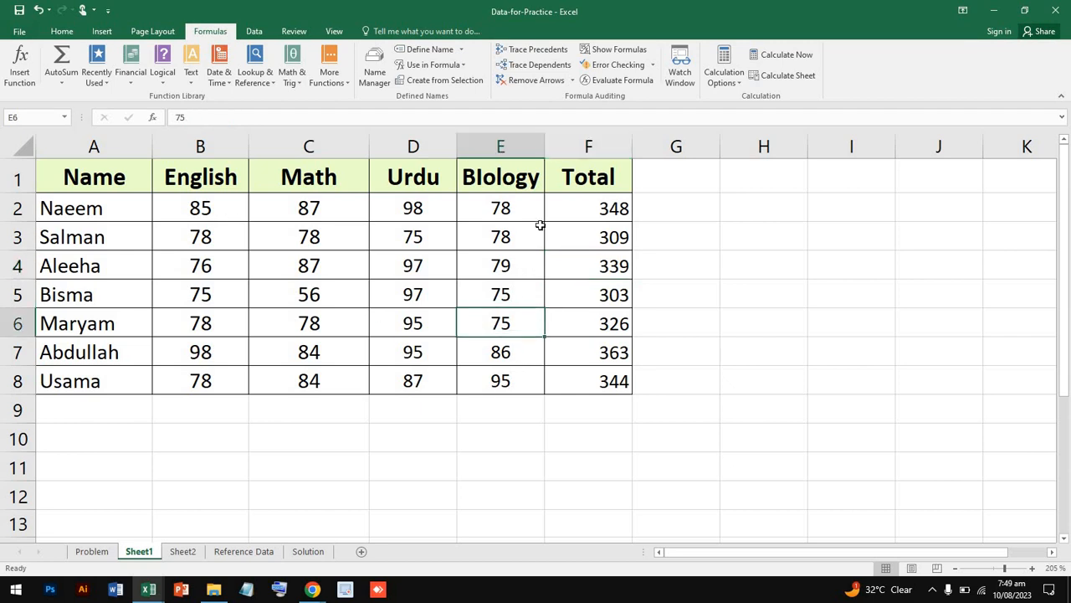
# Step: Trace the precedents of the total in F6 to show which marks feed it
pyautogui.click(617, 317)
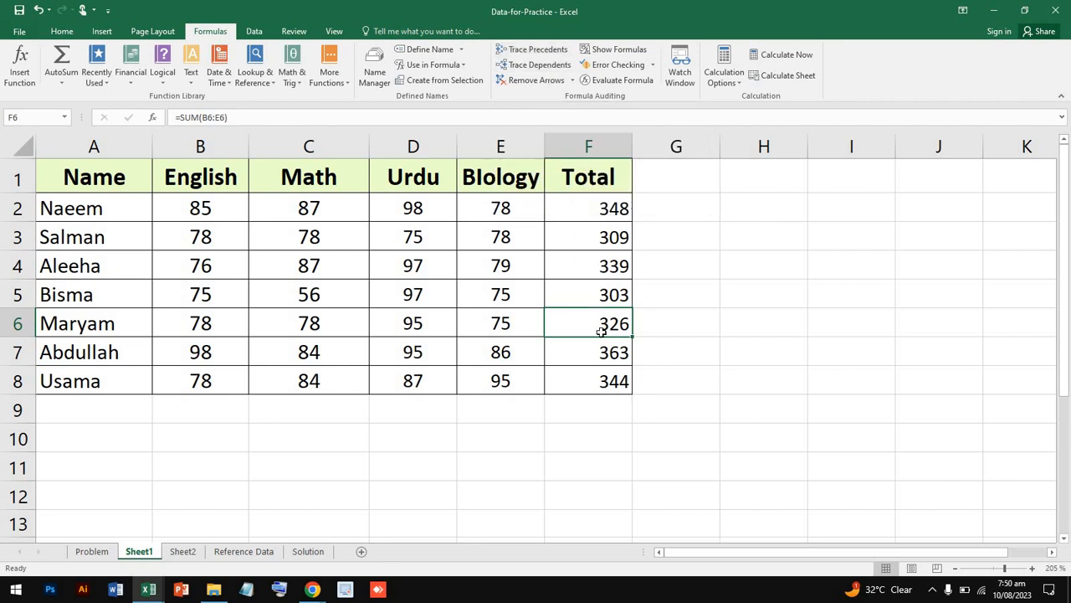
pyautogui.click(558, 50)
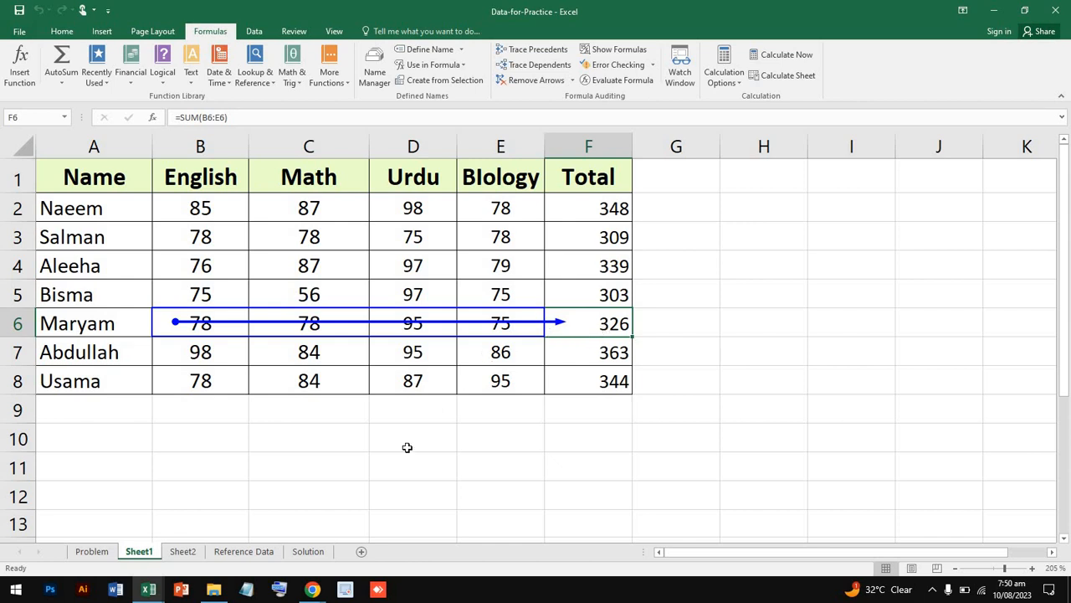
pyautogui.click(406, 447)
pyautogui.click(352, 444)
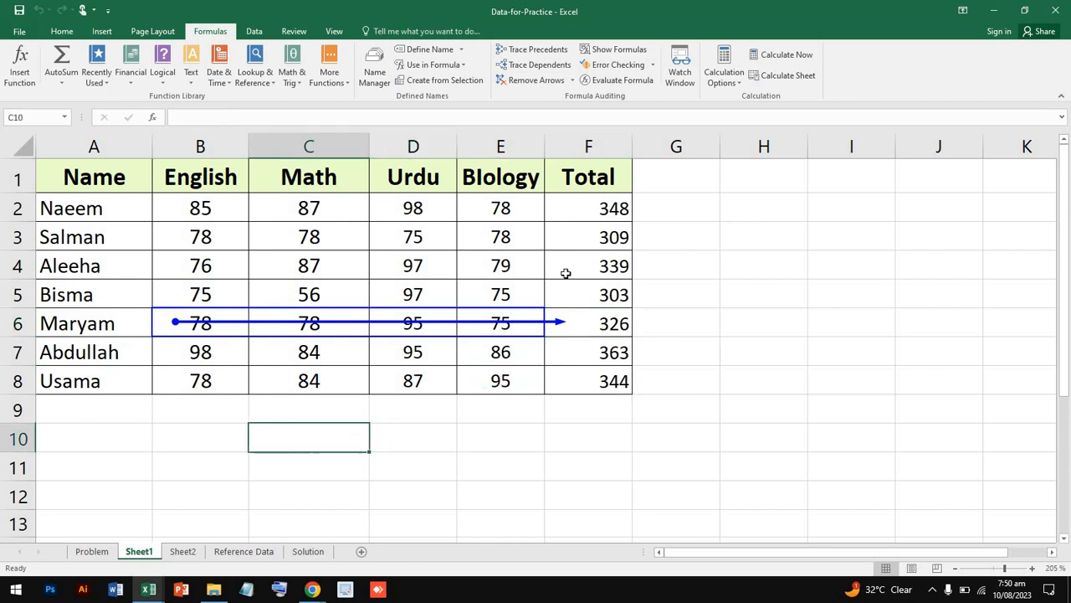
pyautogui.click(584, 325)
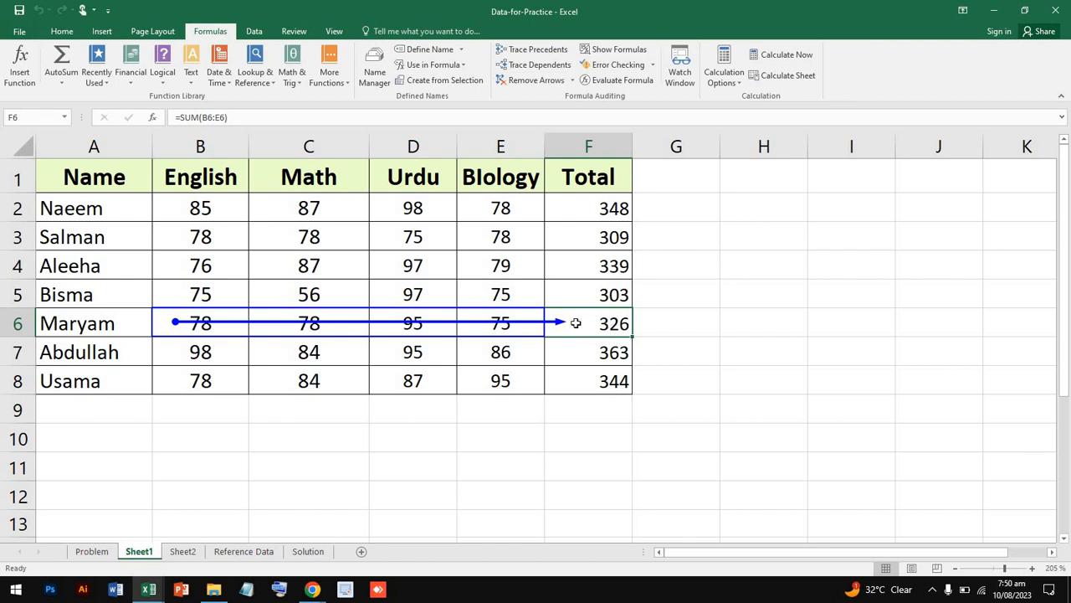
pyautogui.click(847, 439)
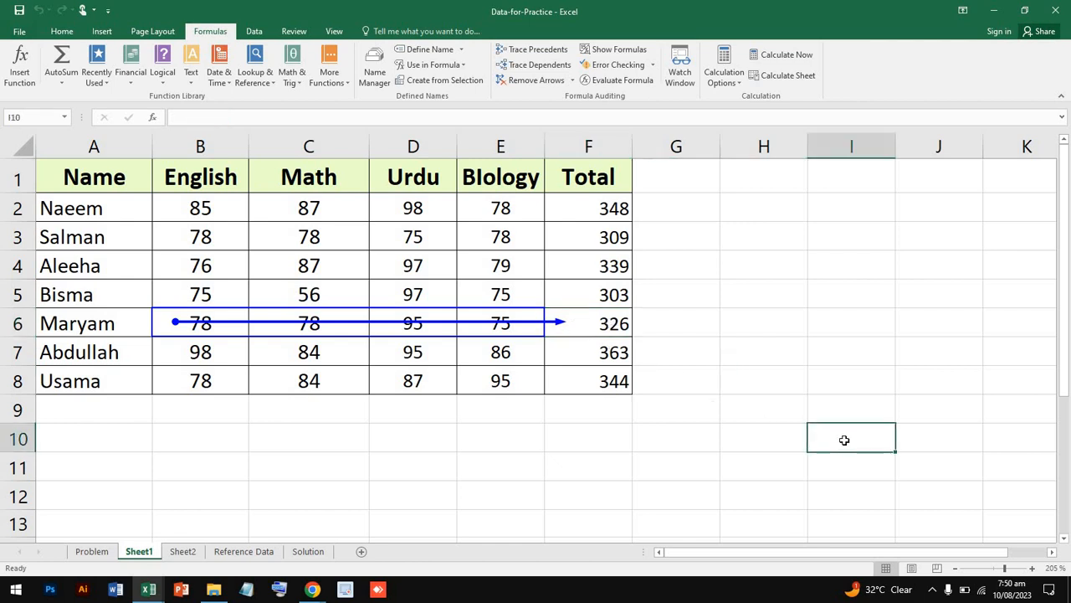
pyautogui.doubleClick(830, 443)
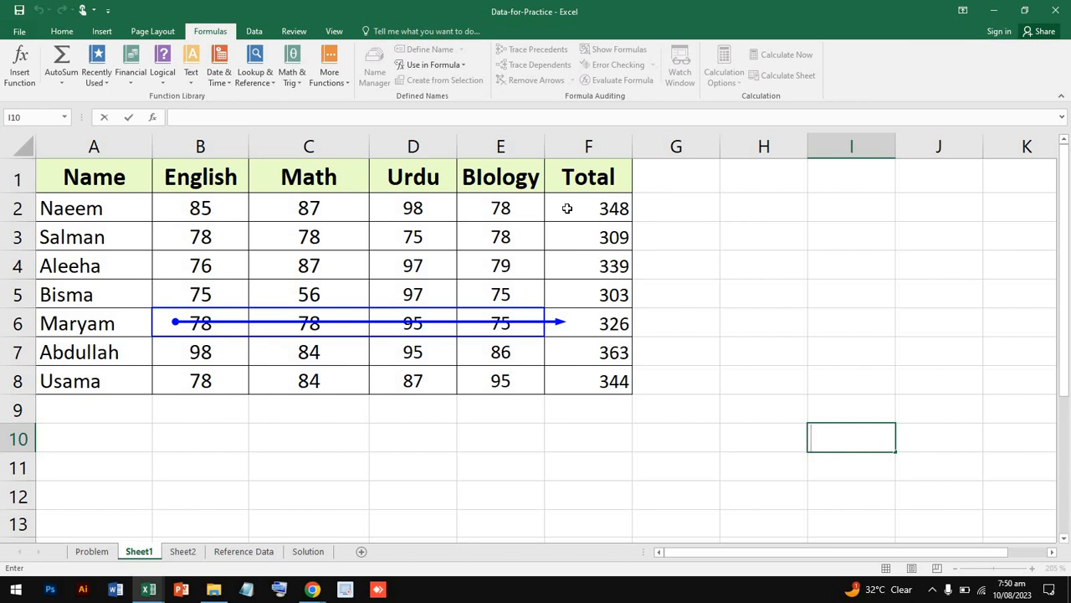
# Step: Try to trace precedents for the empty cell G3 and dismiss the message
pyautogui.click(667, 240)
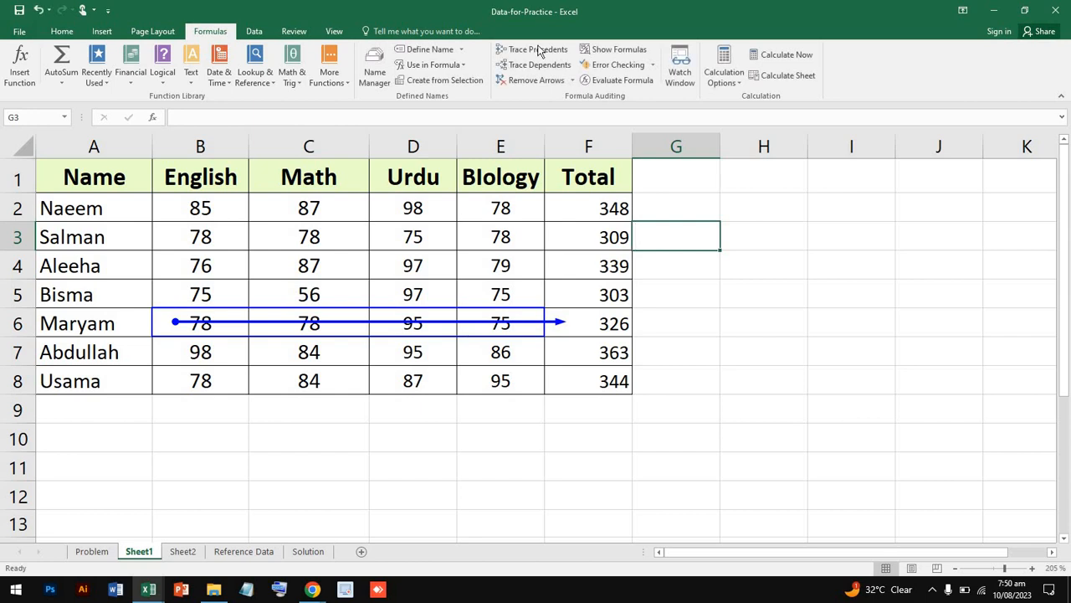
pyautogui.click(552, 51)
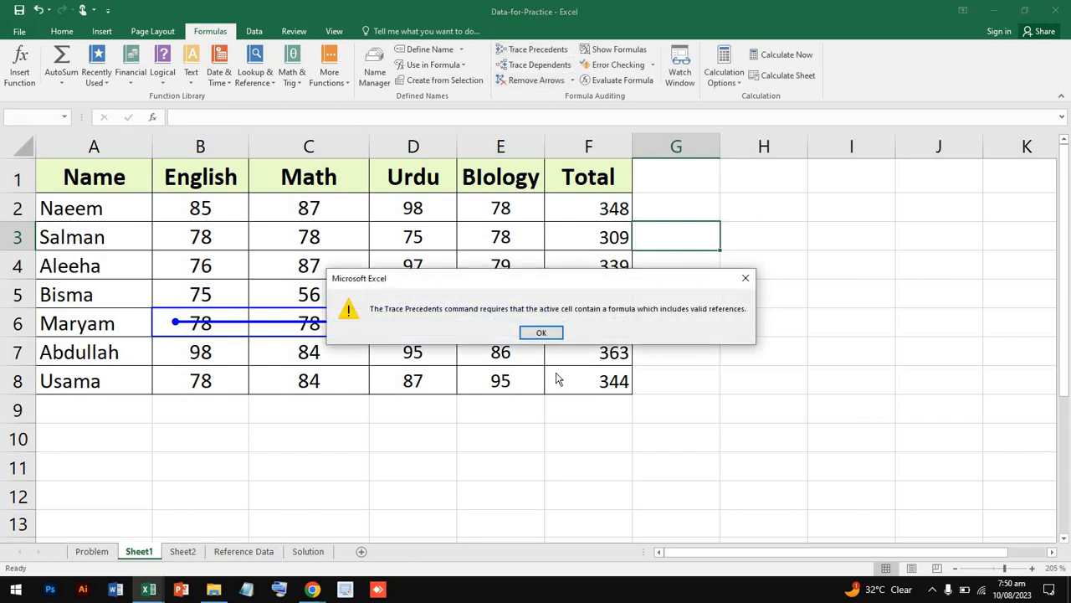
pyautogui.click(542, 334)
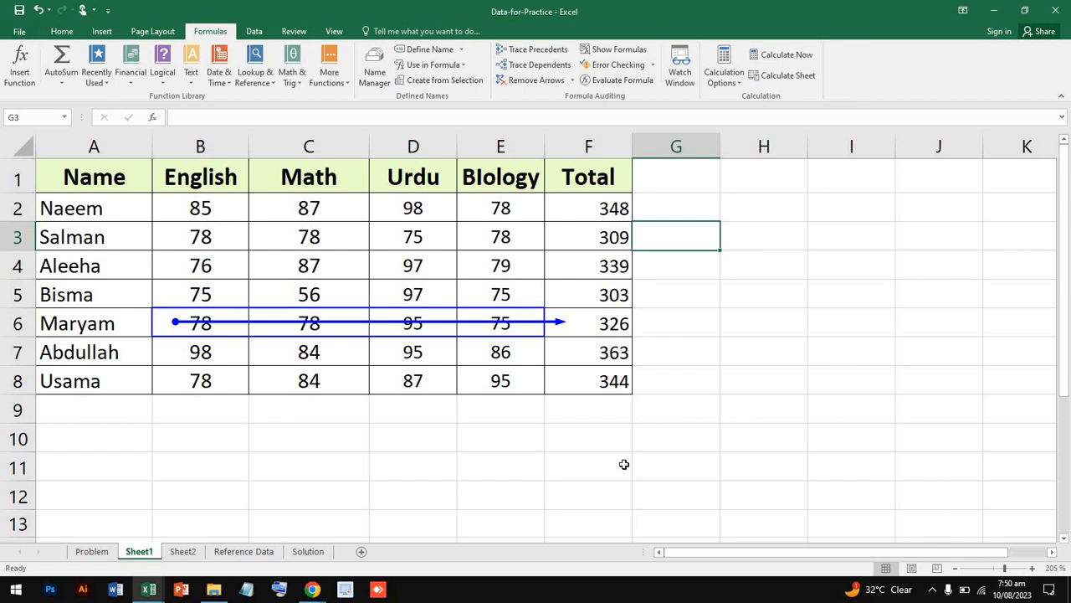
# Step: Copy the formula text =SUM(B6:E6) from inside F6, leaving the original formula in that cell
pyautogui.doubleClick(550, 330)
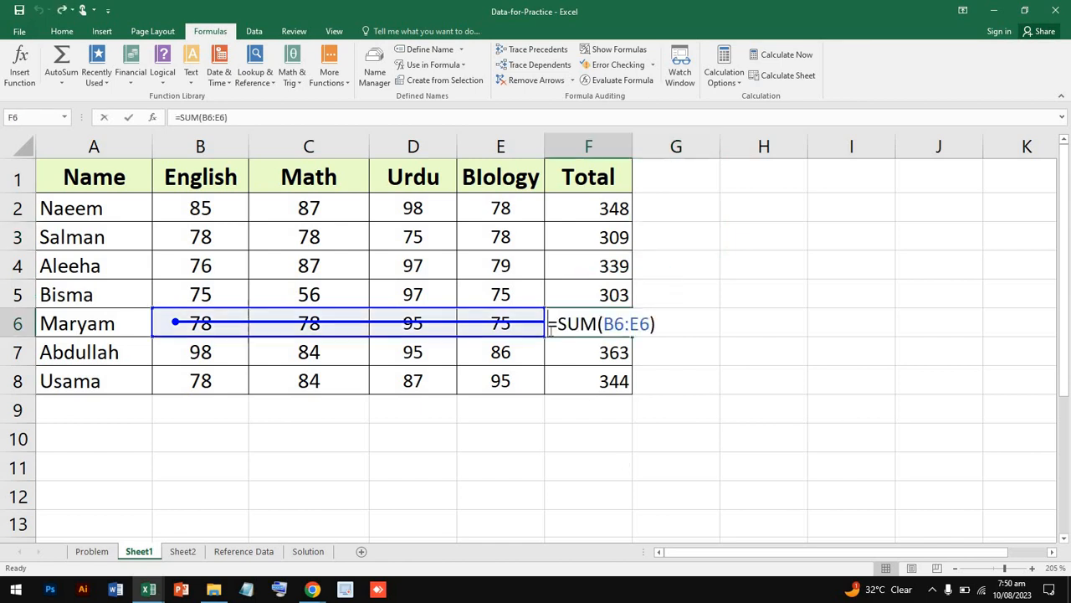
pyautogui.write('=')
pyautogui.click(725, 355)
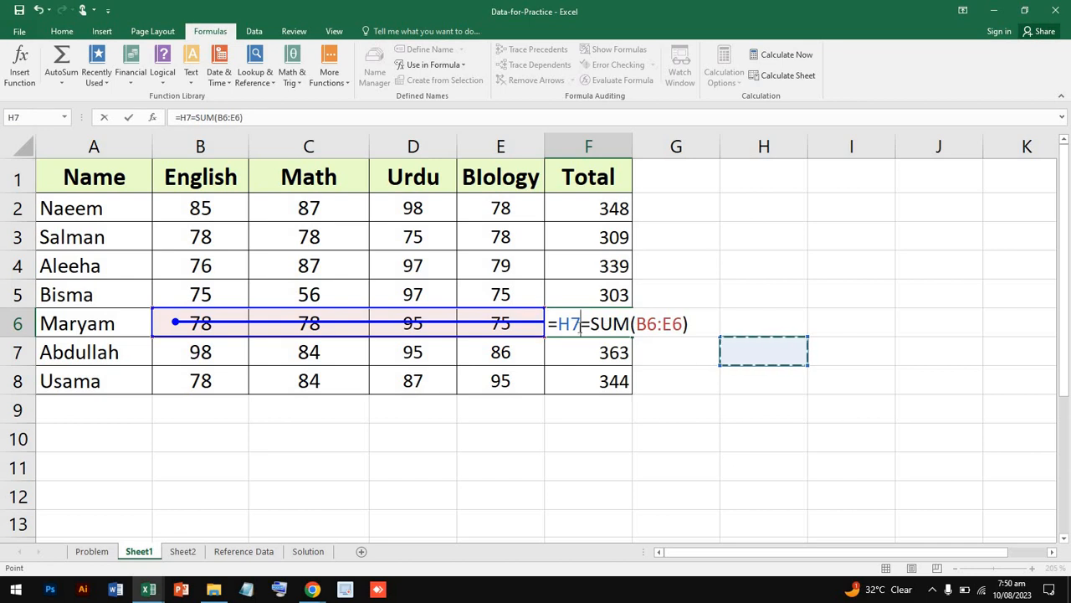
pyautogui.press('BackSpace')
pyautogui.press('BackSpace')
pyautogui.press('BackSpace')
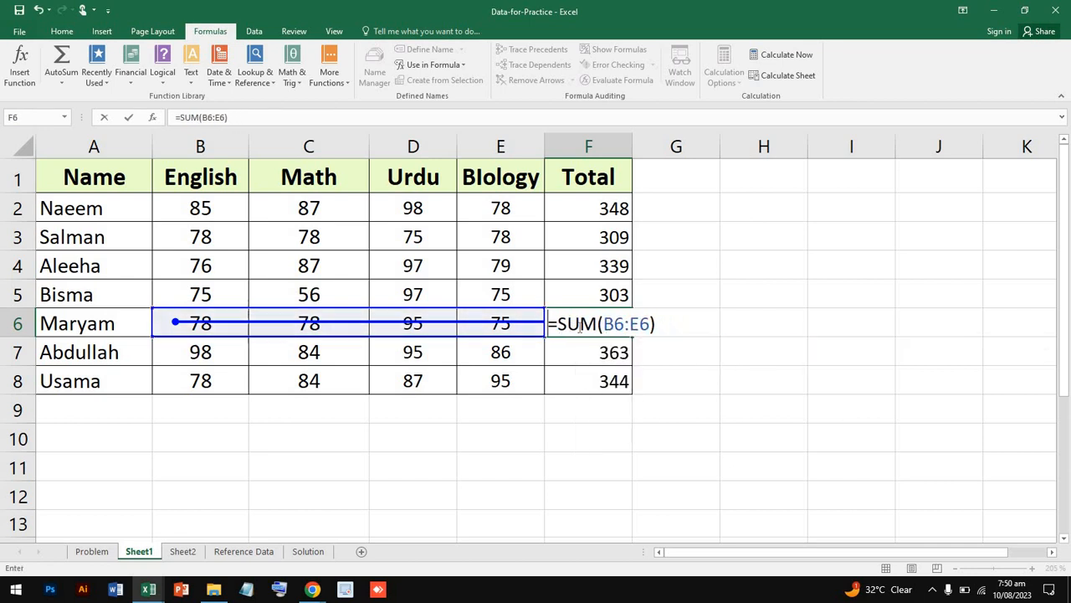
pyautogui.moveTo(656, 325); pyautogui.dragTo(544, 330)
pyautogui.hotkey('ctrl', 'c')
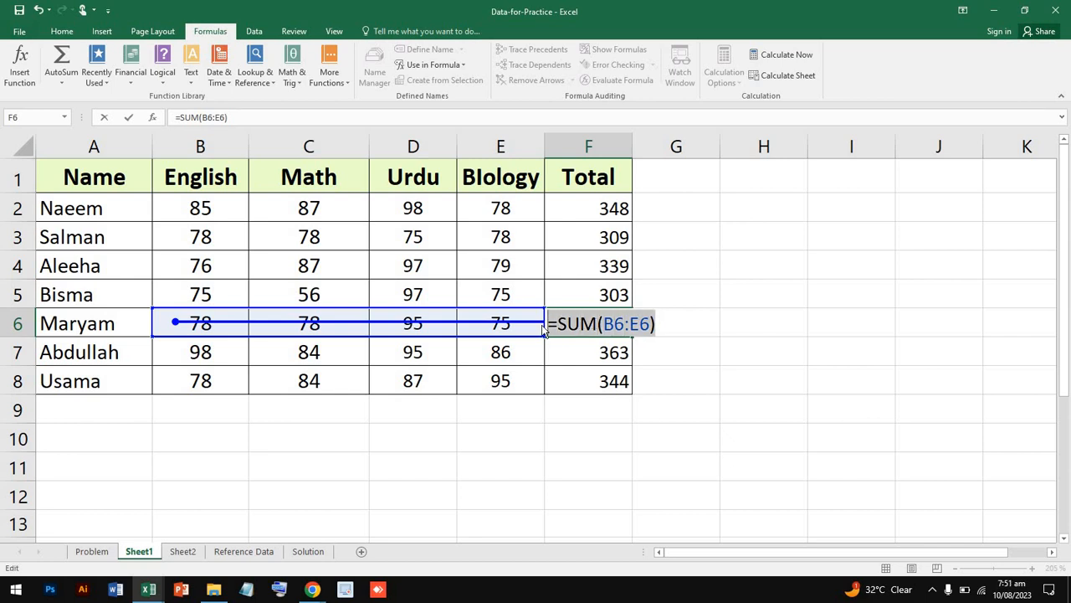
pyautogui.click(820, 447)
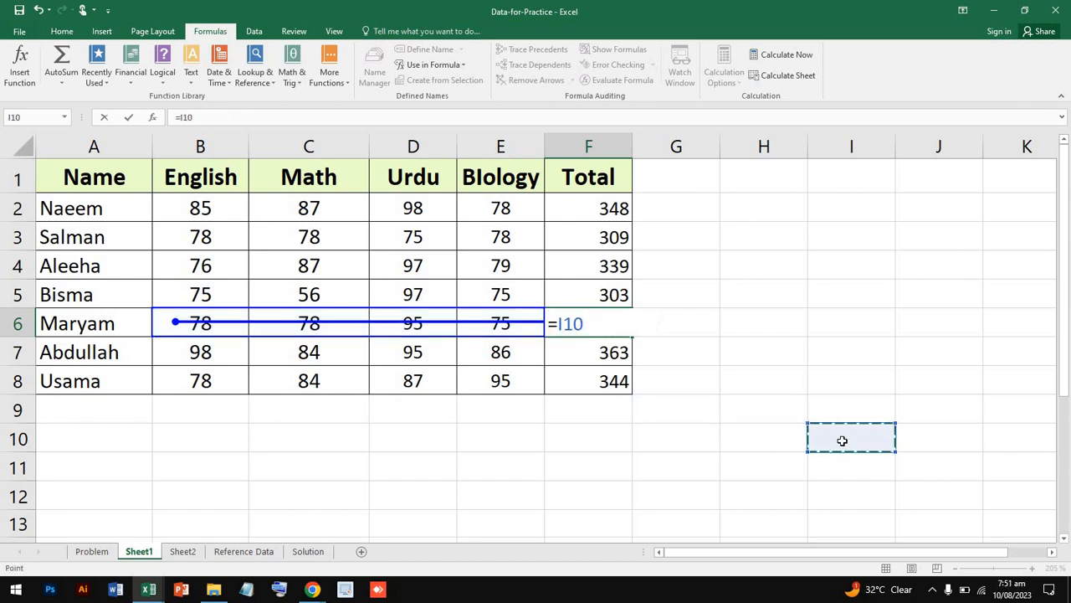
pyautogui.press('BackSpace')
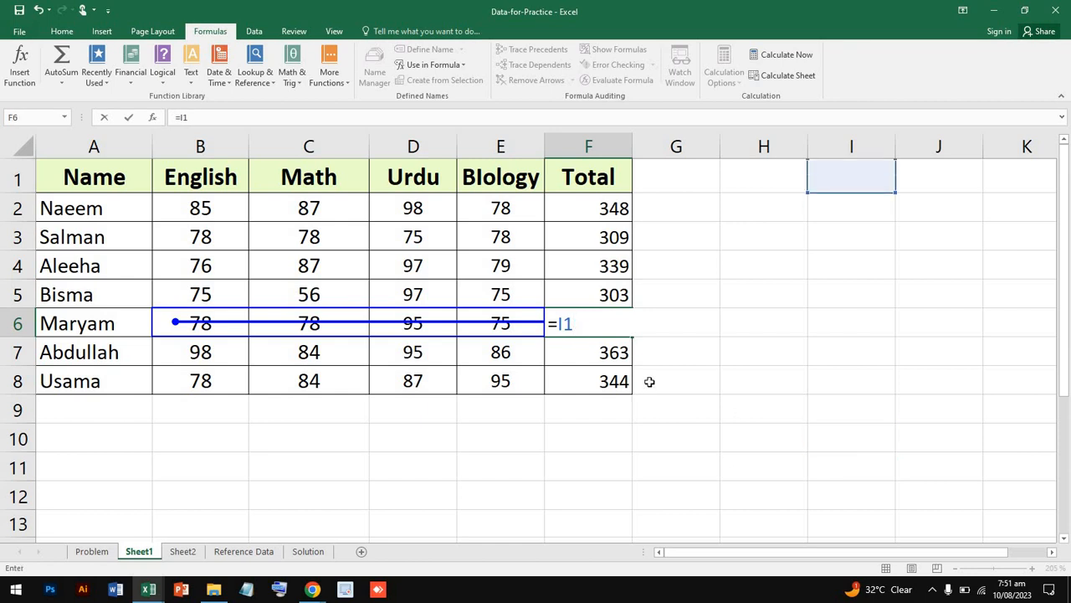
pyautogui.hotkey('ctrl', 'z')
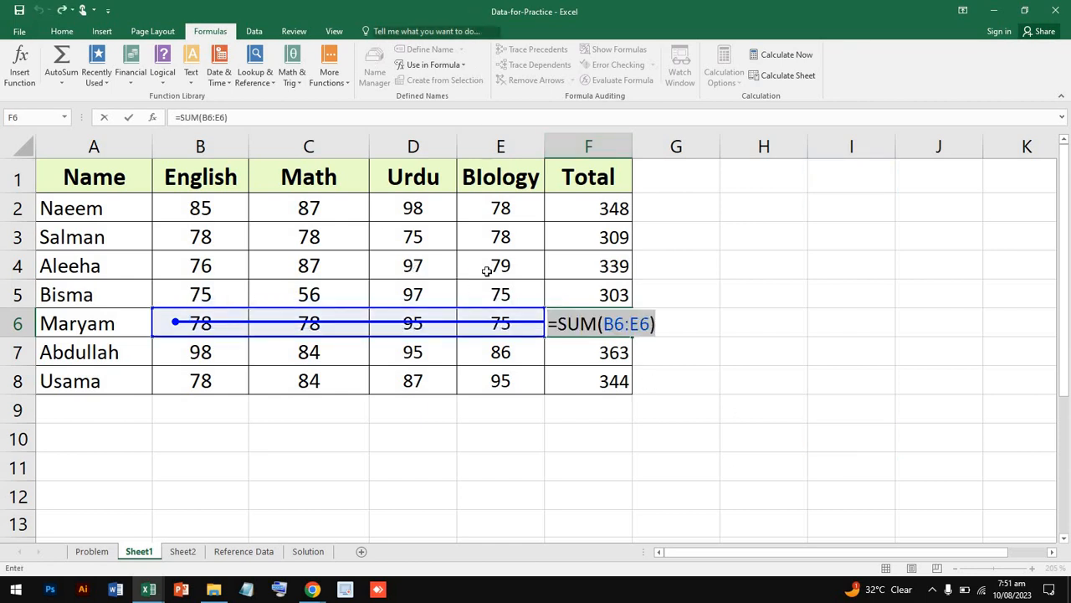
pyautogui.press('Return')
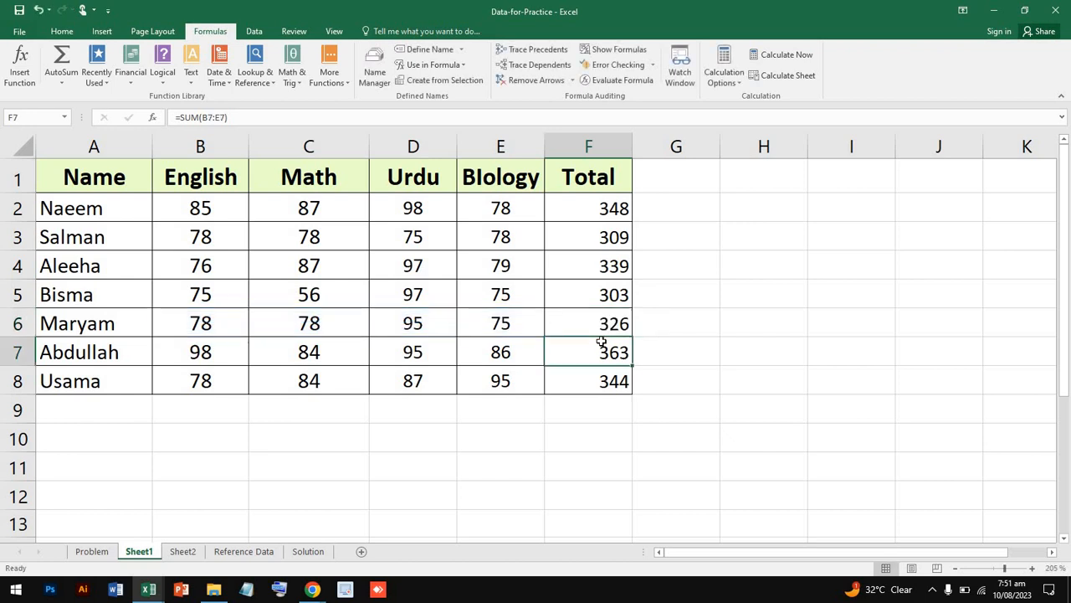
# Step: Paste the copied formula =SUM(B6:E6) into J10 and trace that cell's precedents
pyautogui.click(707, 372)
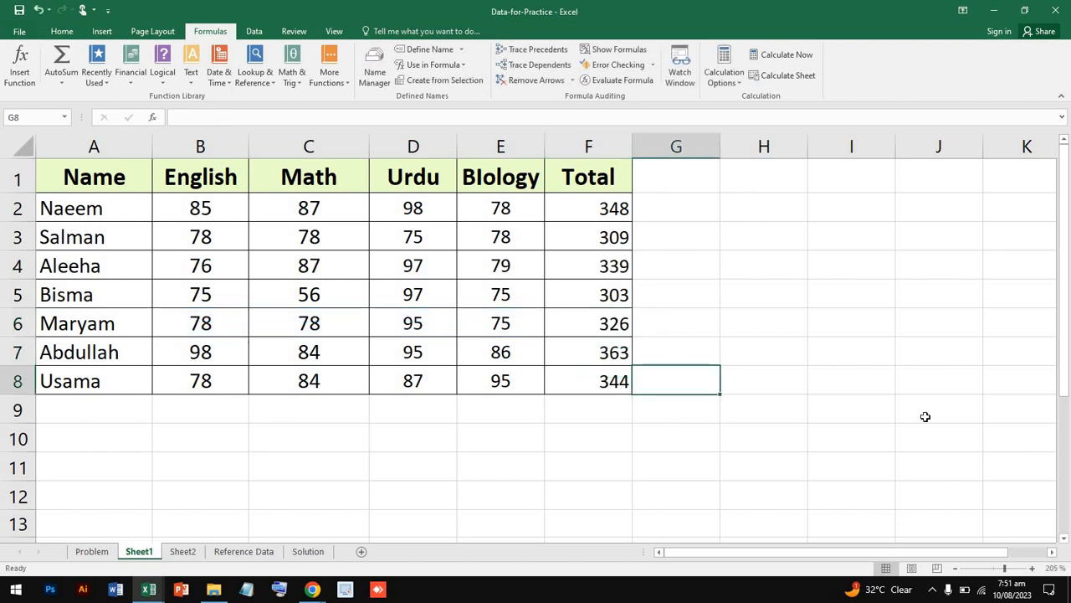
pyautogui.click(917, 438)
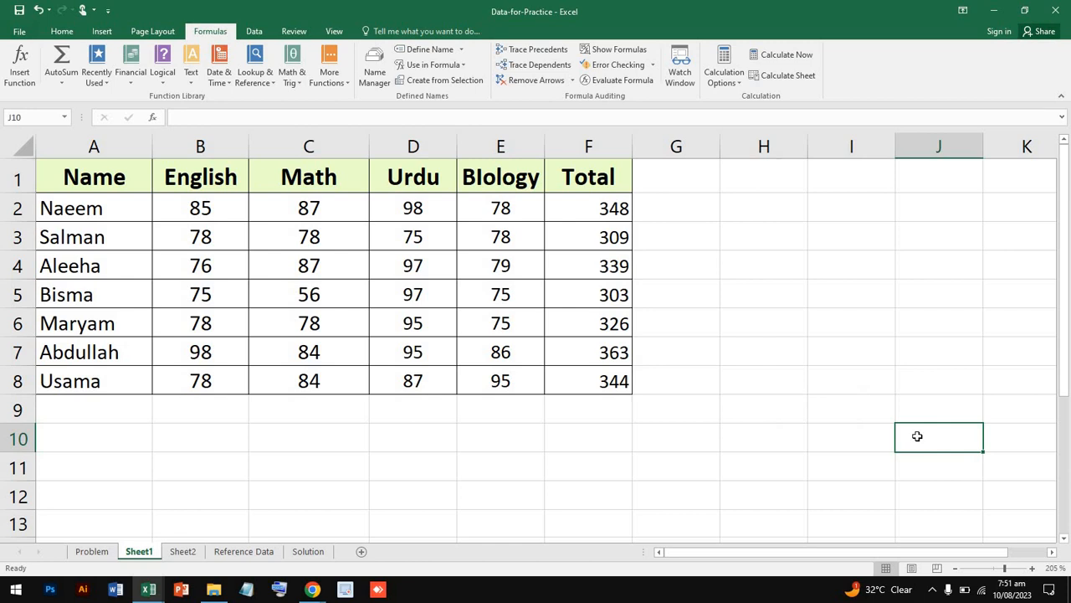
pyautogui.hotkey('ctrl', 'v')
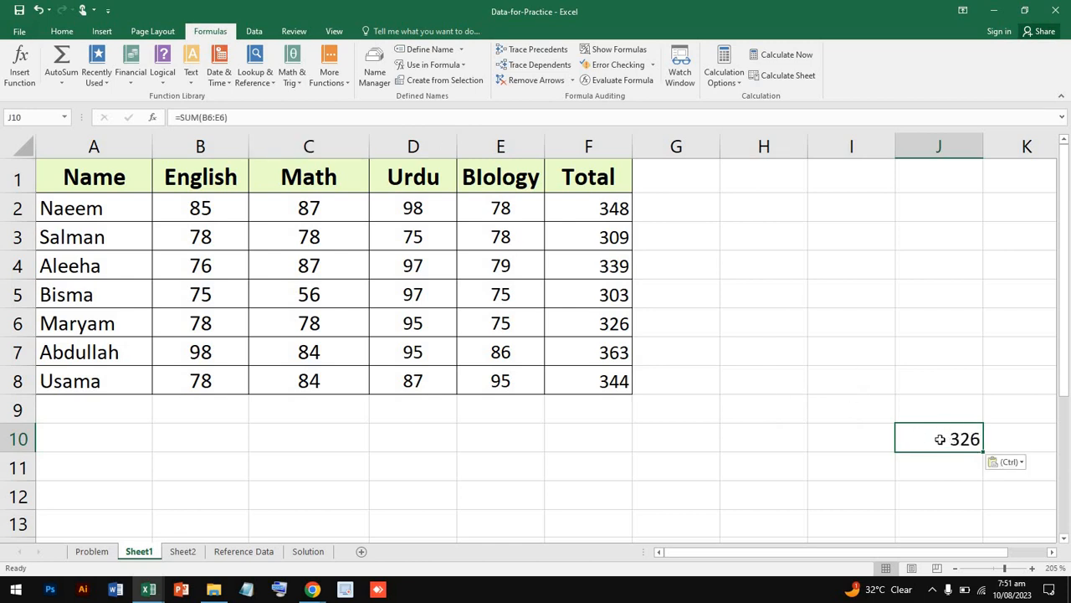
pyautogui.click(539, 52)
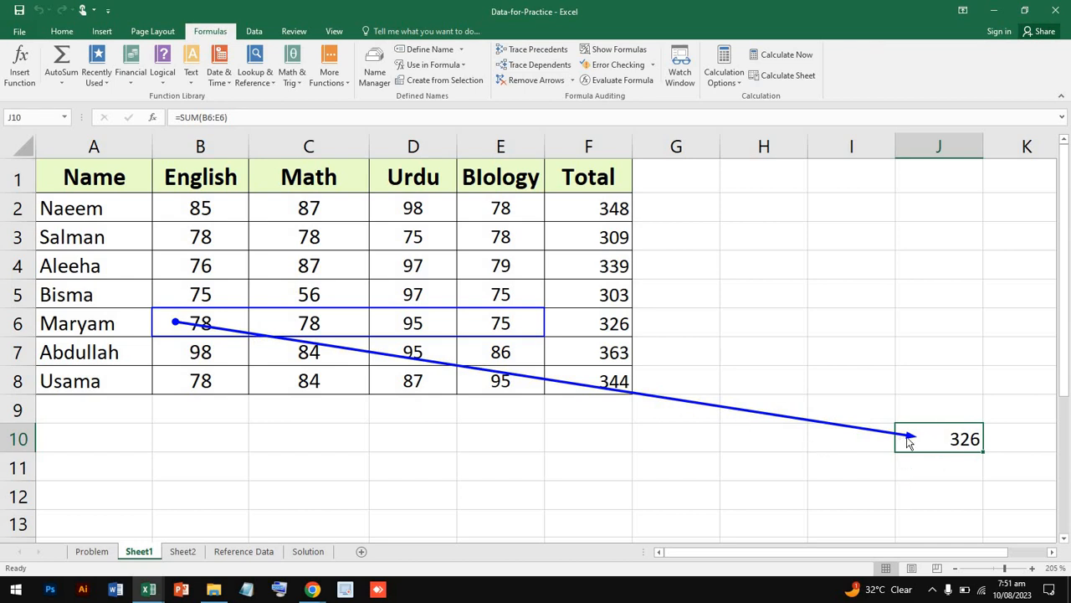
pyautogui.doubleClick(729, 295)
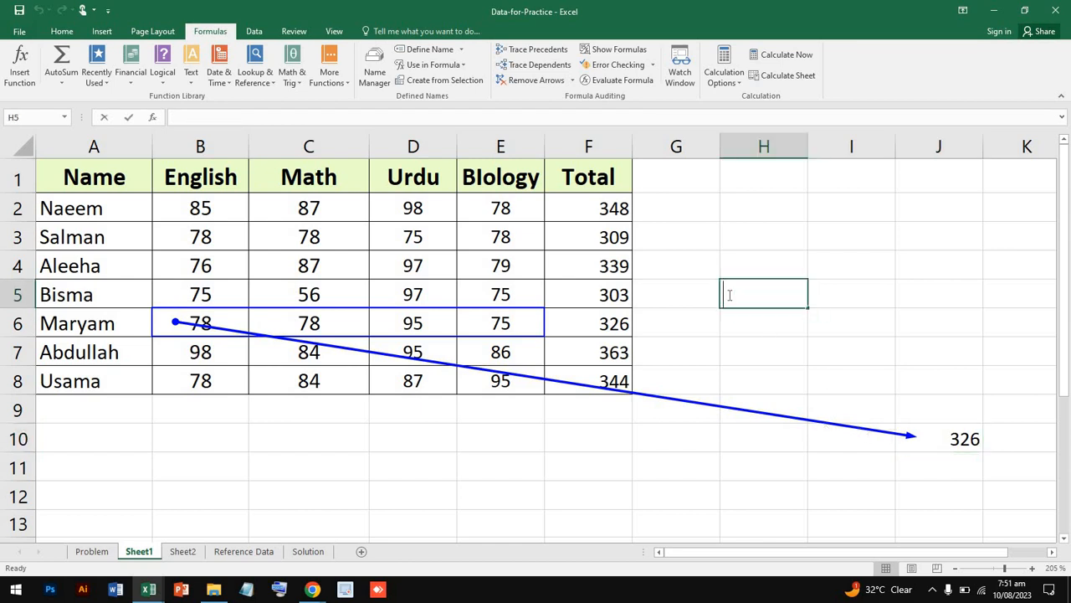
pyautogui.click(946, 445)
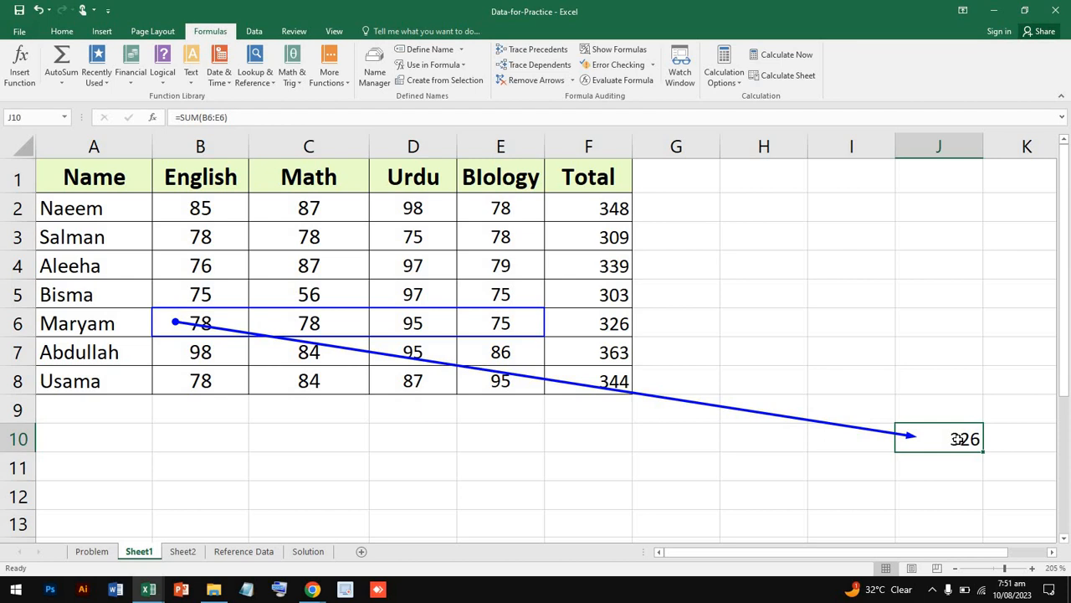
pyautogui.press('Return')
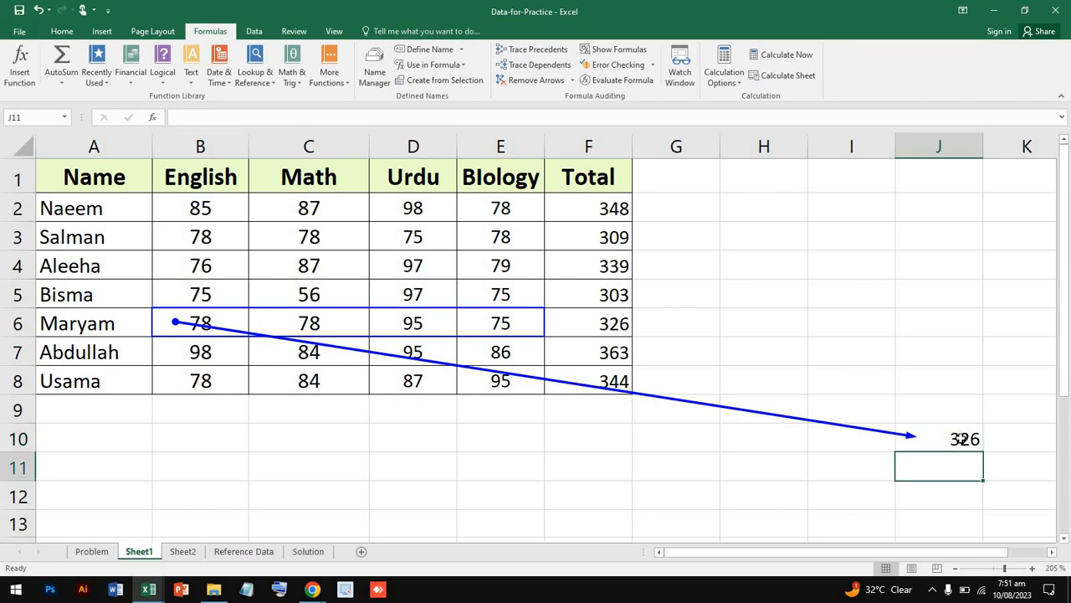
# Step: Re-enter the formula in J10 to clear its tracer arrow, and delete the cell's content
pyautogui.doubleClick(960, 439)
pyautogui.press('Return')
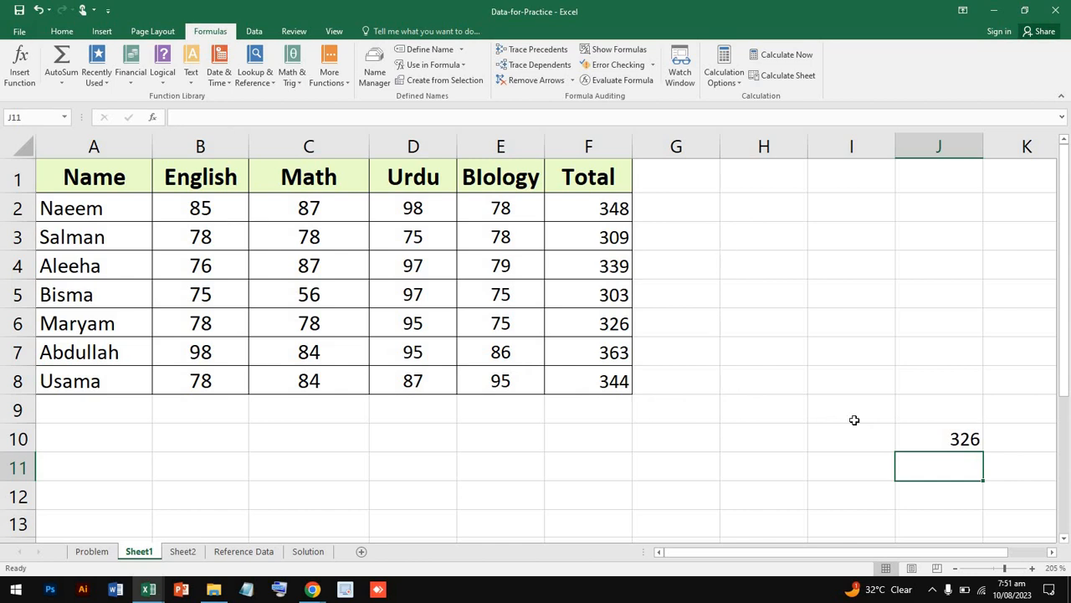
pyautogui.click(942, 445)
pyautogui.press('Delete')
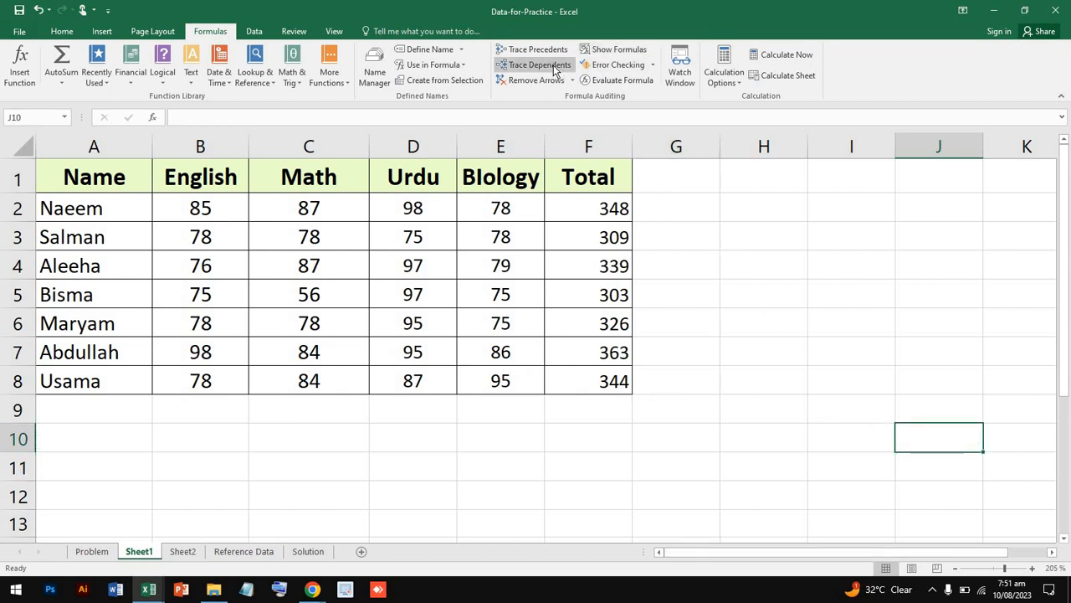
pyautogui.click(759, 300)
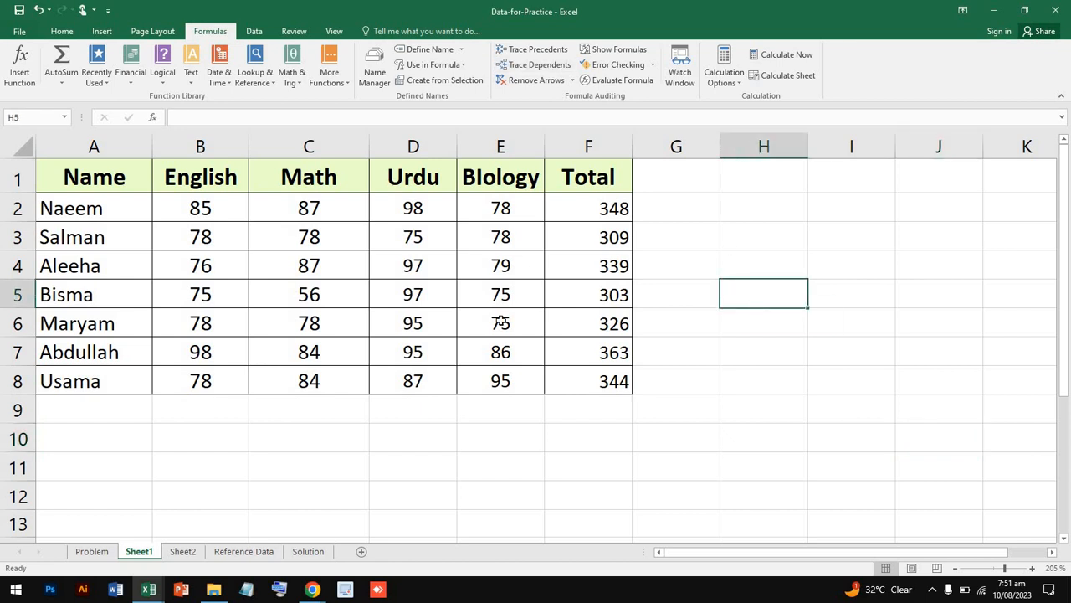
pyautogui.click(408, 297)
pyautogui.click(569, 309)
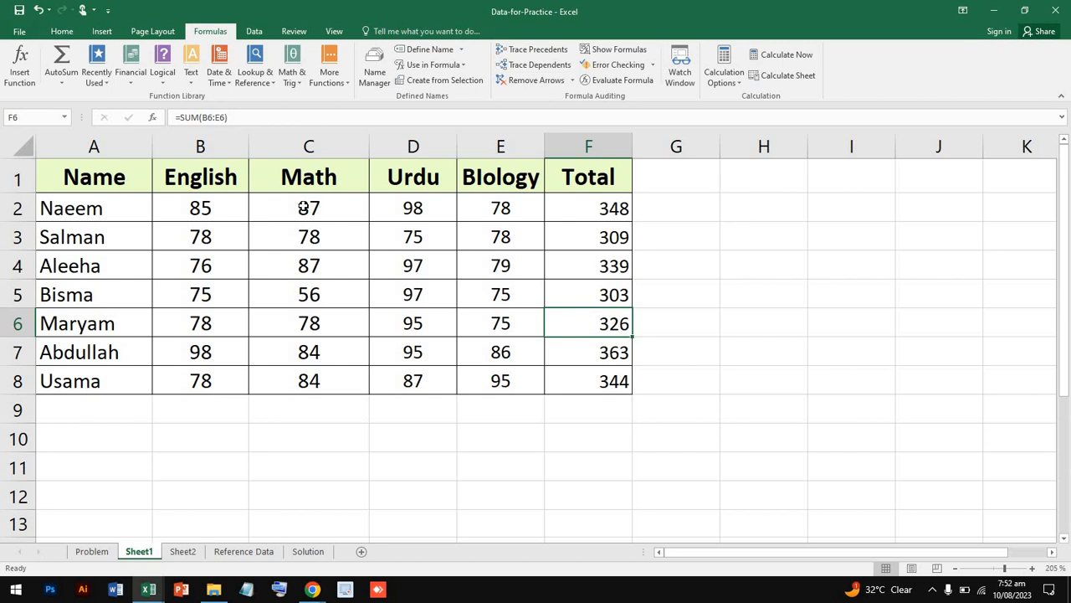
pyautogui.moveTo(303, 207); pyautogui.dragTo(306, 327)
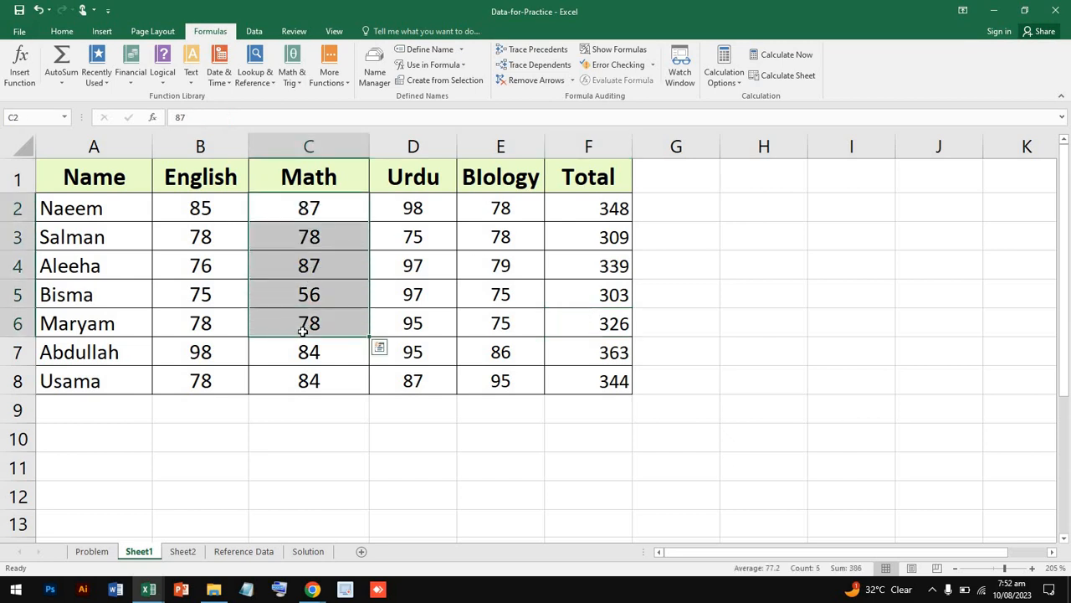
# Step: Enter a SUM formula in C10, below the marks table, that adds the range C2:D4
pyautogui.click(312, 452)
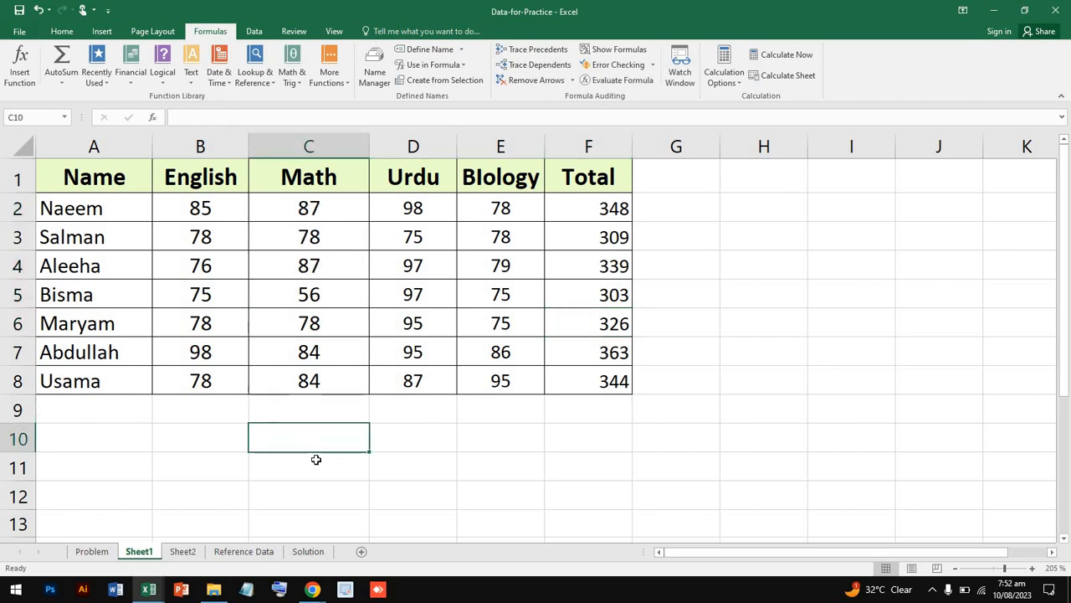
pyautogui.doubleClick(294, 444)
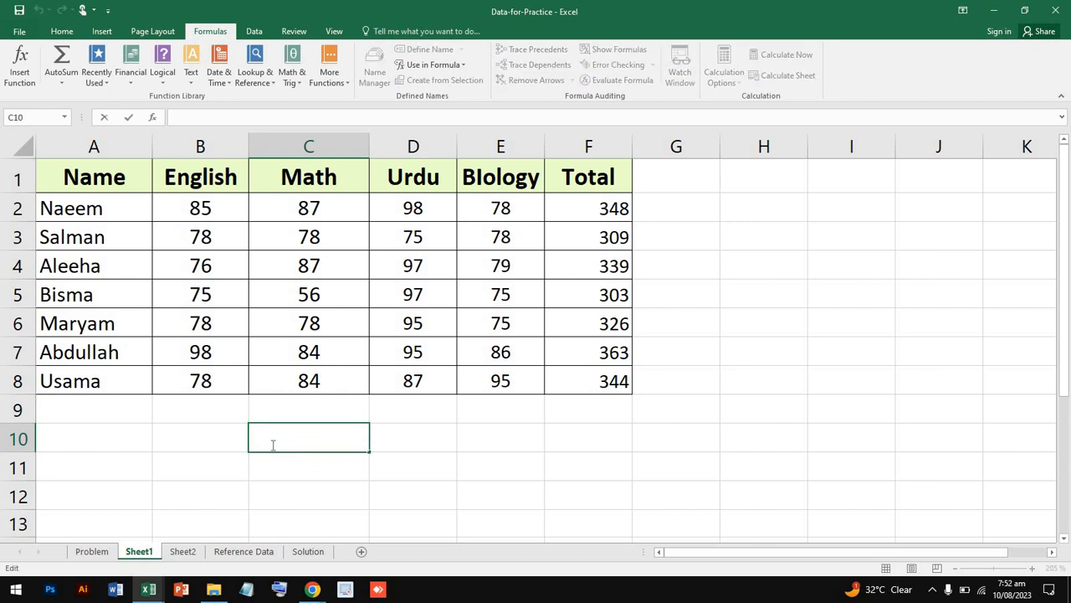
pyautogui.write('=sum')
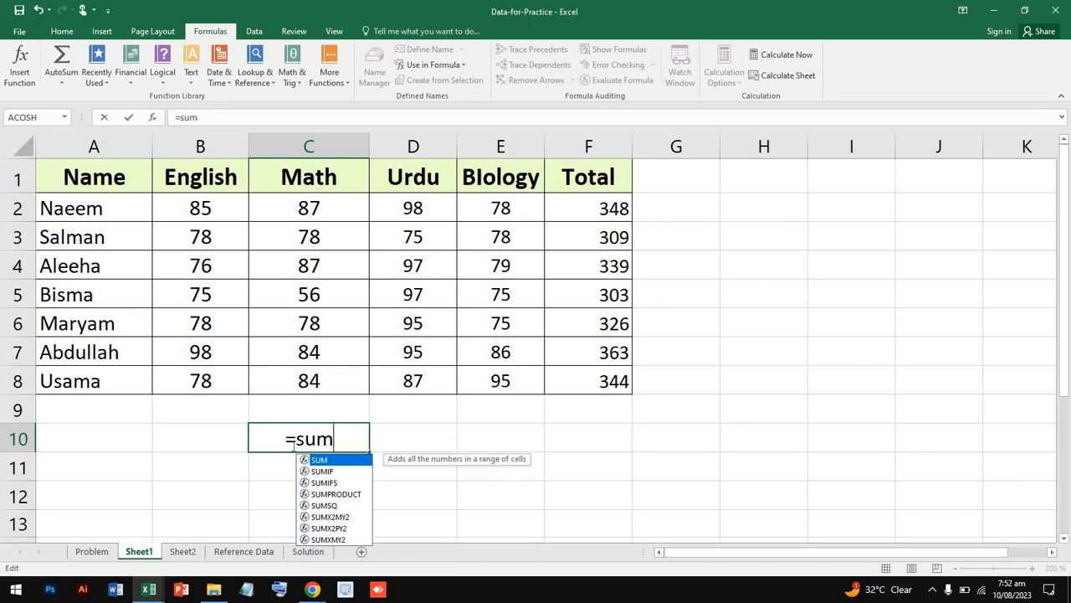
pyautogui.write('(')
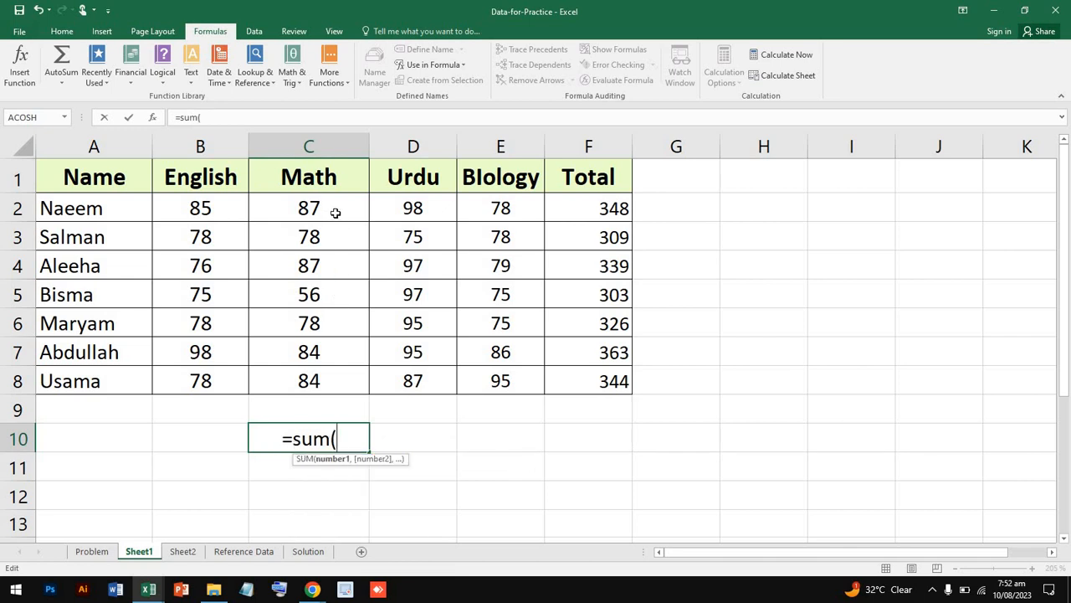
pyautogui.moveTo(335, 212); pyautogui.dragTo(370, 270)
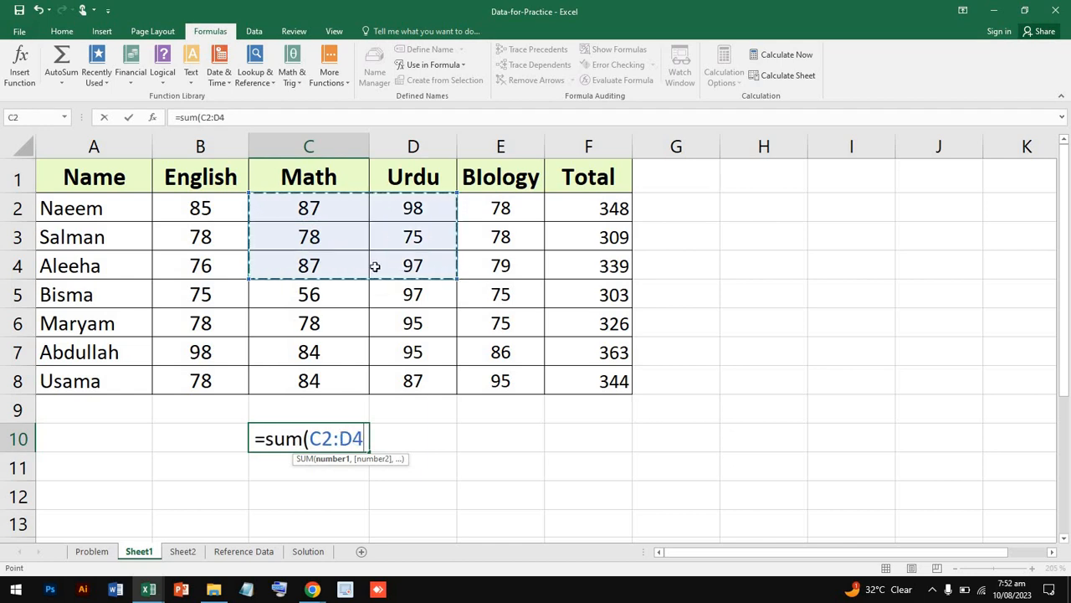
pyautogui.press('Return')
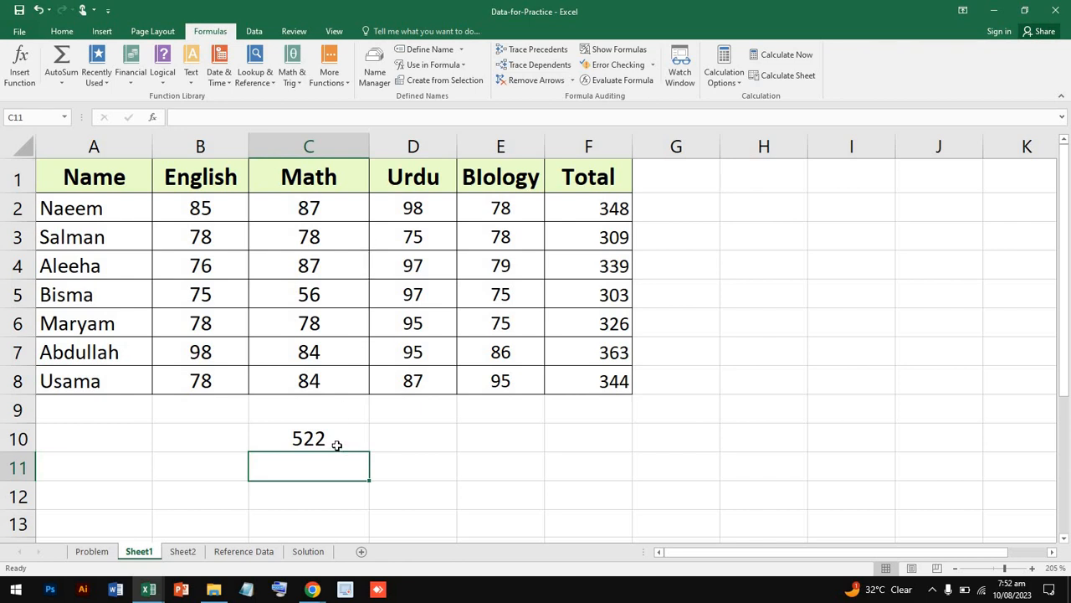
# Step: Trace the precedents of the SUM formula in C10
pyautogui.click(336, 445)
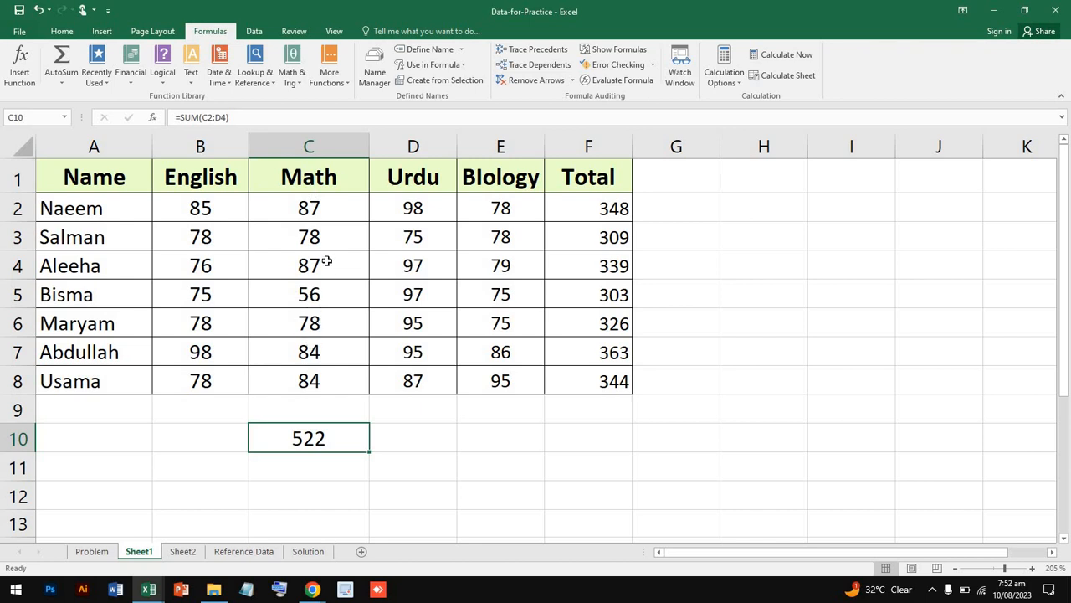
pyautogui.click(338, 210)
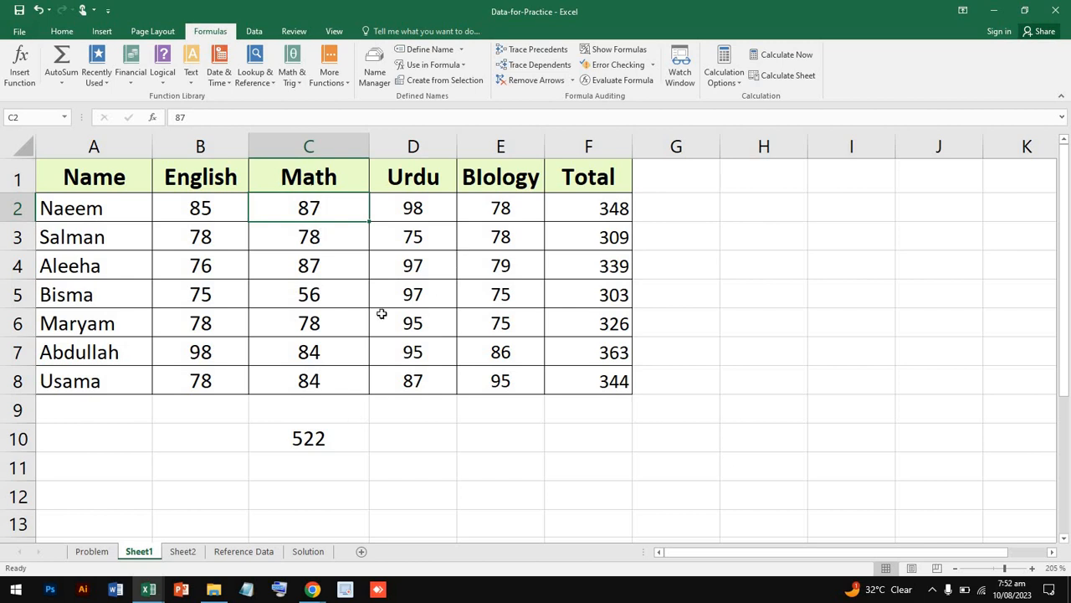
pyautogui.click(322, 454)
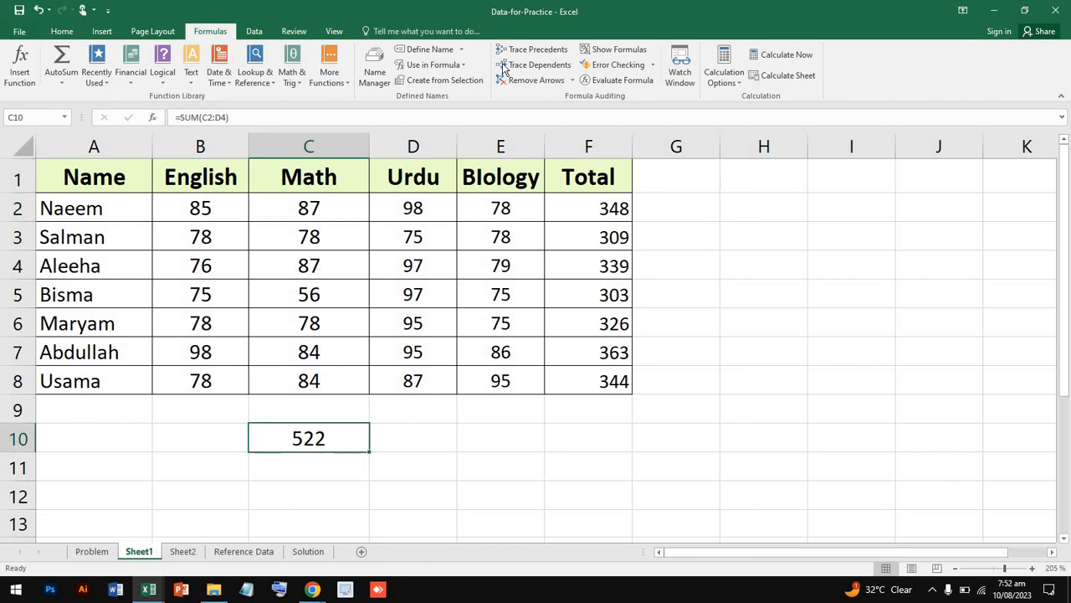
pyautogui.click(552, 55)
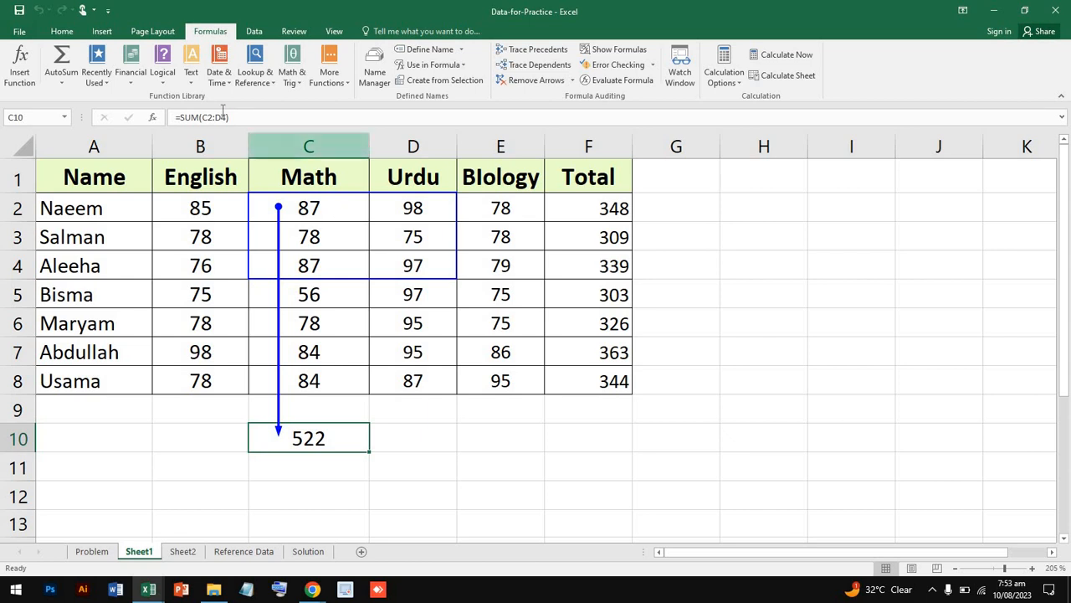
# Step: Remove the SUM function name from the formula in cell C10, leaving =(C2:D4)
pyautogui.moveTo(200, 117)
pyautogui.mouseDown()
pyautogui.moveTo(175, 117)
pyautogui.moveTo(192, 117)
pyautogui.mouseUp()
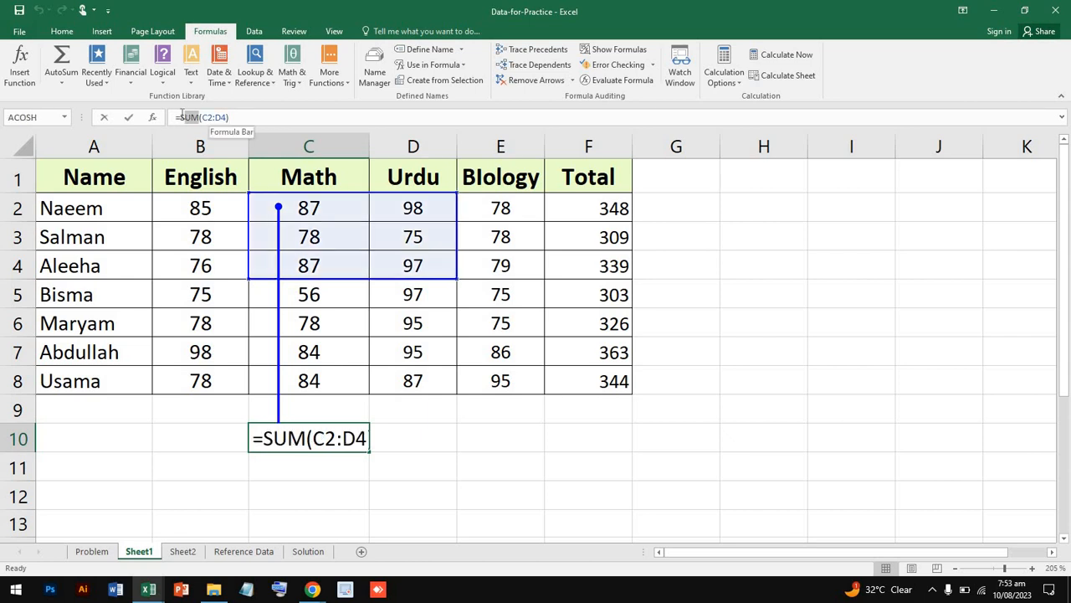
pyautogui.click(391, 460)
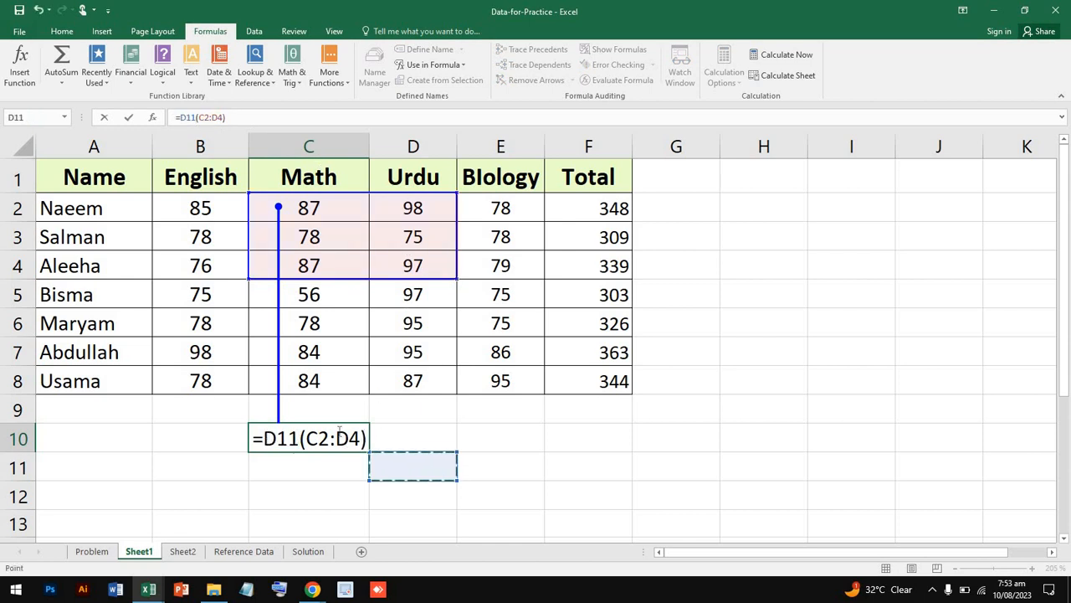
pyautogui.press('BackSpace')
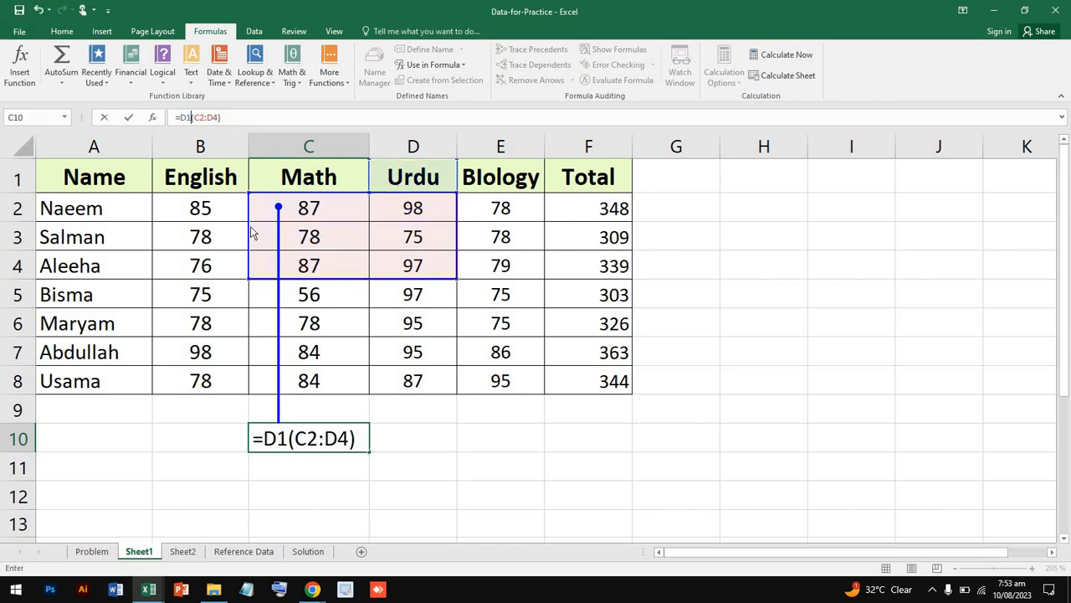
pyautogui.press('BackSpace')
pyautogui.press('BackSpace')
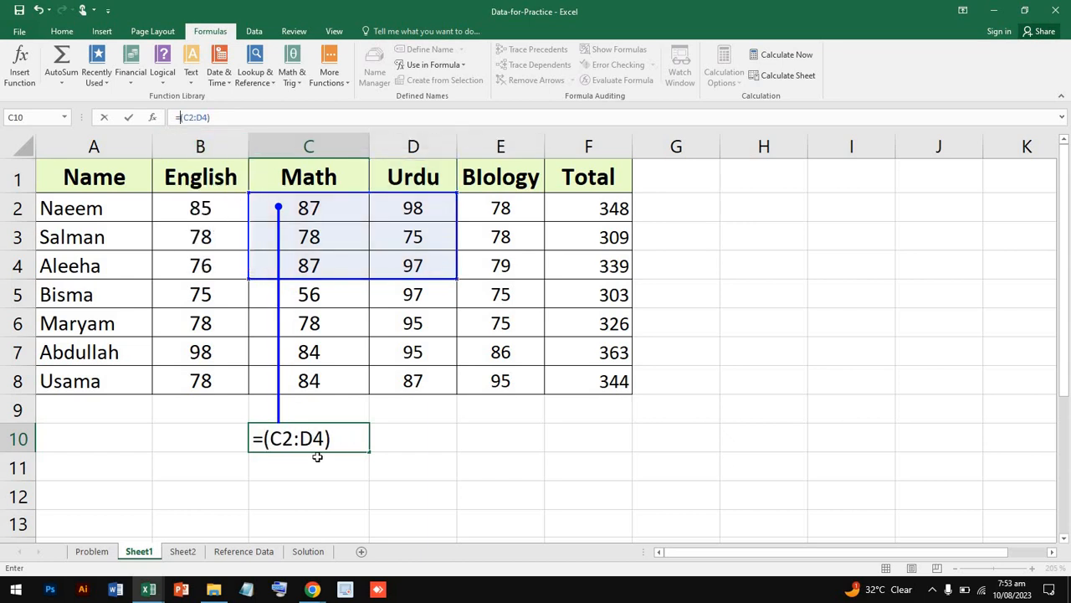
pyautogui.press('F2')
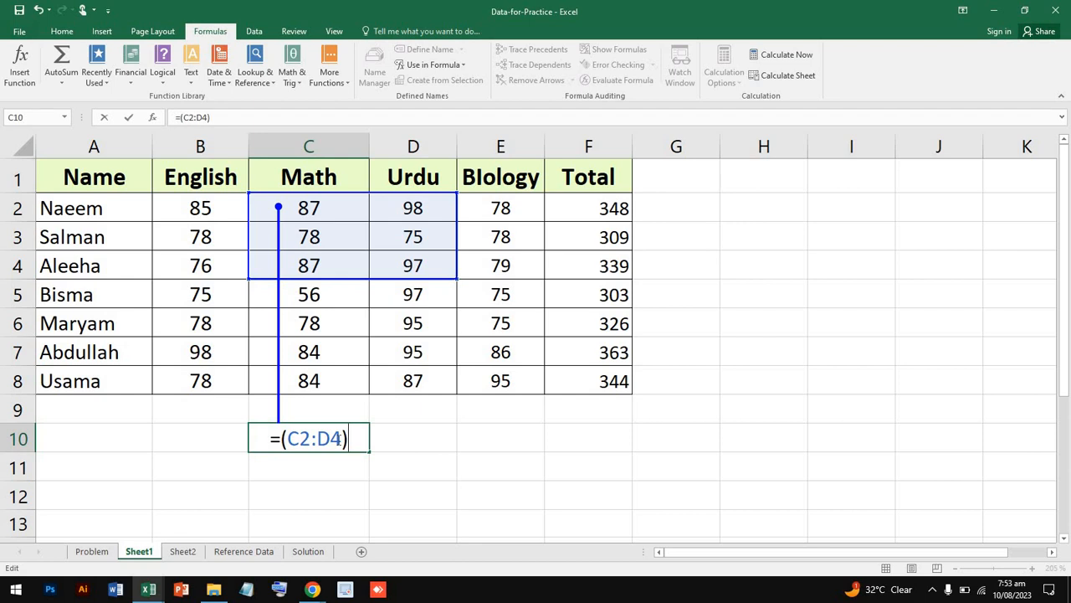
pyautogui.press('Return')
# Step: Delete the contents of cell C10
pyautogui.click(354, 439)
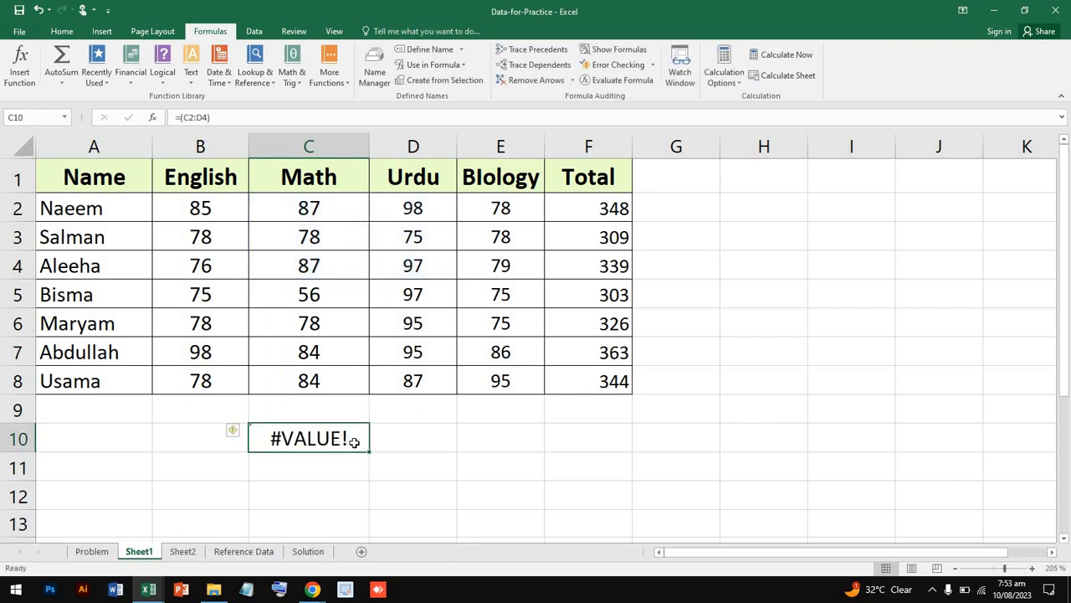
pyautogui.press('Delete')
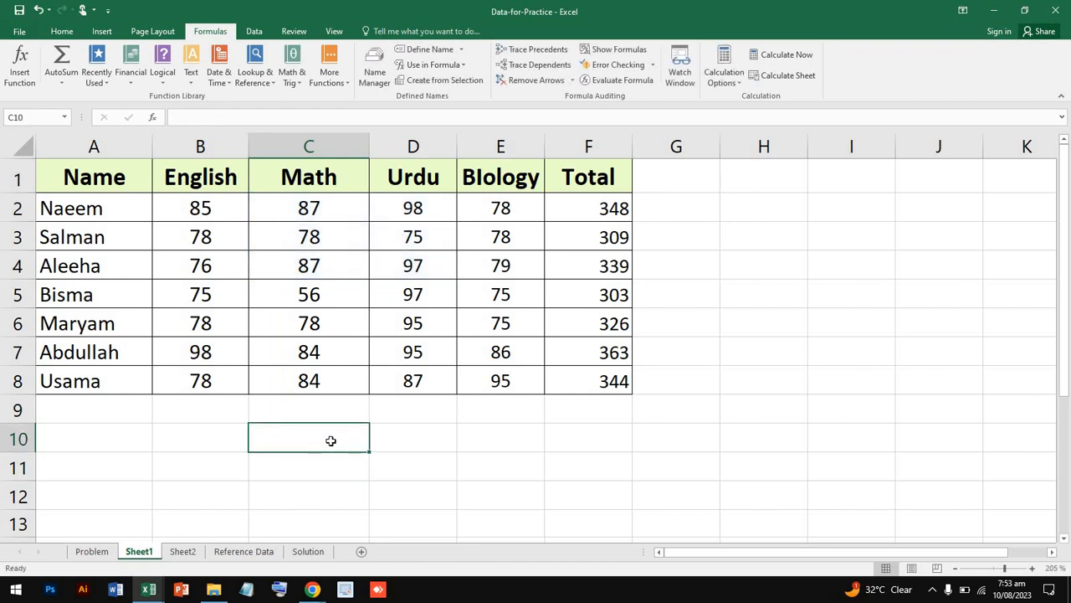
pyautogui.click(379, 254)
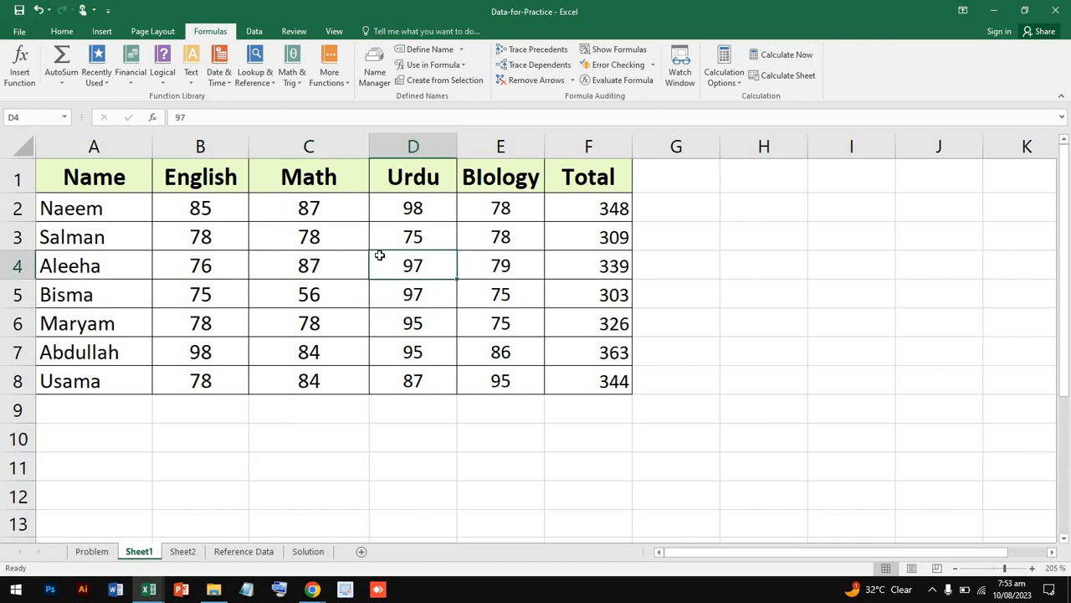
pyautogui.click(299, 259)
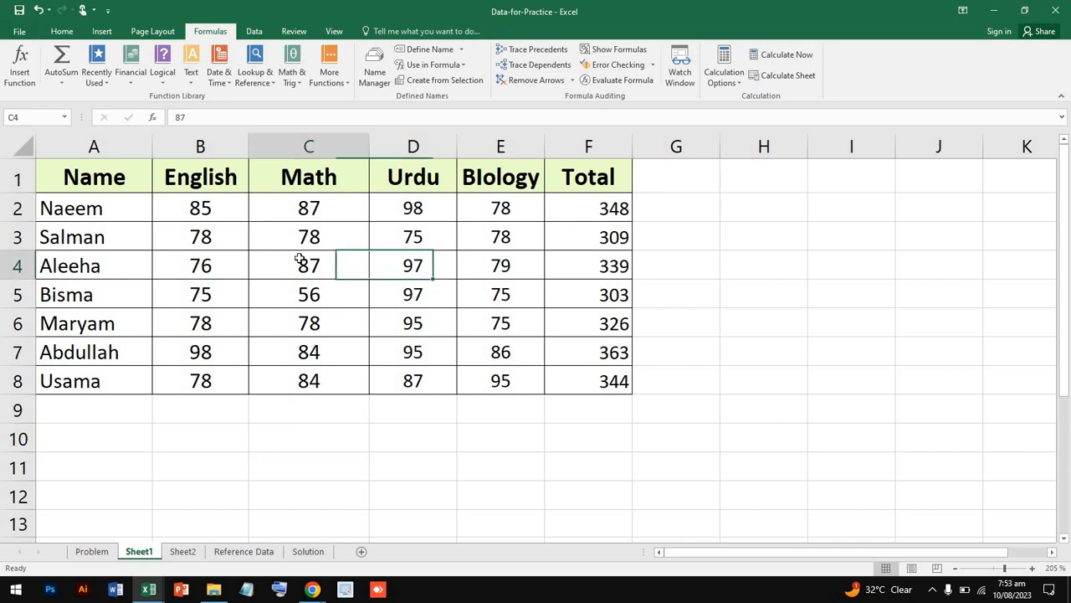
pyautogui.click(332, 211)
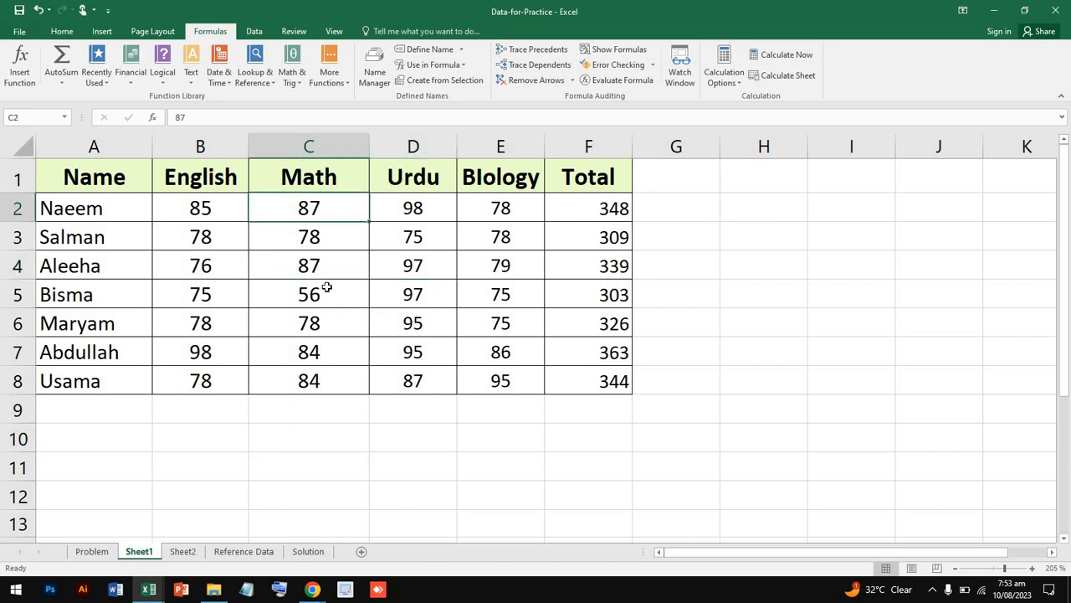
# Step: Total the Math marks in cell C9 with the formula =SUM(C2:C8)
pyautogui.click(311, 411)
pyautogui.doubleClick(310, 412)
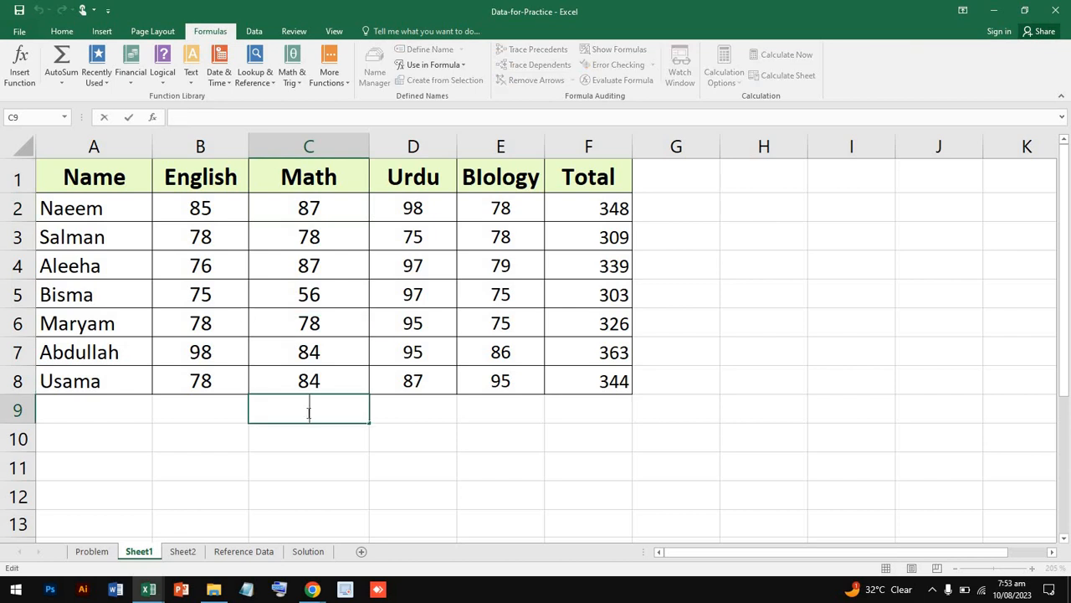
pyautogui.write('=su')
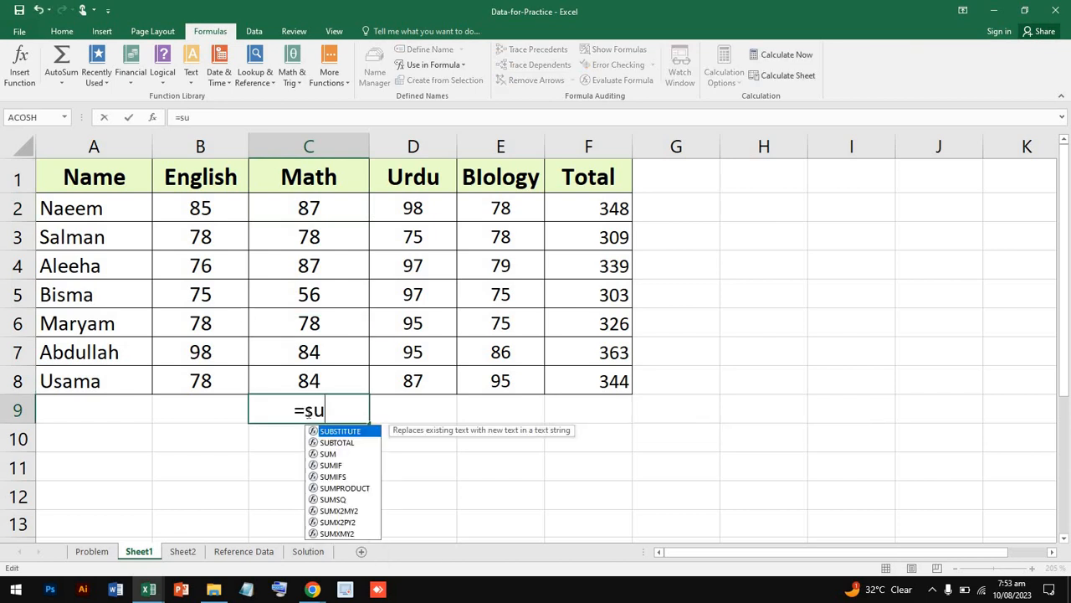
pyautogui.write('m(')
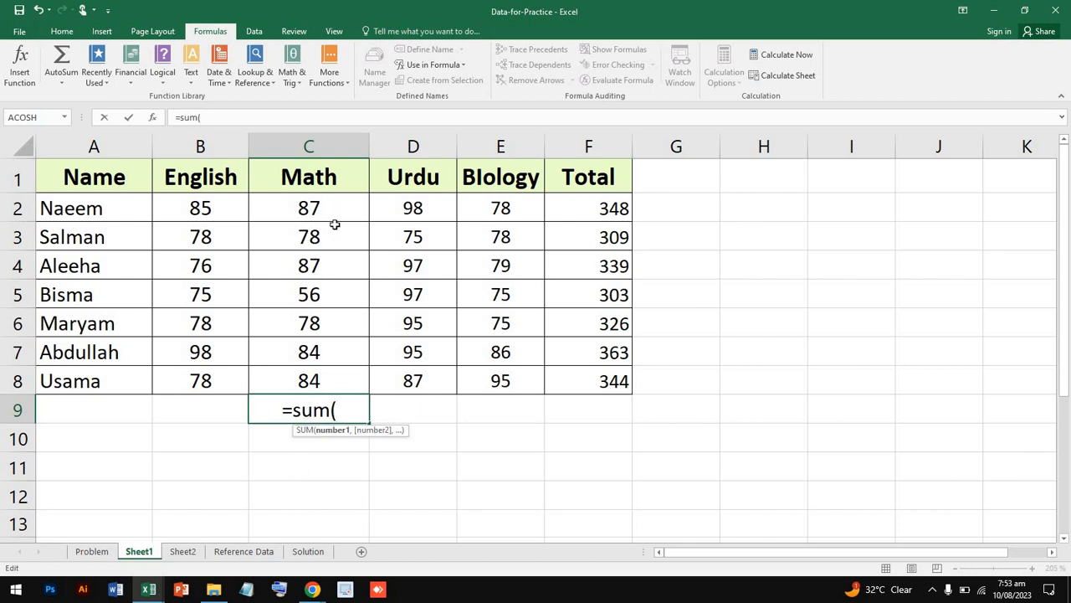
pyautogui.moveTo(334, 219); pyautogui.dragTo(331, 381)
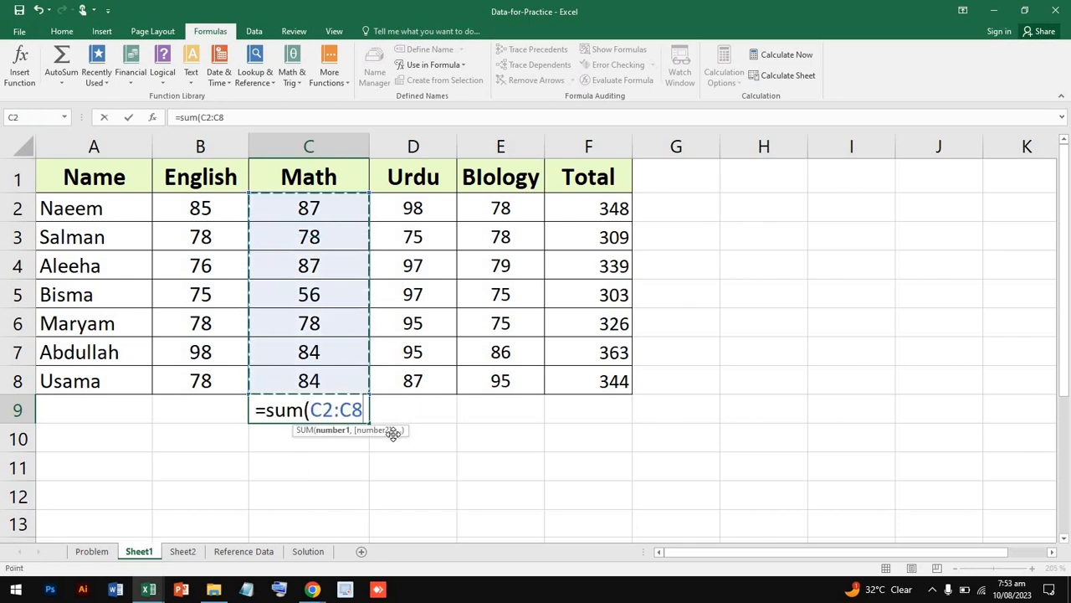
pyautogui.press('Return')
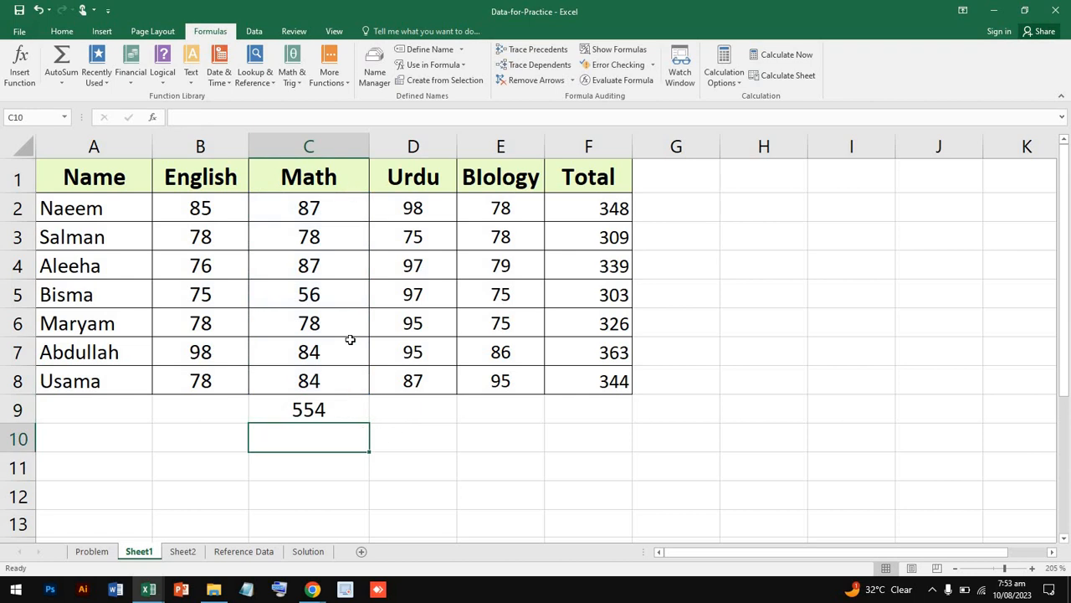
pyautogui.click(355, 406)
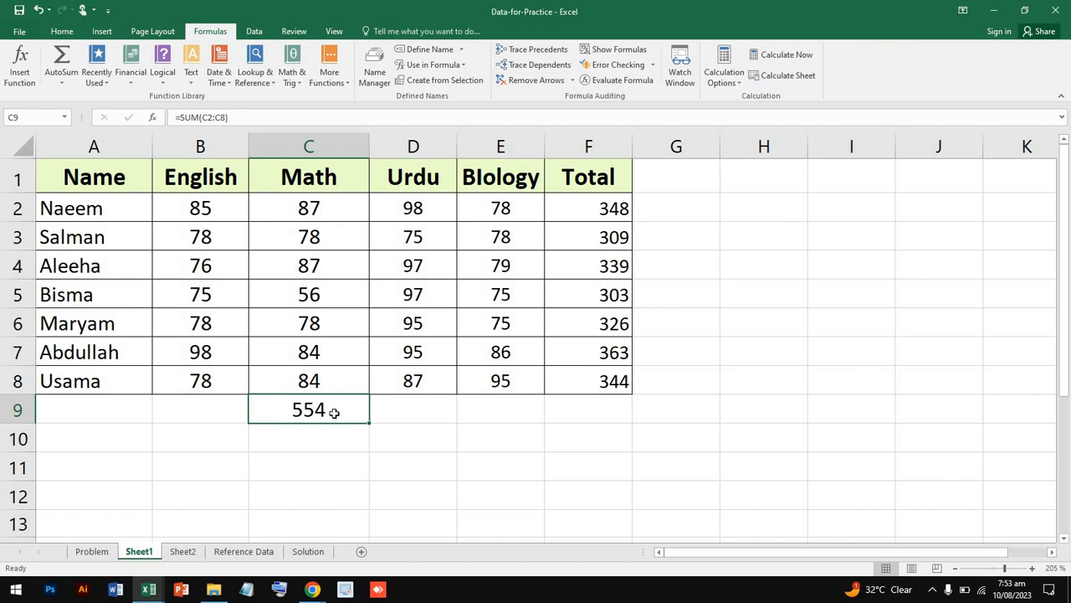
pyautogui.click(419, 459)
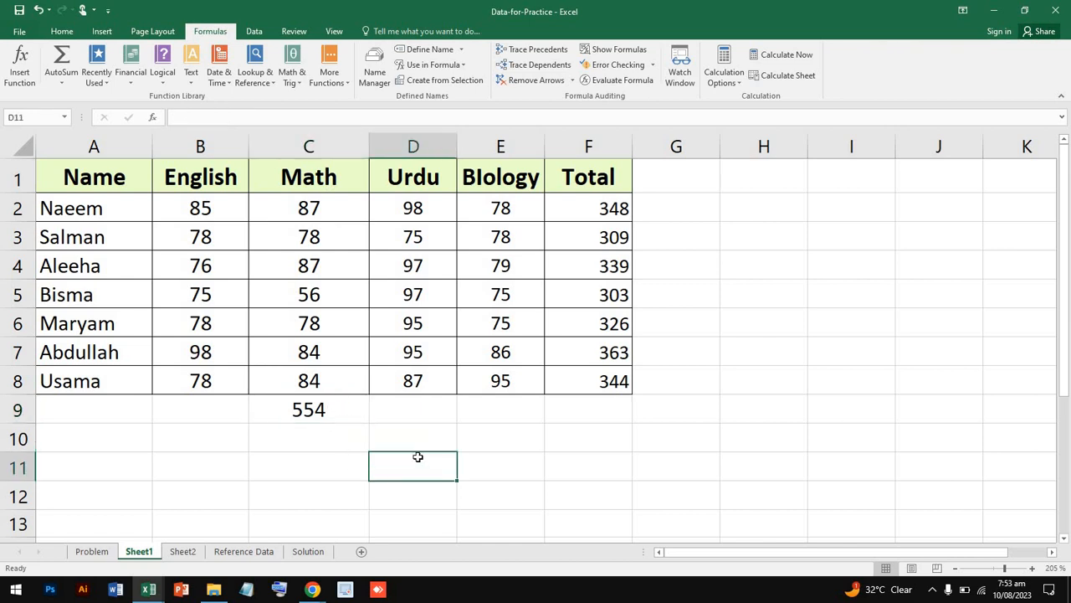
pyautogui.click(348, 412)
pyautogui.click(340, 265)
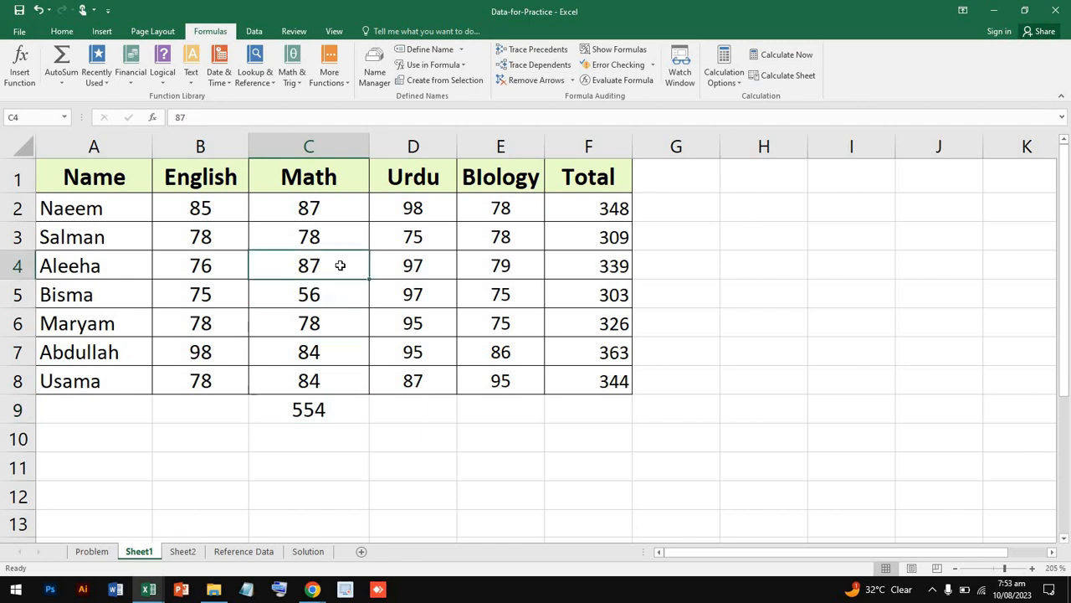
pyautogui.click(405, 273)
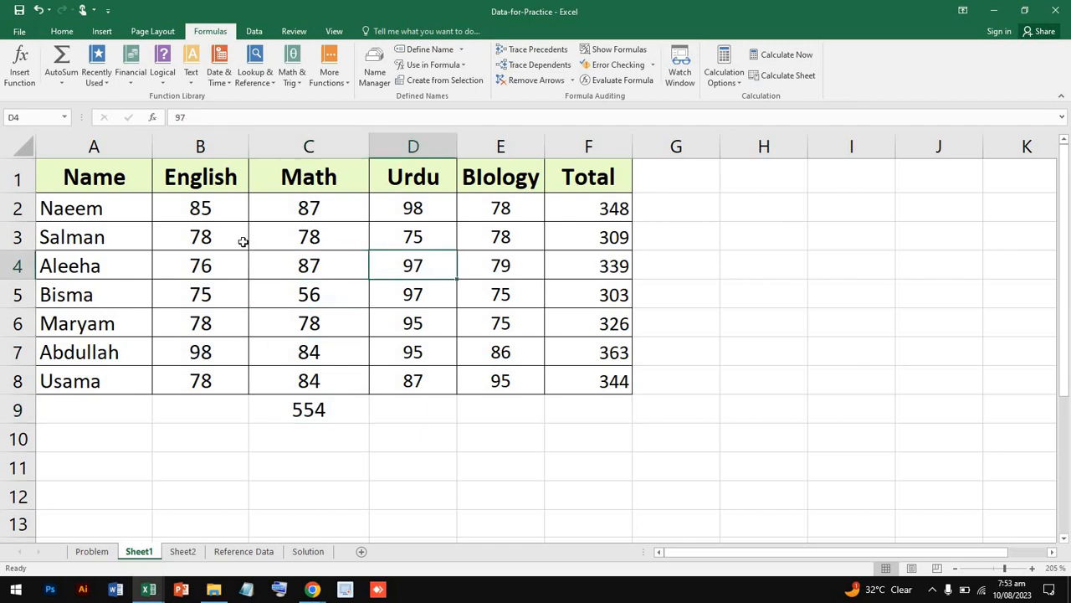
# Step: Trace the dependents of the marks in B3:D3 and inspect the total formula in cell F3 that the arrow points to
pyautogui.moveTo(241, 241); pyautogui.dragTo(451, 248)
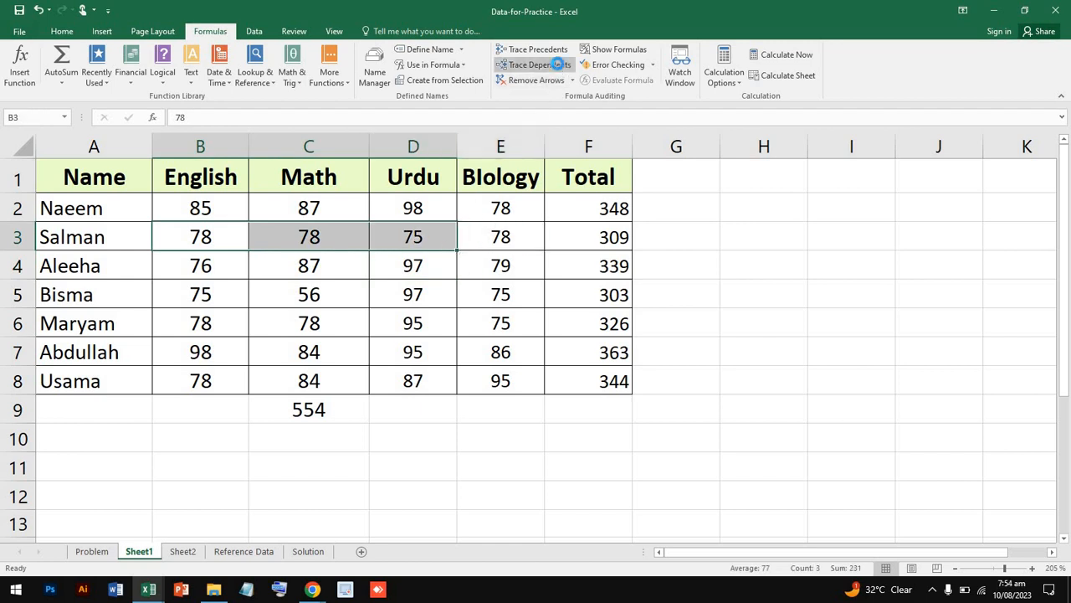
pyautogui.click(558, 67)
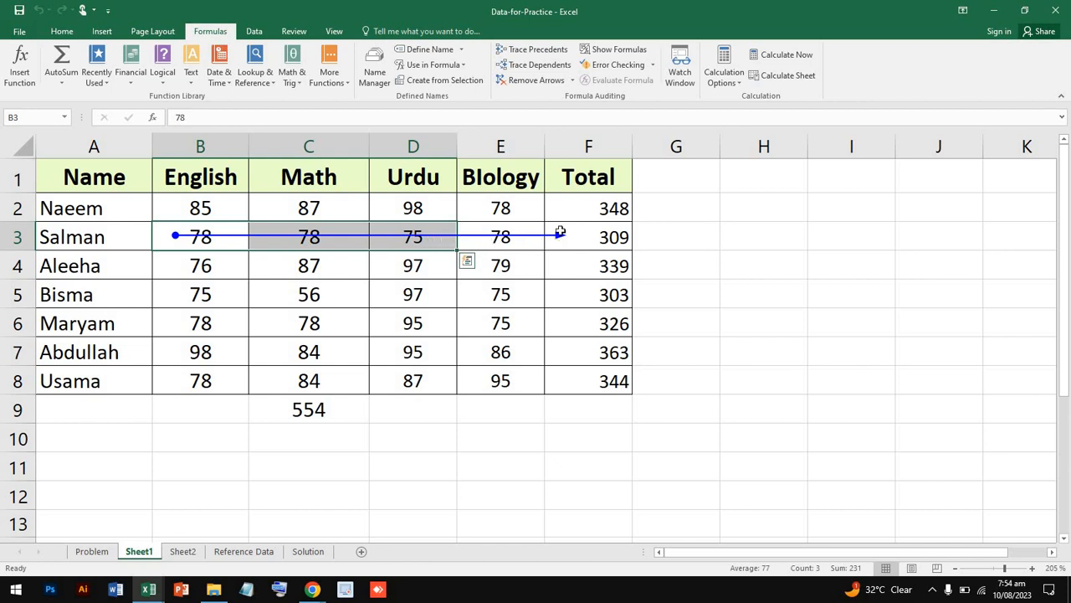
pyautogui.click(588, 236)
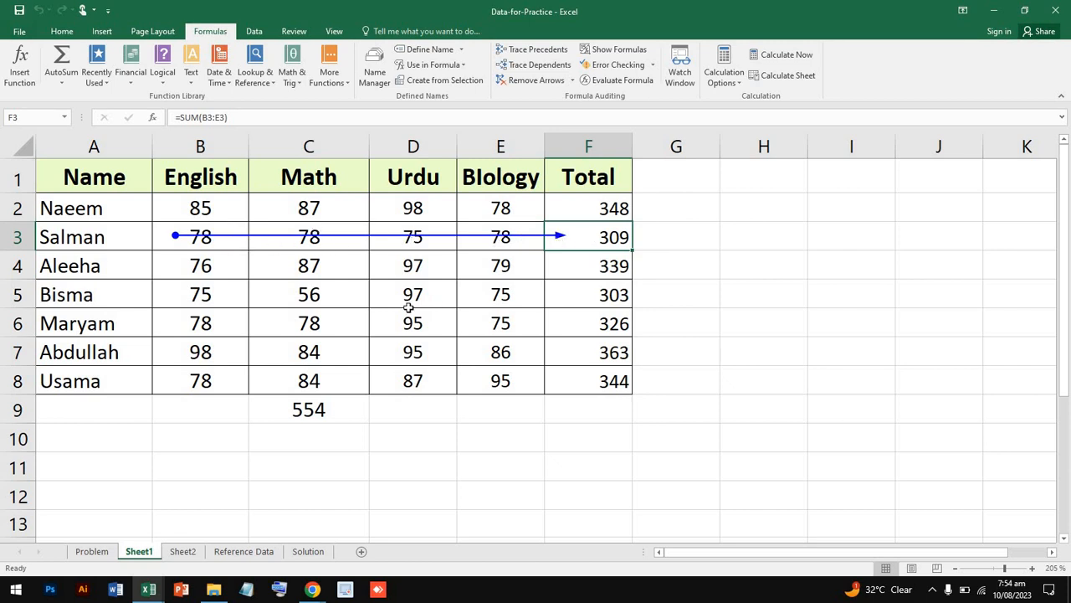
pyautogui.press('Down')
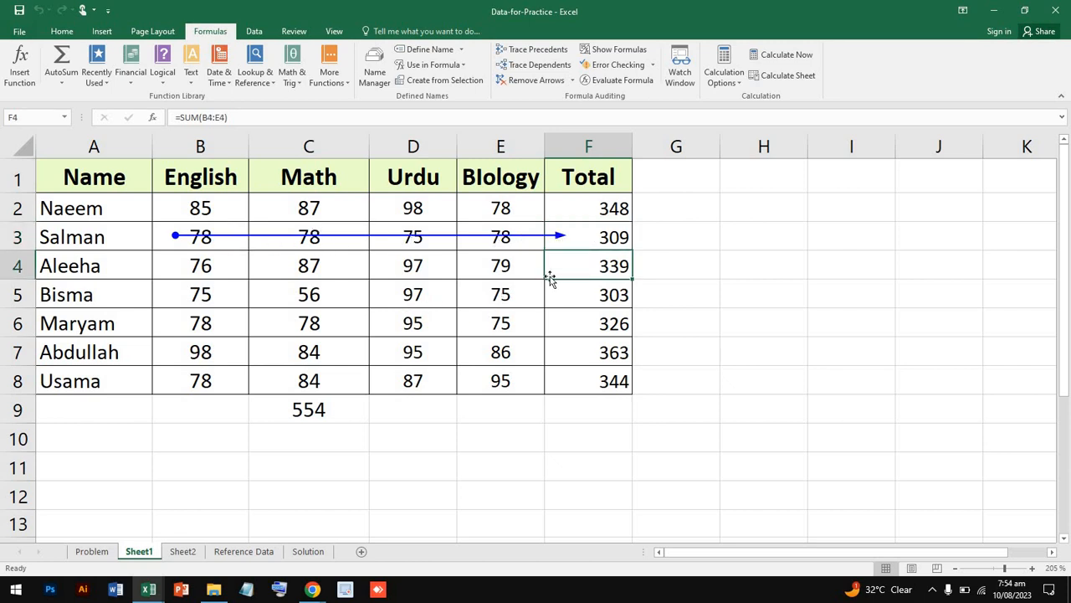
pyautogui.doubleClick(402, 240)
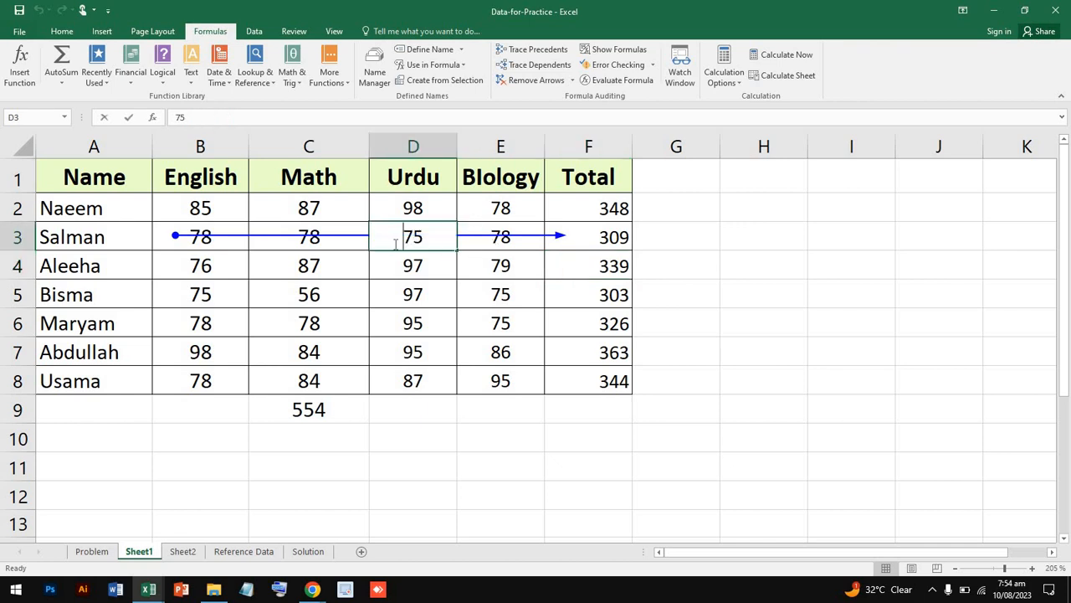
pyautogui.doubleClick(574, 237)
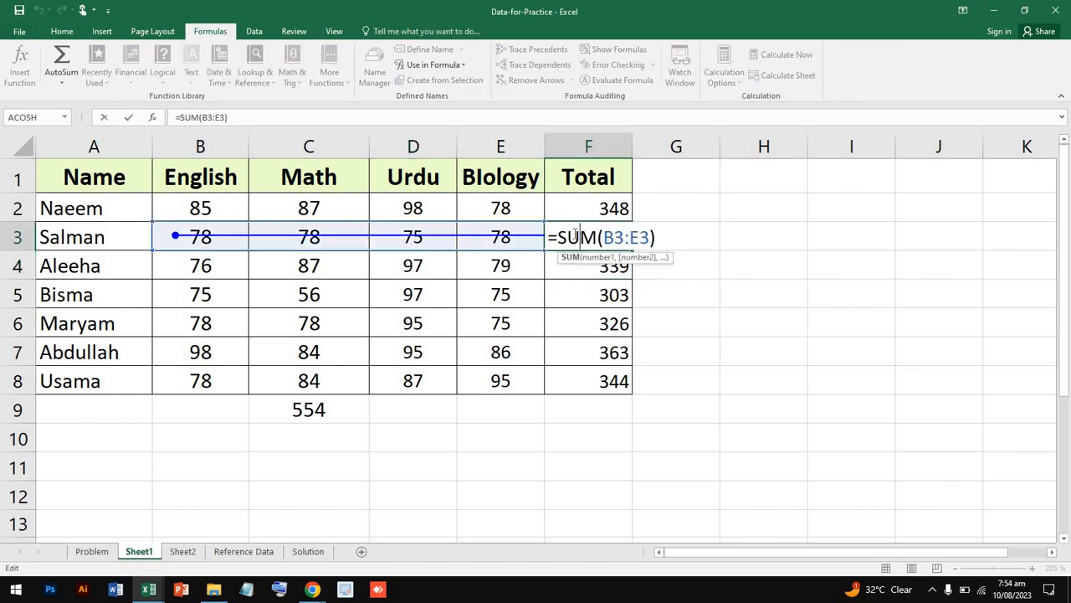
pyautogui.press('Return')
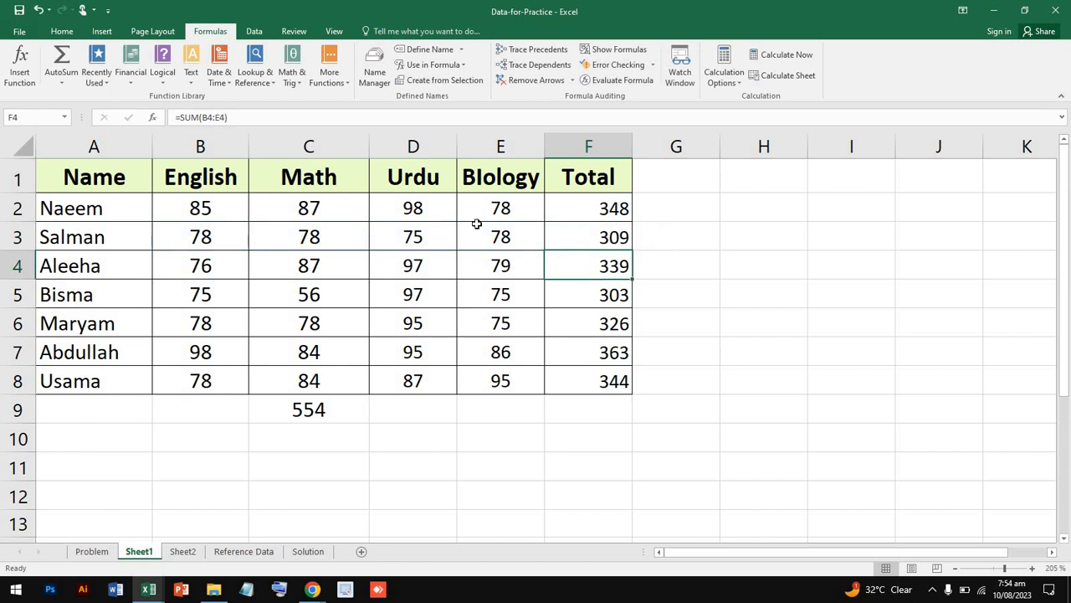
# Step: Copy the formula text =SUM(C2:C8) from cell C9 and paste it into cell J15
pyautogui.moveTo(320, 206); pyautogui.dragTo(320, 323)
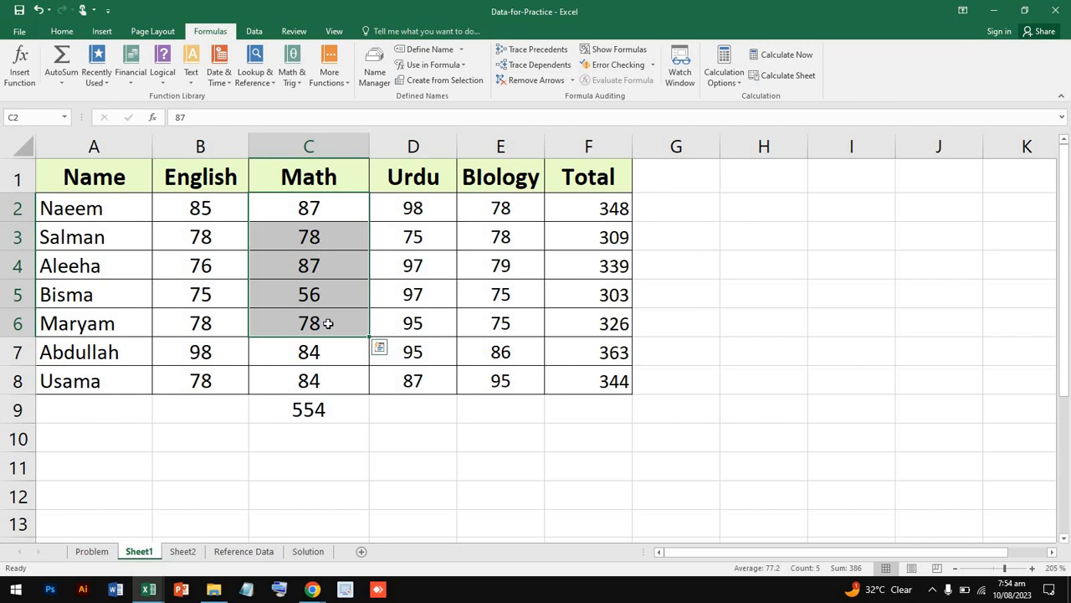
pyautogui.click(326, 408)
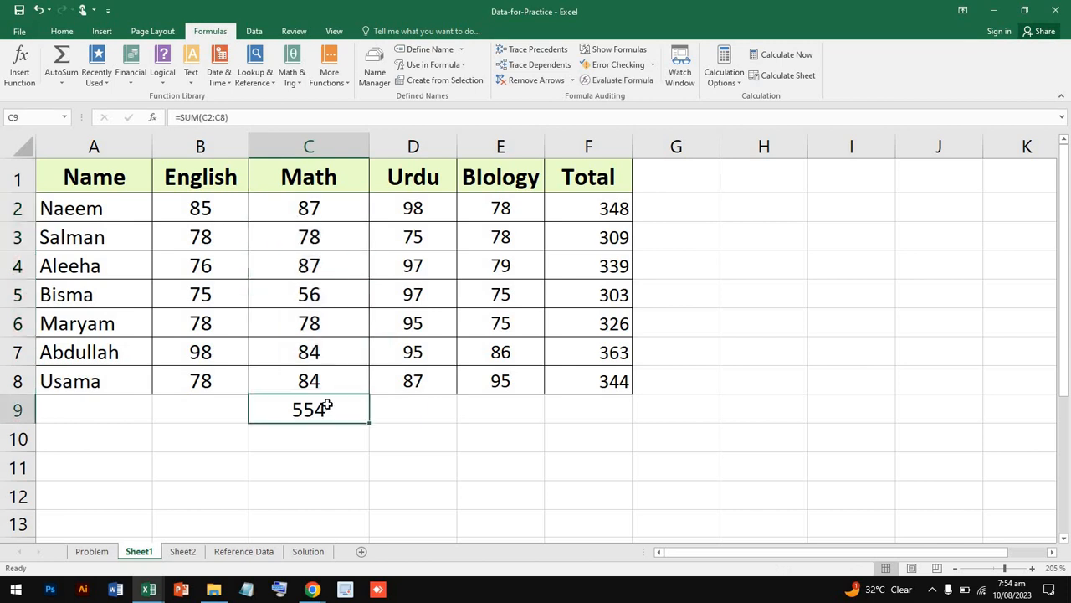
pyautogui.moveTo(222, 117); pyautogui.dragTo(165, 122)
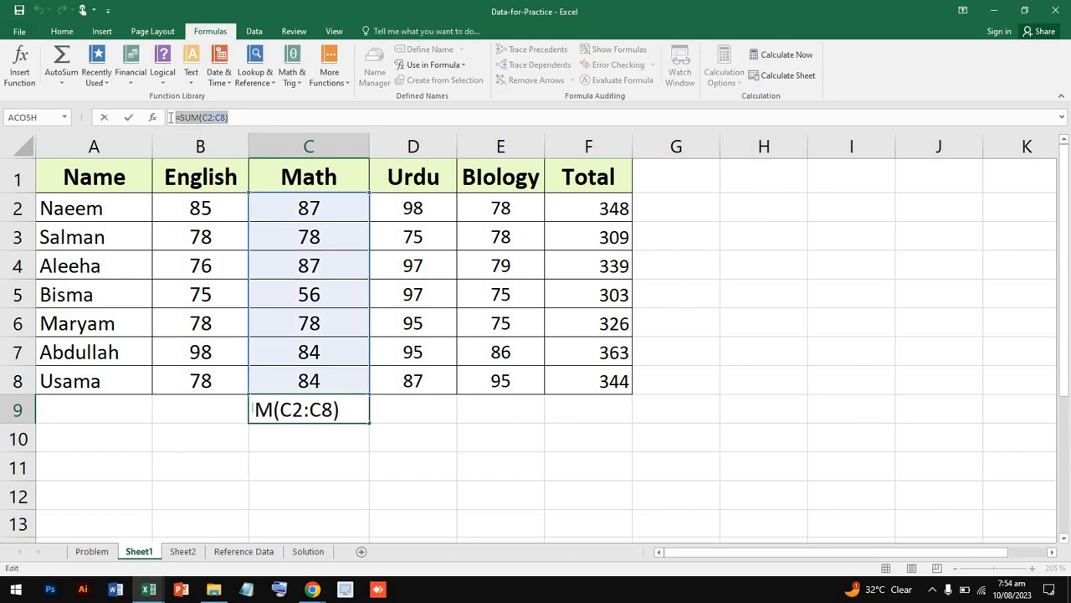
pyautogui.press('Return')
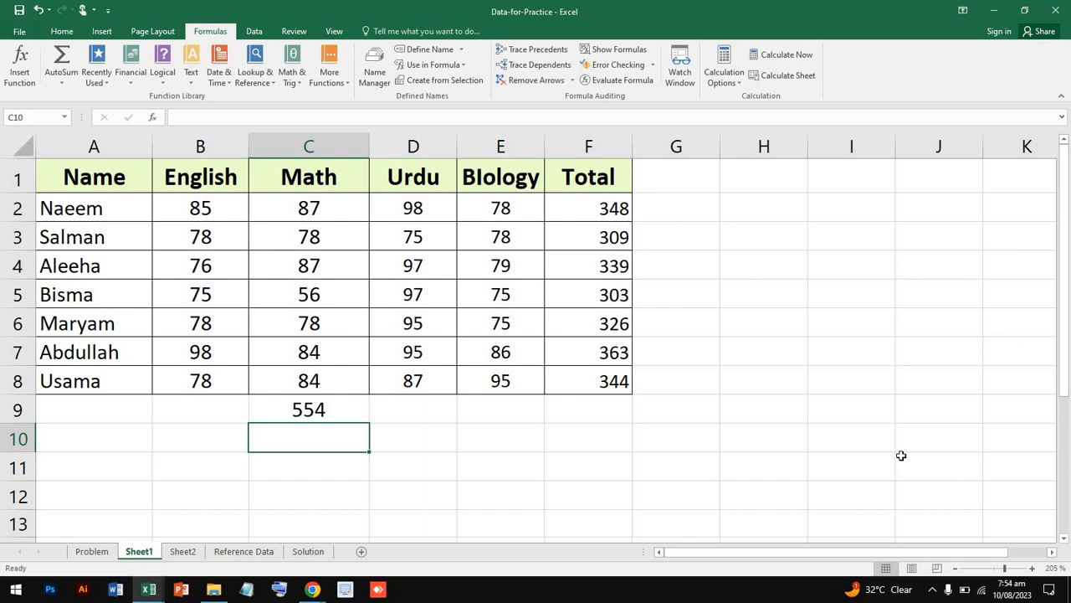
pyautogui.scroll(-20, 837, 435)
pyautogui.scroll(20, 774, 411)
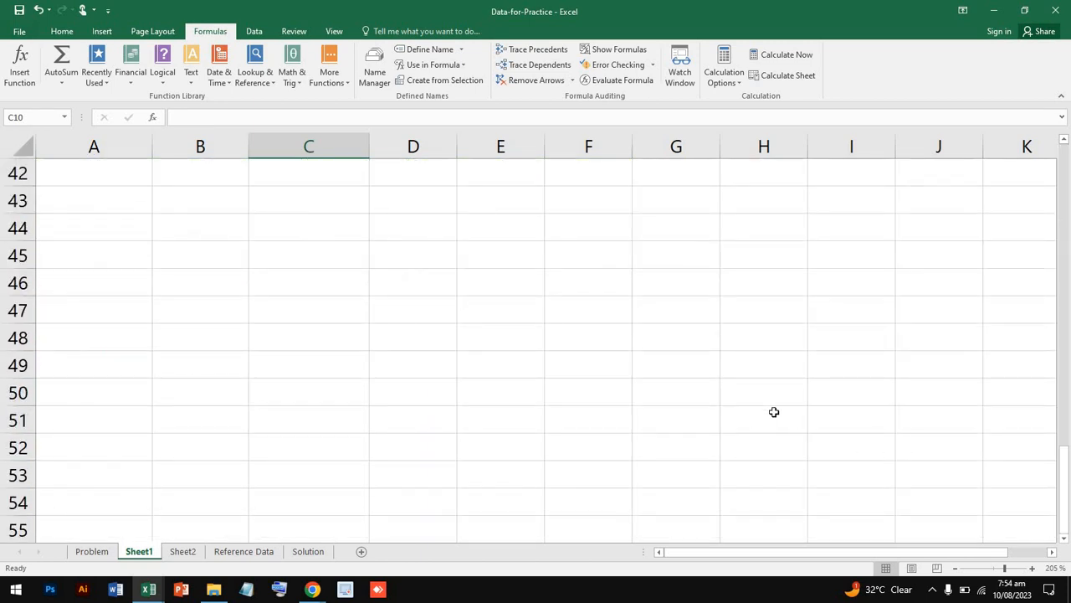
pyautogui.keyDown('ctrl'); pyautogui.scroll(-2, 775, 412); pyautogui.keyUp('ctrl')
pyautogui.keyDown('ctrl'); pyautogui.scroll(-1, 774, 412); pyautogui.keyUp('ctrl')
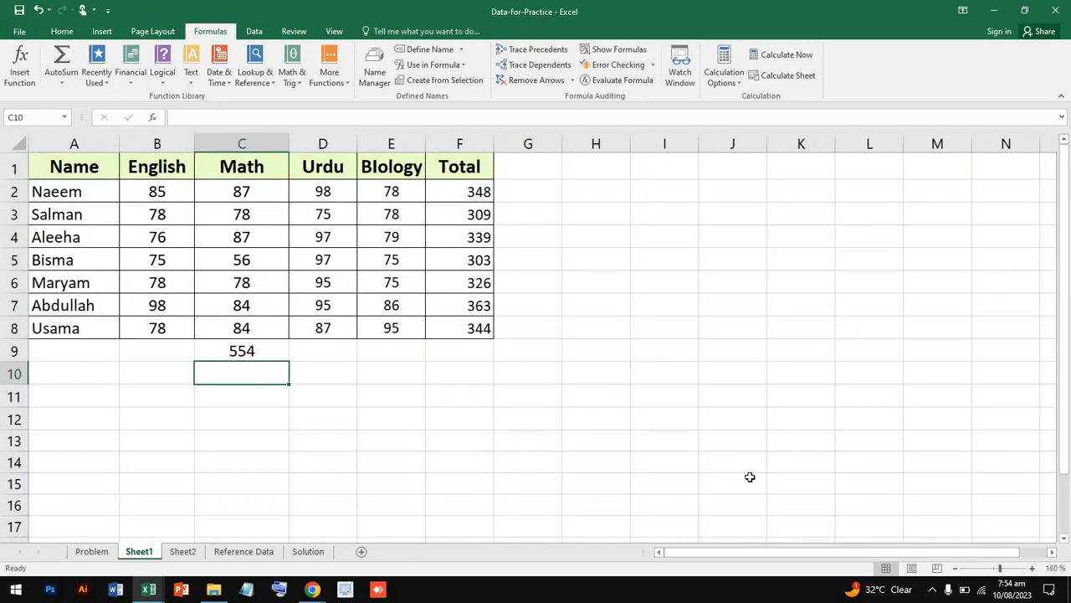
pyautogui.click(747, 484)
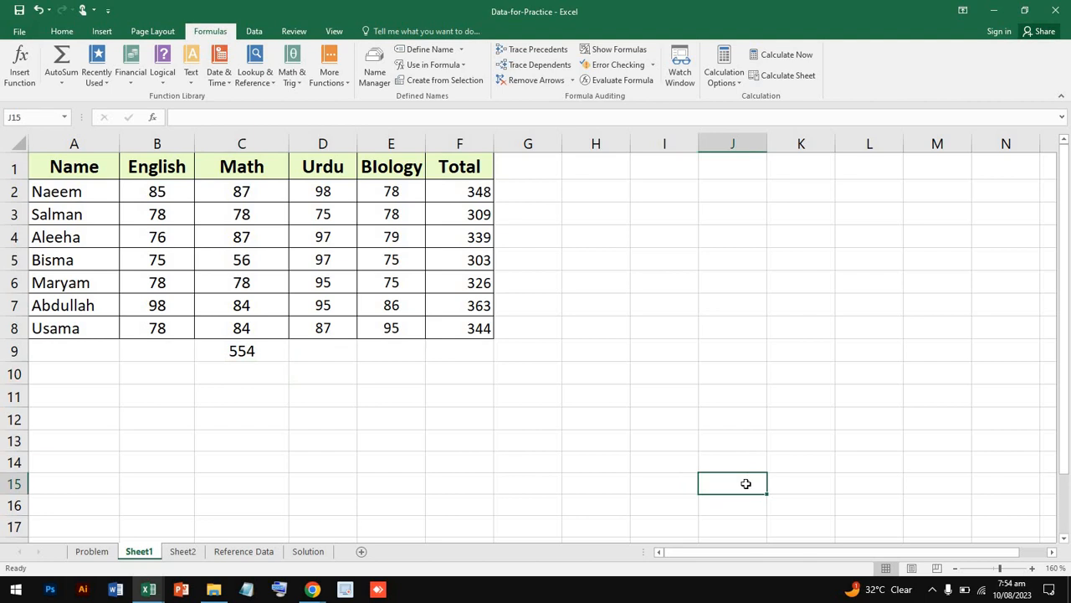
pyautogui.write('554')
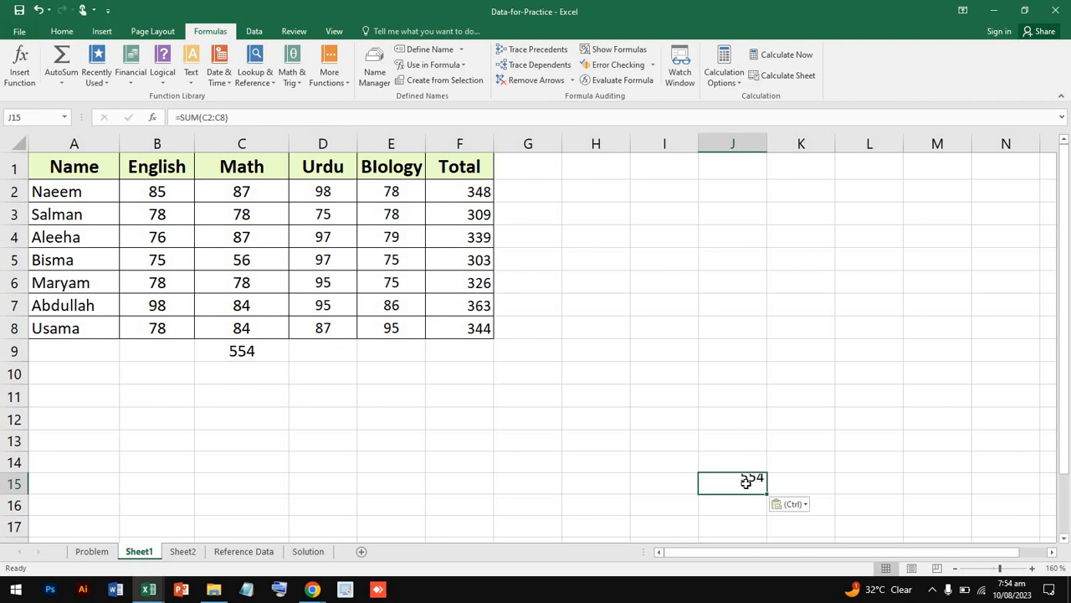
pyautogui.click(744, 427)
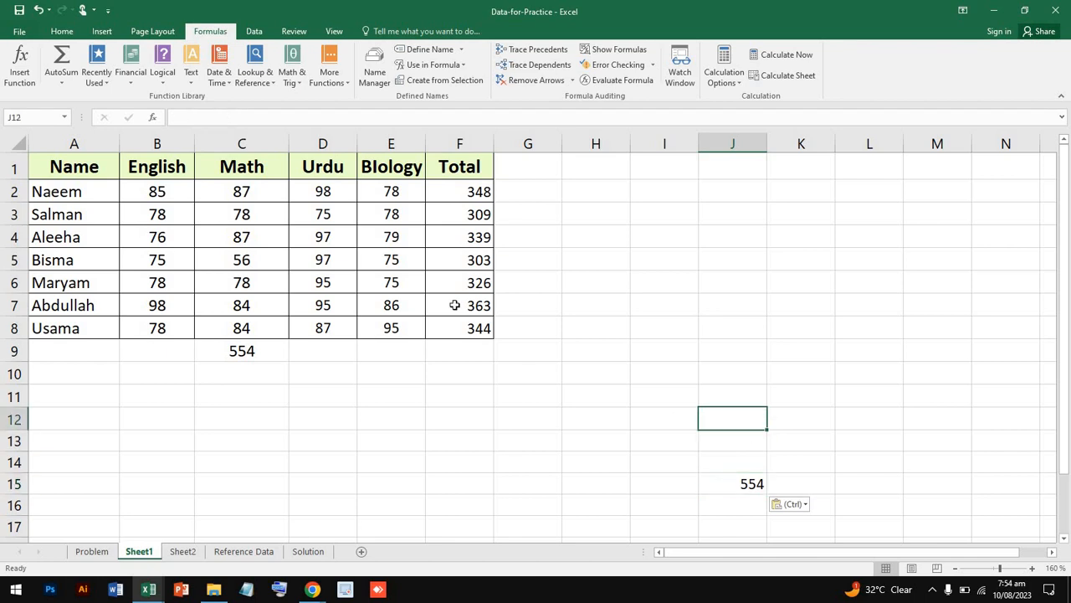
# Step: Review the Math marks in C2:C8 and delete their total from cell C9
pyautogui.click(225, 192)
pyautogui.doubleClick(226, 191)
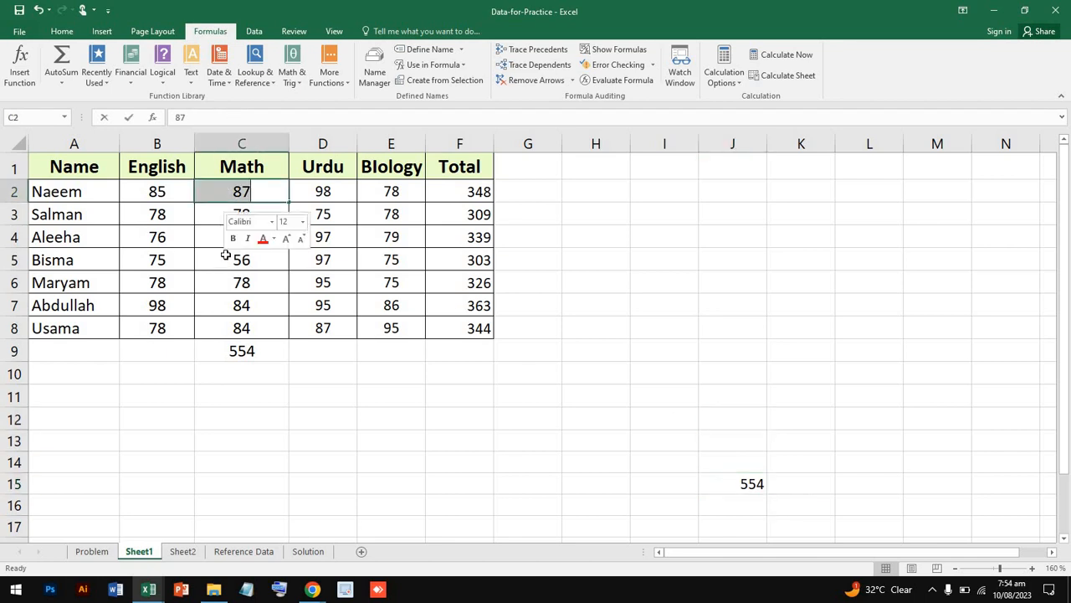
pyautogui.click(266, 194)
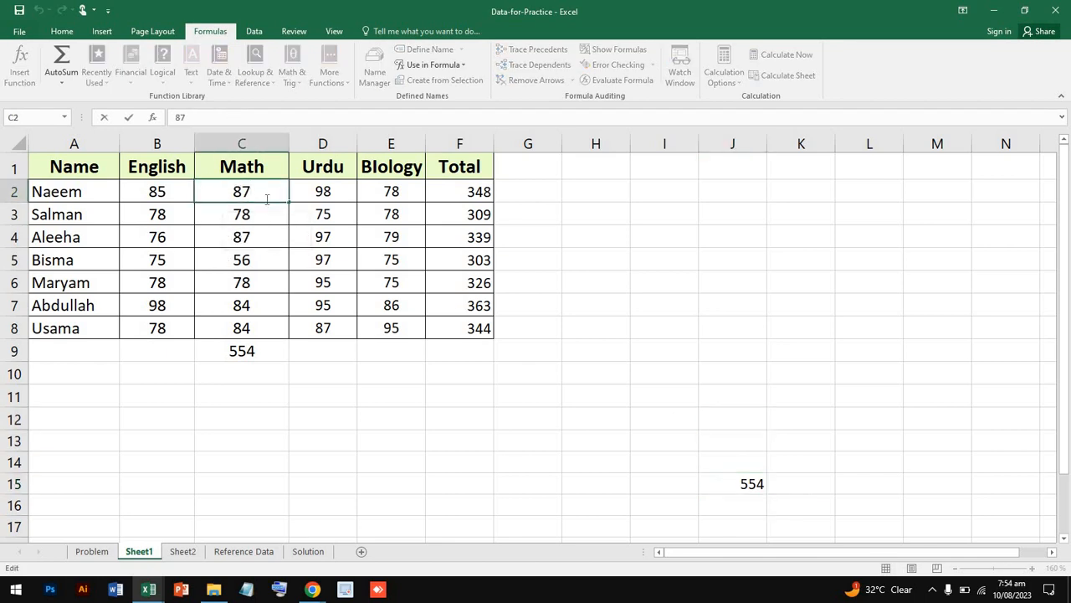
pyautogui.click(279, 241)
pyautogui.moveTo(273, 192); pyautogui.dragTo(270, 328)
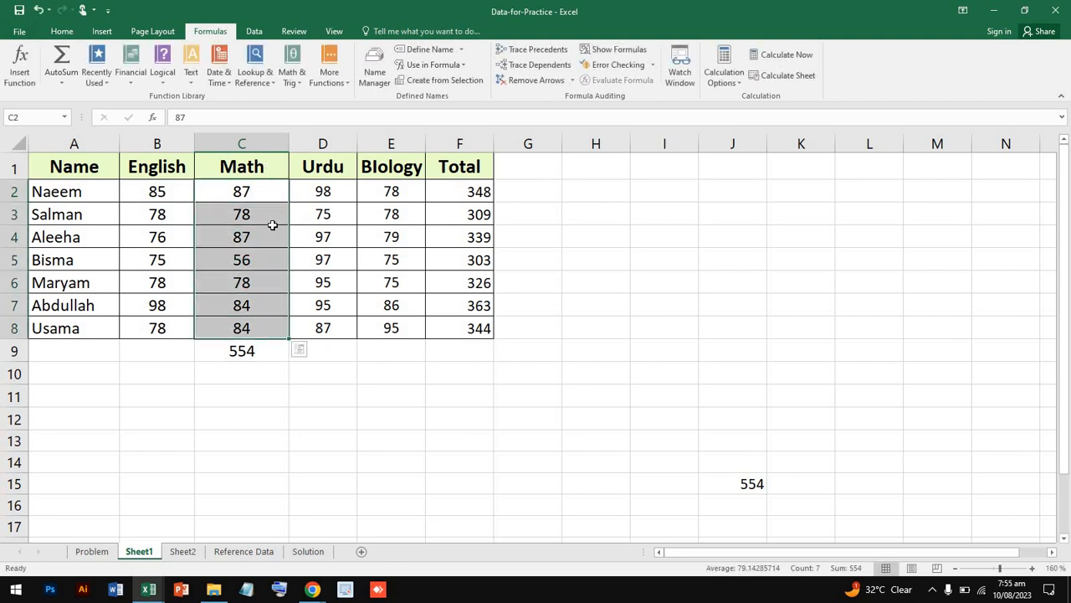
pyautogui.click(263, 354)
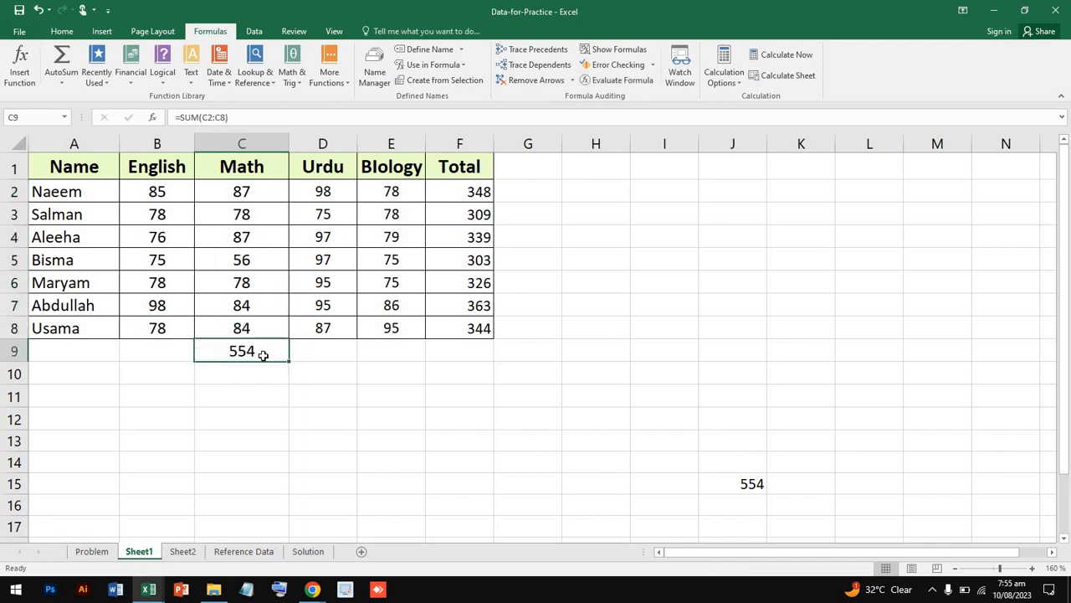
pyautogui.press('Delete')
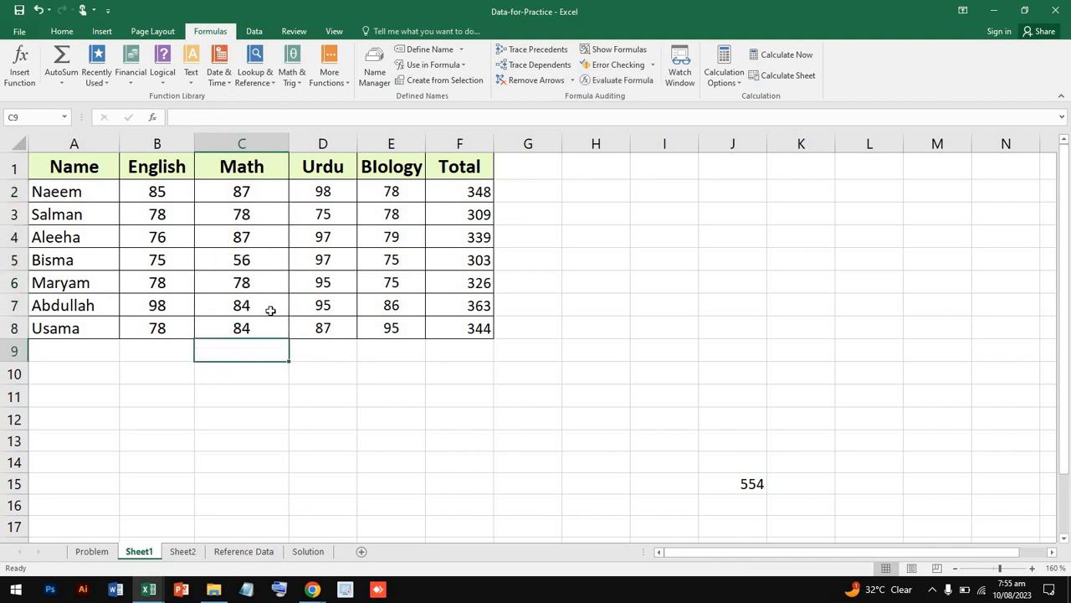
# Step: Check the formula in cell J15 and trace the dependents of the Math marks in C2:C8
pyautogui.click(267, 219)
pyautogui.moveTo(262, 191); pyautogui.dragTo(618, 506)
pyautogui.doubleClick(757, 486)
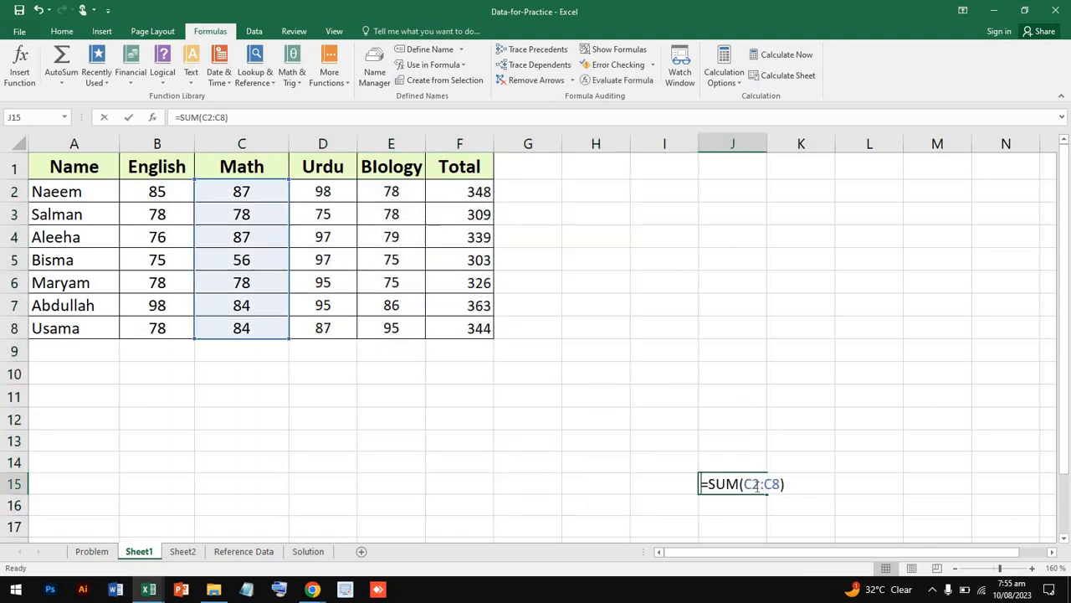
pyautogui.click(574, 395)
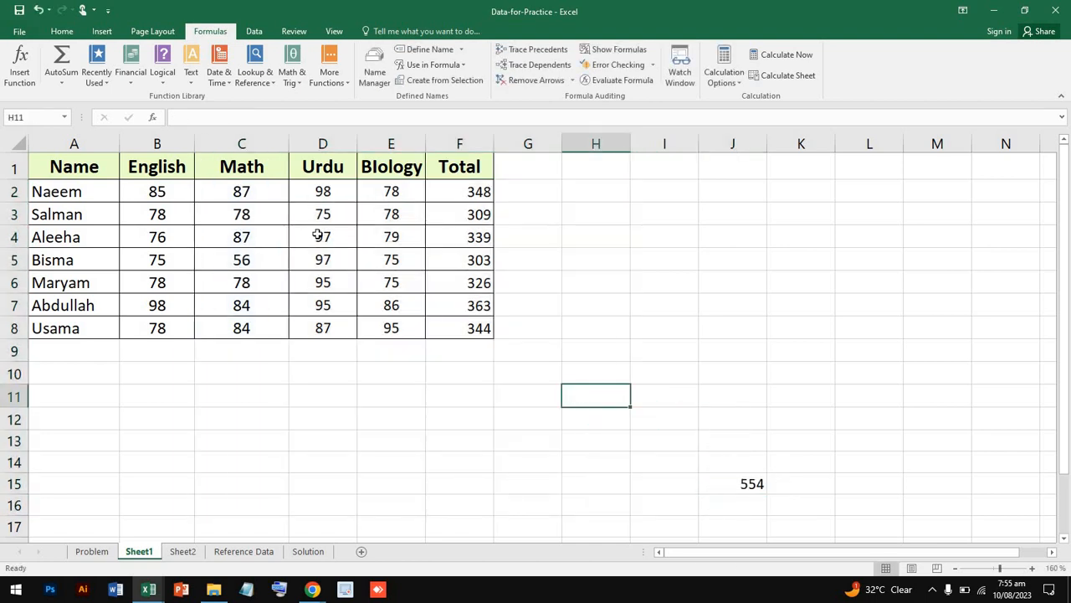
pyautogui.click(269, 192)
pyautogui.moveTo(270, 192); pyautogui.dragTo(268, 319)
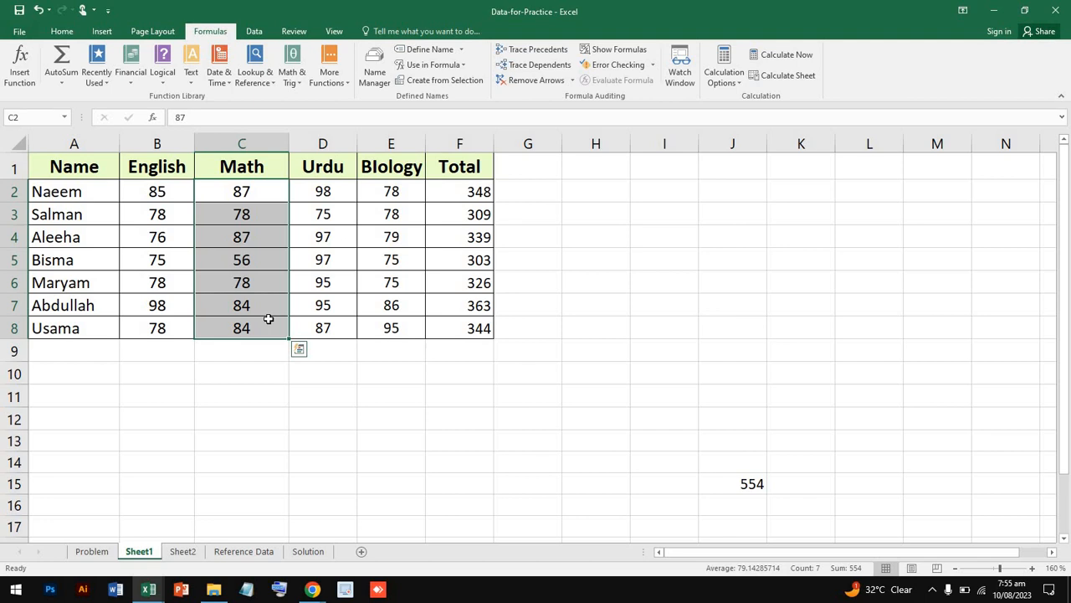
pyautogui.click(563, 67)
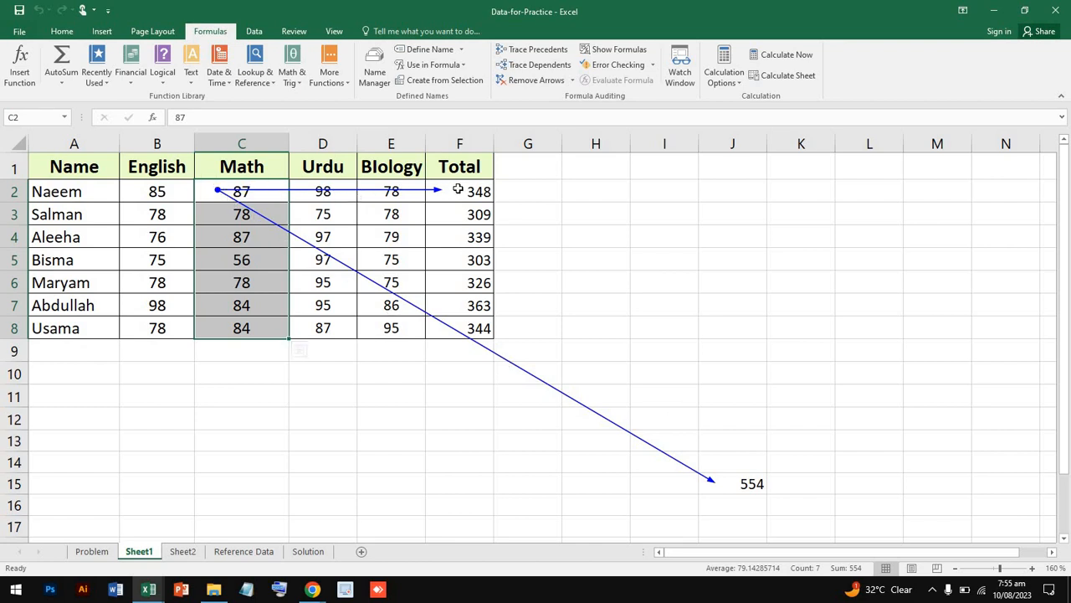
pyautogui.click(259, 185)
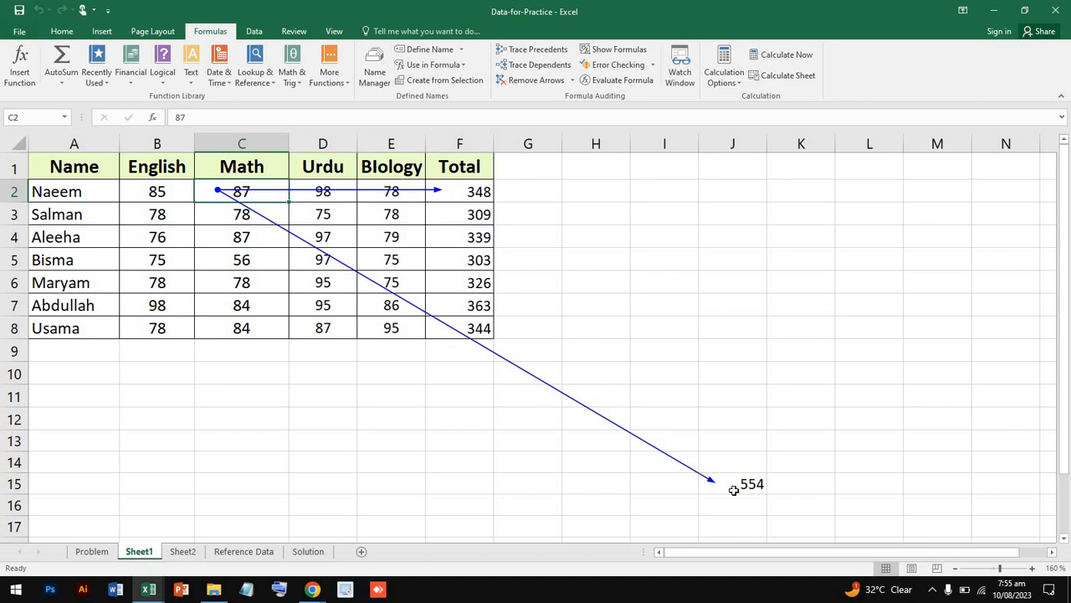
# Step: Remove all tracer arrows from the sheet, then try the removal once more
pyautogui.click(572, 80)
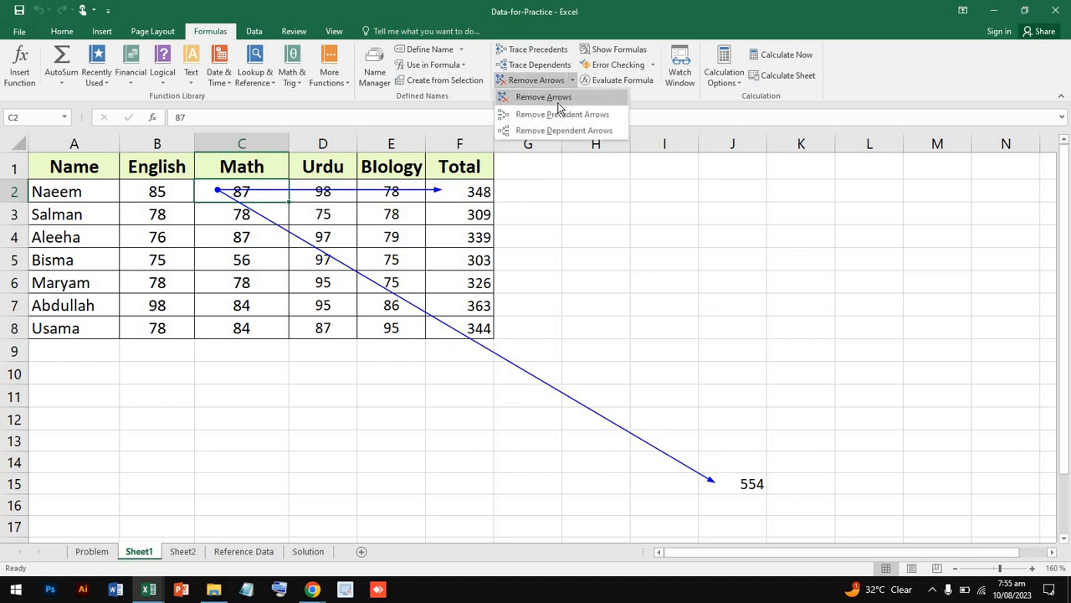
pyautogui.click(557, 99)
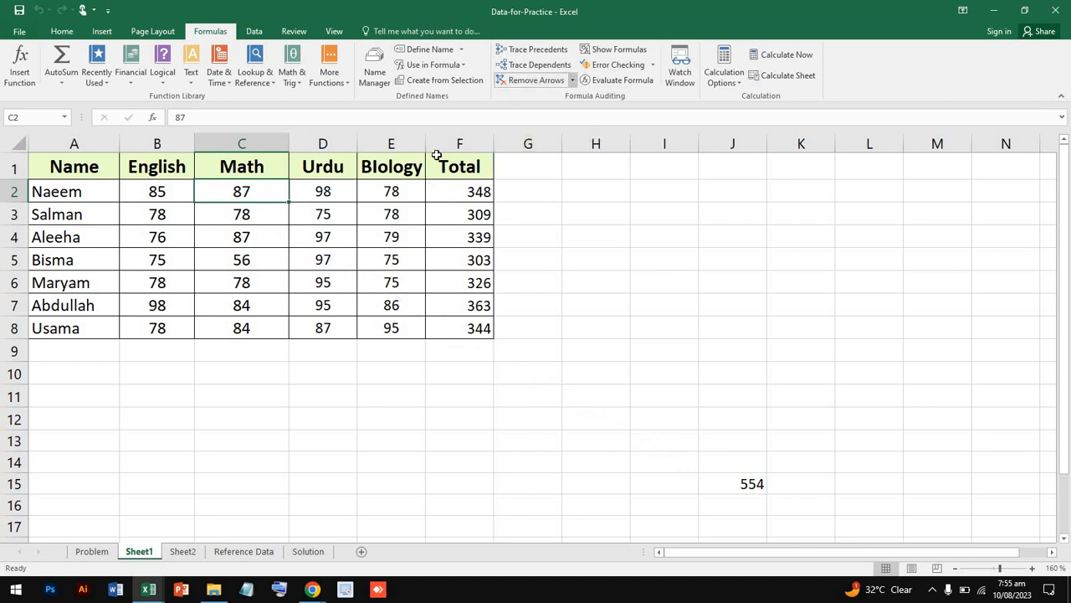
pyautogui.click(573, 81)
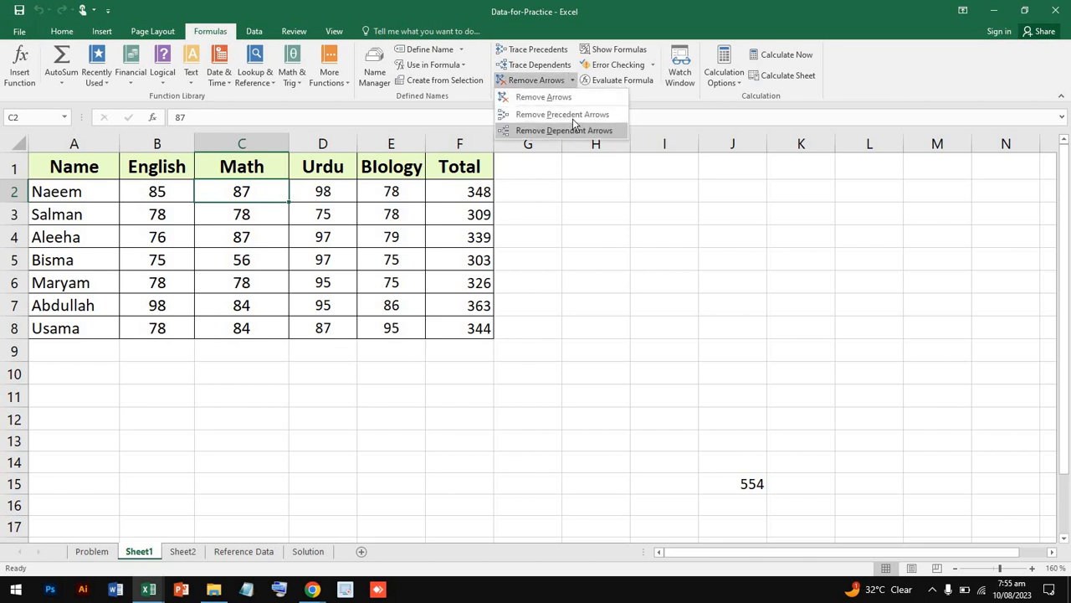
pyautogui.click(557, 97)
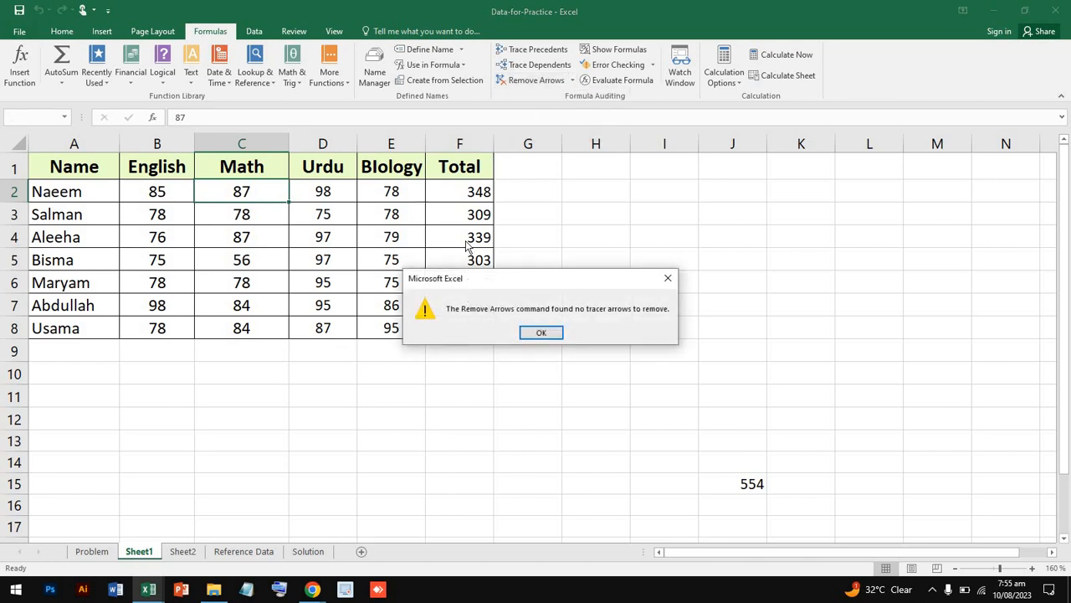
pyautogui.click(667, 278)
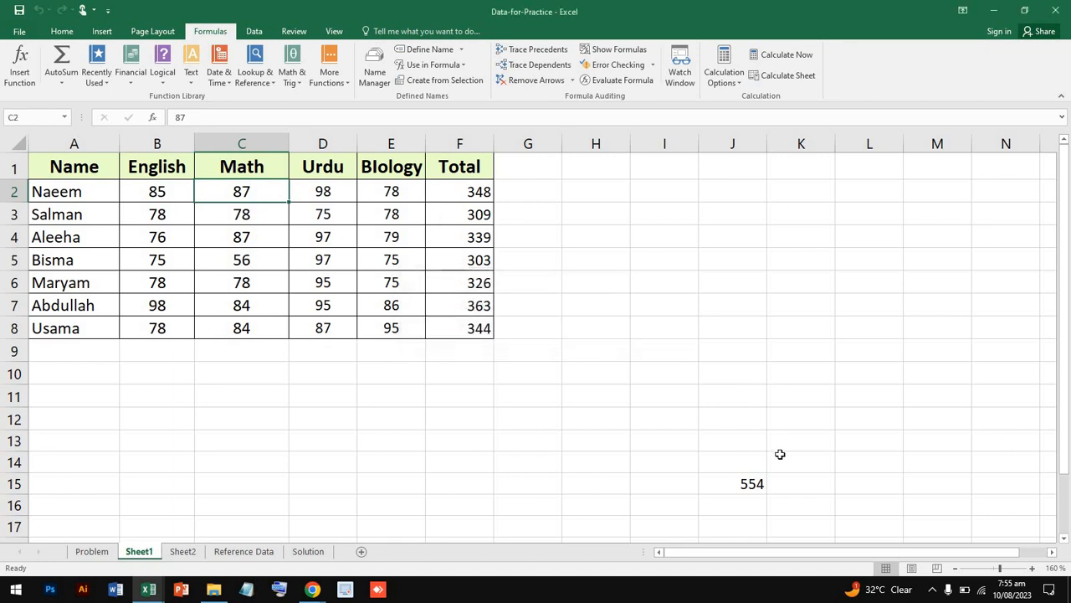
# Step: Delete the Math total formula from cell J15
pyautogui.click(752, 482)
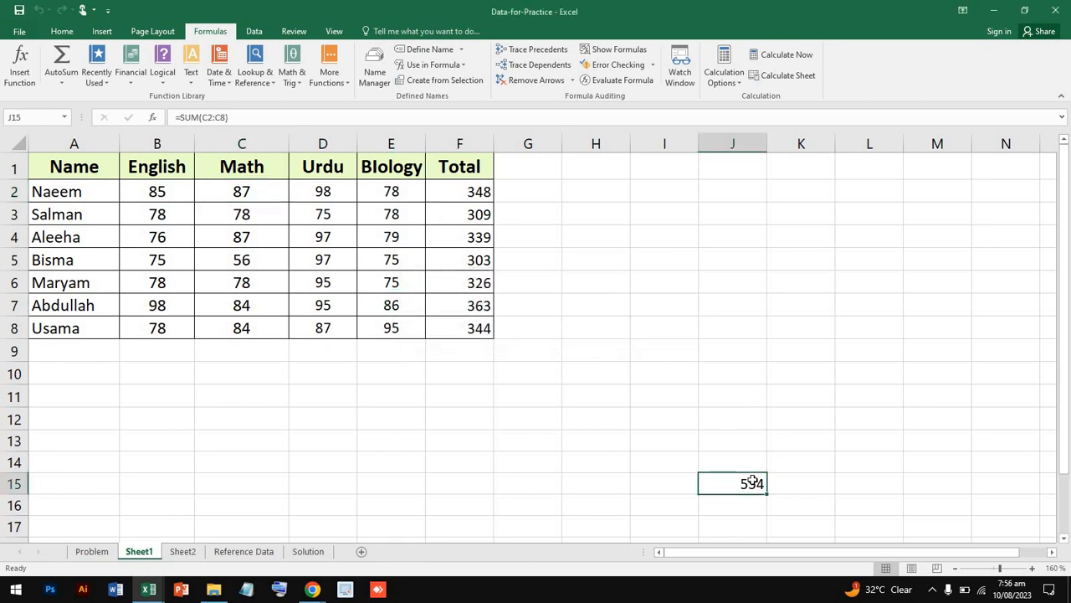
pyautogui.press('Delete')
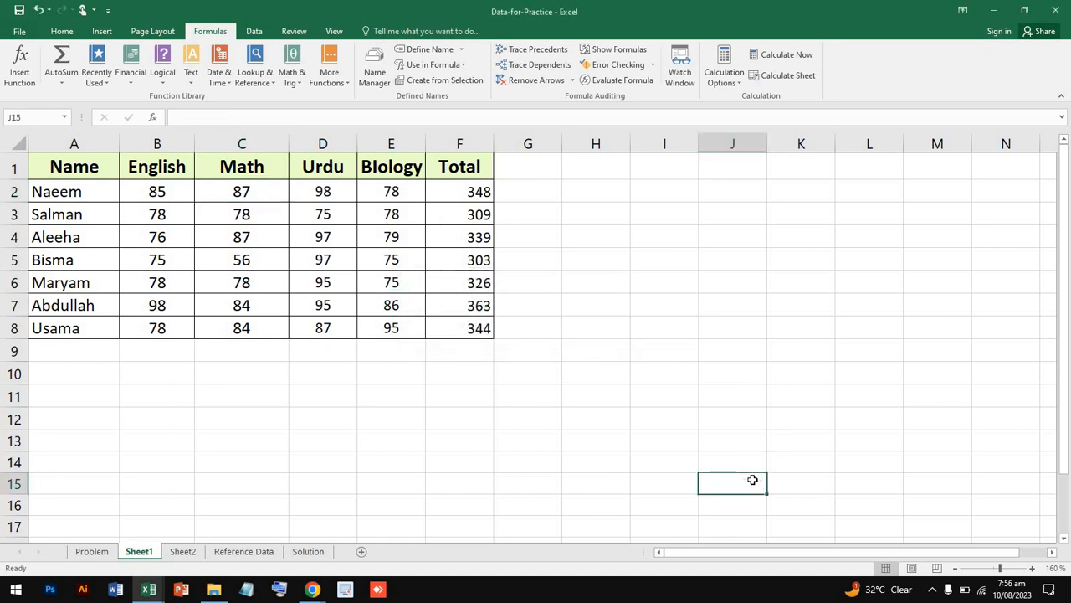
pyautogui.click(666, 381)
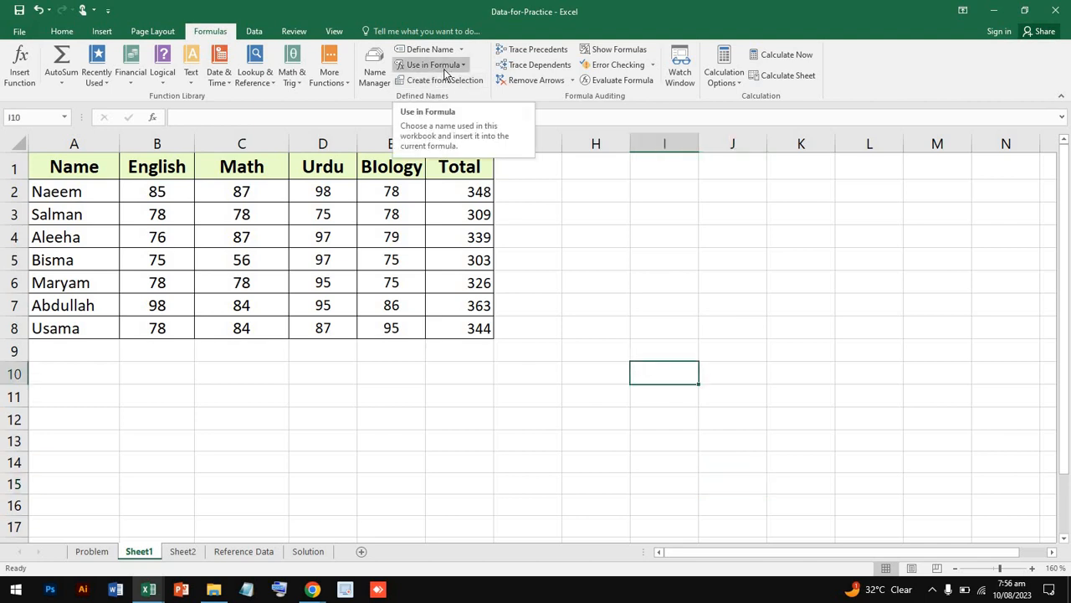
# Step: Enter the formula =SUM(B2:B9) in cell B9 under the English marks, including its own cell in the range
pyautogui.click(180, 172)
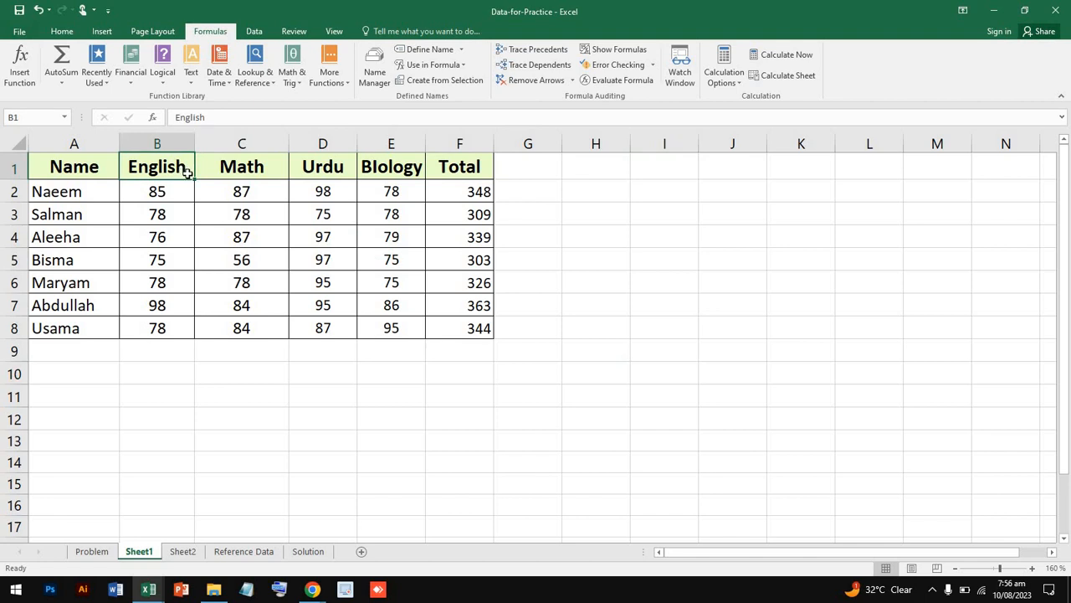
pyautogui.click(165, 358)
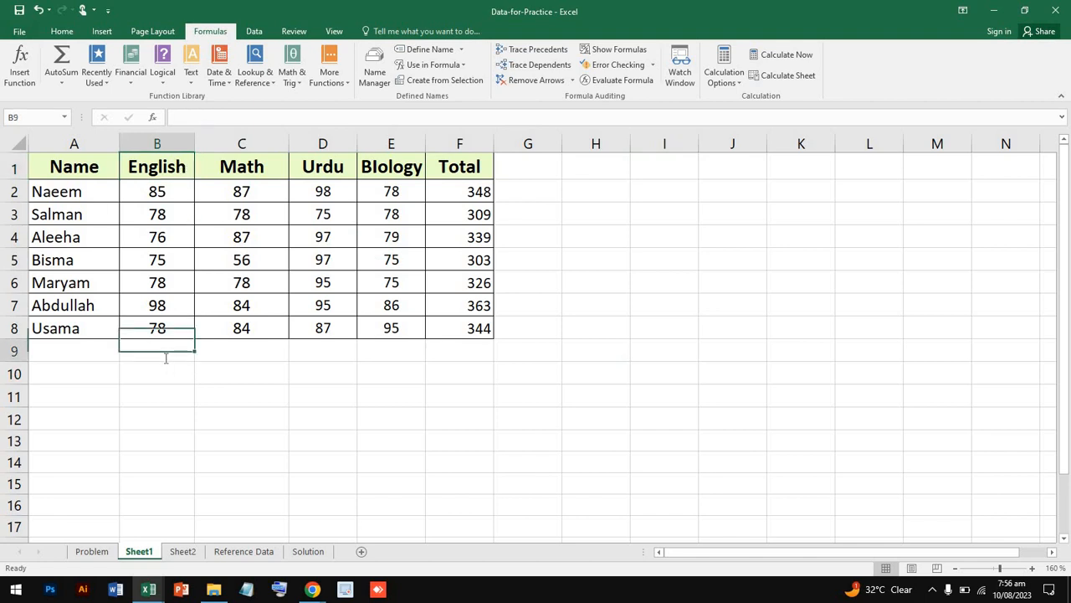
pyautogui.doubleClick(165, 358)
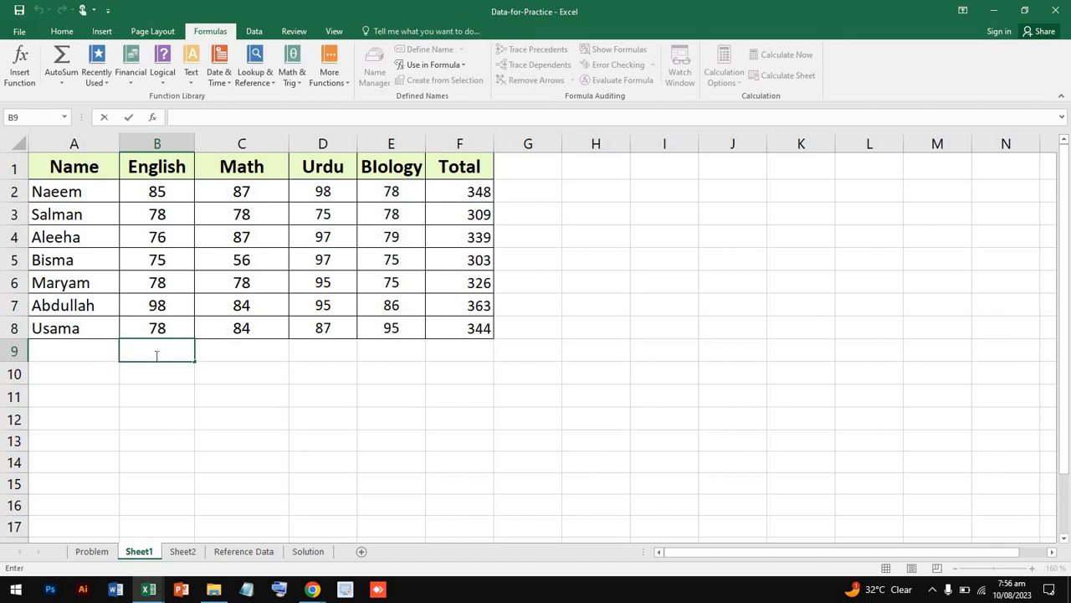
pyautogui.write('=s')
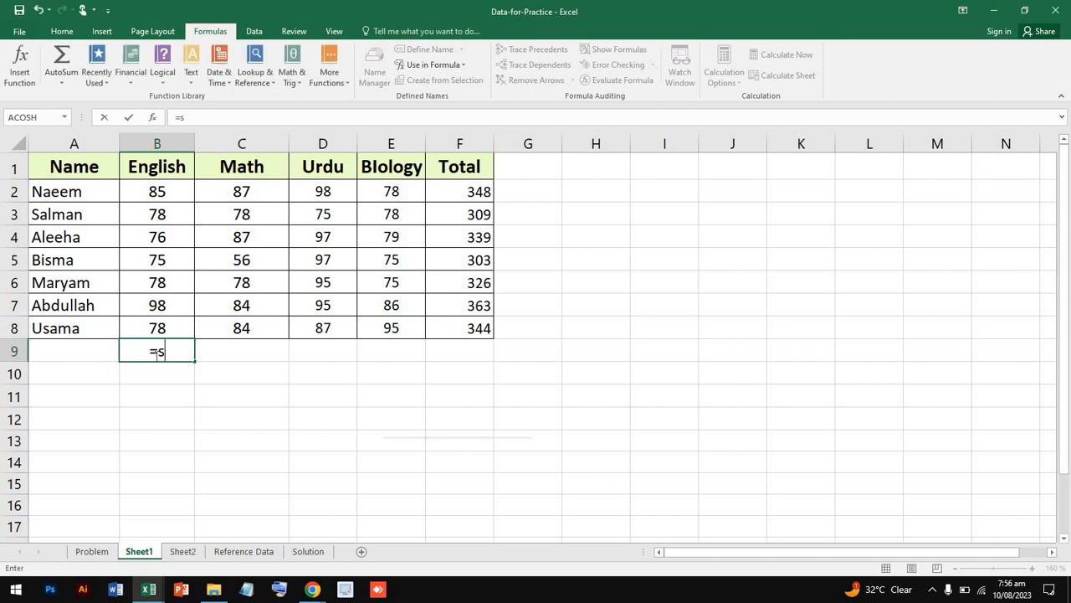
pyautogui.write('um')
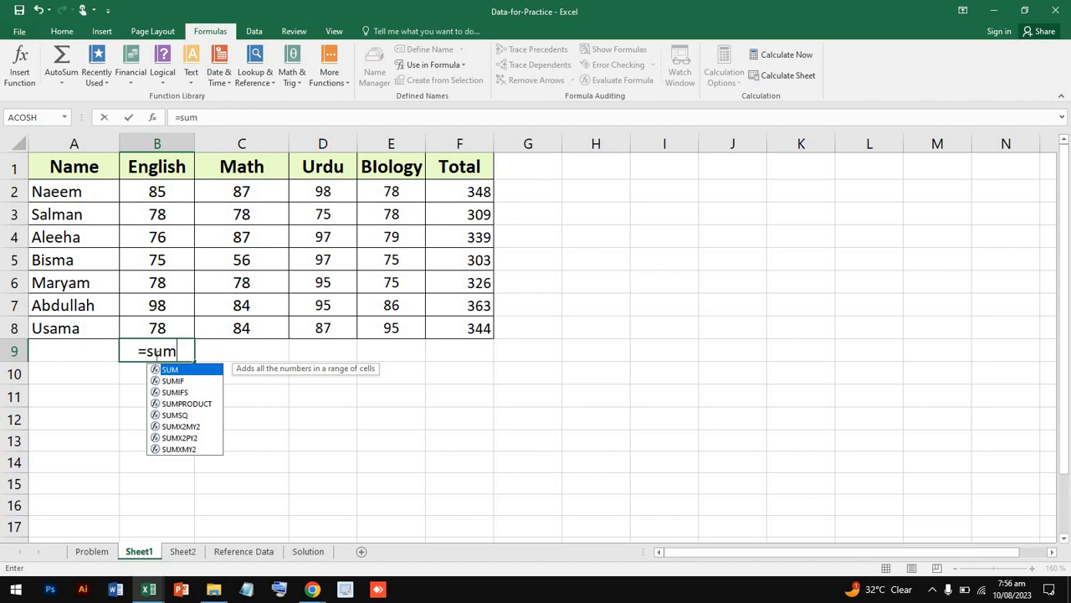
pyautogui.write('(')
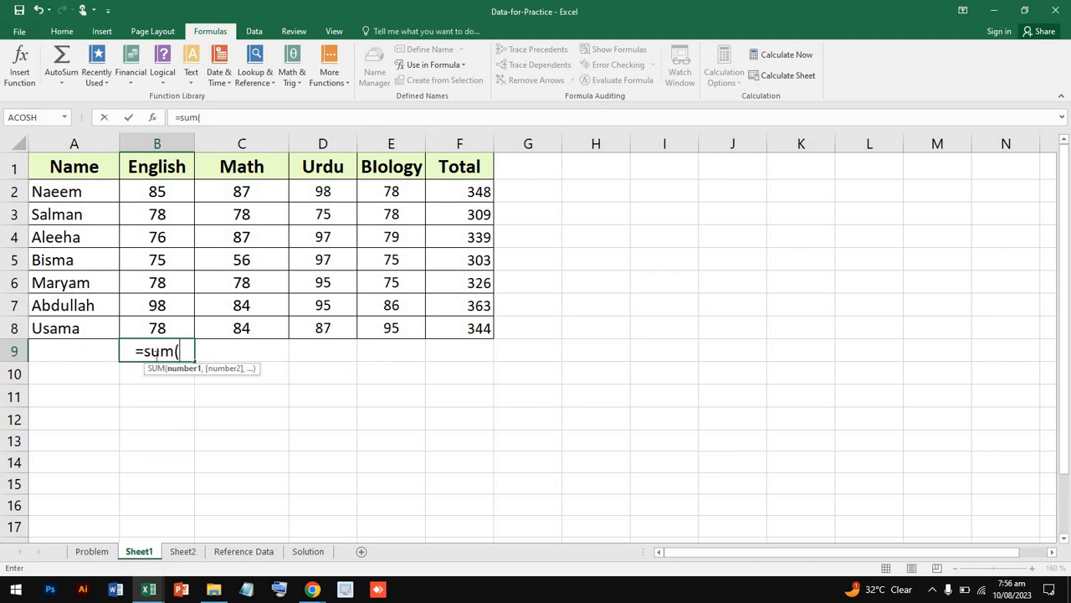
pyautogui.write('e')
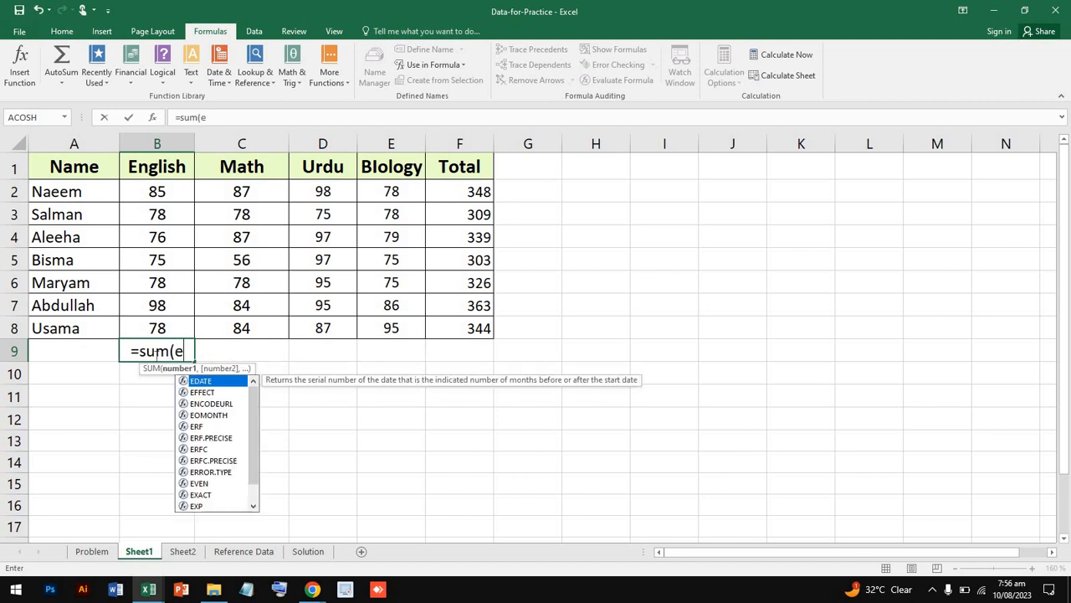
pyautogui.press('BackSpace')
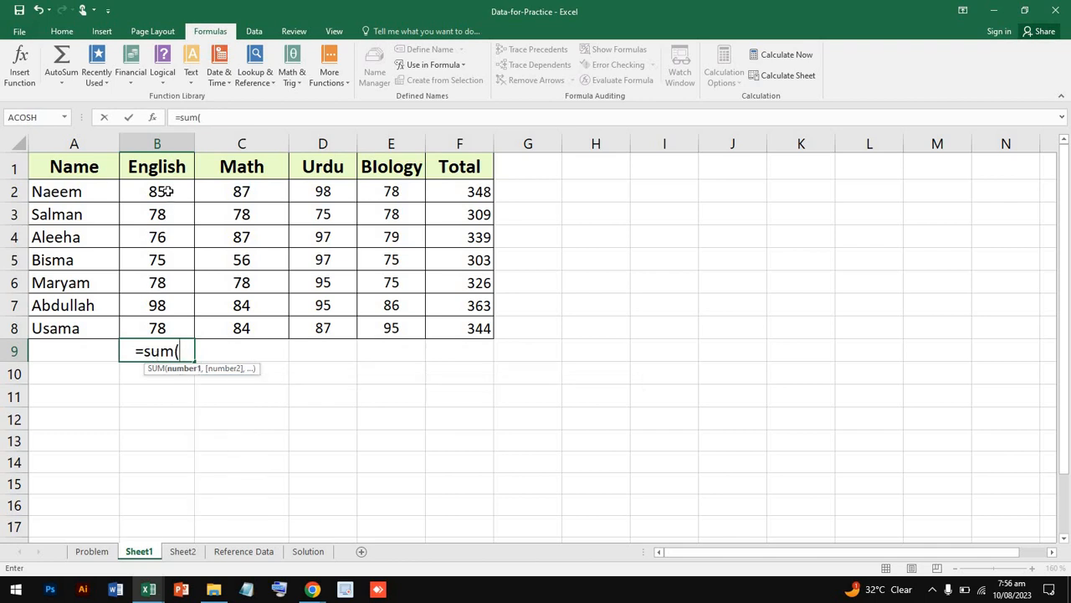
pyautogui.moveTo(167, 192); pyautogui.dragTo(168, 341)
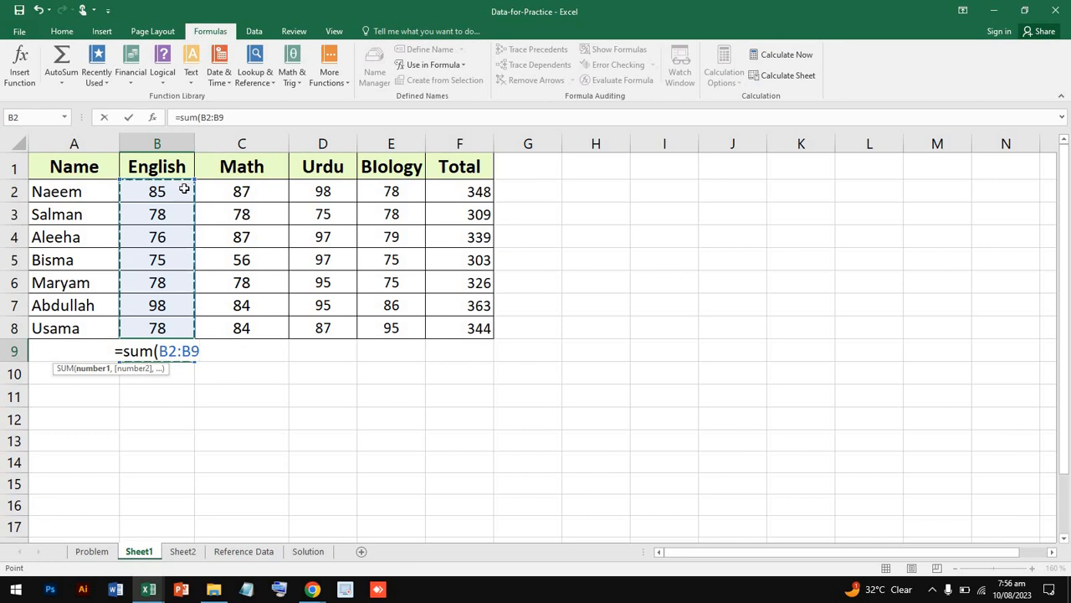
pyautogui.press('Return')
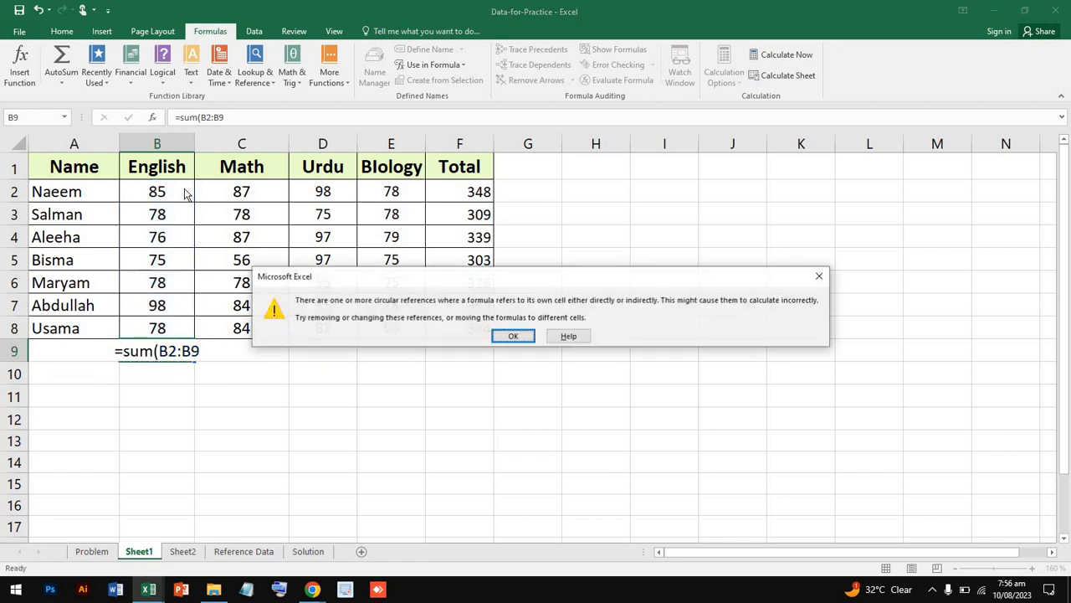
pyautogui.click(512, 336)
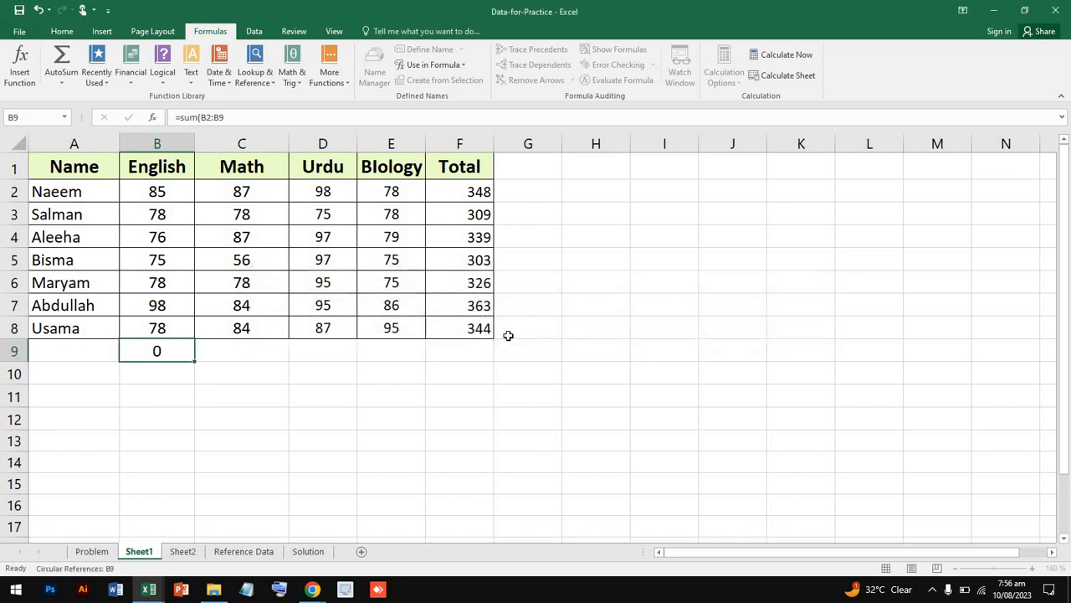
# Step: Open the SUM formula in cell B9 to examine its range, and compare it with the English marks above
pyautogui.click(179, 348)
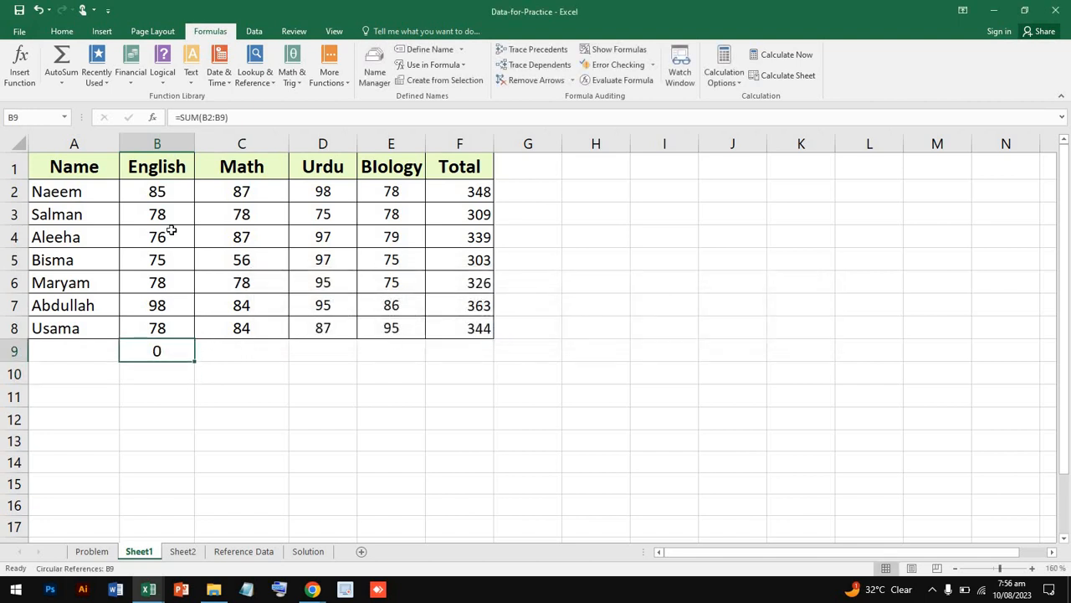
pyautogui.click(233, 118)
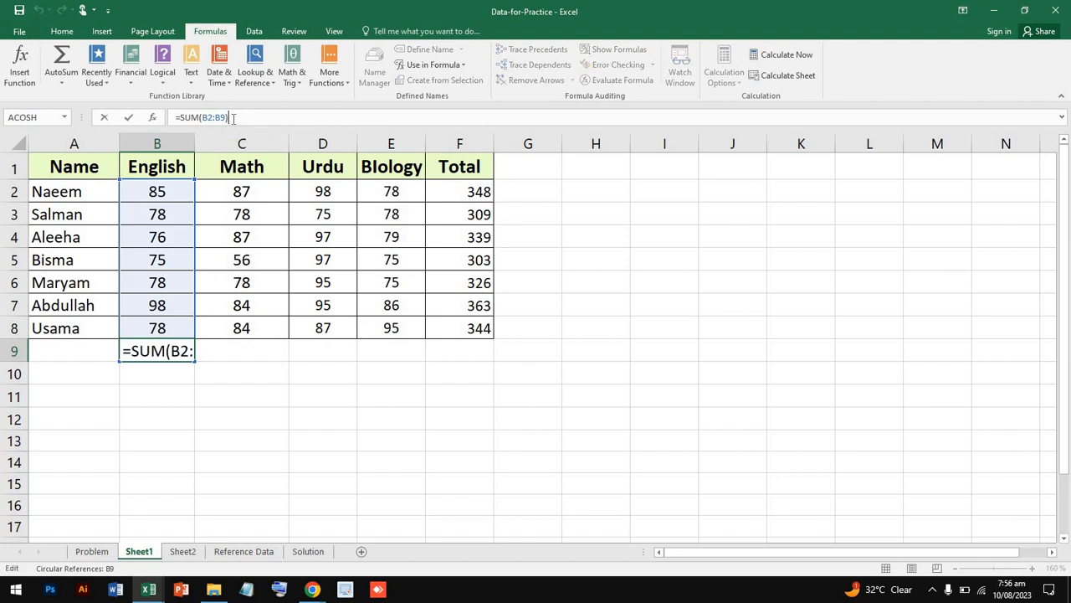
pyautogui.doubleClick(191, 347)
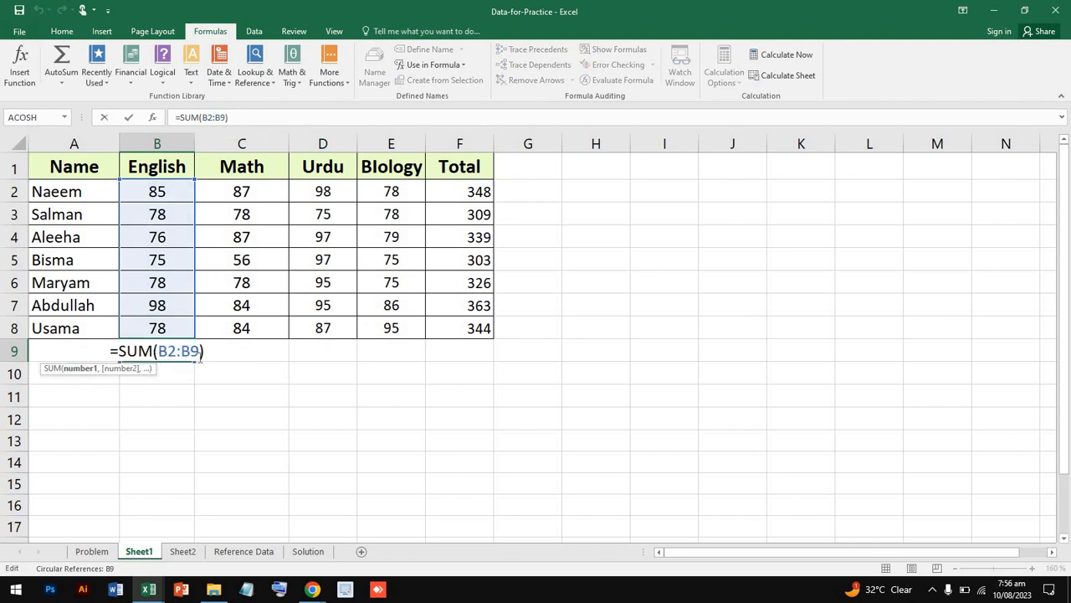
pyautogui.click(200, 355)
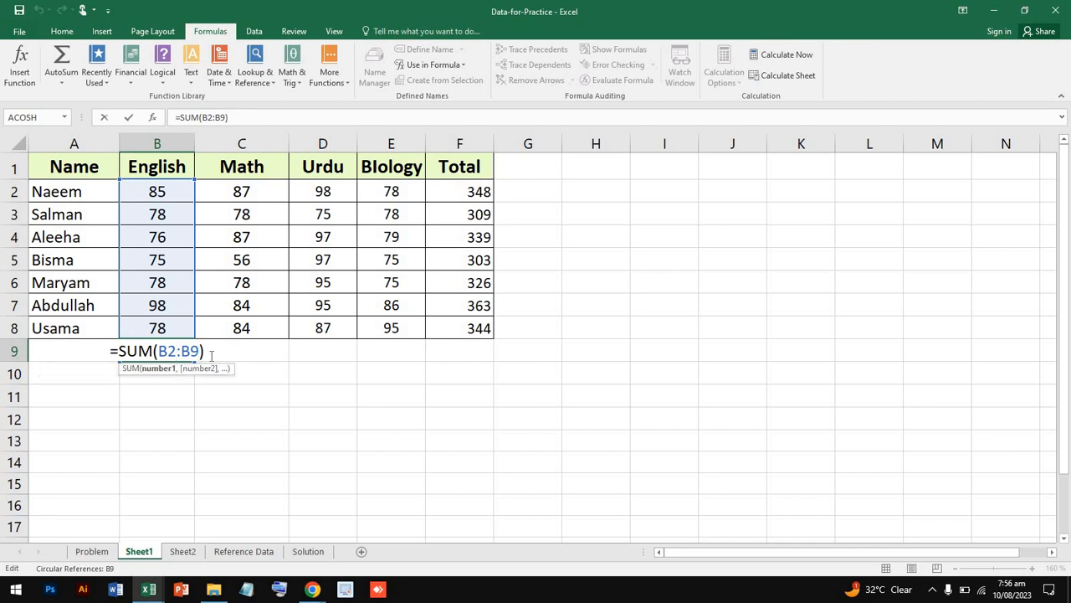
pyautogui.press('Return')
pyautogui.click(141, 351)
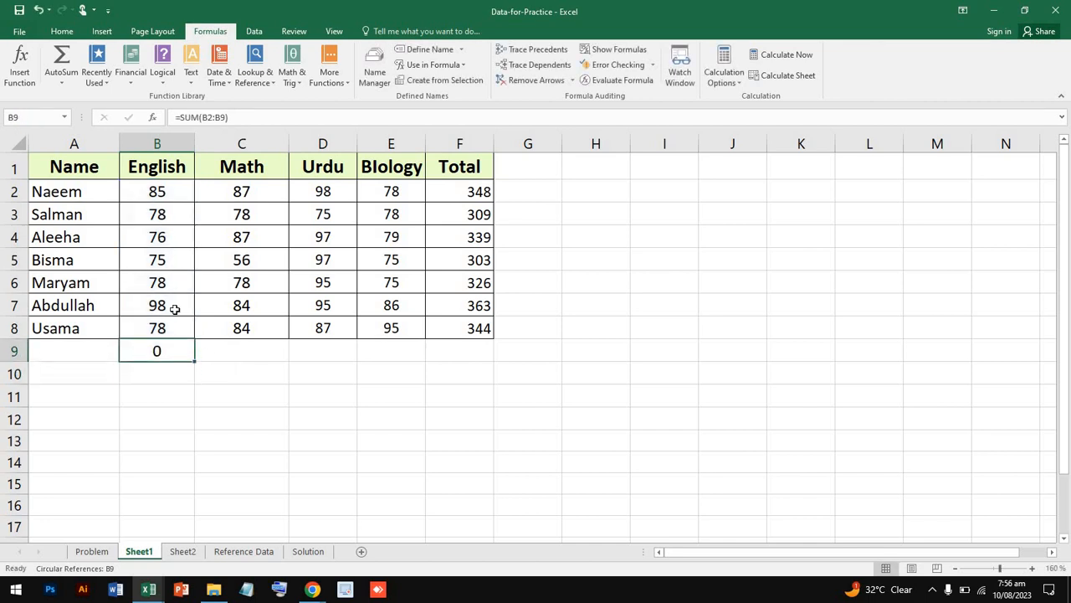
pyautogui.moveTo(172, 196); pyautogui.dragTo(174, 208)
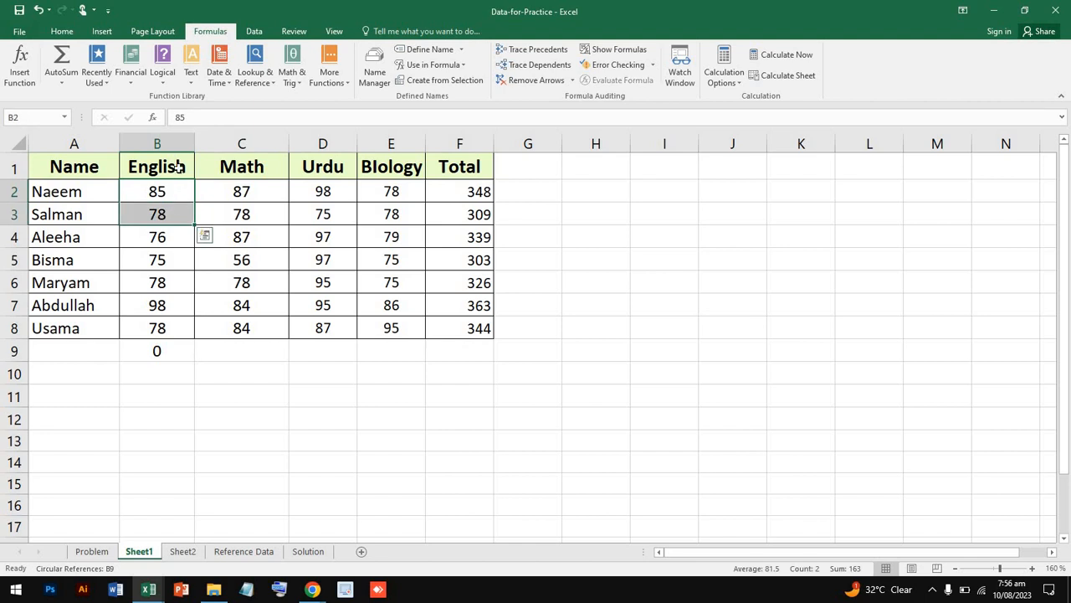
# Step: Check the English marks in B1:B8 against the formula range in cell B9, and delete that circular SUM formula
pyautogui.moveTo(180, 164); pyautogui.dragTo(184, 328)
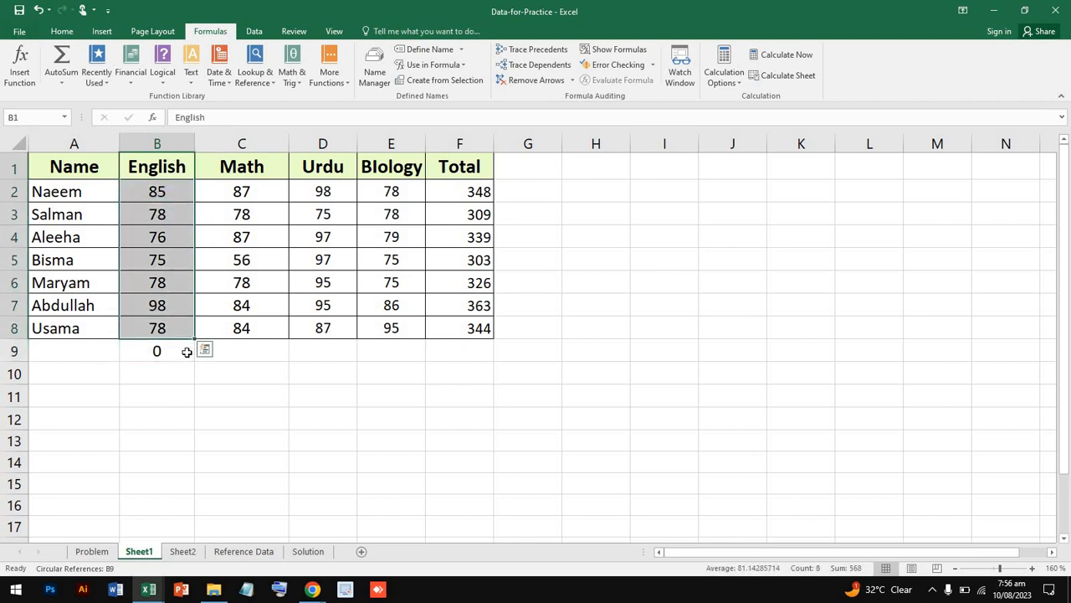
pyautogui.click(189, 352)
pyautogui.doubleClick(189, 353)
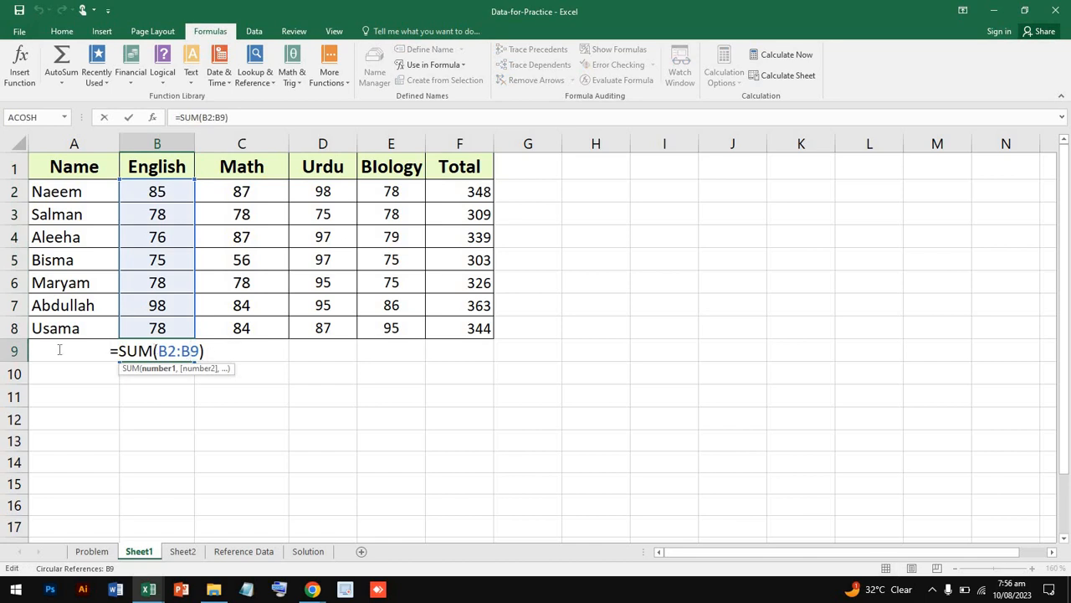
pyautogui.moveTo(60, 350); pyautogui.dragTo(13, 351)
pyautogui.press('BackSpace')
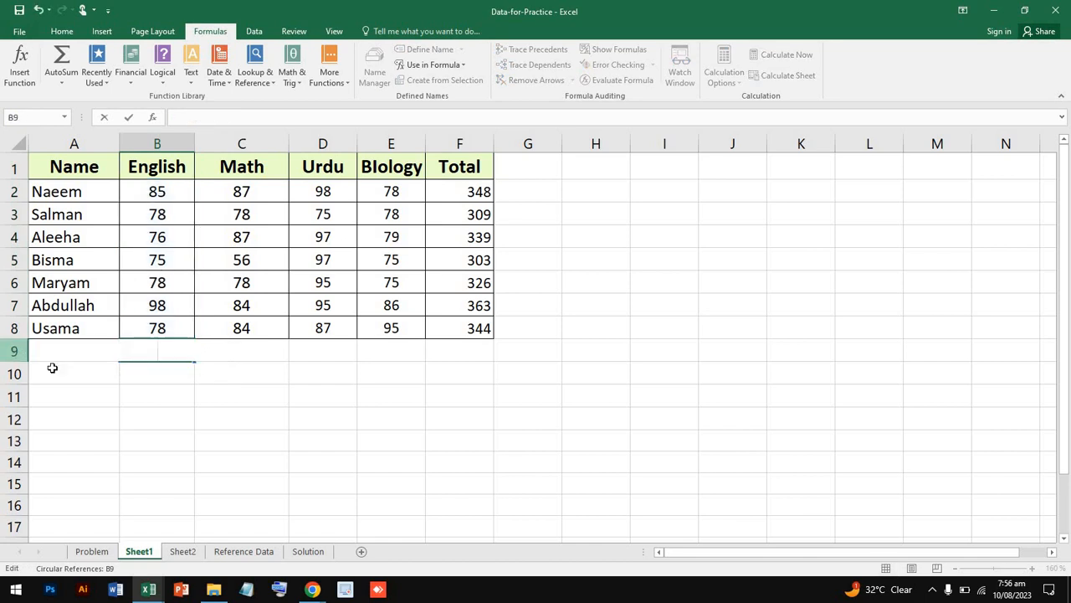
pyautogui.click(133, 381)
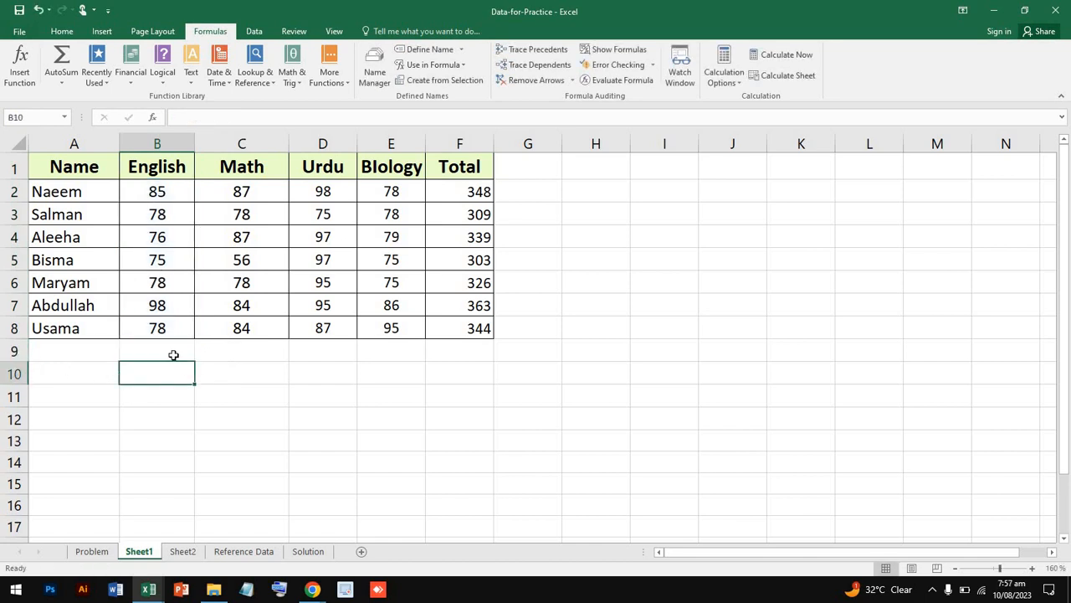
# Step: Enter a SUM formula in cell B10 that totals the English column range B1:B8
pyautogui.click(188, 116)
pyautogui.write('=sum')
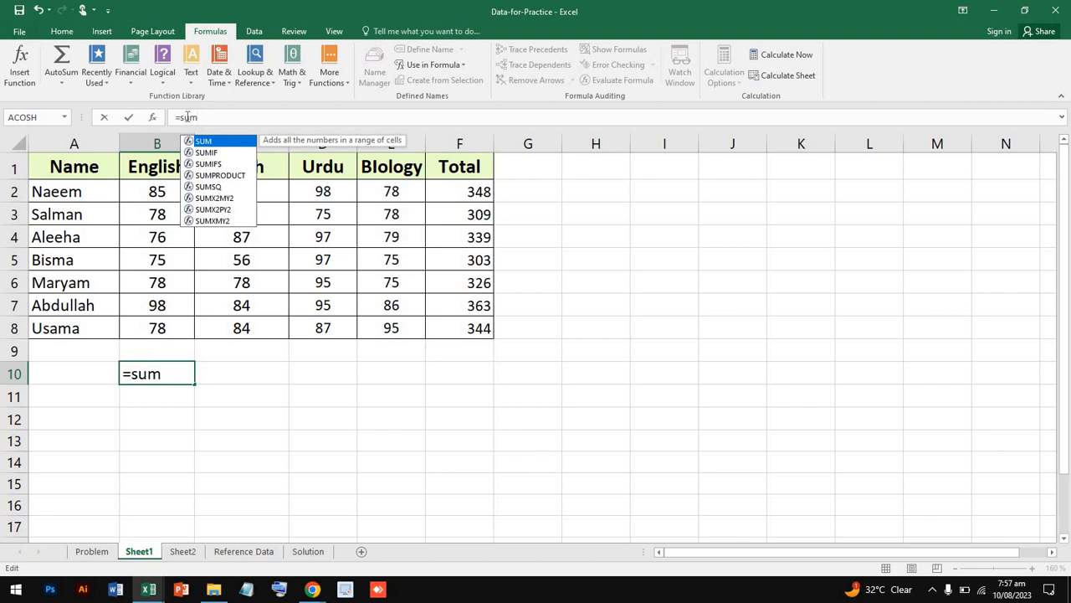
pyautogui.write('(')
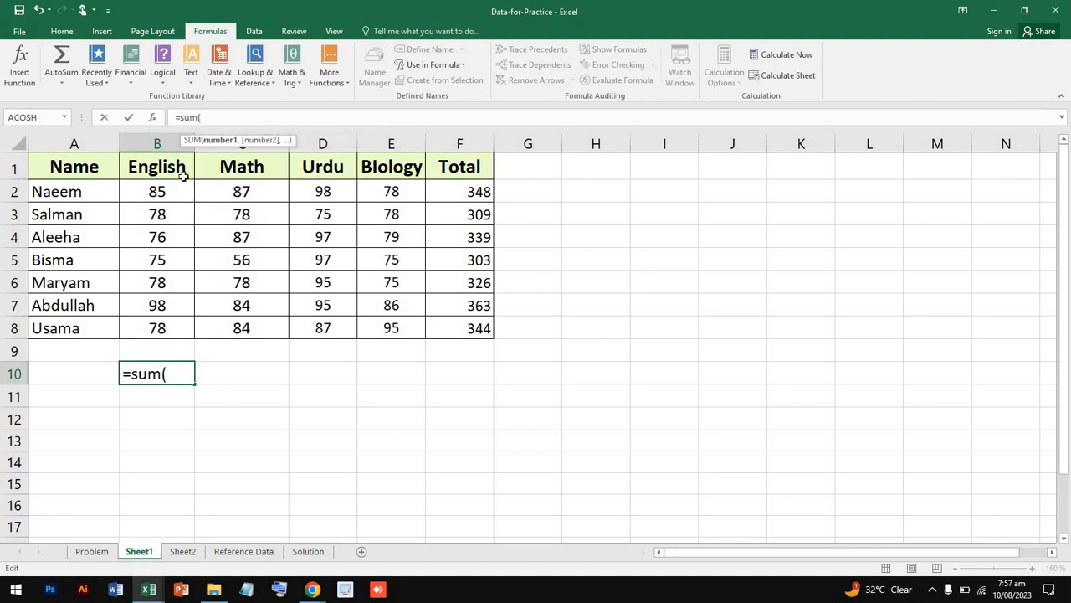
pyautogui.moveTo(179, 167); pyautogui.dragTo(182, 322)
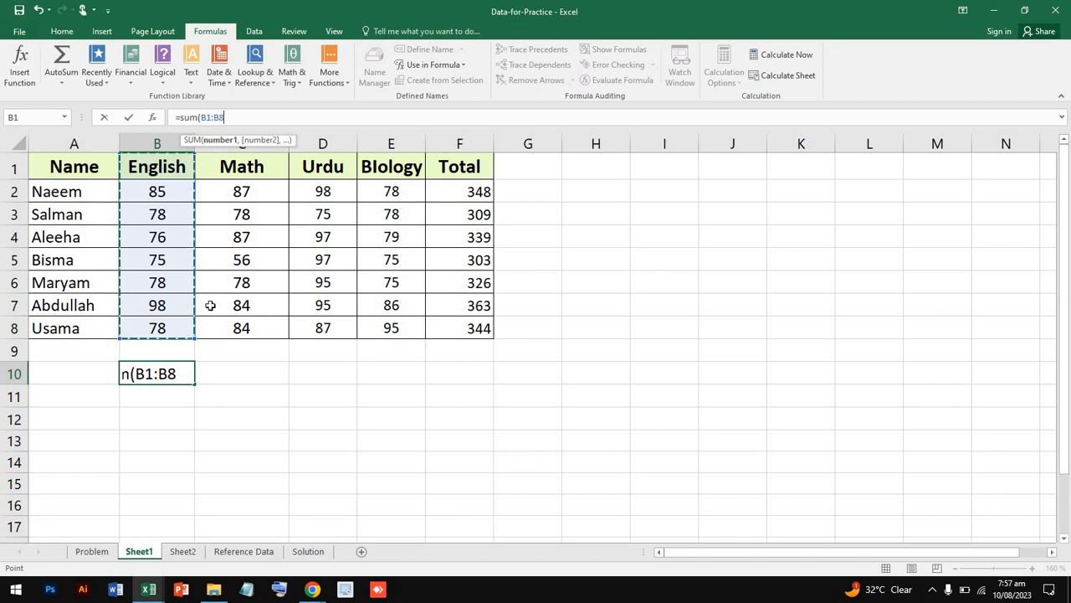
pyautogui.write(')')
pyautogui.press('Return')
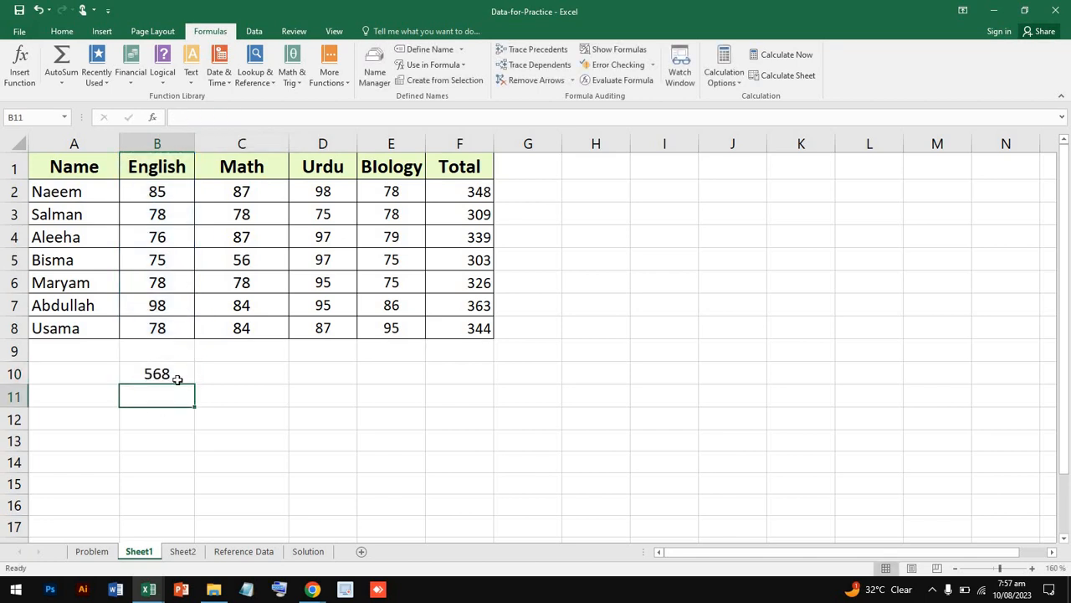
# Step: Define the workbook-scoped name english for cell B10, which holds the English total
pyautogui.click(182, 376)
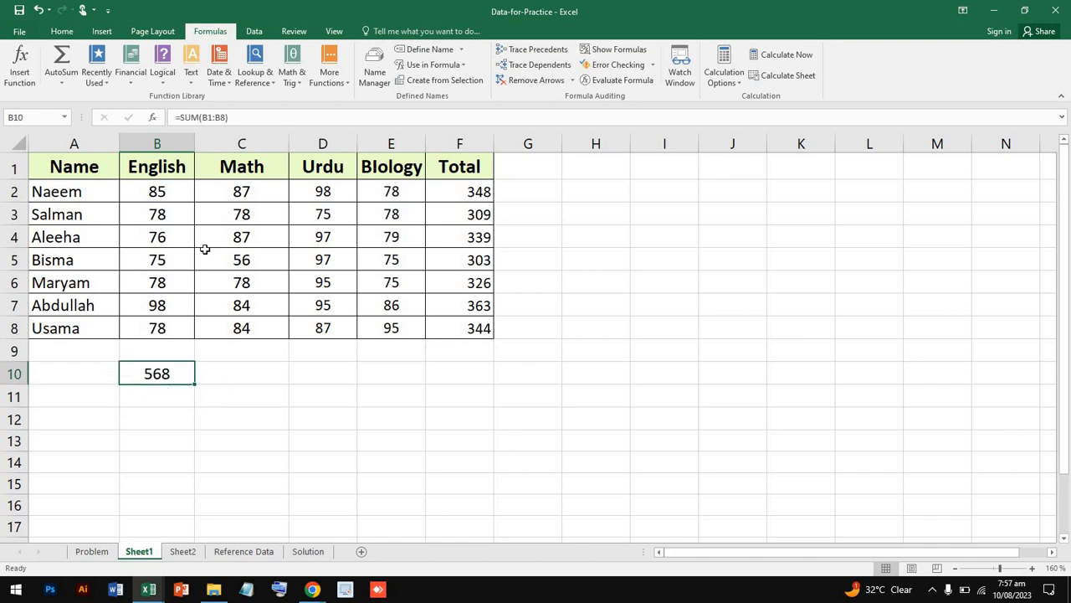
pyautogui.click(427, 49)
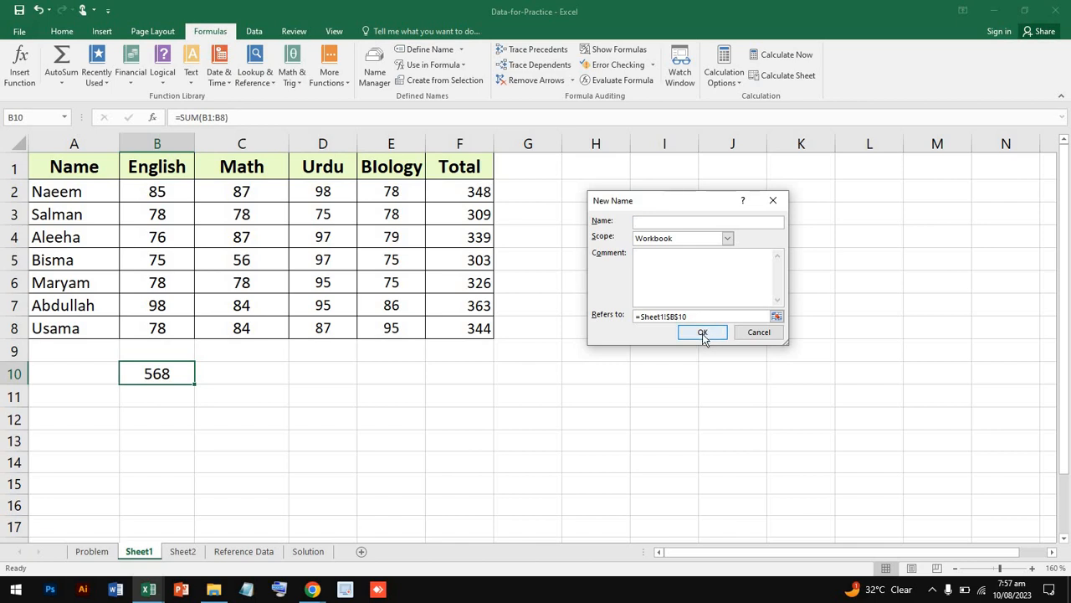
pyautogui.write('english')
pyautogui.click(705, 336)
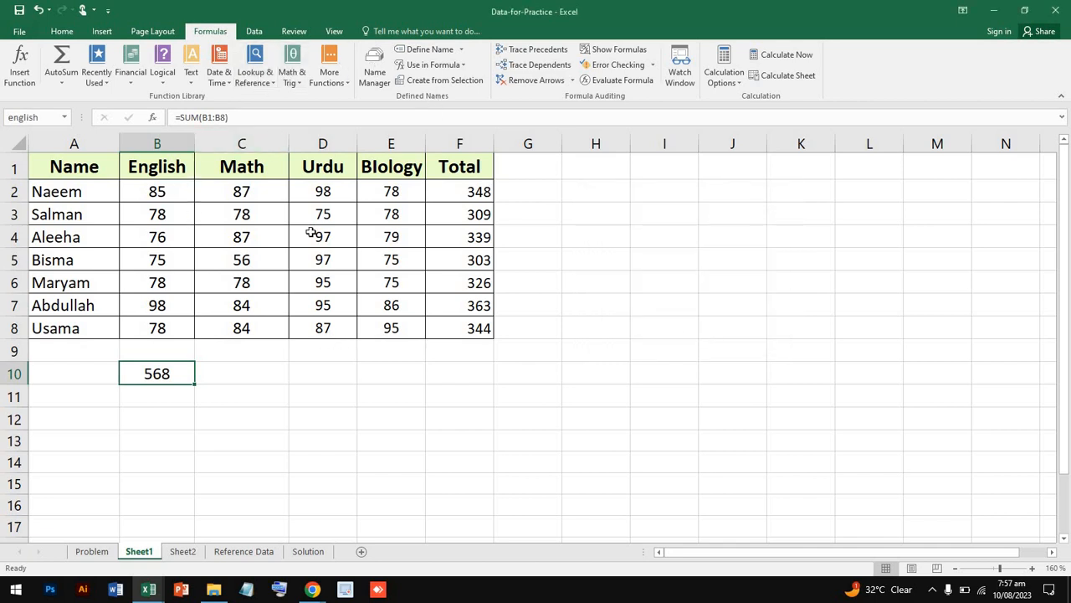
# Step: Enter the formula =SUM(english) in cell C10, using the defined name as its argument
pyautogui.click(248, 376)
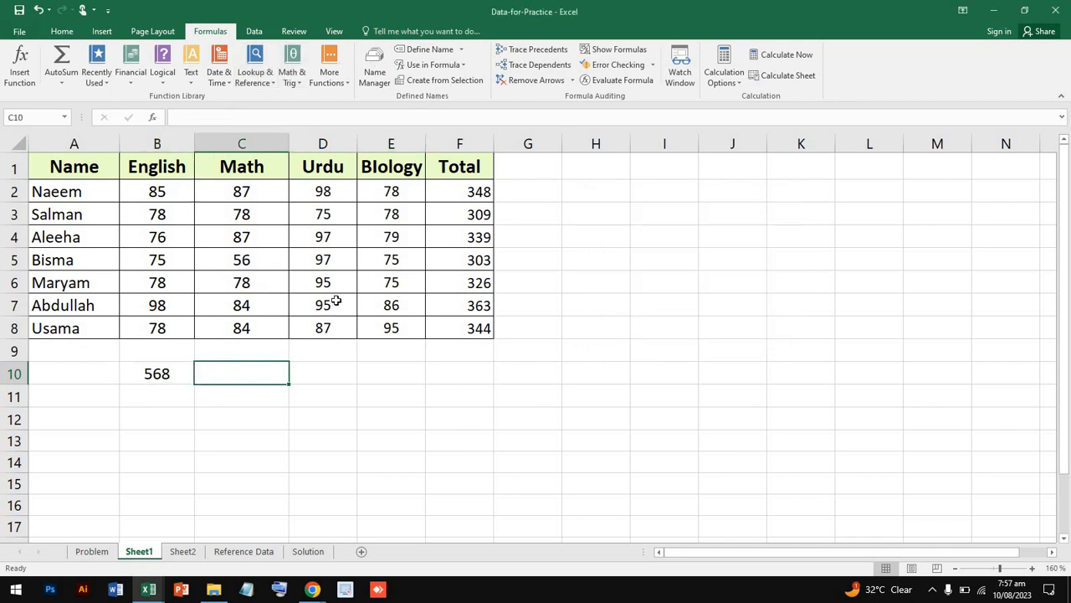
pyautogui.click(211, 116)
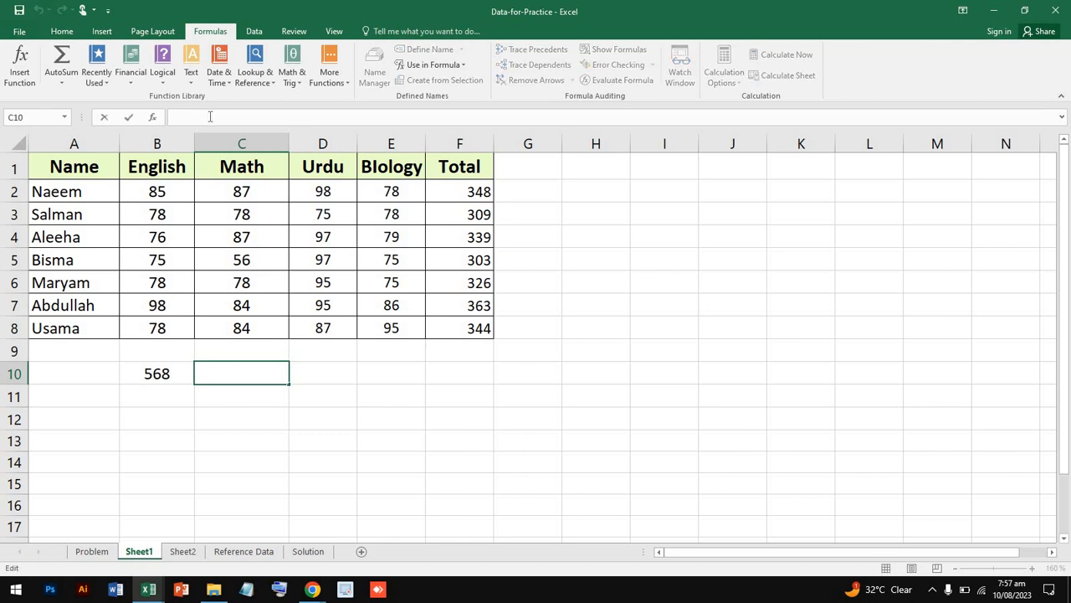
pyautogui.write('=sum')
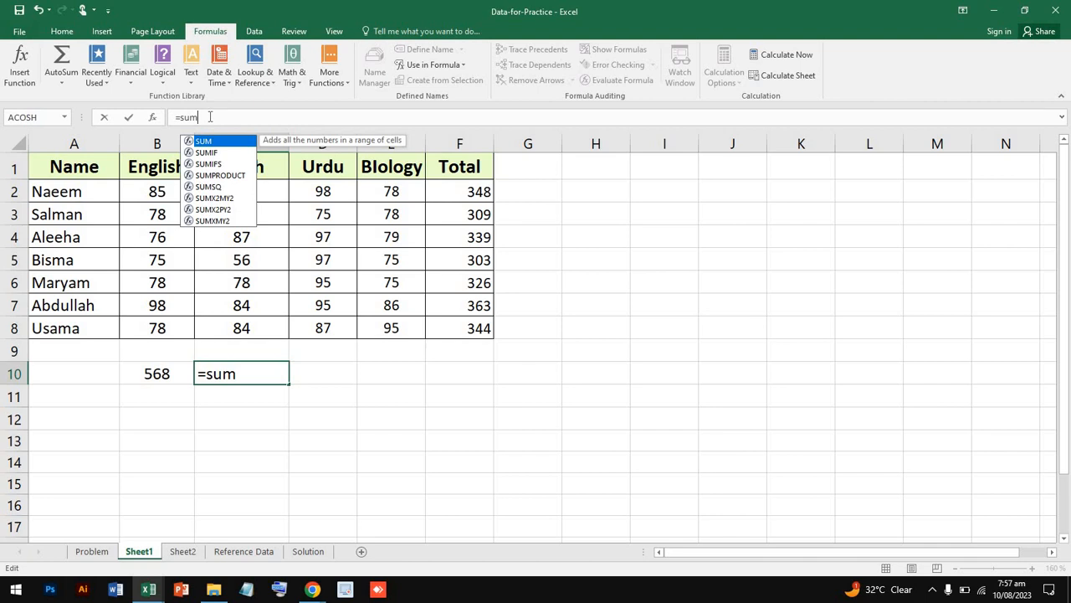
pyautogui.write('(')
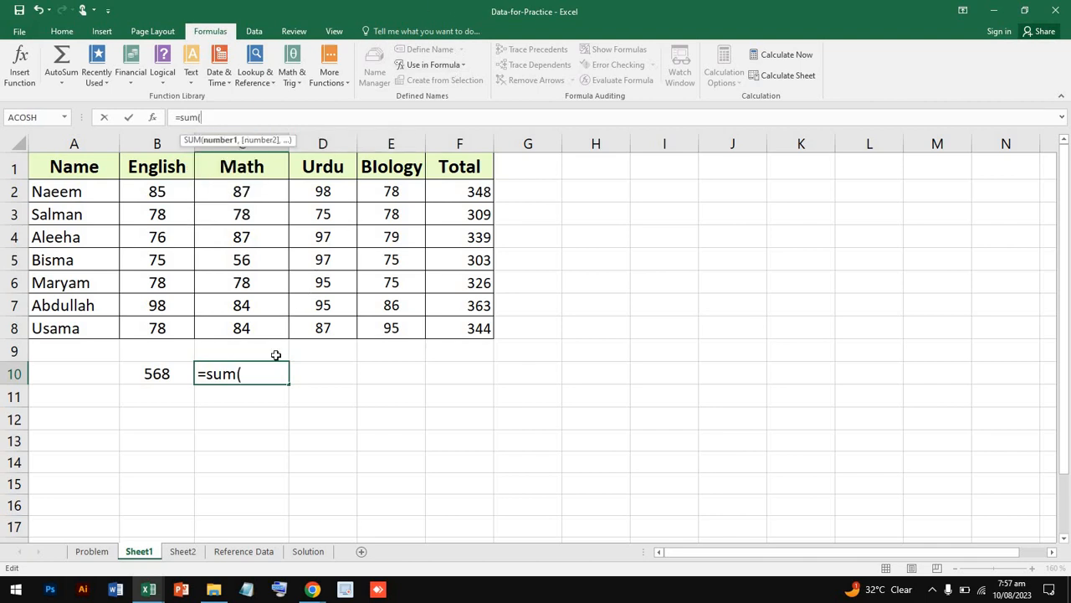
pyautogui.write('e')
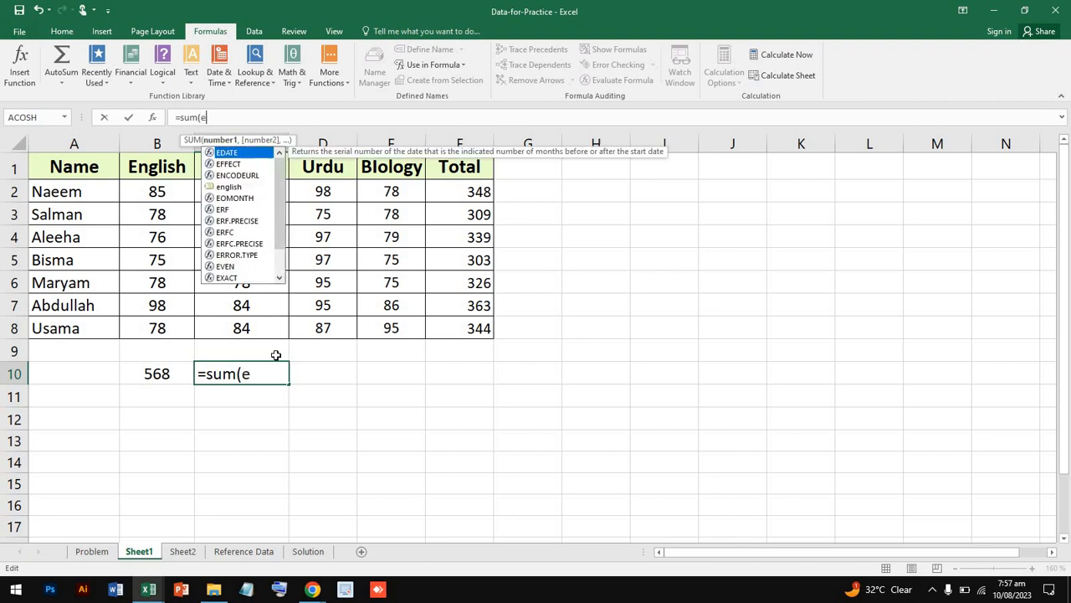
pyautogui.write('ng')
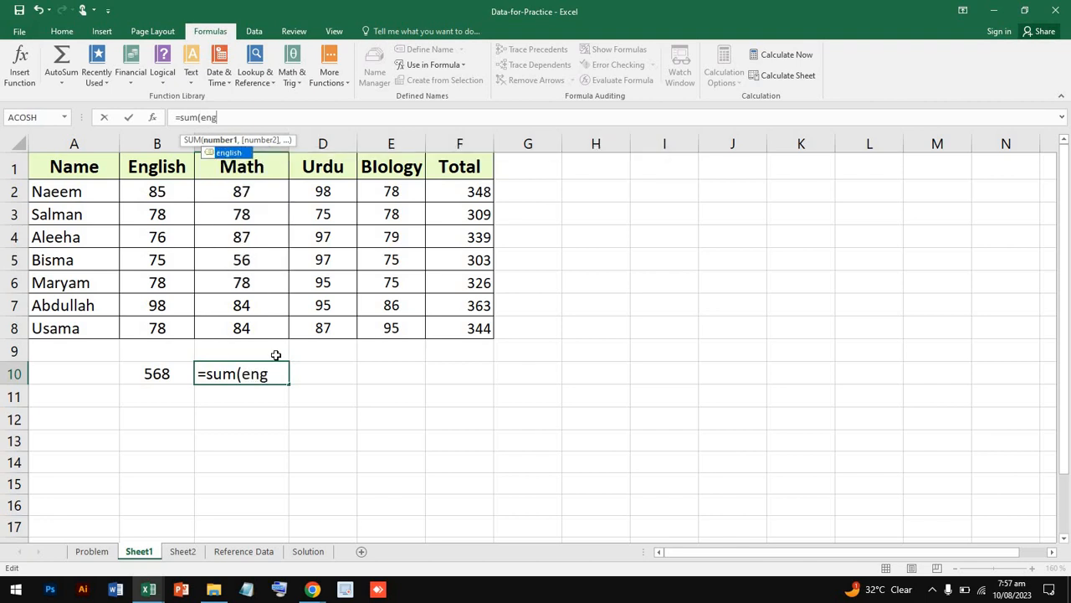
pyautogui.doubleClick(212, 156)
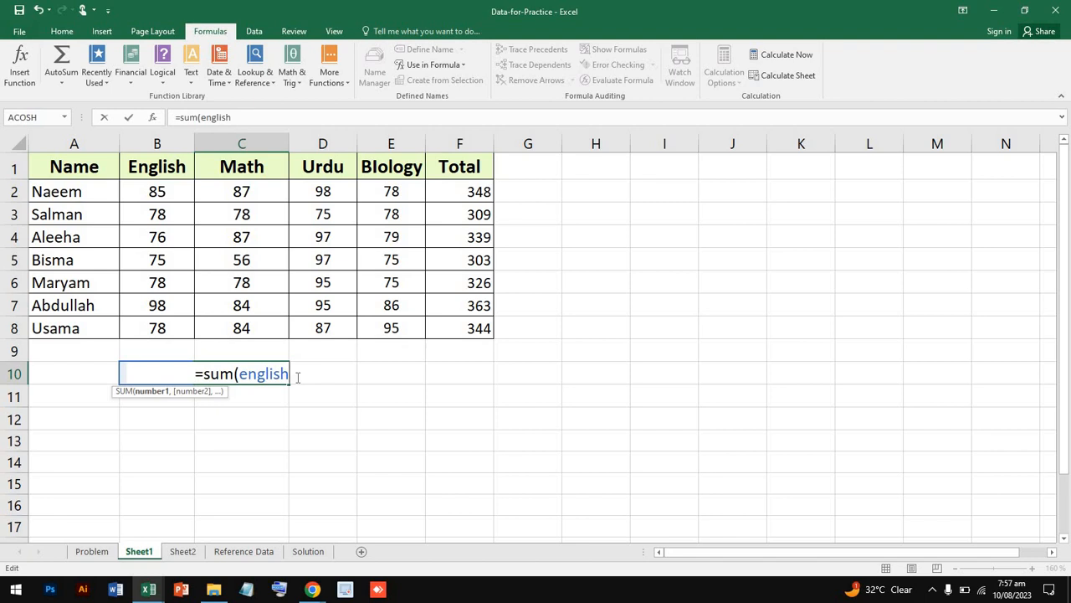
pyautogui.write(')')
pyautogui.press('Return')
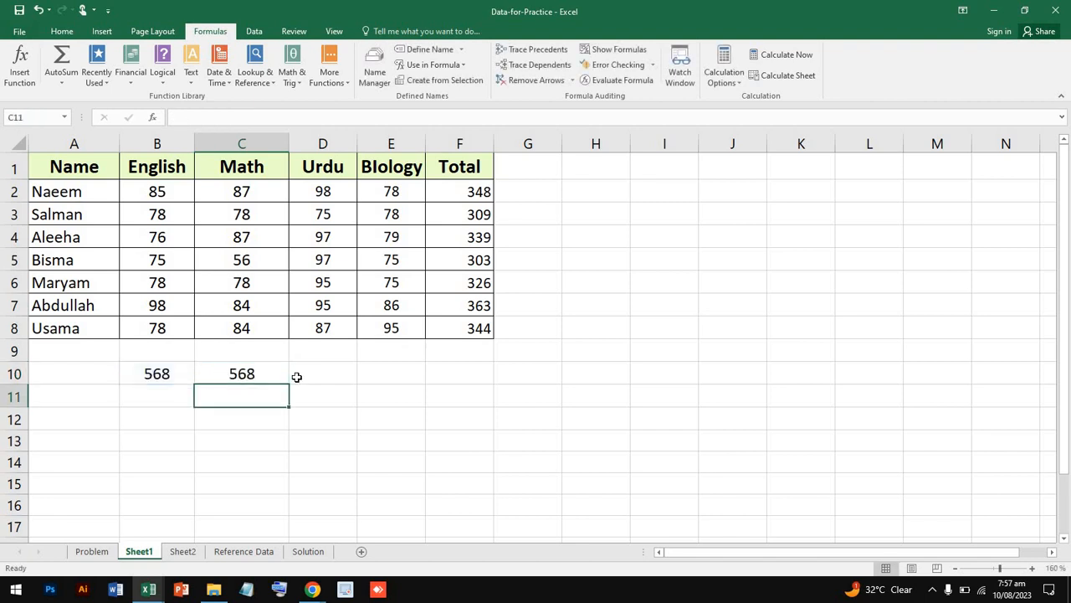
# Step: Delete the formulas from cells C10 and B10 below the marks table
pyautogui.click(249, 373)
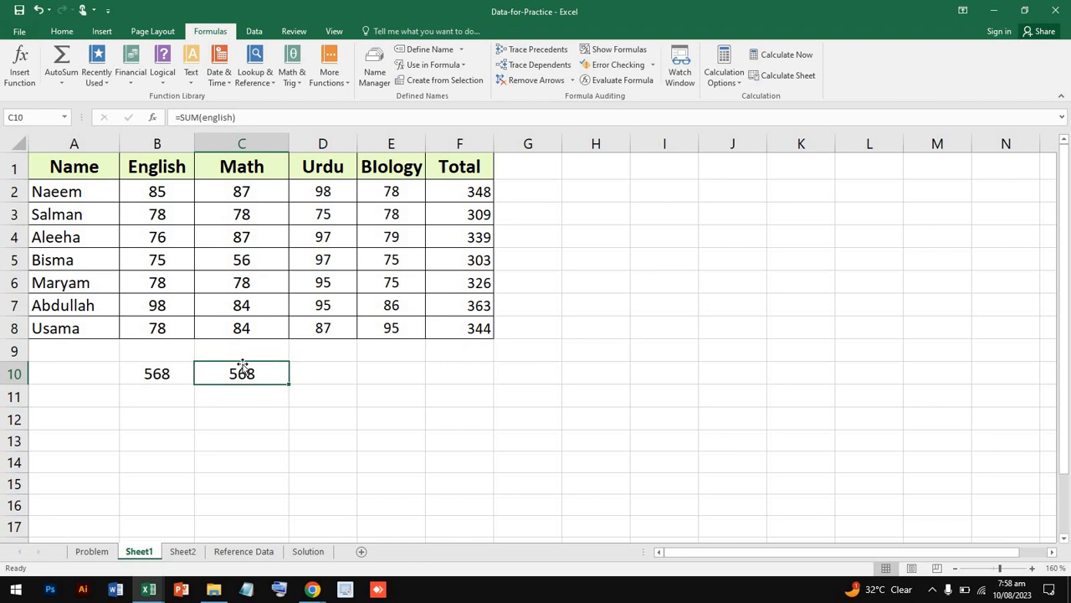
pyautogui.press('Delete')
pyautogui.click(178, 369)
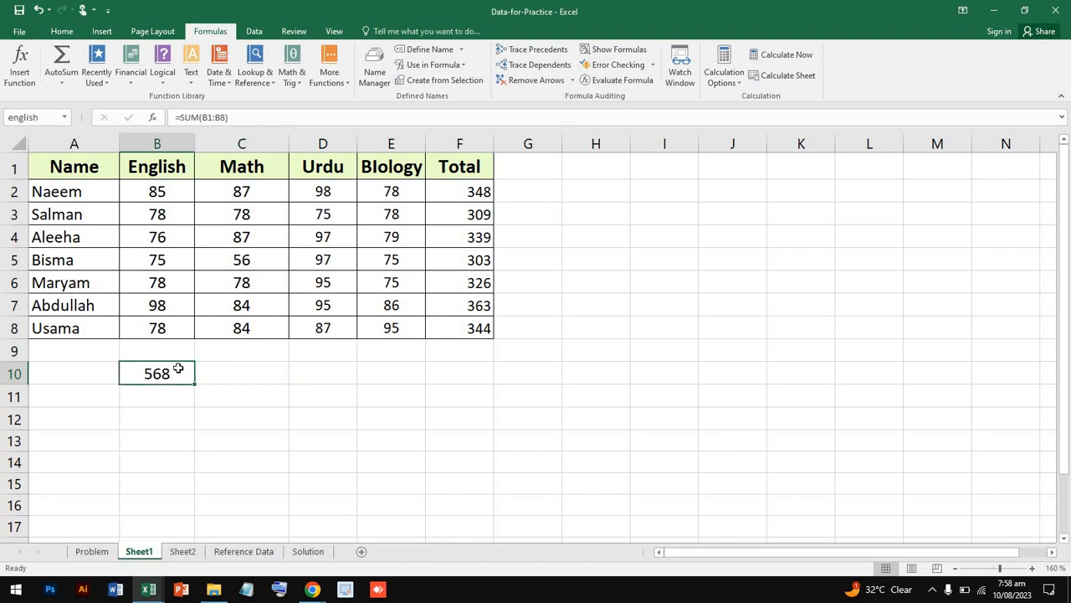
pyautogui.press('Delete')
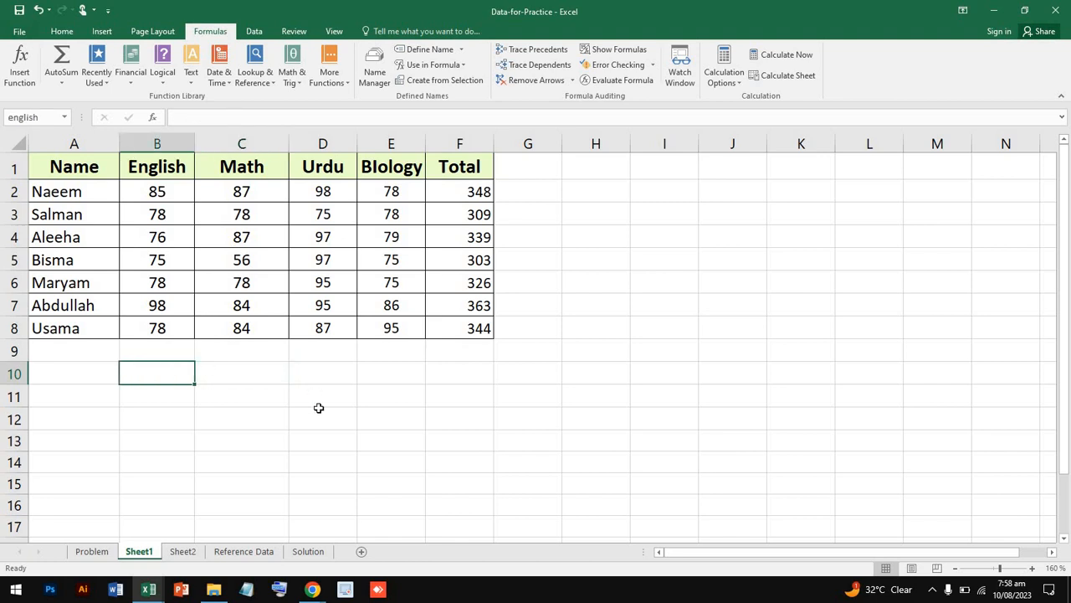
# Step: Display the formulas in the sheet's cells in place of their results, and switch back to the results
pyautogui.click(308, 358)
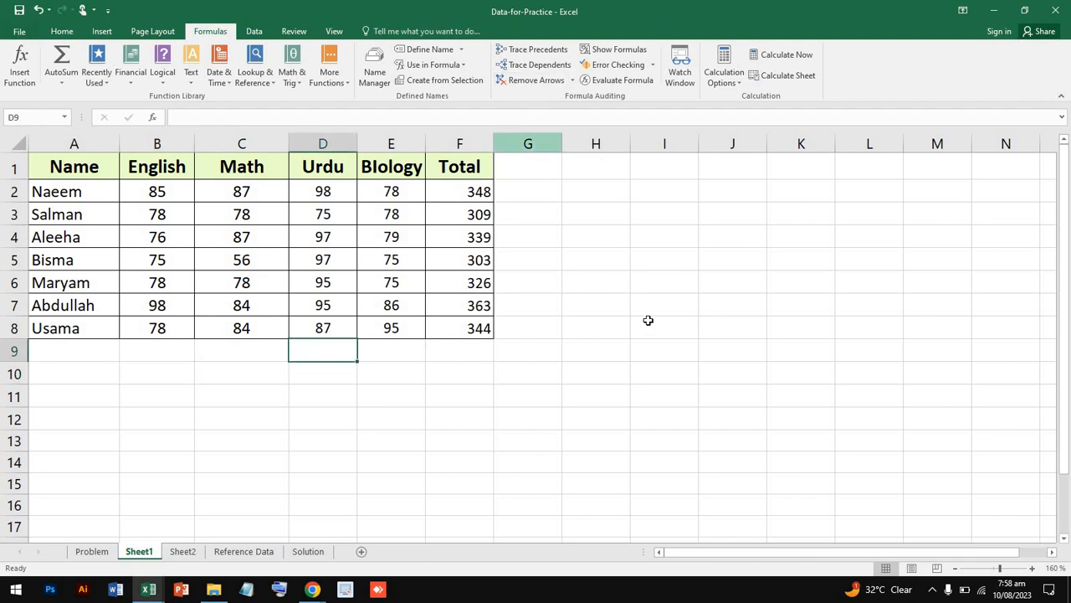
pyautogui.click(617, 50)
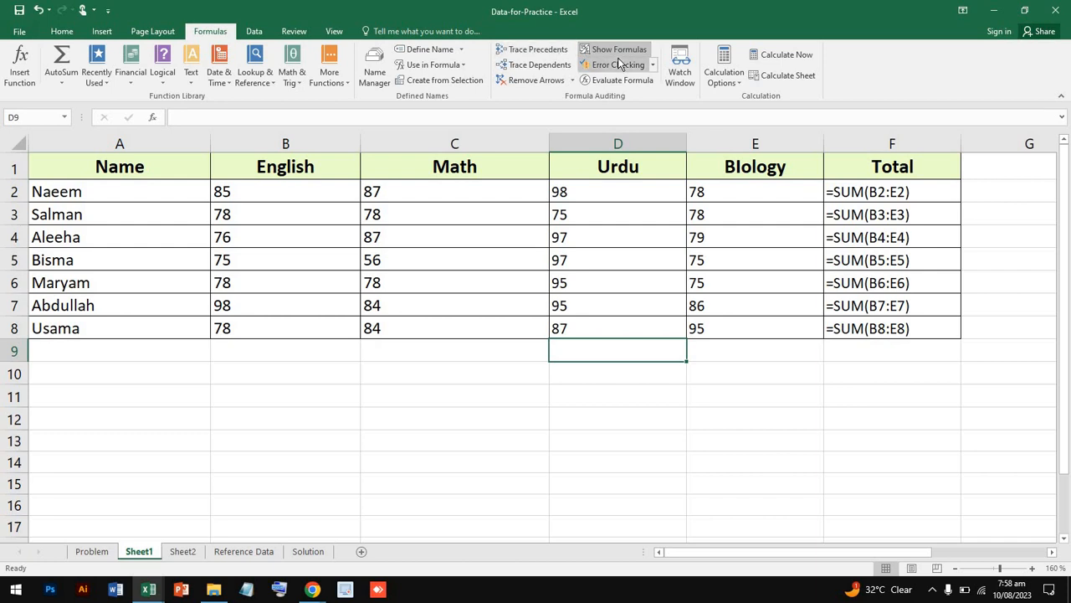
pyautogui.click(621, 51)
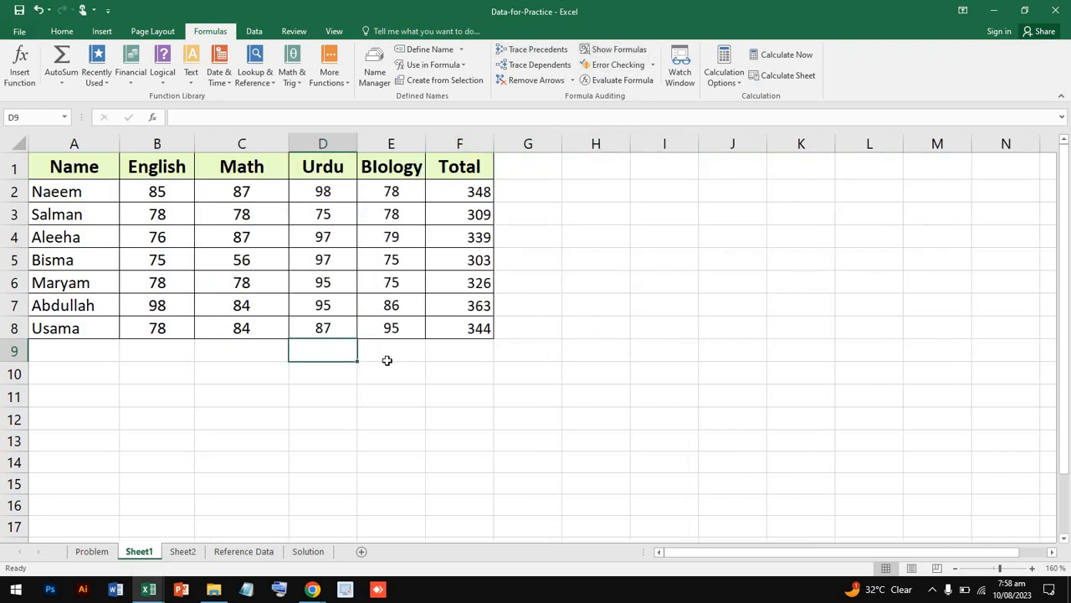
pyautogui.click(338, 192)
pyautogui.moveTo(343, 193); pyautogui.dragTo(334, 349)
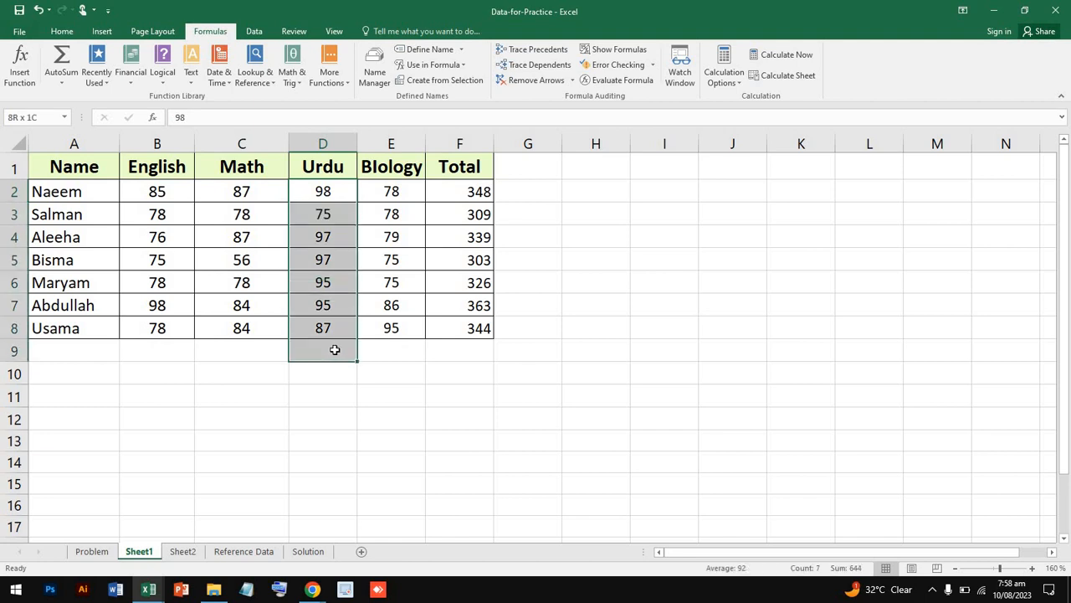
pyautogui.click(408, 387)
pyautogui.click(322, 354)
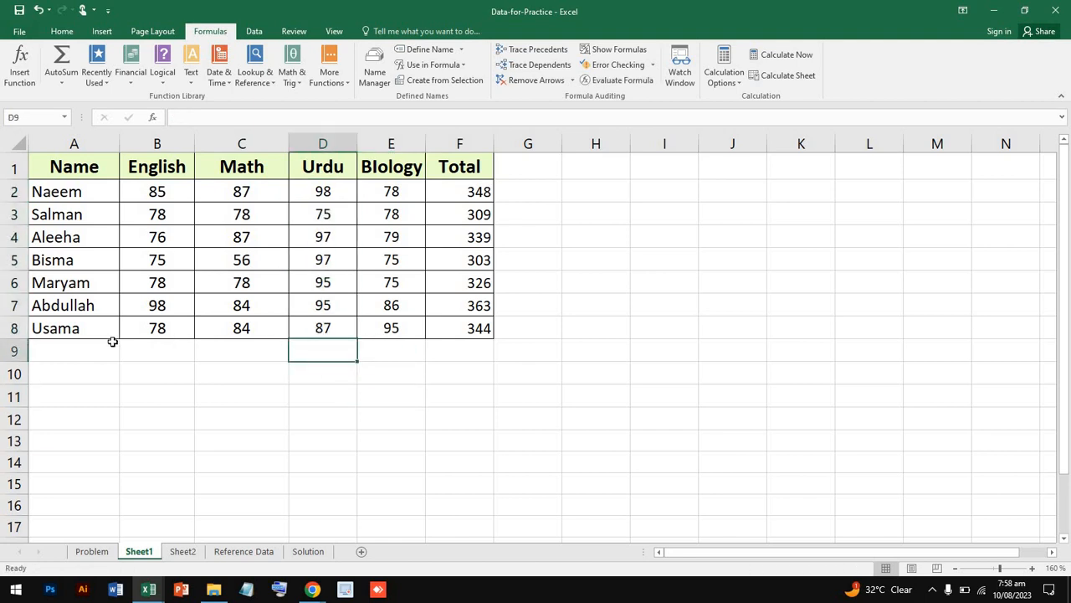
# Step: Undo the deletion of the formulas in B10 and C10, and clear only the =SUM(english) formula from C10
pyautogui.click(147, 346)
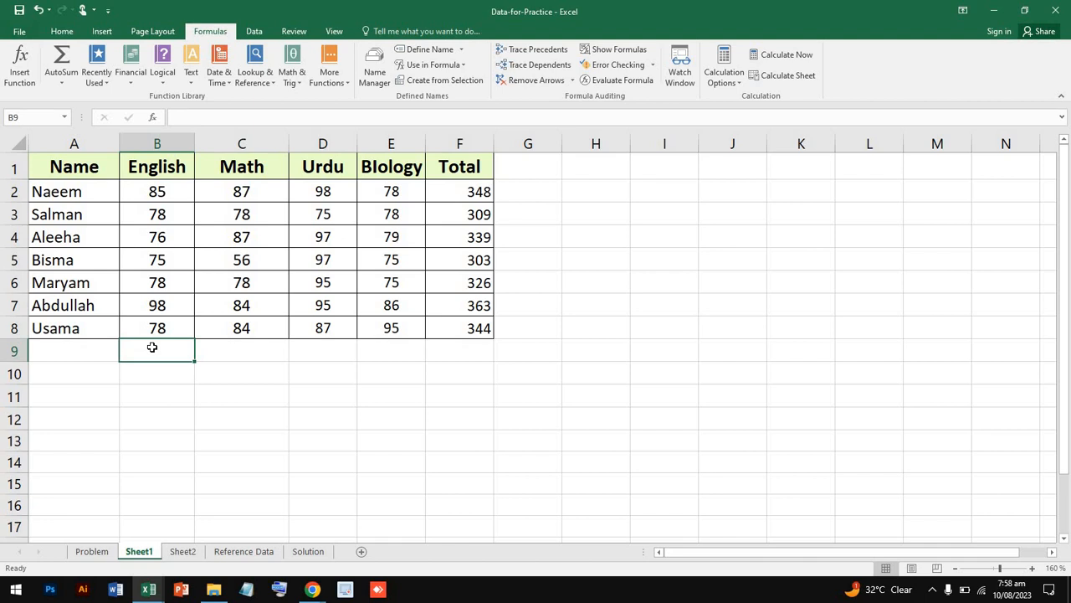
pyautogui.hotkey('ctrl', 'z')
pyautogui.hotkey('ctrl', 'z')
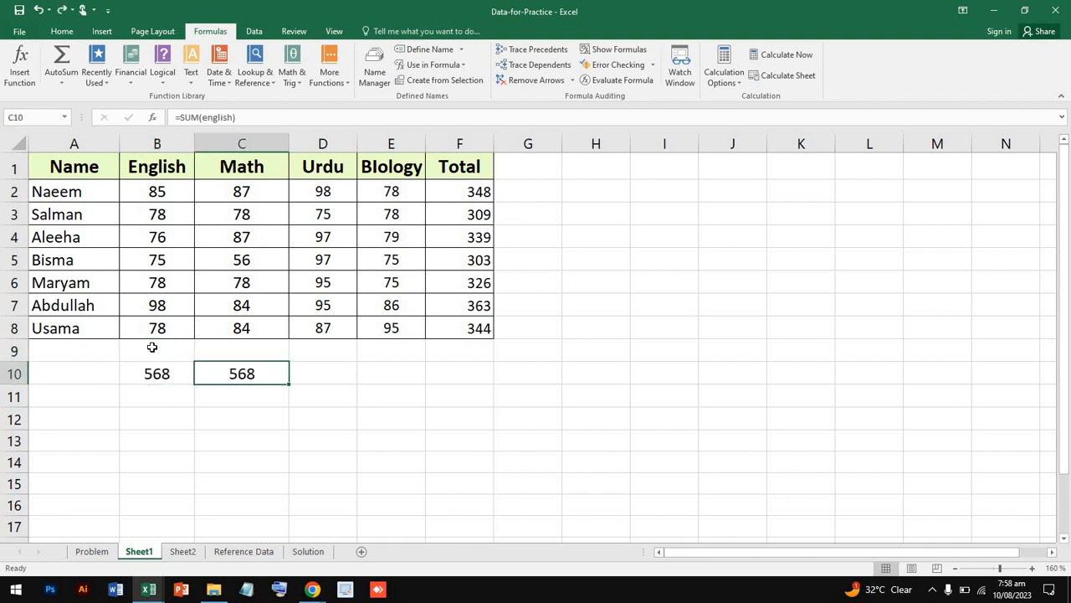
pyautogui.press('BackSpace')
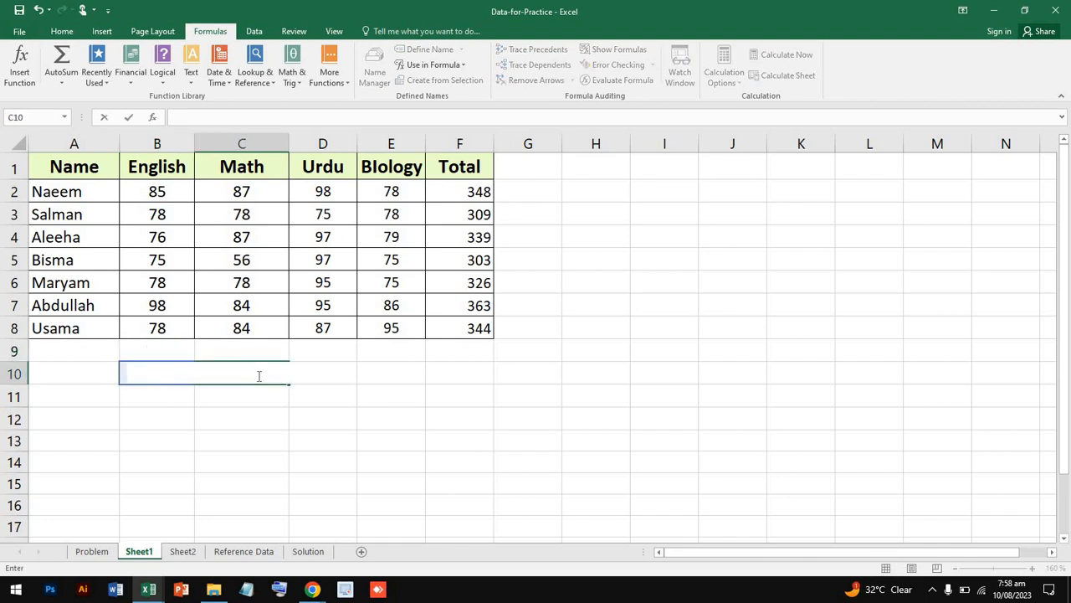
pyautogui.click(228, 412)
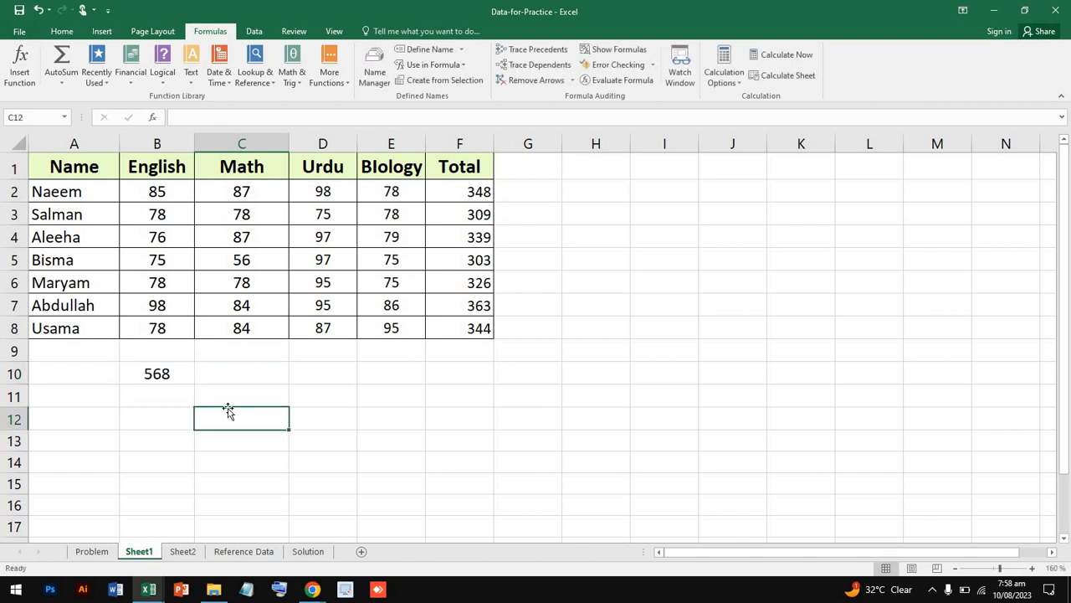
# Step: Fill the SUM formula from cell B10 across to F10, covering the remaining subjects and the Total column
pyautogui.click(190, 381)
pyautogui.moveTo(196, 385); pyautogui.dragTo(497, 382)
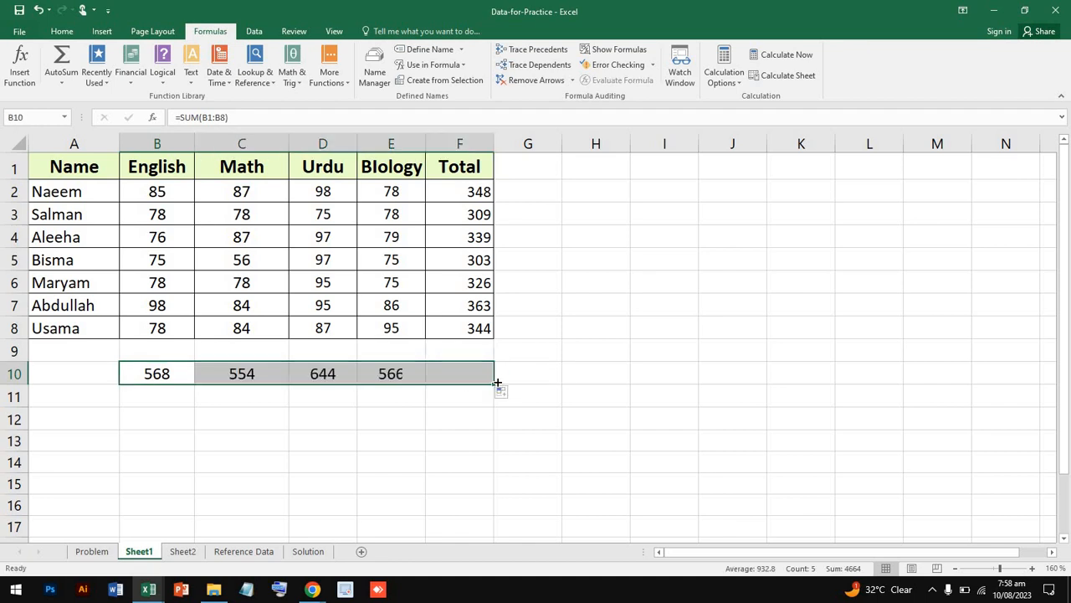
pyautogui.click(387, 412)
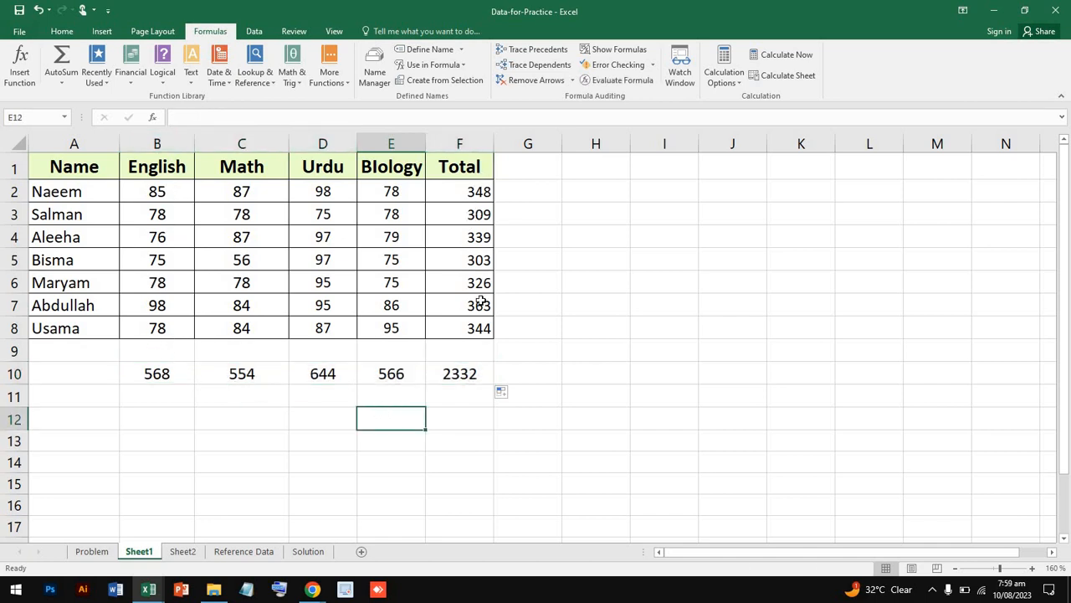
# Step: Label the sums row below the marks table by entering Total in cell A10
pyautogui.doubleClick(77, 372)
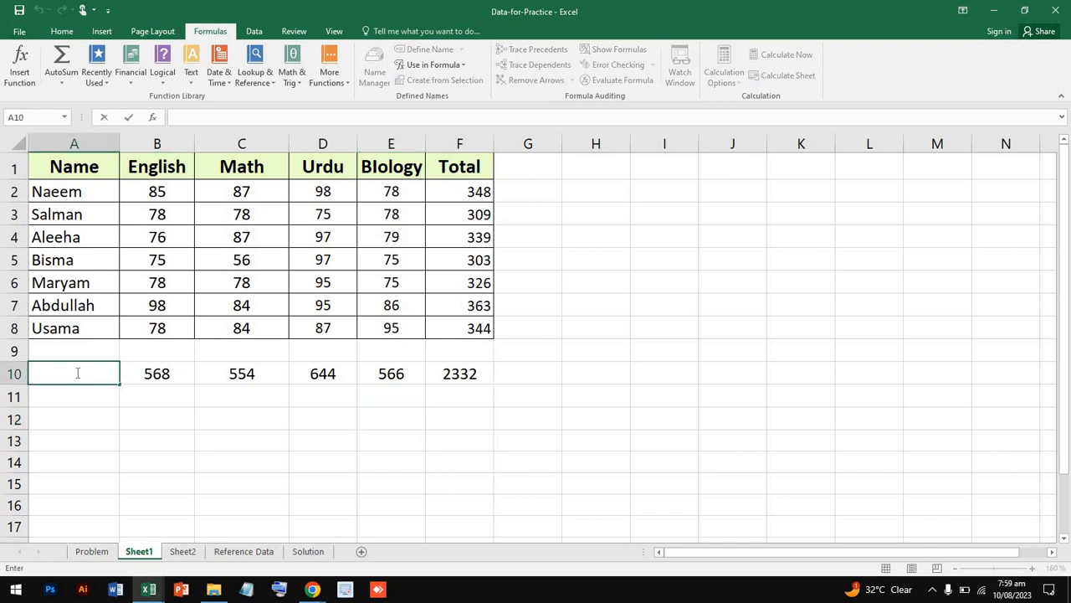
pyautogui.write('To')
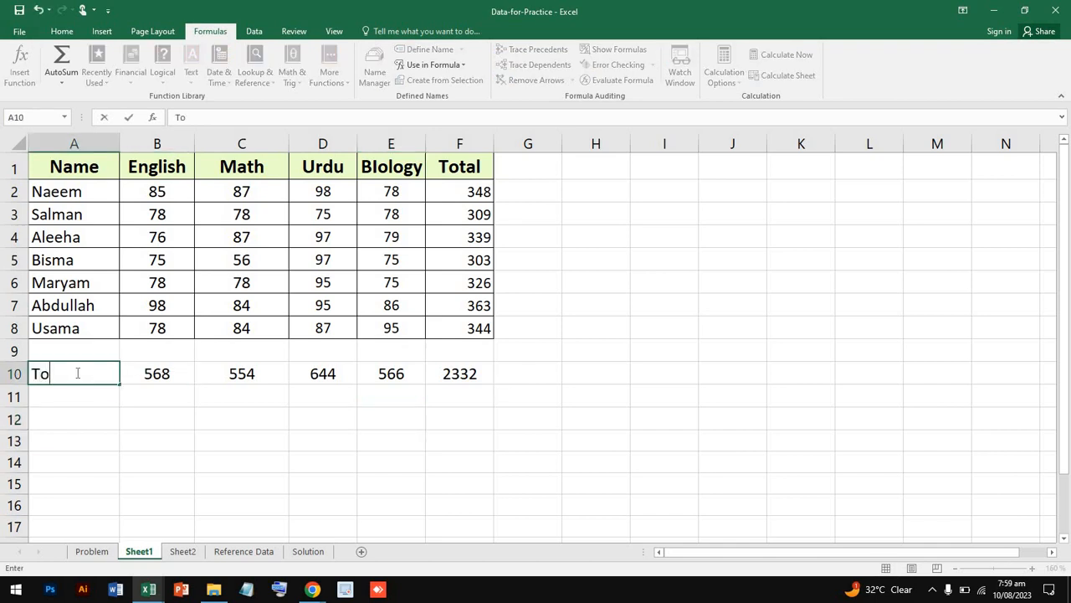
pyautogui.write('tal')
pyautogui.click(407, 503)
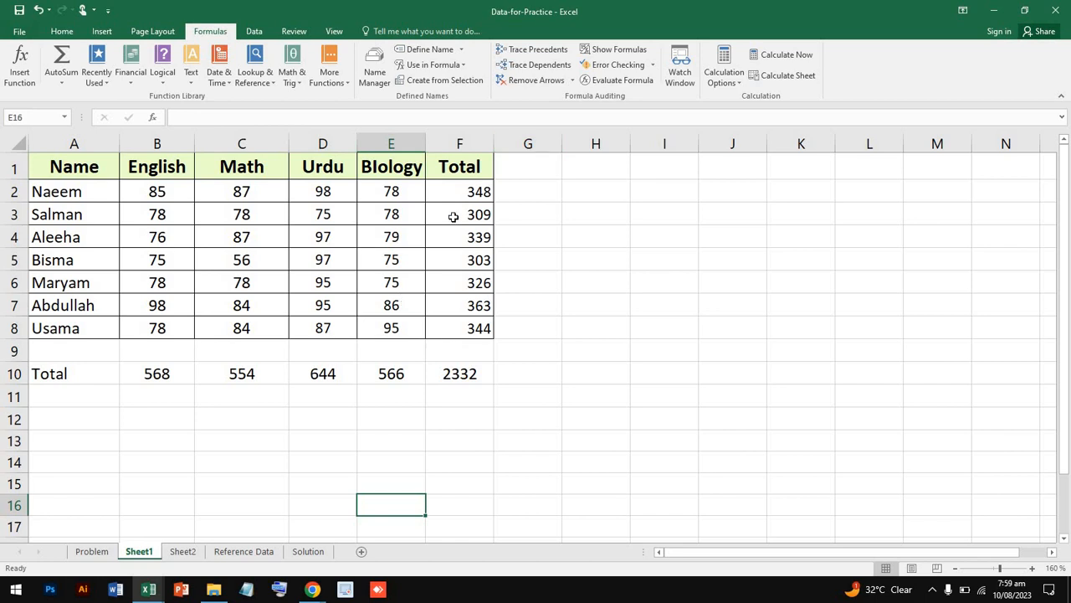
# Step: Display the formulas on Sheet1 and inspect the SUM formula in cell B10
pyautogui.click(619, 51)
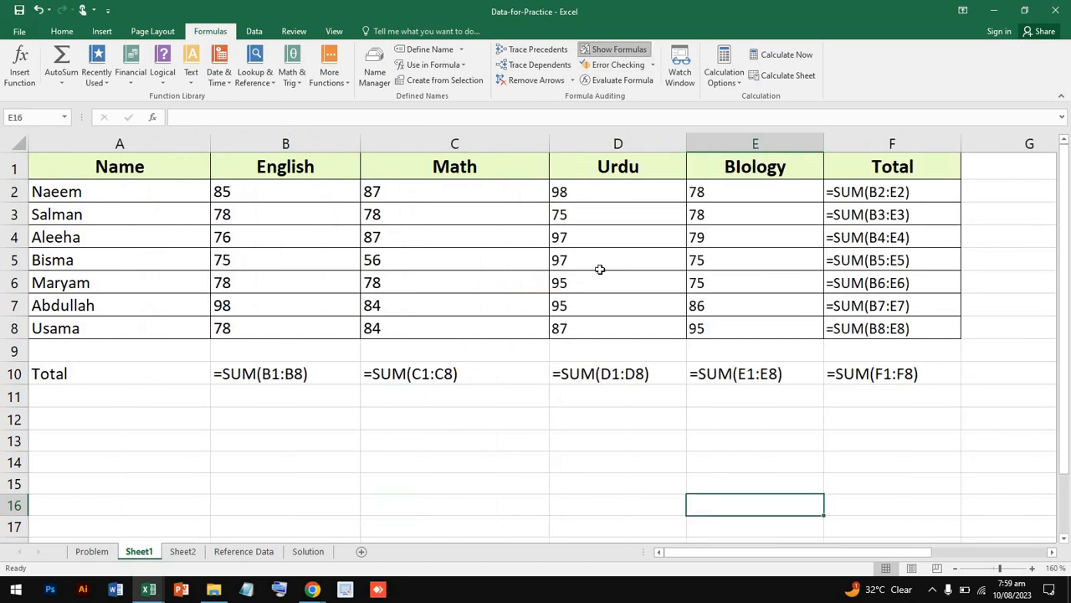
pyautogui.click(314, 375)
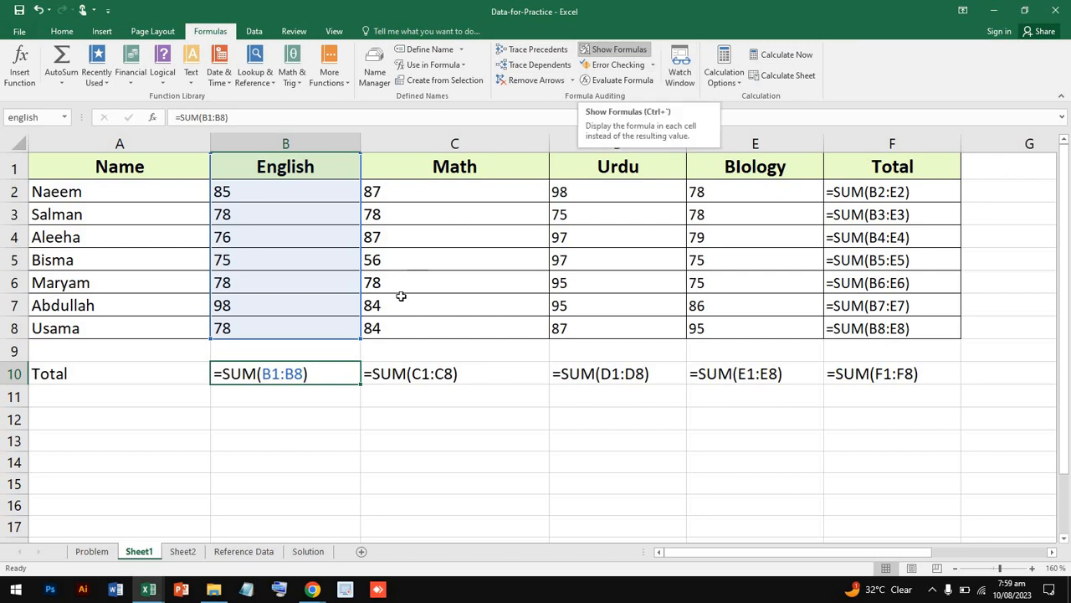
# Step: Look through the Problem sheet and display its cell formulas in place of the results
pyautogui.click(182, 552)
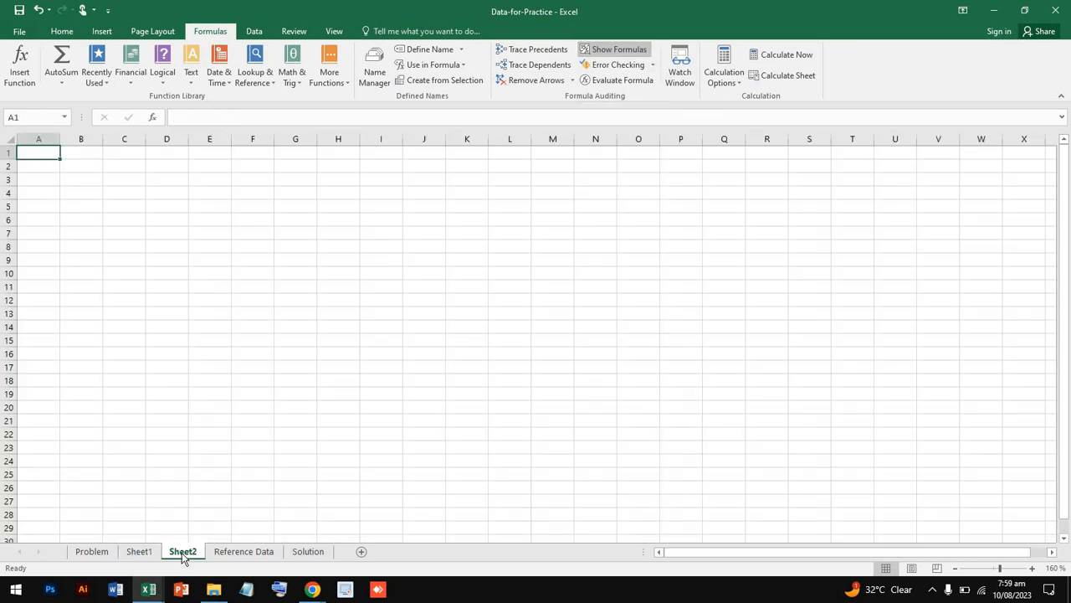
pyautogui.click(94, 551)
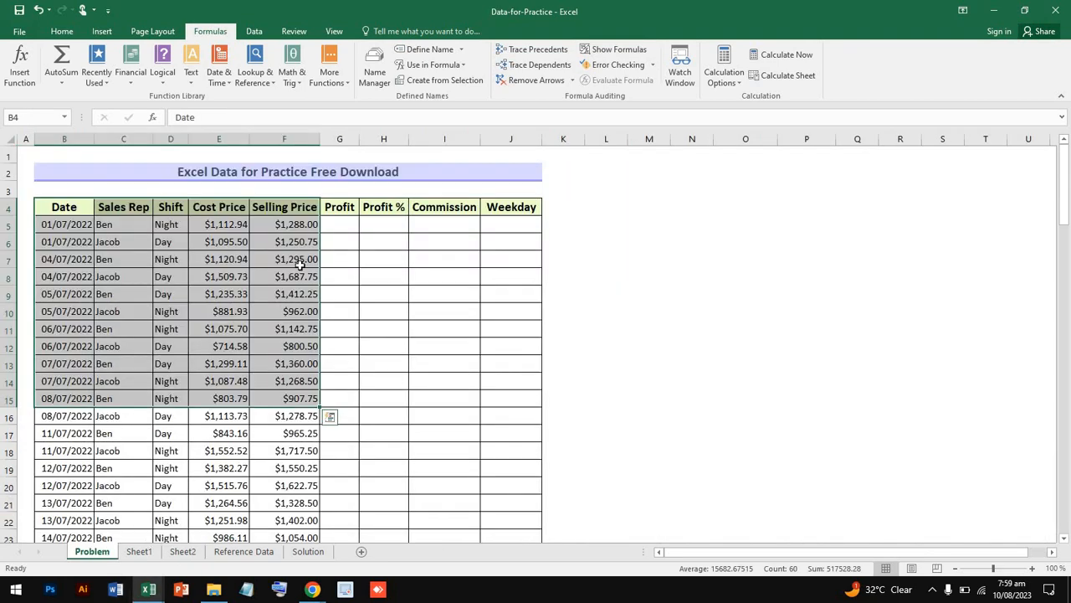
pyautogui.click(698, 220)
pyautogui.scroll(-20, 698, 220)
pyautogui.scroll(-20, 698, 220)
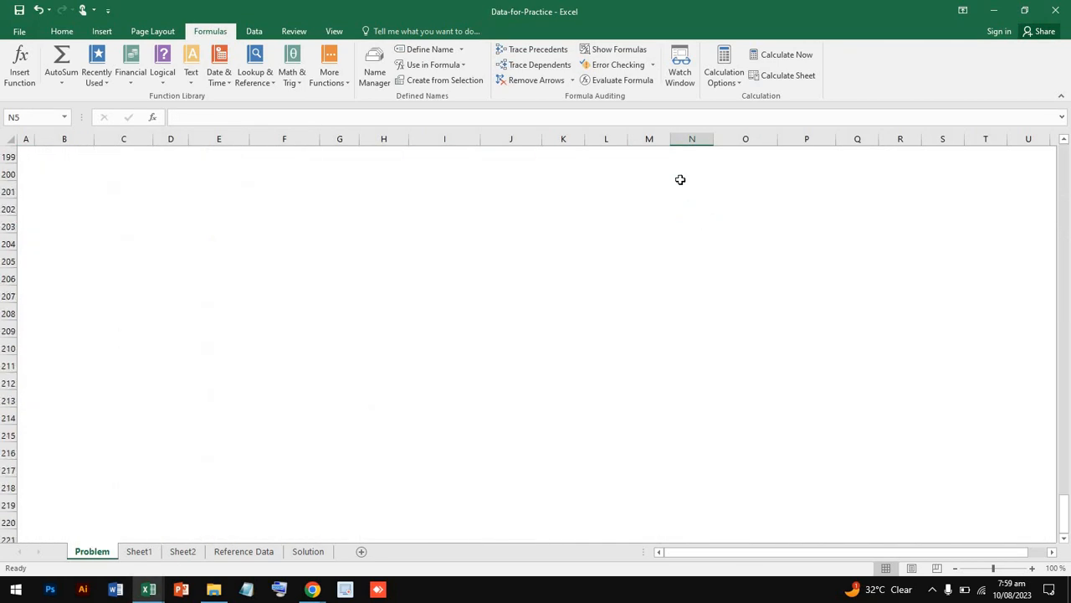
pyautogui.scroll(20, 678, 177)
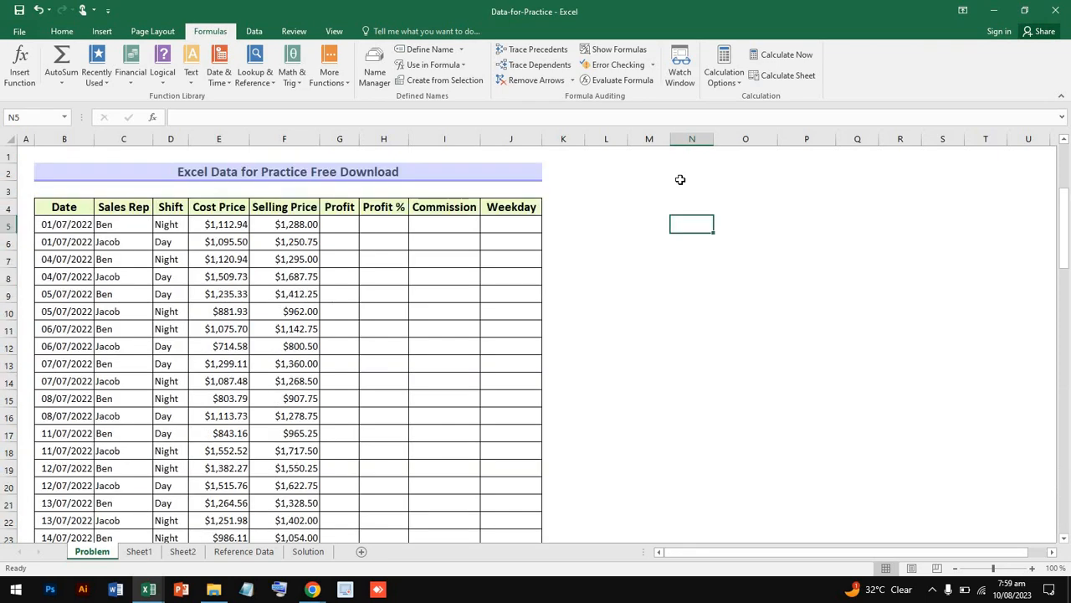
pyautogui.click(617, 48)
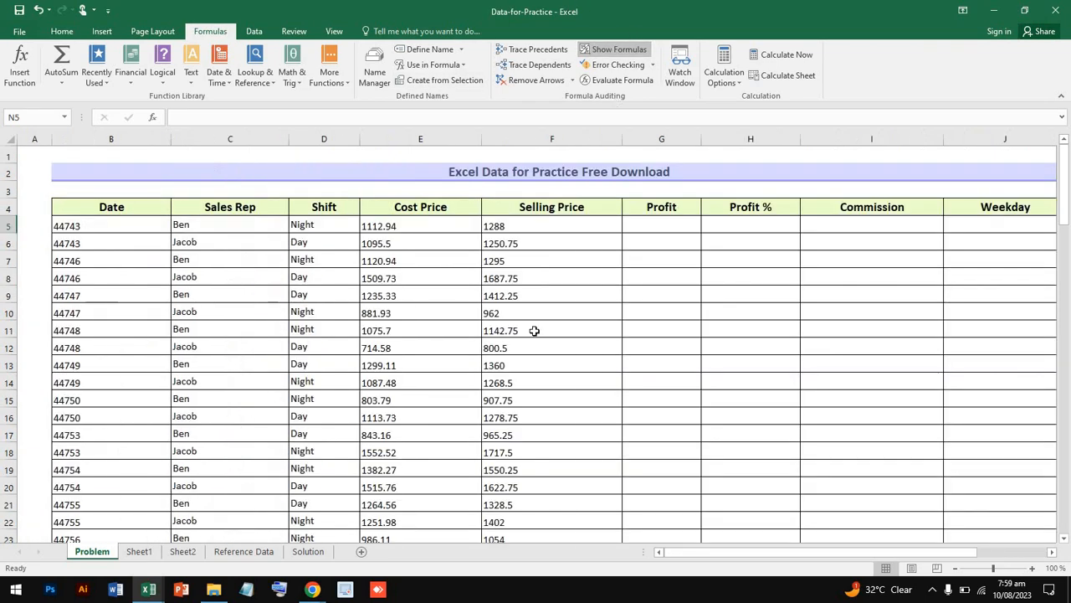
# Step: Examine the Problem sheet's sales table, down its rows and across its columns, for any cells containing formulas
pyautogui.scroll(-20, 534, 331)
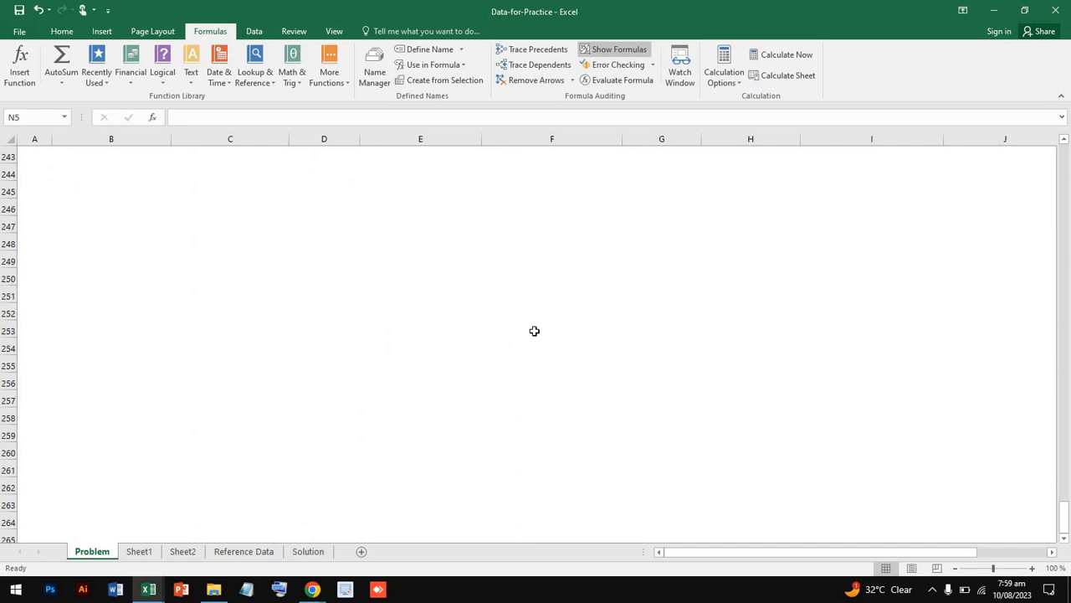
pyautogui.scroll(20, 534, 331)
pyautogui.scroll(-20, 534, 331)
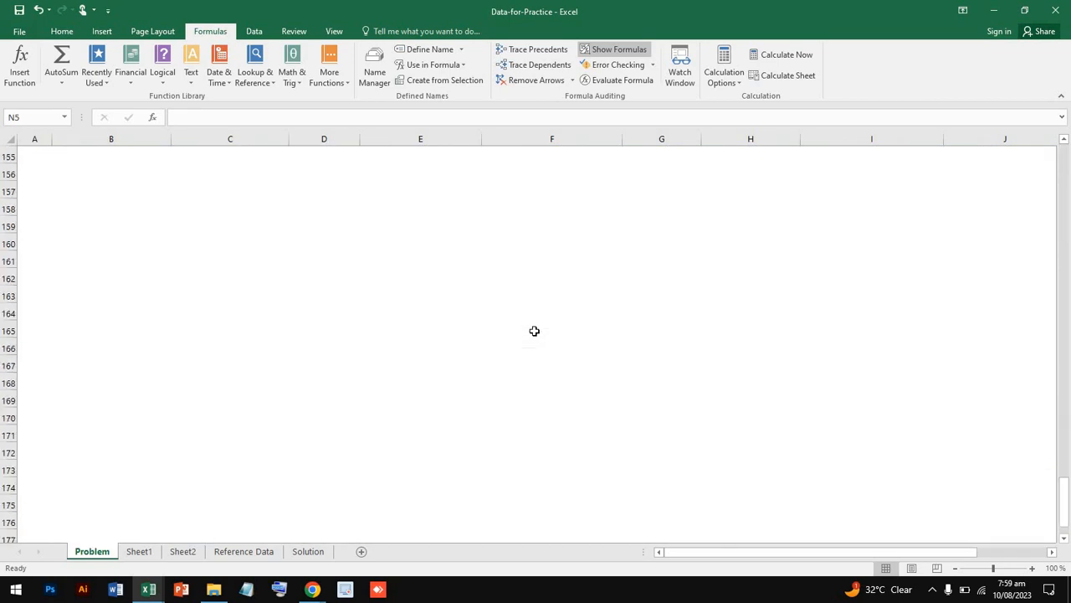
pyautogui.scroll(20, 534, 331)
pyautogui.scroll(-10, 534, 331)
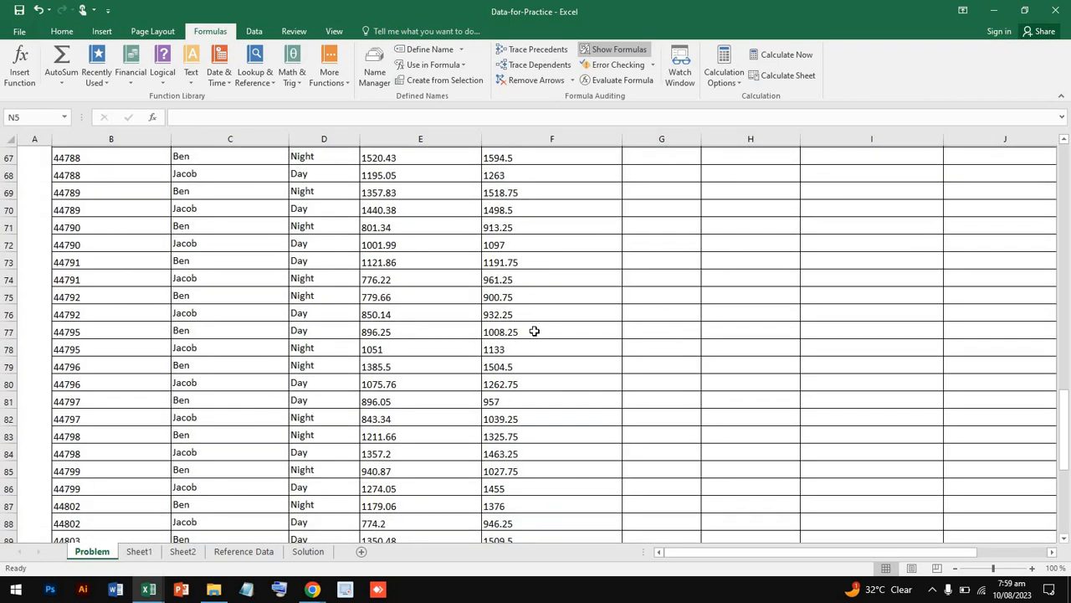
pyautogui.scroll(-11, 534, 331)
pyautogui.scroll(15, 534, 330)
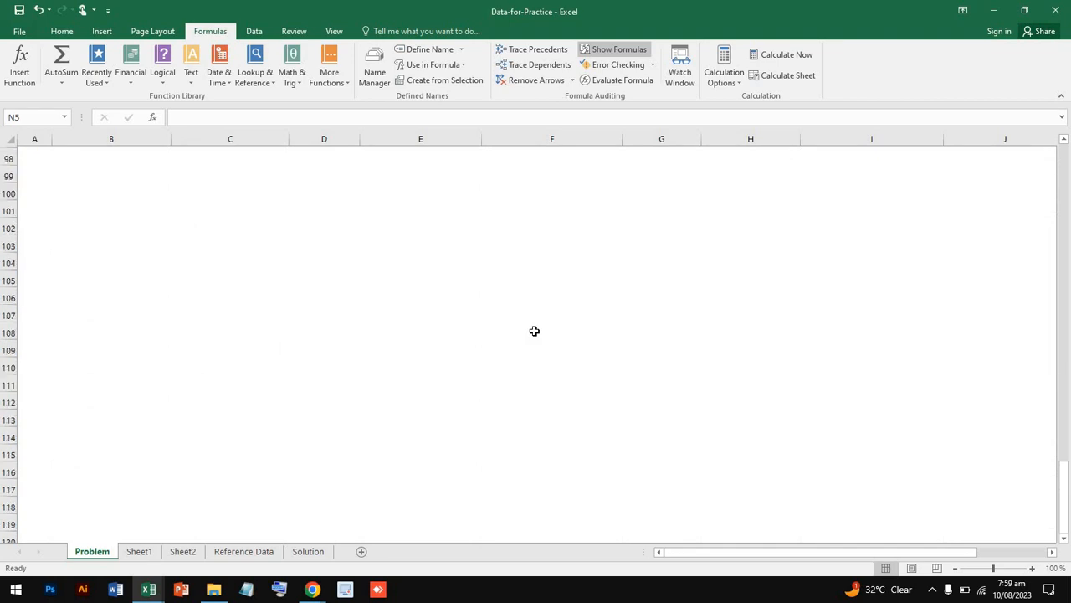
pyautogui.scroll(20, 534, 330)
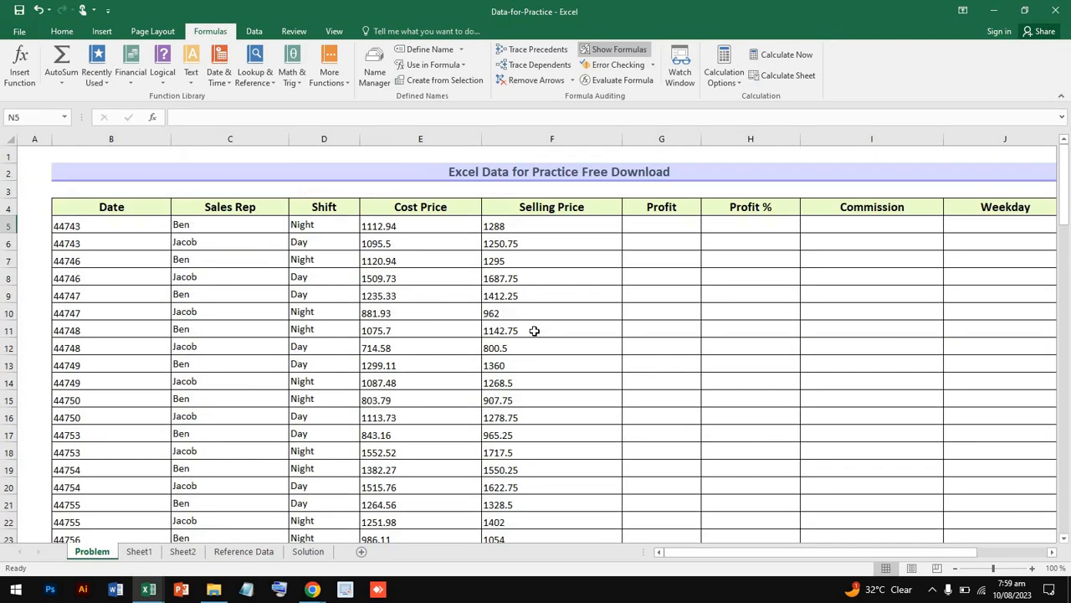
pyautogui.hscroll(10, 682, 278)
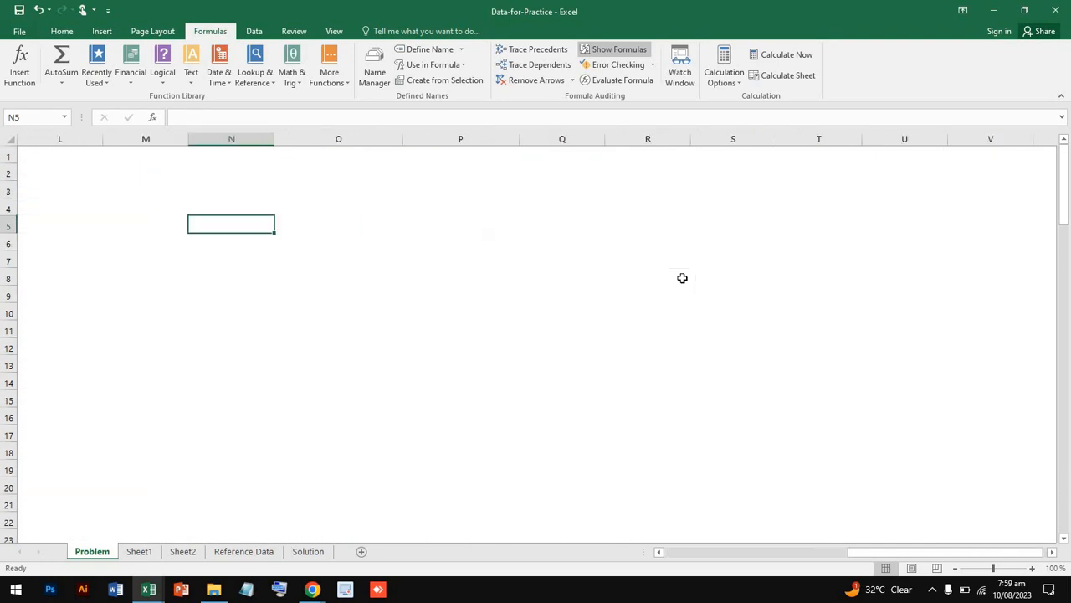
pyautogui.hscroll(-10, 682, 278)
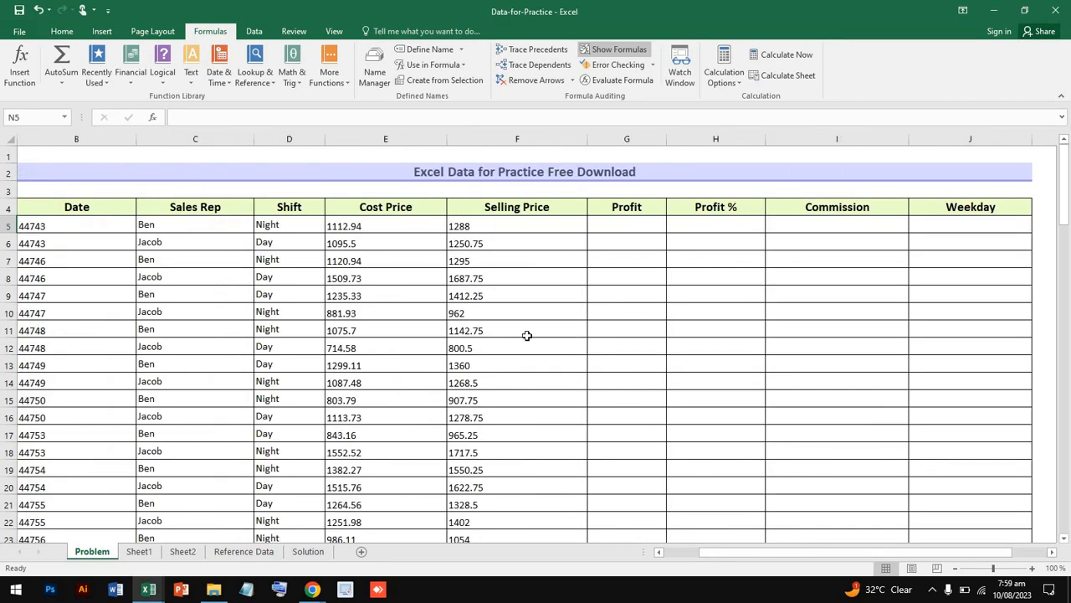
# Step: Turn on formula display for the Reference Data sheet, and switch Sheet1 back to showing results
pyautogui.click(244, 551)
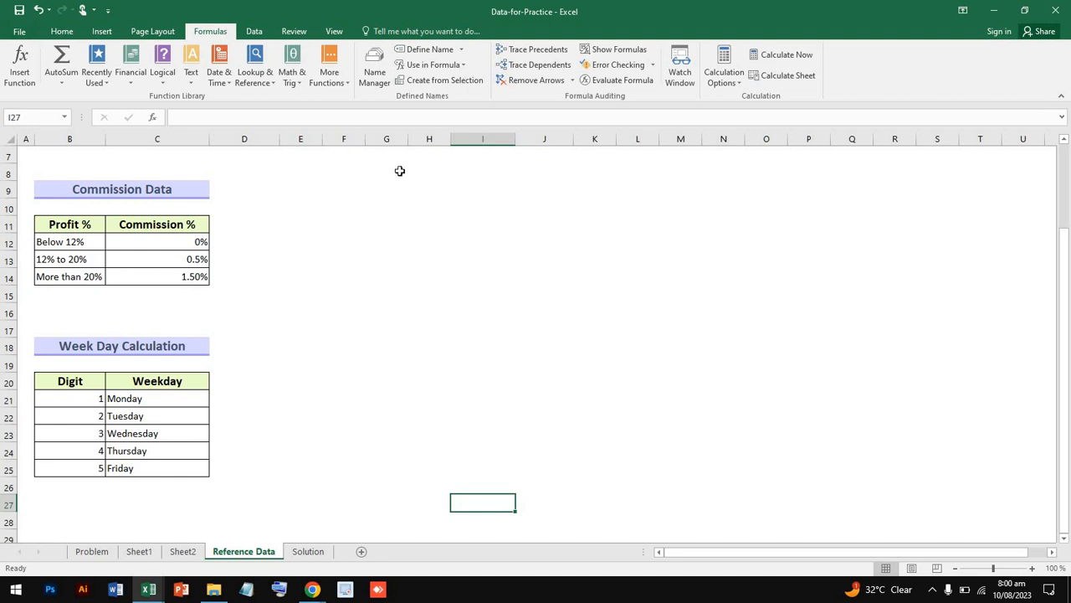
pyautogui.click(592, 52)
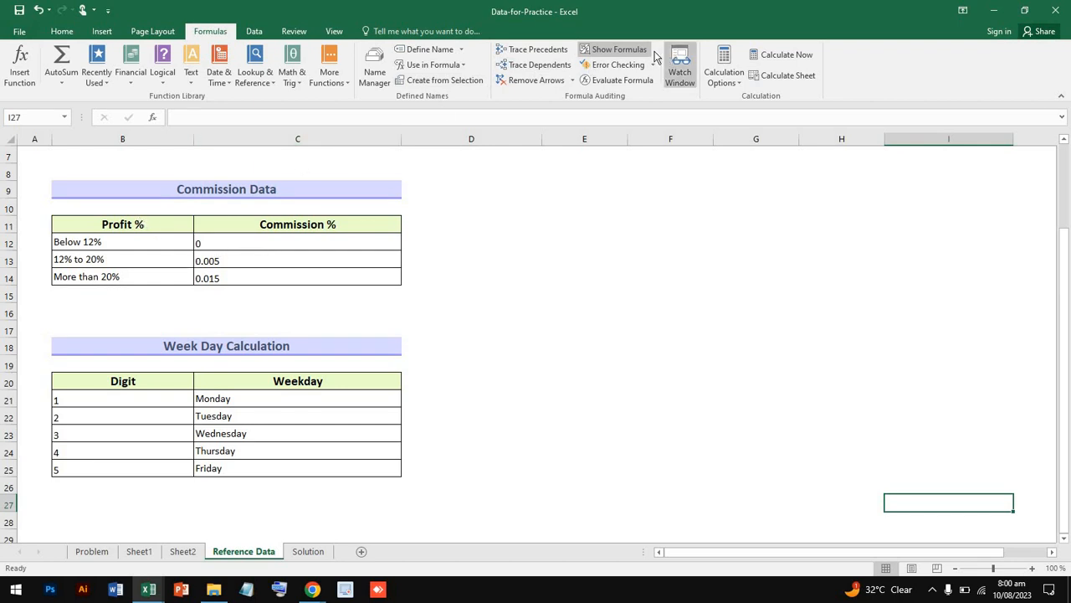
pyautogui.click(139, 551)
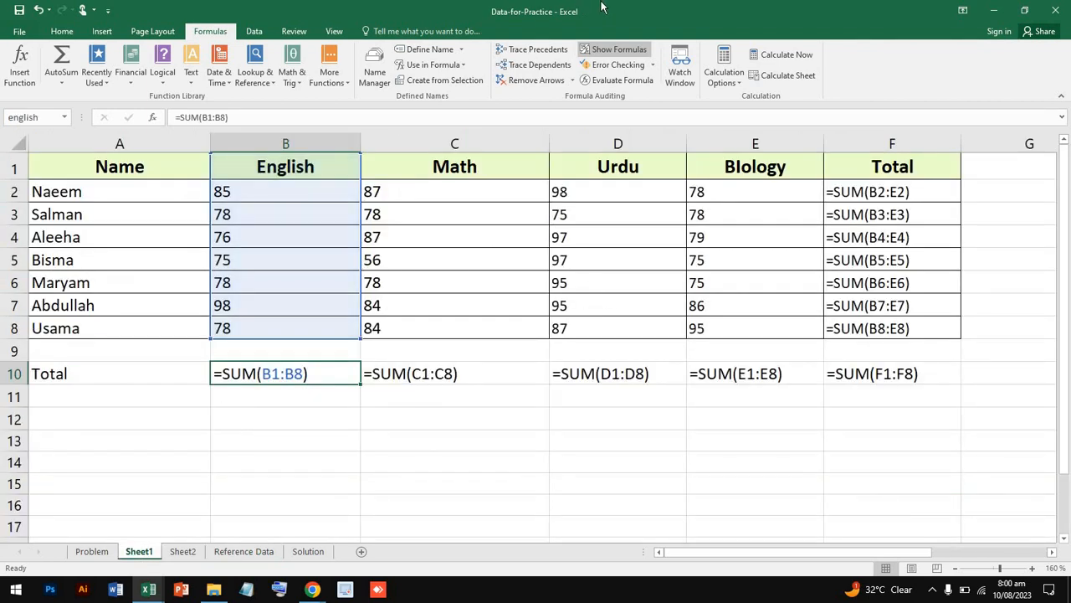
pyautogui.click(620, 50)
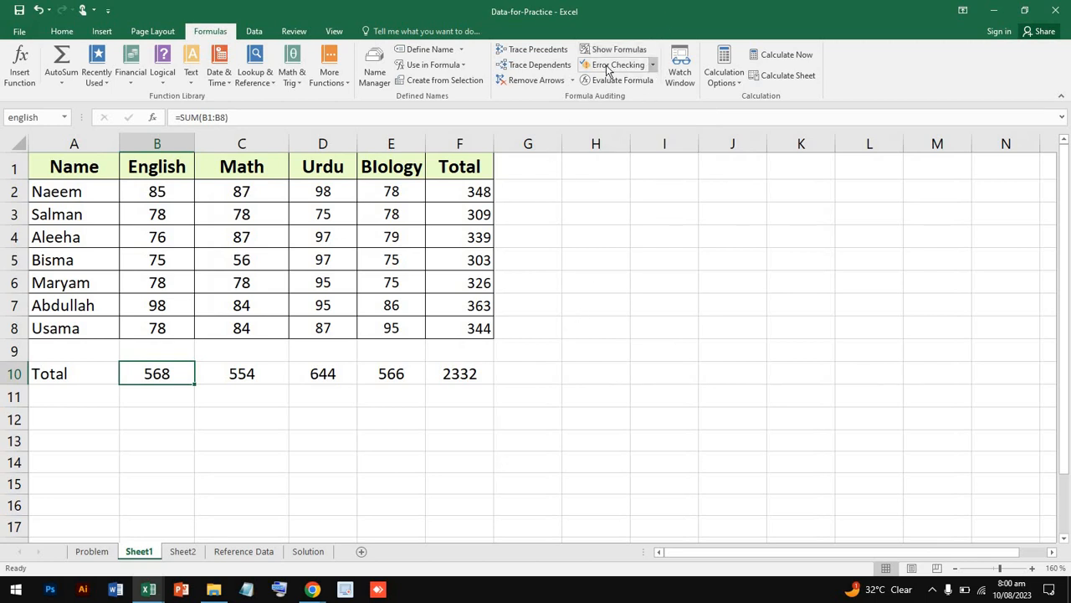
# Step: Run Error Checking on the marks sheet and close its message
pyautogui.click(653, 74)
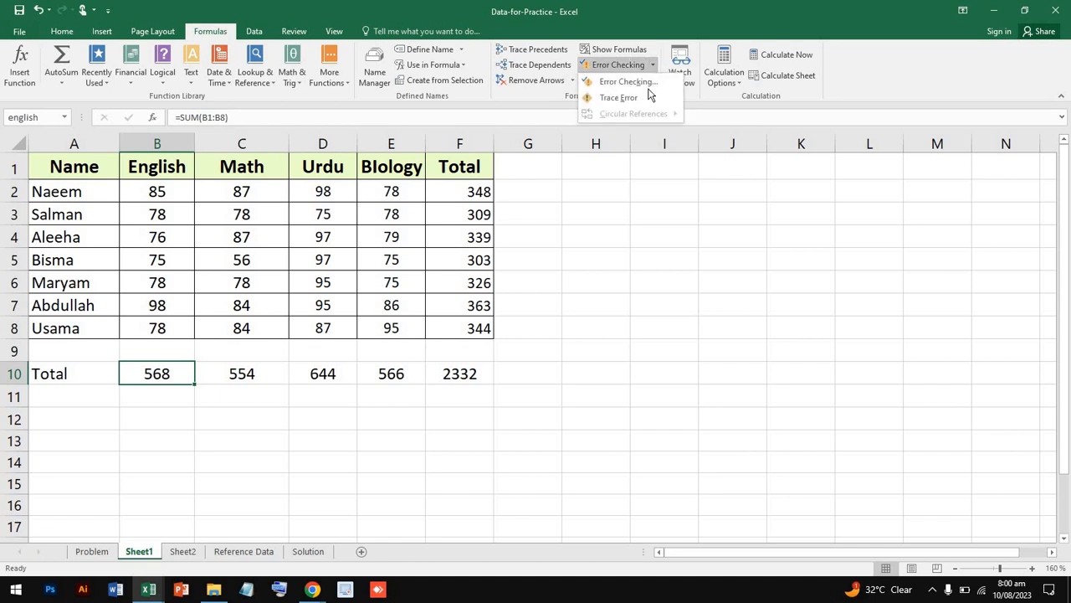
pyautogui.click(641, 81)
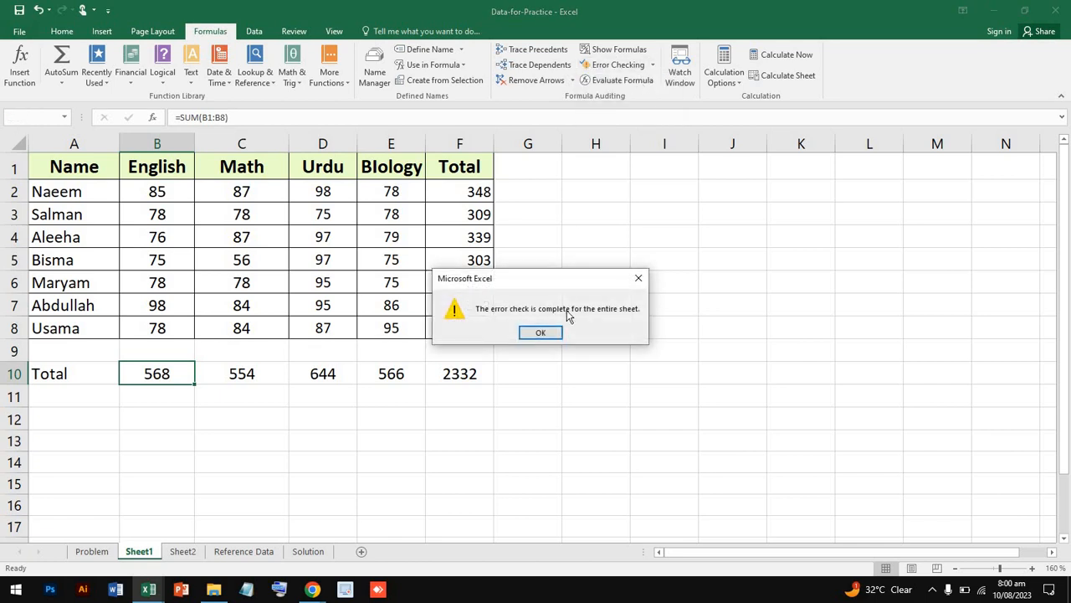
pyautogui.click(539, 334)
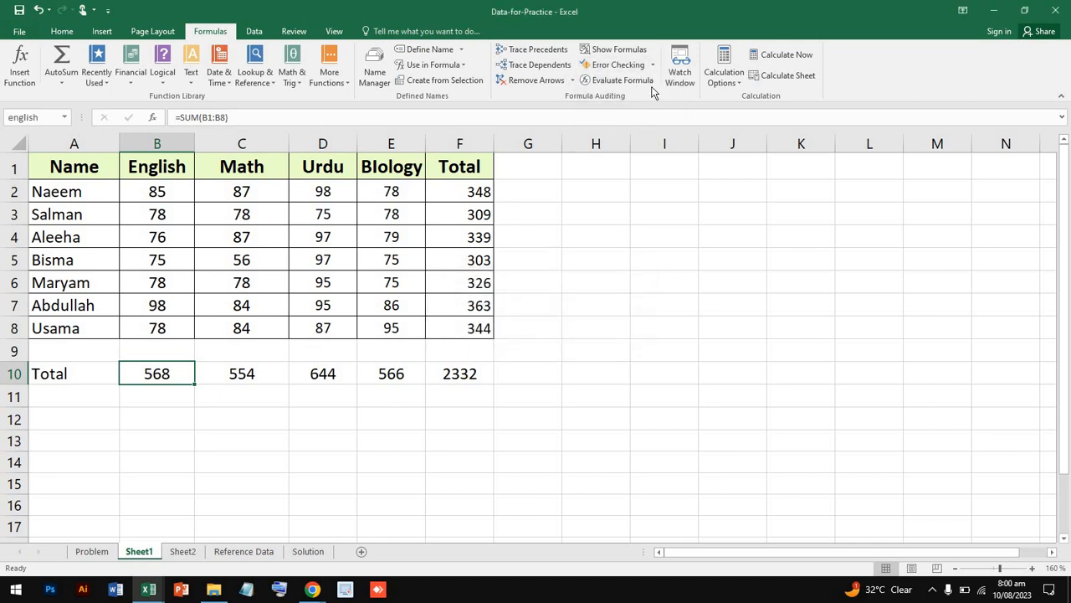
# Step: Set the workbook's calculation option to Manual and check that the mode is selected
pyautogui.click(731, 87)
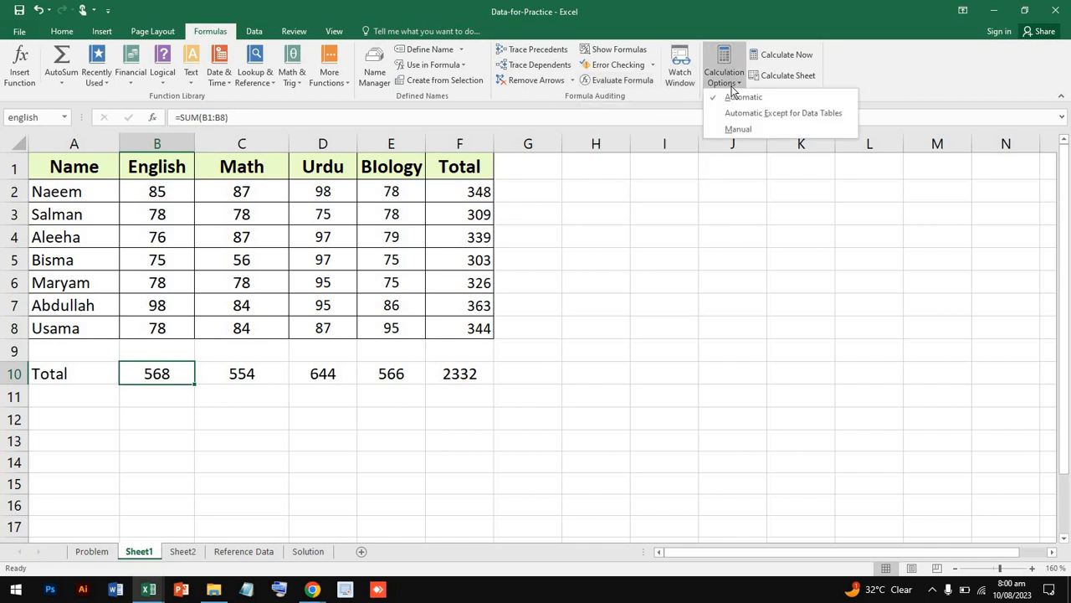
pyautogui.click(729, 130)
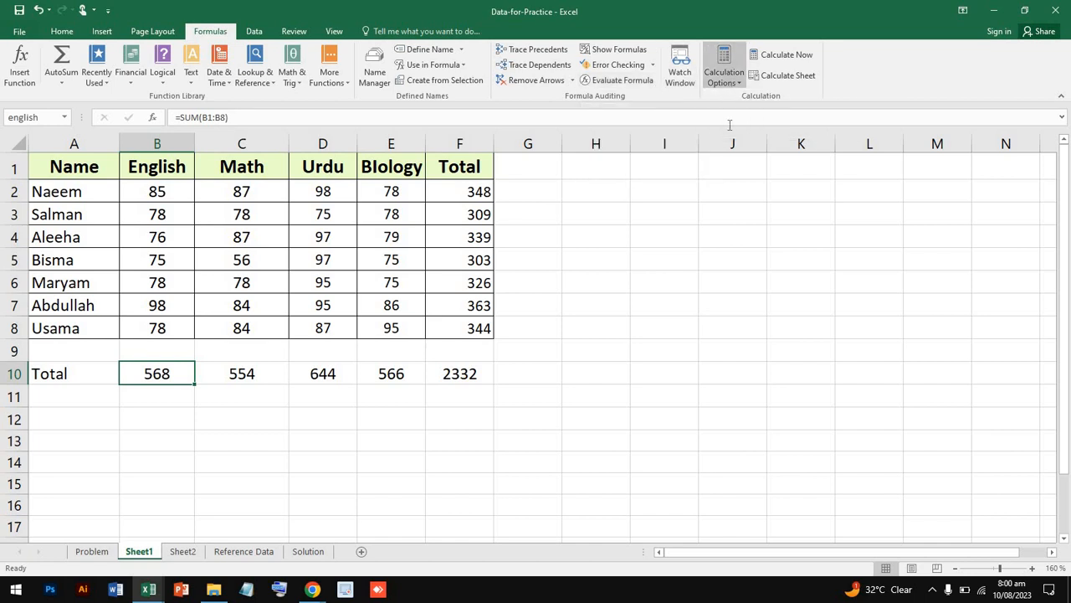
pyautogui.click(725, 73)
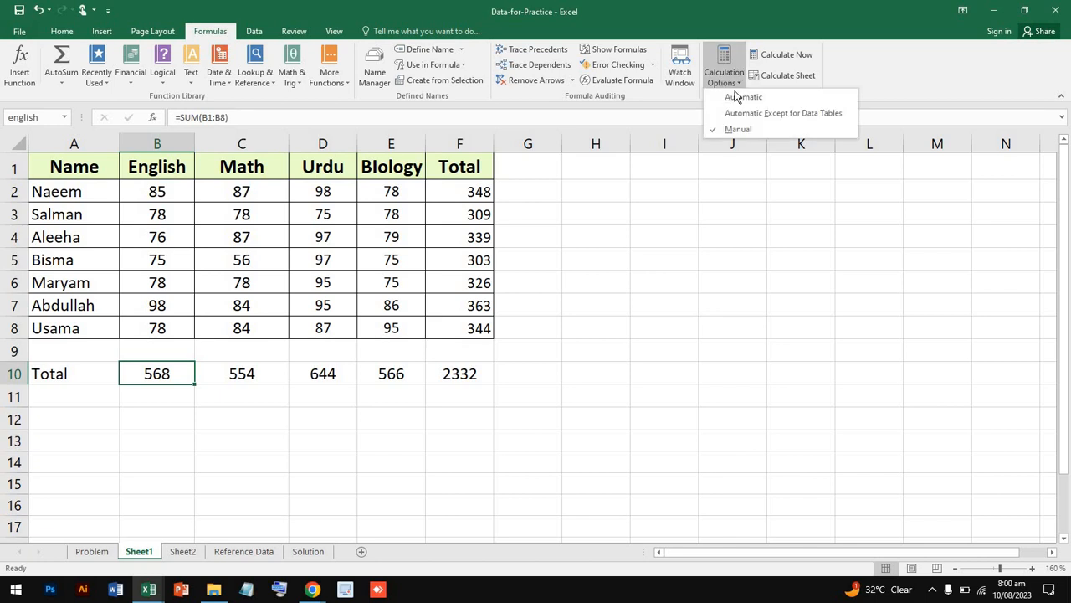
# Step: Change the Biology mark in cell E6 to 25 and inspect that row's total in F6
pyautogui.click(405, 283)
pyautogui.doubleClick(407, 284)
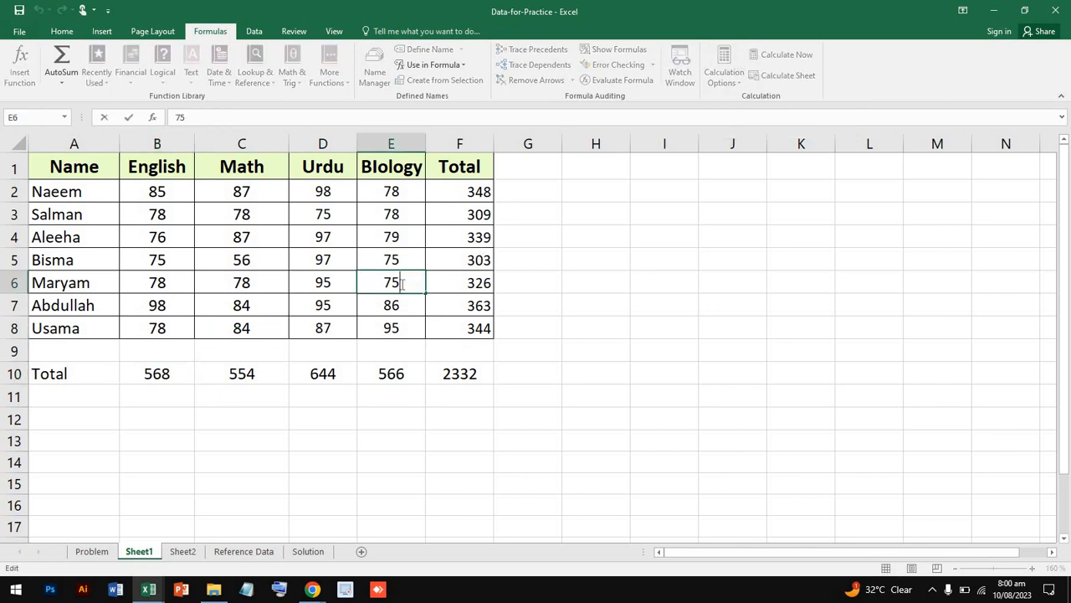
pyautogui.doubleClick(376, 282)
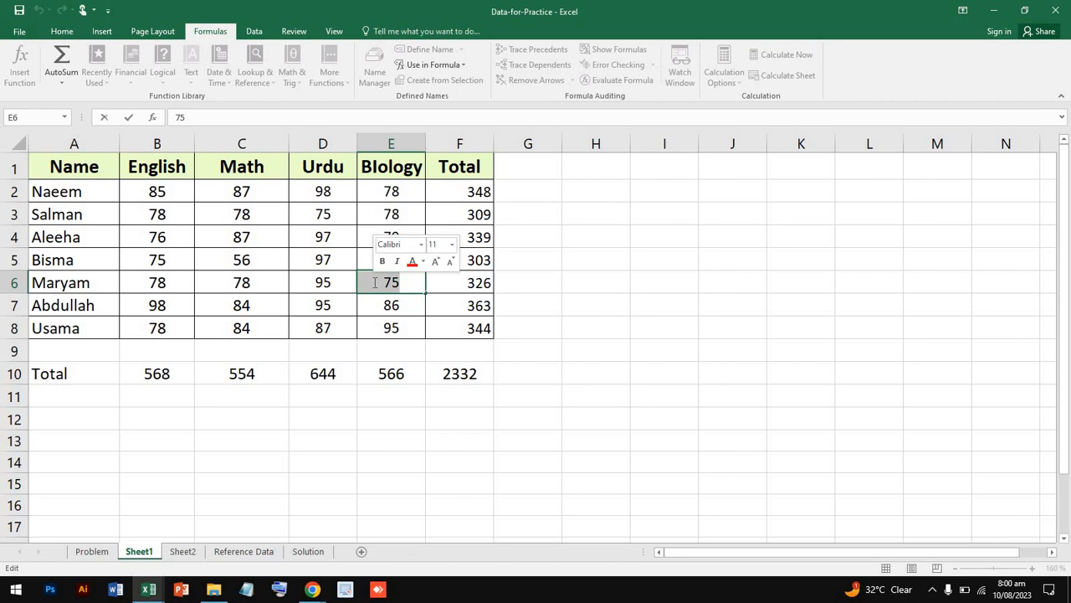
pyautogui.write('25')
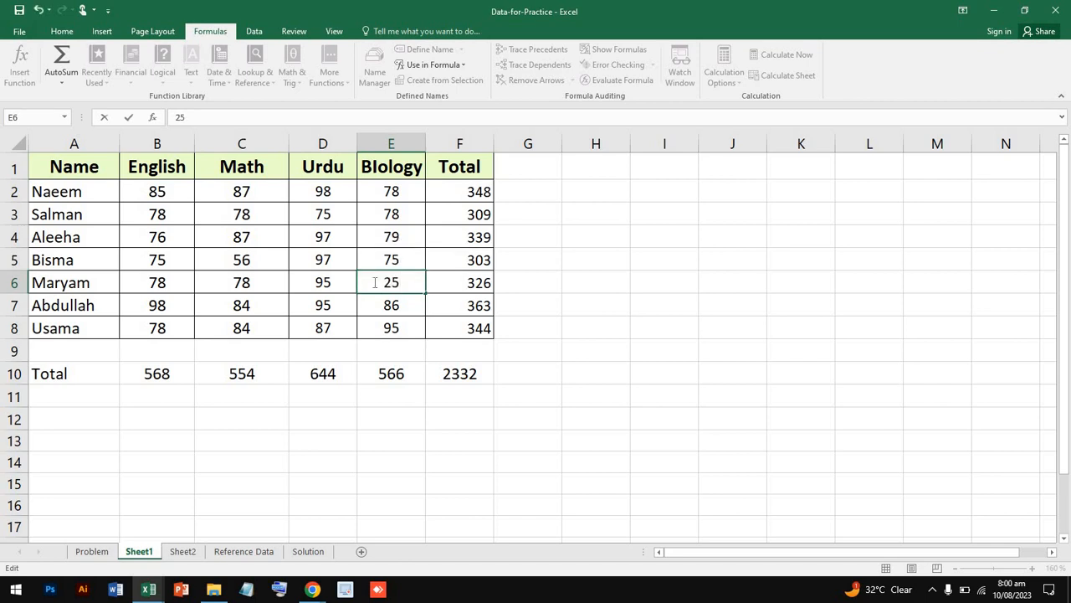
pyautogui.click(657, 343)
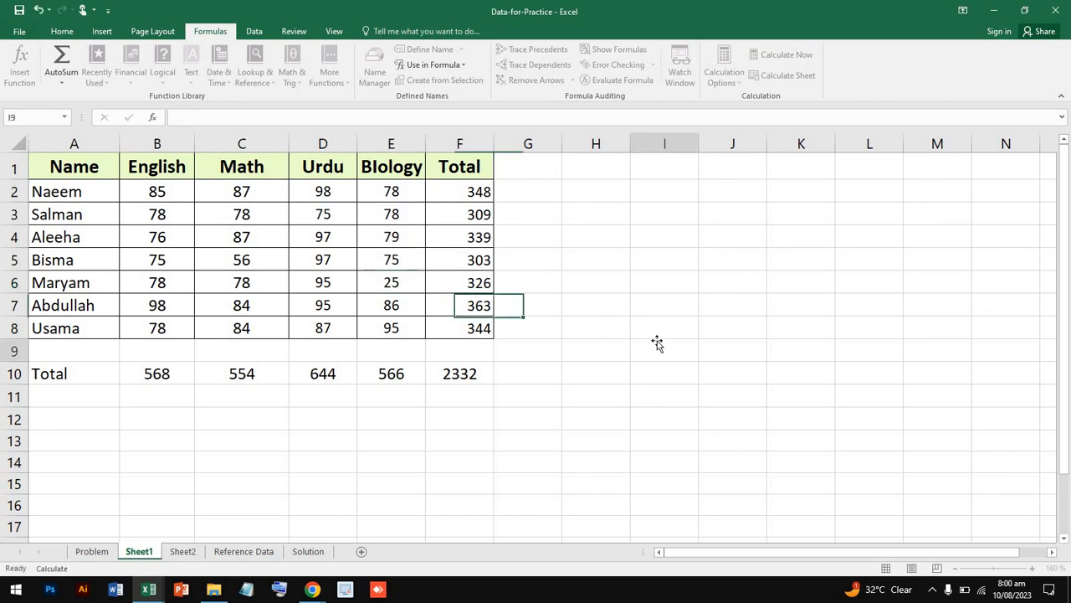
pyautogui.click(474, 287)
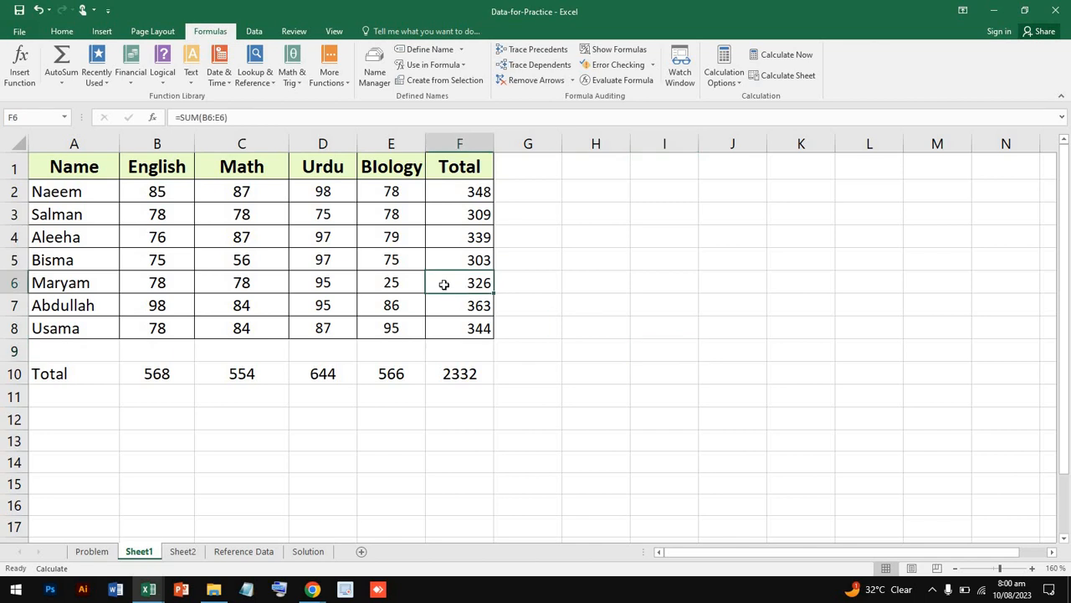
# Step: Review the current calculation mode and run Error Checking on the marks sheet again
pyautogui.click(731, 81)
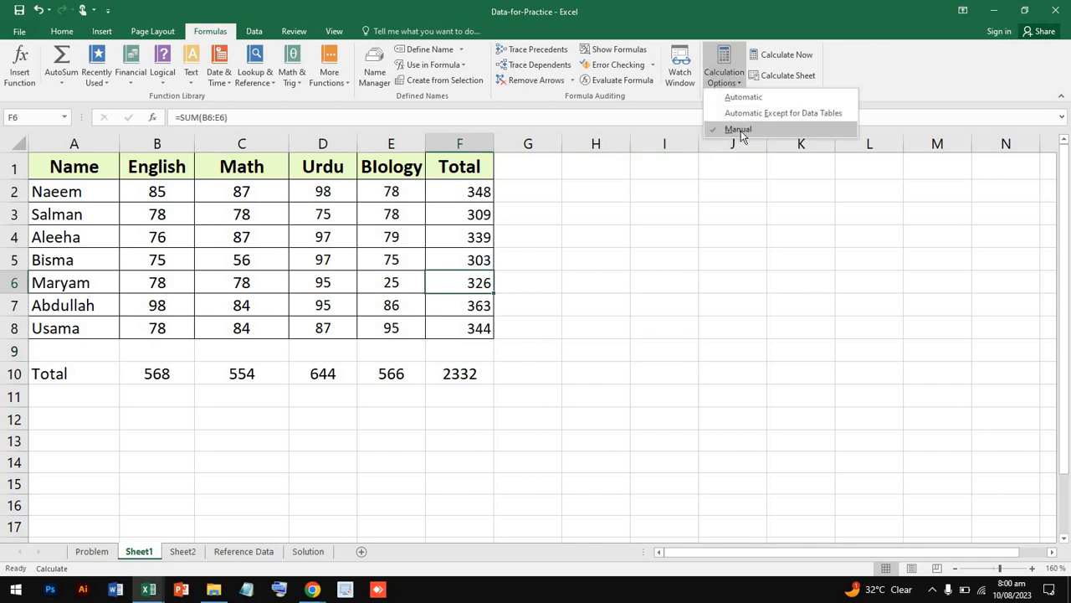
pyautogui.click(610, 285)
pyautogui.click(646, 67)
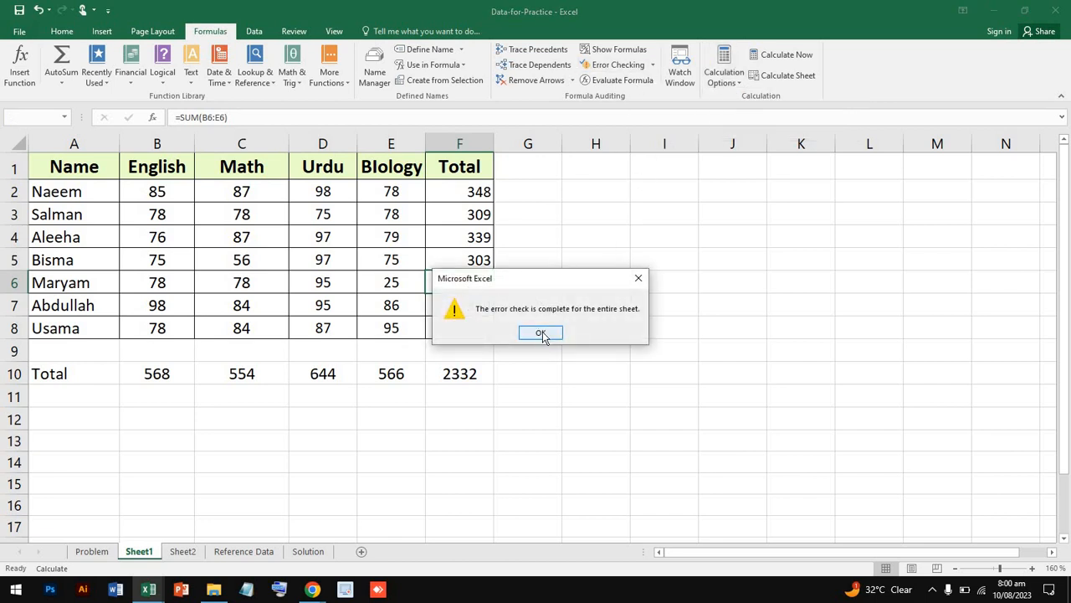
pyautogui.click(541, 333)
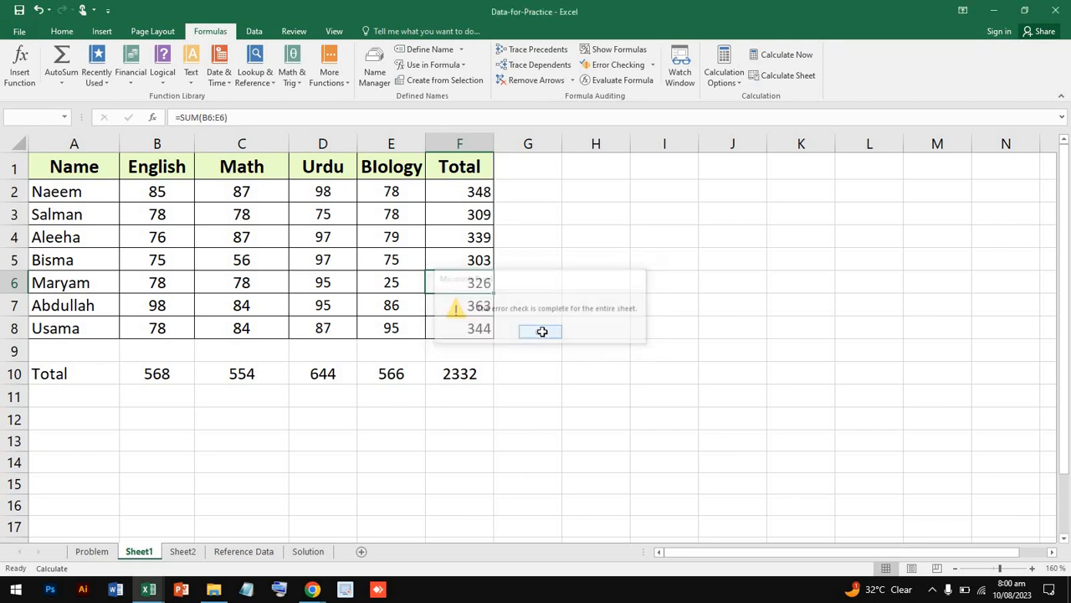
# Step: Run Error Checking on the marks sheet once more and inspect the Biology mark in cell E6
pyautogui.click(608, 67)
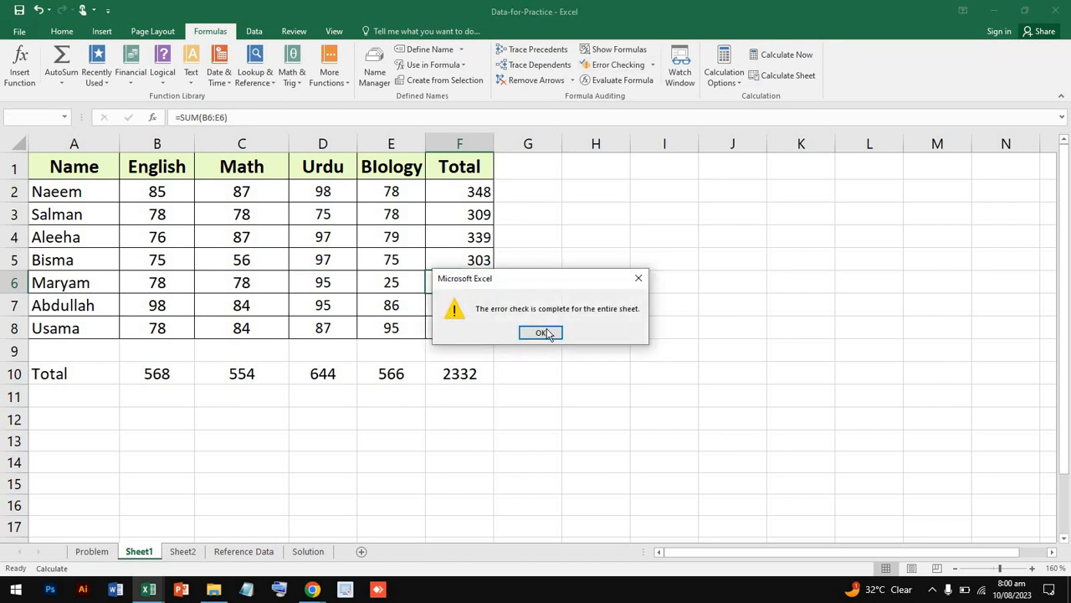
pyautogui.click(546, 332)
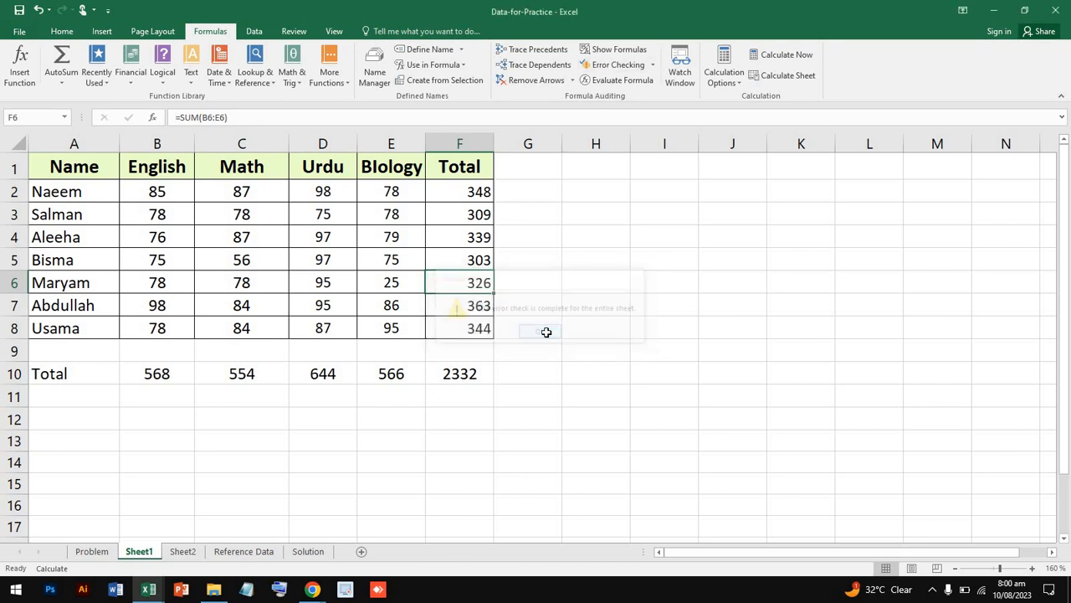
pyautogui.click(392, 281)
pyautogui.doubleClick(398, 282)
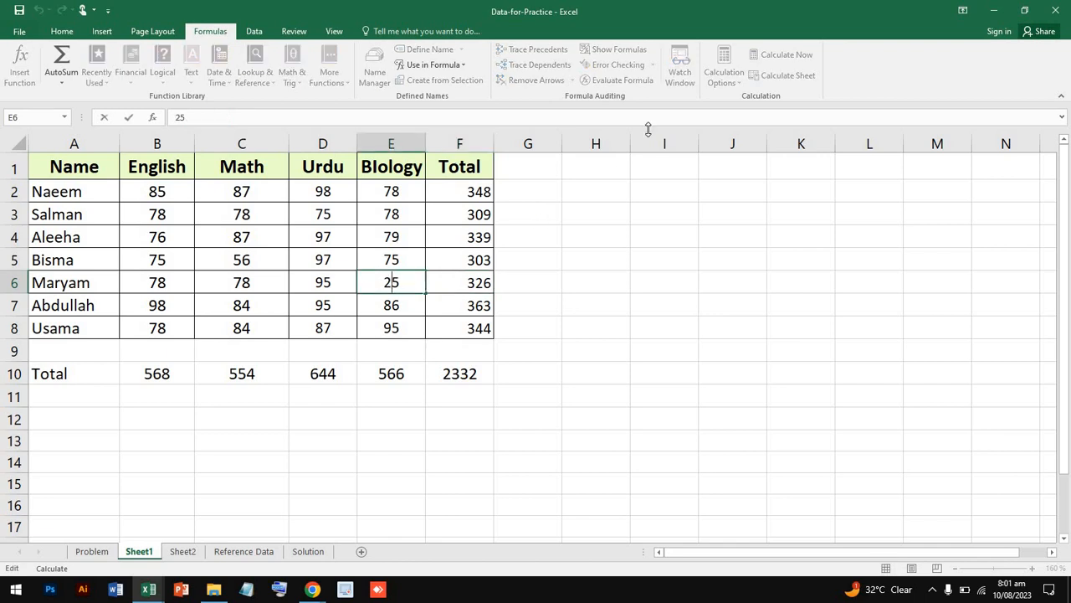
pyautogui.click(551, 312)
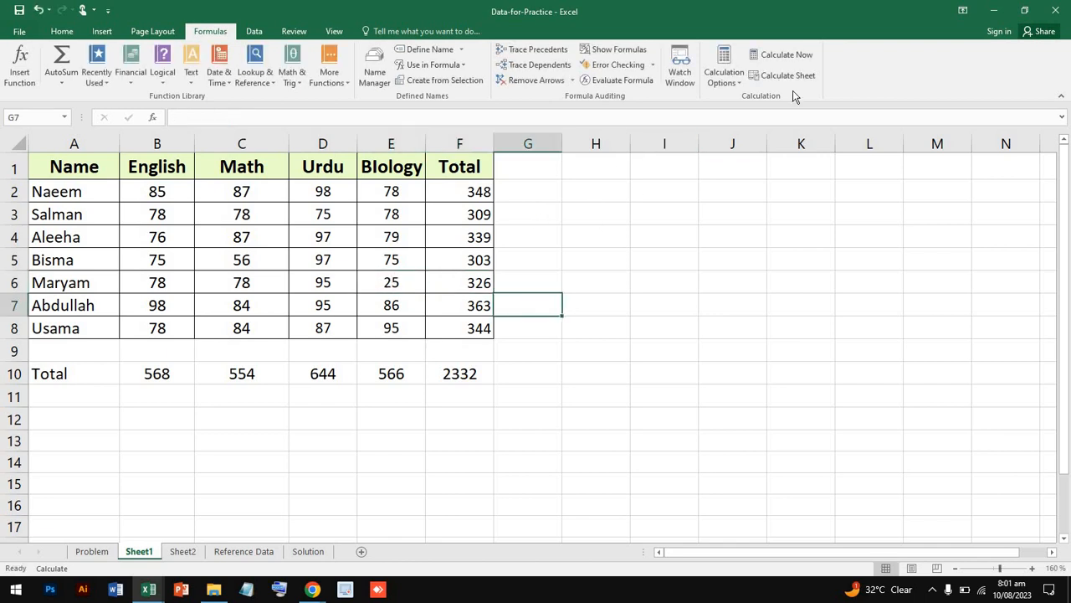
# Step: Set the workbook's calculation option to Automatic and check the row total in F6
pyautogui.click(726, 74)
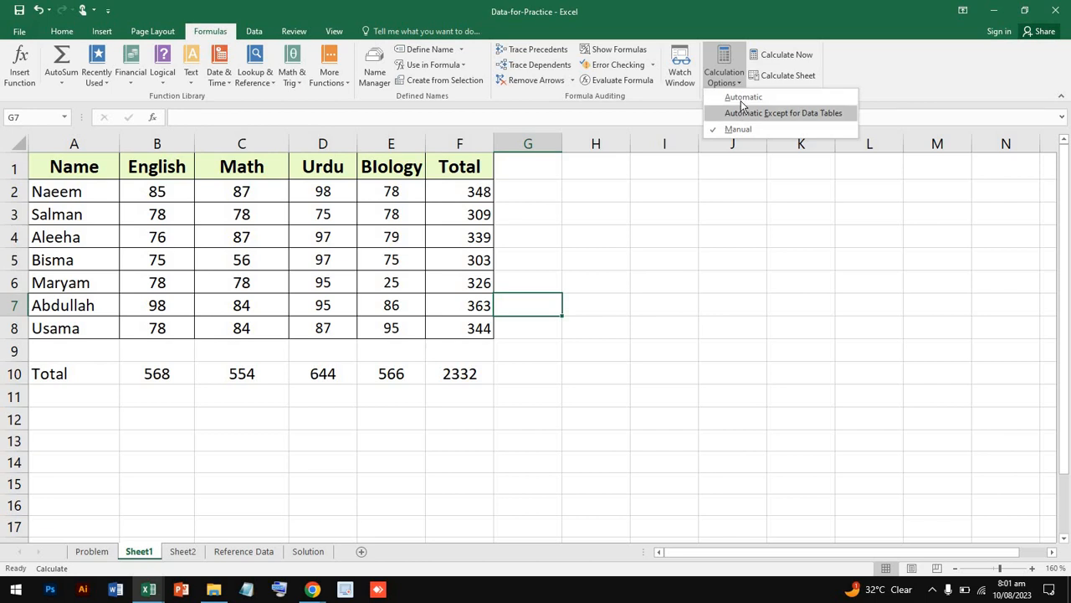
pyautogui.click(743, 97)
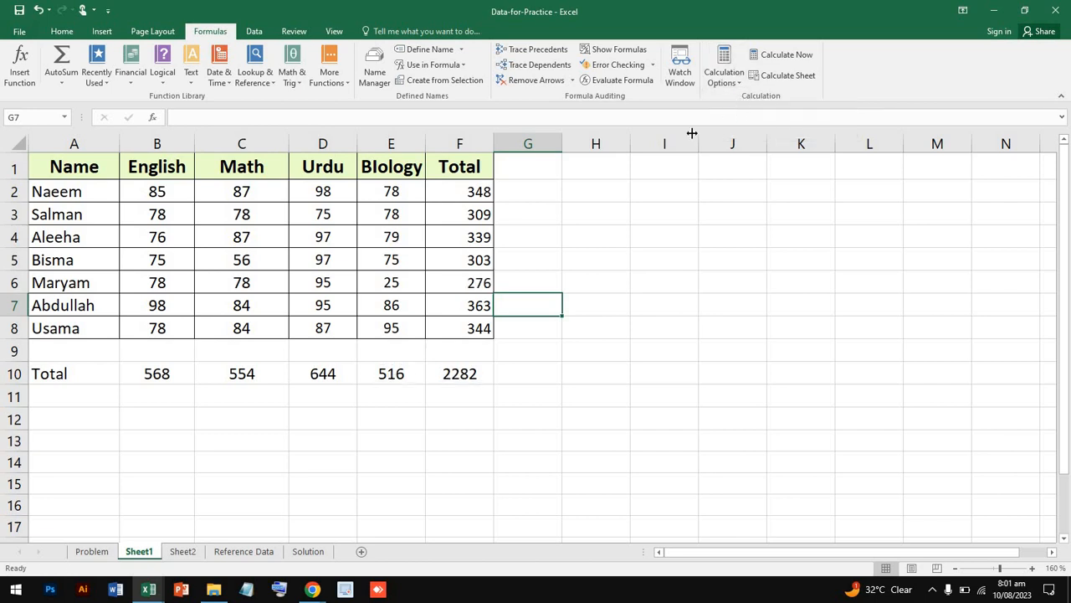
pyautogui.click(474, 285)
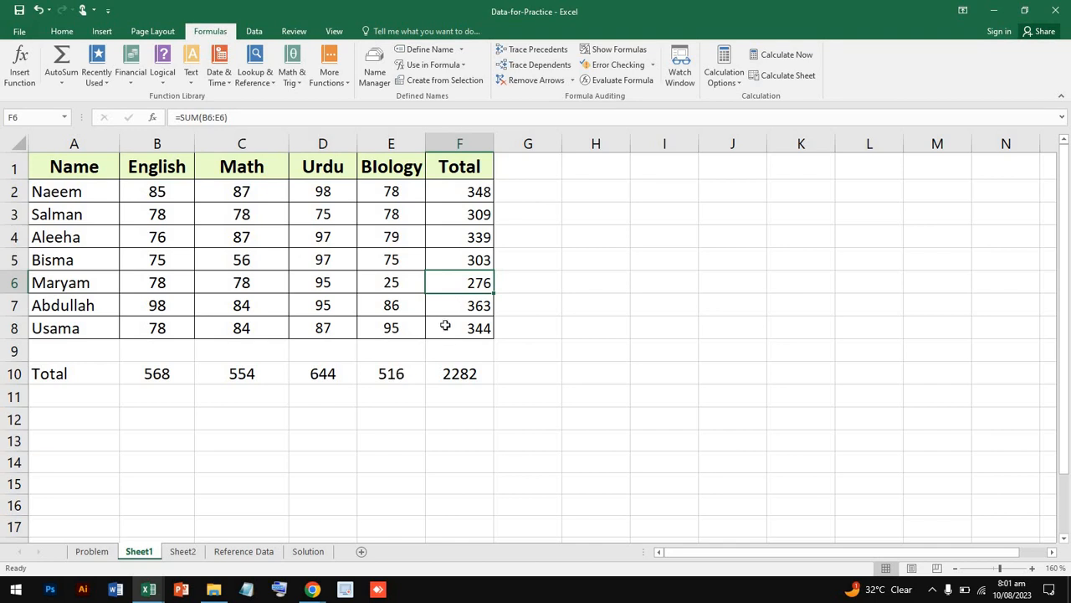
# Step: Run Error Checking from the row total in F6 and inspect the cell range its SUM formula uses
pyautogui.click(639, 65)
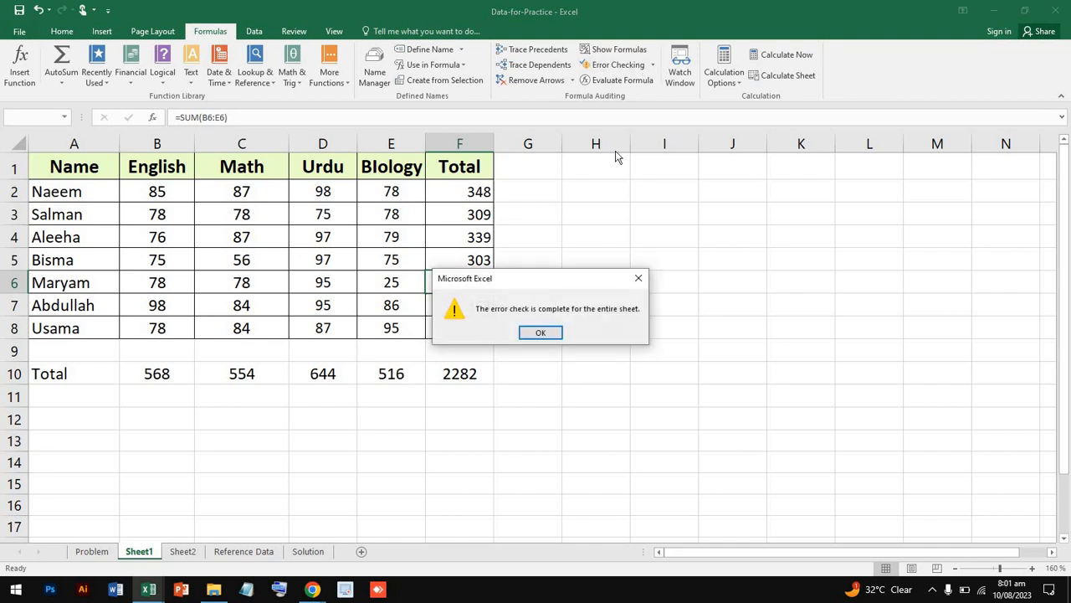
pyautogui.click(544, 333)
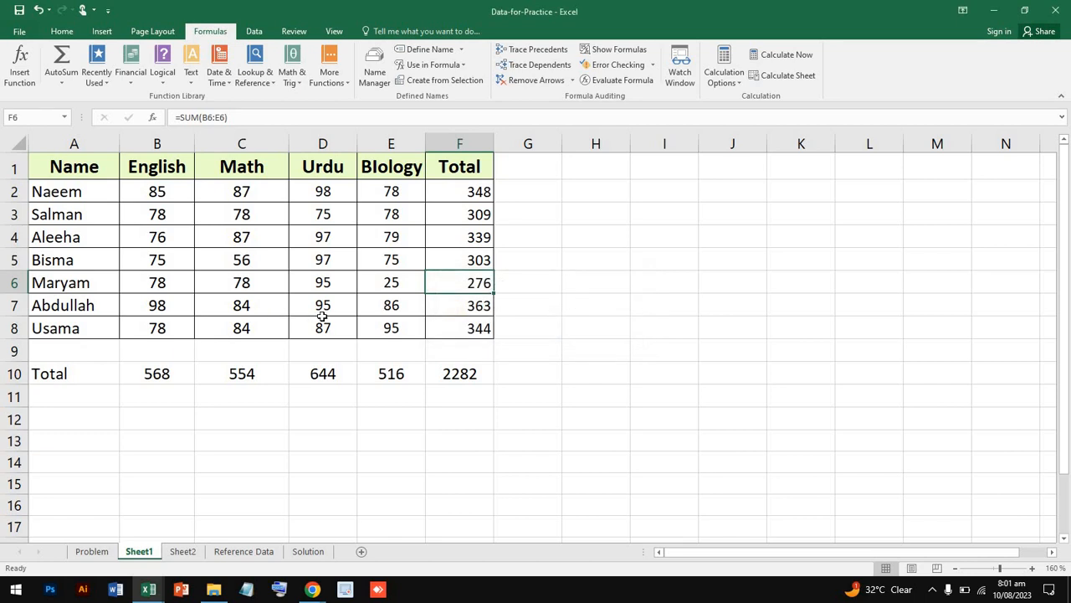
pyautogui.doubleClick(465, 287)
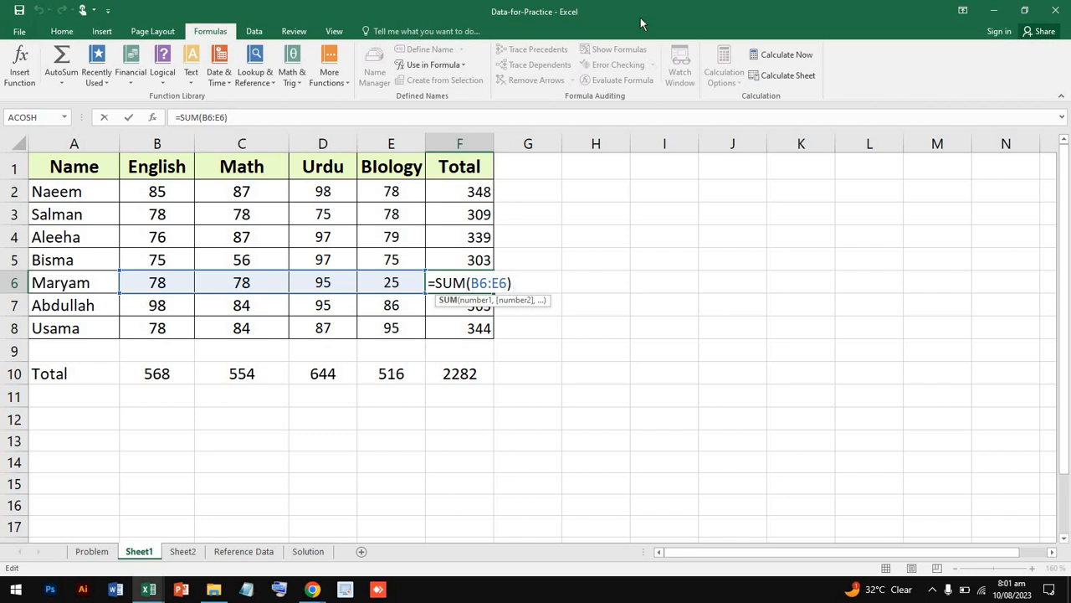
pyautogui.click(662, 333)
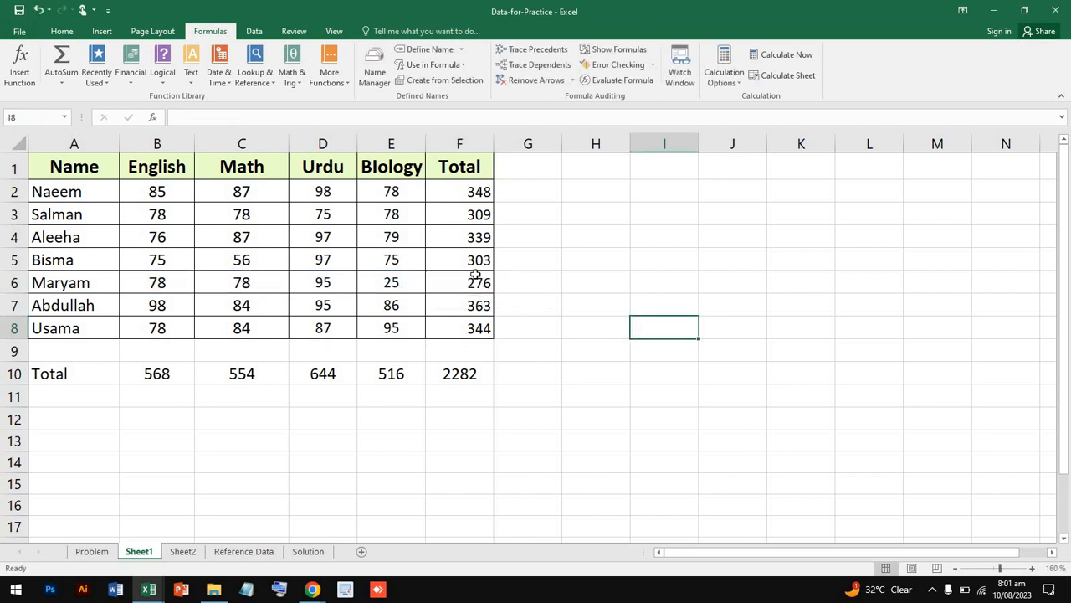
pyautogui.doubleClick(476, 277)
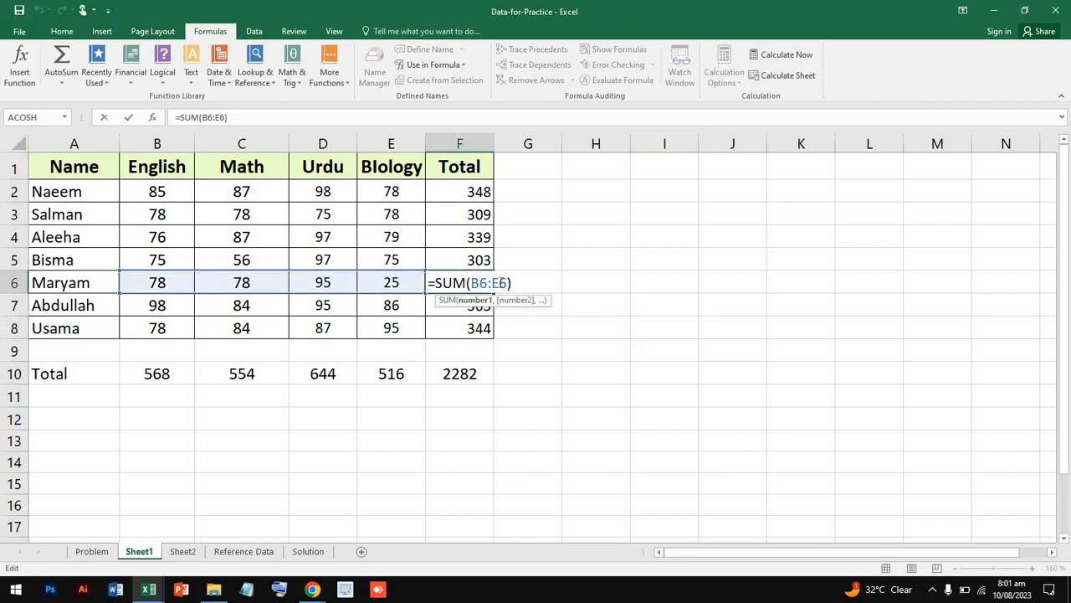
pyautogui.moveTo(504, 282); pyautogui.dragTo(498, 282)
pyautogui.click(614, 301)
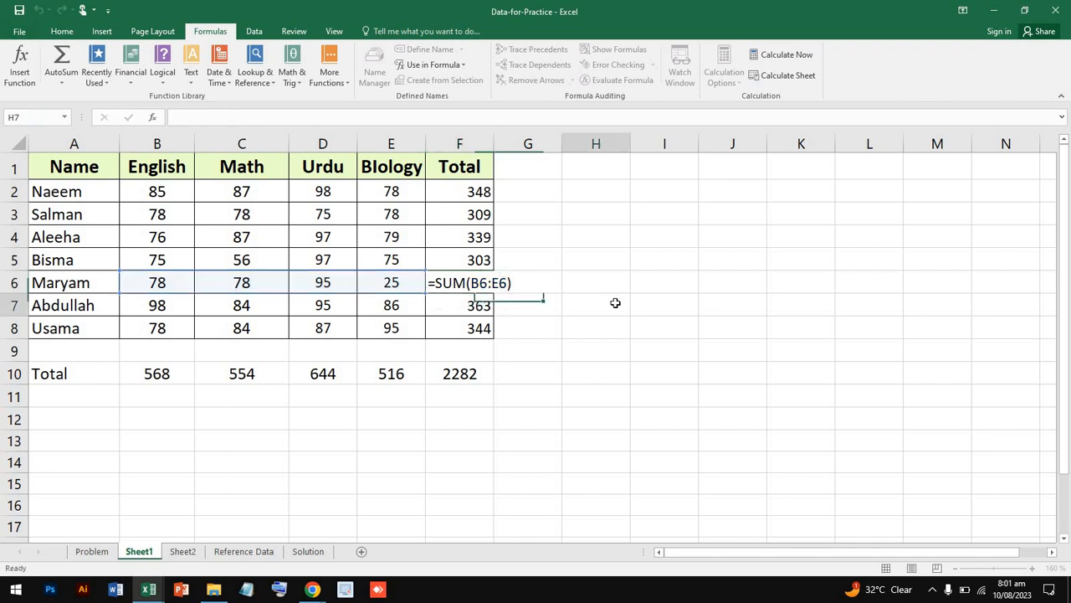
# Step: Replace the Urdu mark in cell D6 with the letter n and inspect that row's total in F6
pyautogui.doubleClick(330, 282)
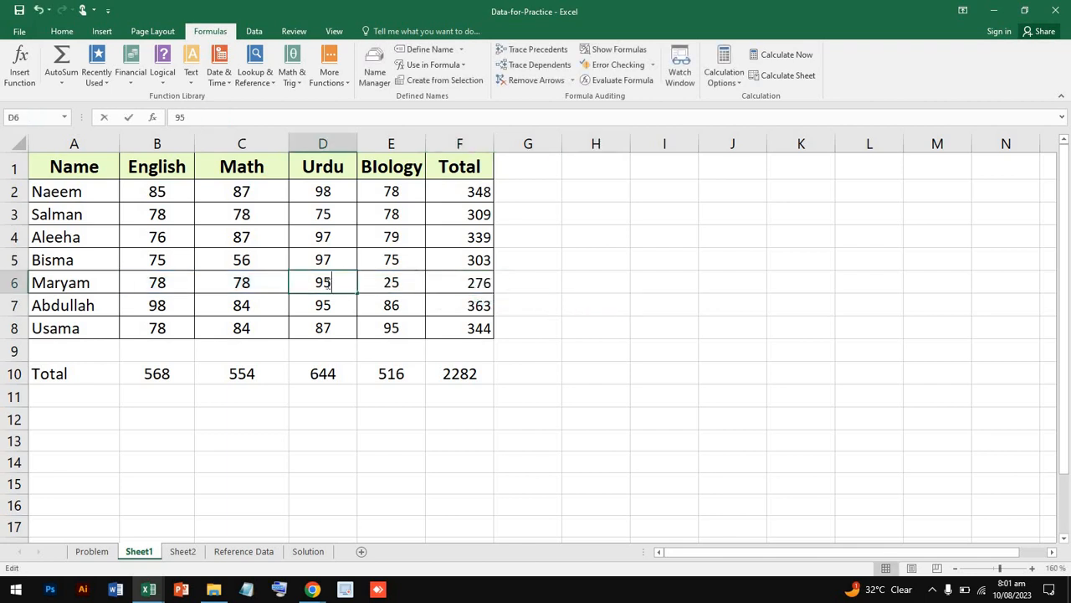
pyautogui.moveTo(331, 283); pyautogui.dragTo(308, 285)
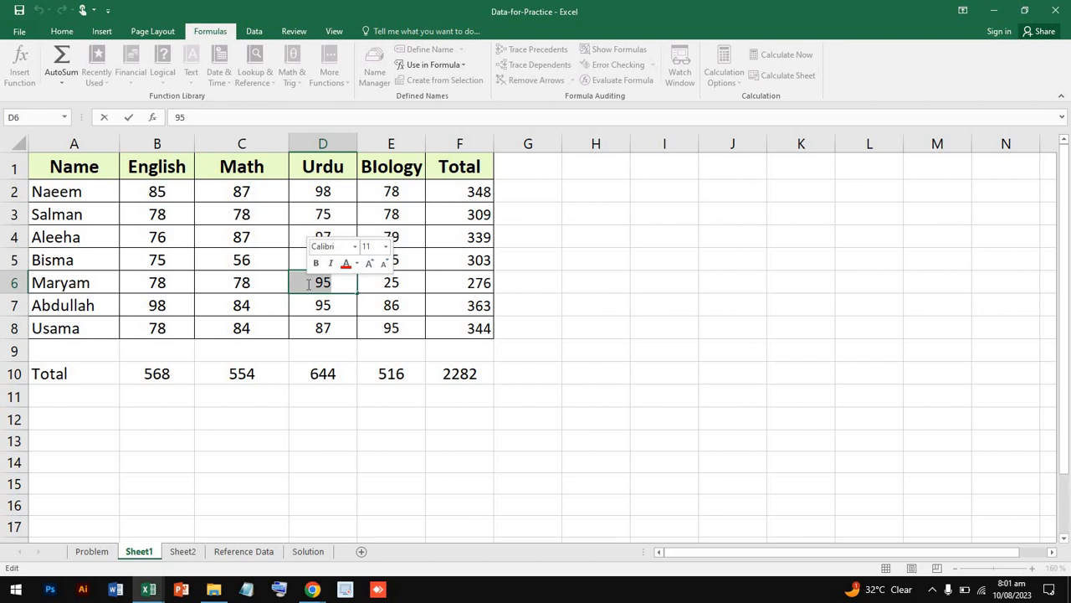
pyautogui.write('n')
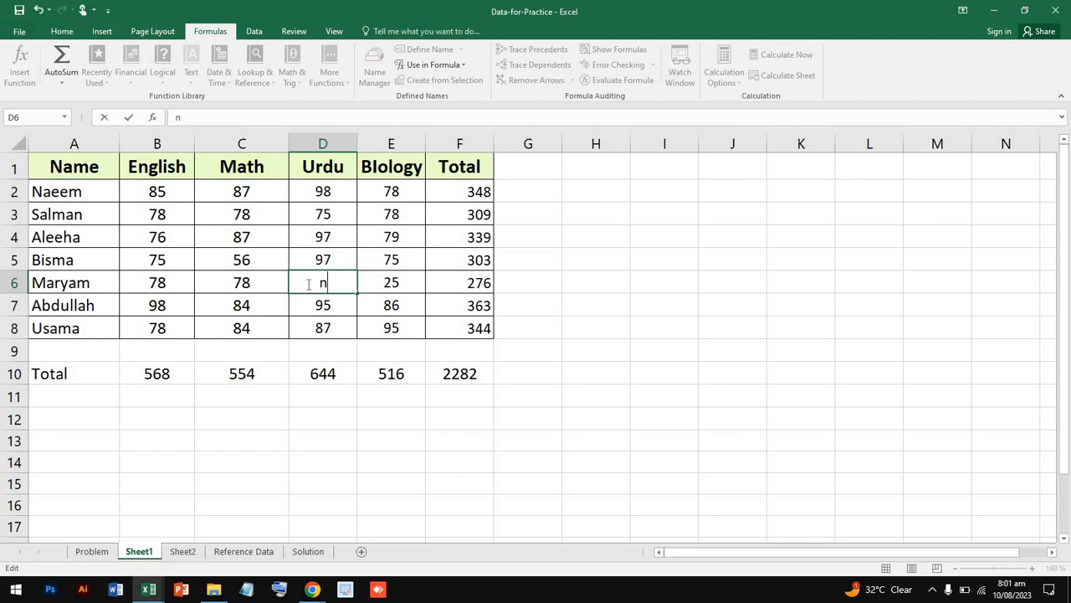
pyautogui.click(530, 342)
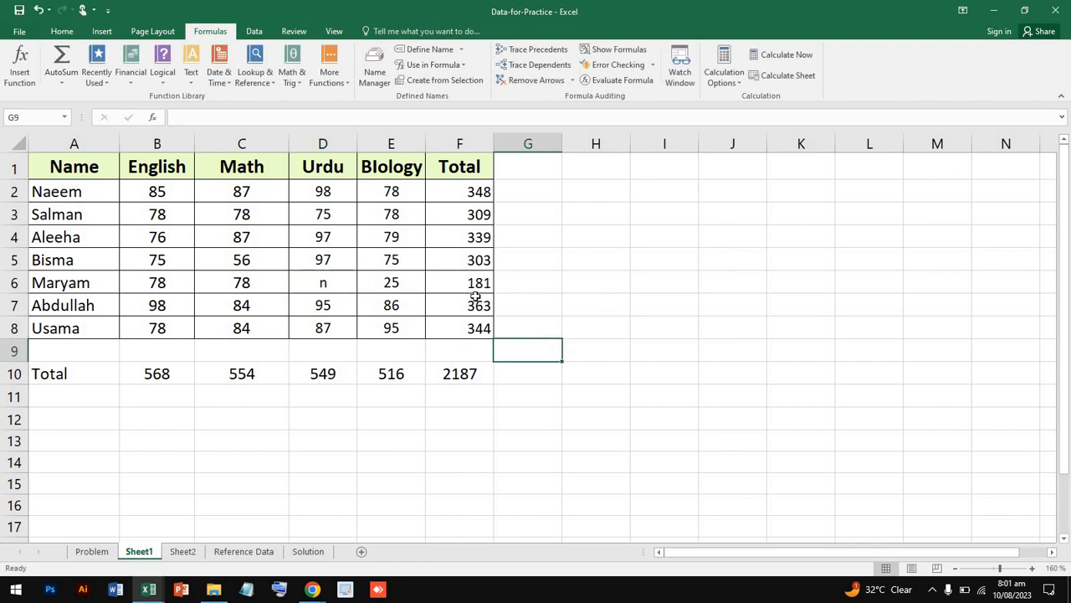
pyautogui.click(470, 282)
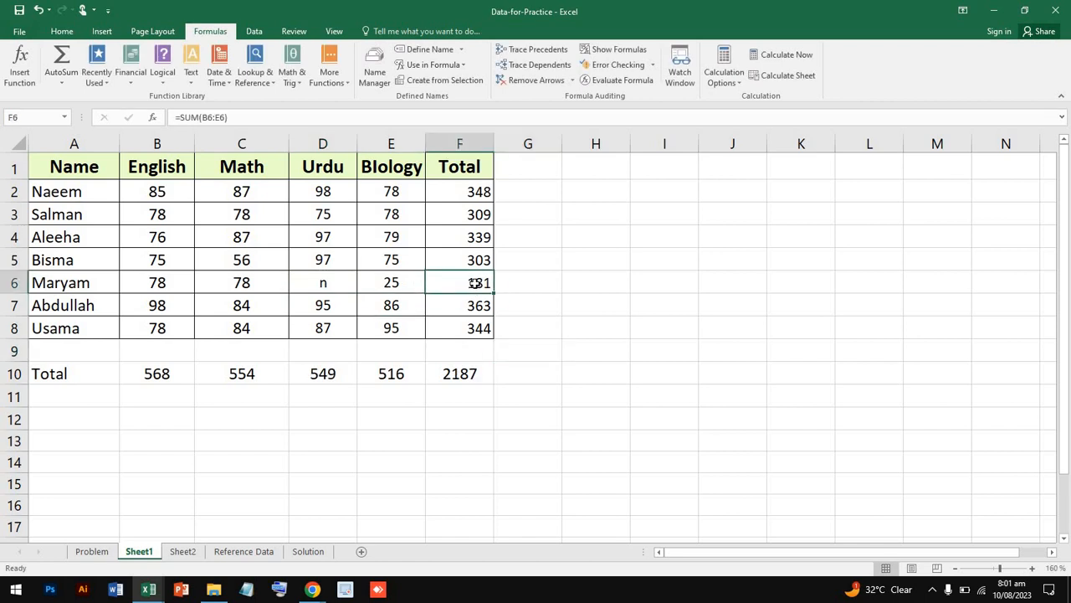
pyautogui.click(326, 284)
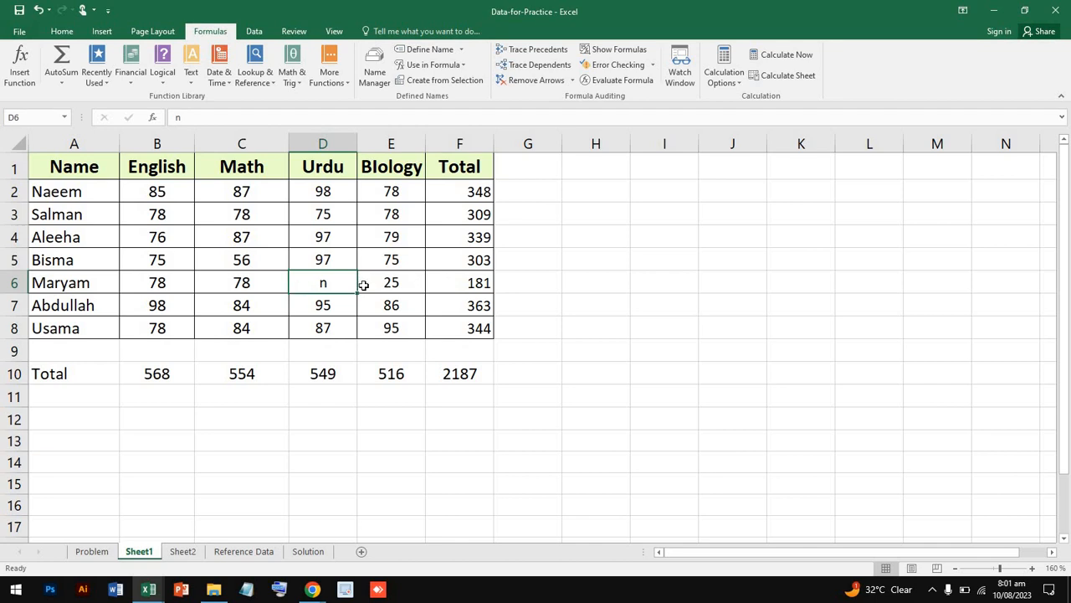
pyautogui.click(474, 280)
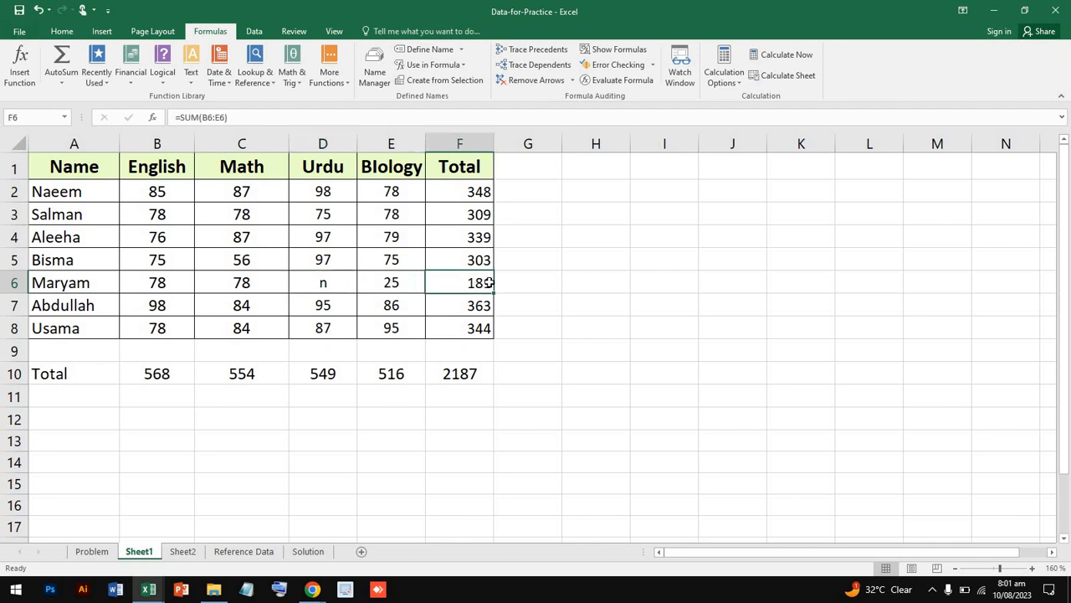
# Step: Strip the parentheses and cell range from the total formula in F6, leaving only =SUM
pyautogui.doubleClick(492, 283)
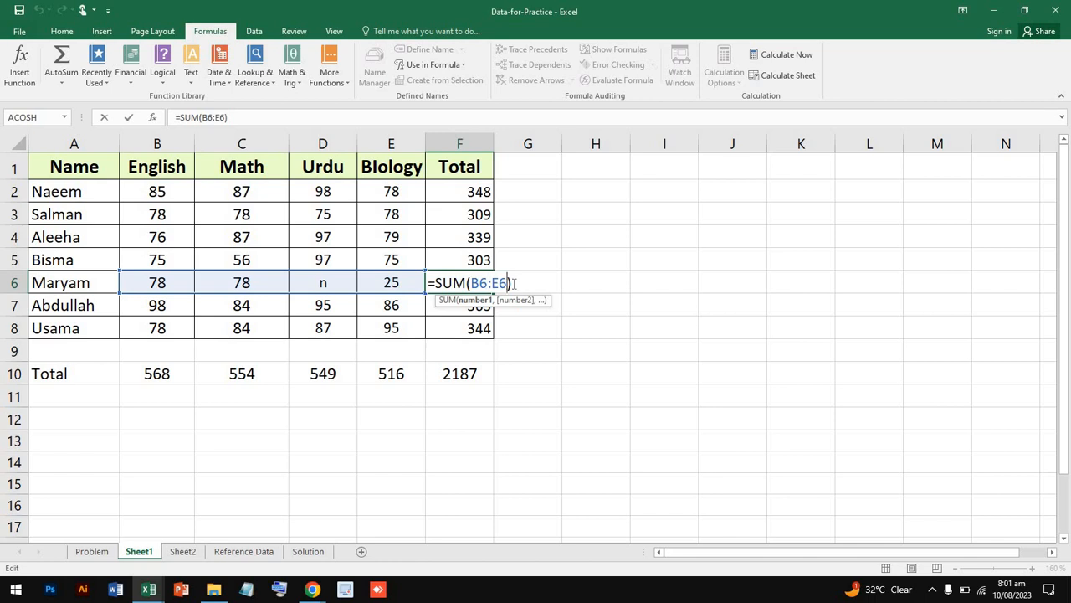
pyautogui.moveTo(508, 283); pyautogui.dragTo(470, 283)
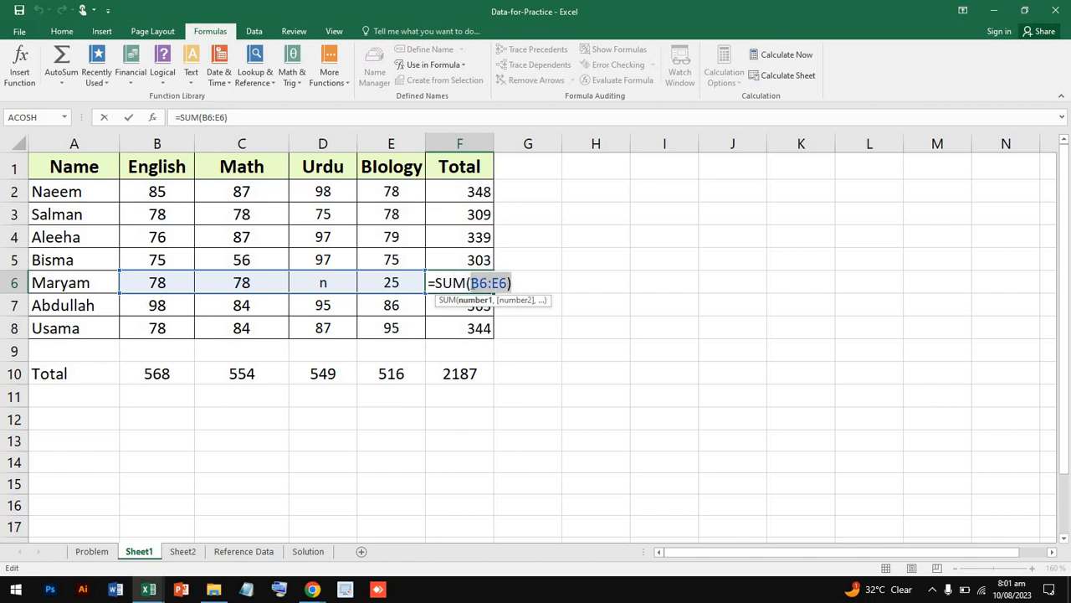
pyautogui.press('BackSpace')
pyautogui.press('BackSpace')
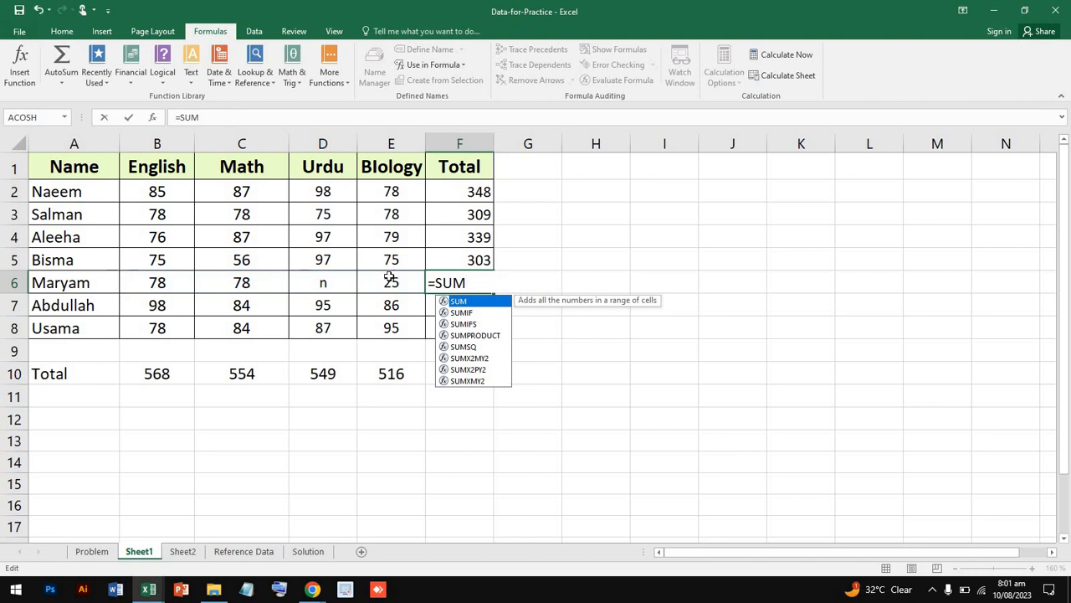
pyautogui.moveTo(179, 282); pyautogui.dragTo(341, 278)
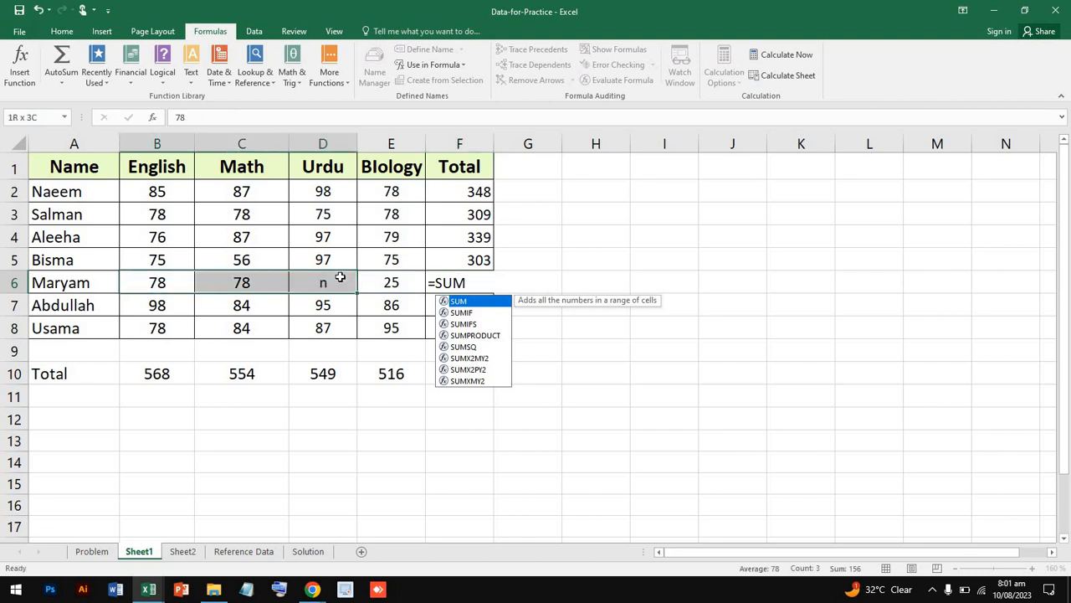
pyautogui.click(474, 283)
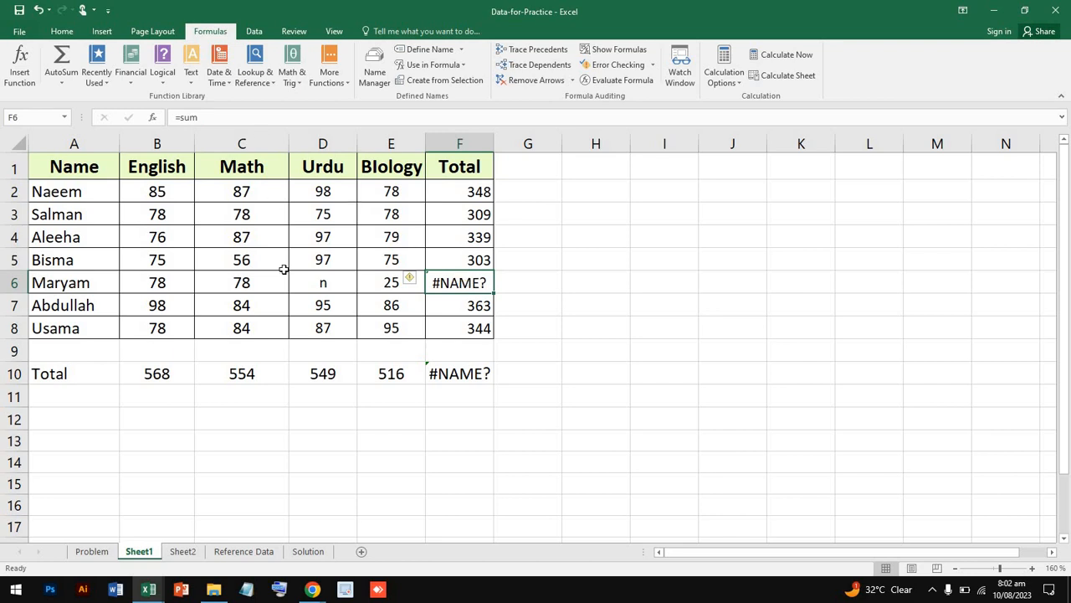
# Step: Run Error Checking from cell F6, step through every flagged formula error in F6 and F10, and finish the check
pyautogui.moveTo(163, 283); pyautogui.dragTo(335, 288)
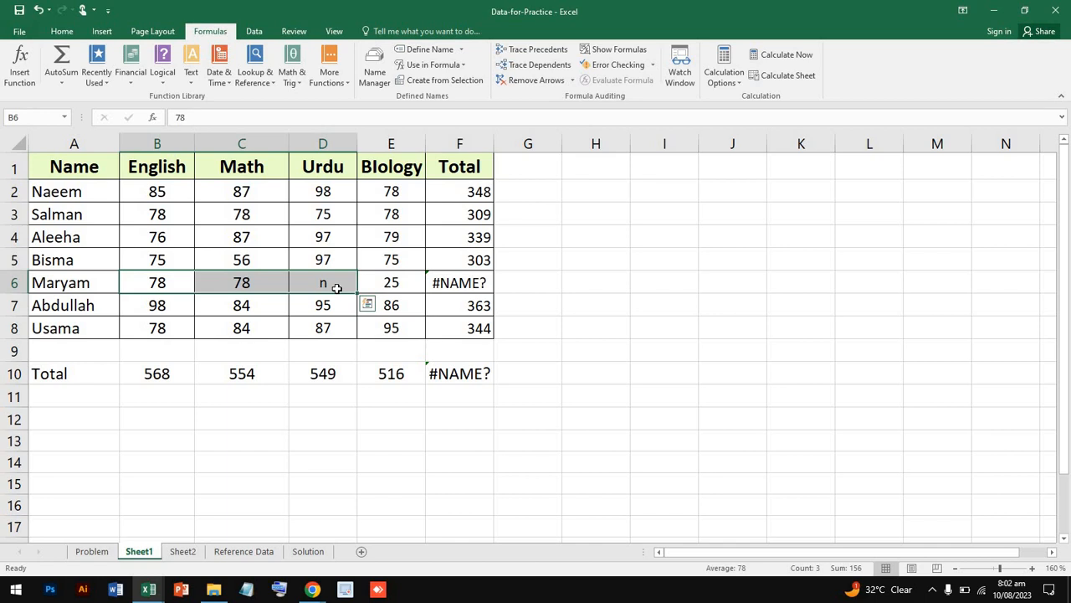
pyautogui.click(466, 281)
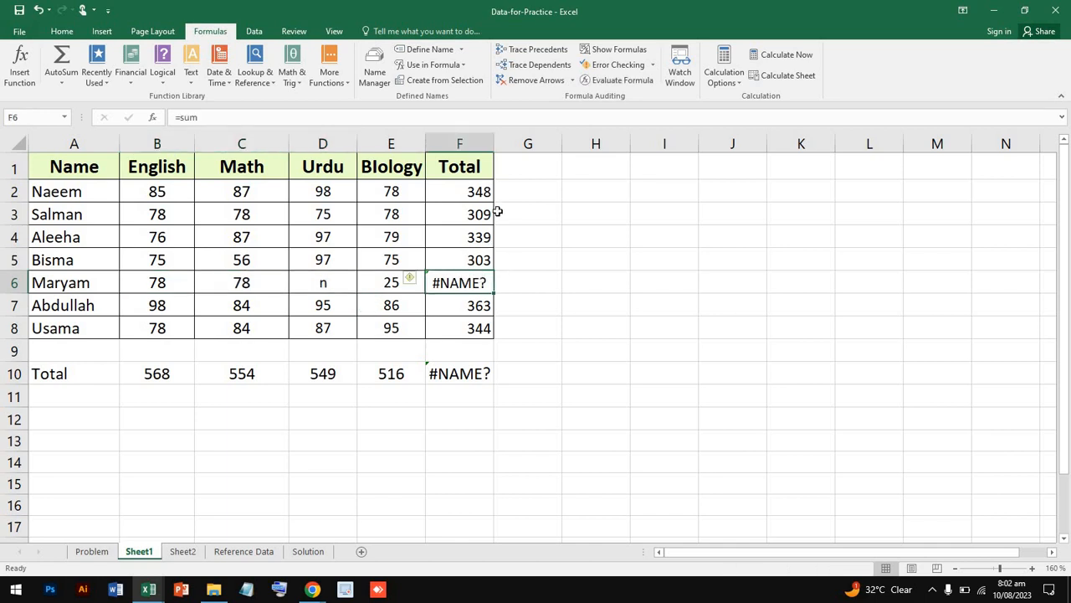
pyautogui.click(641, 65)
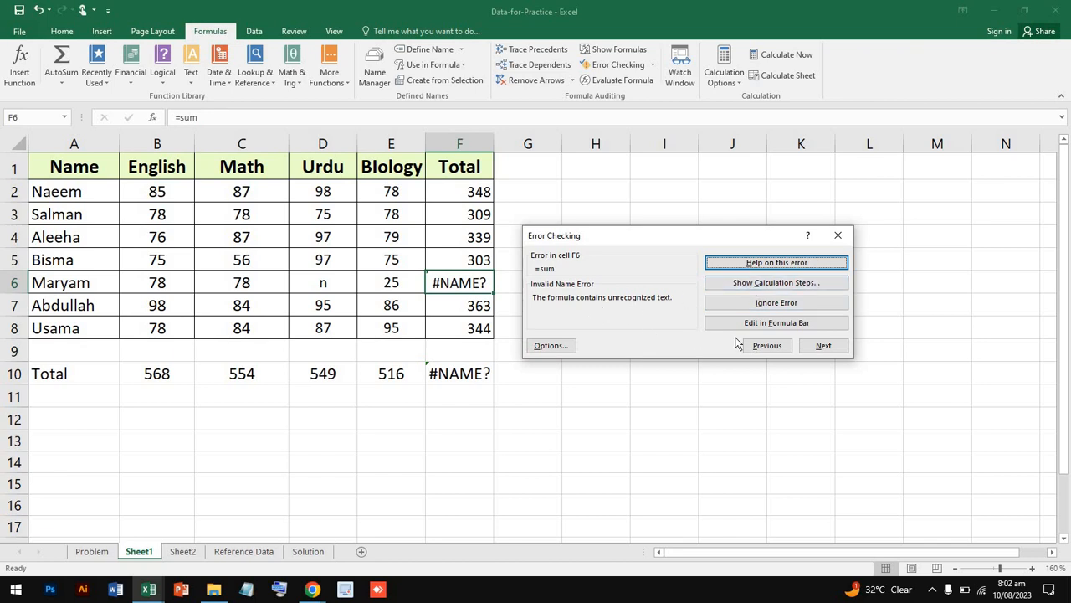
pyautogui.click(820, 348)
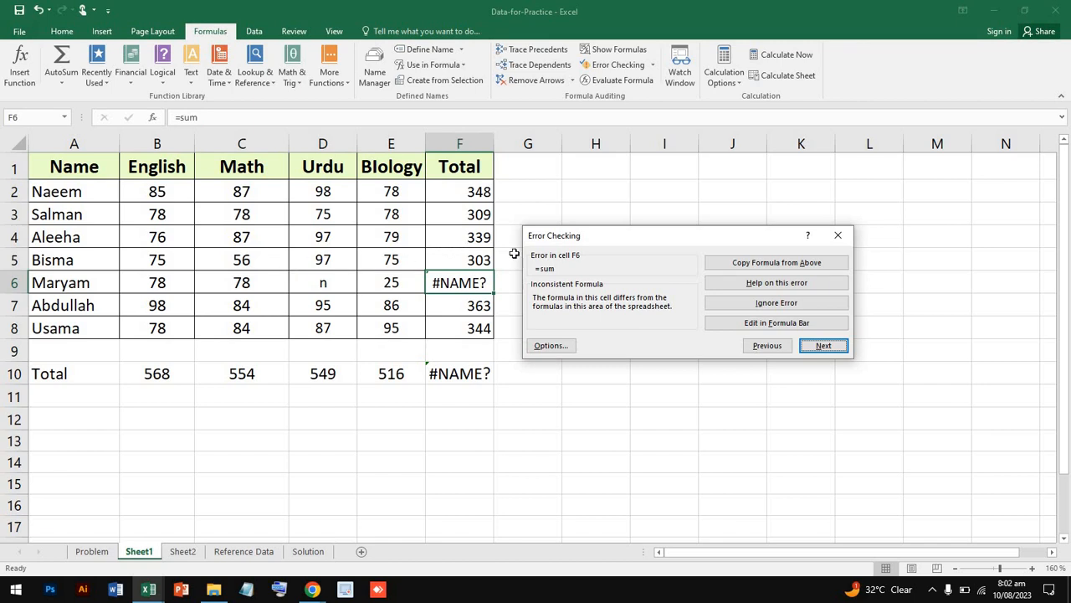
pyautogui.click(821, 348)
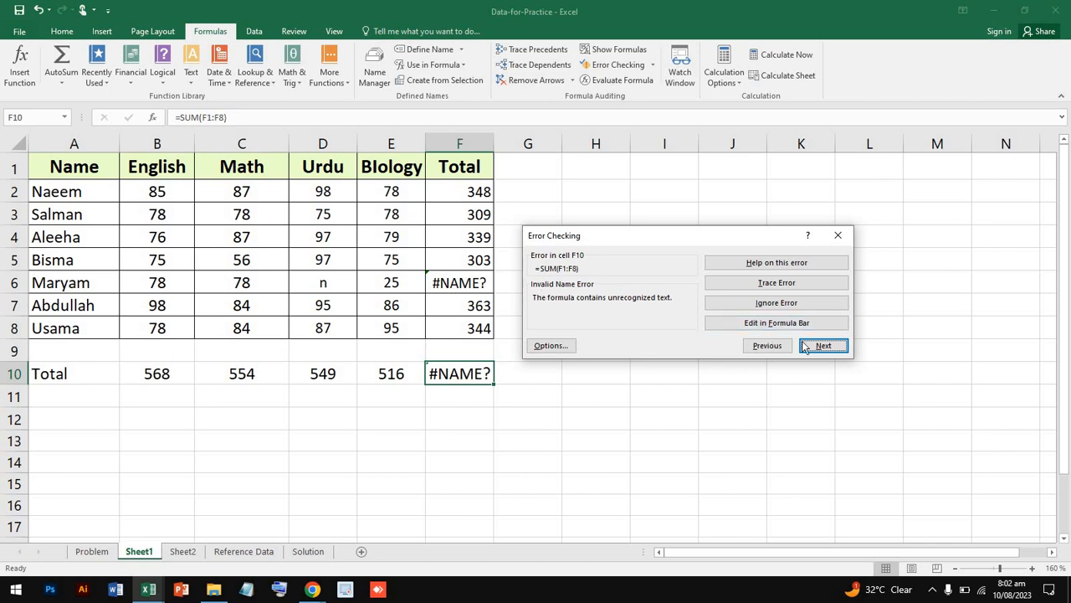
pyautogui.click(825, 346)
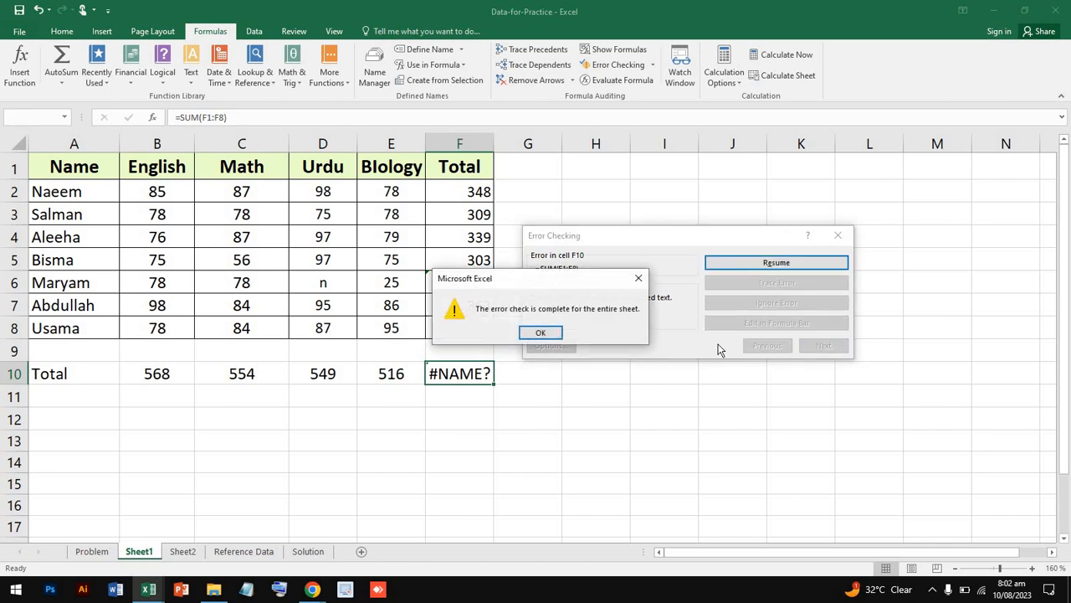
pyautogui.click(544, 333)
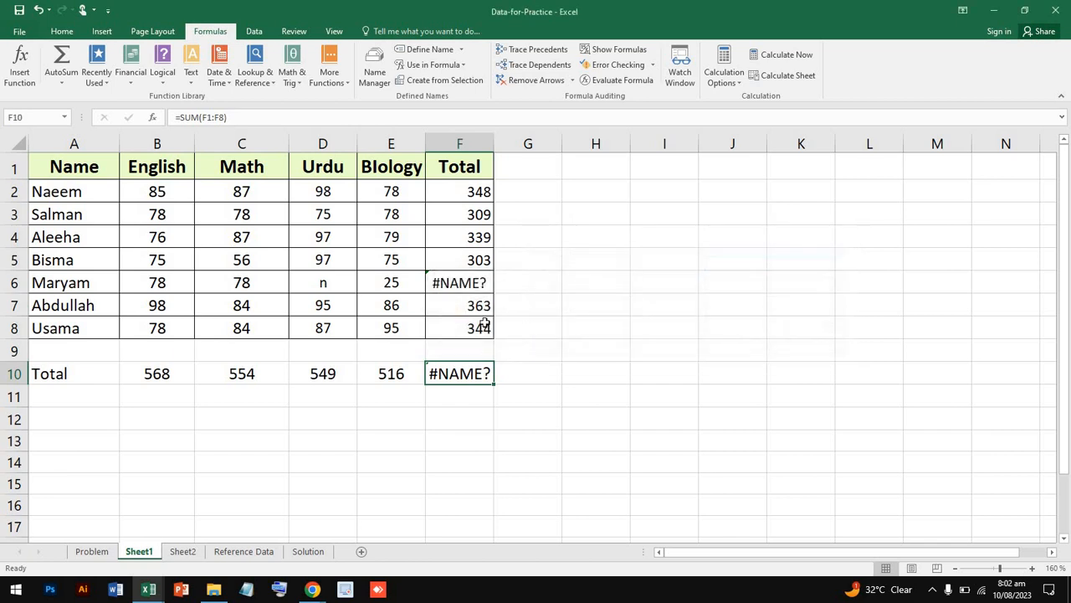
# Step: Set the Urdu mark in cell D6 to 25
pyautogui.doubleClick(328, 283)
pyautogui.doubleClick(309, 284)
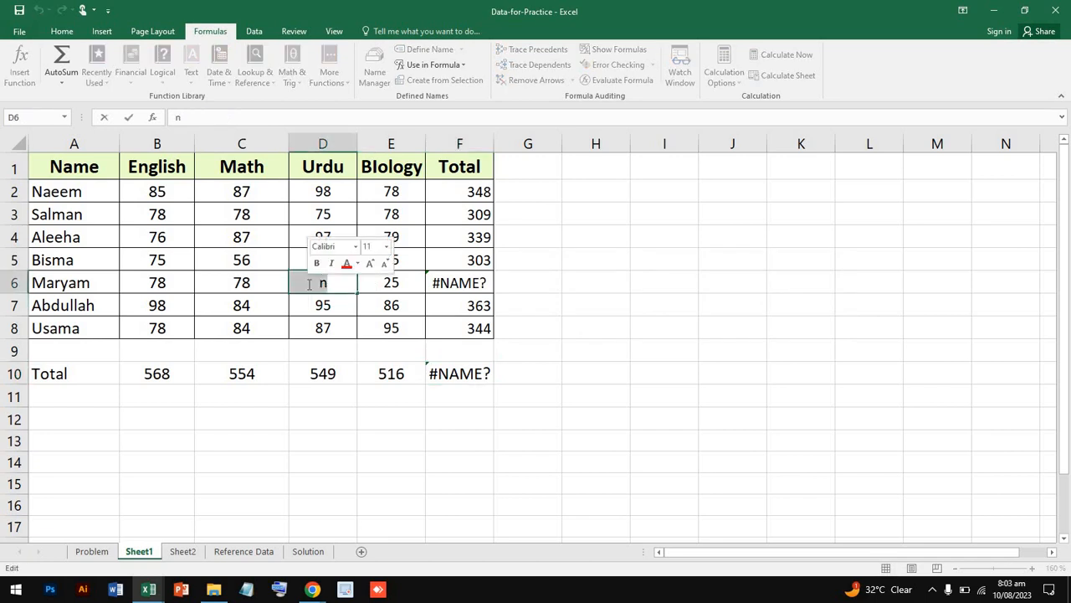
pyautogui.write('25')
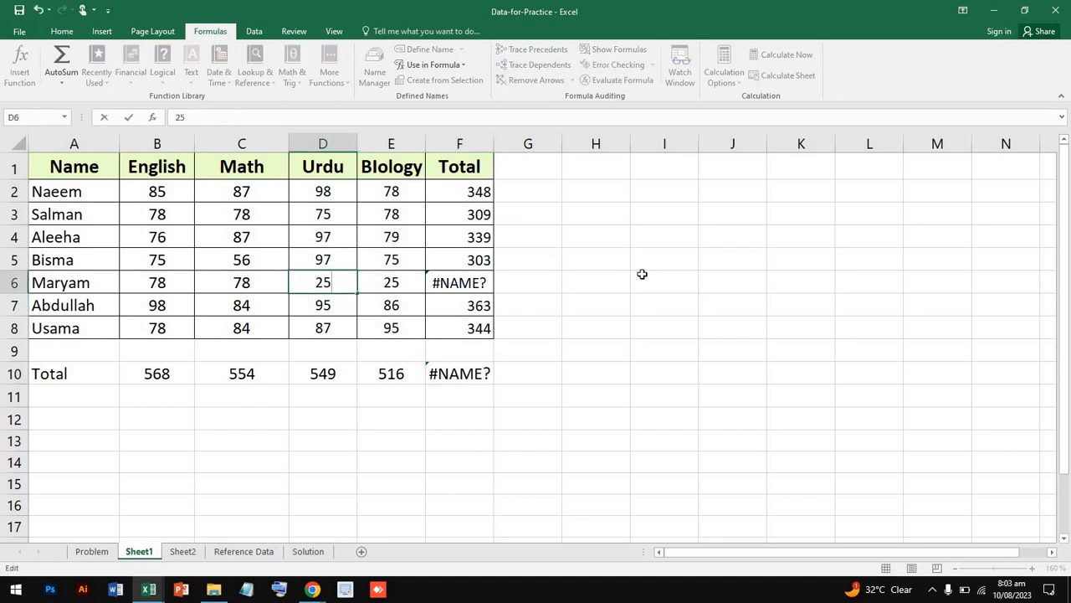
pyautogui.press('Return')
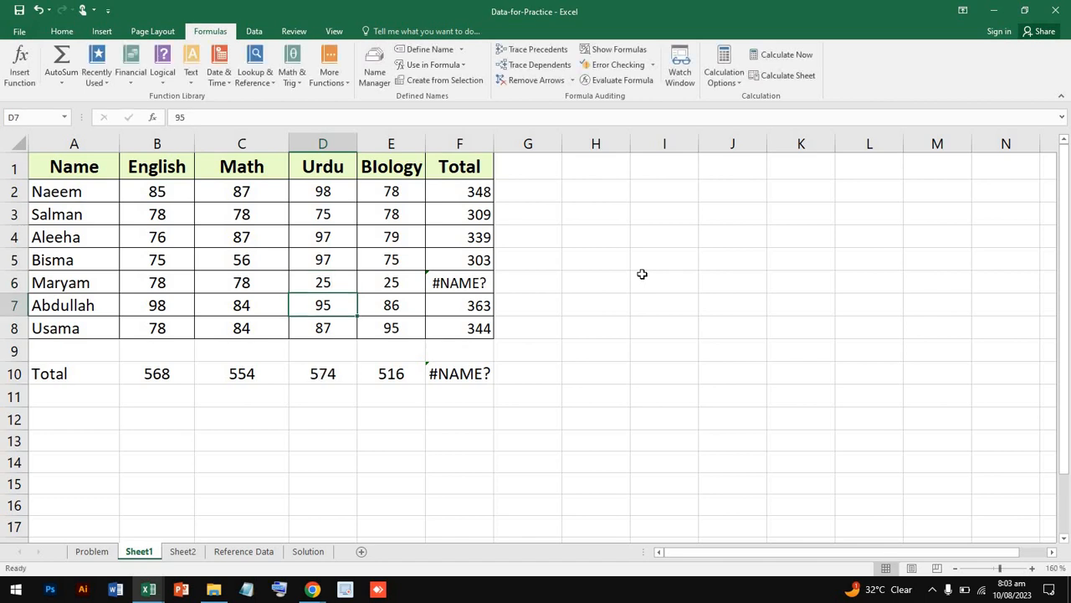
# Step: Complete the total formula in F6 as =SUM(B6:E6) so it adds that row's four subject marks
pyautogui.click(467, 286)
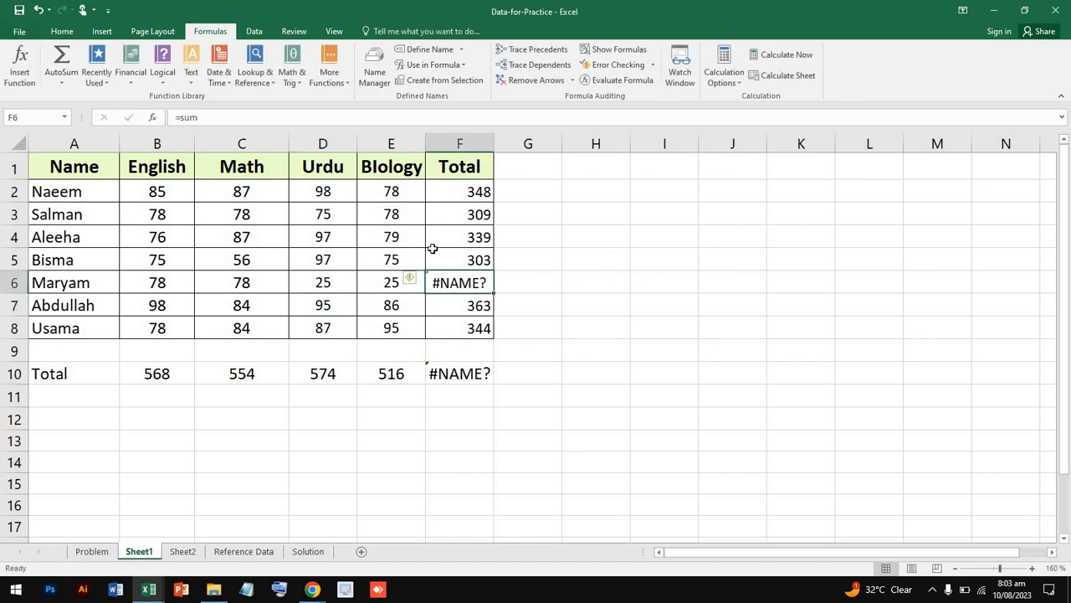
pyautogui.click(204, 118)
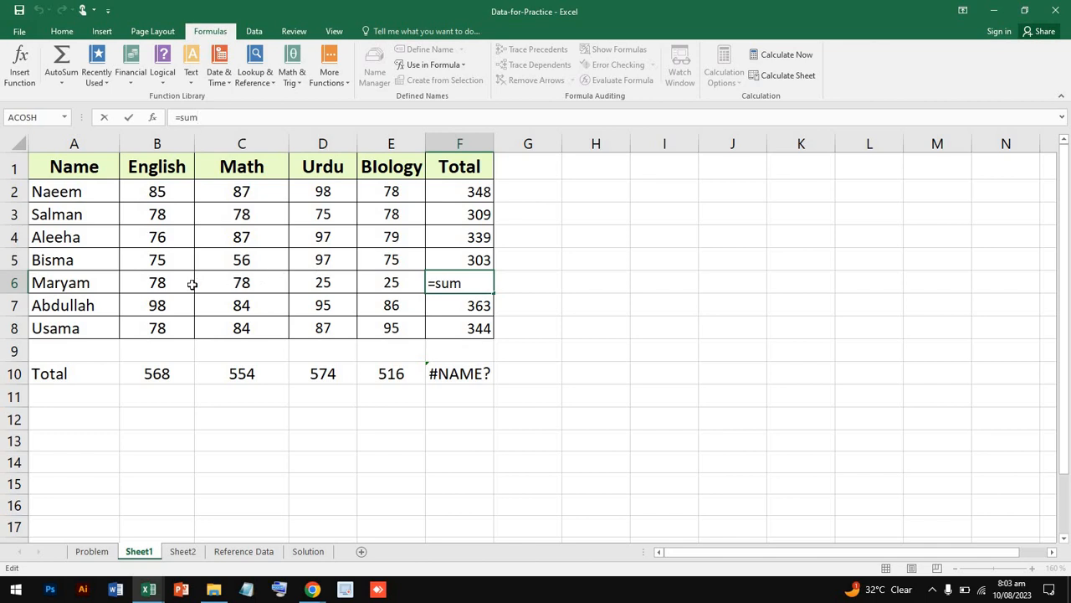
pyautogui.write('(')
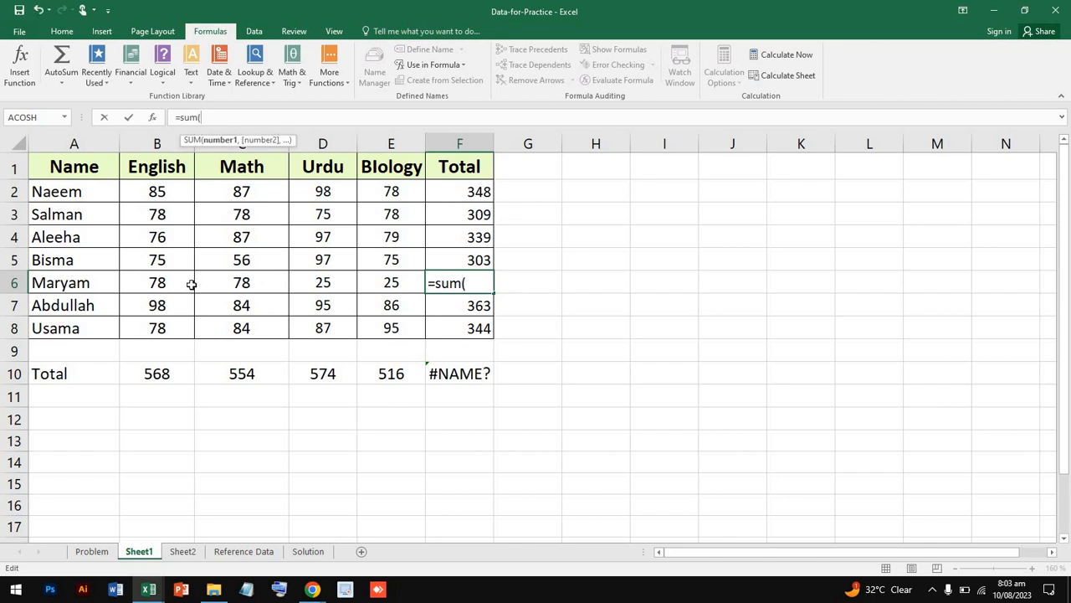
pyautogui.moveTo(177, 282); pyautogui.dragTo(390, 282)
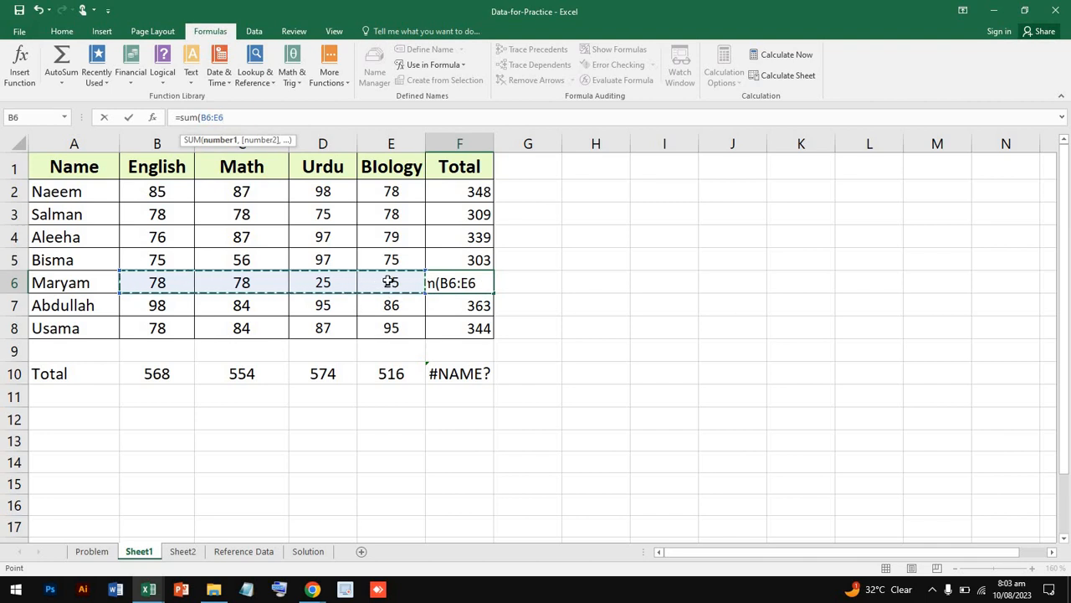
pyautogui.press('Return')
pyautogui.click(548, 324)
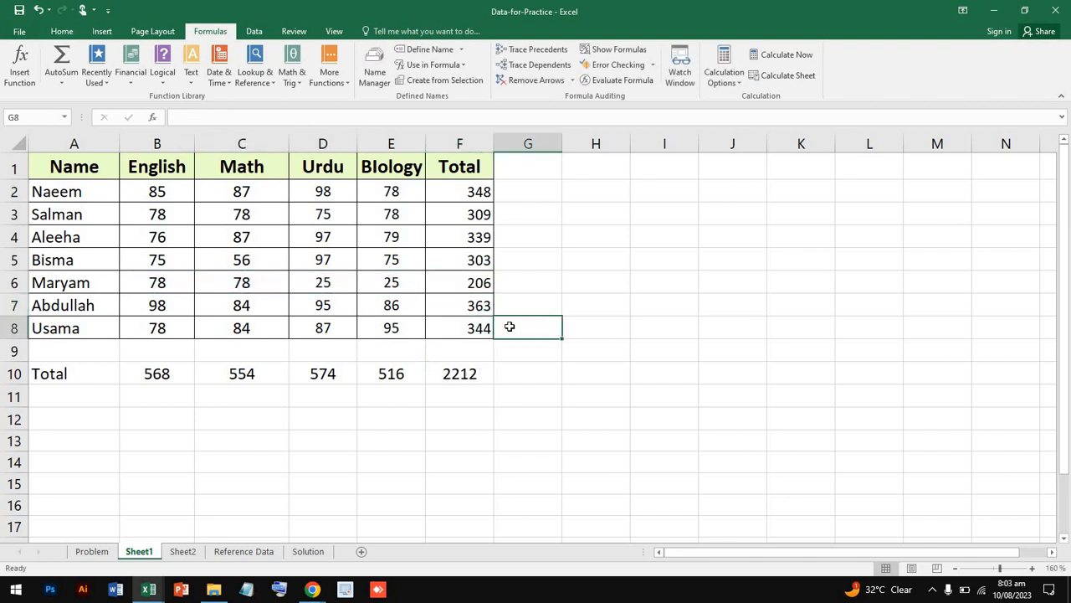
# Step: Try Trace Error on the empty cell G8 and dismiss the message
pyautogui.click(654, 66)
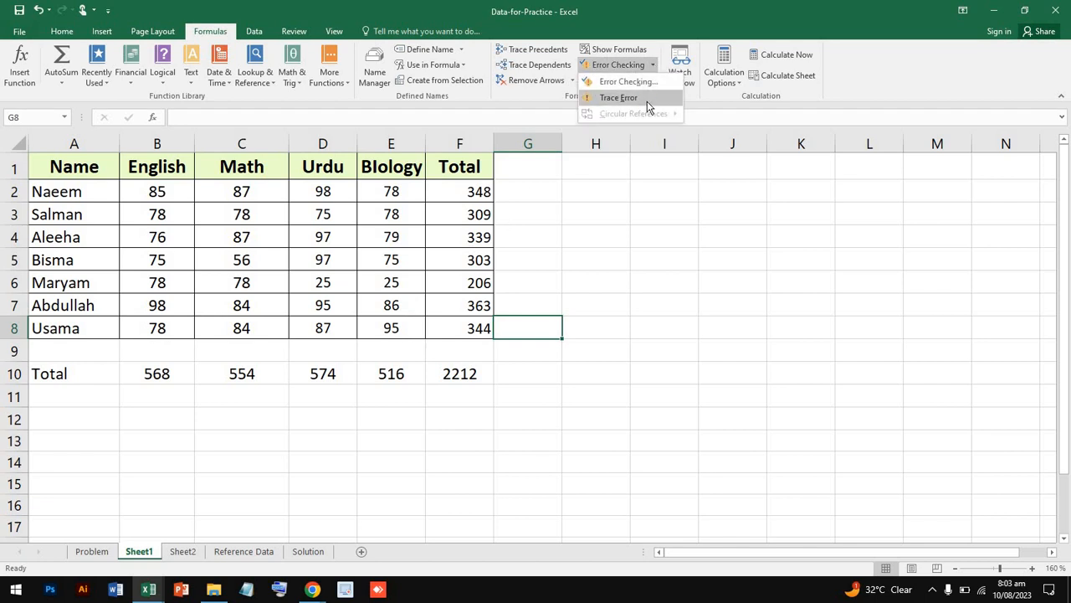
pyautogui.click(649, 100)
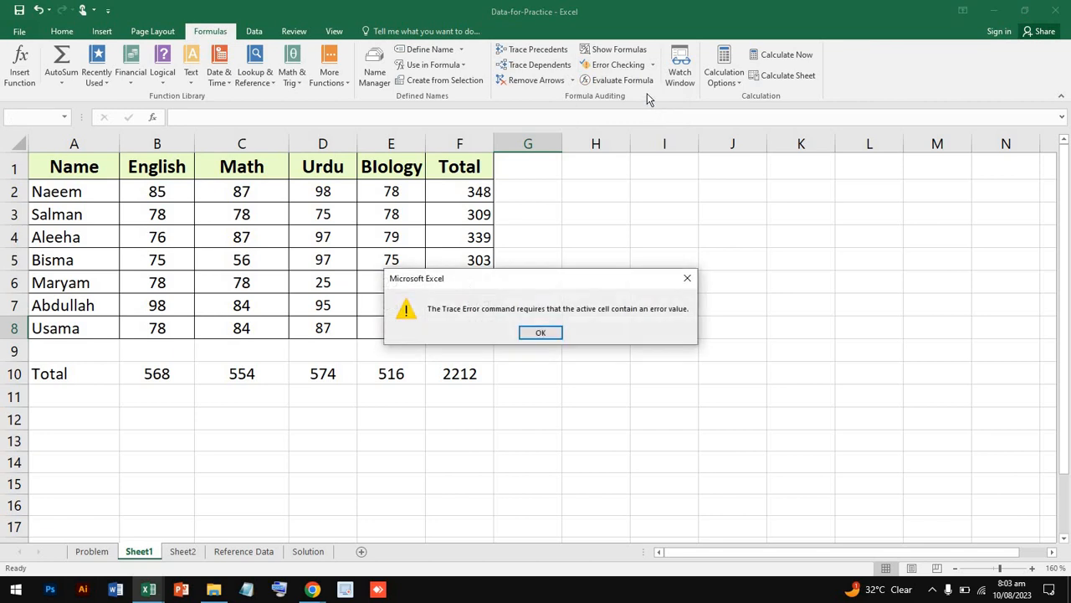
pyautogui.click(545, 332)
# Step: Inspect the Math total formula in C10, and append an apostrophe to the Math mark in C5, making it 56'
pyautogui.click(242, 284)
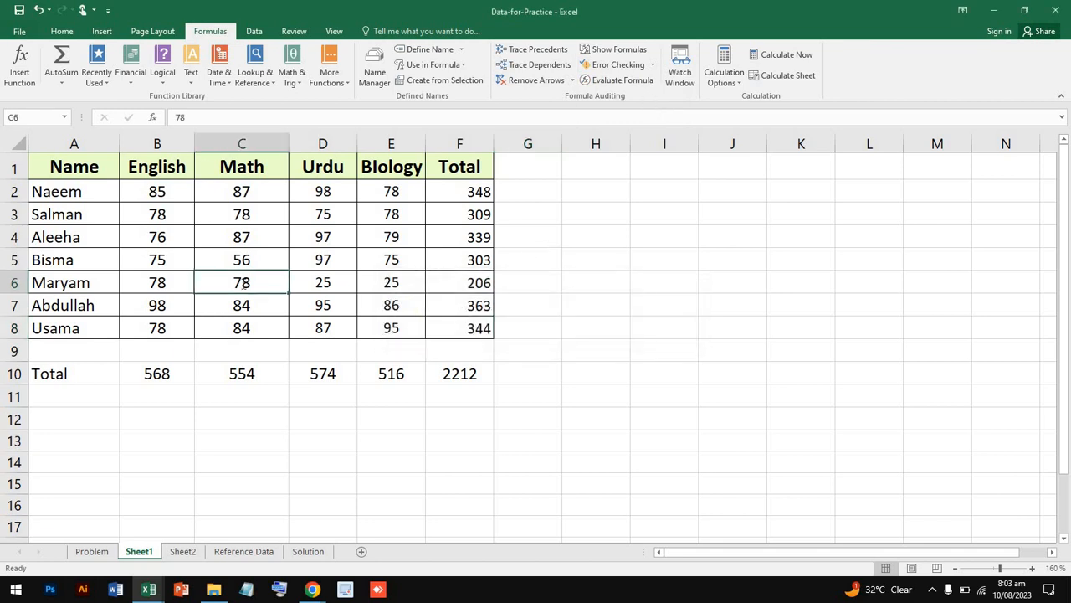
pyautogui.doubleClick(261, 373)
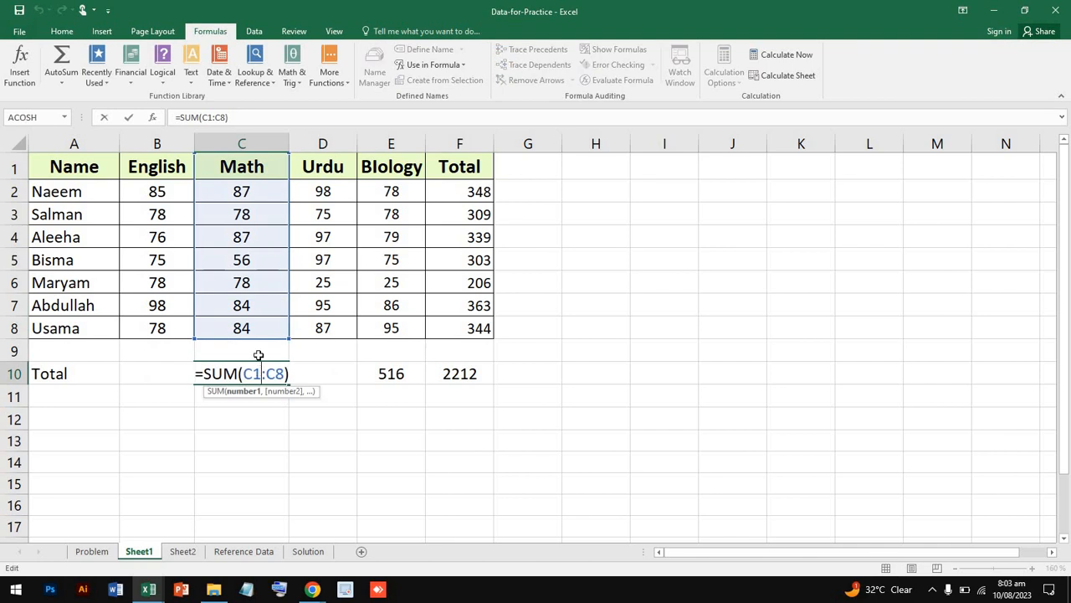
pyautogui.click(254, 261)
pyautogui.doubleClick(254, 261)
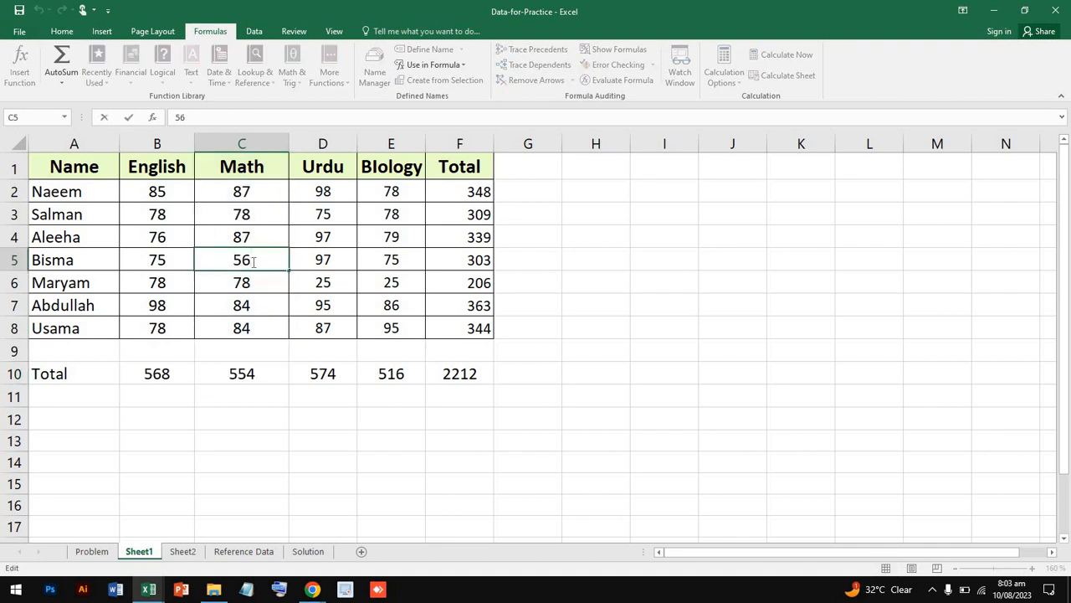
pyautogui.write("'")
pyautogui.press('Return')
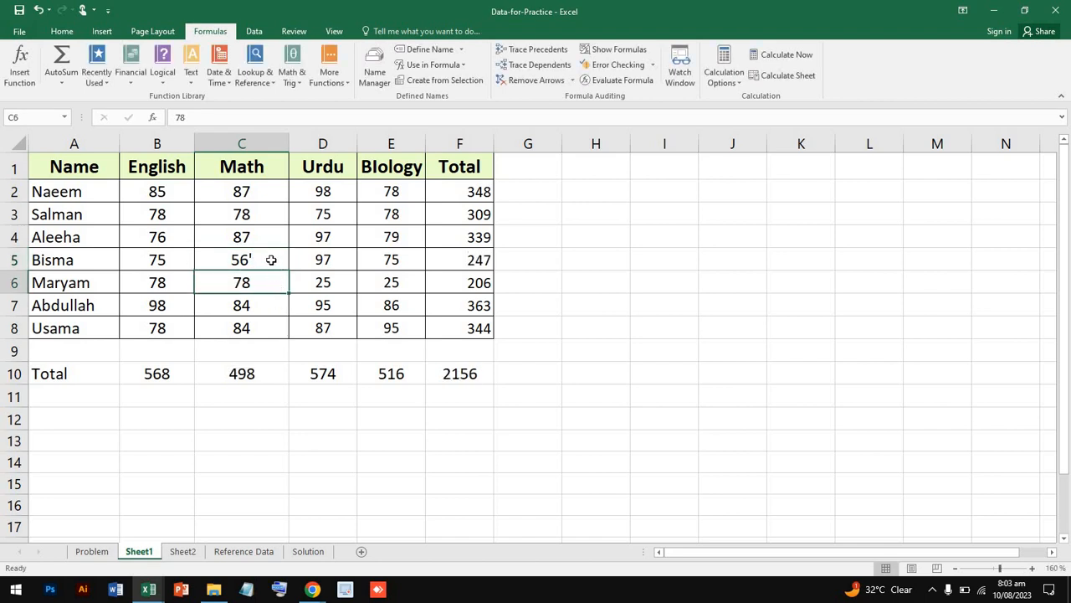
# Step: Remove the trailing apostrophe from the Math mark in C5
pyautogui.doubleClick(266, 262)
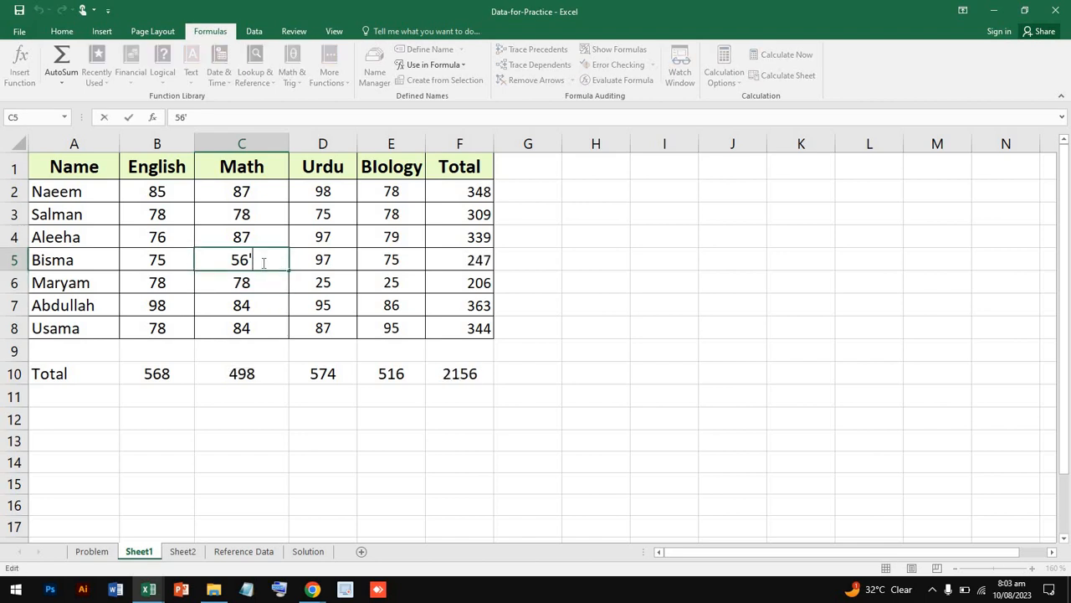
pyautogui.press('BackSpace')
pyautogui.click(546, 298)
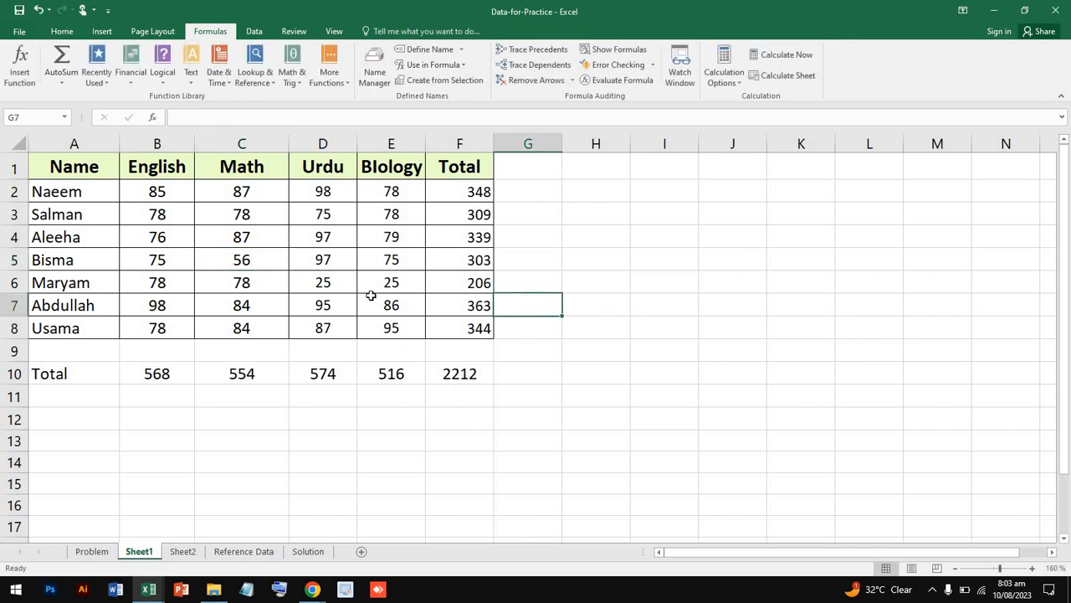
# Step: Enter the mixed value 11d in cell C2220, far below the marks table
pyautogui.scroll(-20, 371, 296)
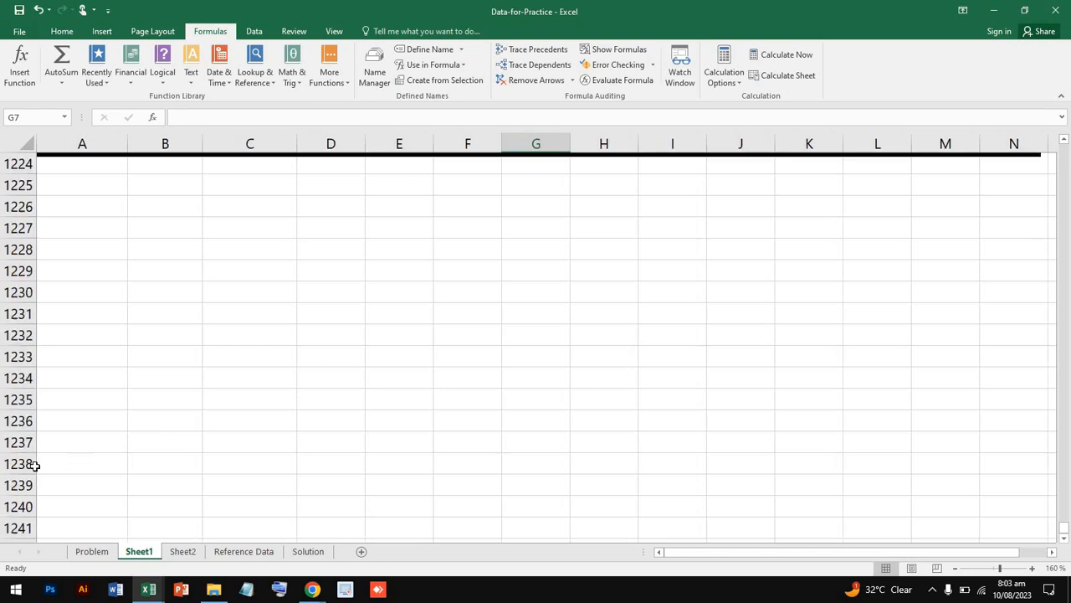
pyautogui.scroll(-20, 34, 465)
pyautogui.scroll(20, 260, 287)
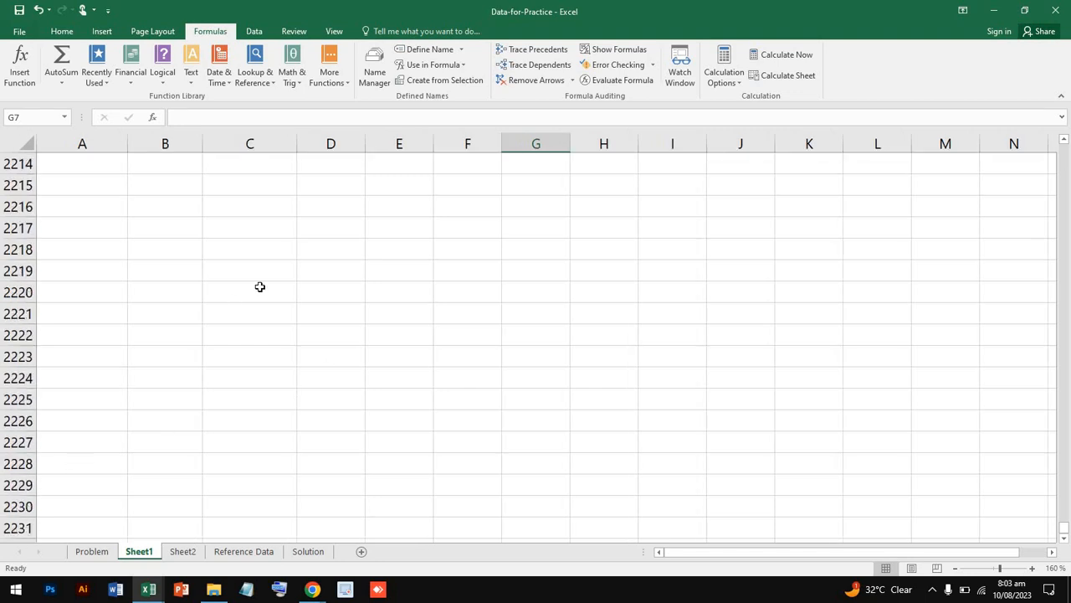
pyautogui.click(260, 287)
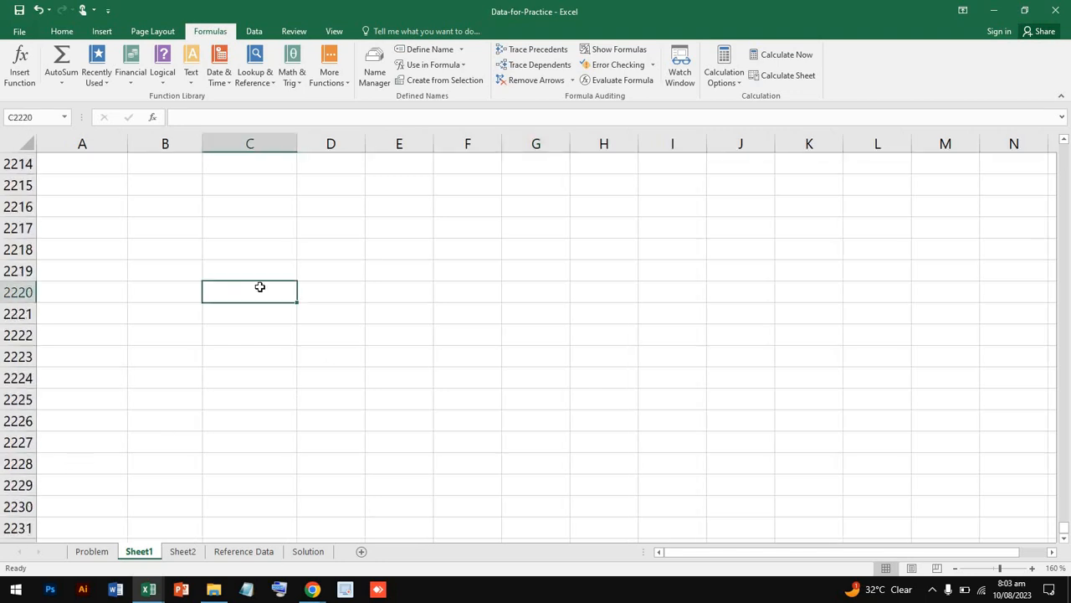
pyautogui.write('11')
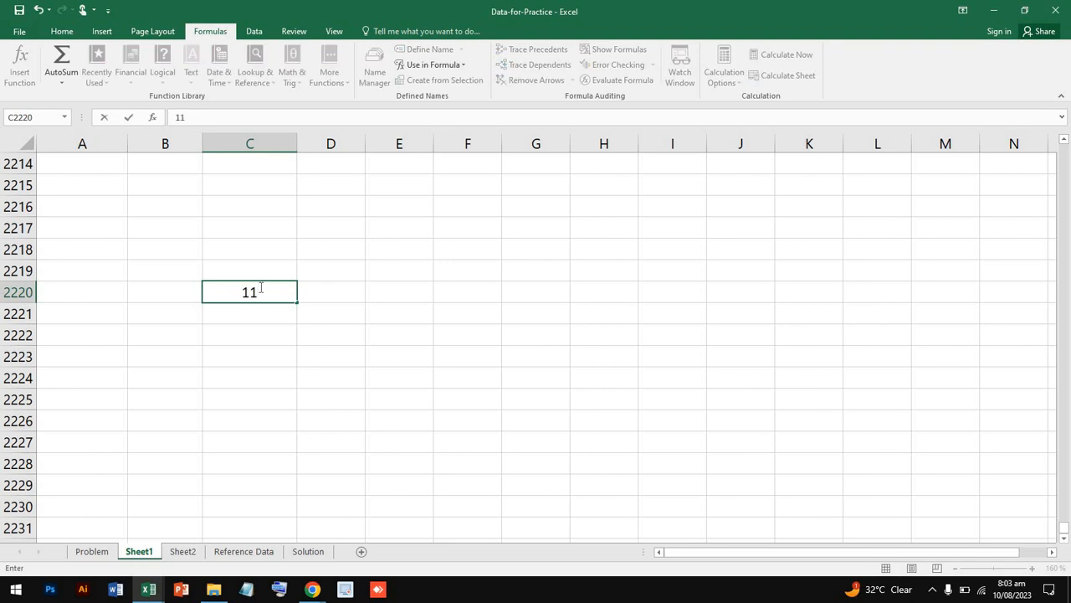
pyautogui.write('d')
pyautogui.click(266, 334)
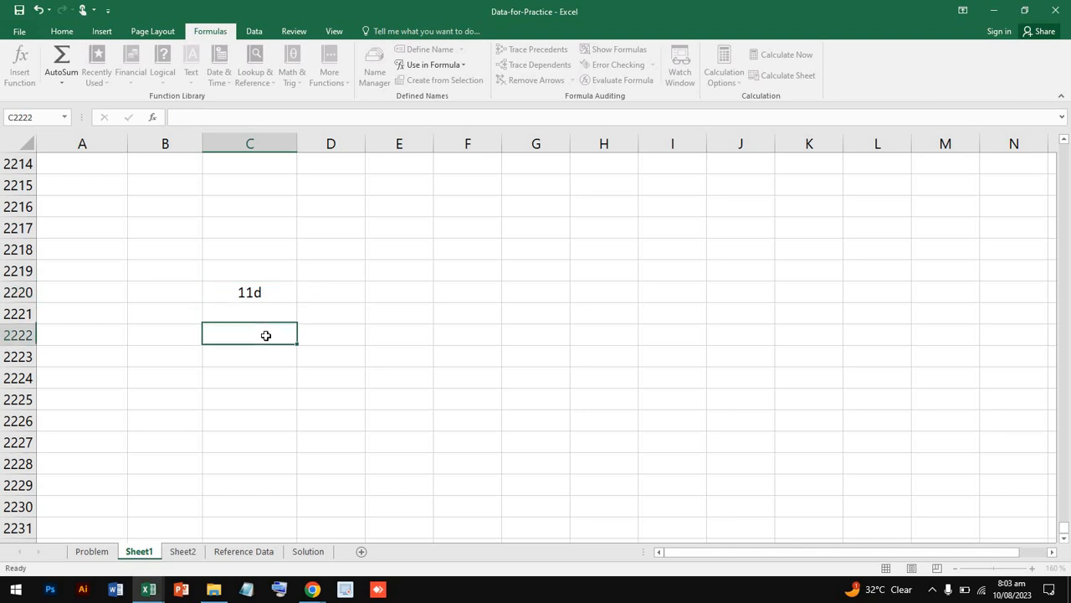
# Step: Enter the plain text sum in cell C2230, ten rows below the 11d entry
pyautogui.click(273, 507)
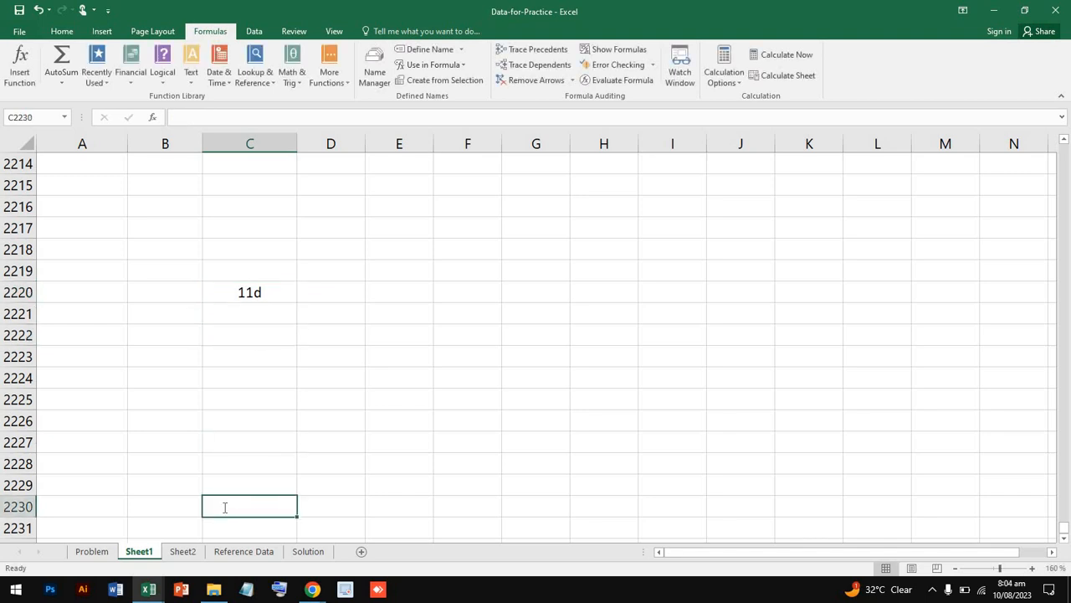
pyautogui.doubleClick(258, 508)
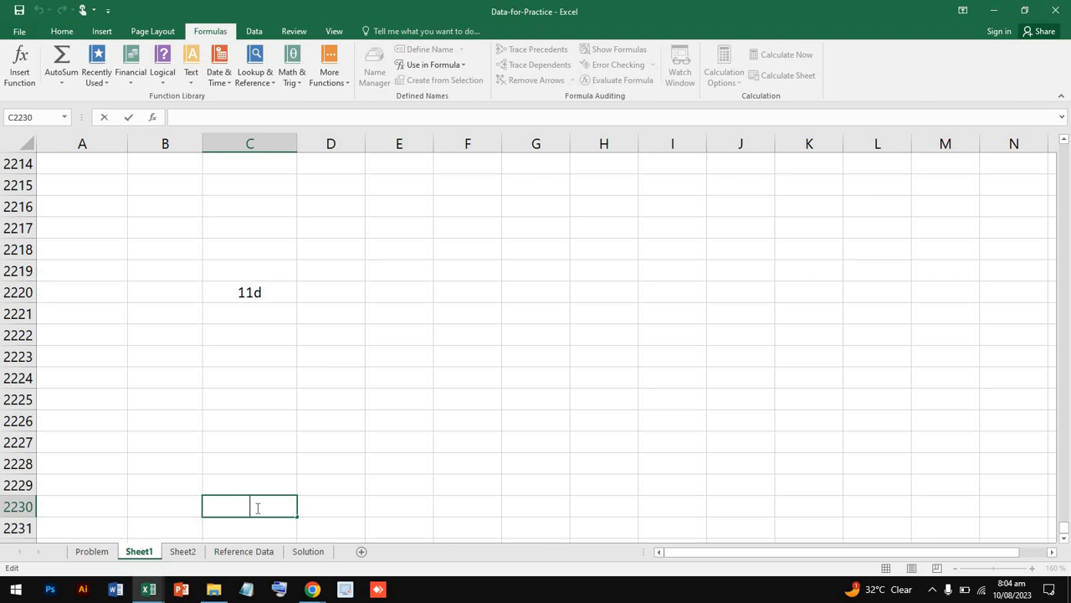
pyautogui.scroll(20, 258, 508)
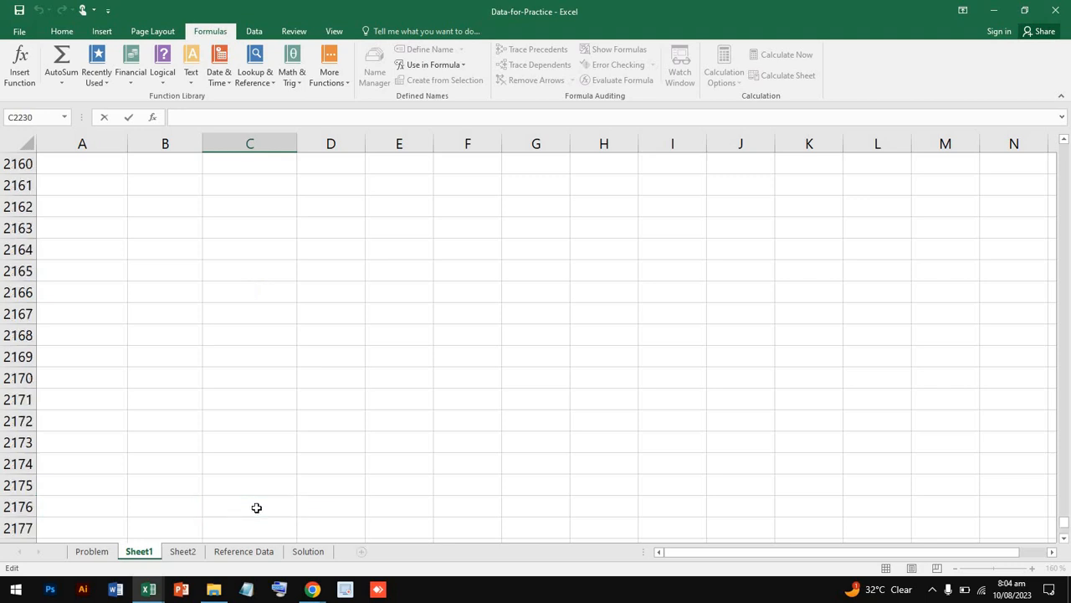
pyautogui.scroll(-20, 245, 453)
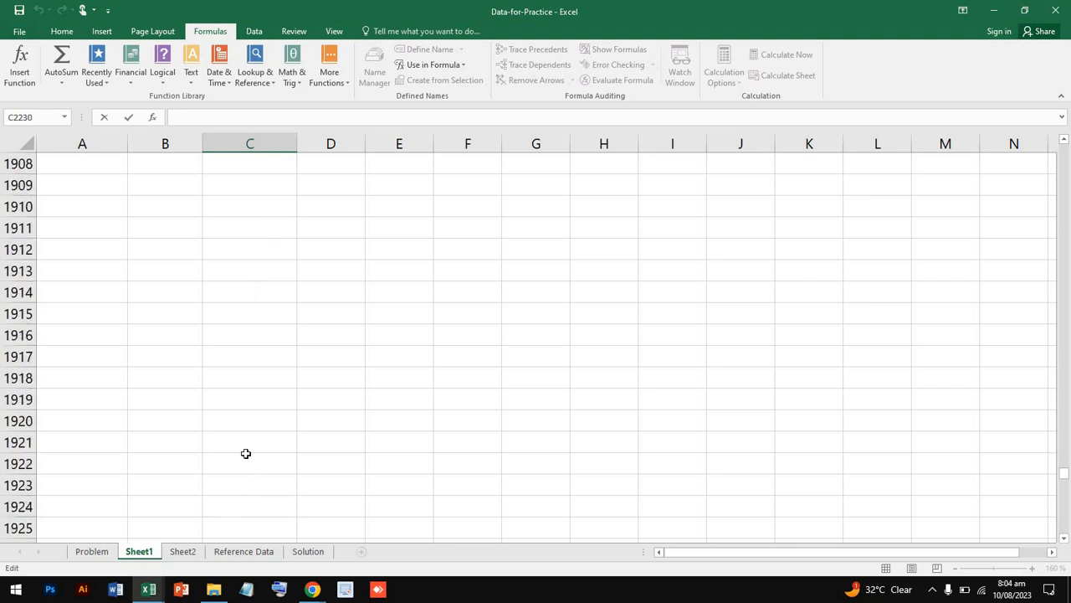
pyautogui.scroll(-18, 245, 452)
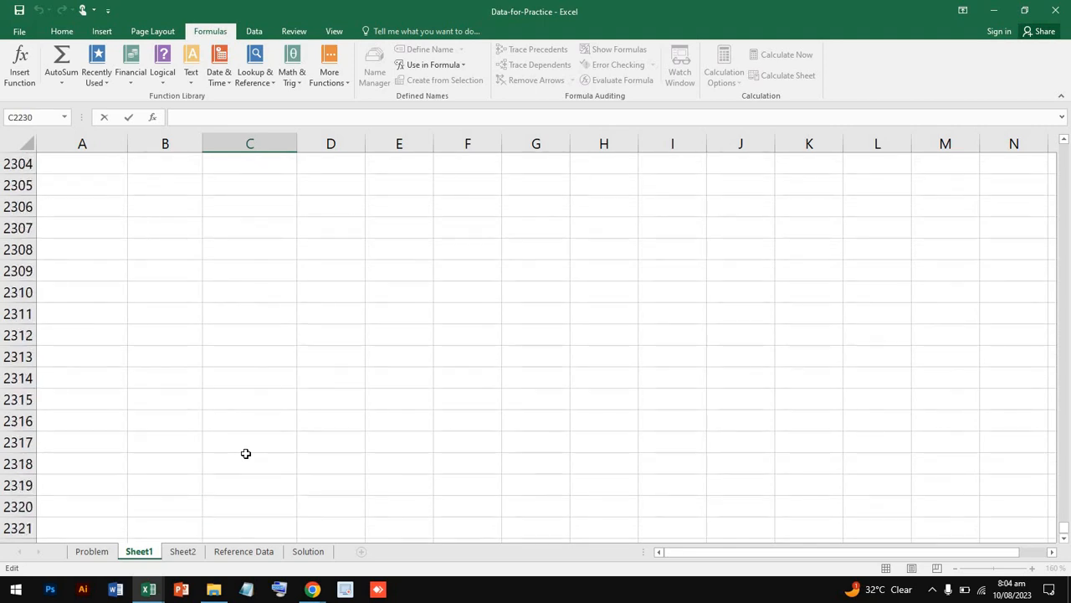
pyautogui.scroll(20, 246, 453)
pyautogui.scroll(-6, 245, 452)
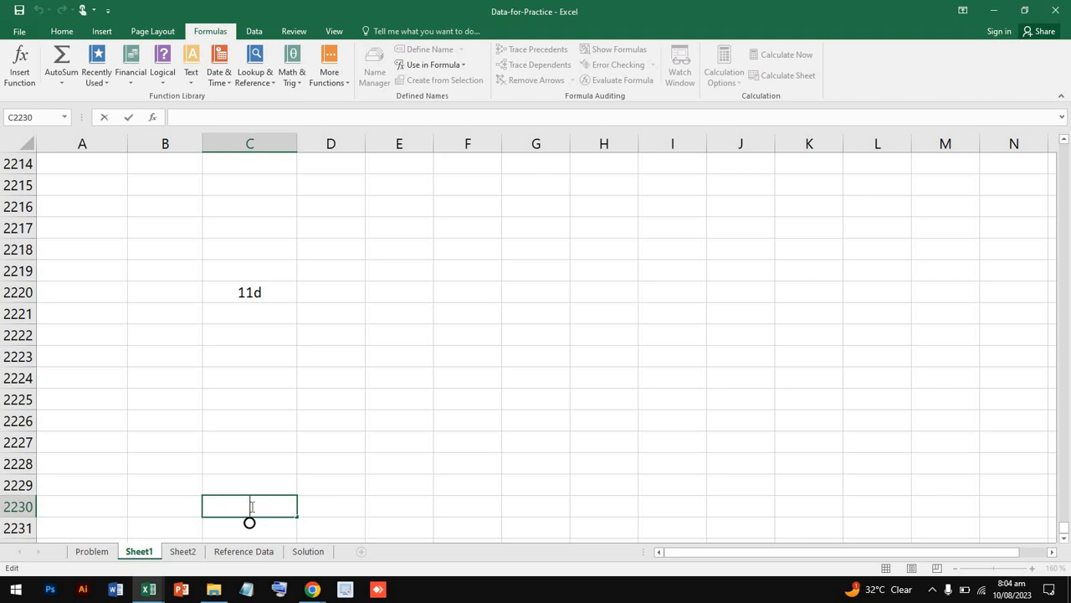
pyautogui.write('s')
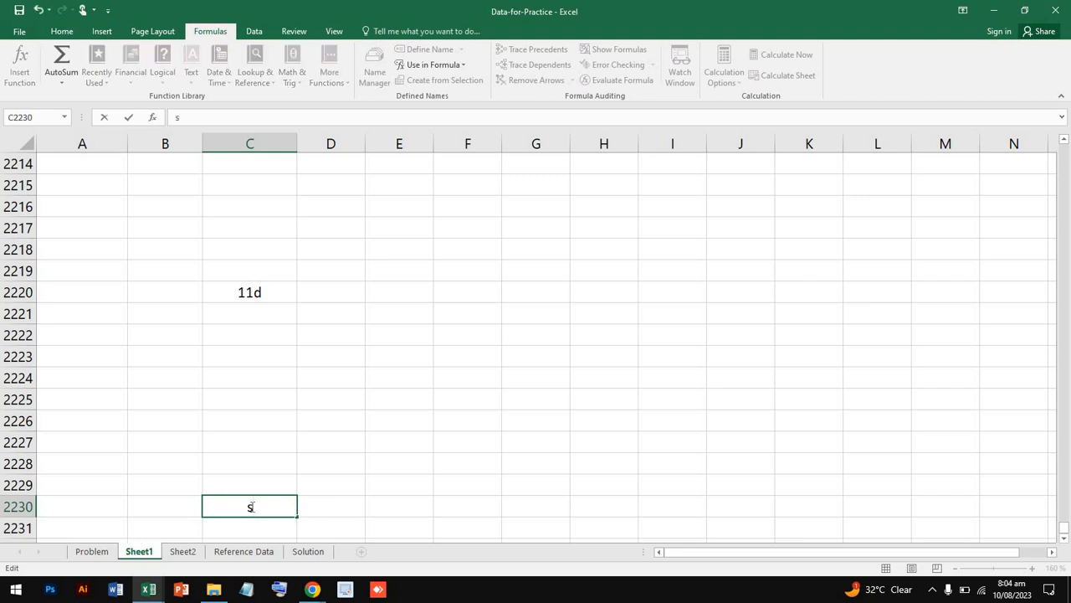
pyautogui.write('um')
# Step: Delete the digits 11 from the entry in C2220, leaving only the letter d
pyautogui.doubleClick(253, 292)
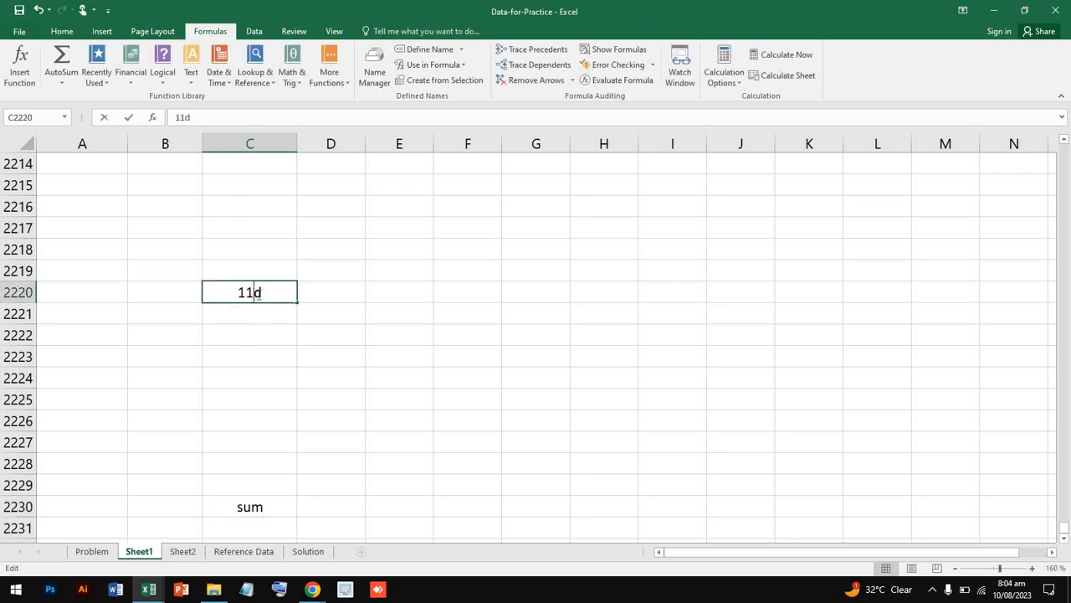
pyautogui.press('BackSpace')
pyautogui.press('BackSpace')
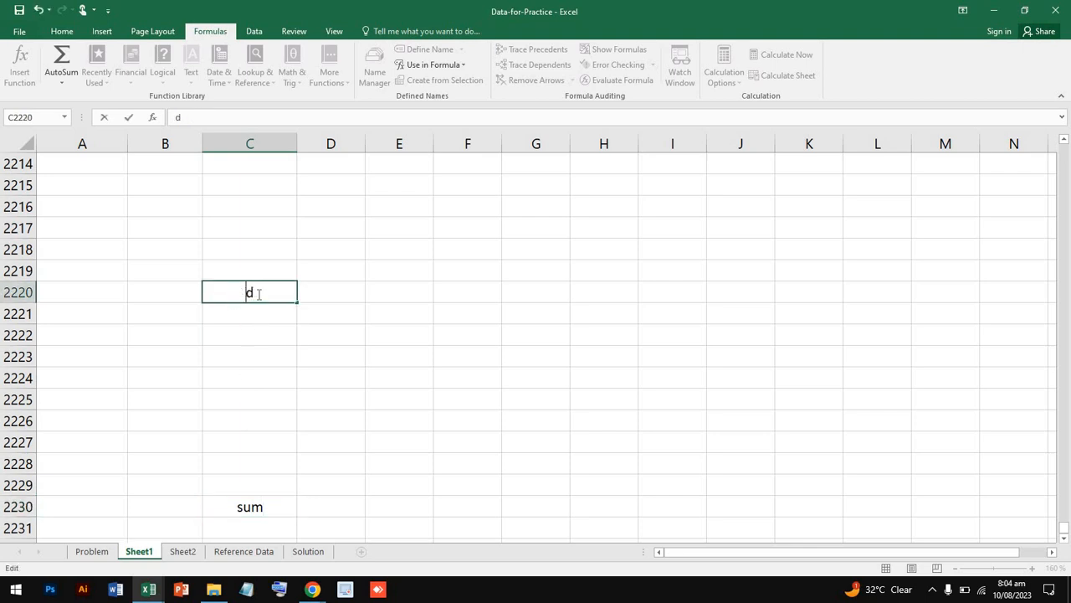
# Step: Turn the text sum in C2230 into the formula =SUM(C2:C229)
pyautogui.click(267, 509)
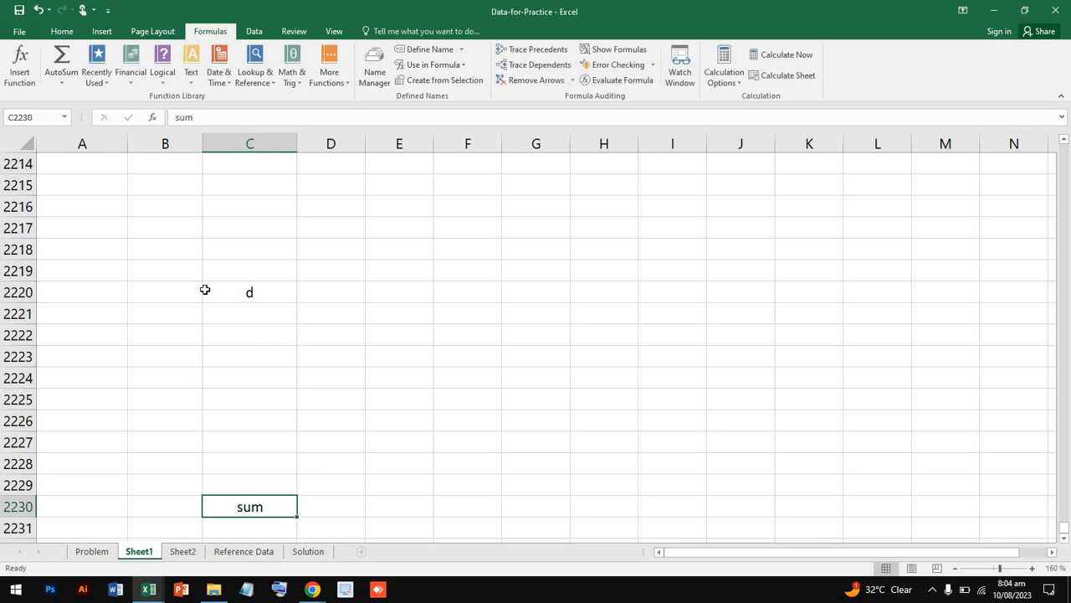
pyautogui.click(197, 118)
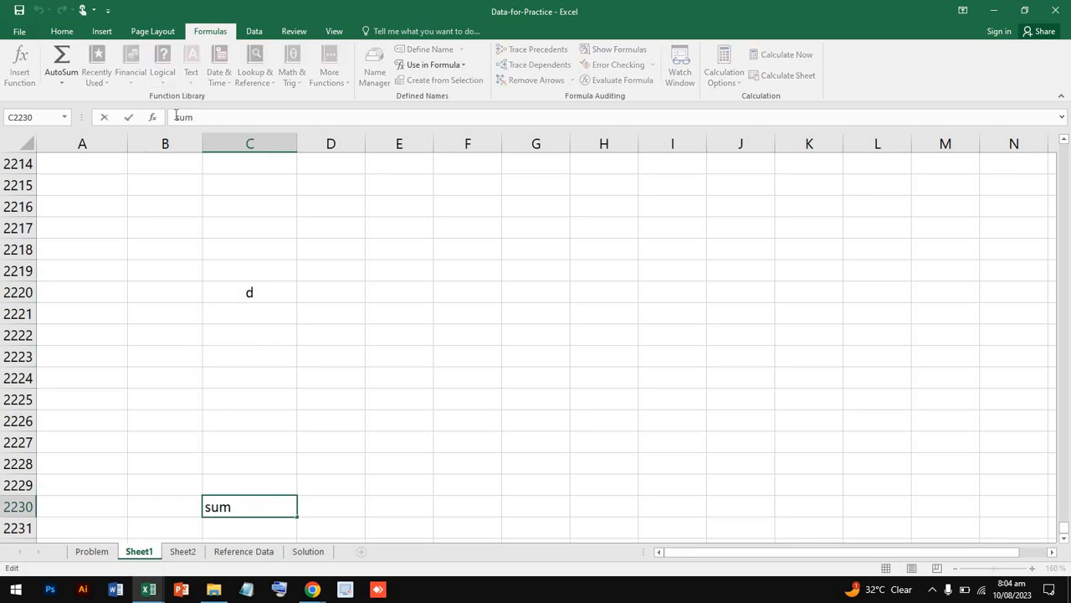
pyautogui.write('=')
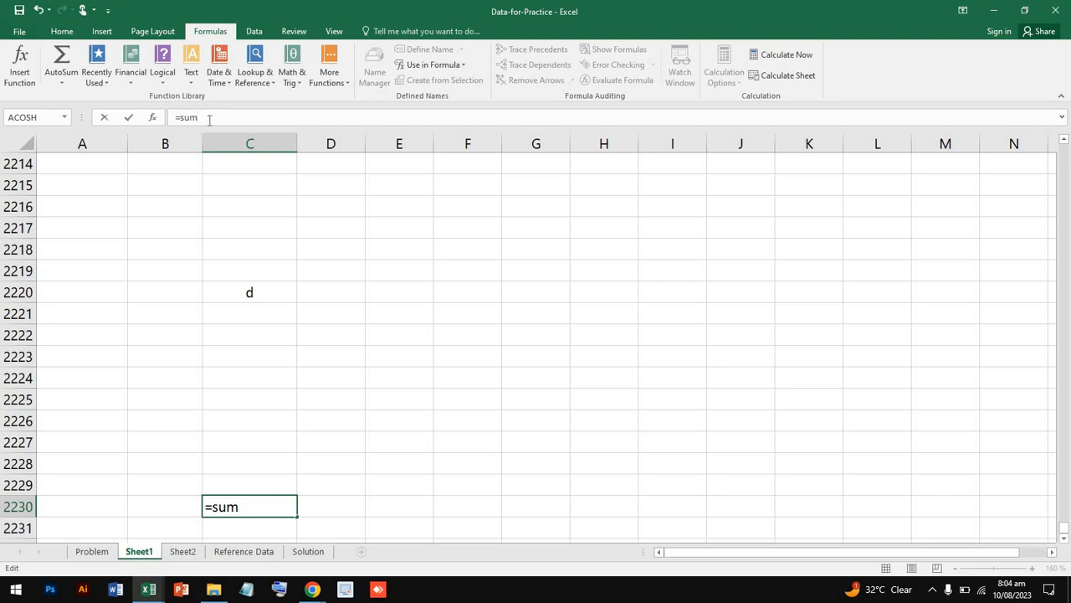
pyautogui.write('(')
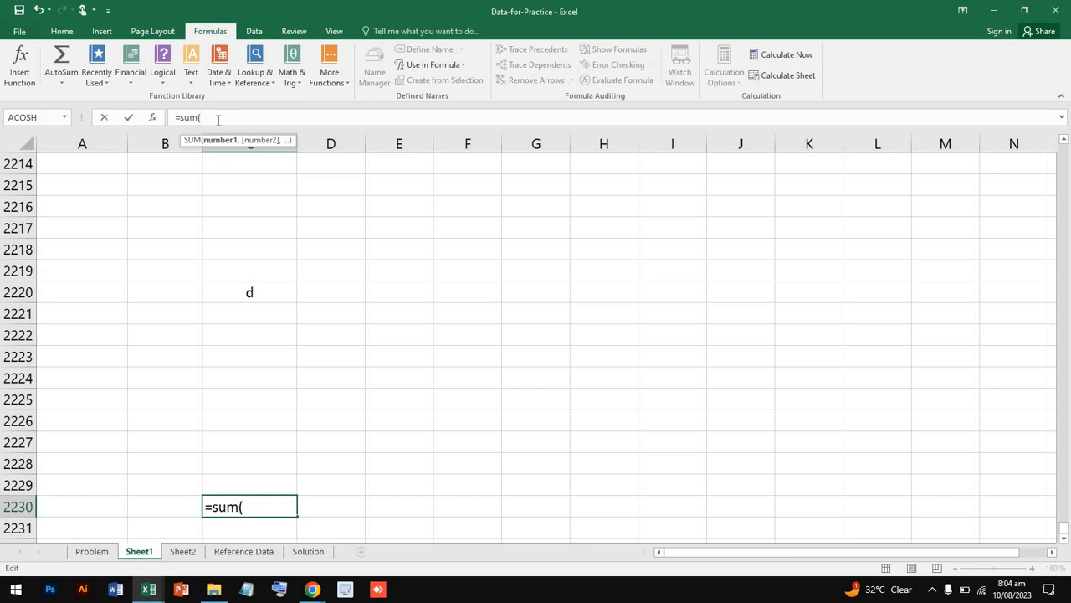
pyautogui.write('c')
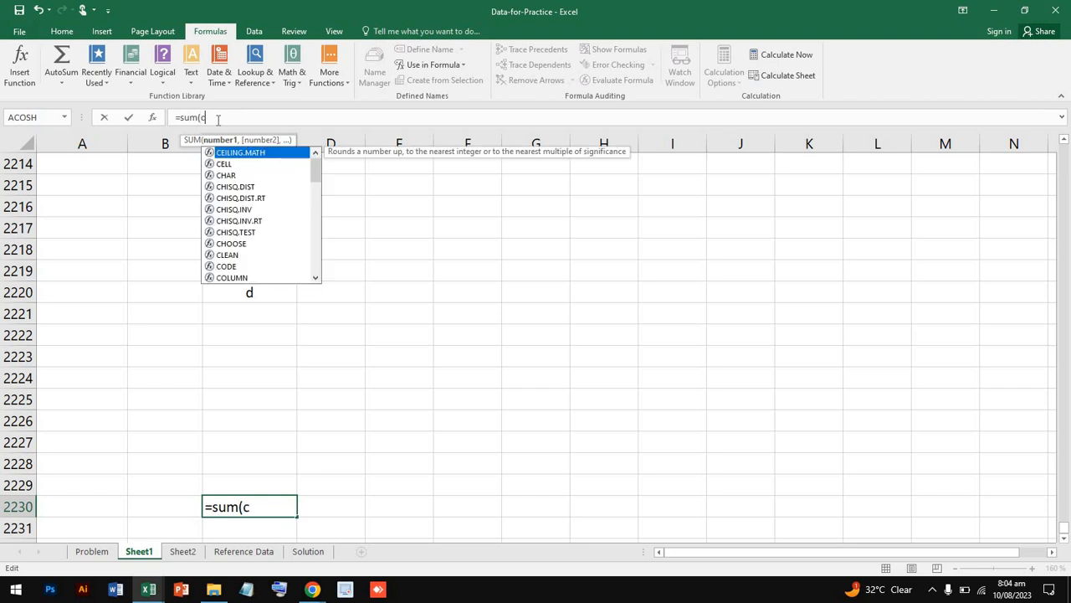
pyautogui.write('2')
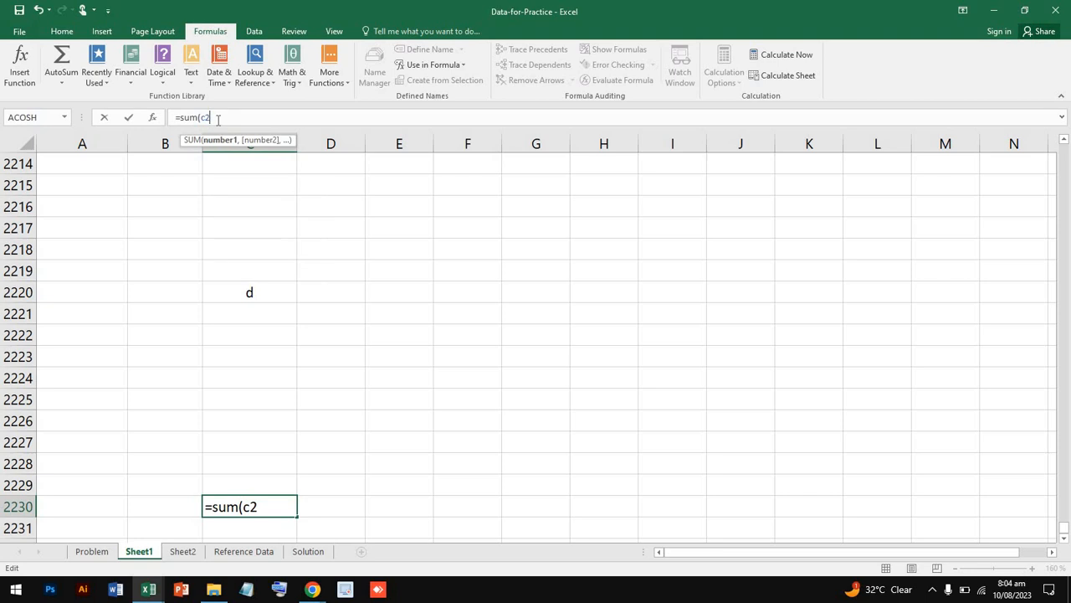
pyautogui.press('BackSpace')
pyautogui.press('BackSpace')
pyautogui.write('C')
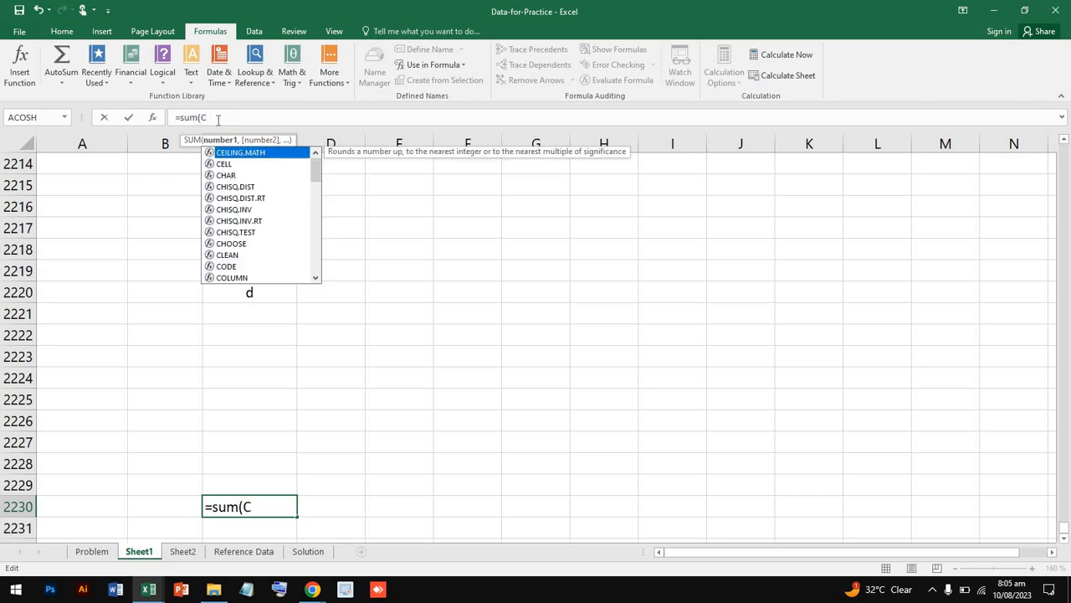
pyautogui.write('2:')
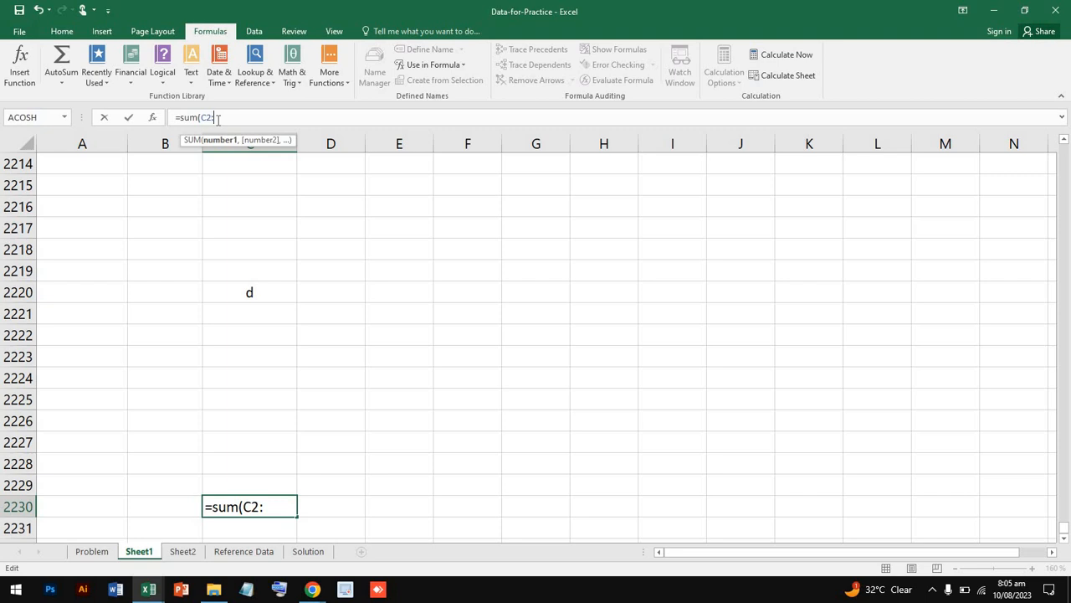
pyautogui.write('C229)')
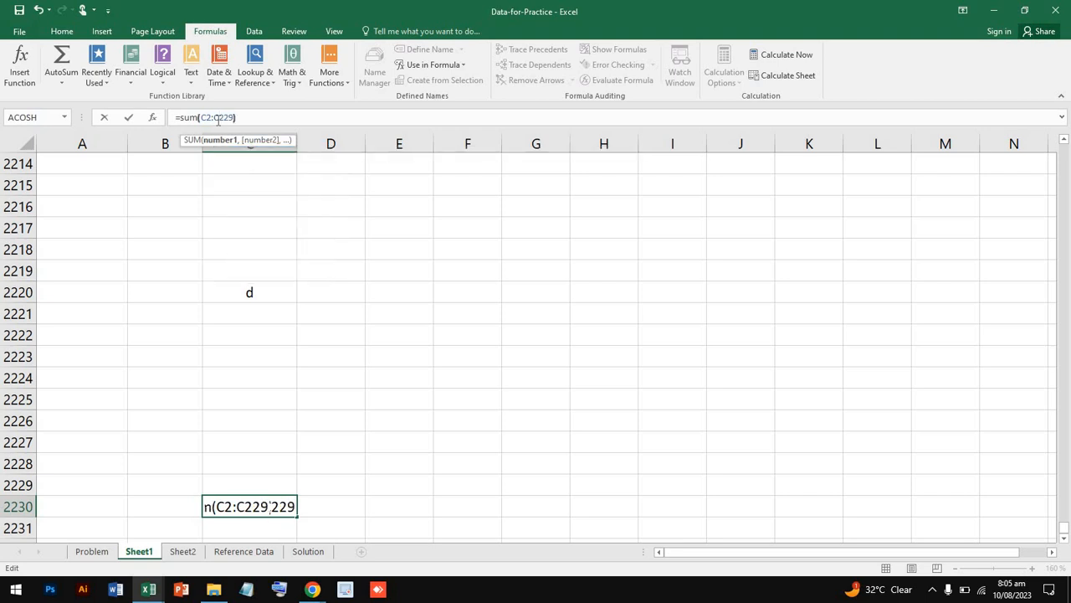
pyautogui.press('Return')
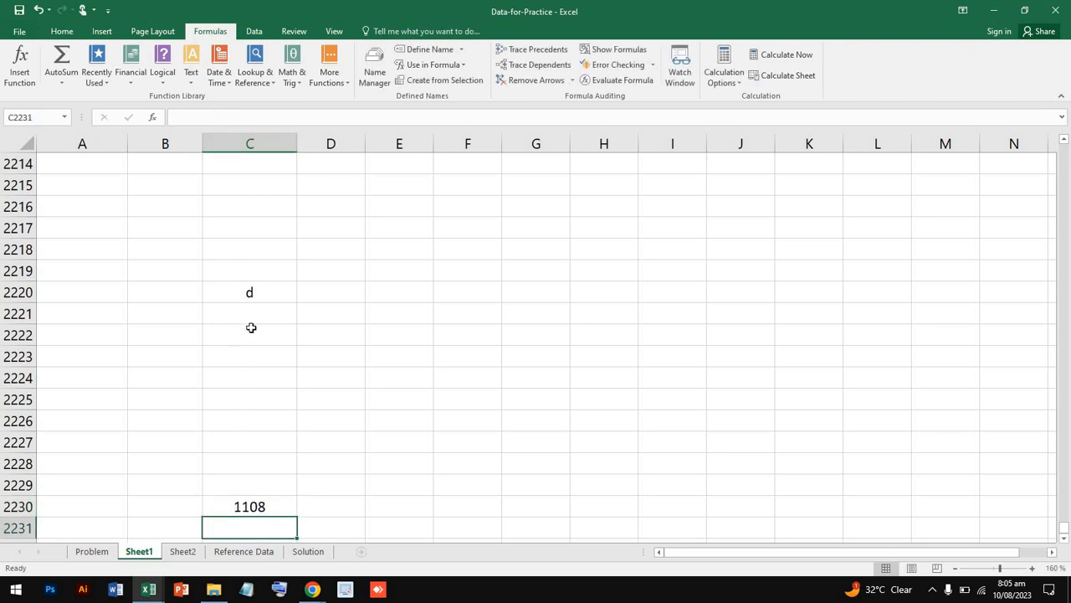
pyautogui.click(259, 291)
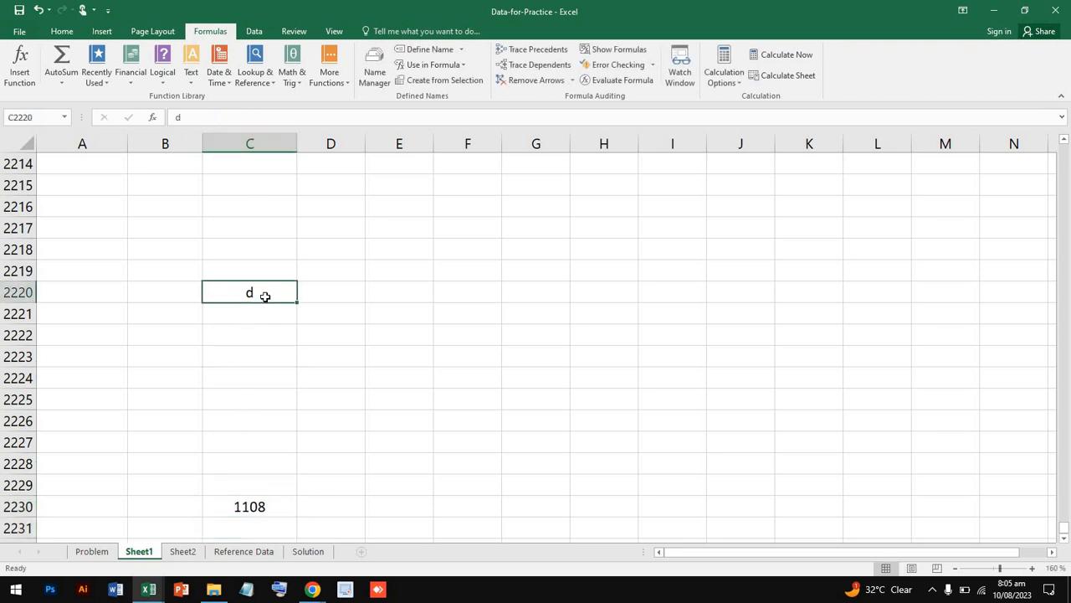
pyautogui.press('F2')
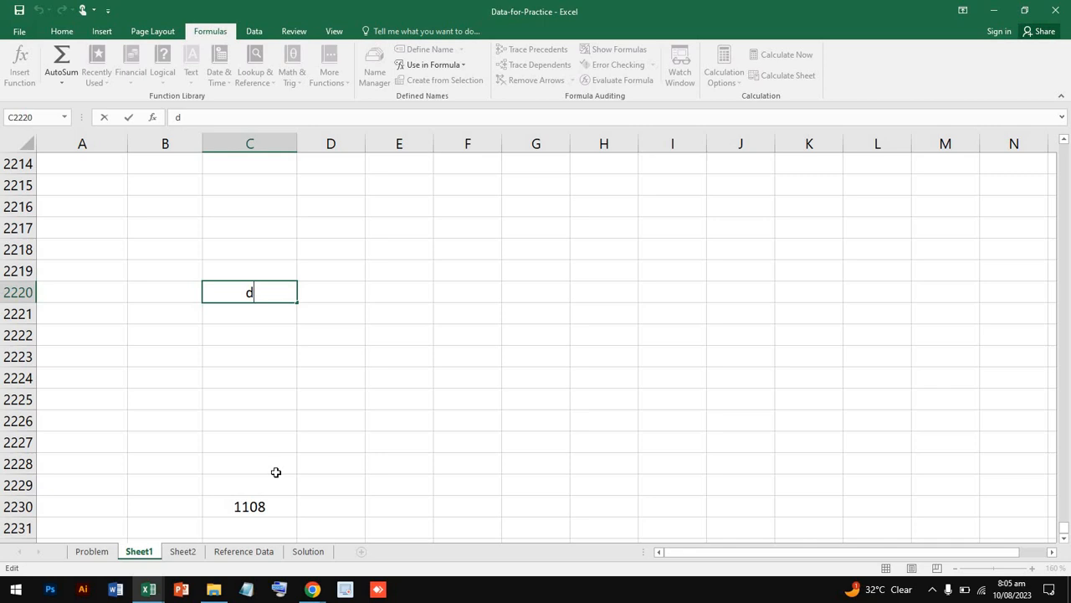
pyautogui.click(275, 514)
# Step: Clear the Math total formula from cell C10 in the marks table
pyautogui.scroll(20, 292, 342)
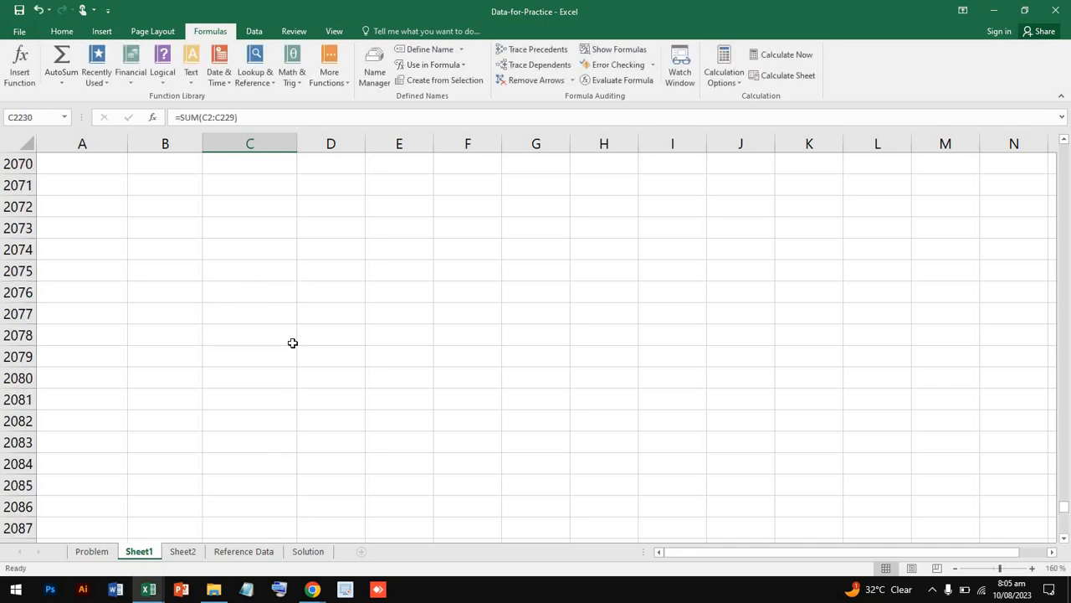
pyautogui.scroll(20, 292, 342)
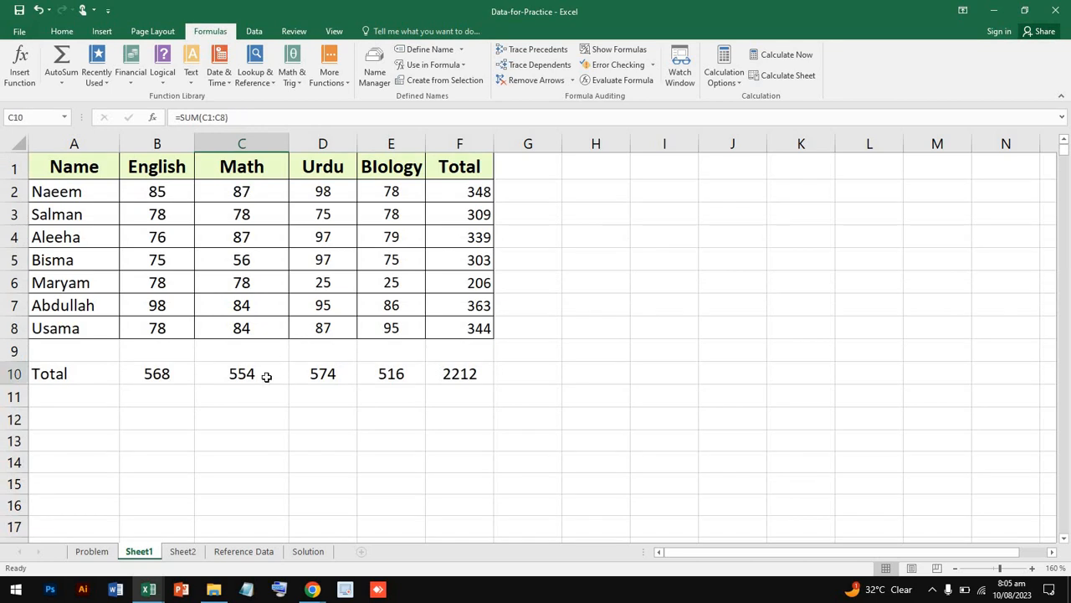
pyautogui.click(268, 376)
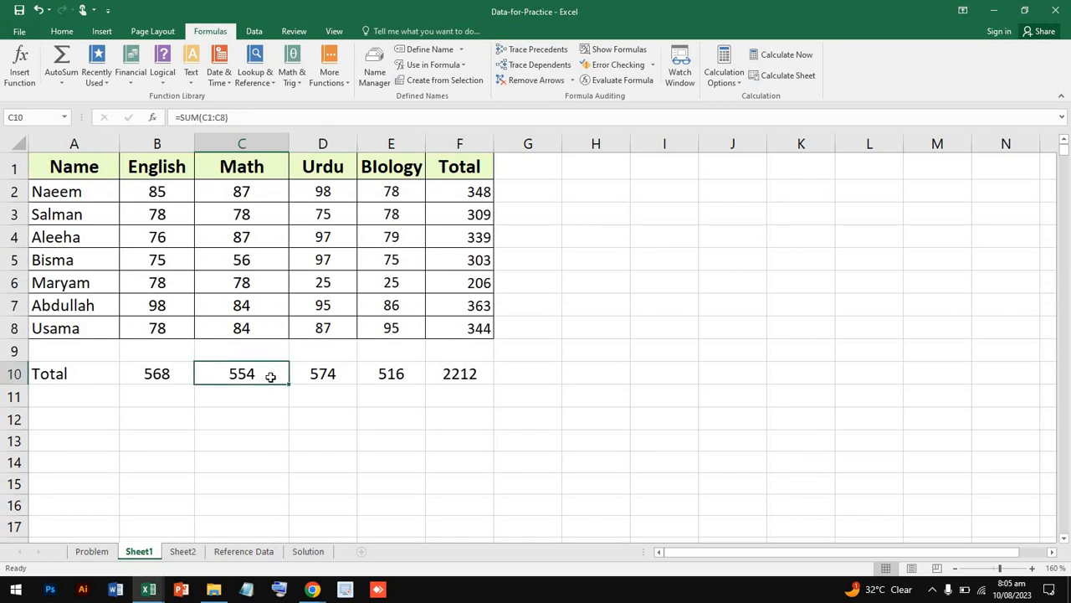
pyautogui.doubleClick(270, 378)
pyautogui.press('BackSpace')
pyautogui.press('BackSpace')
pyautogui.press('BackSpace')
pyautogui.press('BackSpace')
pyautogui.press('BackSpace')
pyautogui.press('BackSpace')
pyautogui.press('BackSpace')
pyautogui.press('BackSpace')
pyautogui.press('BackSpace')
pyautogui.press('BackSpace')
pyautogui.press('BackSpace')
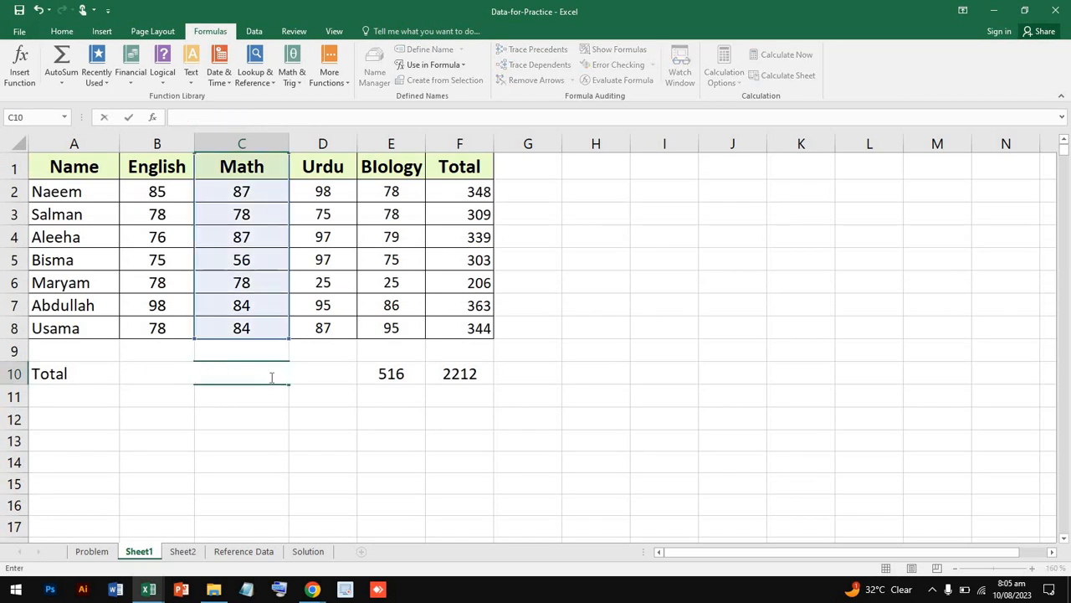
# Step: Look through the rows far below the marks table for the d entry in column C
pyautogui.scroll(-20, 272, 378)
pyautogui.scroll(-20, 271, 377)
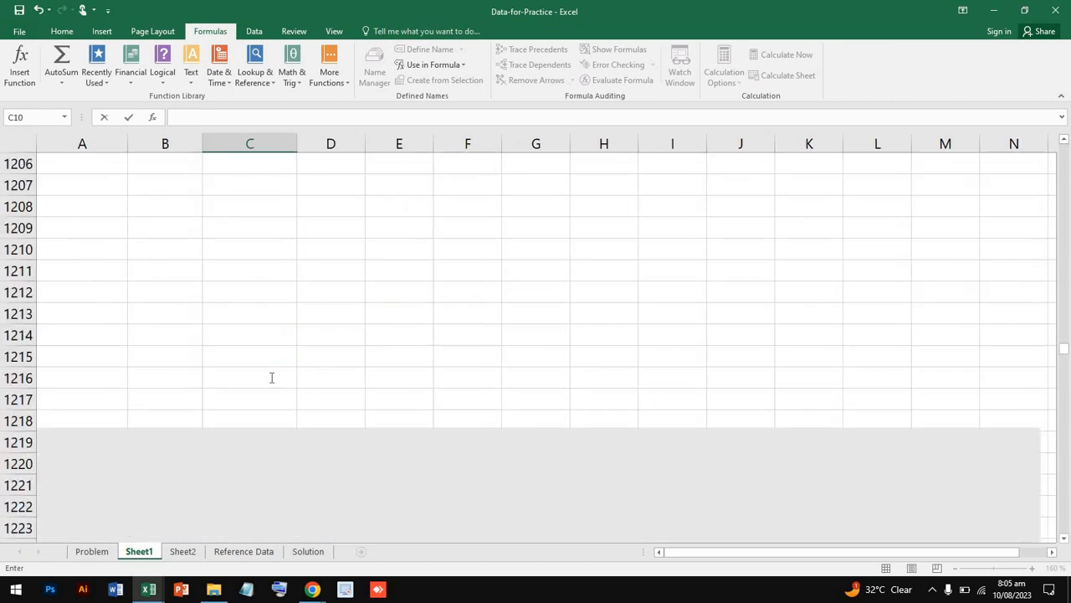
pyautogui.scroll(-20, 270, 377)
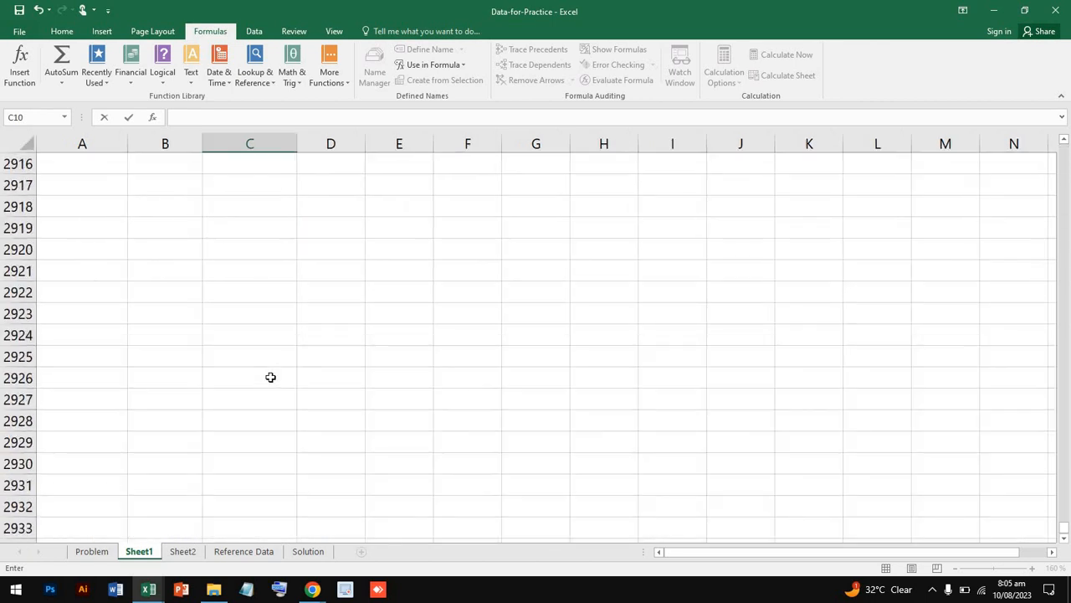
pyautogui.scroll(-20, 270, 377)
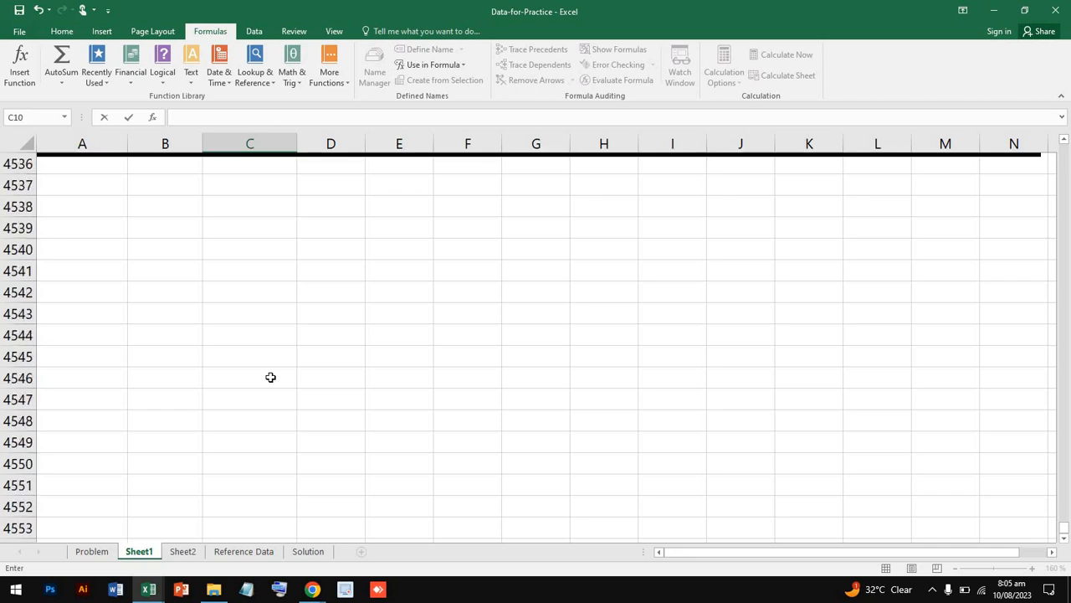
pyautogui.scroll(-20, 270, 377)
pyautogui.scroll(20, 271, 377)
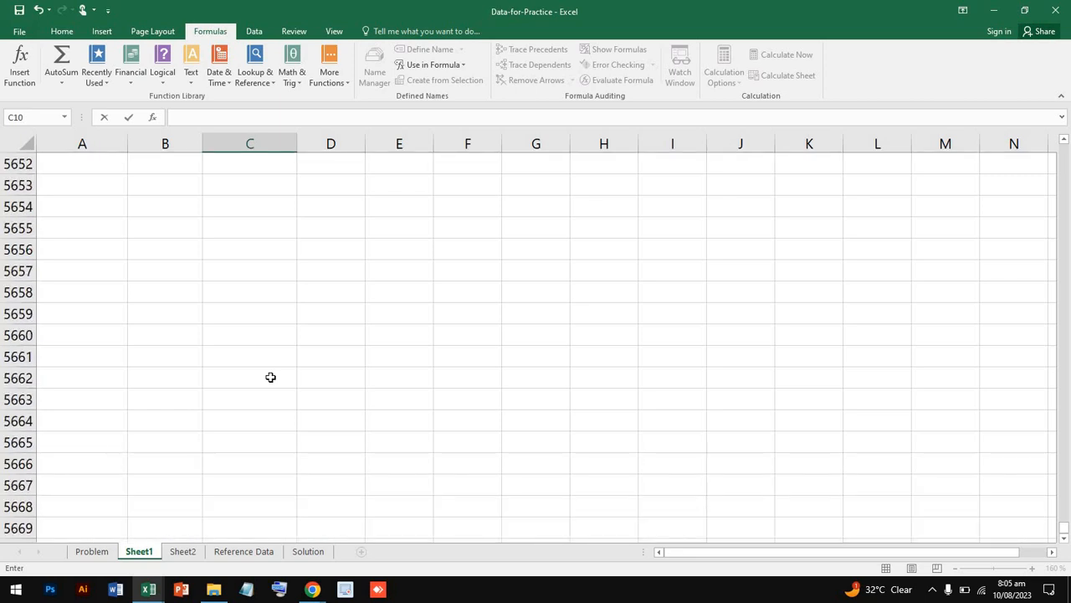
pyautogui.scroll(20, 270, 378)
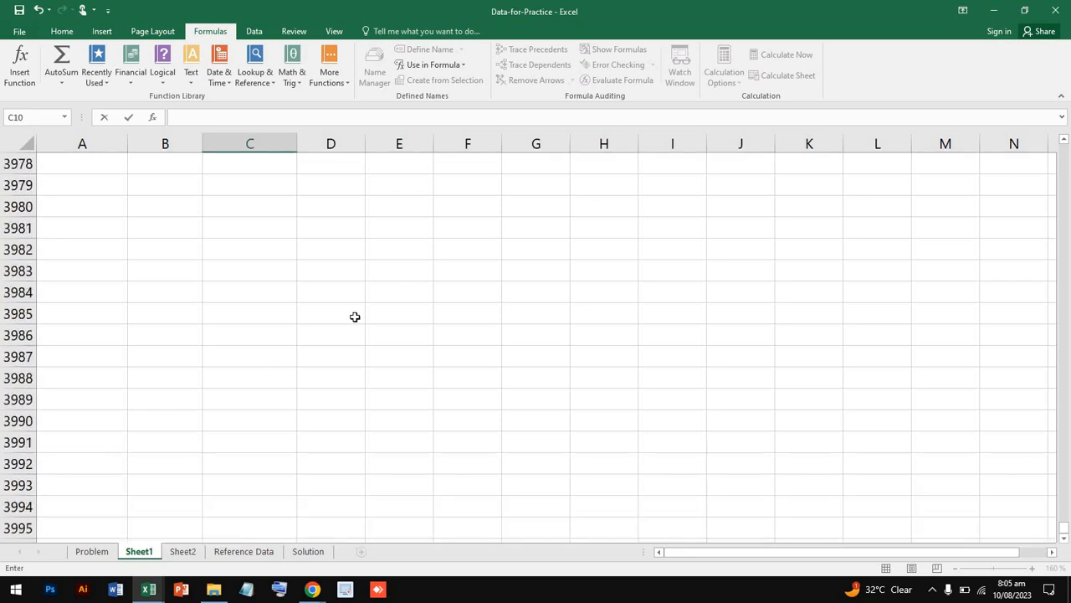
pyautogui.scroll(20, 355, 317)
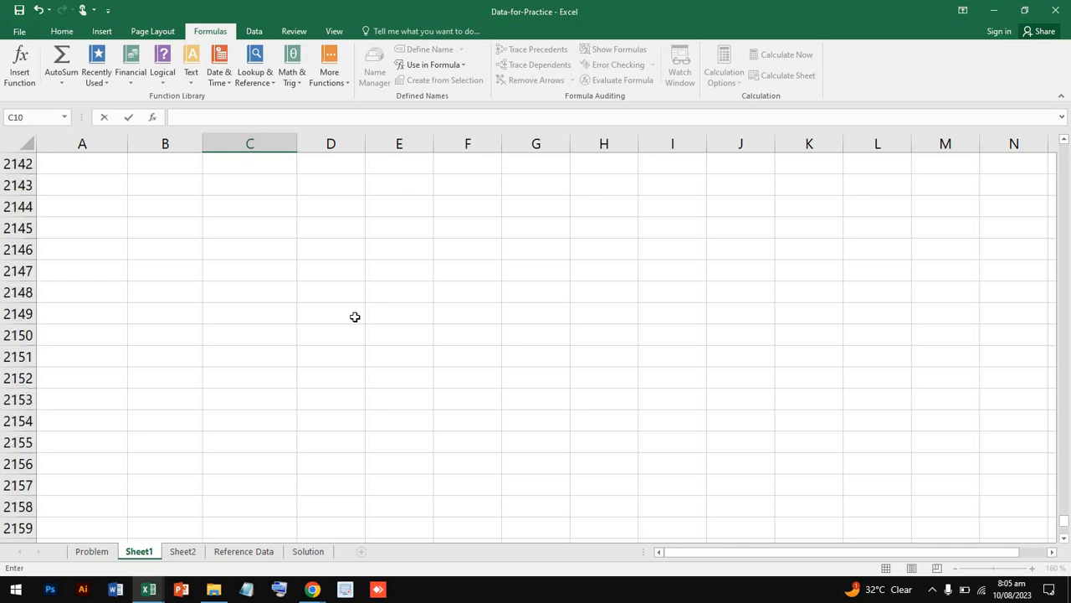
pyautogui.scroll(20, 355, 316)
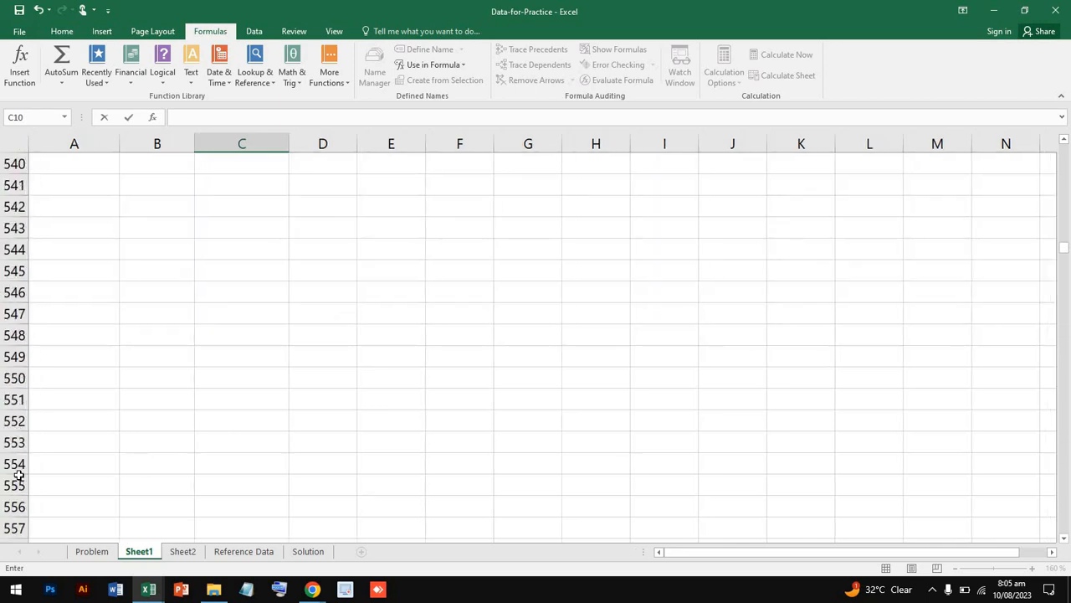
pyautogui.scroll(20, 19, 475)
pyautogui.moveTo(18, 475); pyautogui.dragTo(18, 448)
pyautogui.scroll(-2, 161, 456)
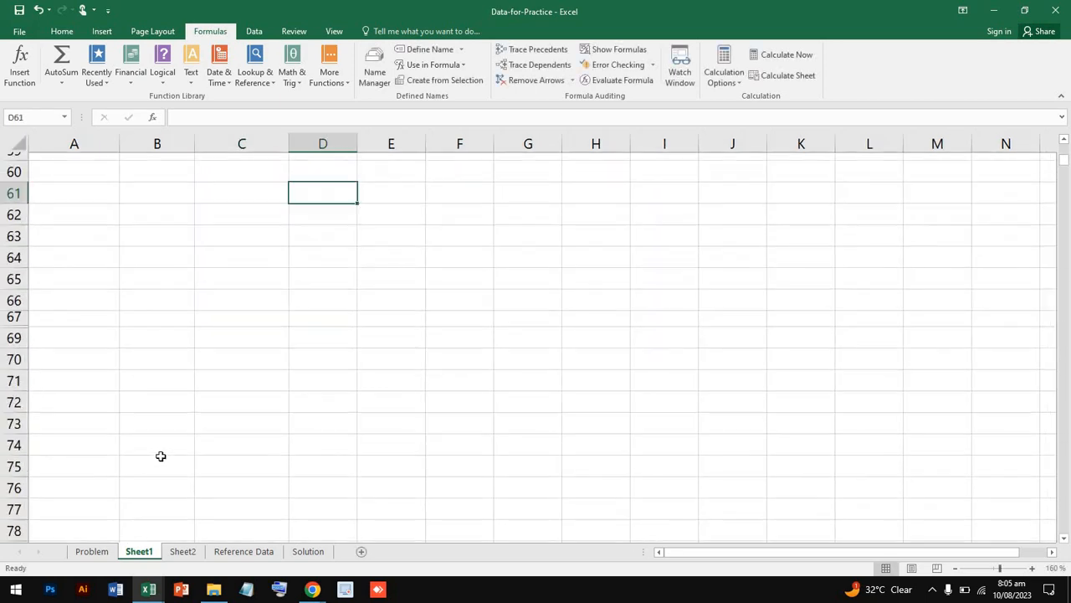
pyautogui.scroll(-20, 161, 456)
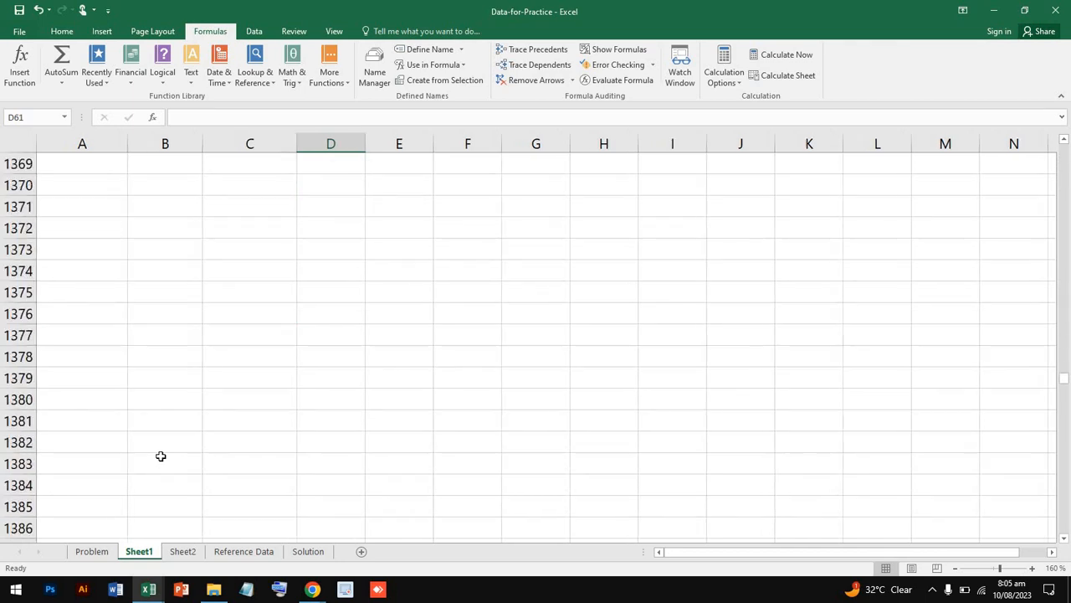
pyautogui.scroll(-20, 161, 456)
# Step: Go directly to cell C229 and look over the rows around it
pyautogui.click(60, 123)
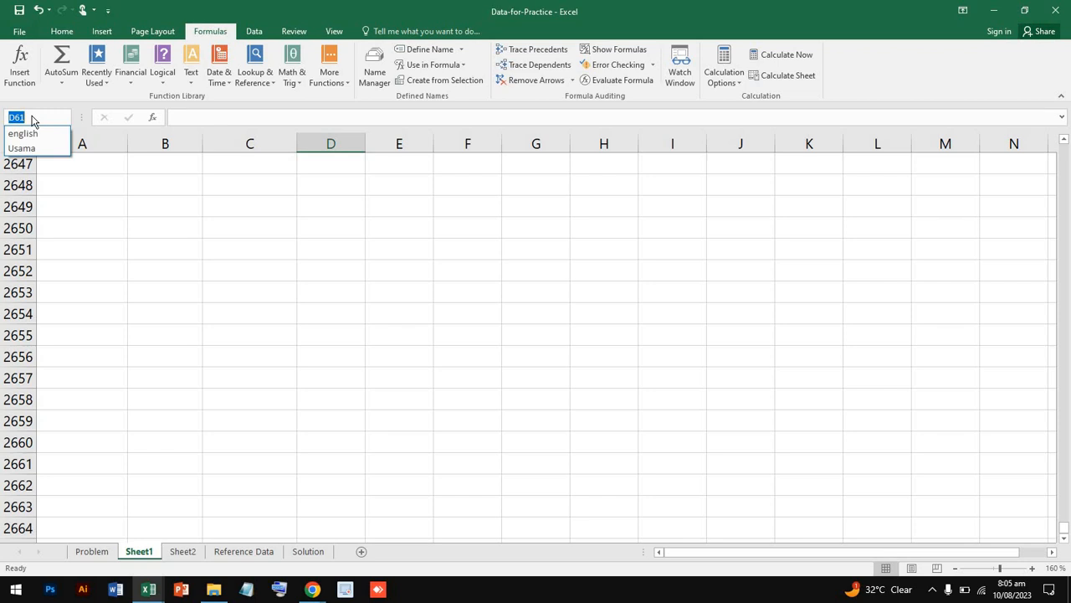
pyautogui.write('C229')
pyautogui.press('Return')
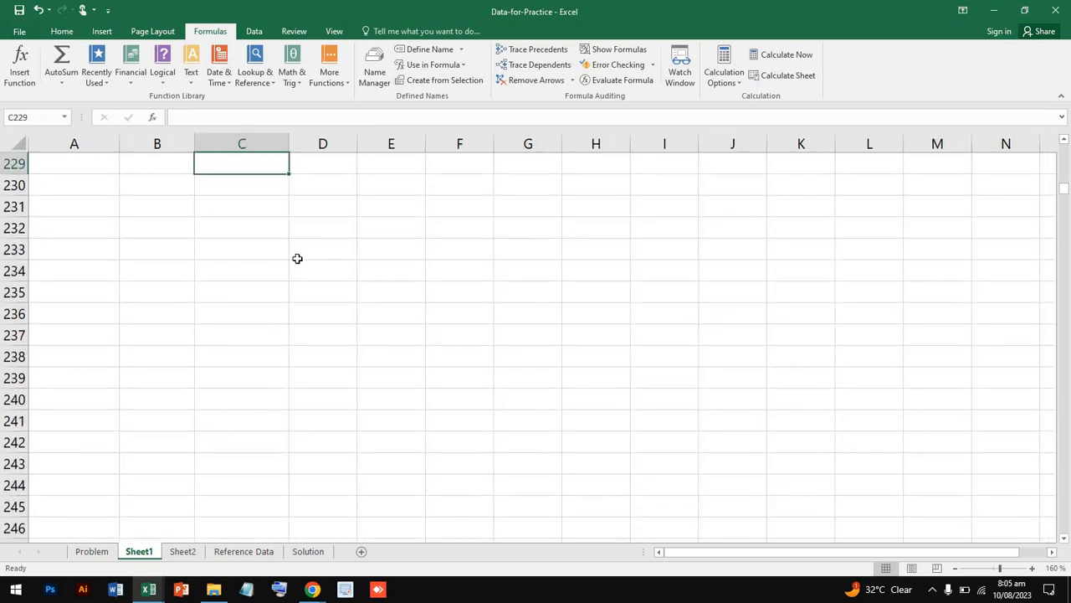
pyautogui.scroll(20, 297, 259)
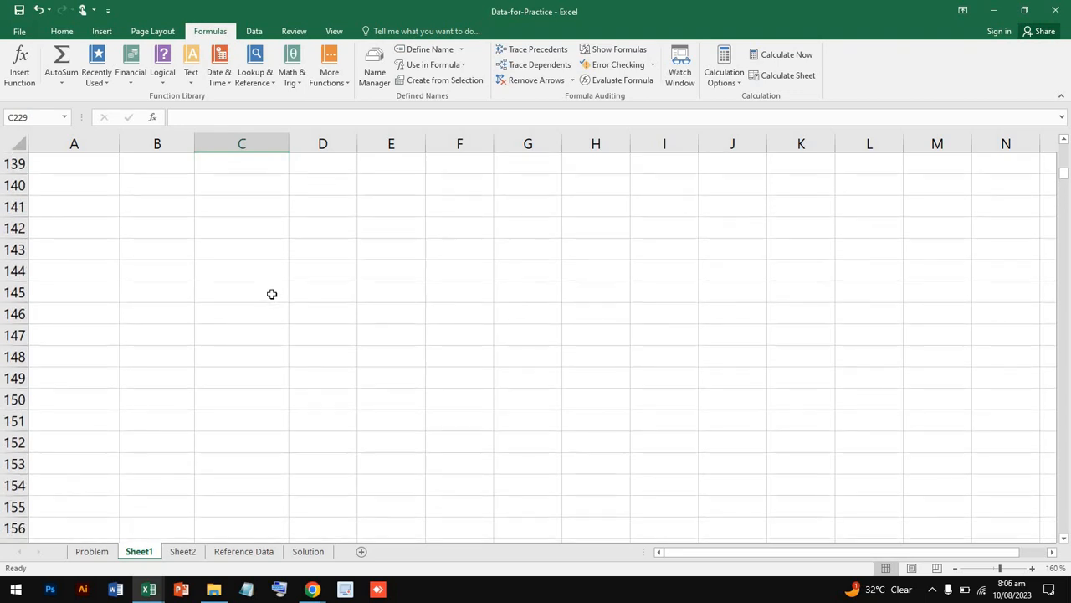
pyautogui.scroll(-20, 272, 294)
# Step: Go directly to cell C2229, a few rows below the d entry
pyautogui.click(52, 121)
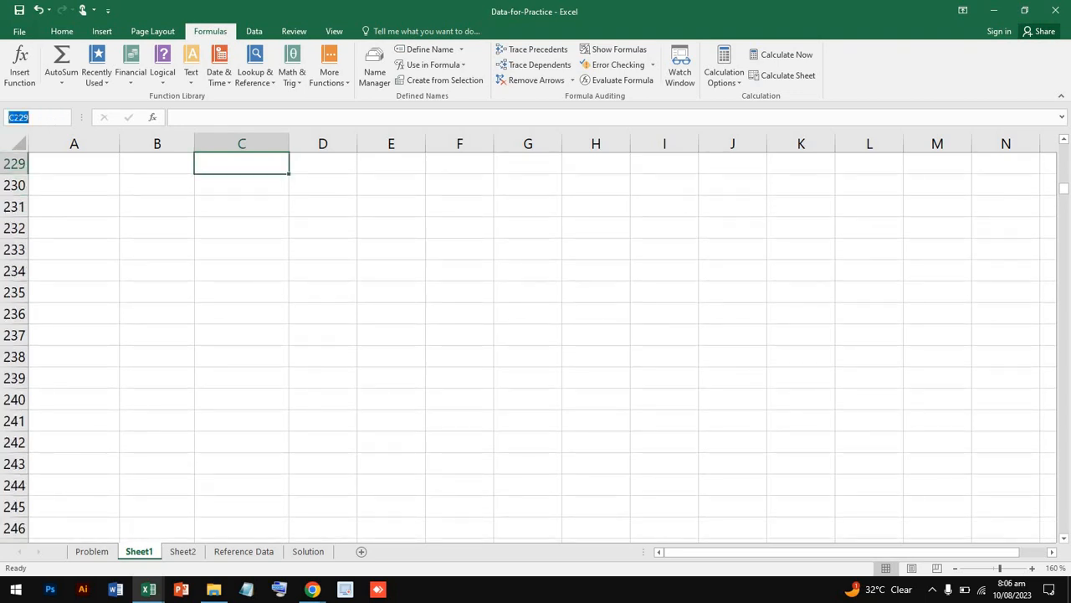
pyautogui.click(16, 117)
pyautogui.write('2')
pyautogui.press('Return')
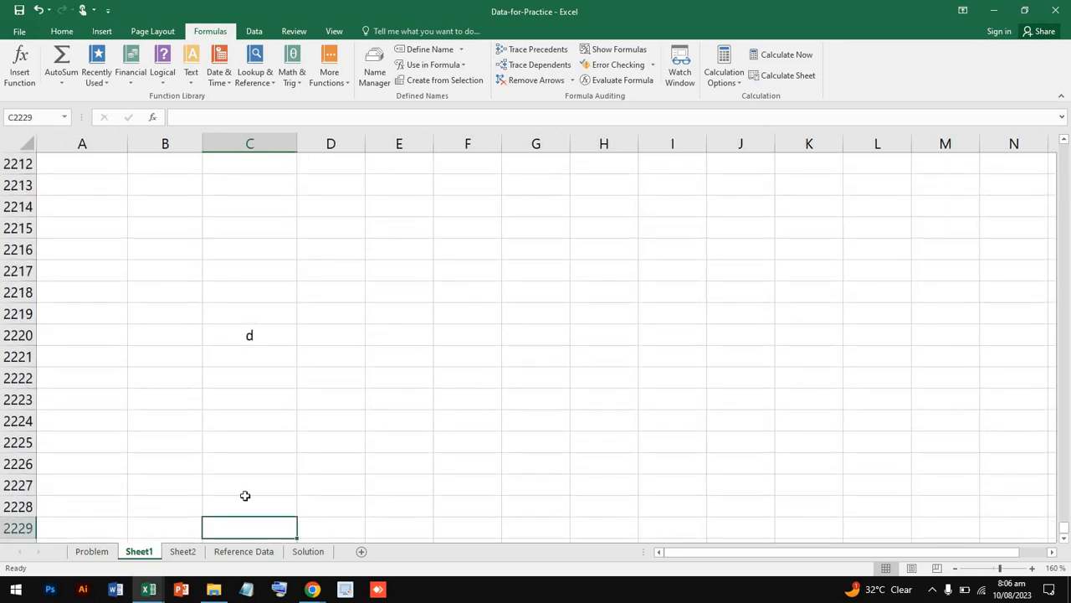
# Step: Enter the formula =SUM(C2:C2220) in cell C2221, directly below the d entry
pyautogui.doubleClick(249, 516)
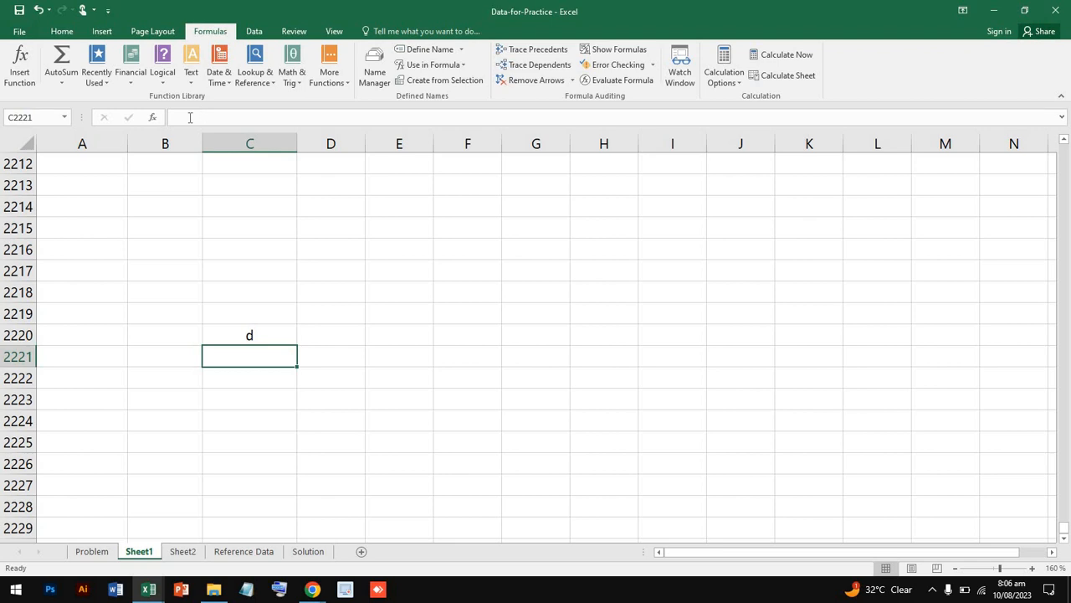
pyautogui.click(190, 117)
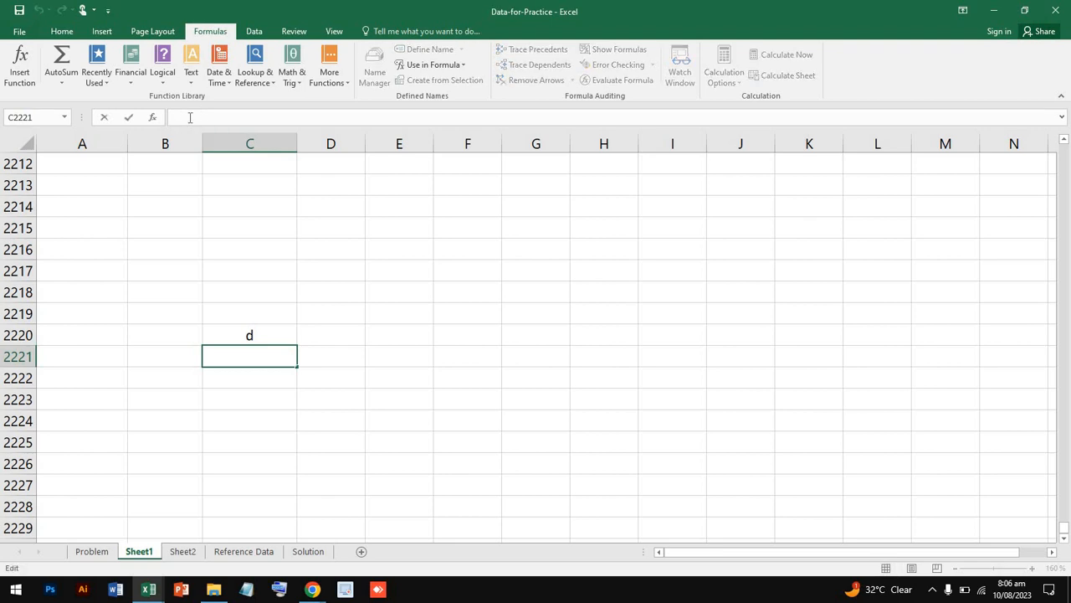
pyautogui.write('=SUM')
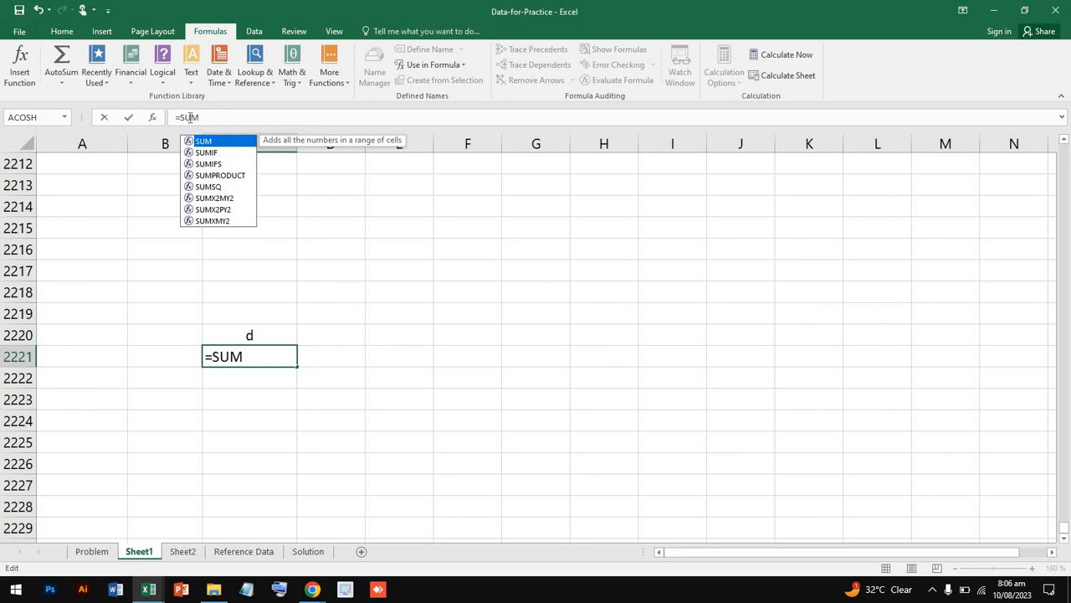
pyautogui.write('(')
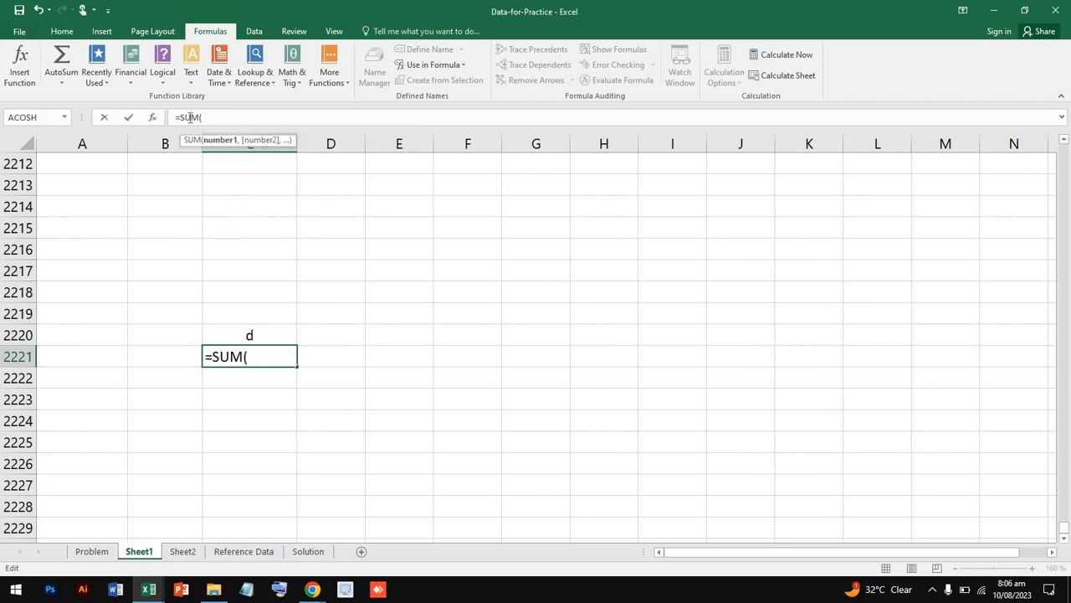
pyautogui.write('C')
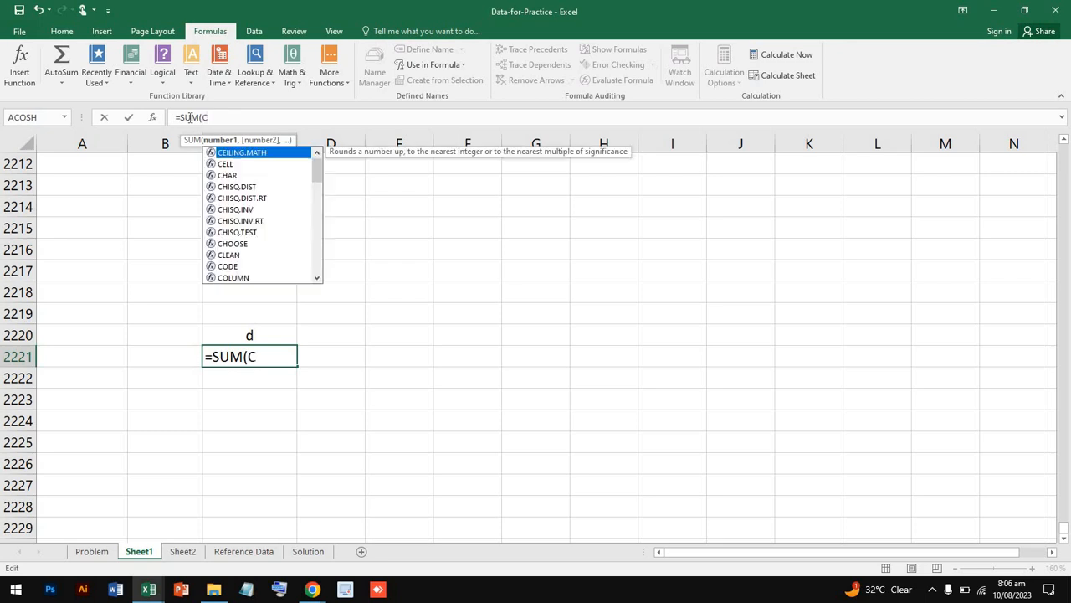
pyautogui.write('2')
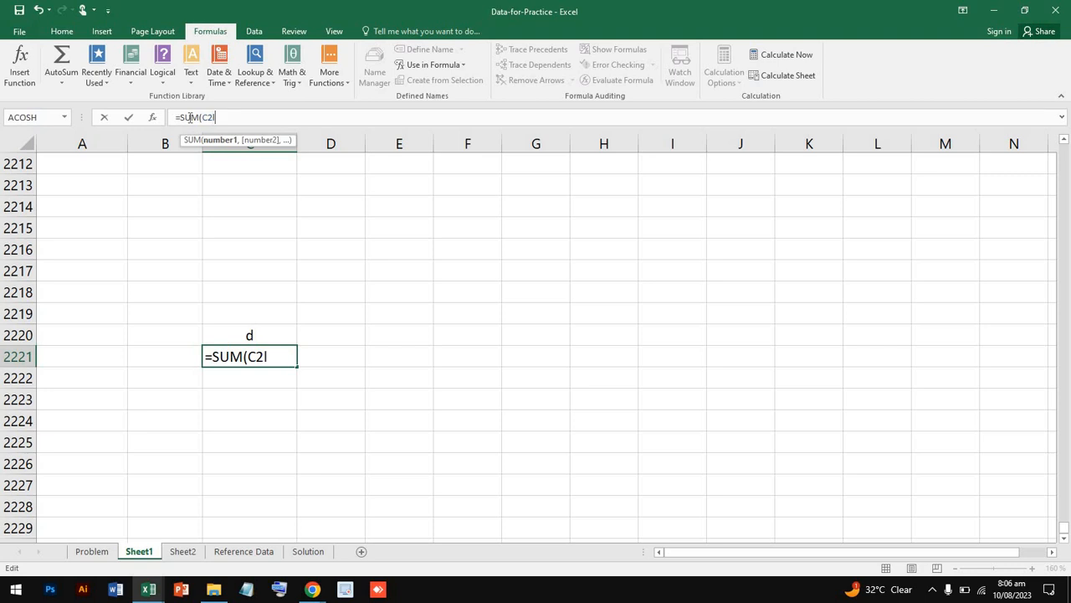
pyautogui.write(':C')
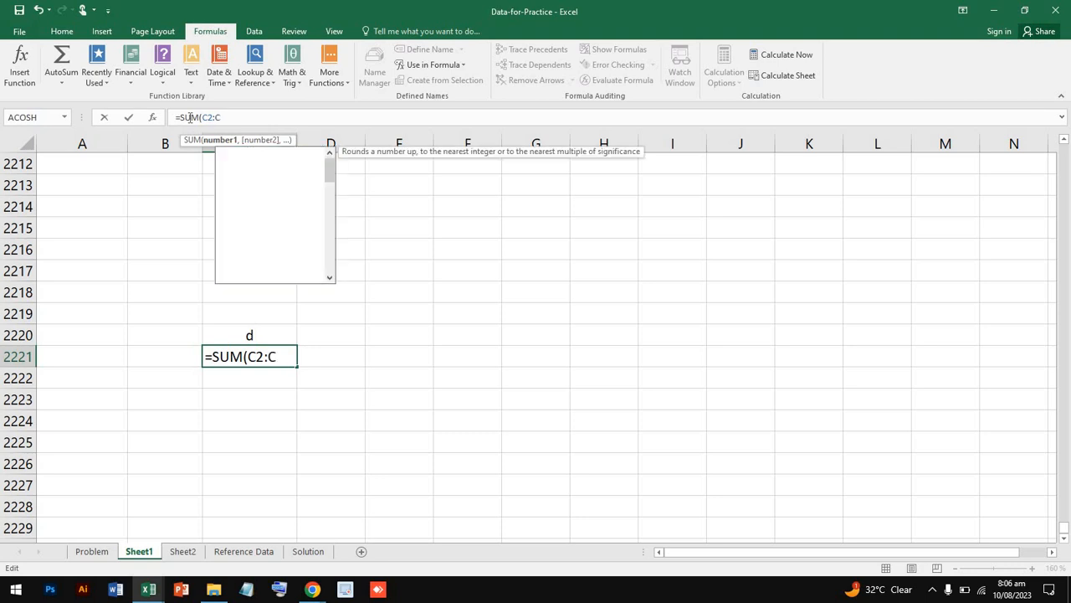
pyautogui.write('222')
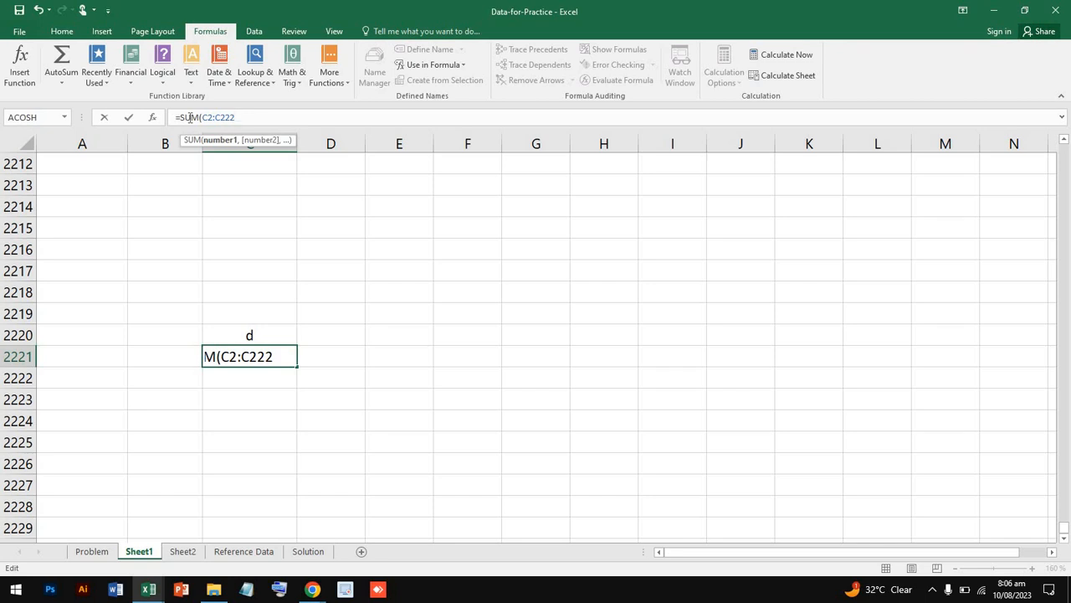
pyautogui.write('0')
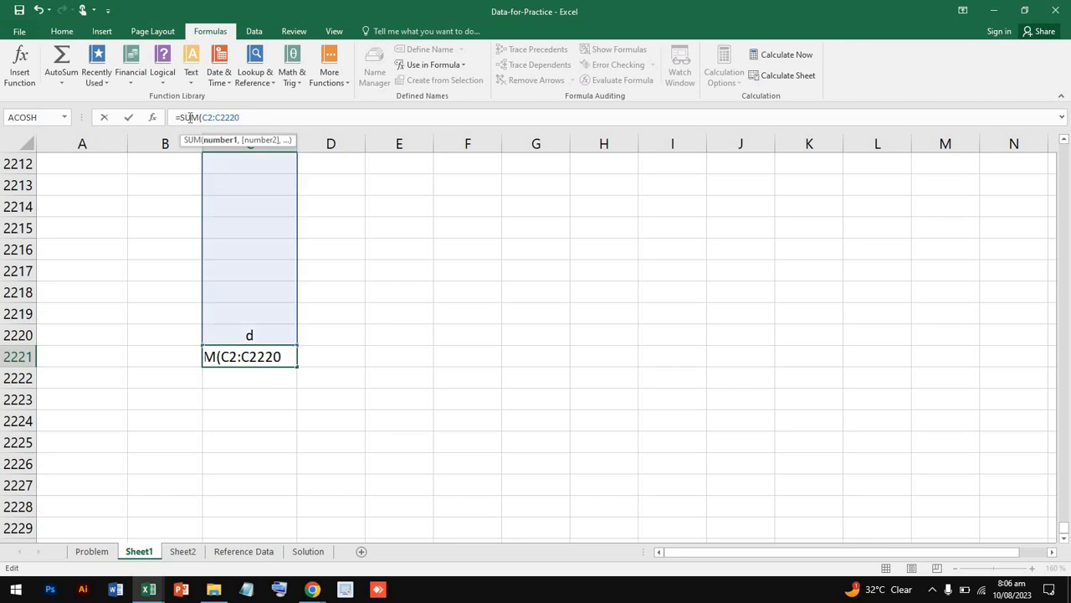
pyautogui.press('Return')
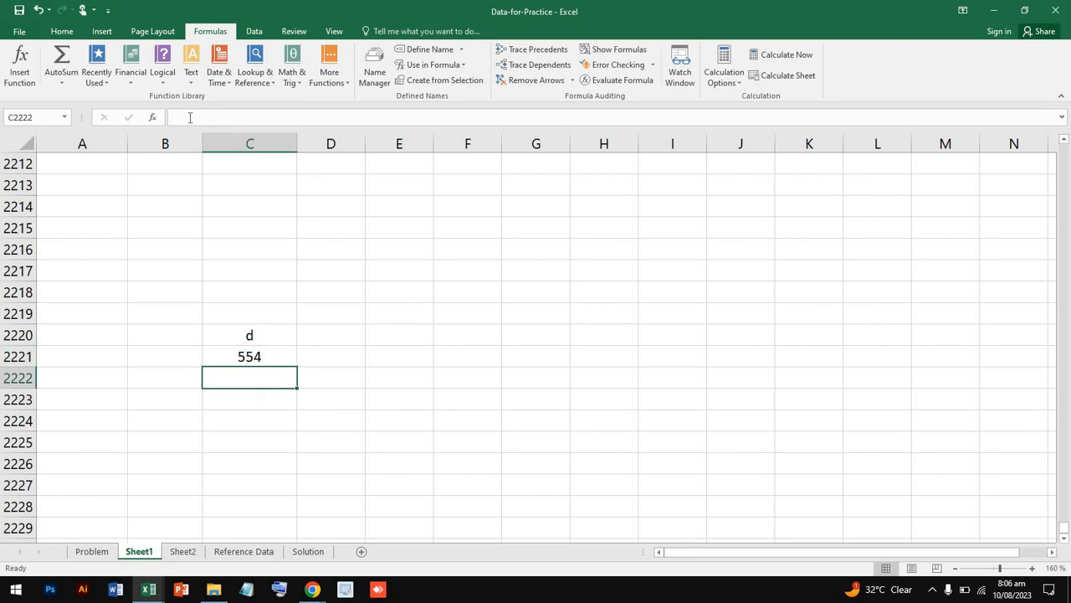
pyautogui.doubleClick(279, 354)
pyautogui.click(287, 313)
# Step: Return to the marks table and try Evaluate Formula on the empty Math total cell C10
pyautogui.scroll(20, 288, 315)
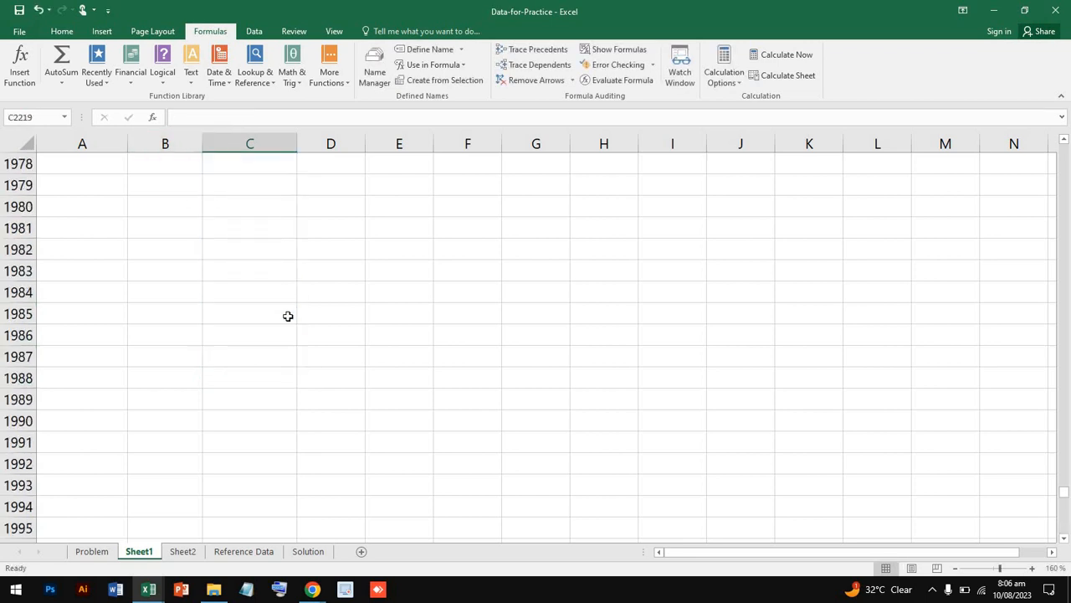
pyautogui.scroll(20, 357, 168)
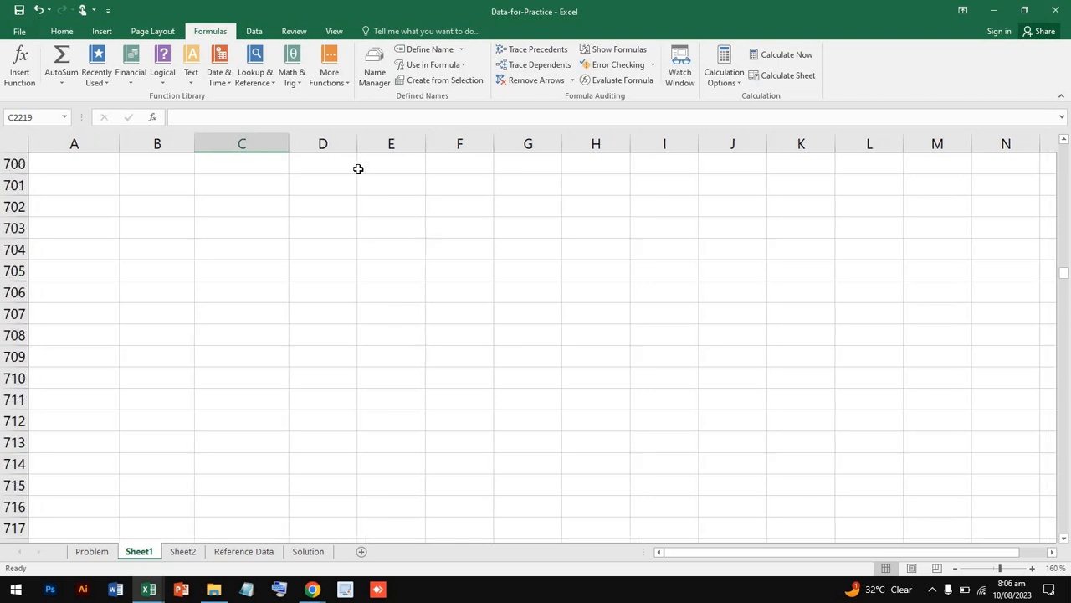
pyautogui.scroll(20, 357, 168)
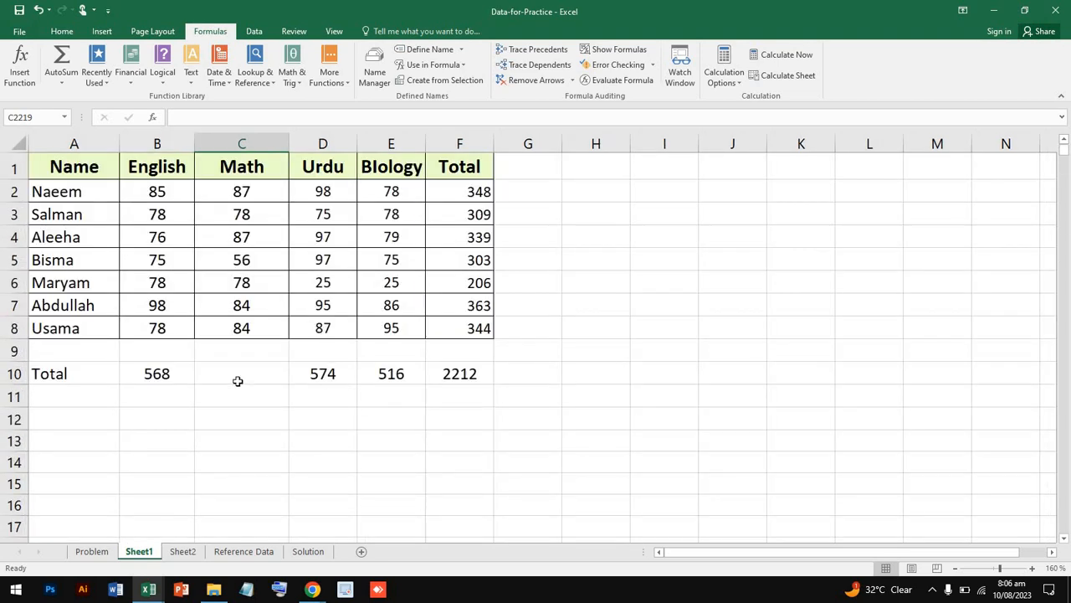
pyautogui.click(237, 381)
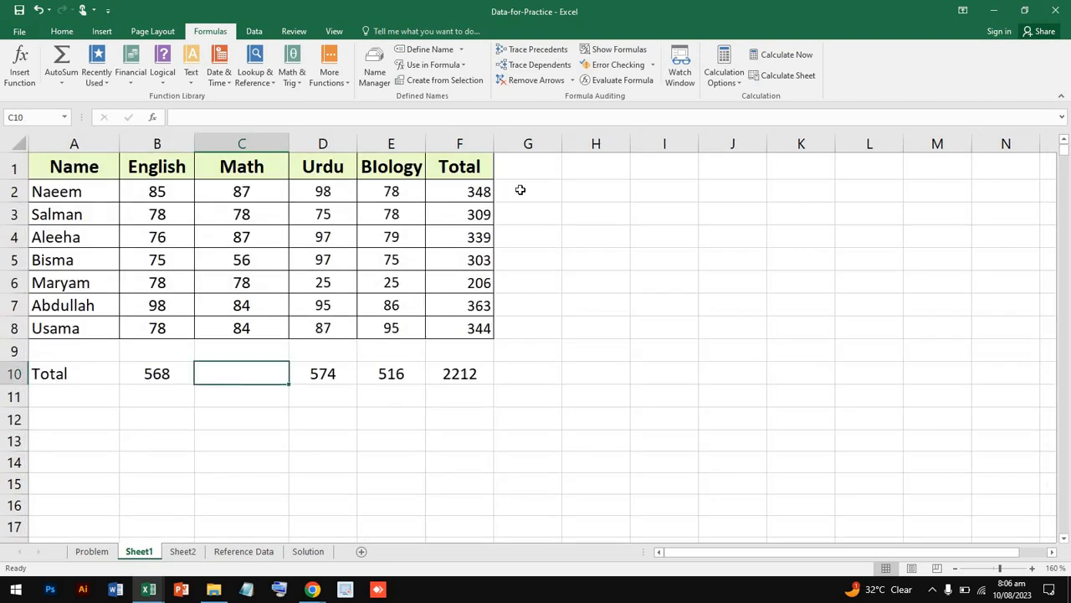
pyautogui.click(636, 80)
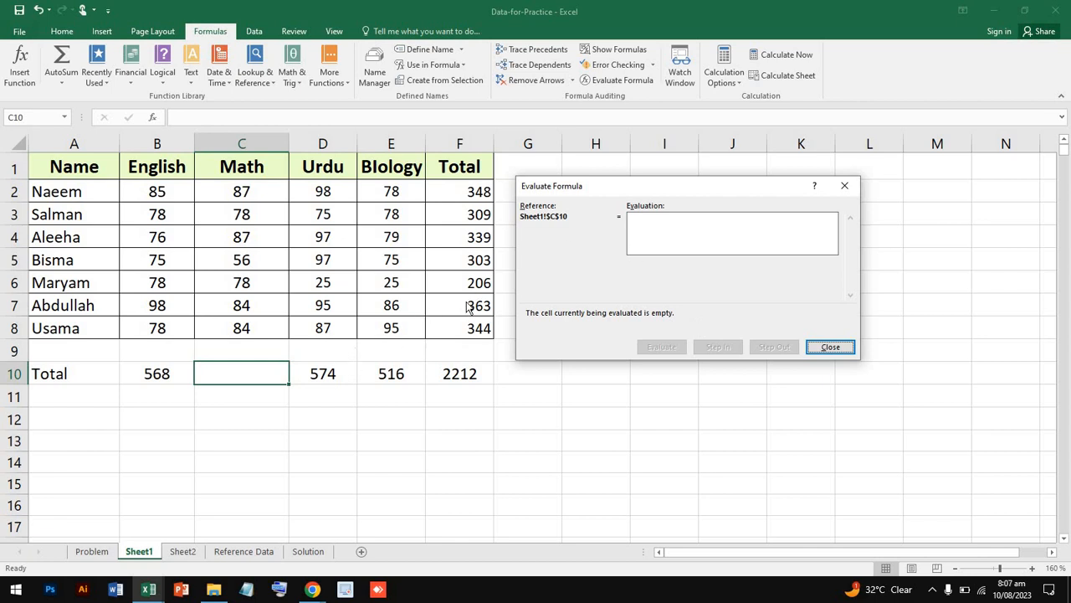
pyautogui.click(845, 350)
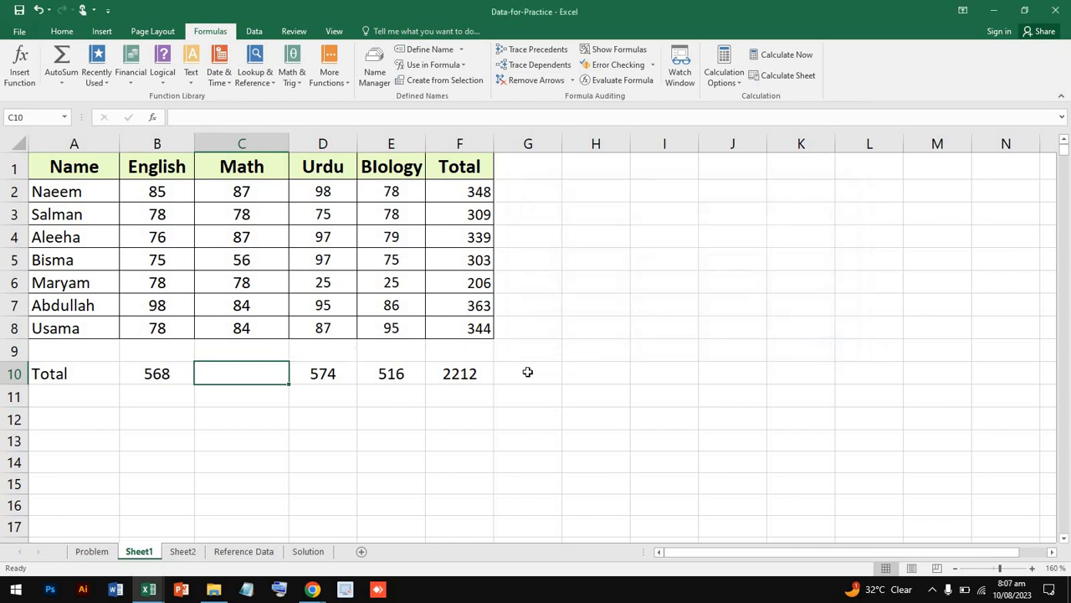
# Step: Evaluate the SUM formula of the grand total in cell F10 with Evaluate Formula, then close the evaluation
pyautogui.click(466, 378)
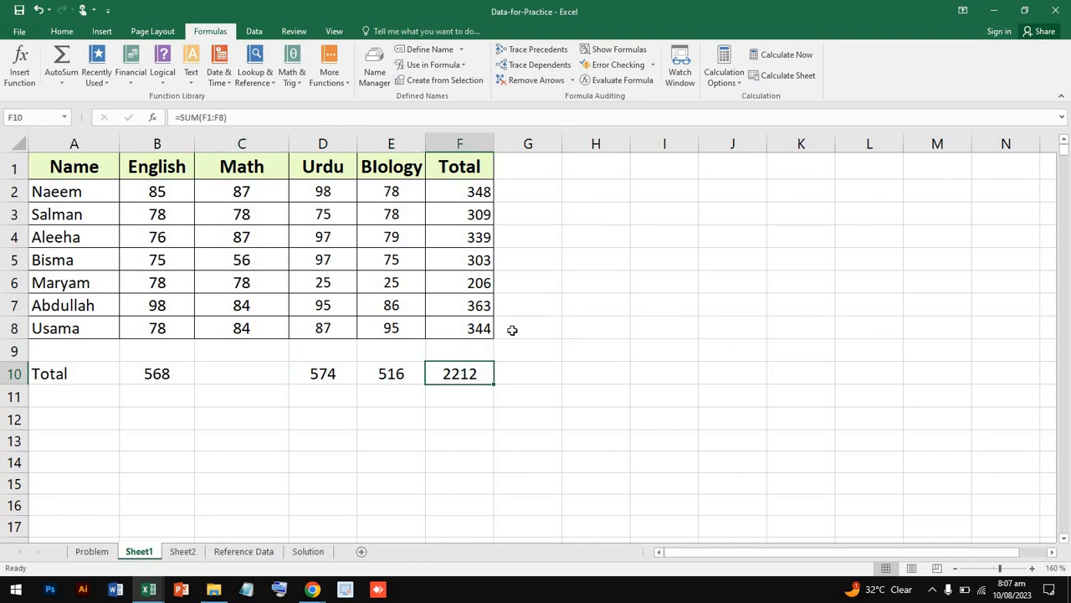
pyautogui.click(619, 80)
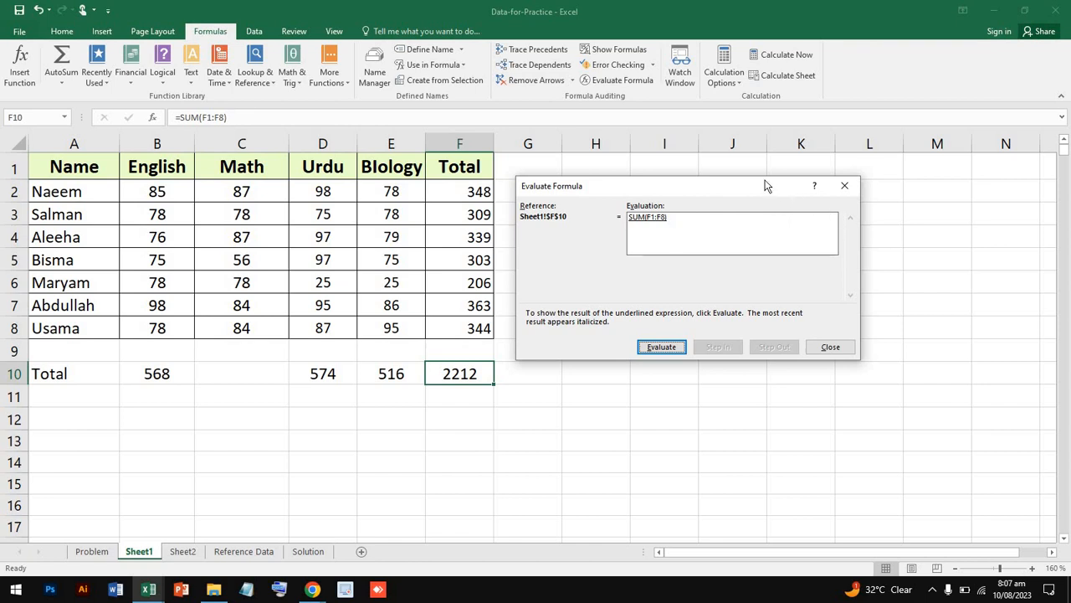
pyautogui.moveTo(765, 183); pyautogui.dragTo(597, 232)
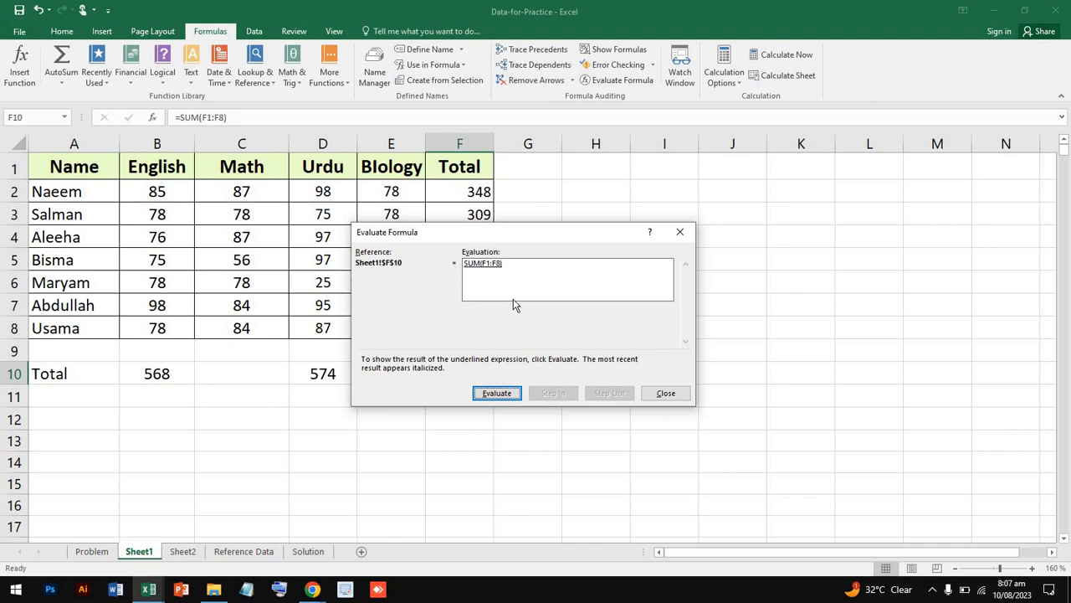
pyautogui.click(497, 393)
pyautogui.moveTo(544, 235); pyautogui.dragTo(856, 197)
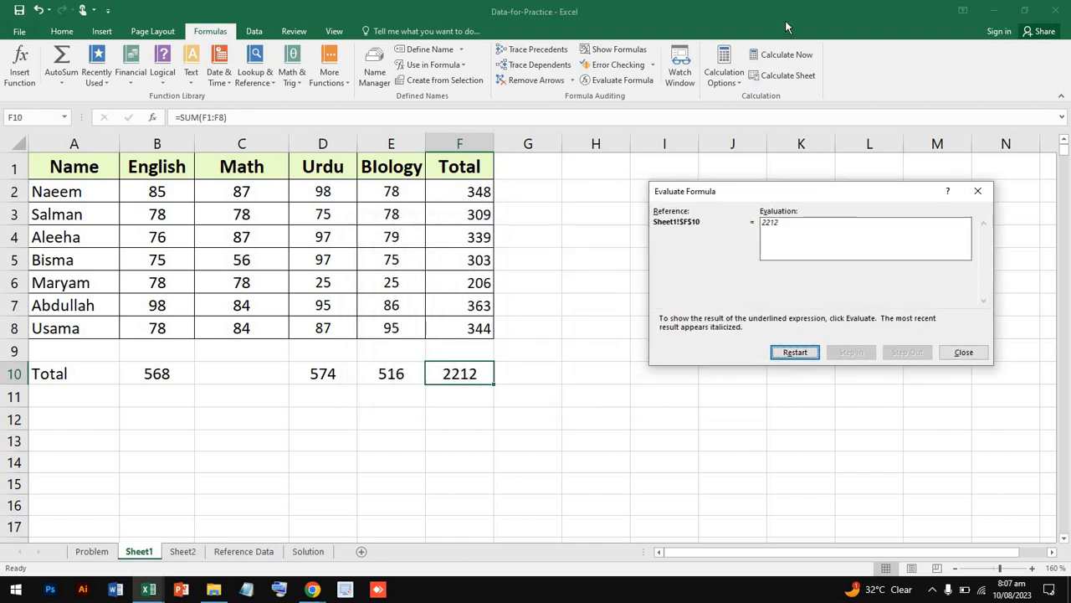
pyautogui.click(979, 191)
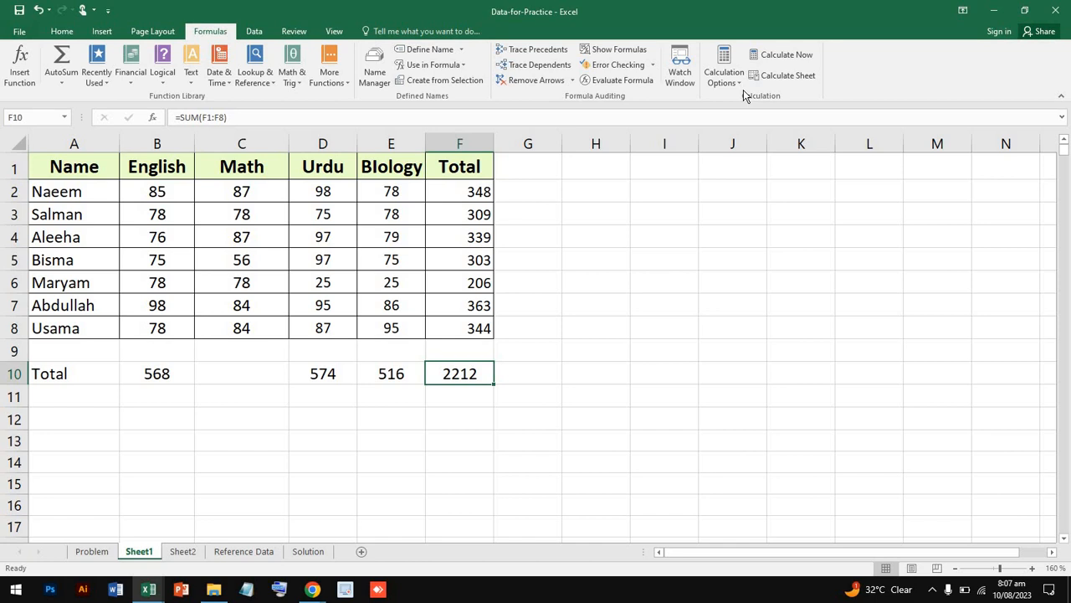
# Step: Switch the workbook's calculation mode to Manual
pyautogui.click(728, 77)
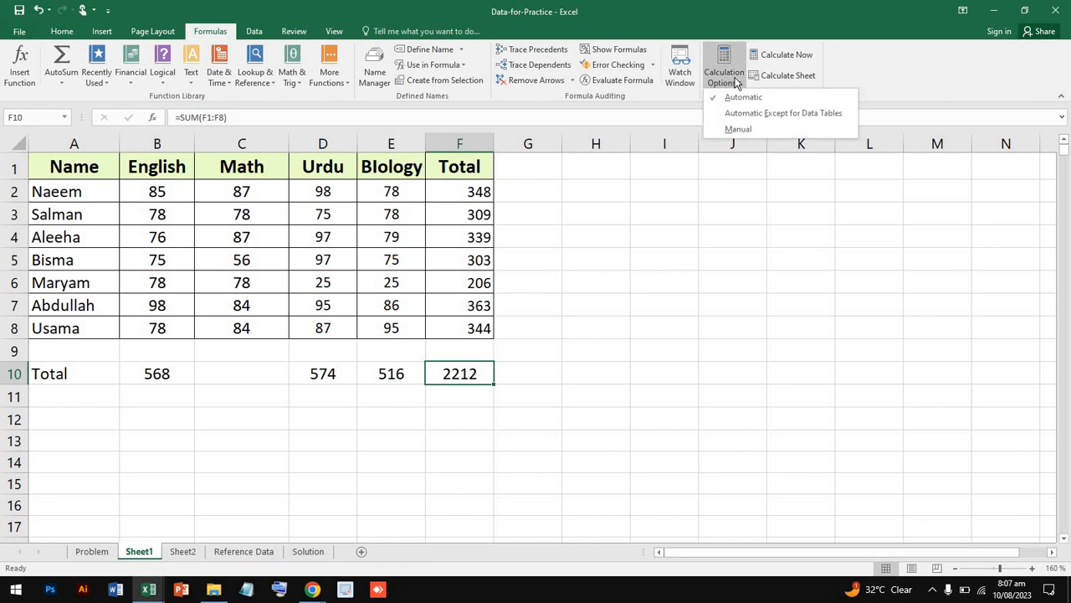
pyautogui.click(738, 130)
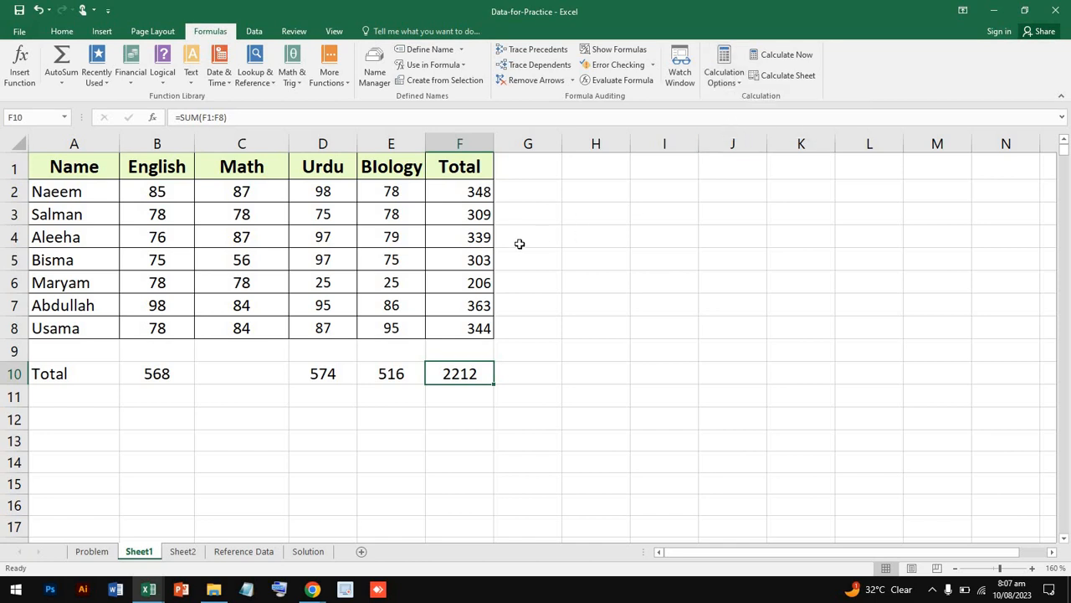
pyautogui.doubleClick(477, 258)
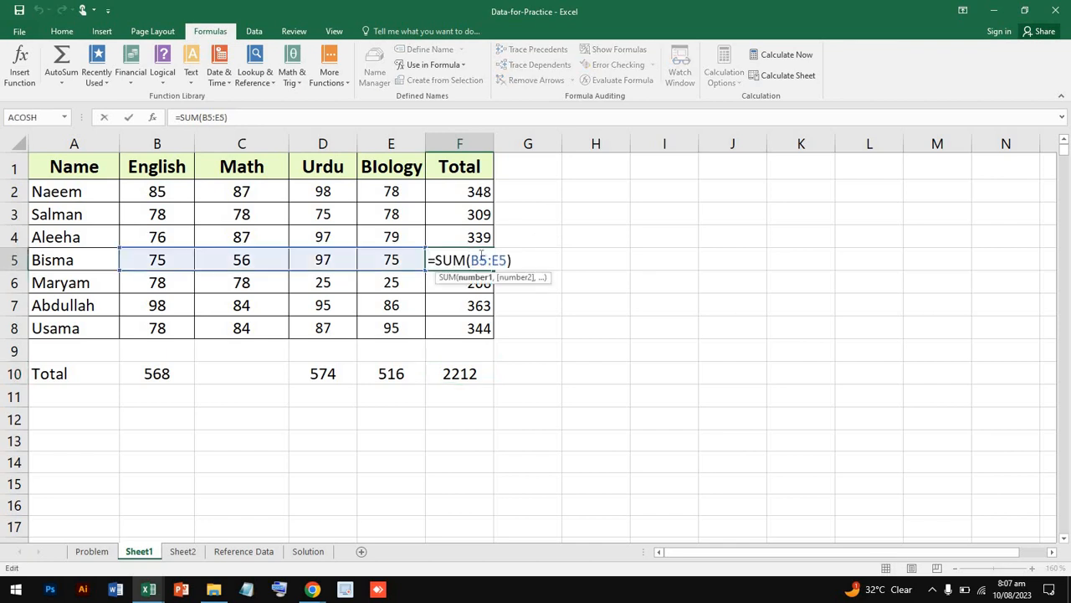
pyautogui.click(456, 322)
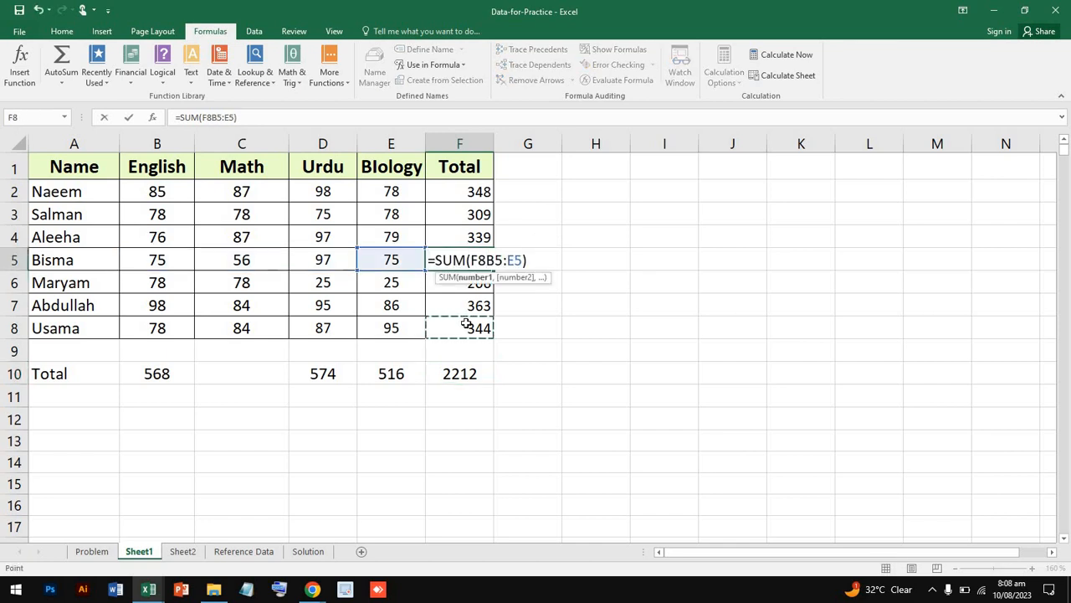
pyautogui.click(552, 318)
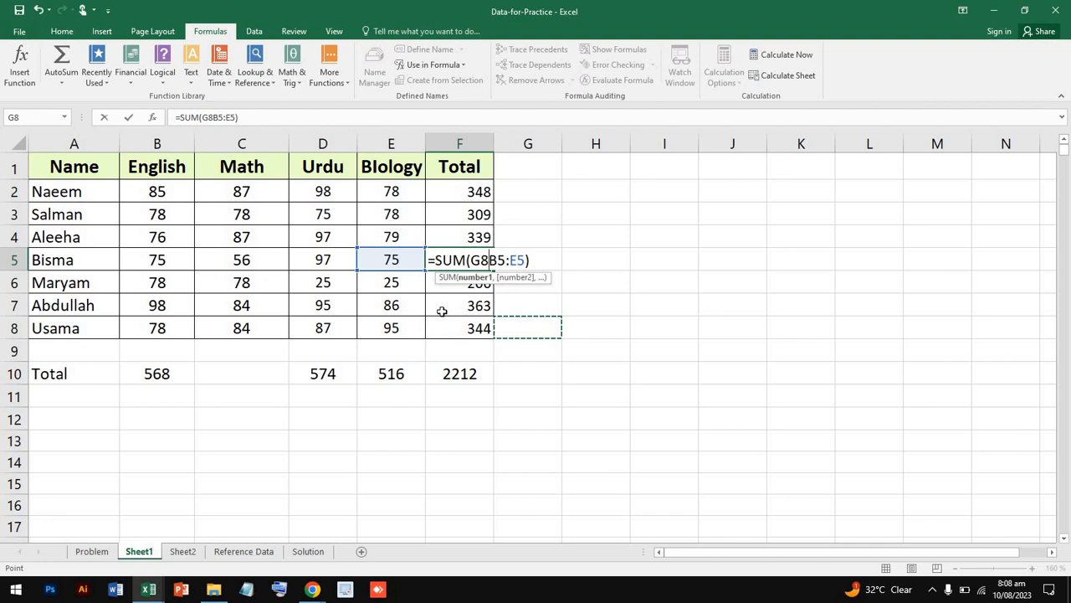
pyautogui.click(441, 311)
pyautogui.click(393, 314)
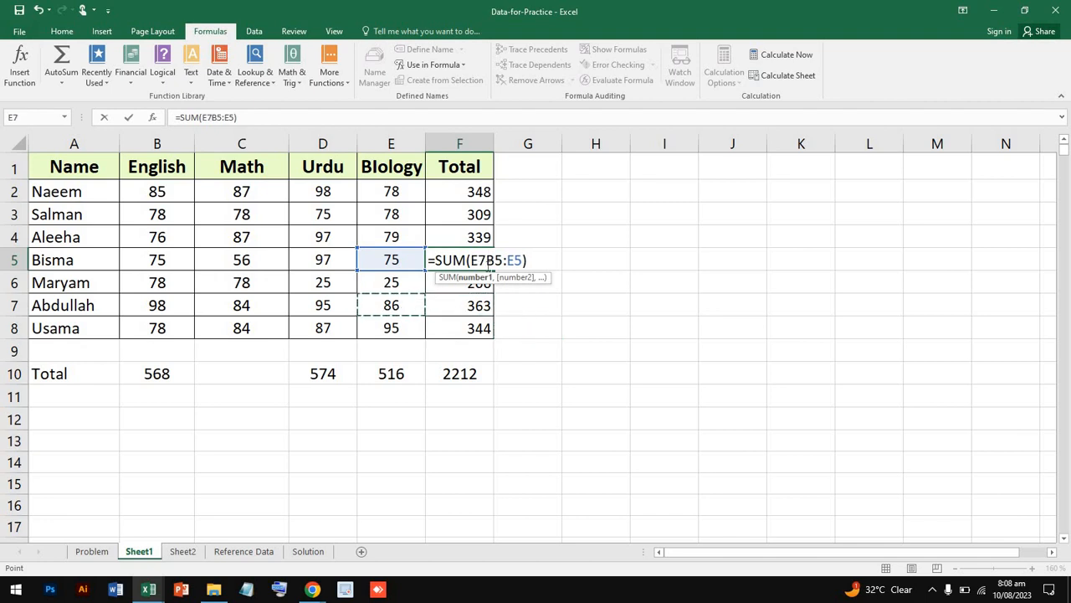
pyautogui.press('BackSpace')
pyautogui.press('BackSpace')
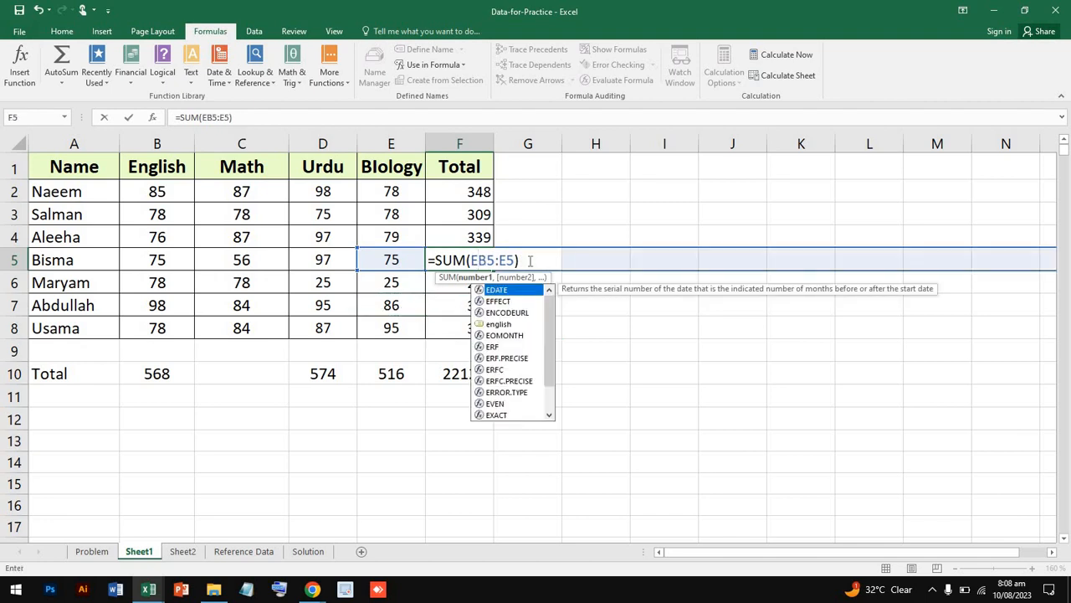
pyautogui.press('Return')
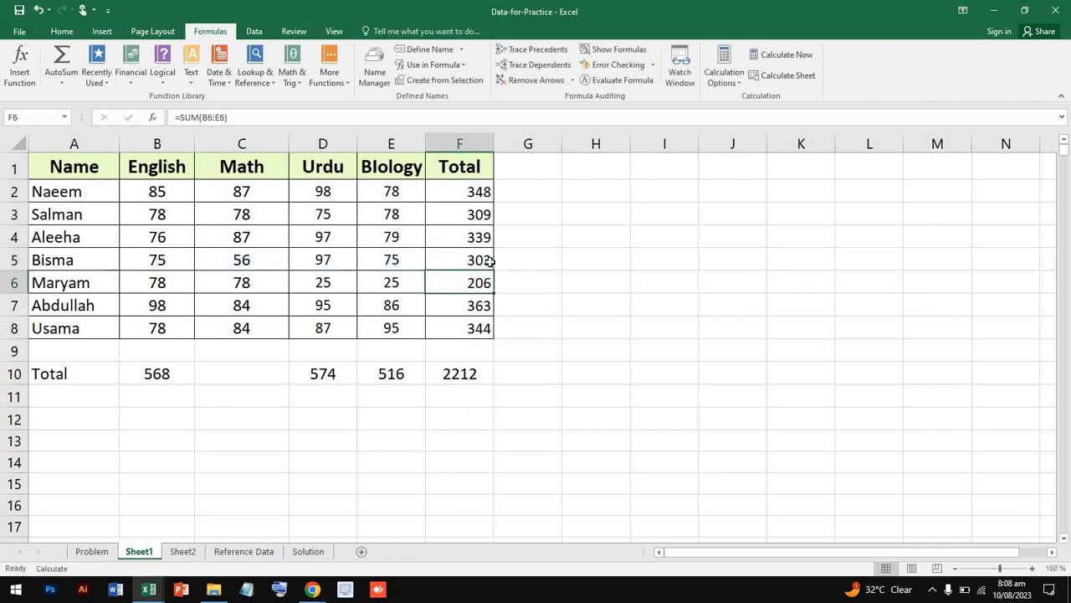
# Step: Replace the SUM formula in Total cell F6 with the fixed value 100
pyautogui.doubleClick(465, 282)
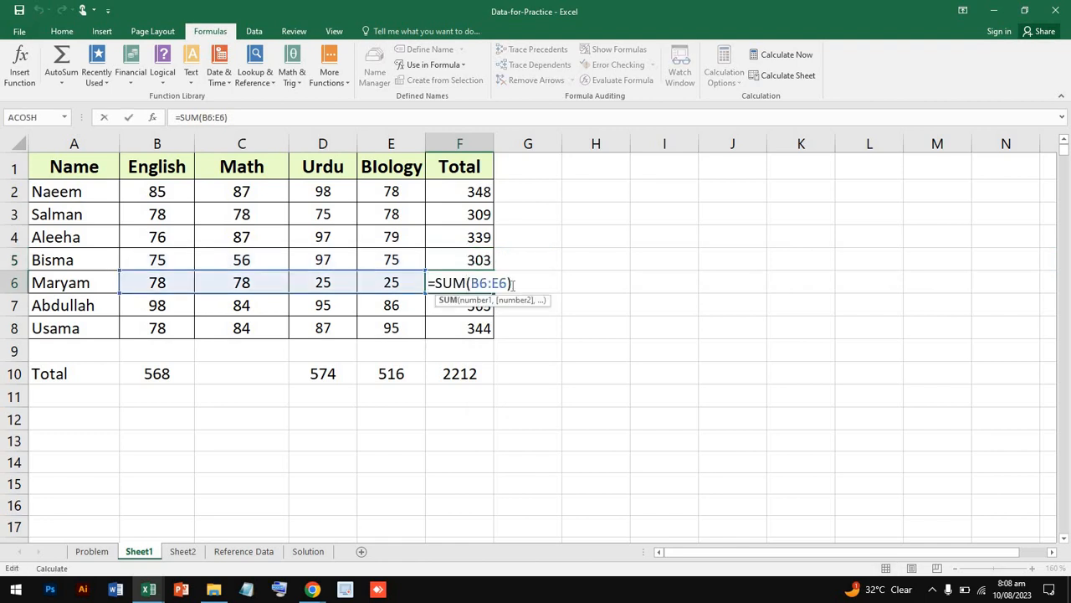
pyautogui.moveTo(512, 284); pyautogui.dragTo(408, 293)
pyautogui.press('BackSpace')
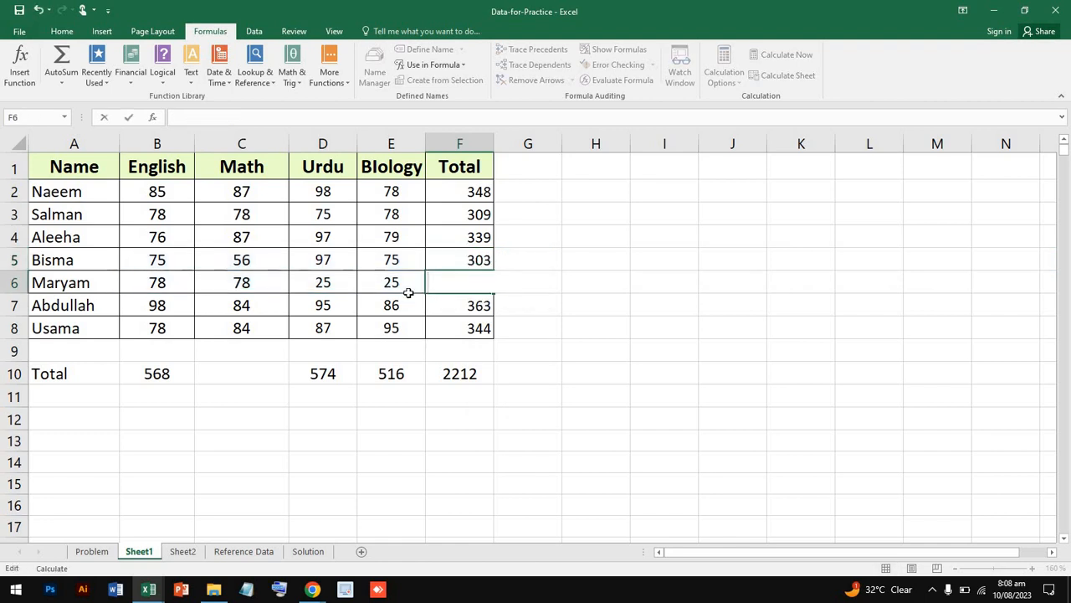
pyautogui.write('308')
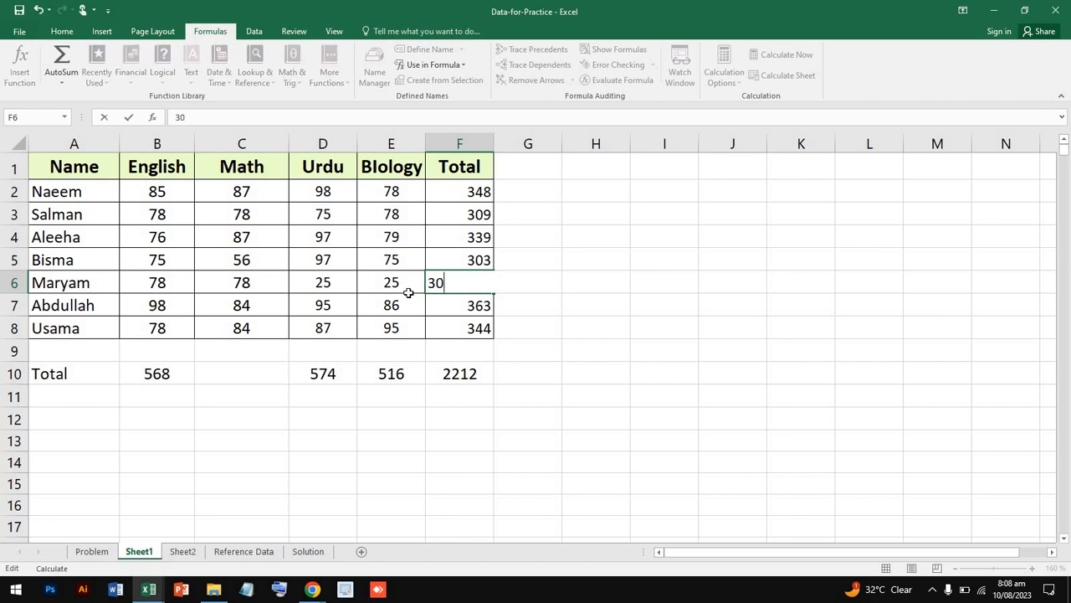
pyautogui.press('BackSpace')
pyautogui.press('BackSpace')
pyautogui.press('BackSpace')
pyautogui.write('100')
pyautogui.hotkey('ctrl', 'Return')
pyautogui.click(545, 321)
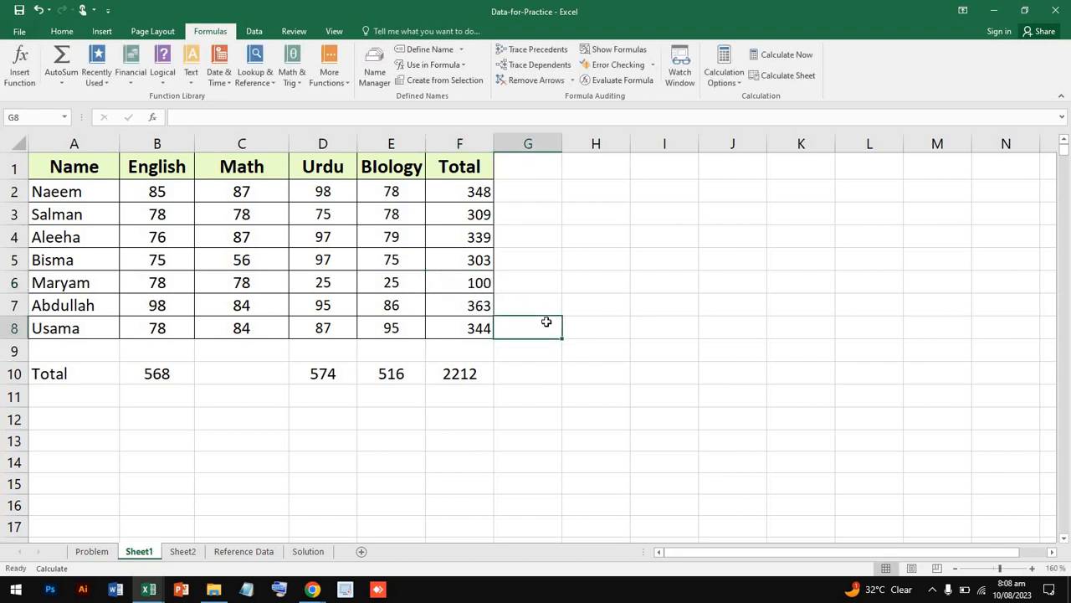
# Step: Inspect the grand total formula in cell F10 with Evaluate Formula and close the dialog without evaluating
pyautogui.click(482, 367)
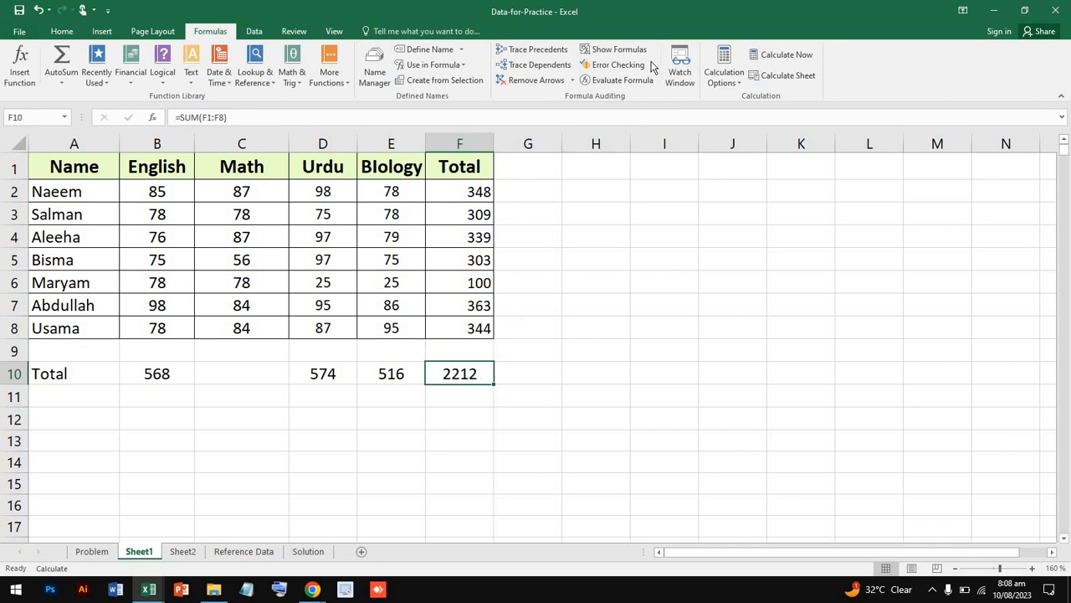
pyautogui.click(741, 86)
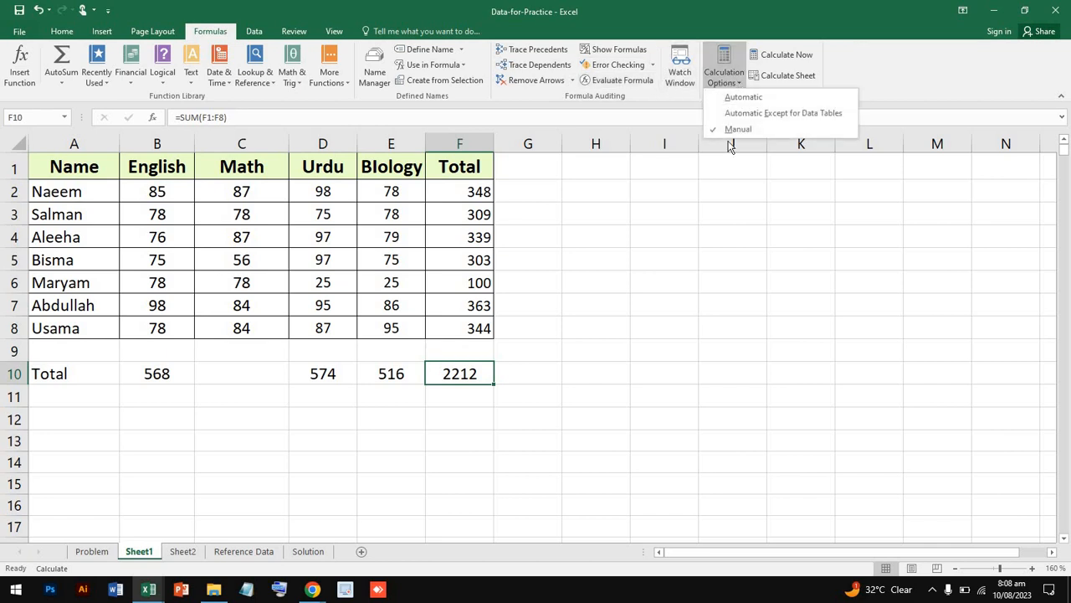
pyautogui.click(722, 74)
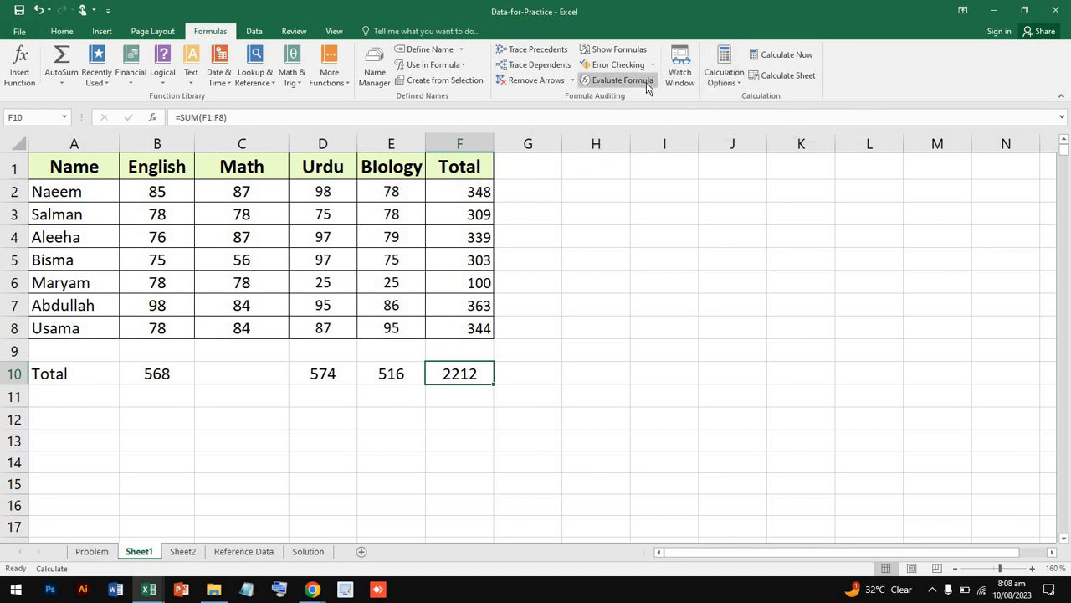
pyautogui.click(649, 87)
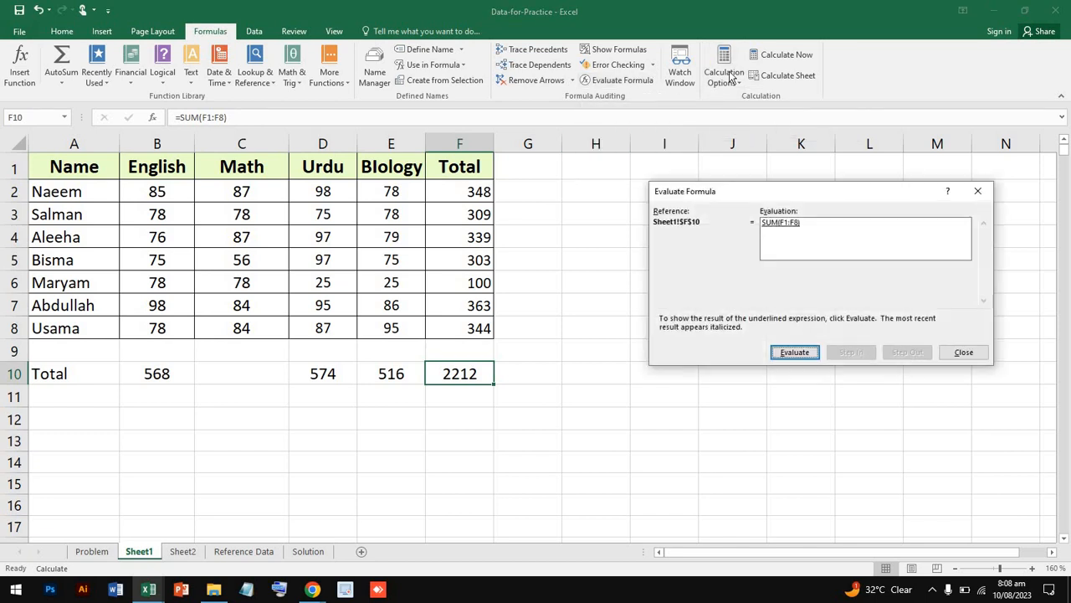
pyautogui.click(977, 191)
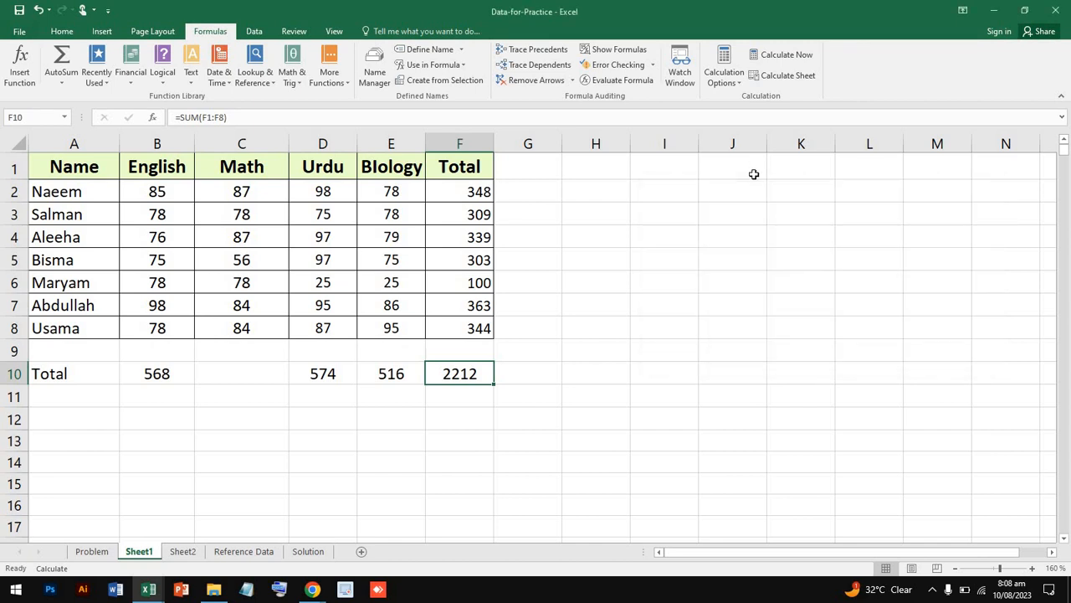
# Step: Switch the workbook's calculation mode back to Automatic and check that the option is selected
pyautogui.click(733, 75)
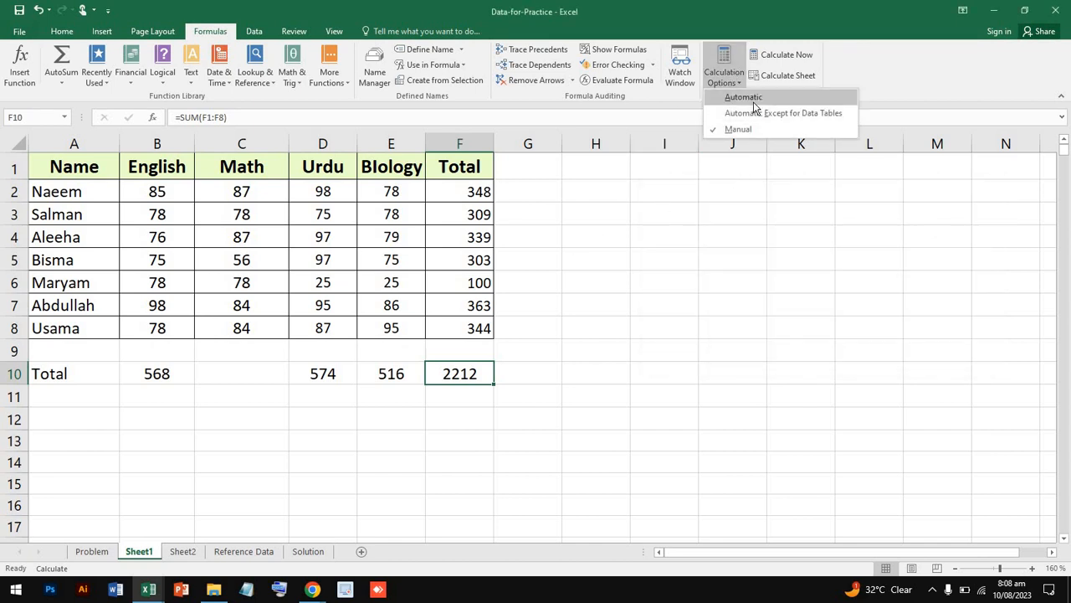
pyautogui.click(744, 97)
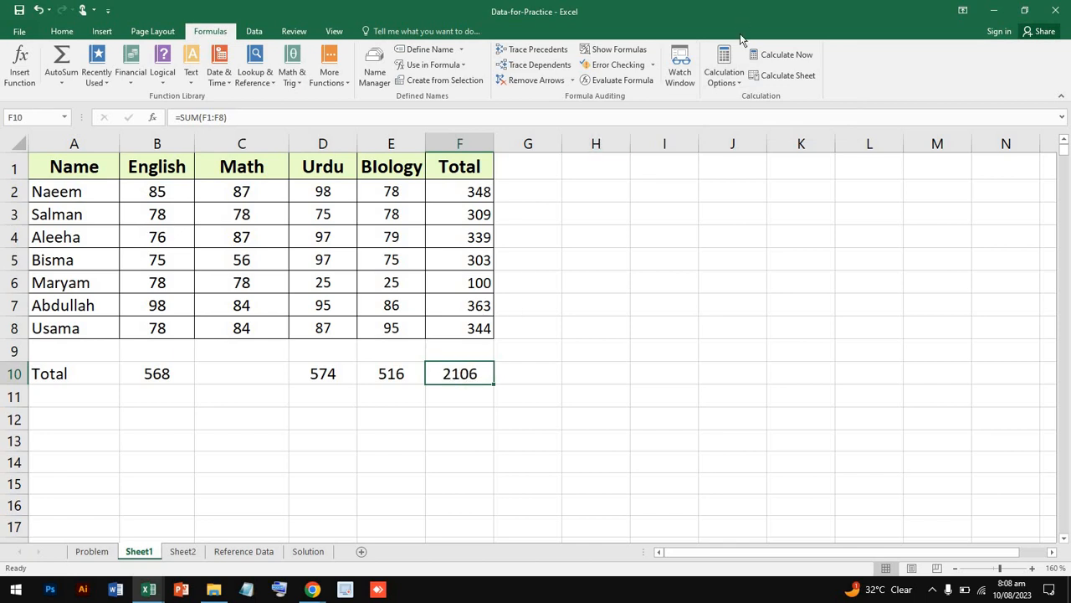
pyautogui.click(729, 82)
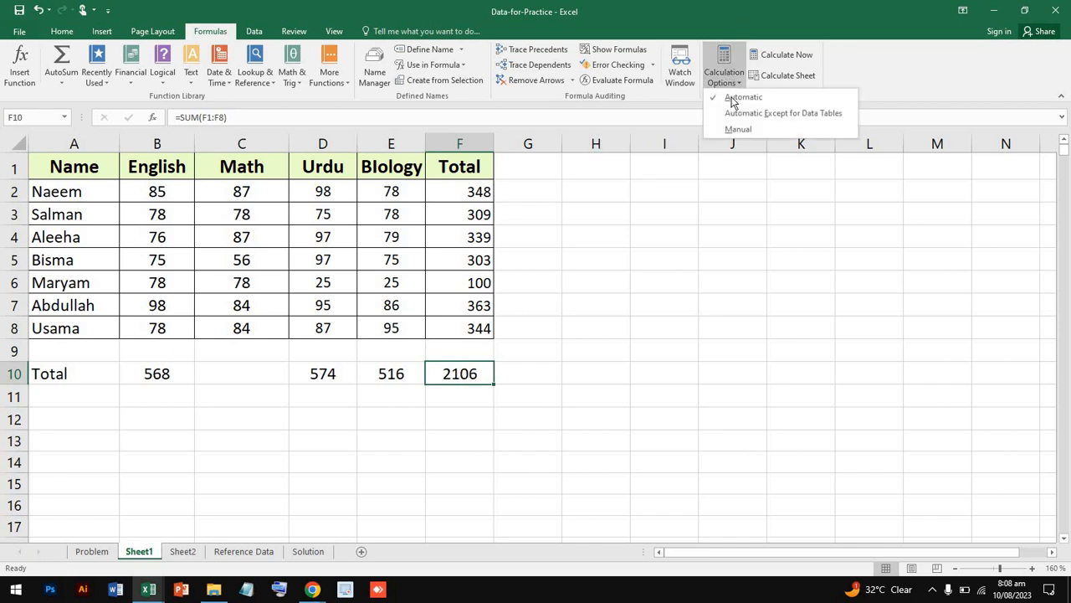
pyautogui.click(602, 168)
# Step: Undo the fixed value in Total cell F6, run Evaluate Formula on its SUM formula, and close the evaluation
pyautogui.hotkey('ctrl', 'z')
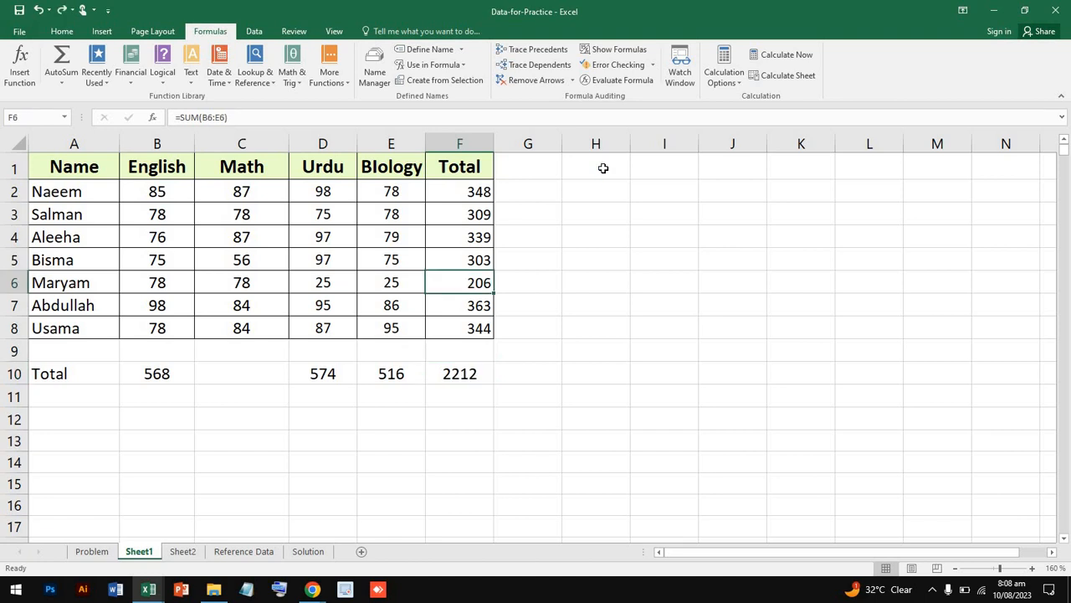
pyautogui.click(619, 80)
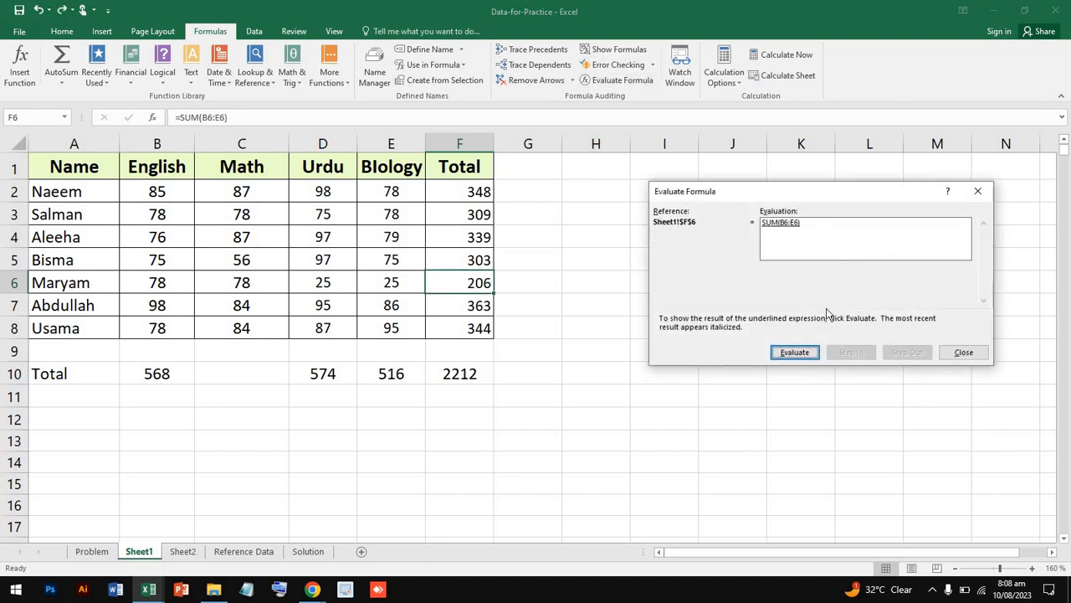
pyautogui.click(796, 353)
pyautogui.click(977, 190)
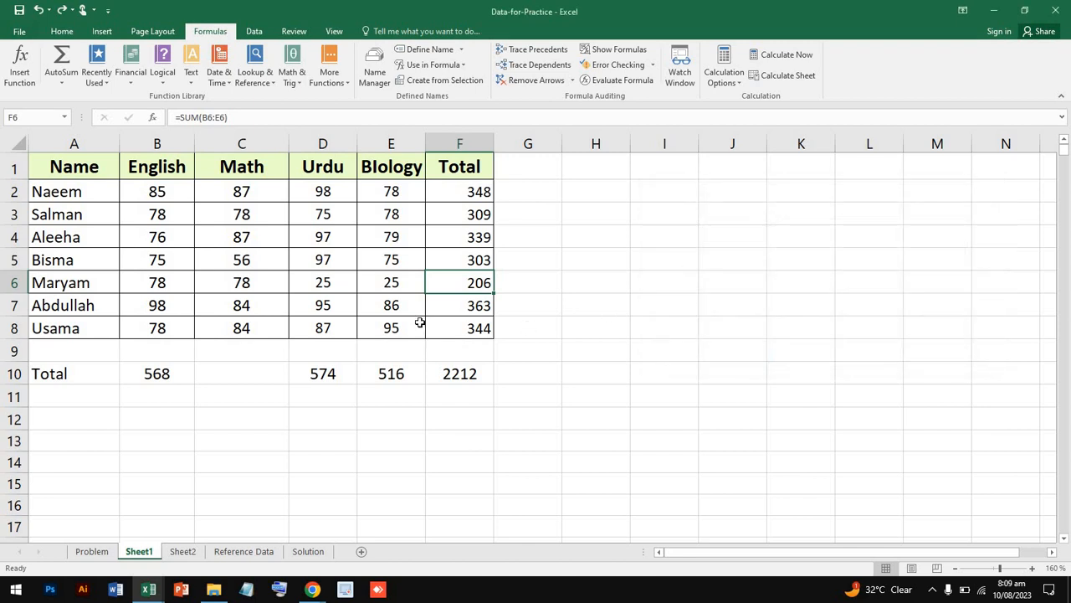
# Step: Review the row-total formulas in column F and set the Biology mark in E6 to 23
pyautogui.press('Down')
pyautogui.press('Down')
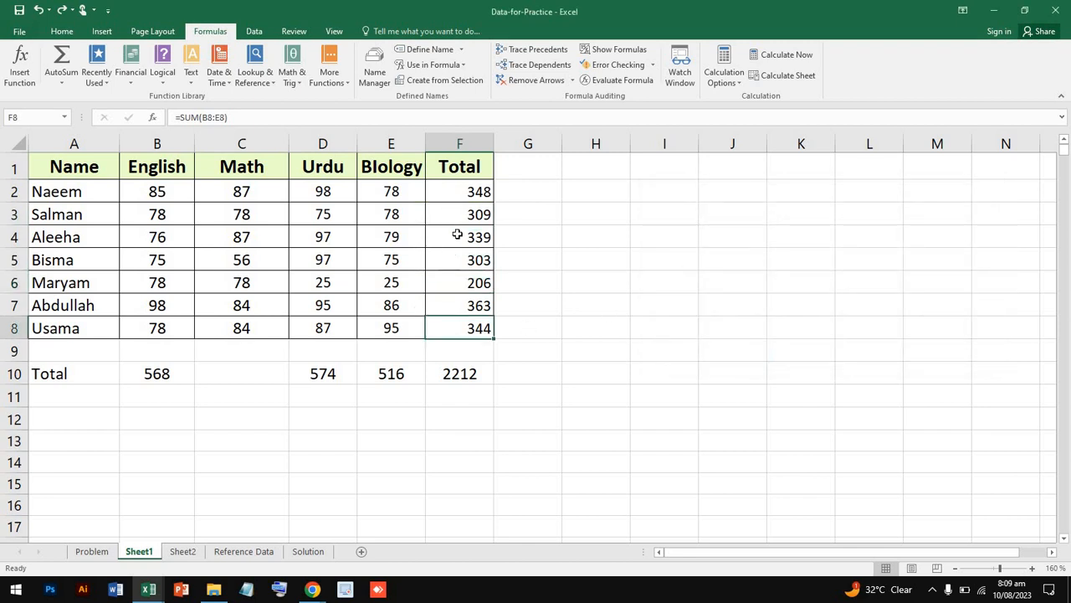
pyautogui.doubleClick(454, 234)
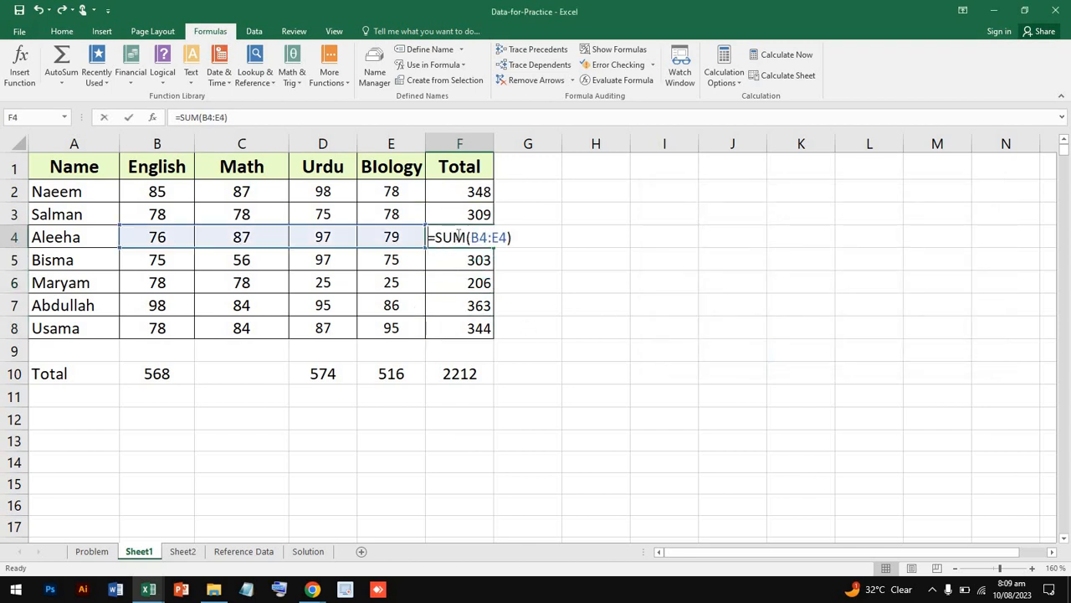
pyautogui.doubleClick(400, 281)
pyautogui.moveTo(400, 282); pyautogui.dragTo(379, 283)
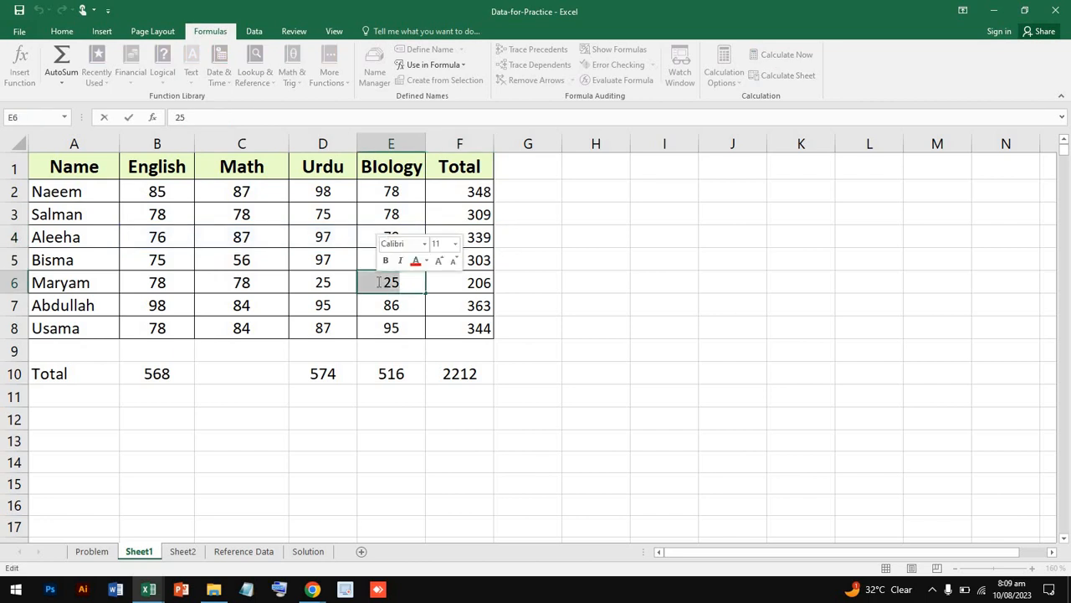
pyautogui.write('23')
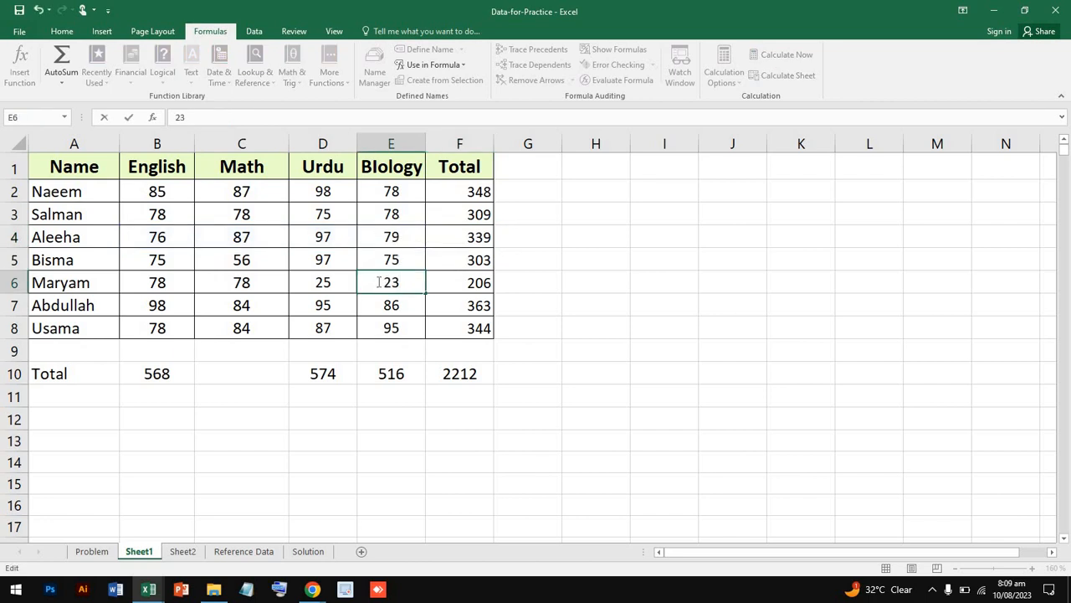
pyautogui.click(636, 399)
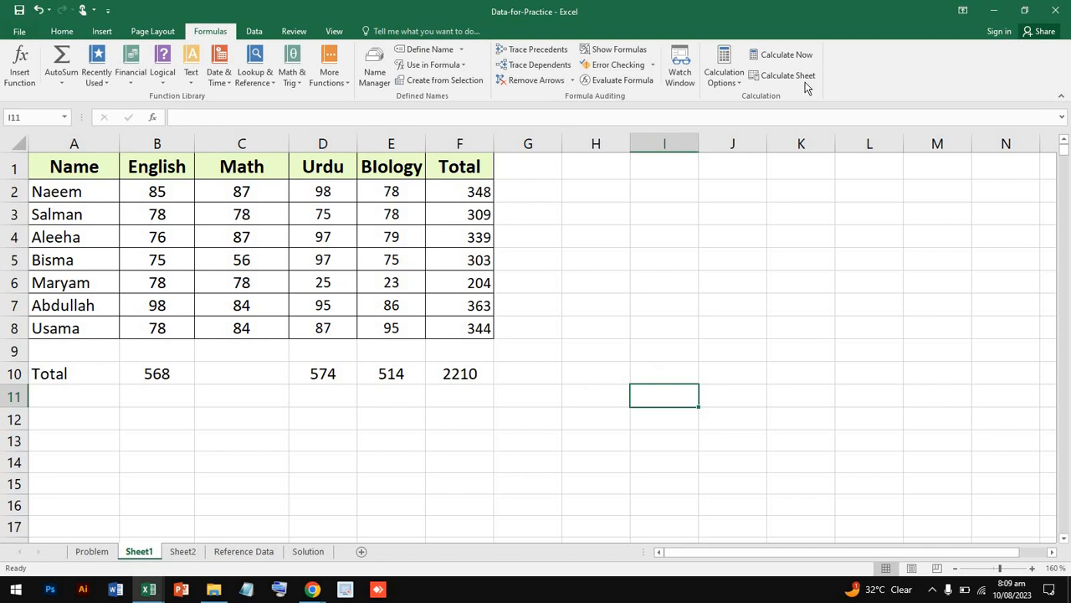
# Step: Switch the calculation mode to Manual and set the Biology mark in E5 to 152
pyautogui.click(724, 74)
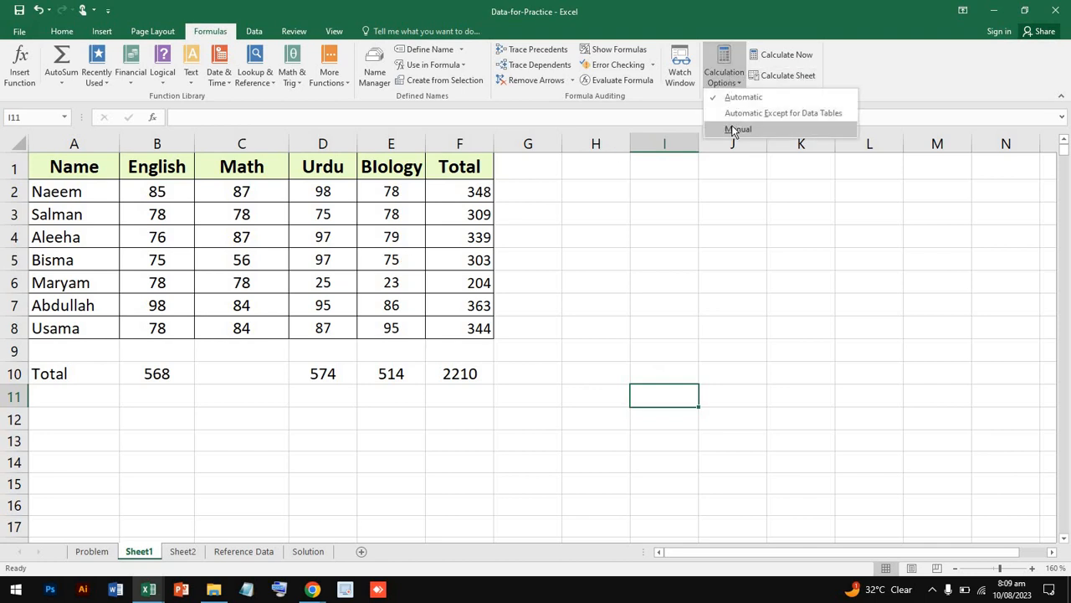
pyautogui.click(733, 130)
pyautogui.doubleClick(399, 259)
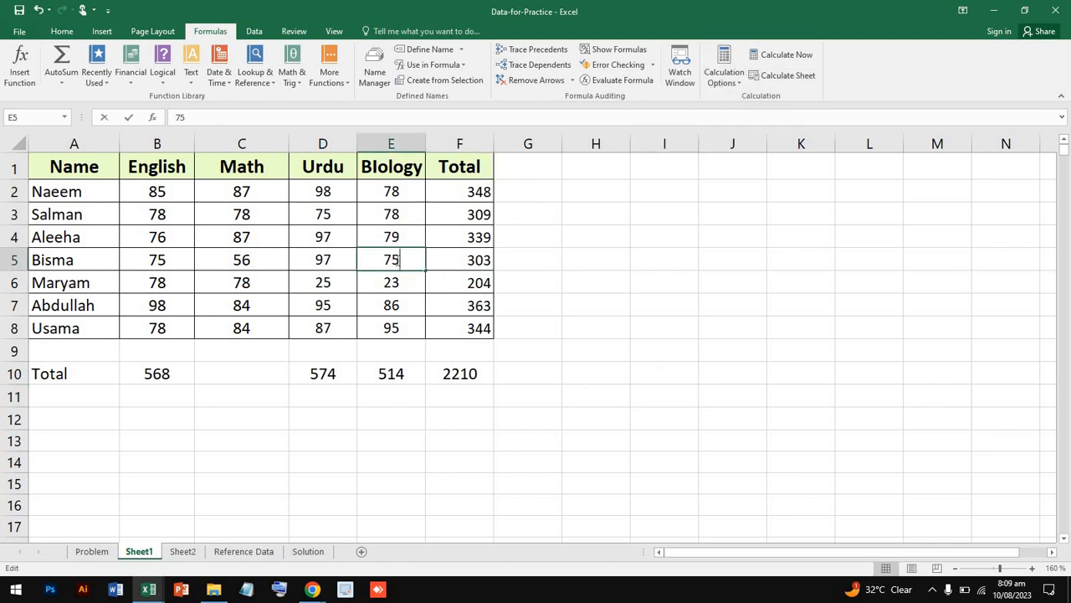
pyautogui.doubleClick(379, 261)
pyautogui.write('152')
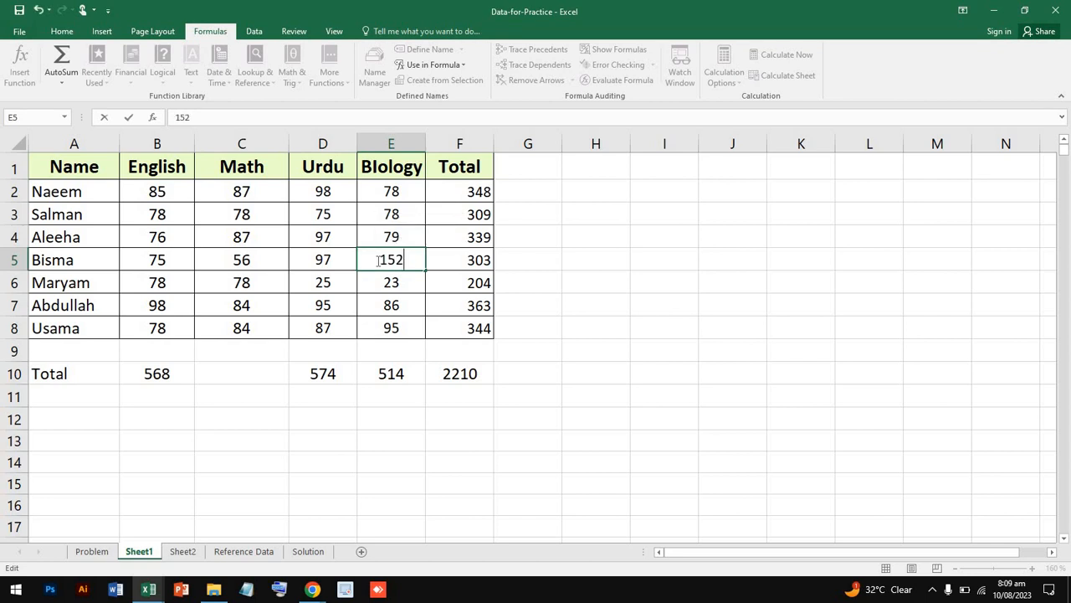
# Step: Replace the Biology mark in E7 with 60
pyautogui.click(386, 312)
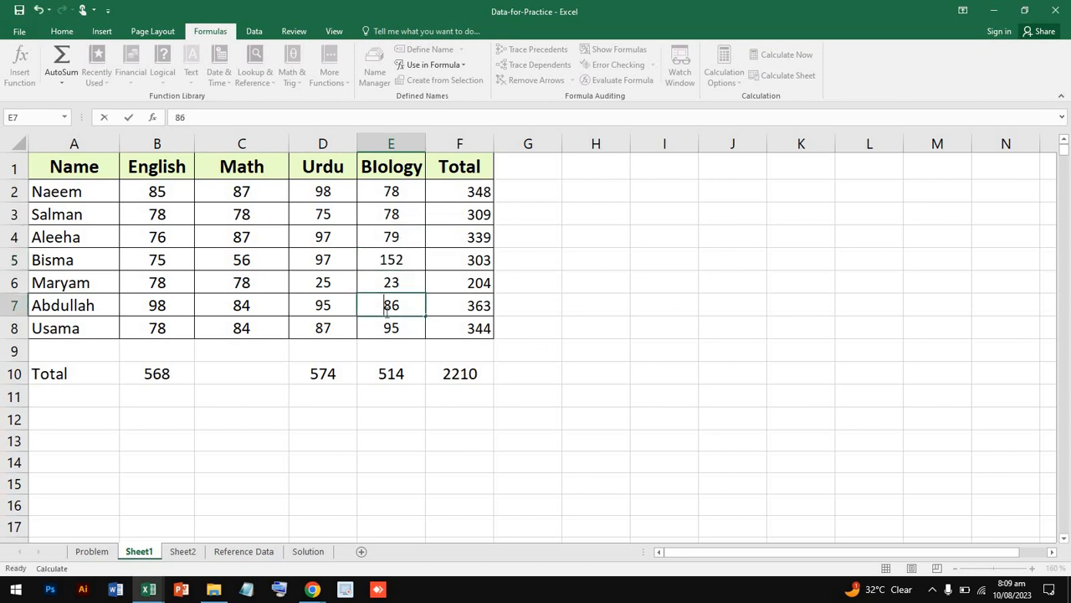
pyautogui.doubleClick(382, 306)
pyautogui.write('5')
pyautogui.press('BackSpace')
pyautogui.doubleClick(388, 306)
pyautogui.write('60')
# Step: Replace the Urdu mark in D6 with 54
pyautogui.click(341, 286)
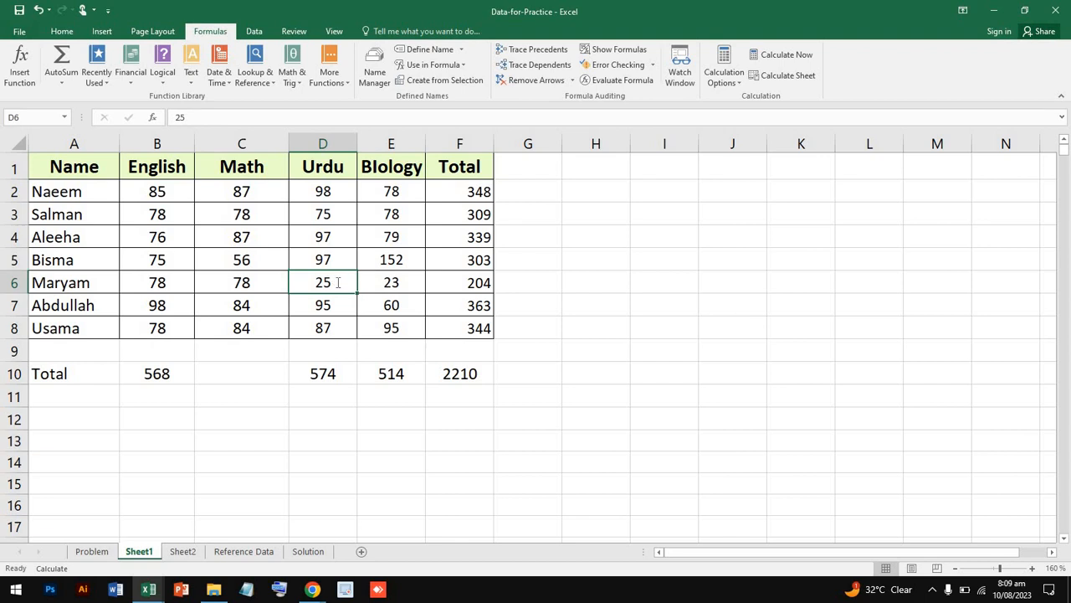
pyautogui.doubleClick(337, 282)
pyautogui.doubleClick(318, 282)
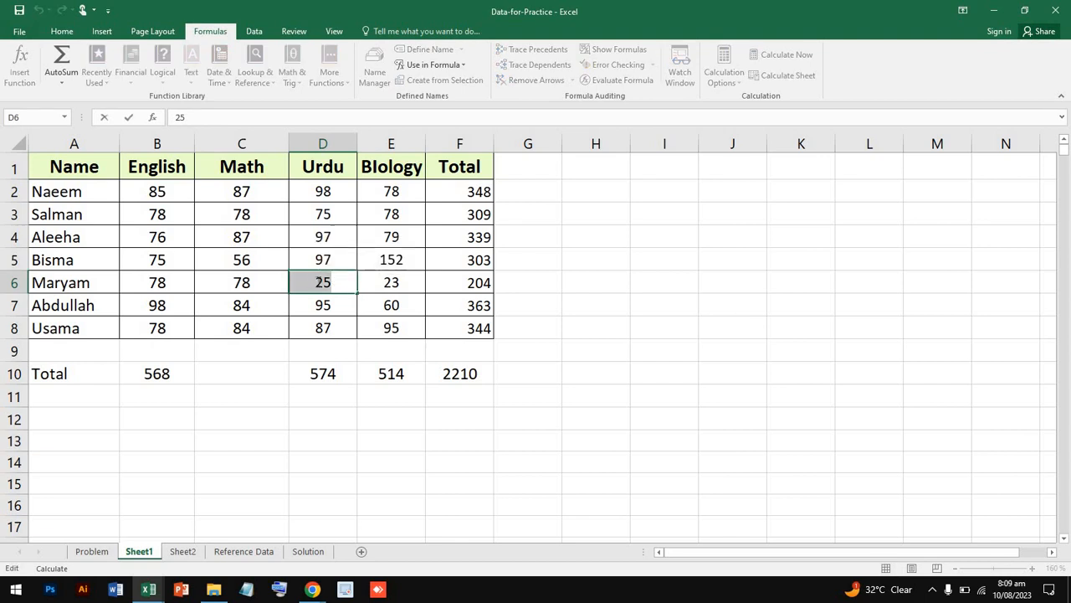
pyautogui.write('54')
# Step: Replace the Urdu mark in D7 with 15 and commit the entry
pyautogui.click(323, 305)
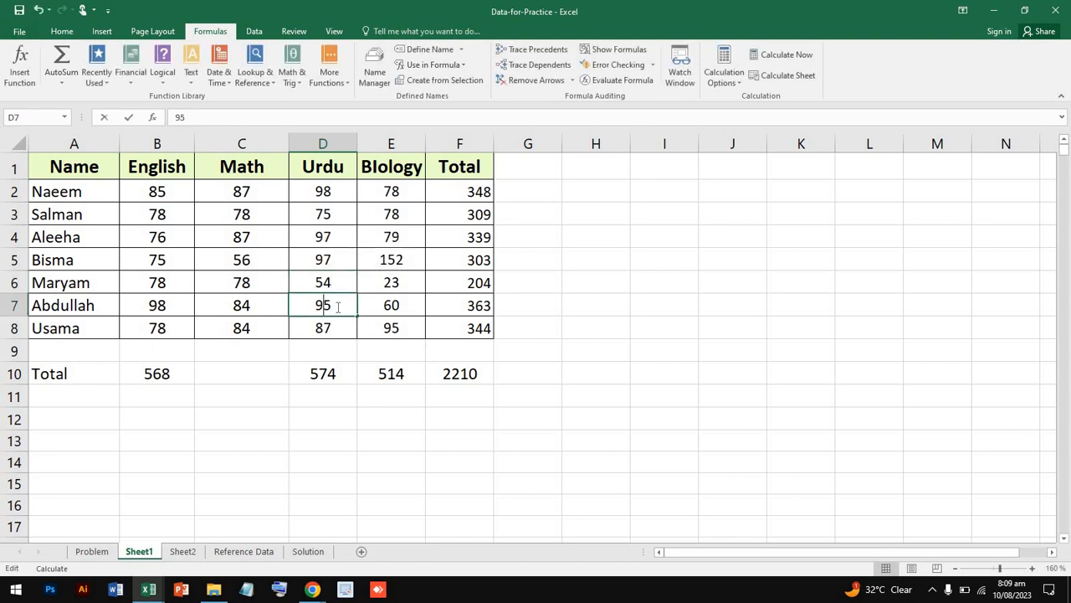
pyautogui.doubleClick(323, 306)
pyautogui.doubleClick(314, 304)
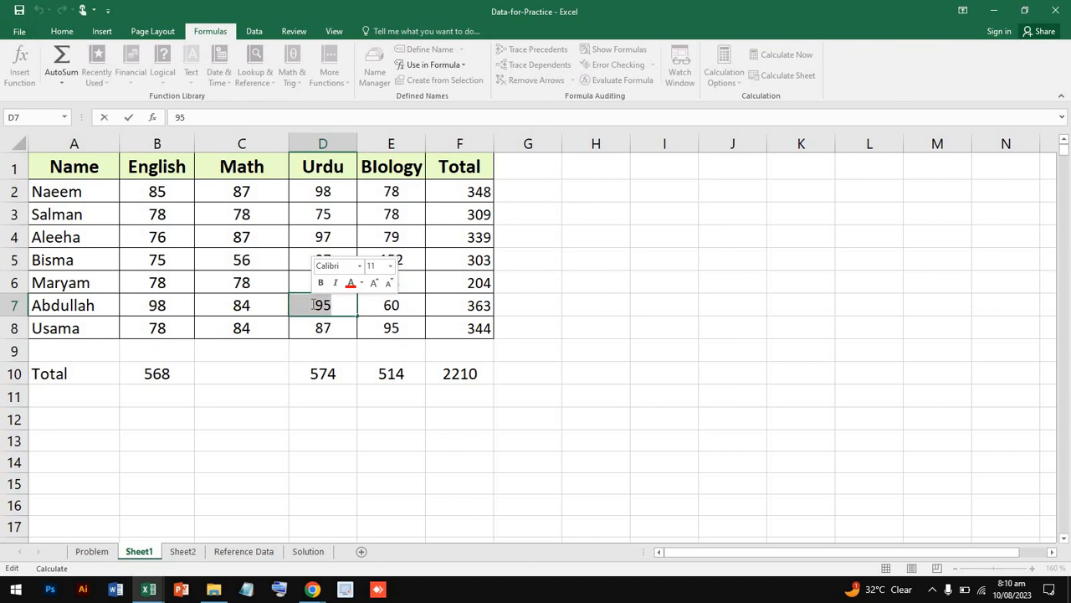
pyautogui.write('1564')
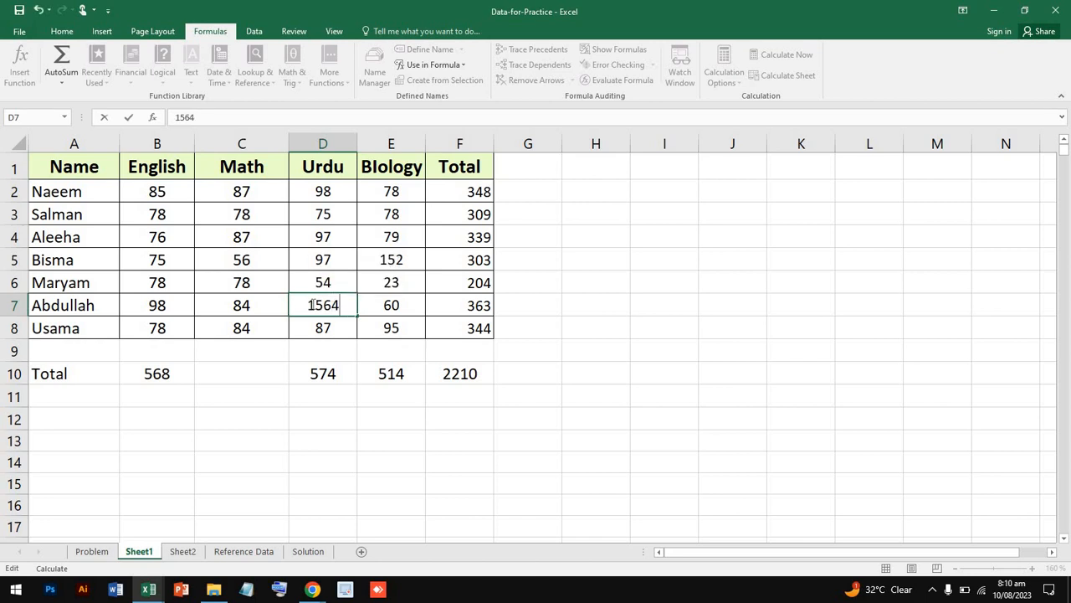
pyautogui.press('BackSpace')
pyautogui.press('BackSpace')
pyautogui.click(780, 333)
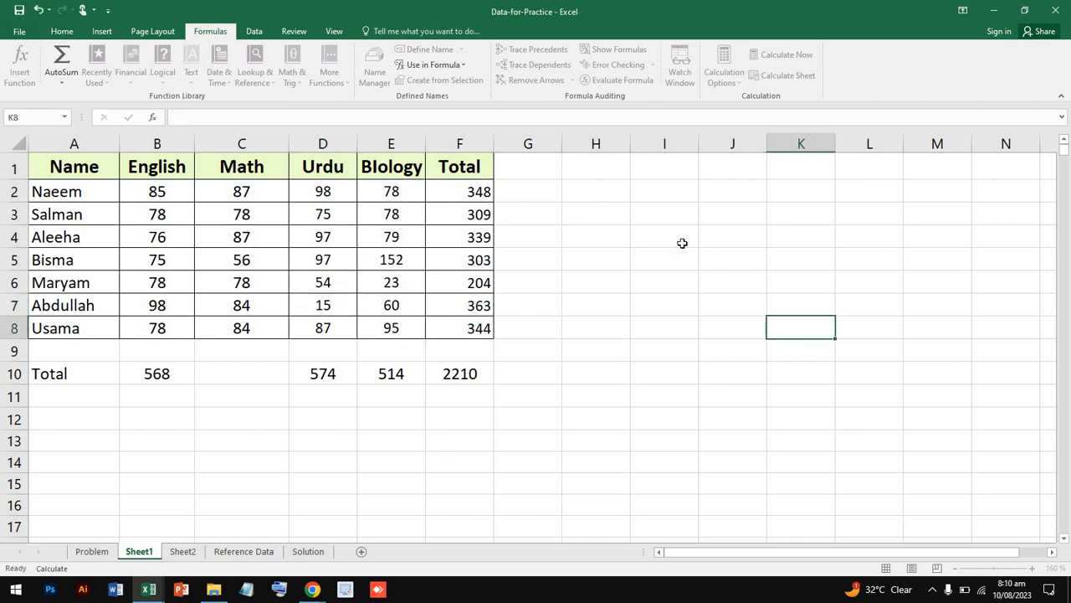
# Step: Evaluate the Urdu column's SUM formula in D10 with Evaluate Formula, including a restart, and close the evaluation
pyautogui.click(648, 79)
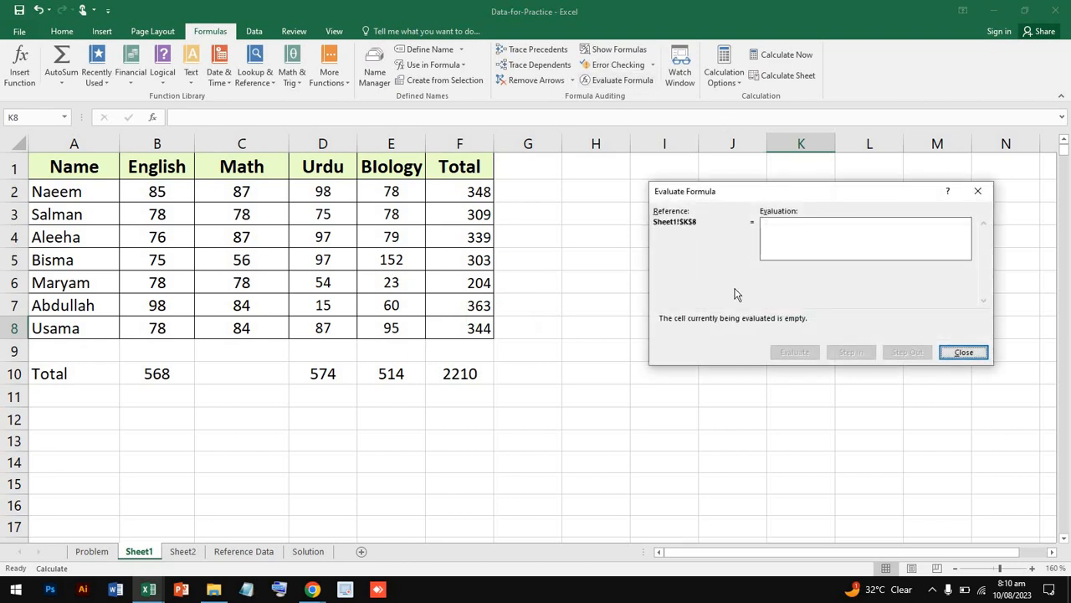
pyautogui.click(978, 191)
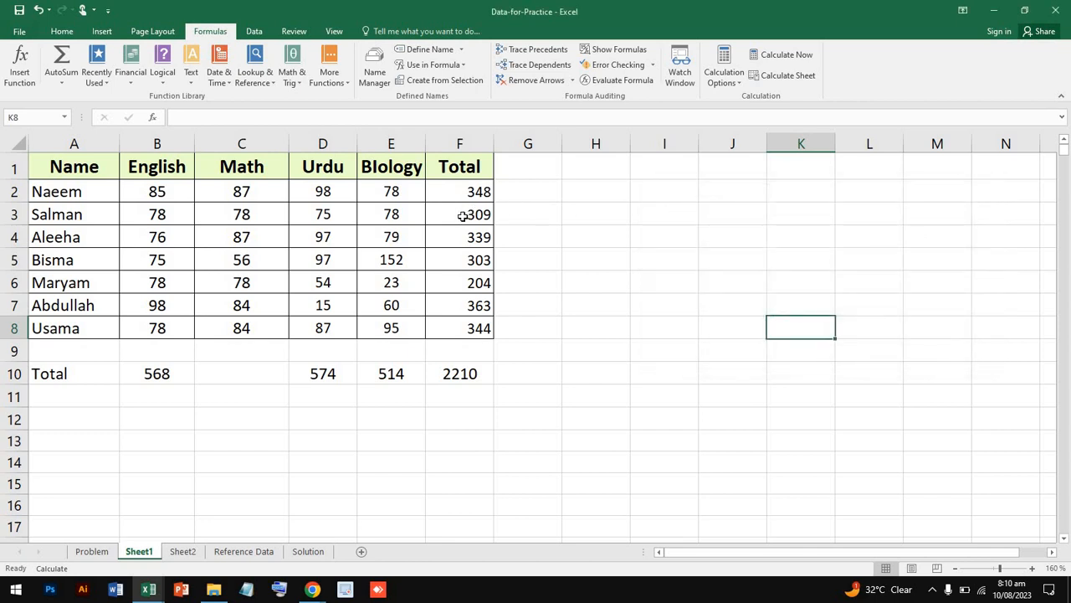
pyautogui.click(323, 378)
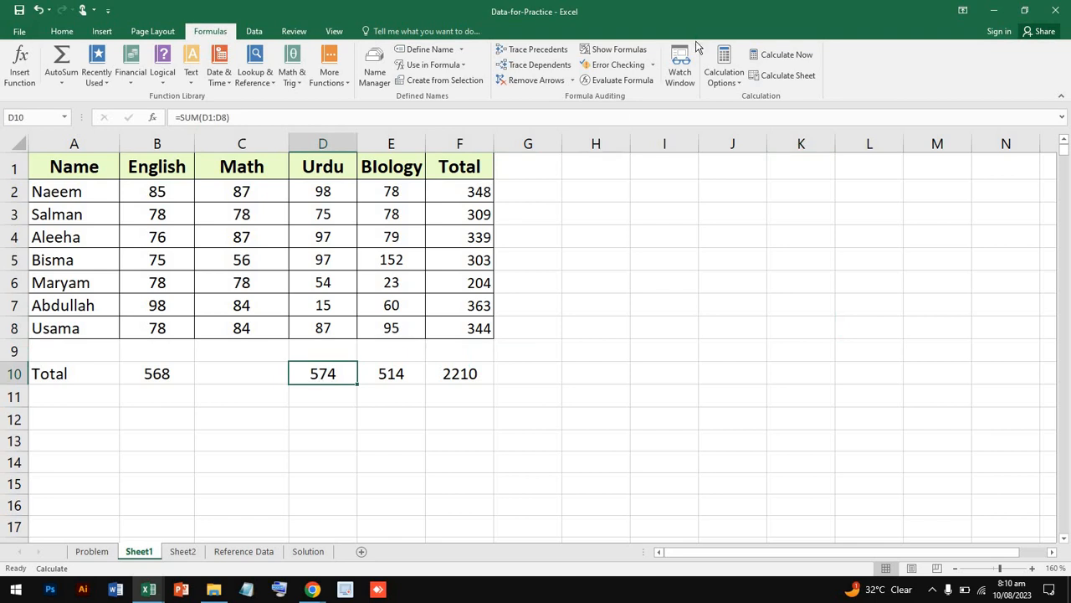
pyautogui.click(638, 78)
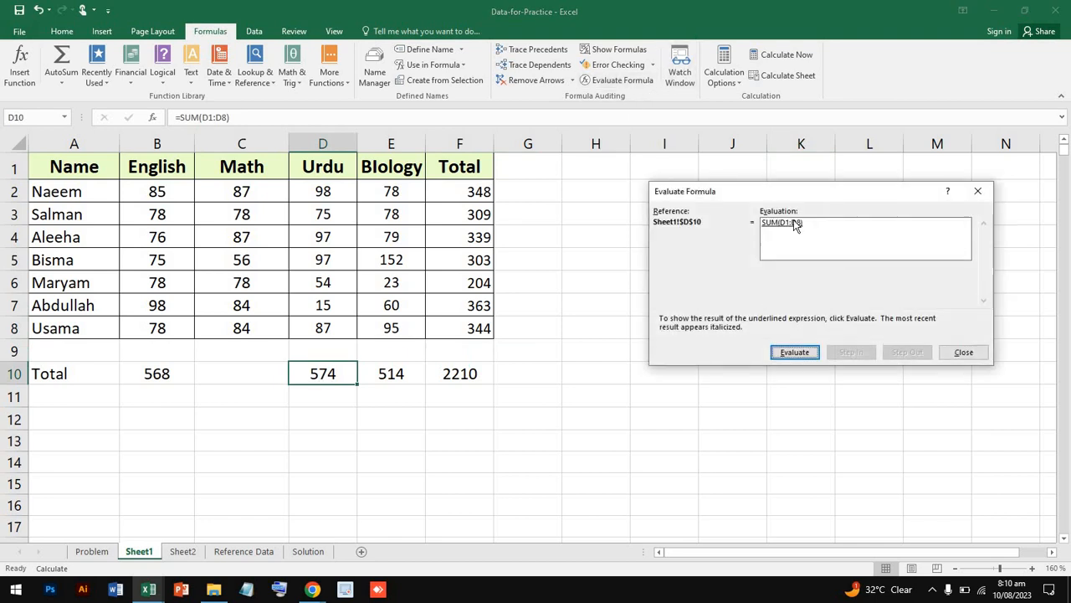
pyautogui.click(795, 352)
pyautogui.click(795, 353)
pyautogui.click(790, 354)
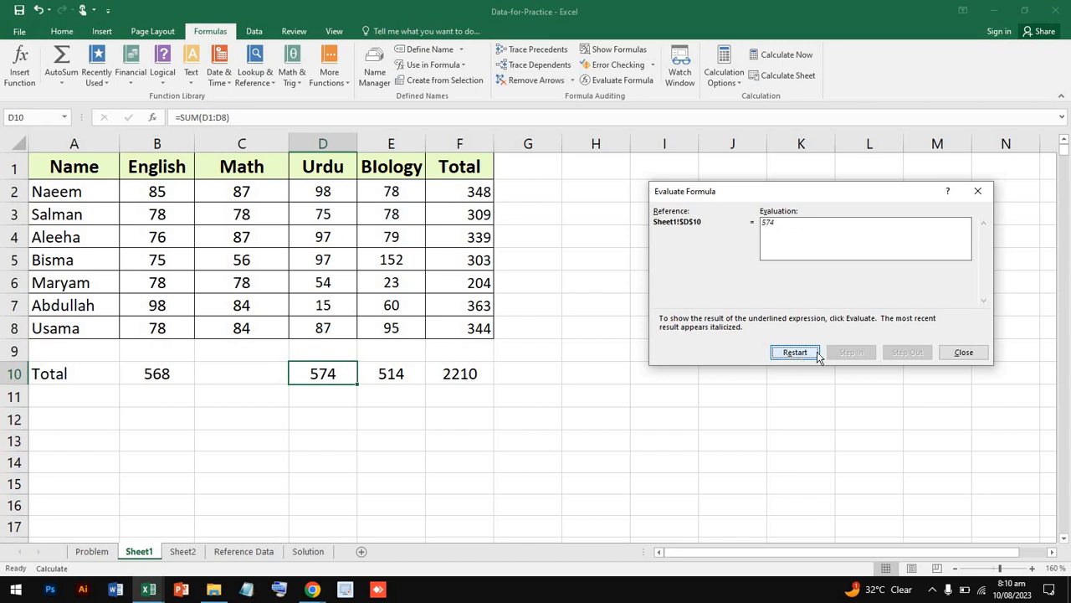
pyautogui.click(964, 353)
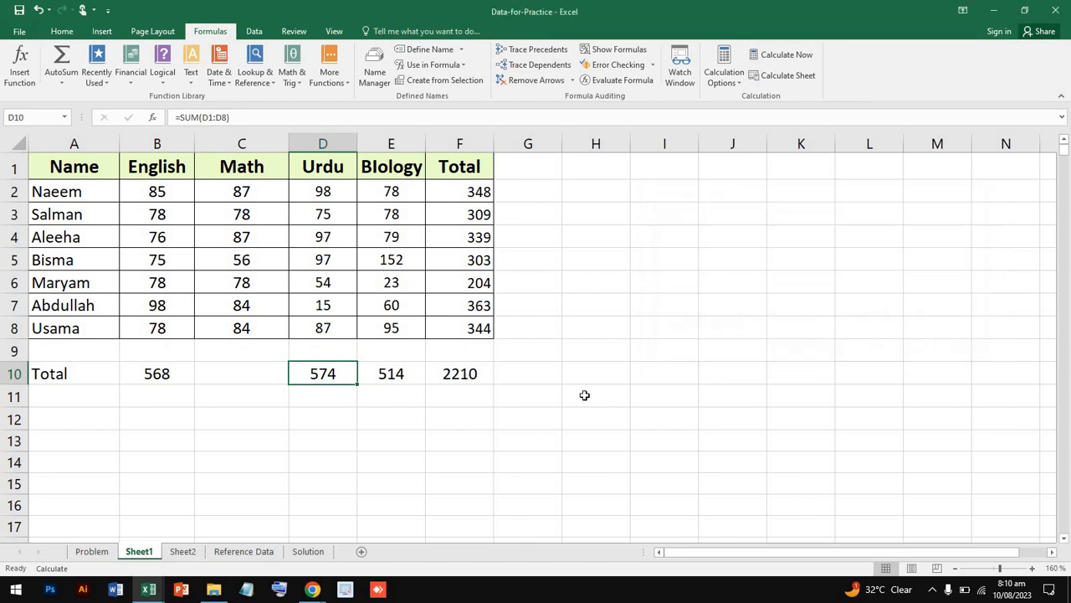
# Step: Evaluate the grand total's SUM formula in F10 and close the evaluation
pyautogui.click(474, 378)
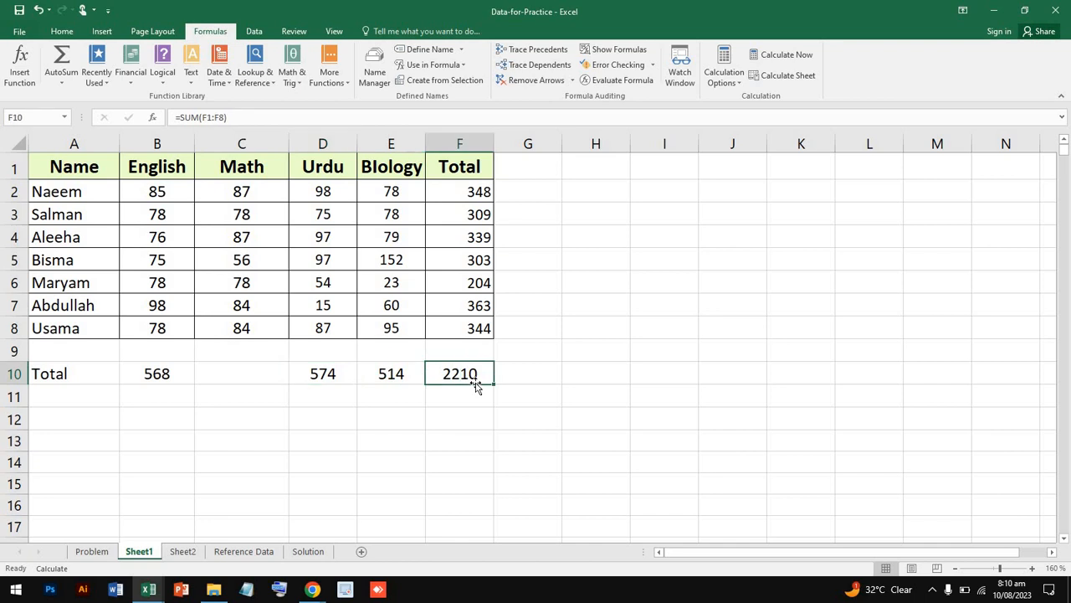
pyautogui.click(619, 80)
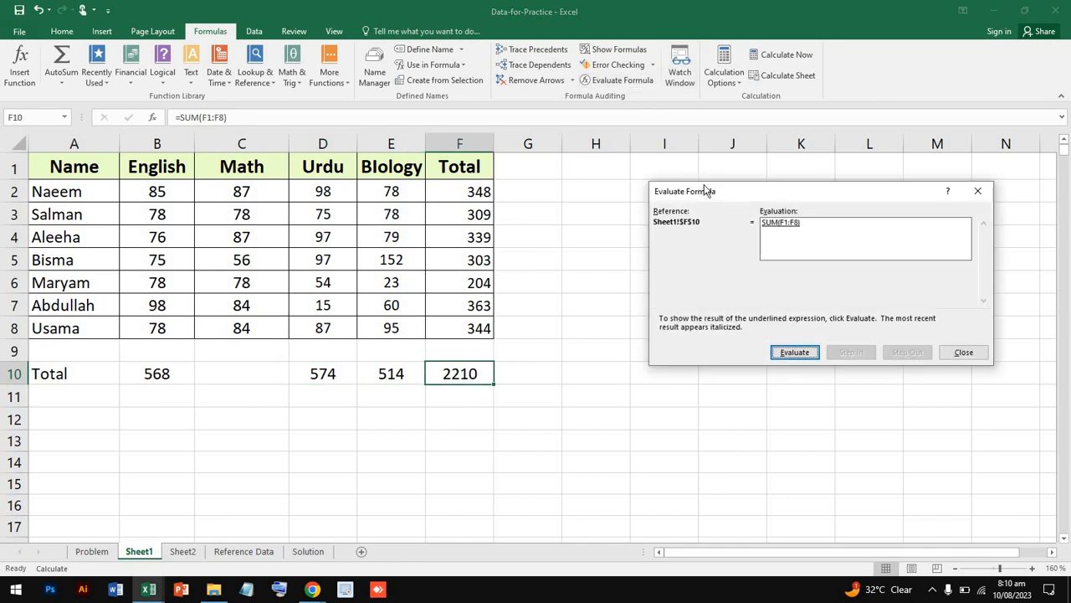
pyautogui.click(793, 354)
pyautogui.click(964, 352)
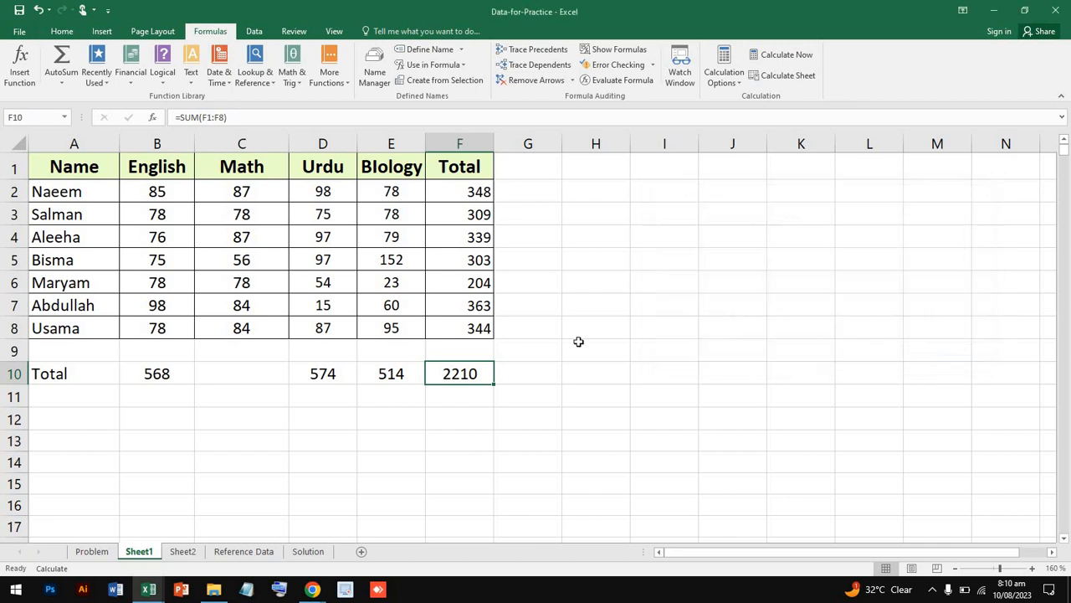
# Step: Overwrite the row-total formula in F6 with the constant 100
pyautogui.doubleClick(483, 285)
pyautogui.moveTo(502, 288); pyautogui.dragTo(347, 287)
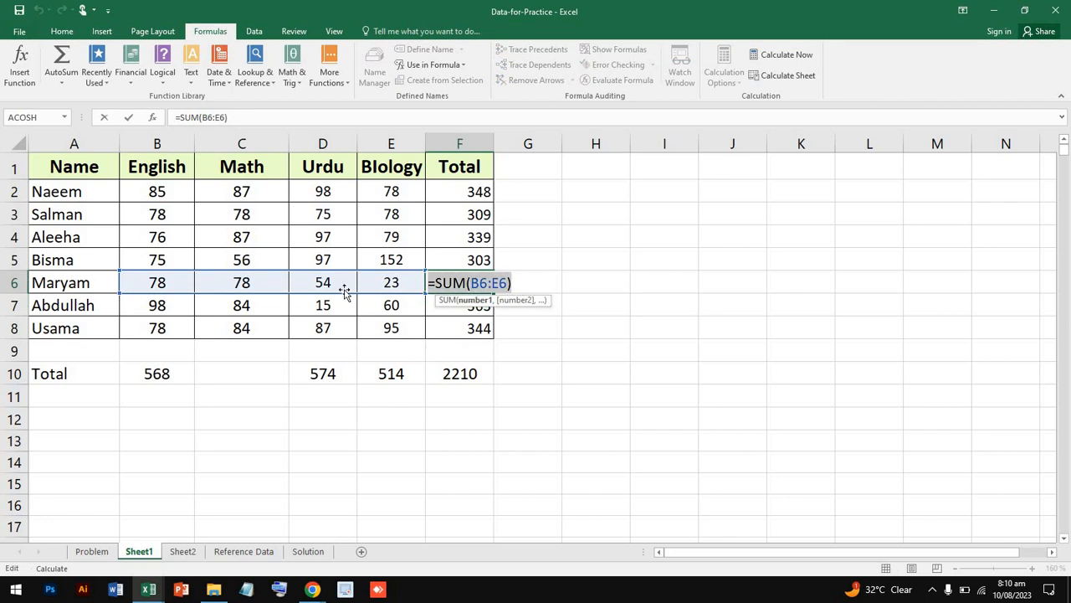
pyautogui.write('00')
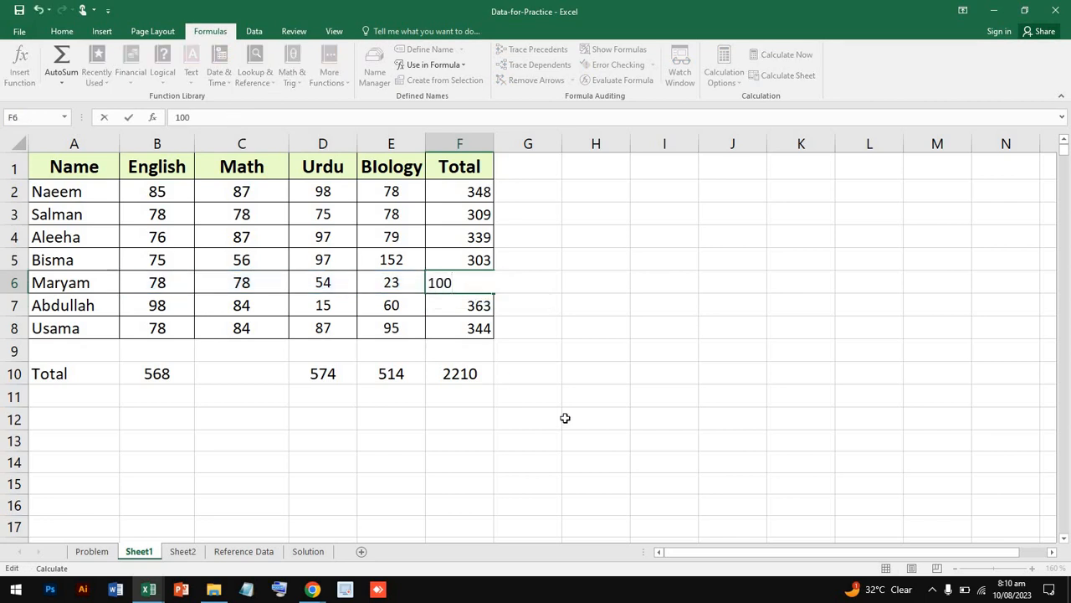
pyautogui.click(543, 315)
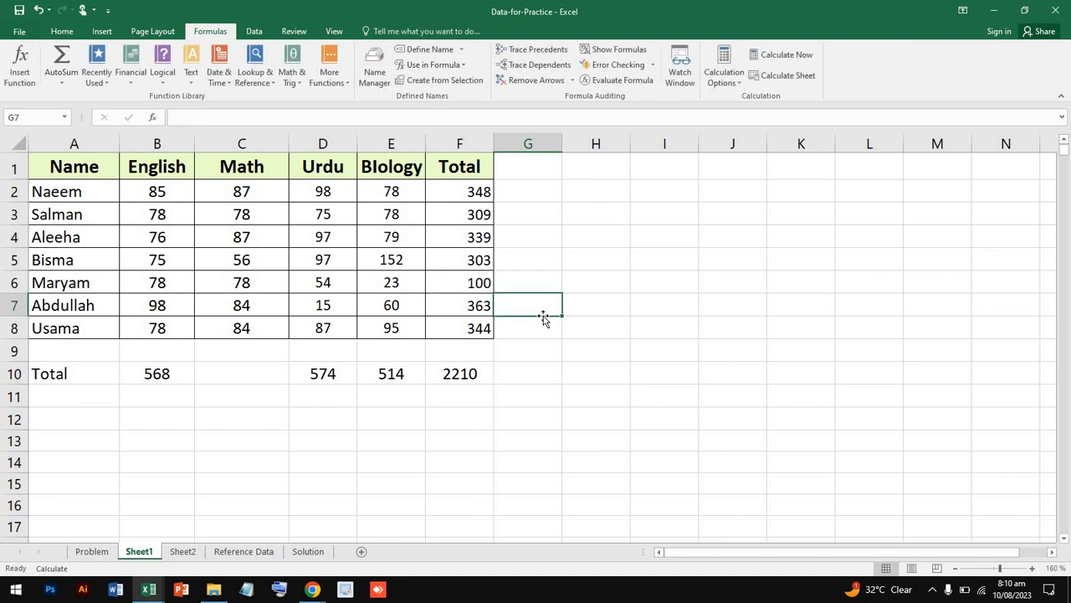
# Step: Evaluate the grand total formula in F10 again with the constant in F6, restart the evaluation and close it
pyautogui.click(627, 80)
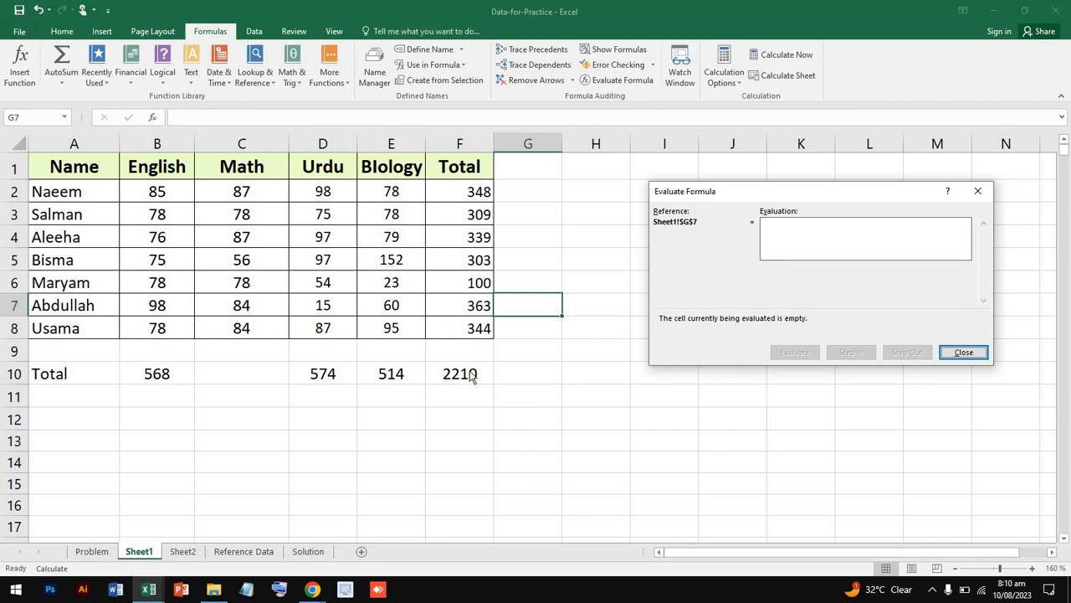
pyautogui.click(964, 352)
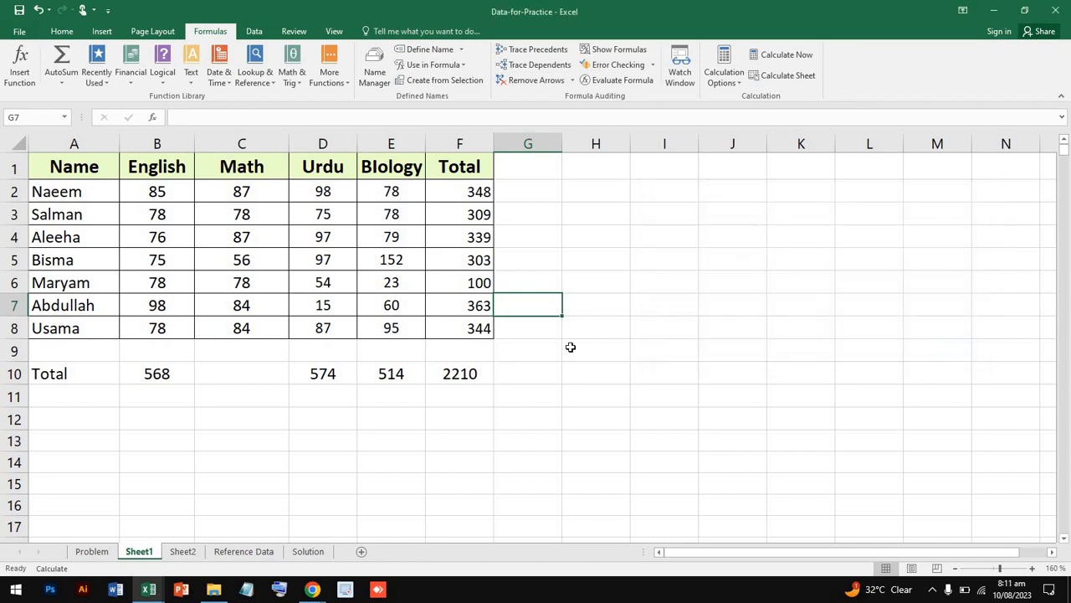
pyautogui.click(487, 373)
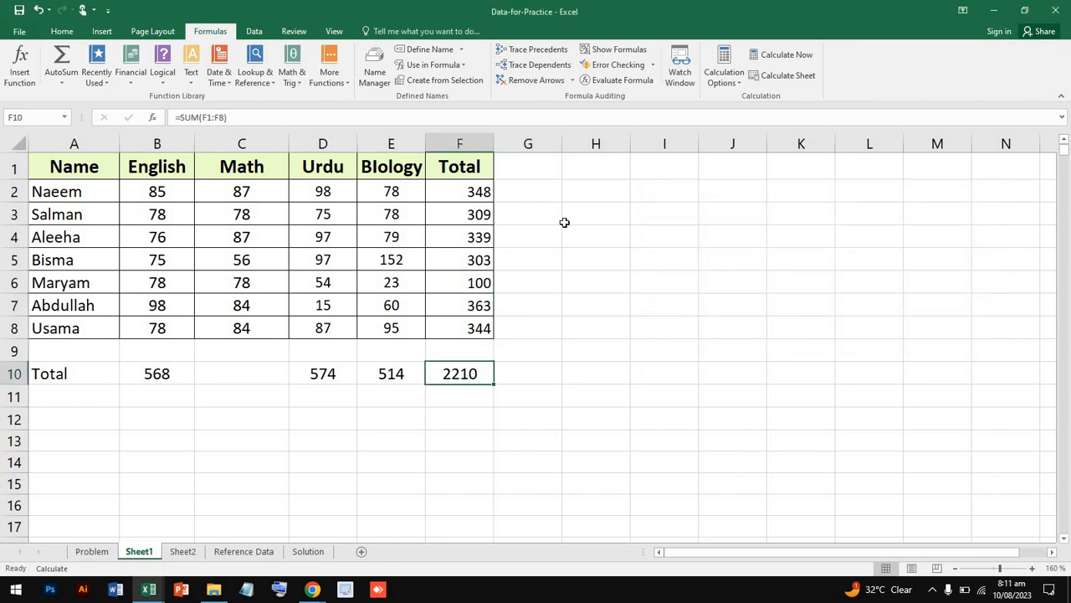
pyautogui.click(641, 79)
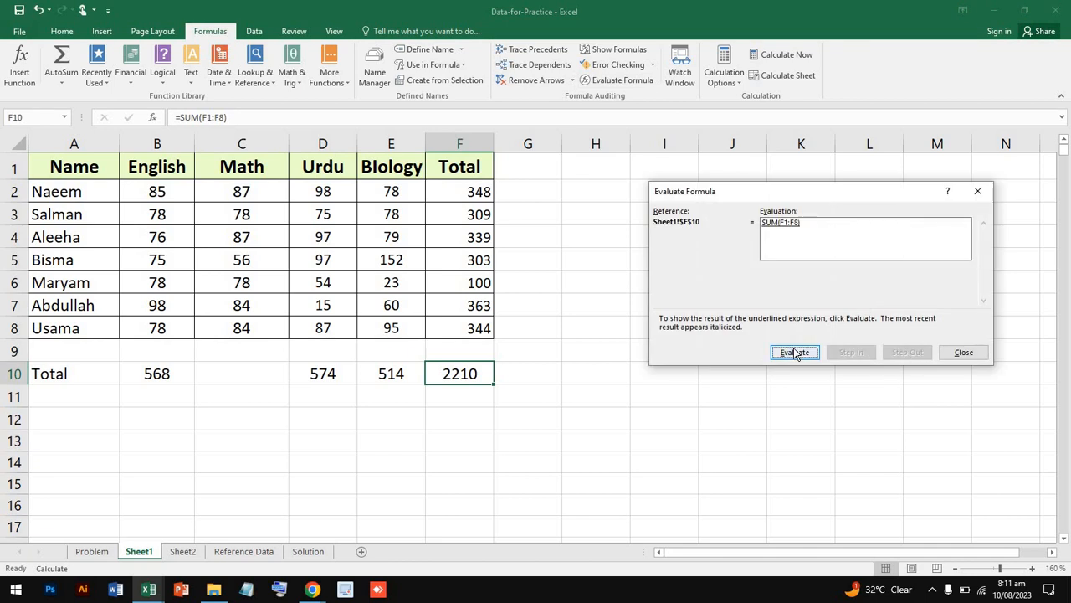
pyautogui.click(810, 353)
pyautogui.click(793, 355)
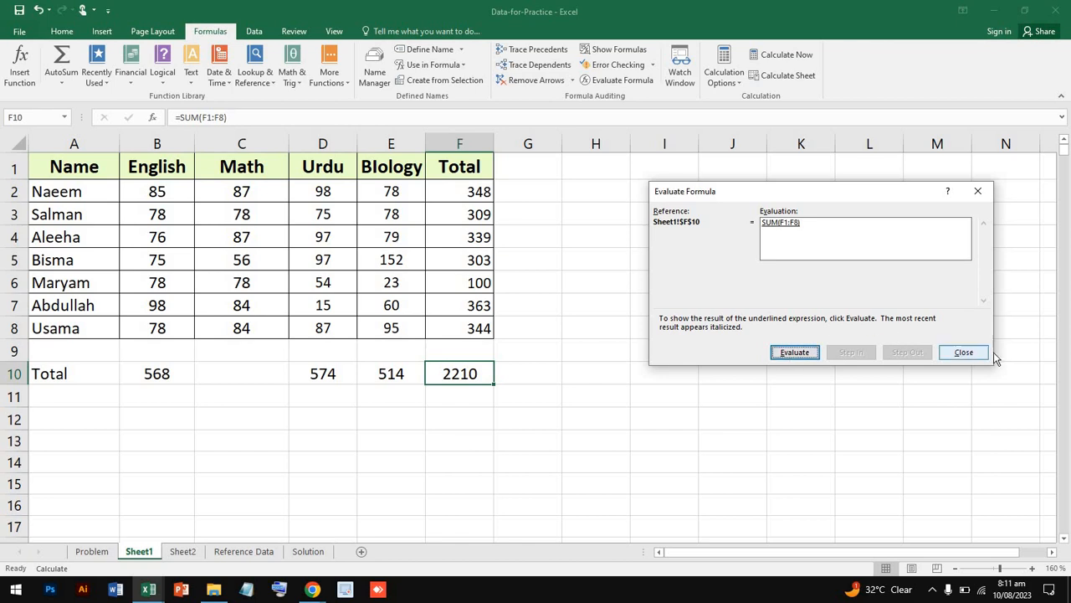
pyautogui.click(962, 355)
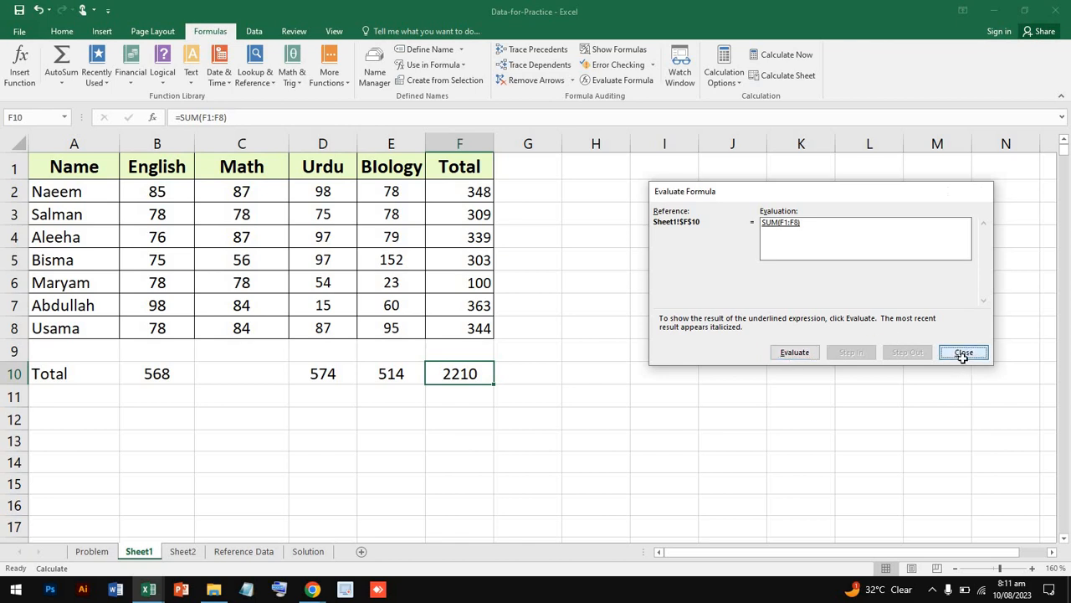
# Step: Run Evaluate Formula on the constant in F6 and close the evaluation
pyautogui.click(475, 282)
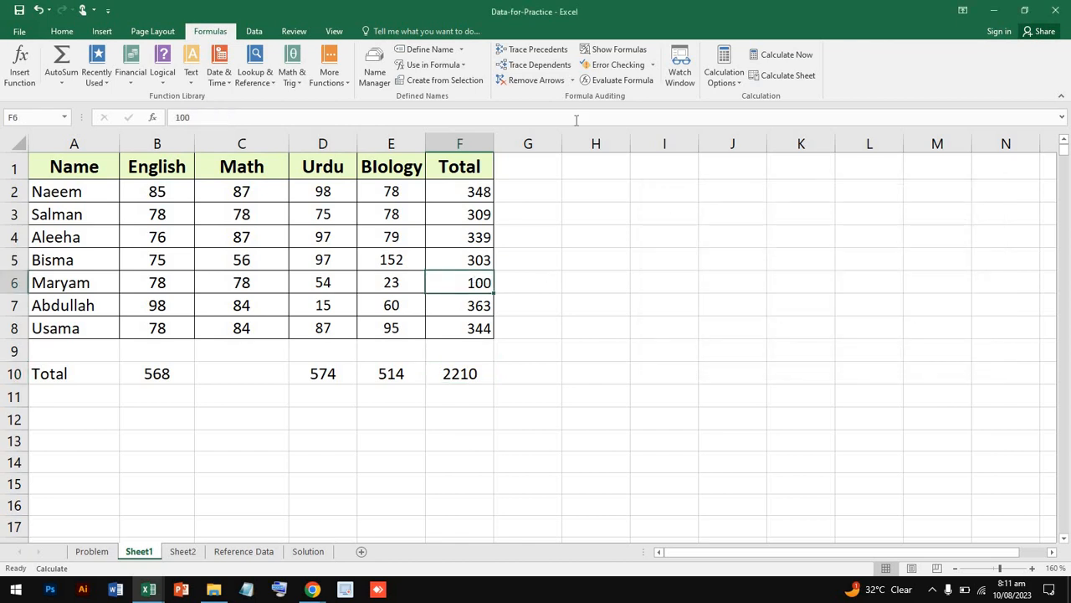
pyautogui.click(644, 84)
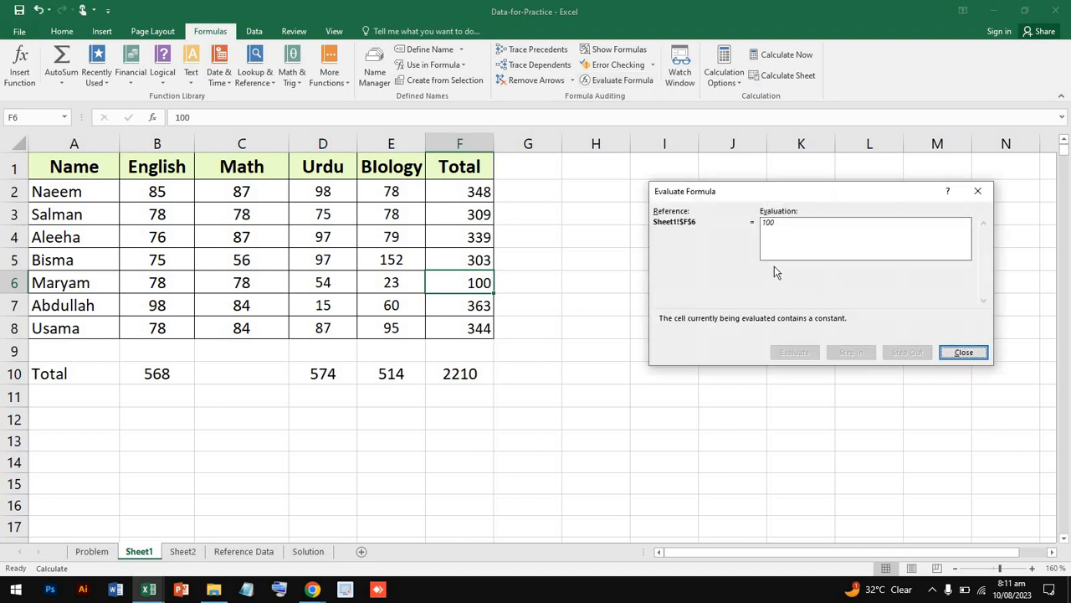
pyautogui.click(964, 352)
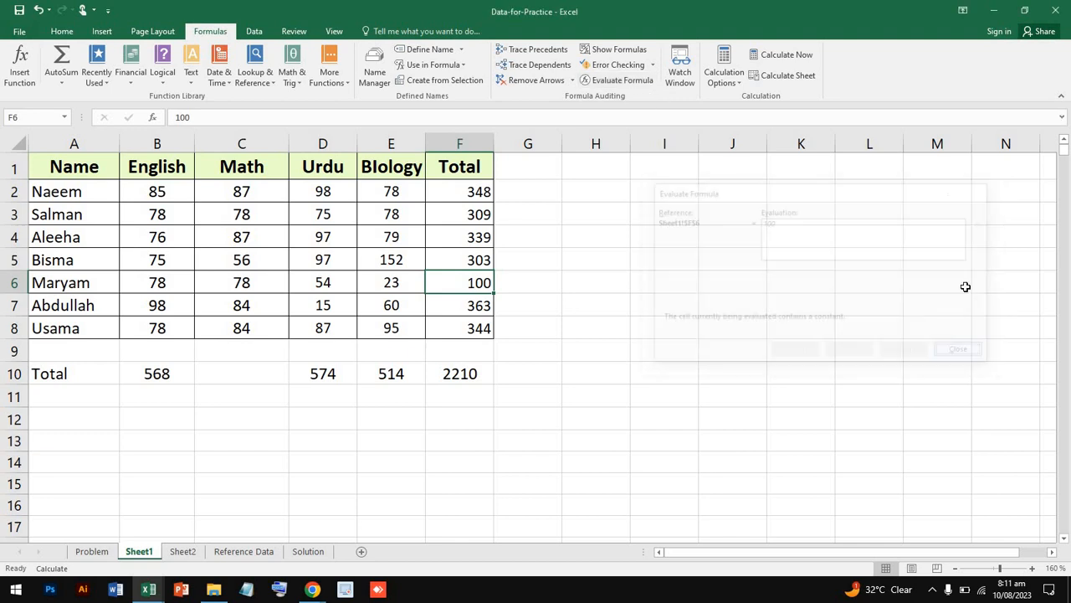
# Step: Set the workbook's calculation mode to Automatic and select the row total in F8
pyautogui.click(721, 75)
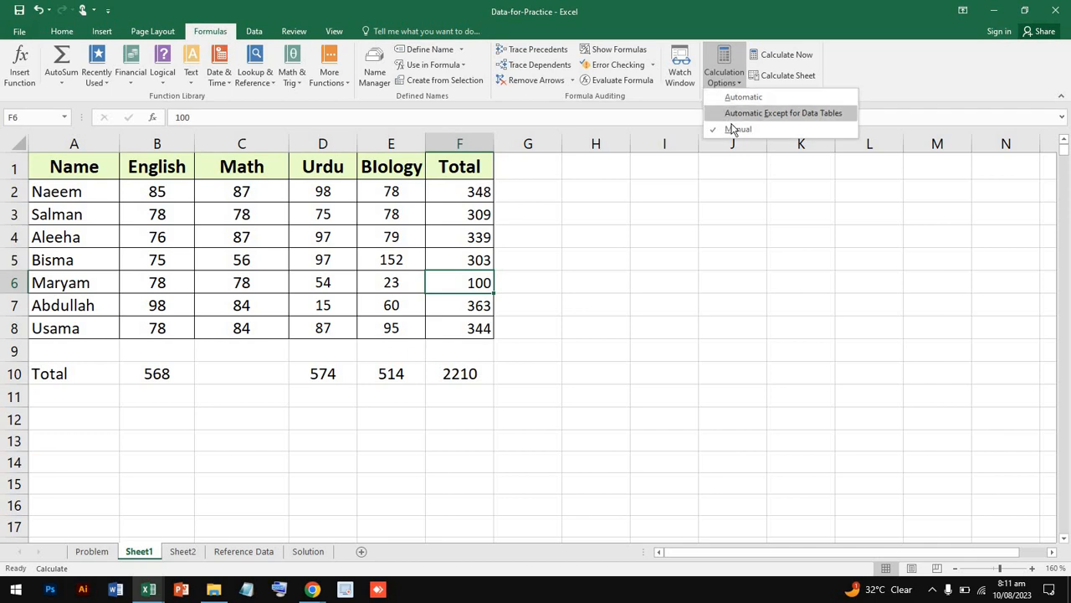
pyautogui.click(730, 96)
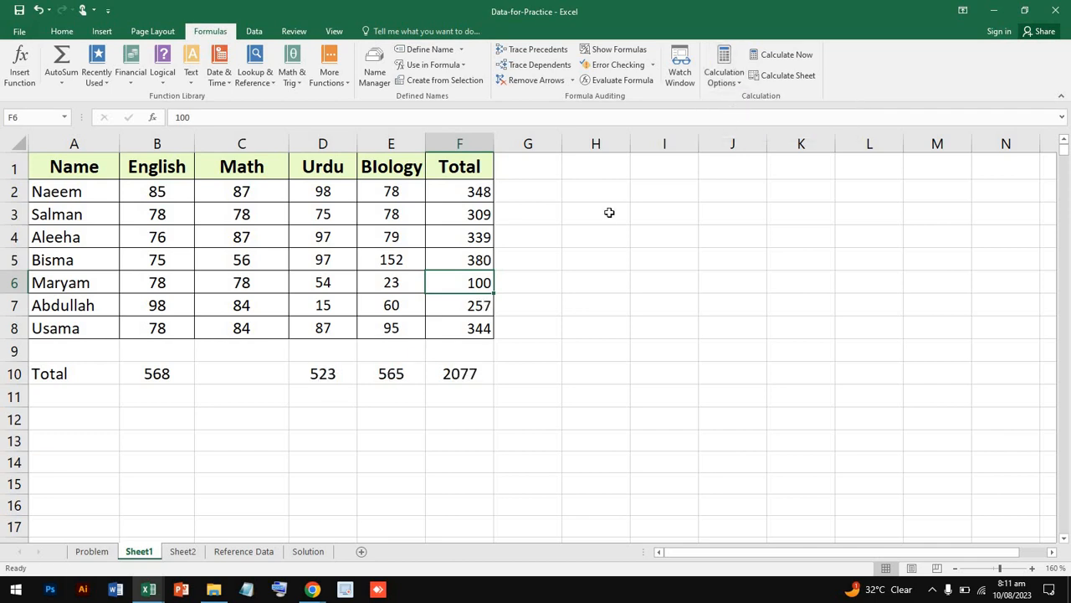
pyautogui.click(456, 325)
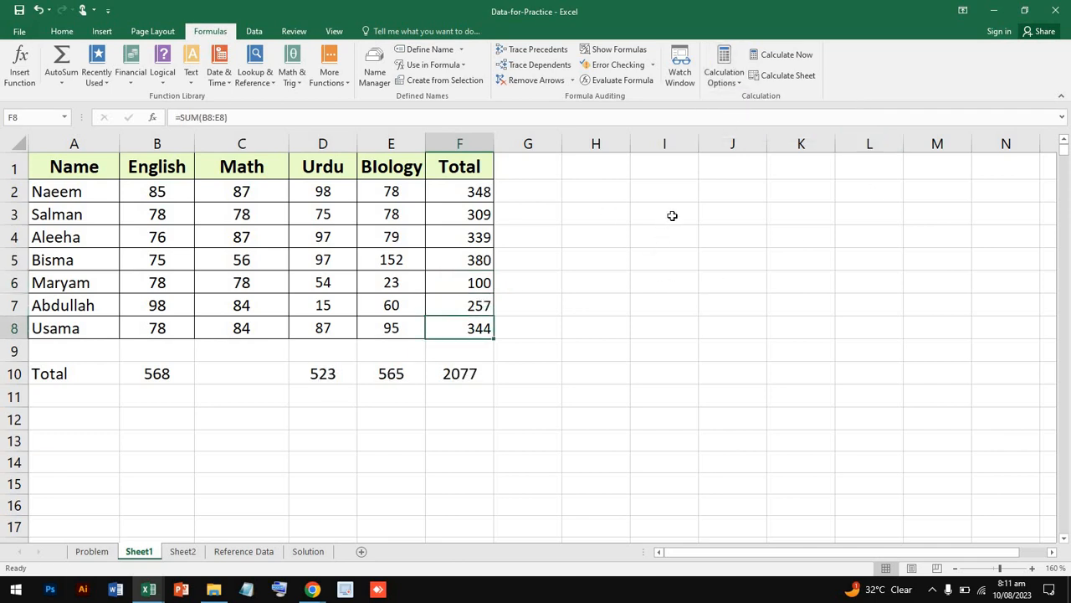
pyautogui.click(685, 63)
pyautogui.moveTo(640, 215); pyautogui.dragTo(760, 175)
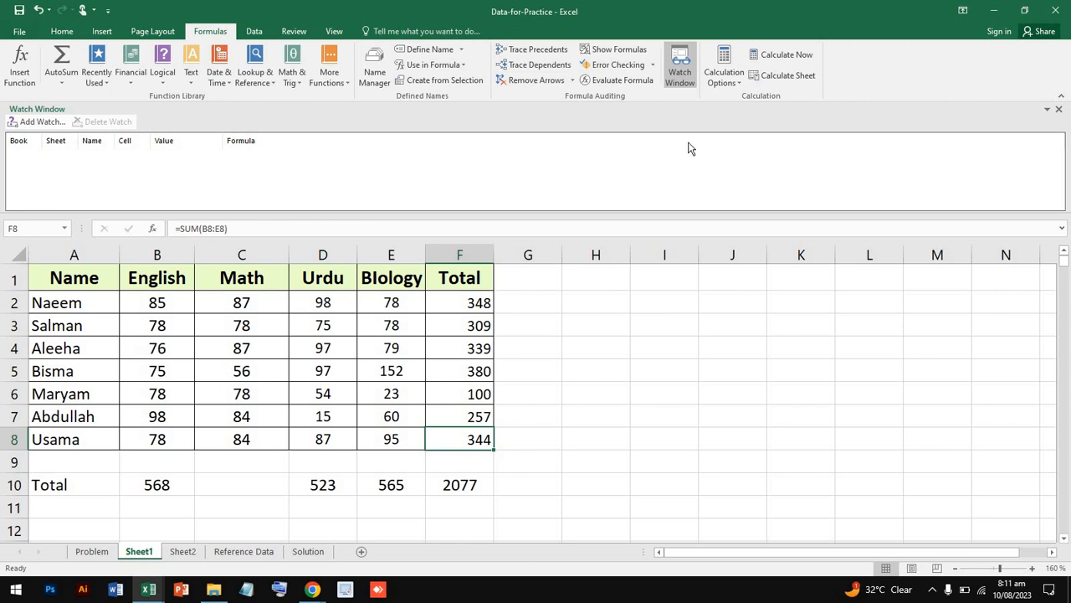
pyautogui.click(1060, 112)
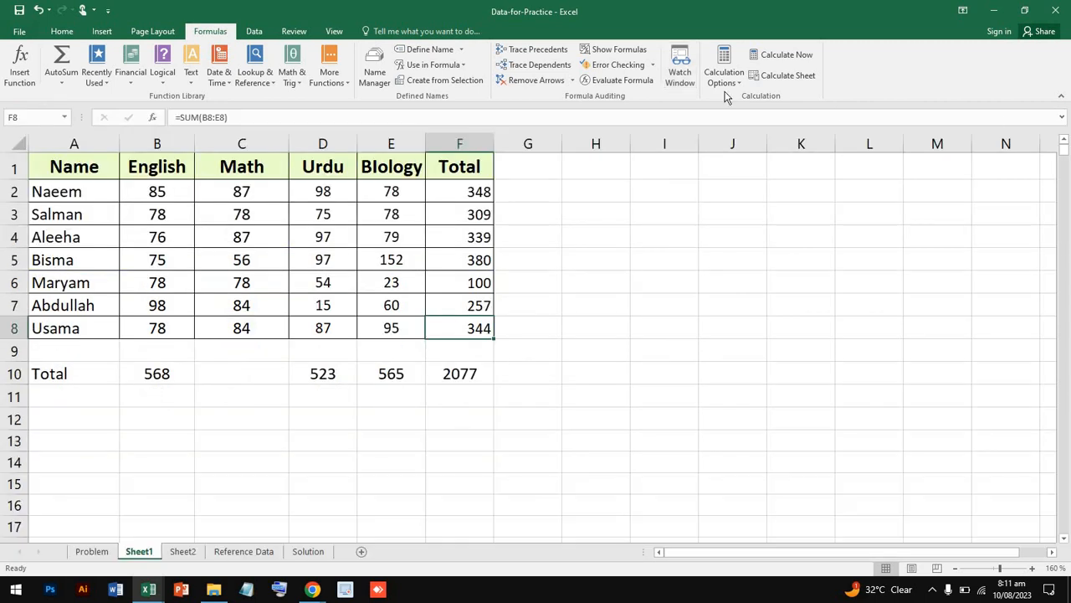
# Step: Open the Watch Window and undock it so it floats over the empty cells beside the marks table
pyautogui.click(677, 55)
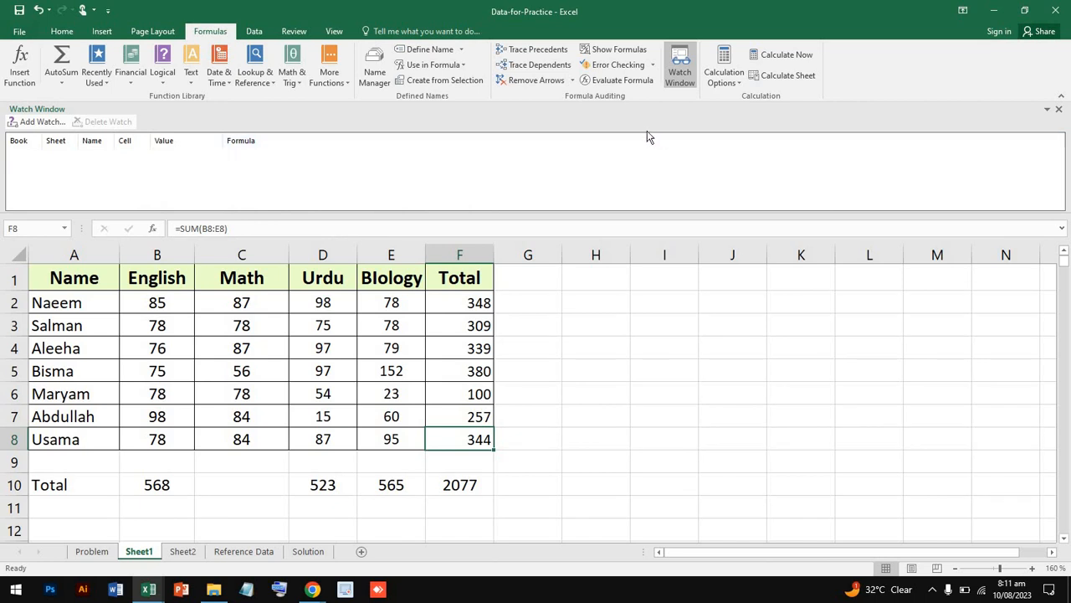
pyautogui.click(51, 124)
pyautogui.click(1047, 109)
pyautogui.click(1012, 257)
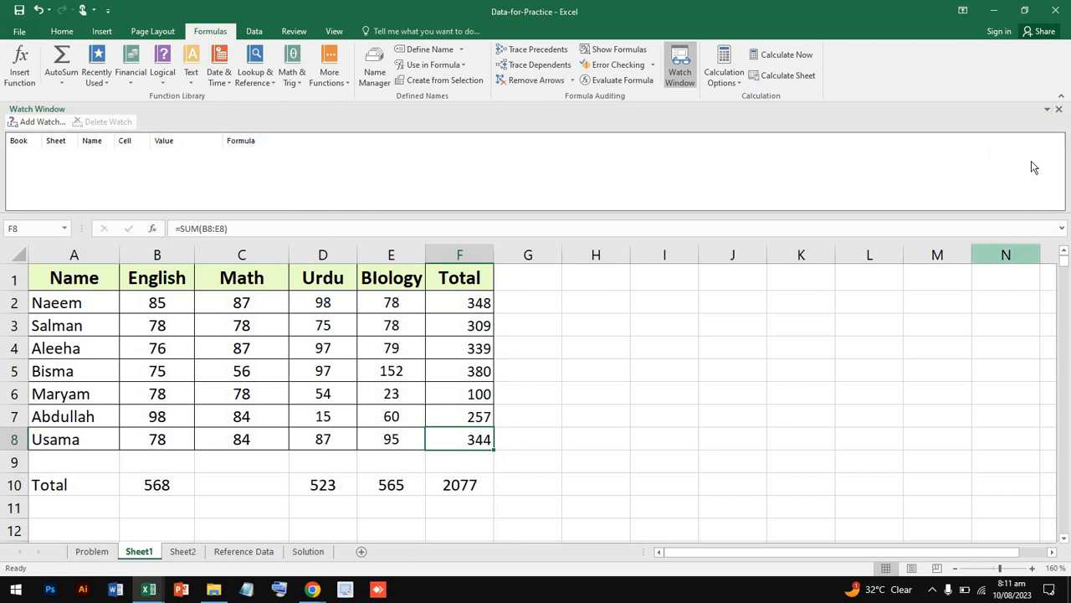
pyautogui.click(1047, 109)
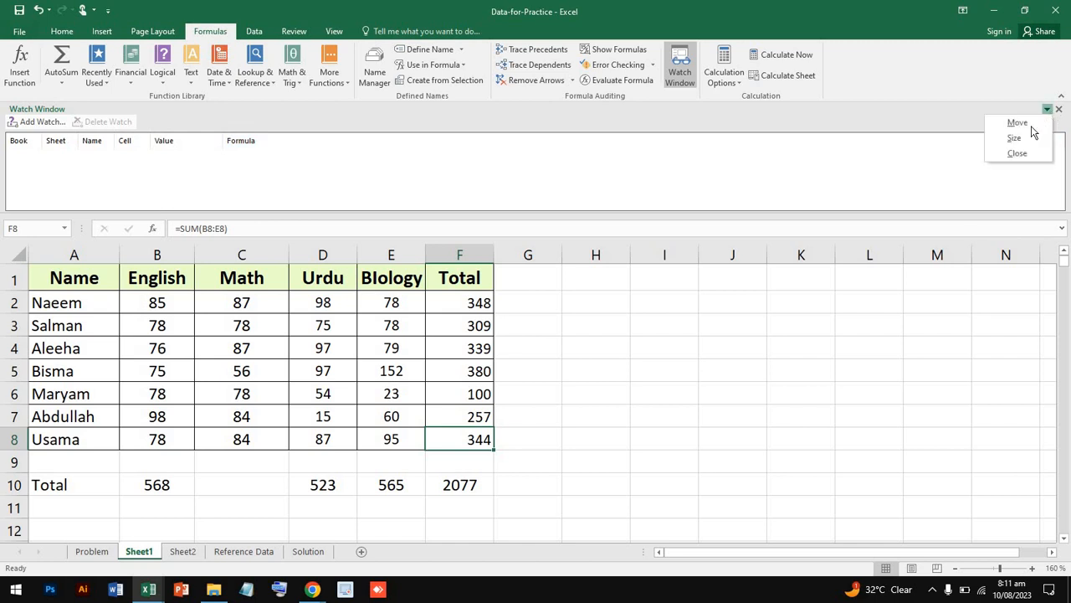
pyautogui.click(1018, 123)
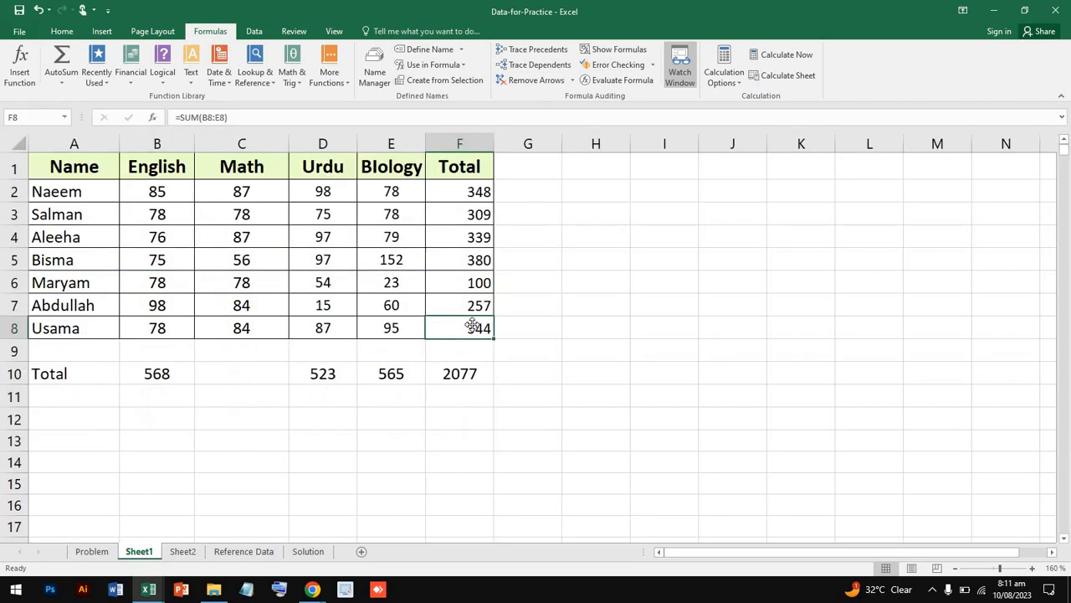
pyautogui.click(748, 273)
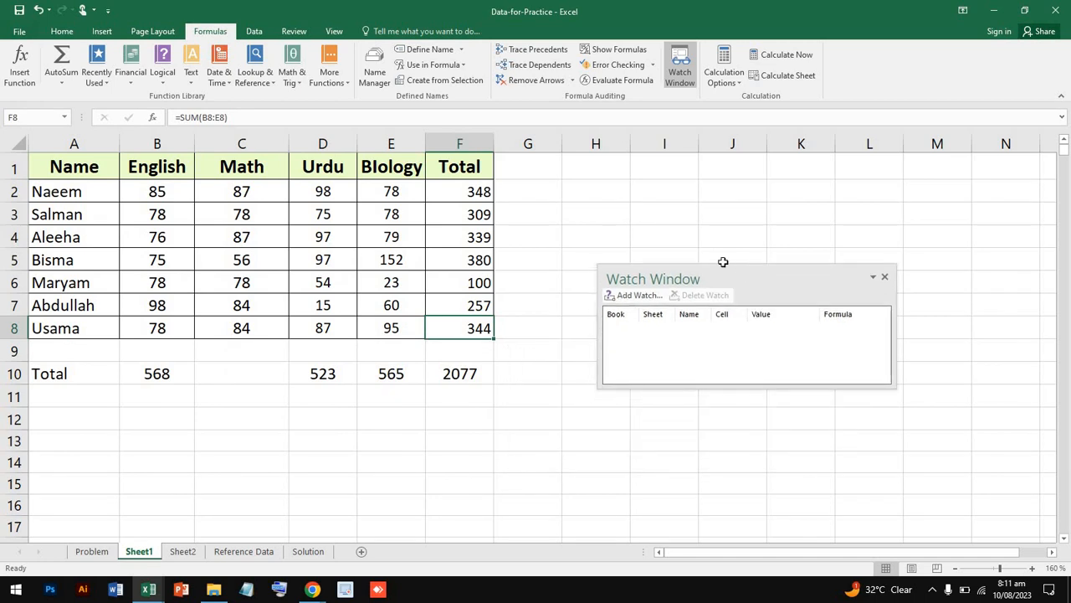
pyautogui.click(718, 254)
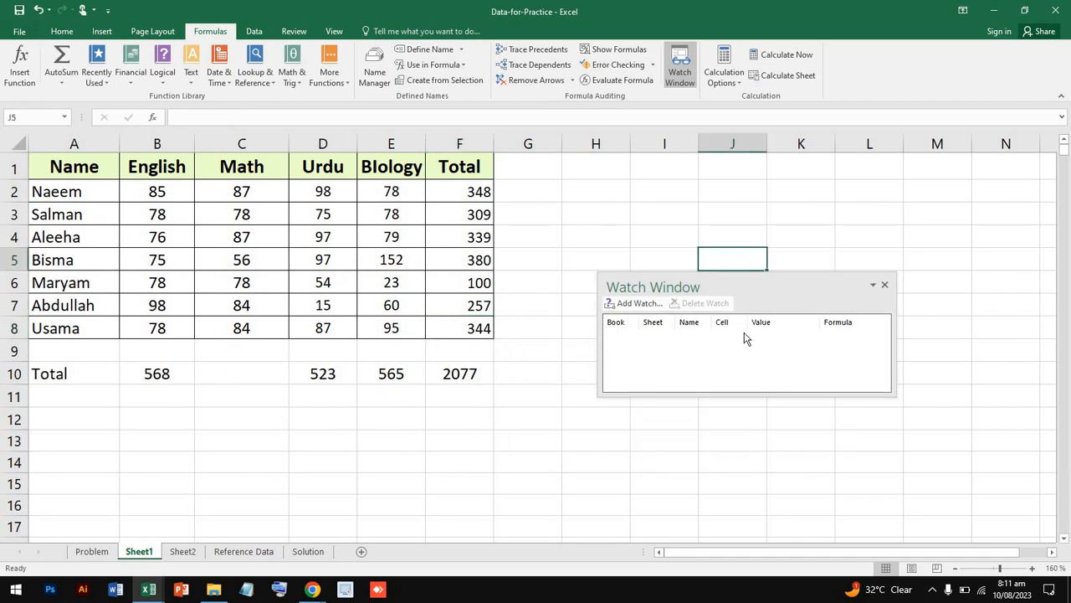
pyautogui.click(627, 253)
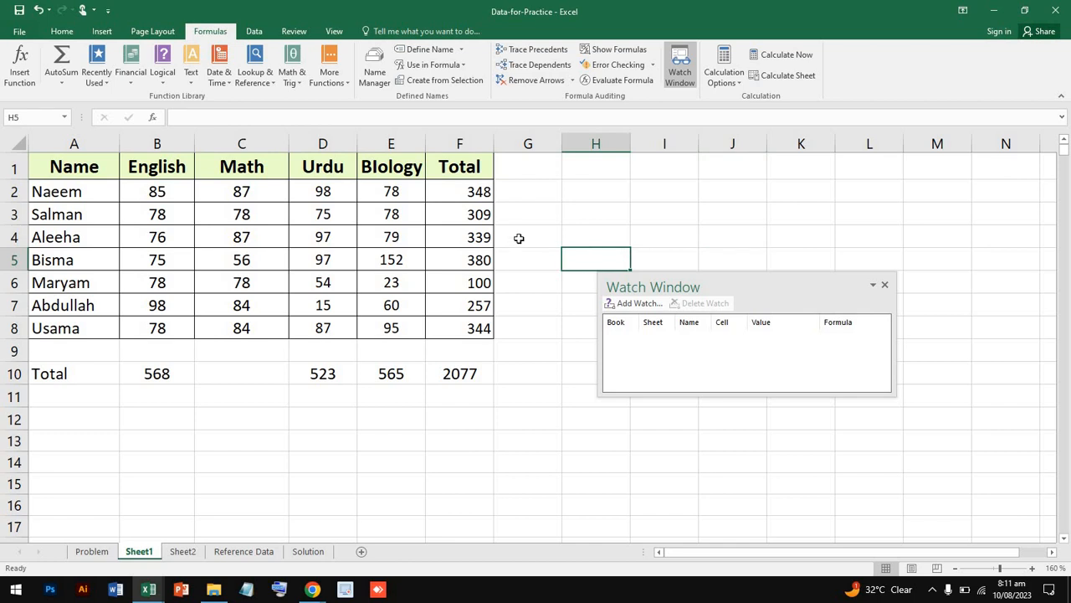
# Step: Inspect the SUM formula behind the Biology column total in E10 without changing it
pyautogui.click(366, 178)
pyautogui.press('Down')
pyautogui.press('Down')
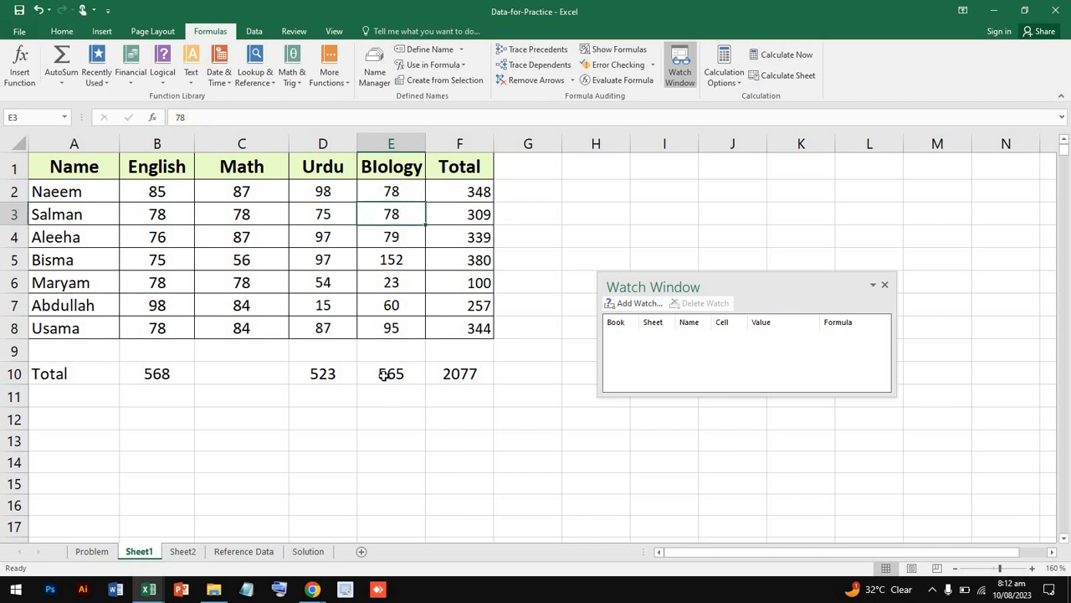
pyautogui.doubleClick(384, 374)
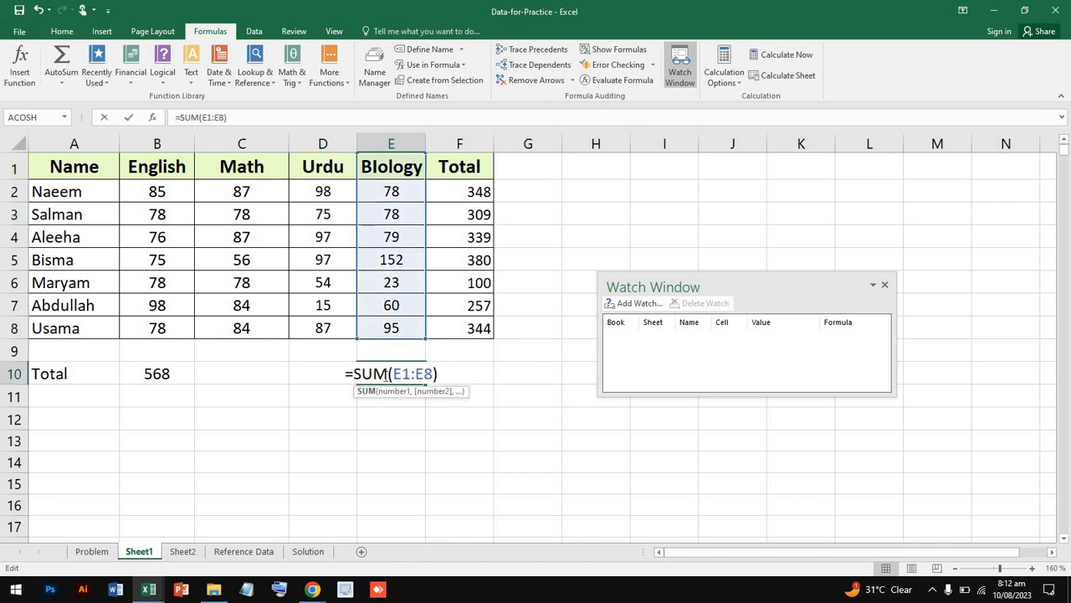
pyautogui.click(449, 481)
pyautogui.click(409, 371)
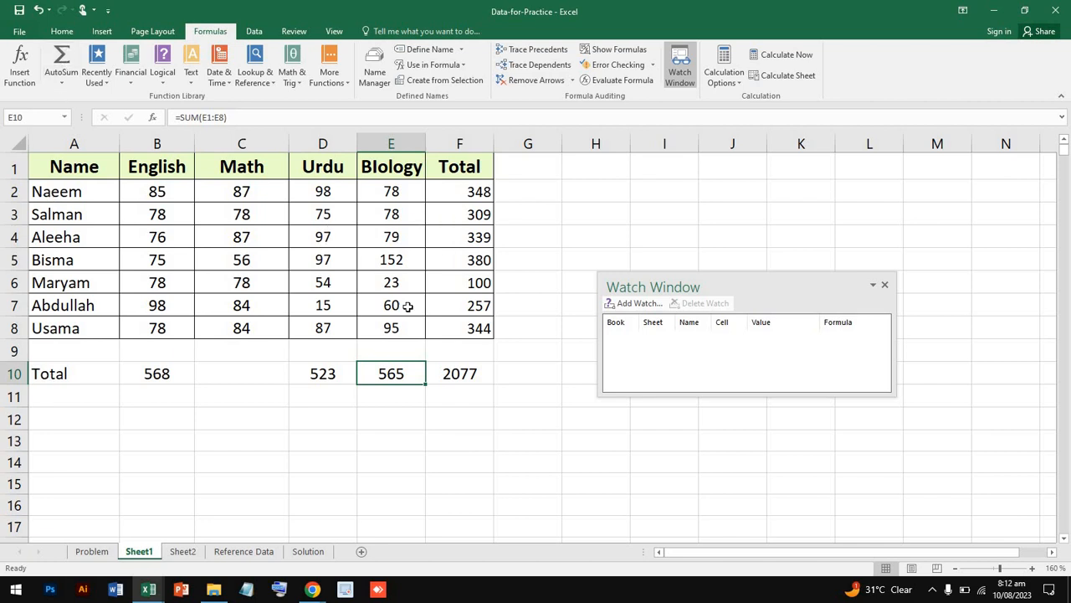
# Step: Set the Biology mark in E5 to 85
pyautogui.doubleClick(392, 261)
pyautogui.moveTo(398, 261); pyautogui.dragTo(405, 261)
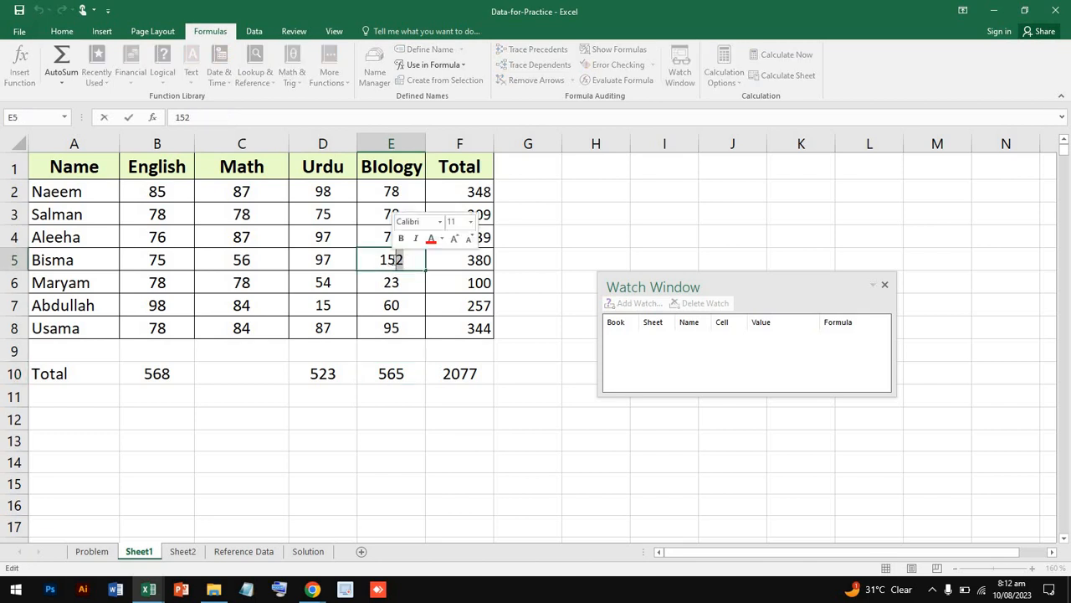
pyautogui.write('5')
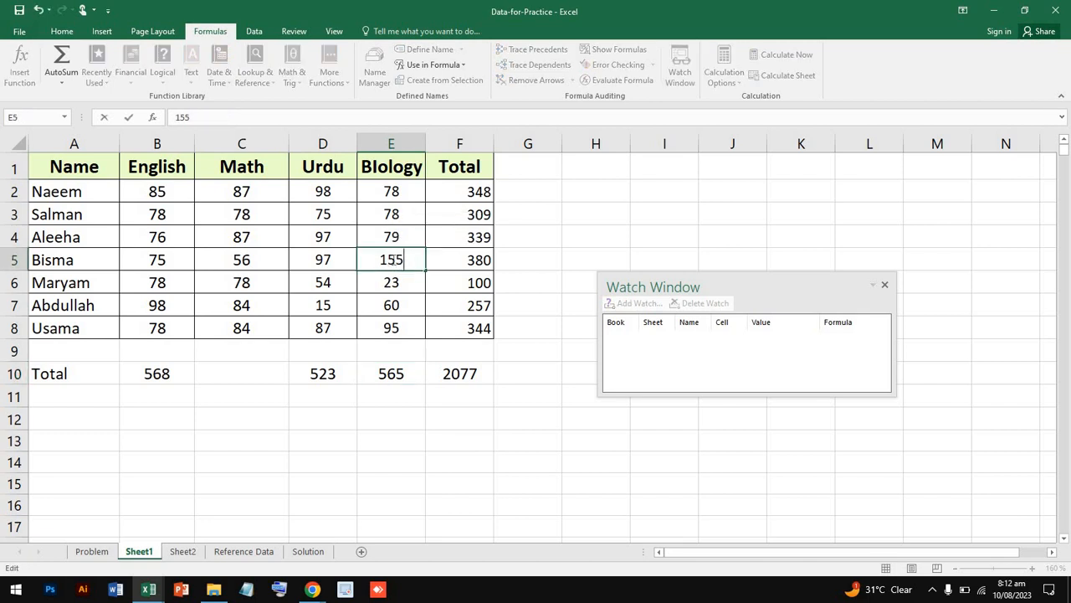
pyautogui.press('BackSpace')
pyautogui.press('BackSpace')
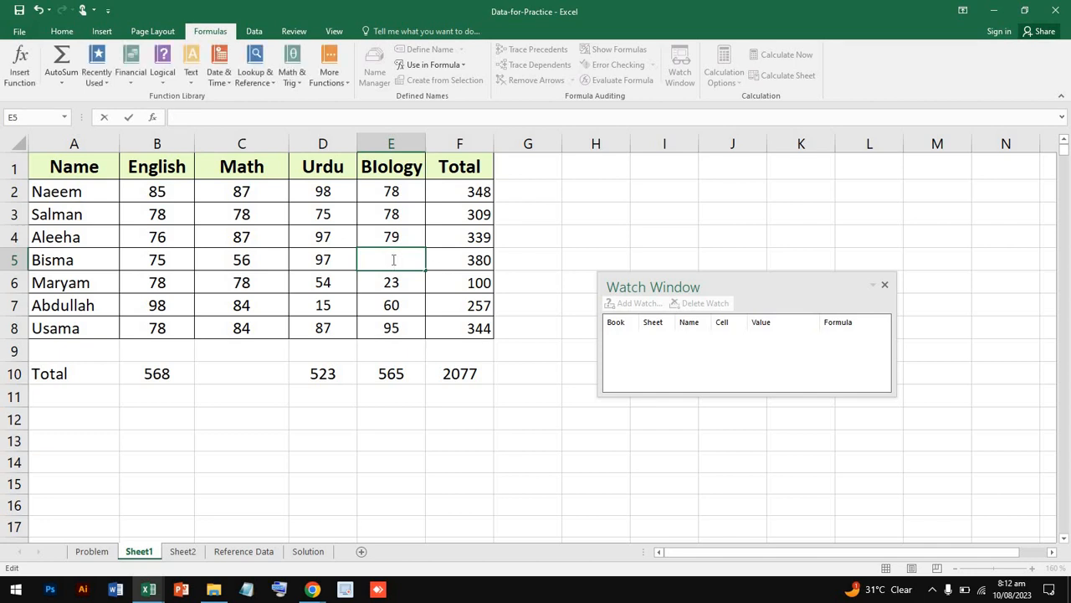
pyautogui.press('BackSpace')
pyautogui.write('85')
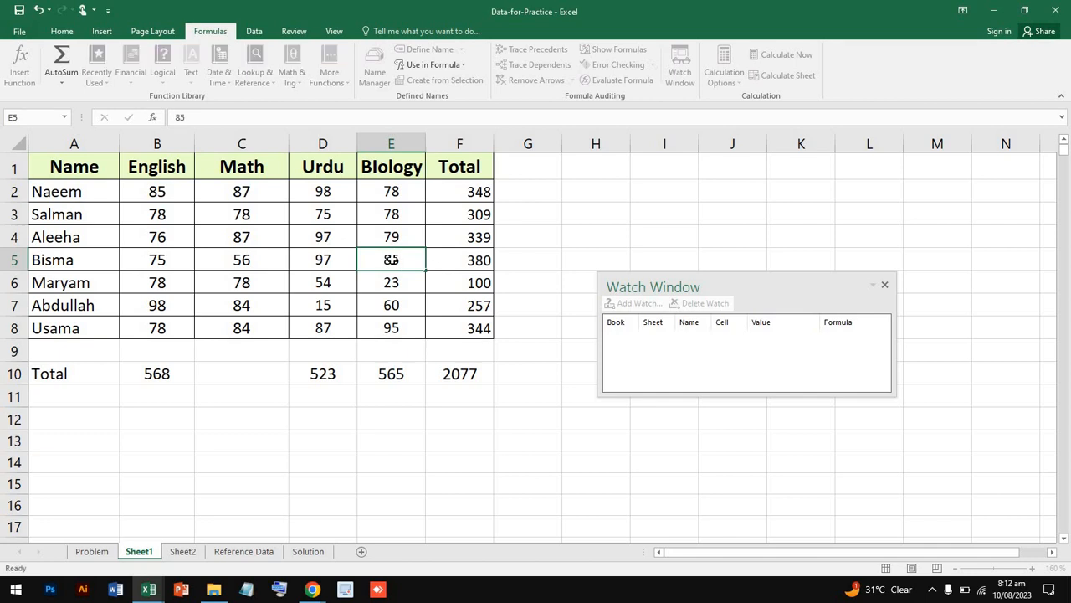
pyautogui.press('Return')
# Step: Add a watch on the Biology total in E10 and dock the Watch Window above the formula bar
pyautogui.click(403, 382)
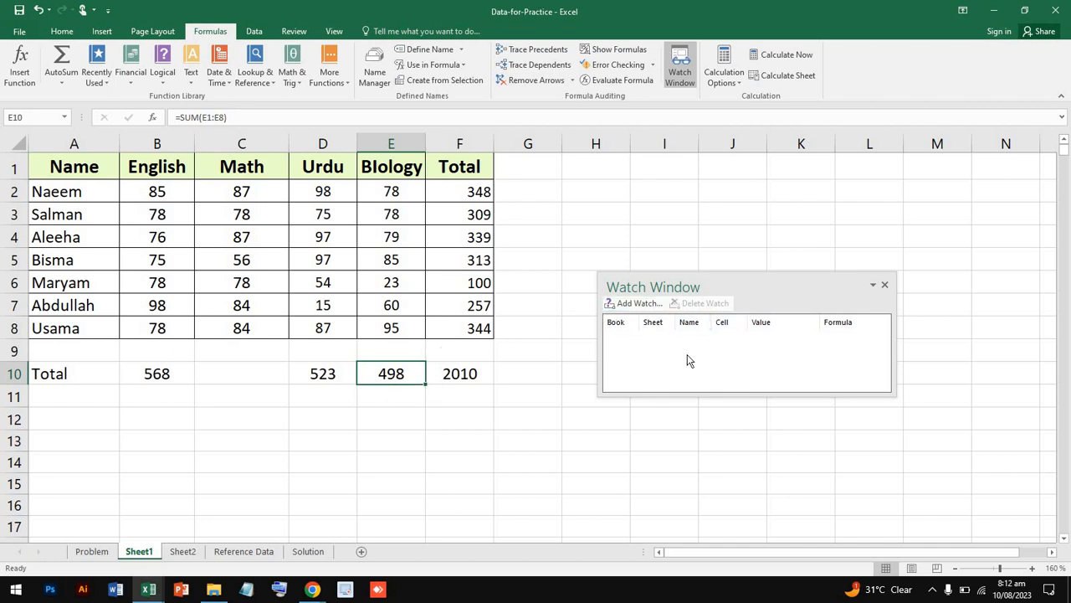
pyautogui.click(634, 303)
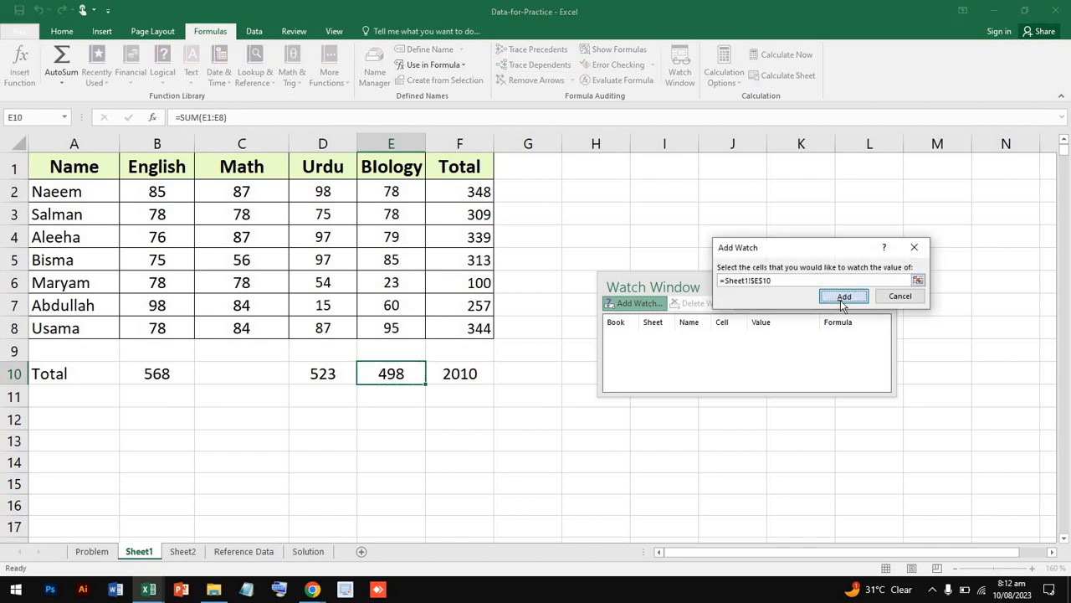
pyautogui.click(843, 297)
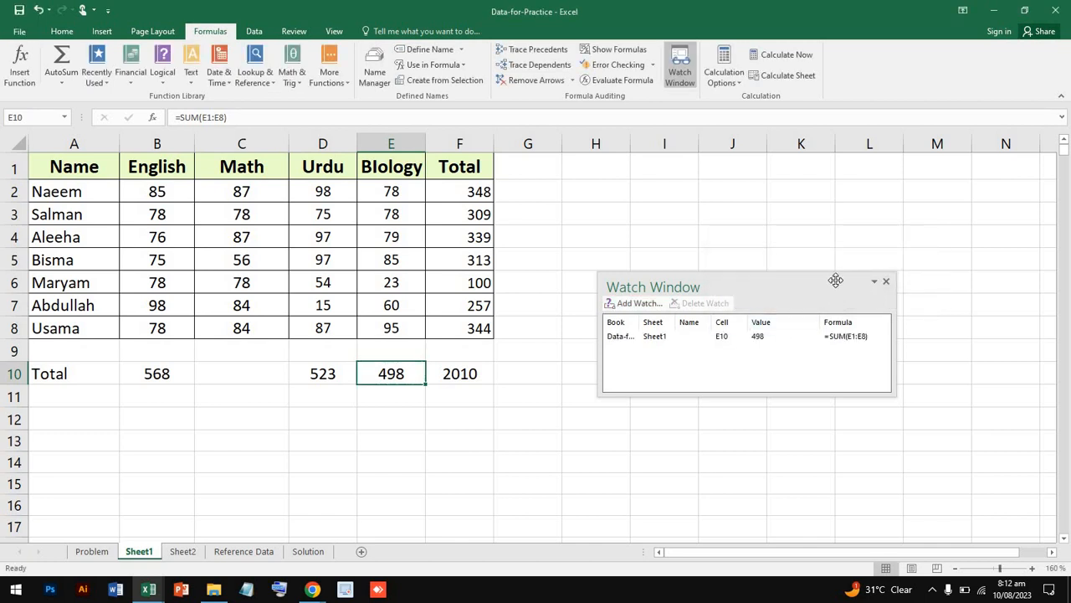
pyautogui.moveTo(835, 280); pyautogui.dragTo(827, 105)
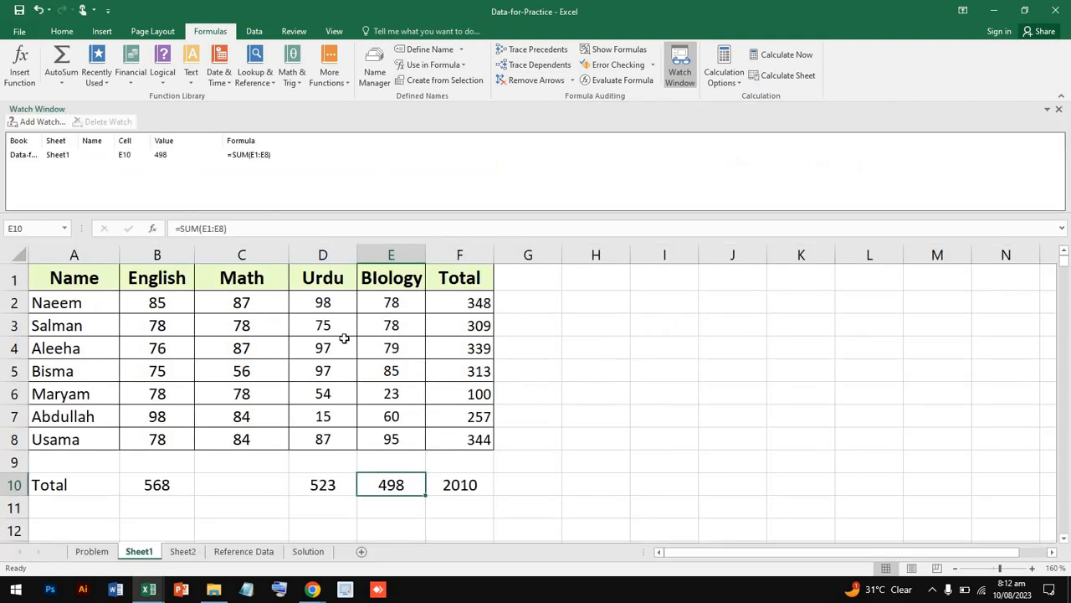
# Step: Change the Biology marks to 253 in E6 and 25 in E7
pyautogui.doubleClick(393, 390)
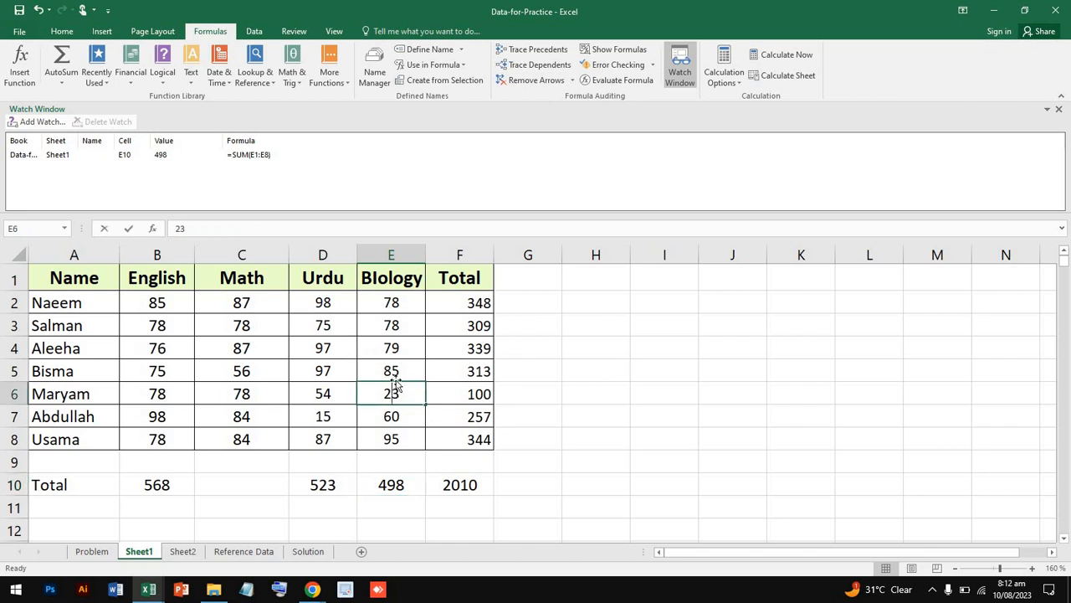
pyautogui.write('5')
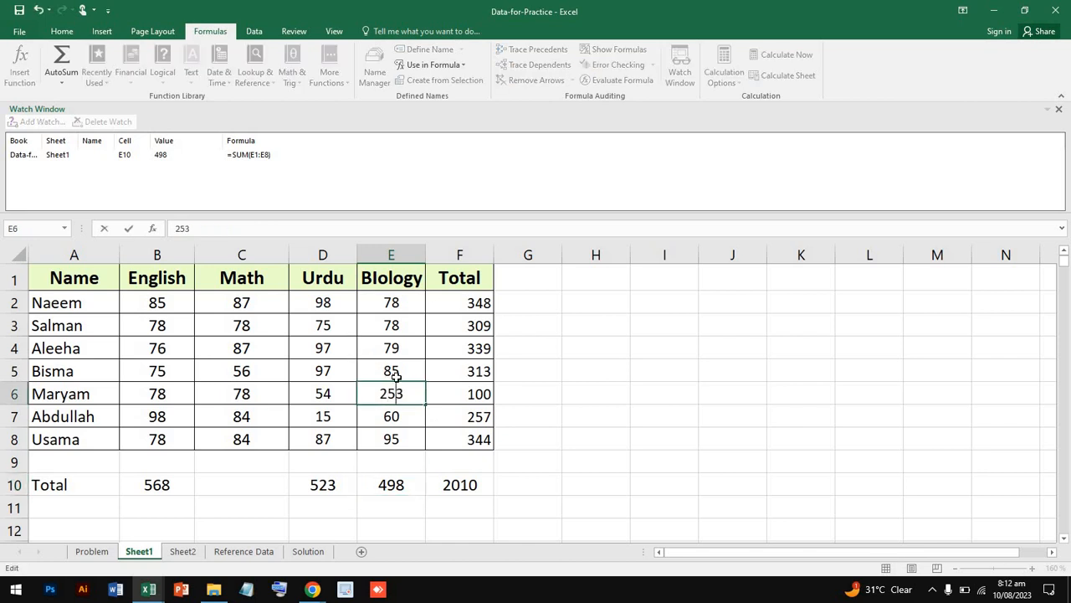
pyautogui.press('Return')
pyautogui.write('25')
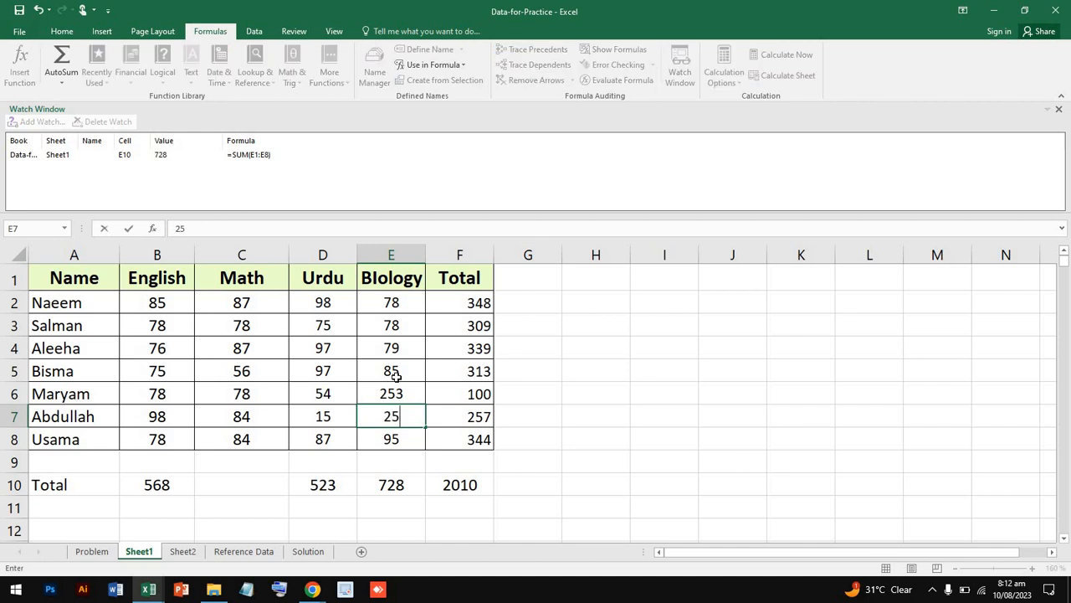
pyautogui.press('Return')
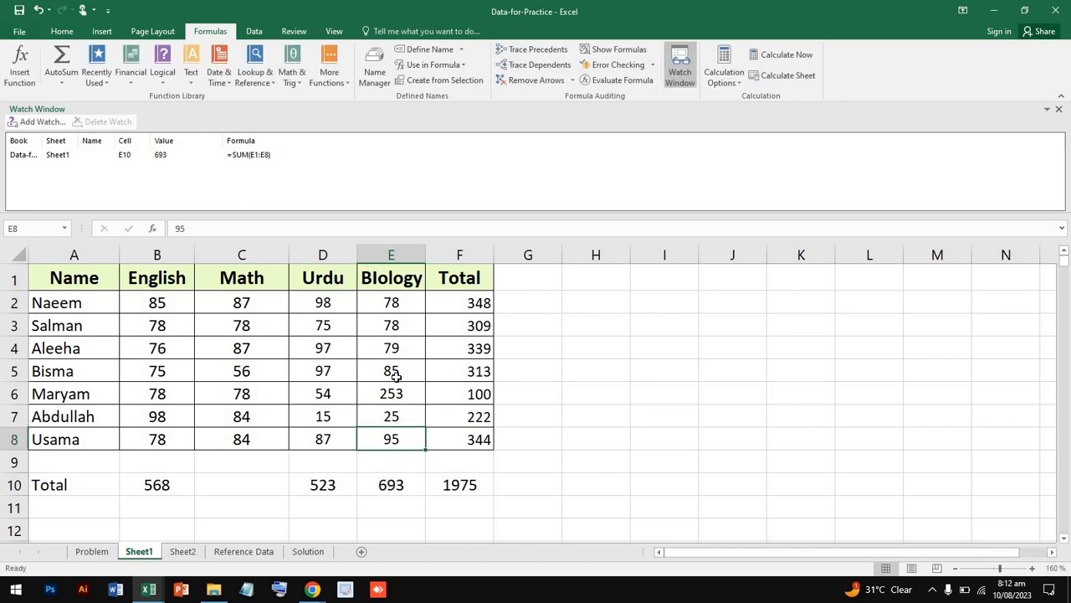
# Step: Enter 2 as the Biology mark in E8, and replace it with 54
pyautogui.write('2')
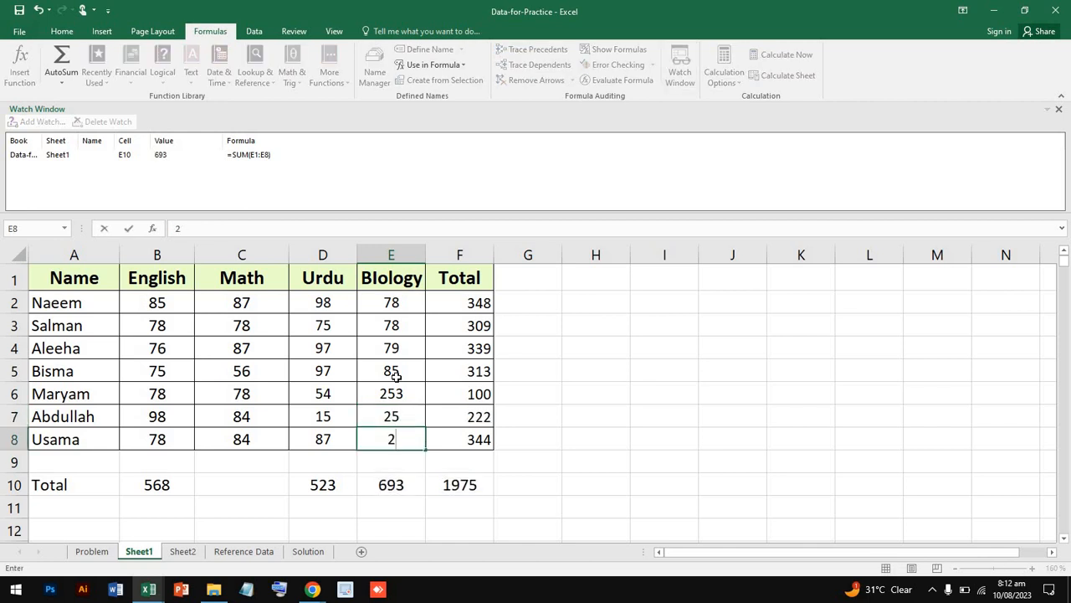
pyautogui.press('Return')
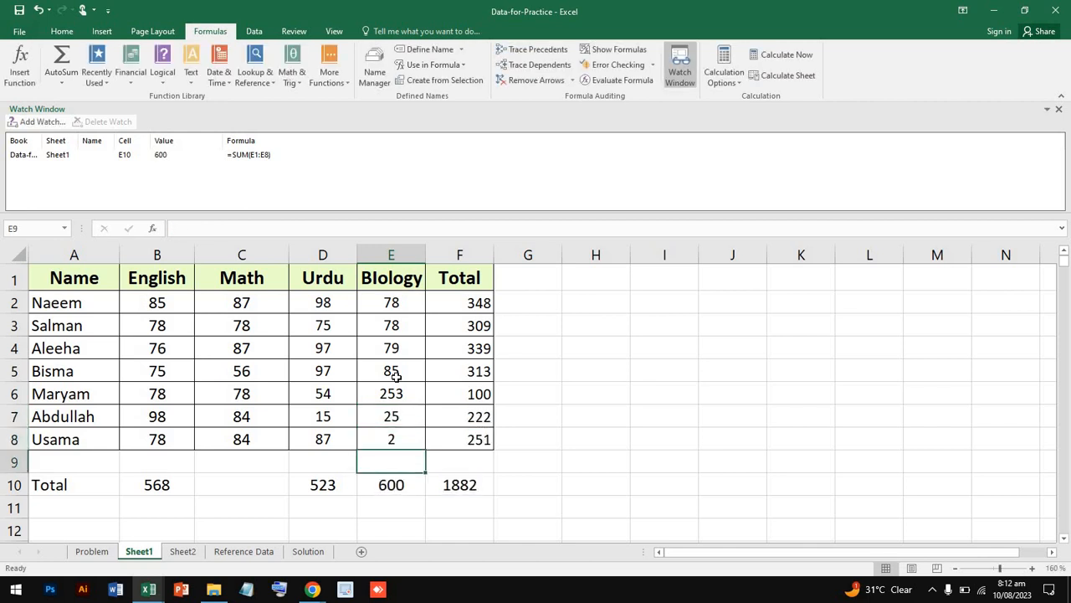
pyautogui.click(404, 441)
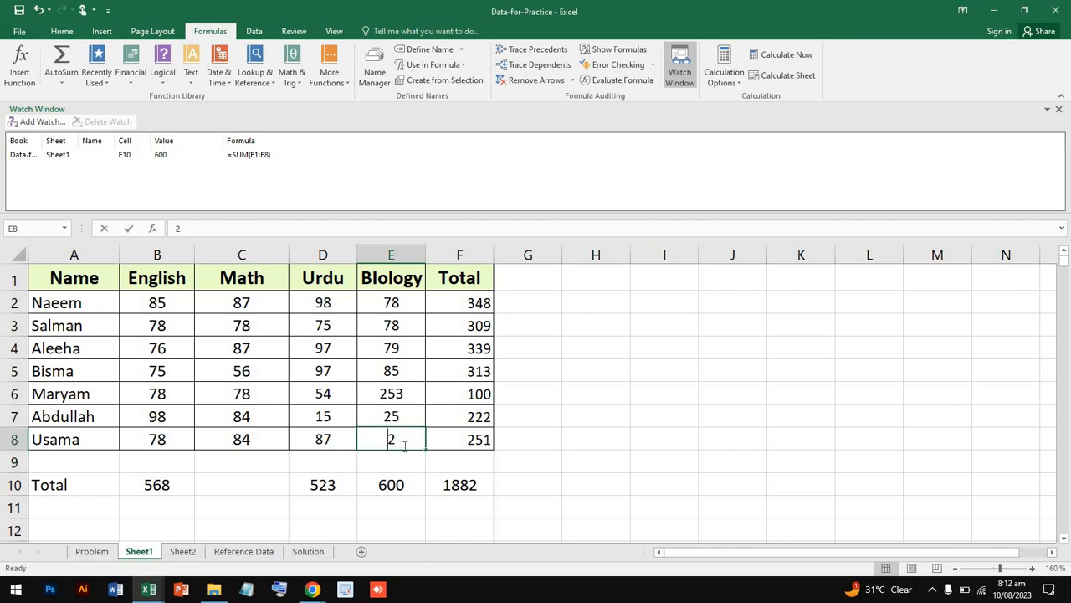
pyautogui.write('54')
pyautogui.click(317, 324)
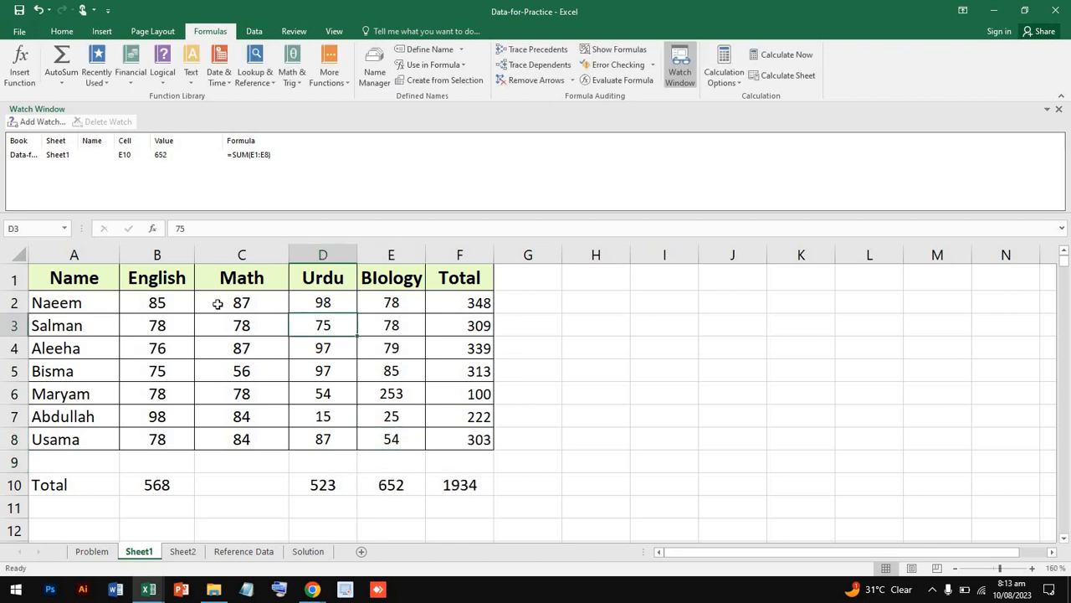
pyautogui.click(216, 362)
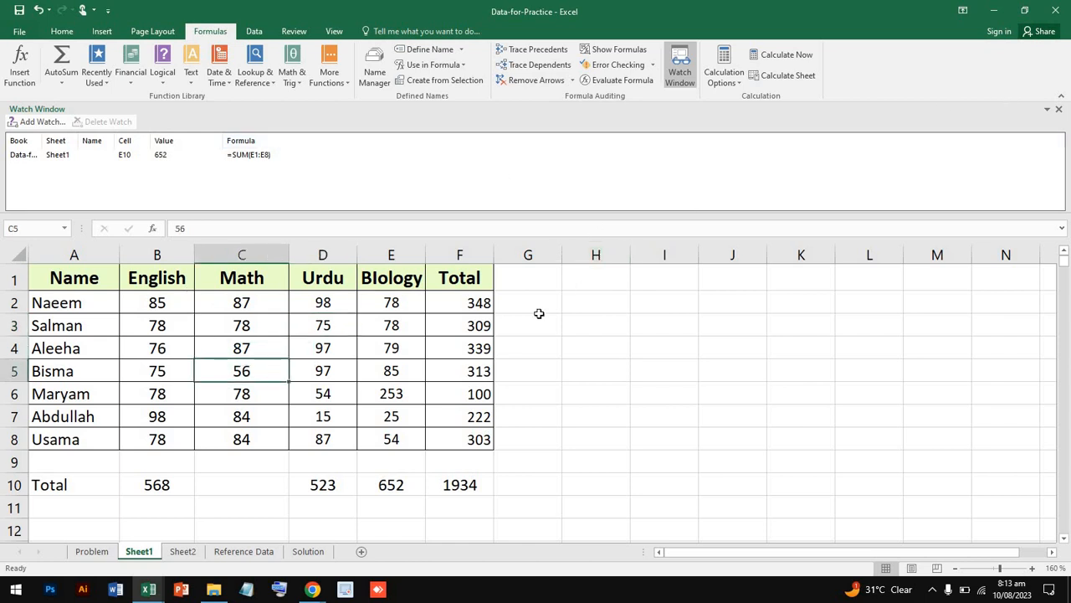
# Step: Add a watch on the row total in F4 to the Watch Window
pyautogui.click(467, 355)
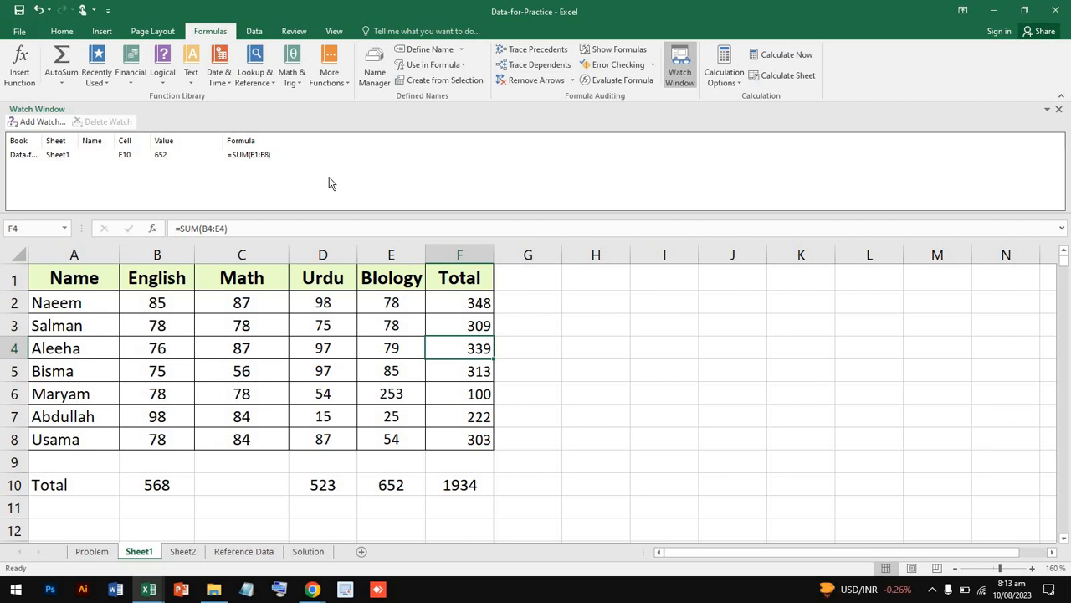
pyautogui.click(40, 121)
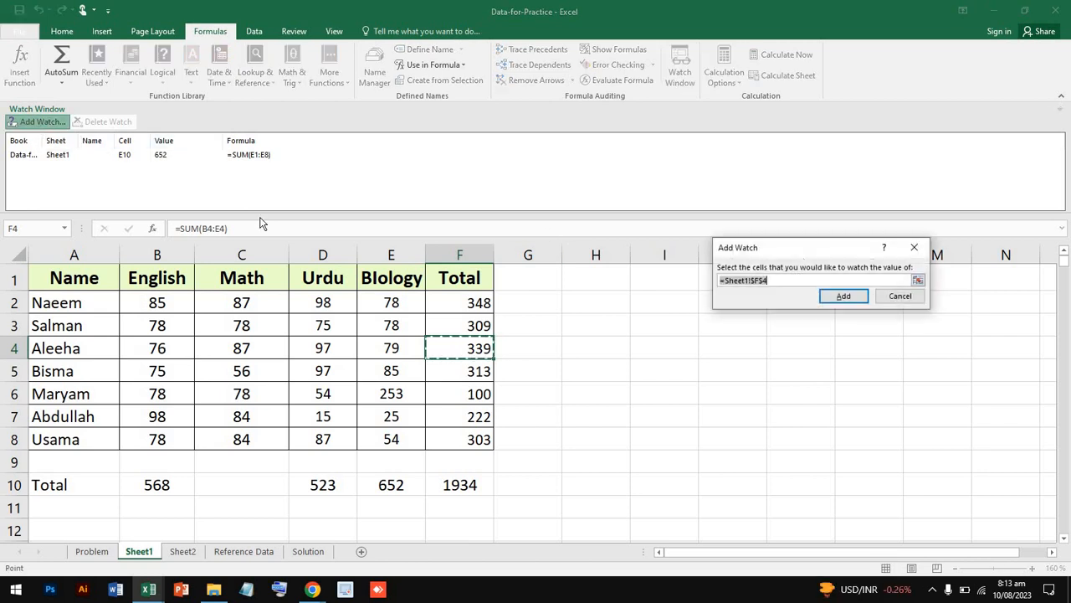
pyautogui.click(845, 298)
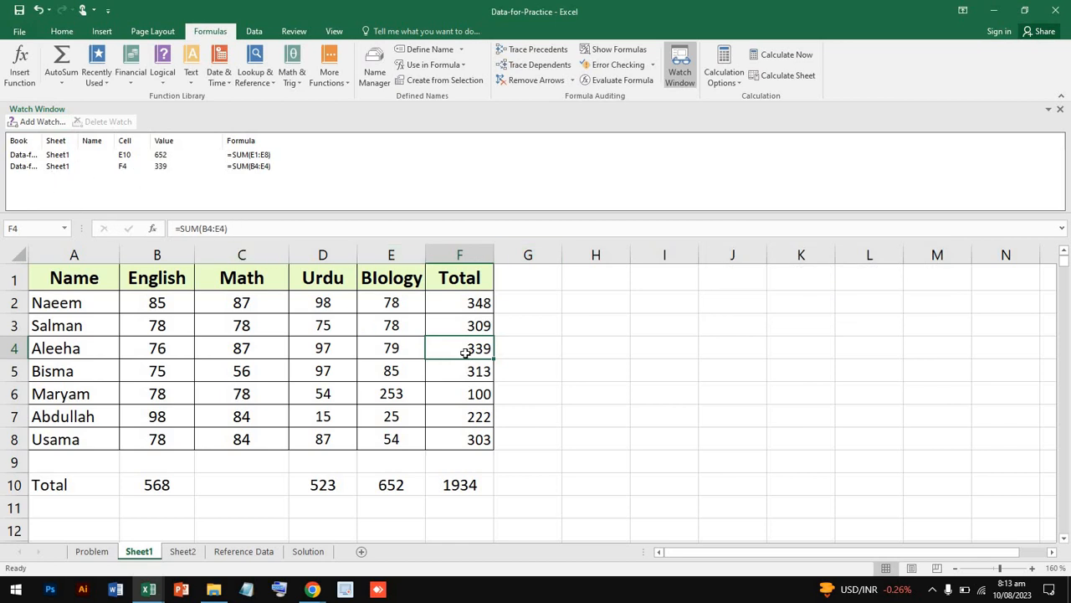
# Step: Set the English mark in B3 to 65
pyautogui.doubleClick(157, 338)
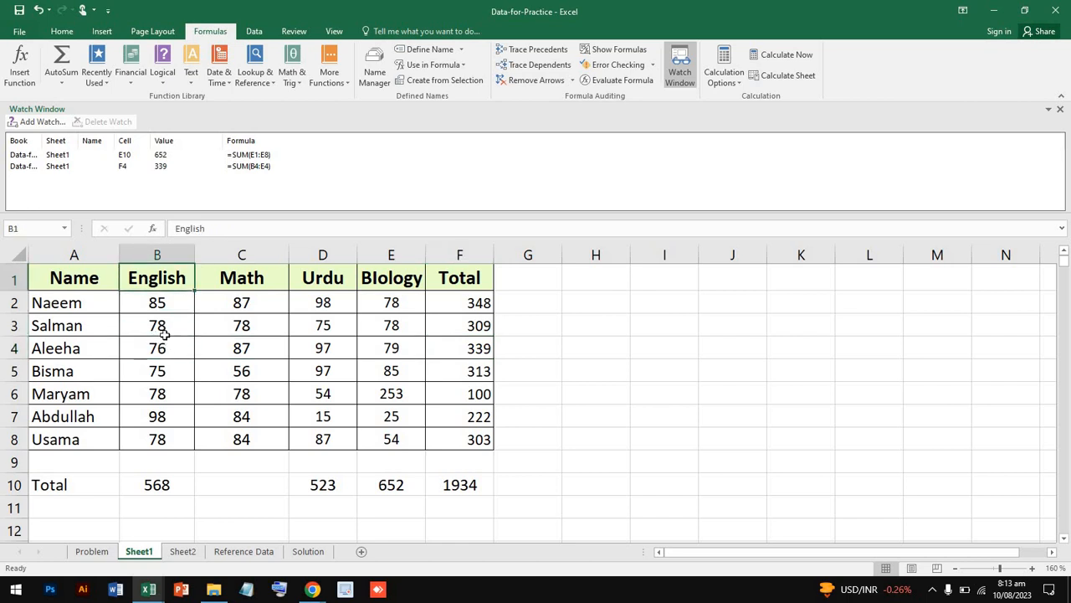
pyautogui.click(169, 326)
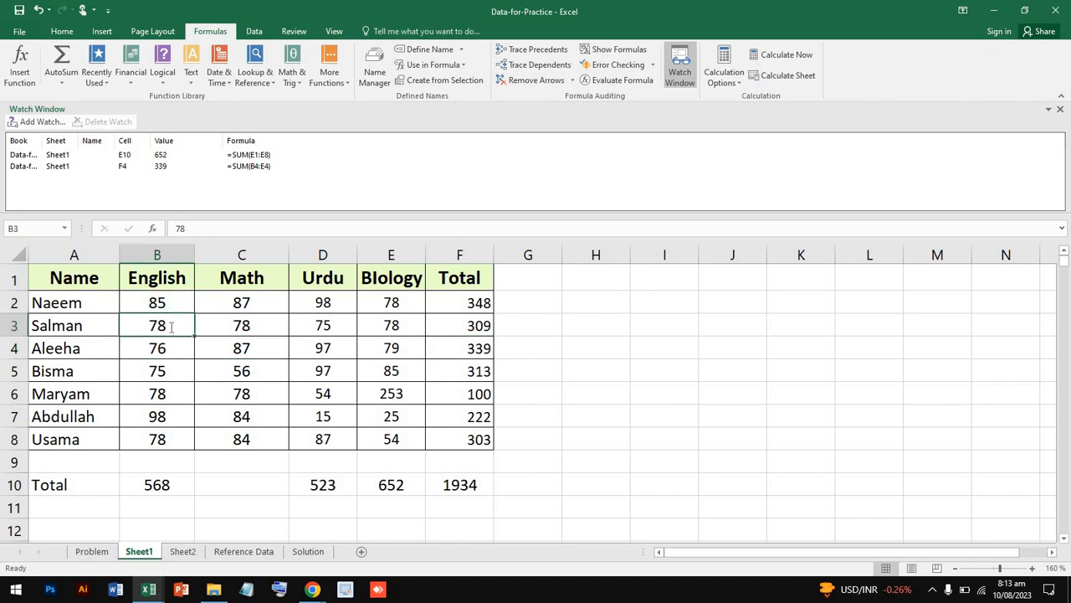
pyautogui.write('65')
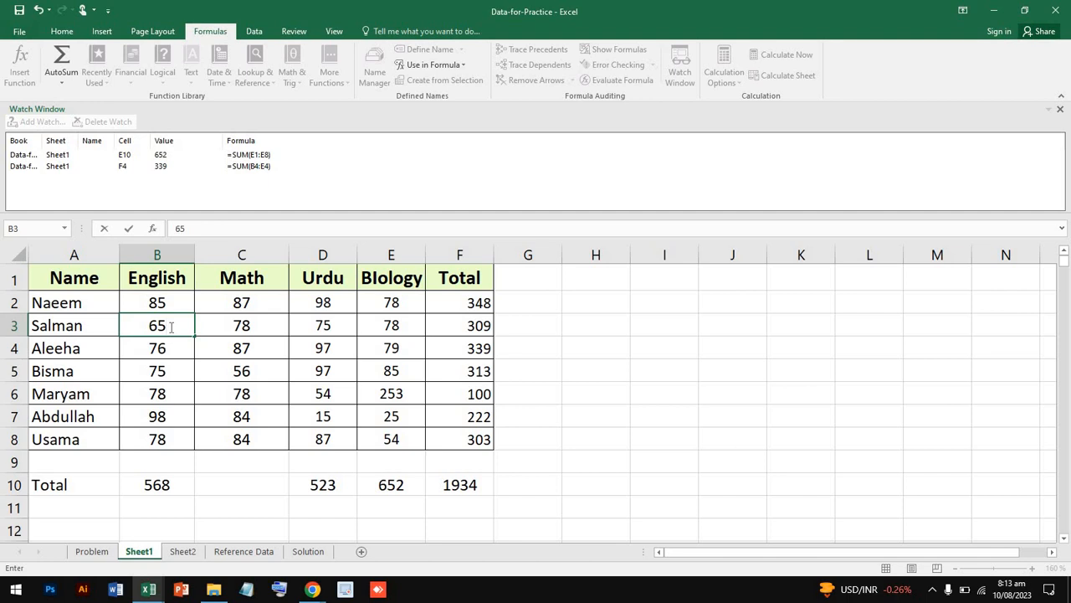
pyautogui.press('Return')
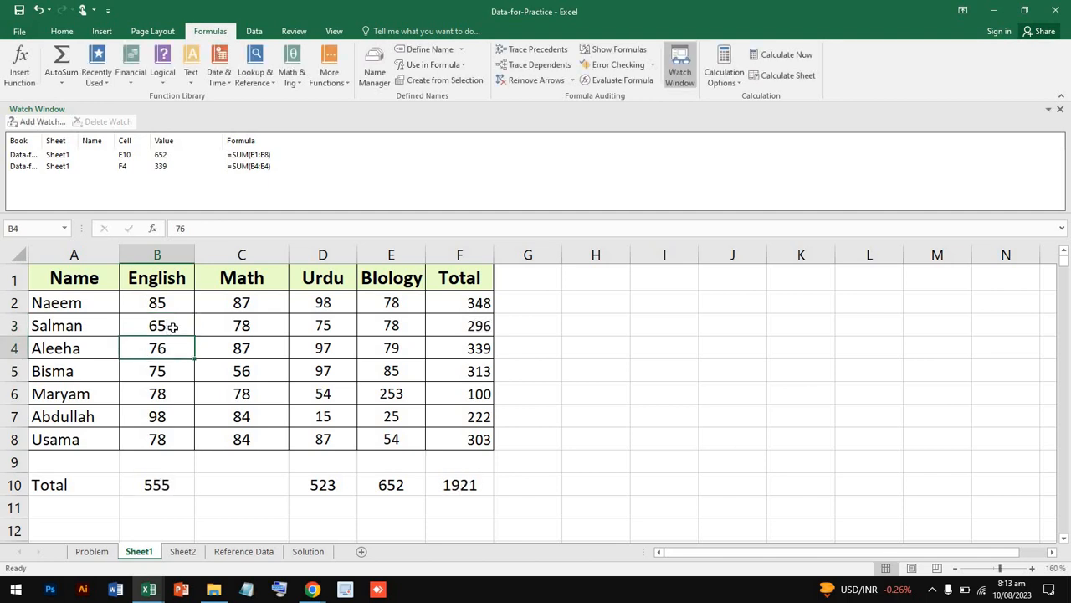
# Step: Set the Math mark in C4 to 54
pyautogui.click(231, 369)
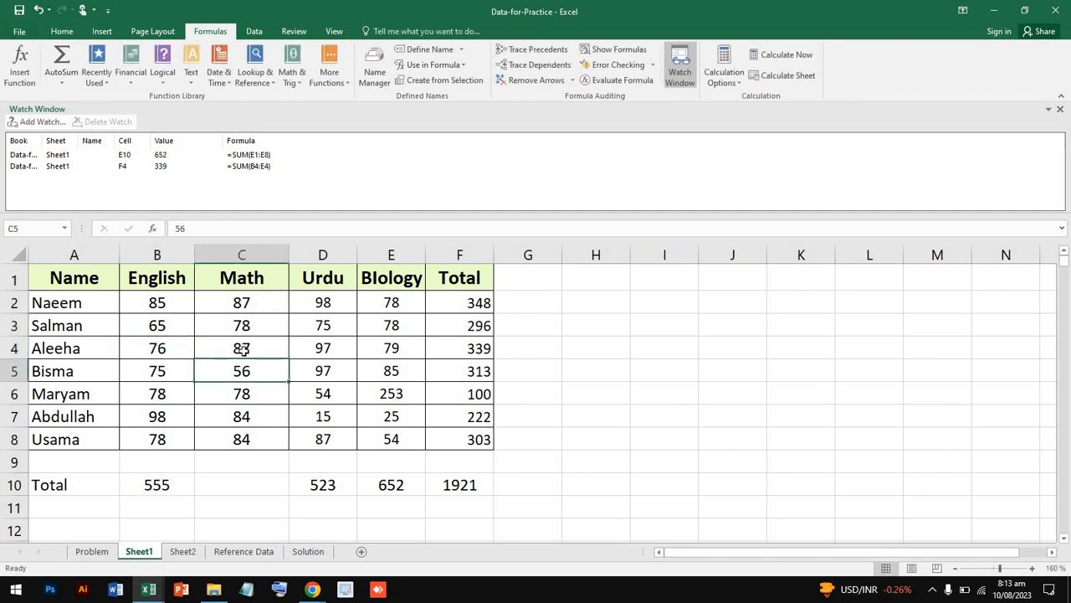
pyautogui.doubleClick(244, 350)
pyautogui.moveTo(255, 349); pyautogui.dragTo(230, 349)
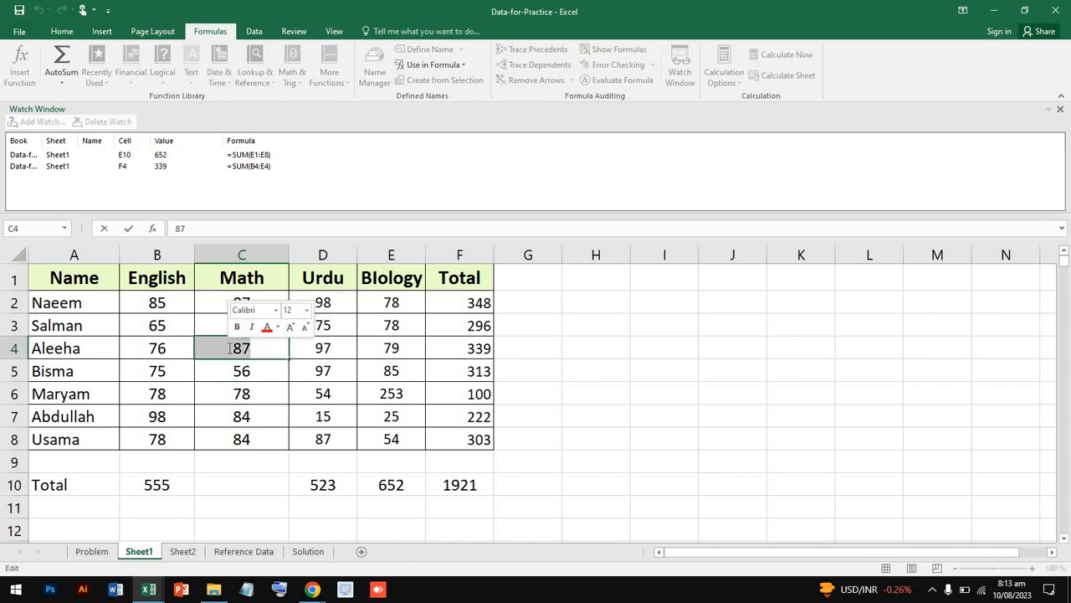
pyautogui.write('54')
pyautogui.press('Return')
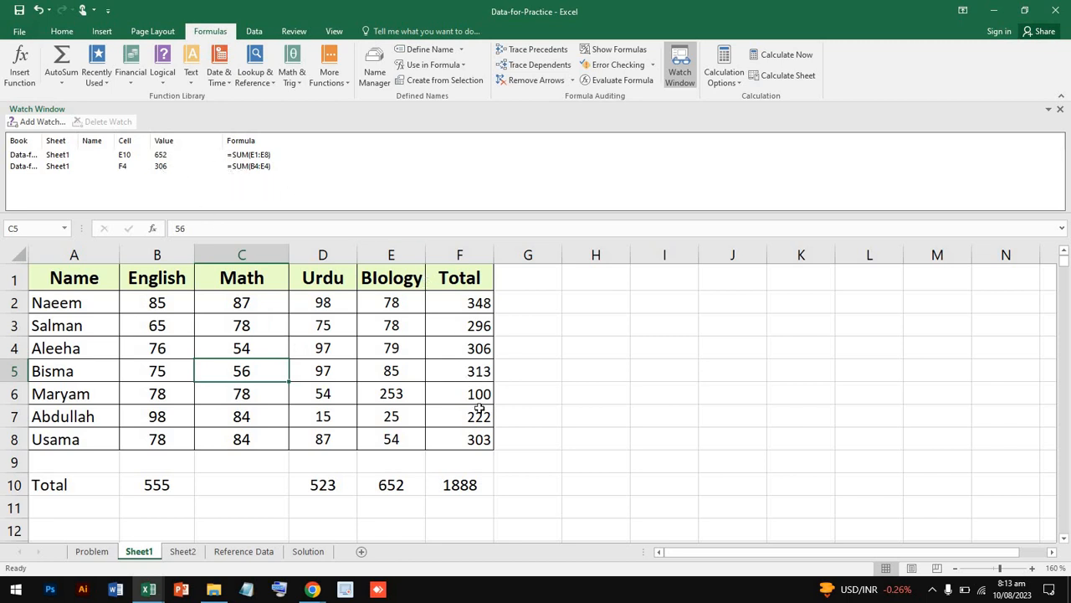
# Step: Close the Watch Window above the marks sheet
pyautogui.scroll(-20, 478, 408)
pyautogui.scroll(20, 479, 409)
pyautogui.click(1060, 112)
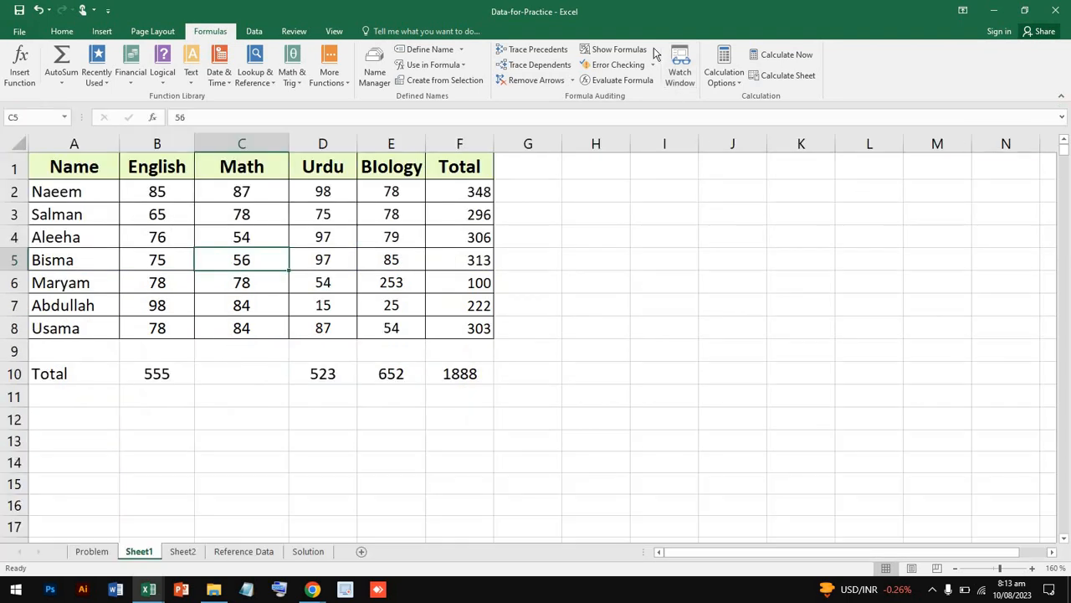
# Step: Review the available calculation modes without changing the current one
pyautogui.click(723, 77)
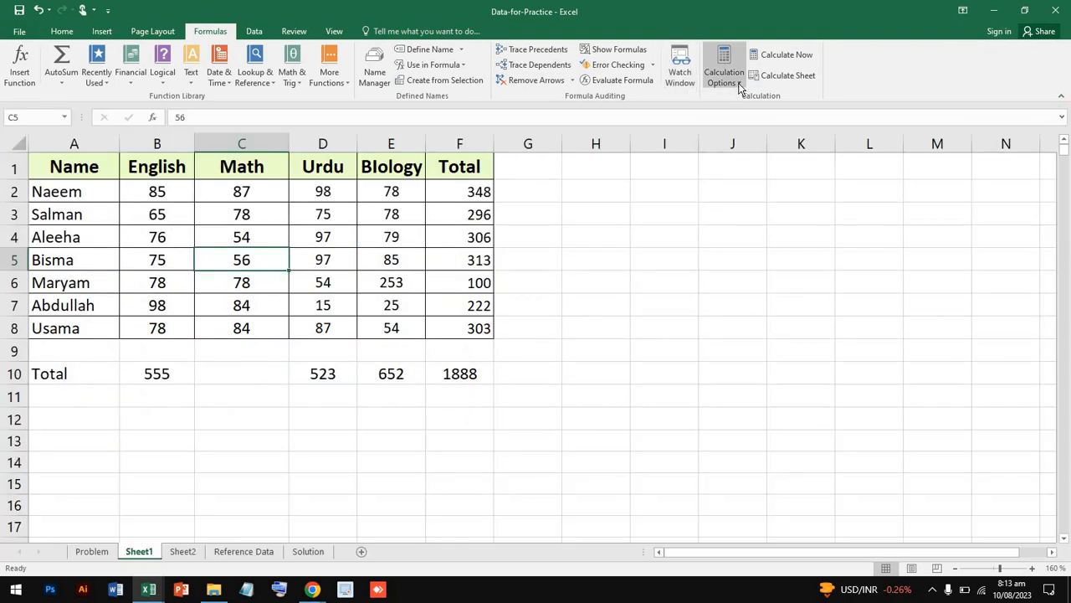
pyautogui.click(540, 244)
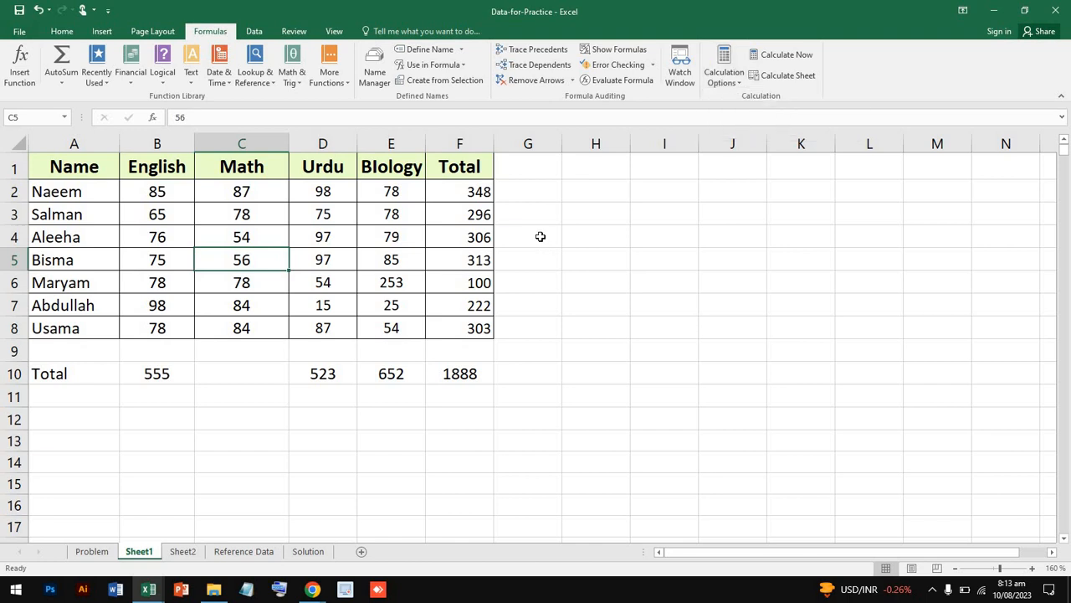
pyautogui.click(737, 74)
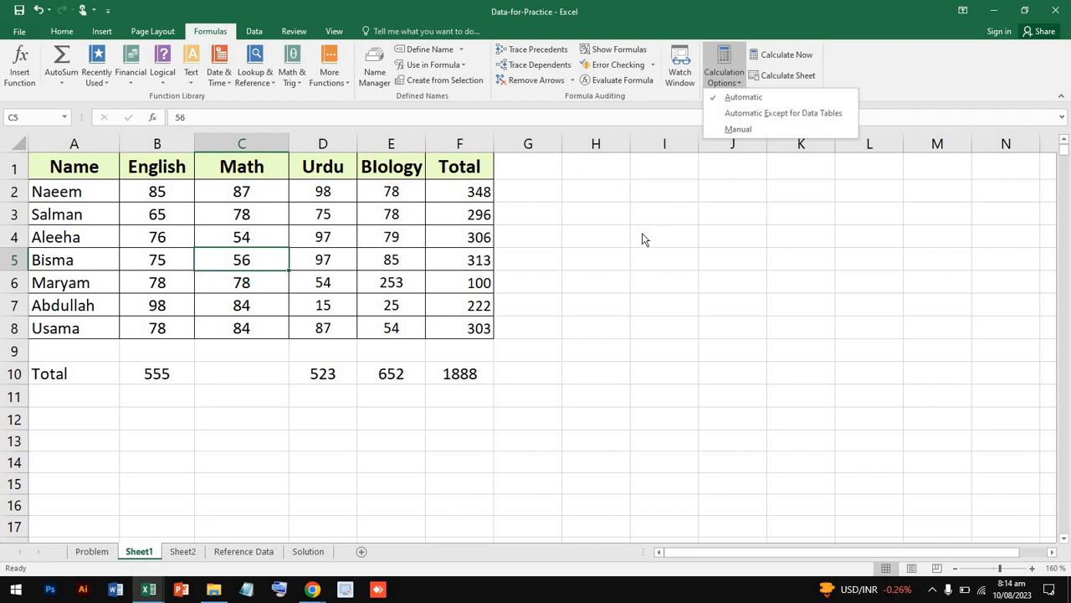
pyautogui.click(342, 307)
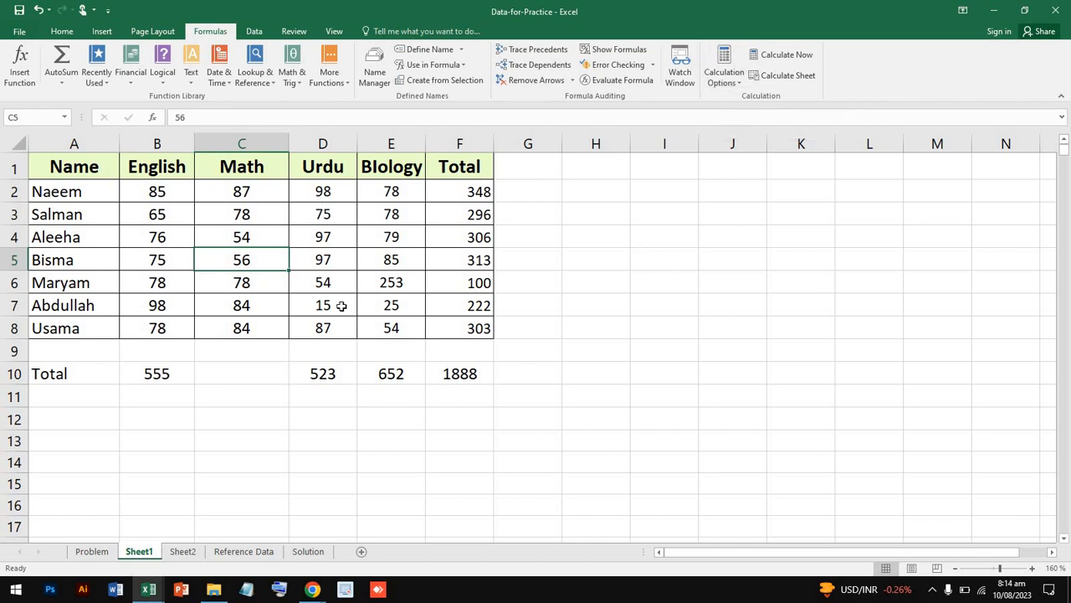
# Step: Copy the marks range A1:F8 and paste it at I3 on the same sheet
pyautogui.moveTo(109, 176); pyautogui.dragTo(467, 332)
pyautogui.moveTo(468, 332); pyautogui.dragTo(468, 332)
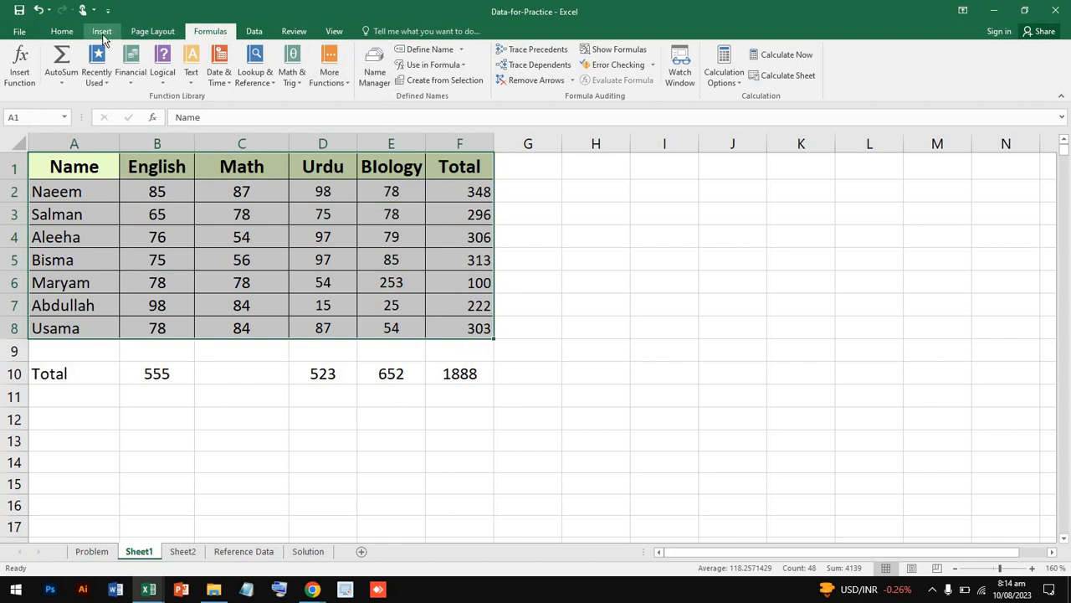
pyautogui.click(74, 36)
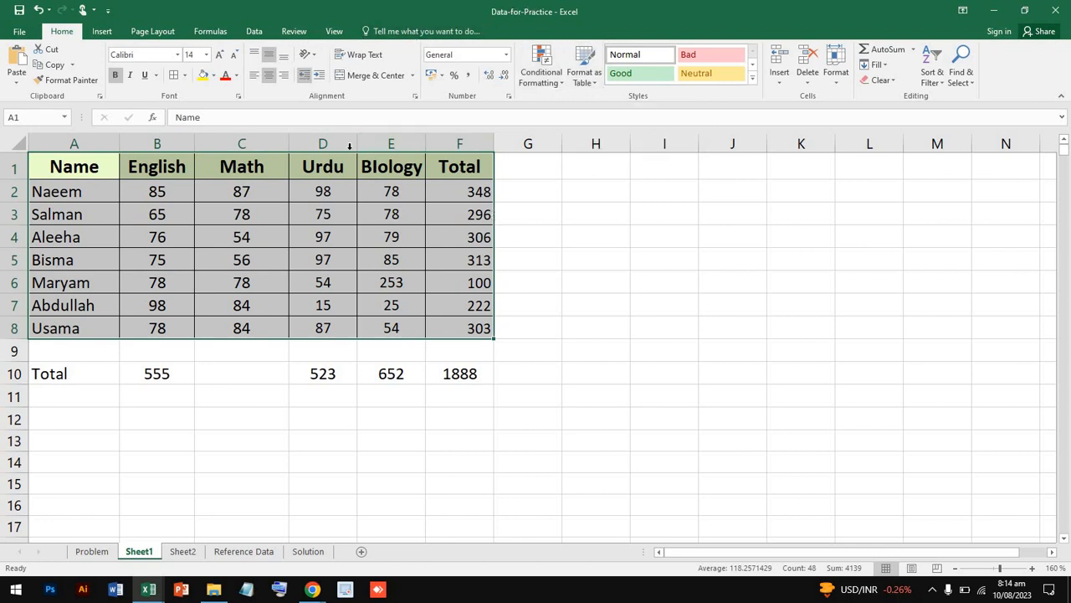
pyautogui.hotkey('ctrl', 'c')
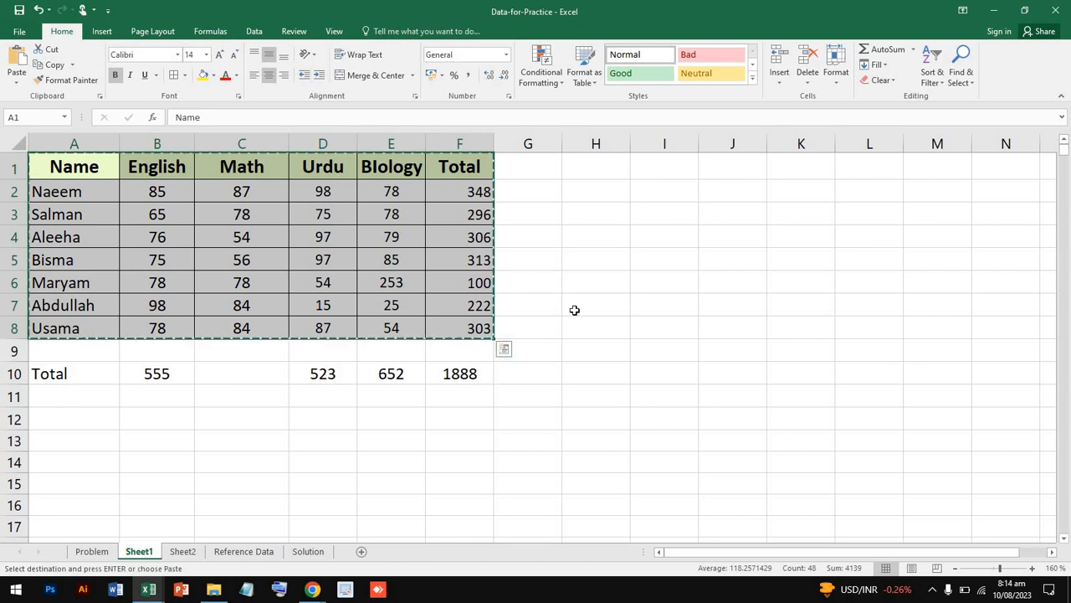
pyautogui.click(841, 383)
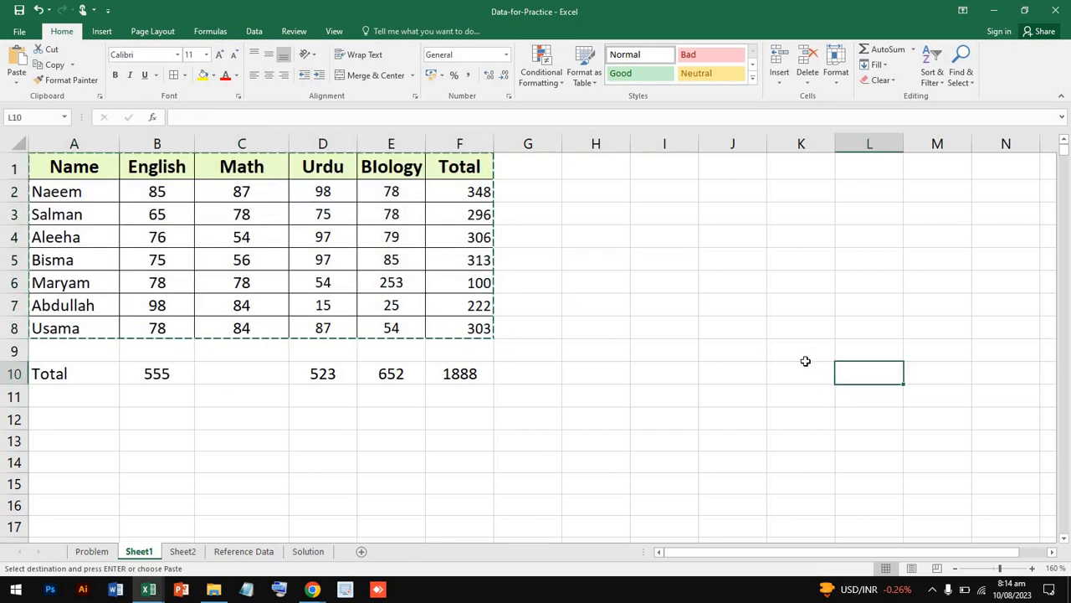
pyautogui.click(653, 222)
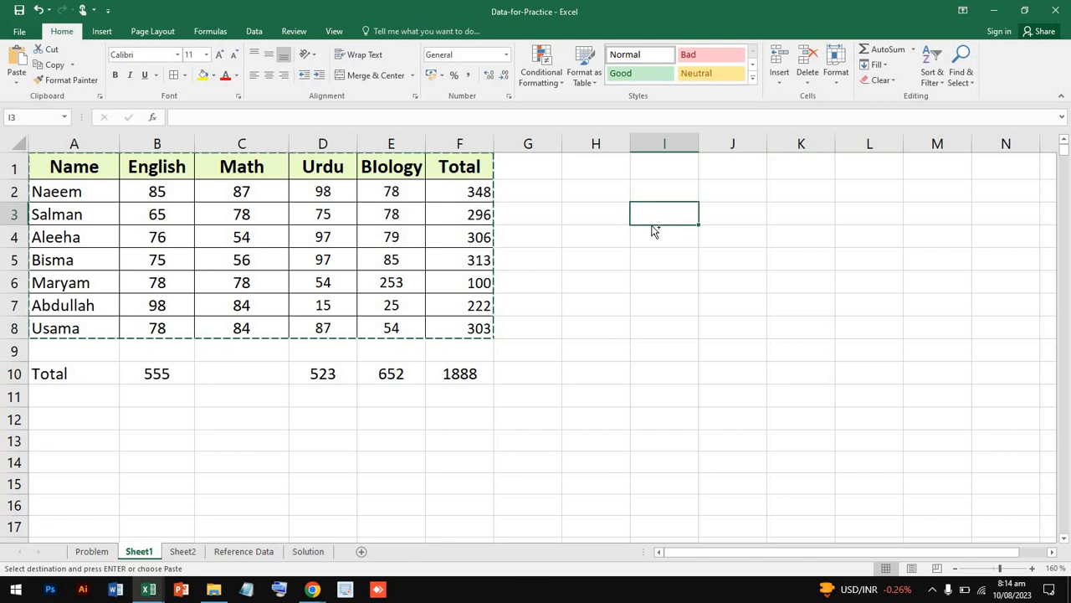
pyautogui.hotkey('ctrl', 'v')
pyautogui.hscroll(3, 827, 298)
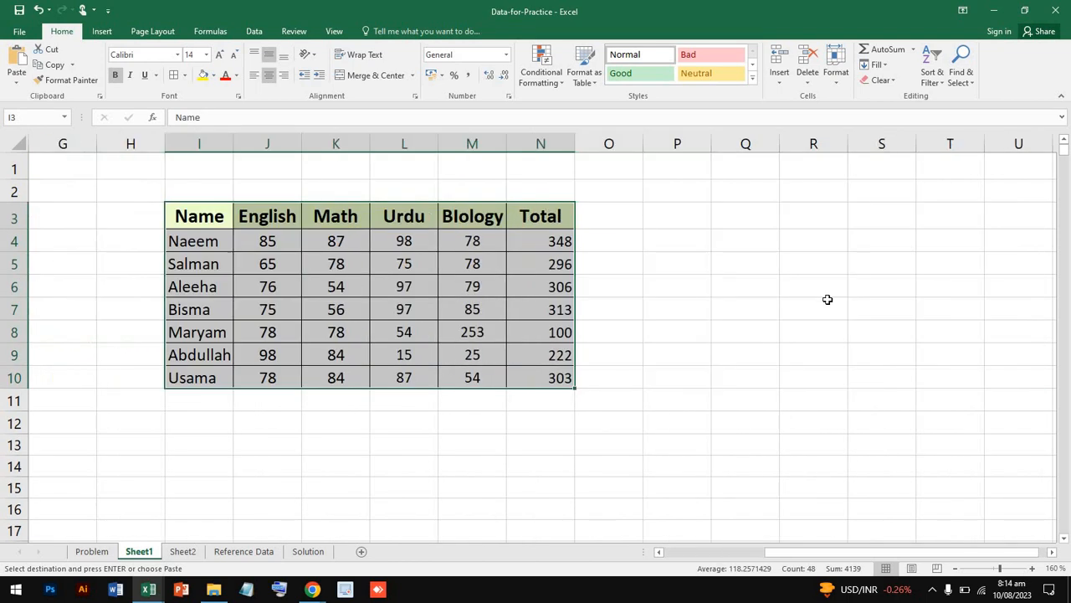
pyautogui.hscroll(-3, 568, 218)
# Step: Format the original marks range A1:F8 as a table with headers, using the first light black-and-grey banded style
pyautogui.click(343, 208)
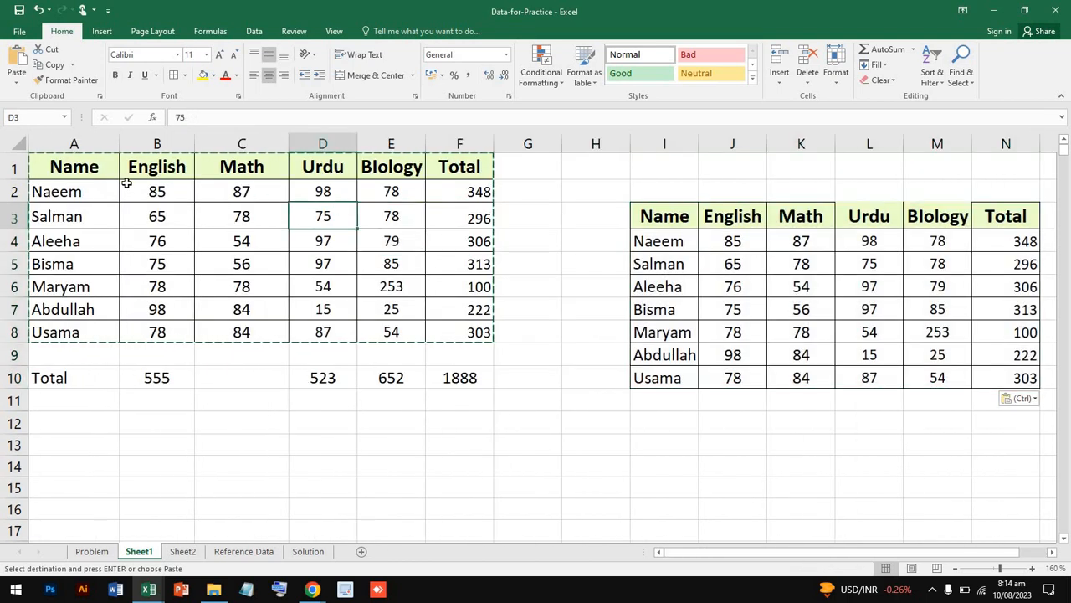
pyautogui.moveTo(107, 167)
pyautogui.mouseDown()
pyautogui.moveTo(432, 332)
pyautogui.moveTo(468, 333)
pyautogui.mouseUp()
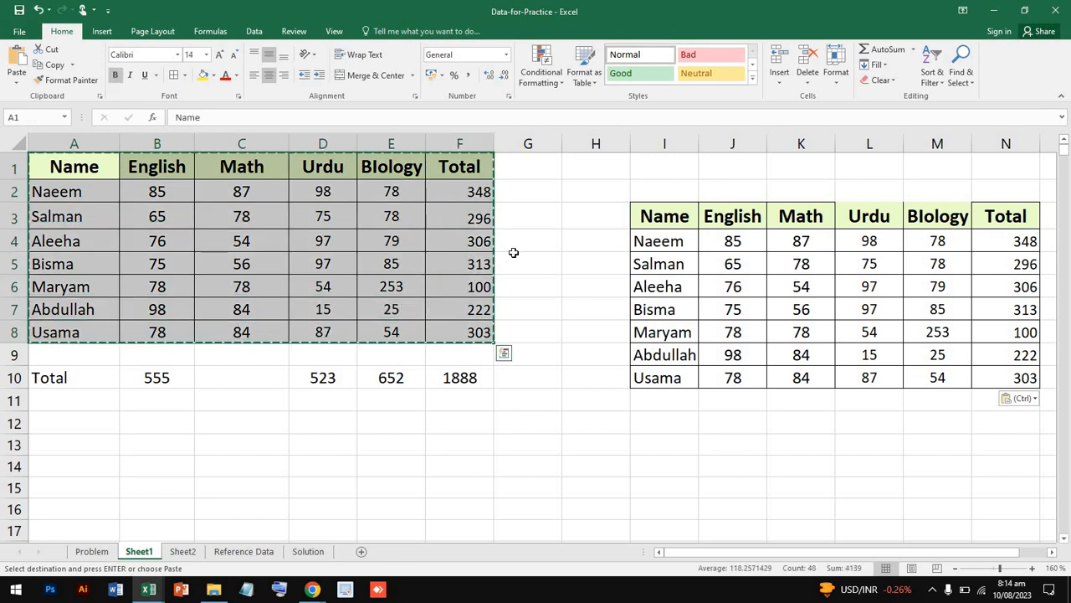
pyautogui.click(585, 76)
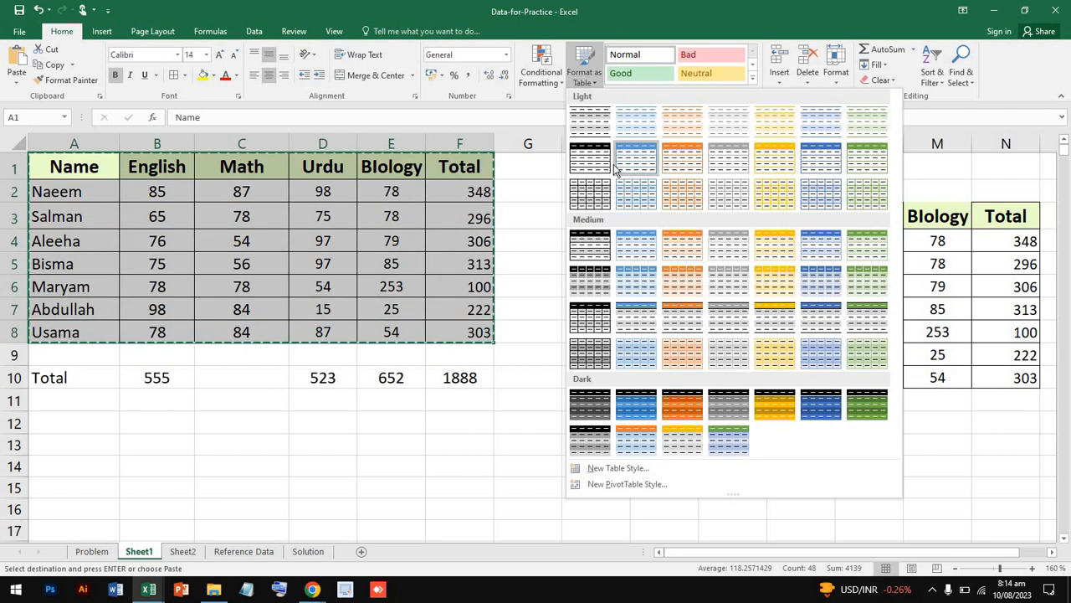
pyautogui.click(592, 127)
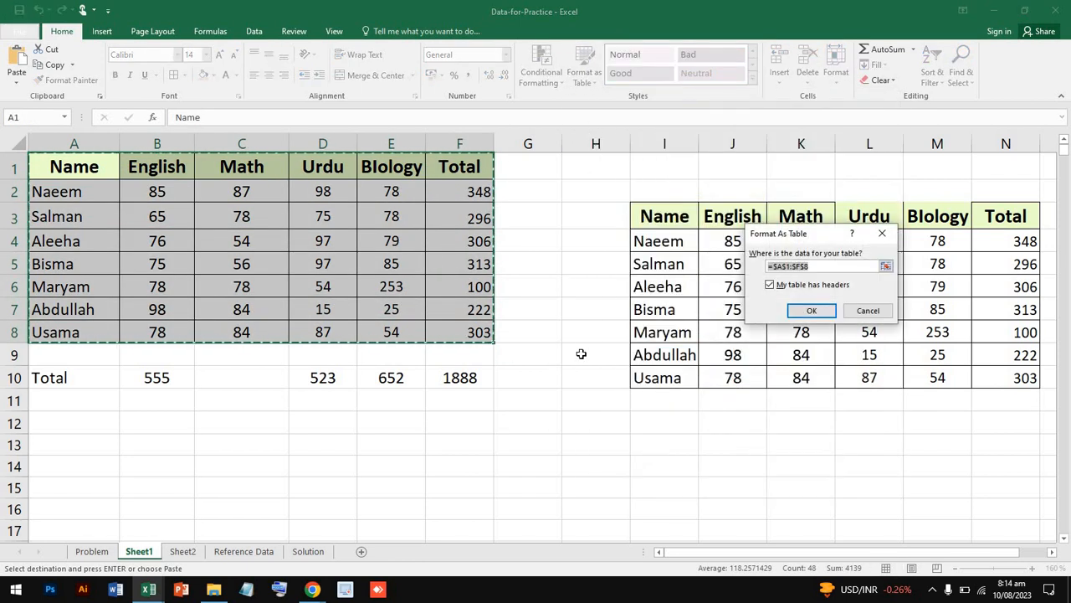
pyautogui.click(812, 311)
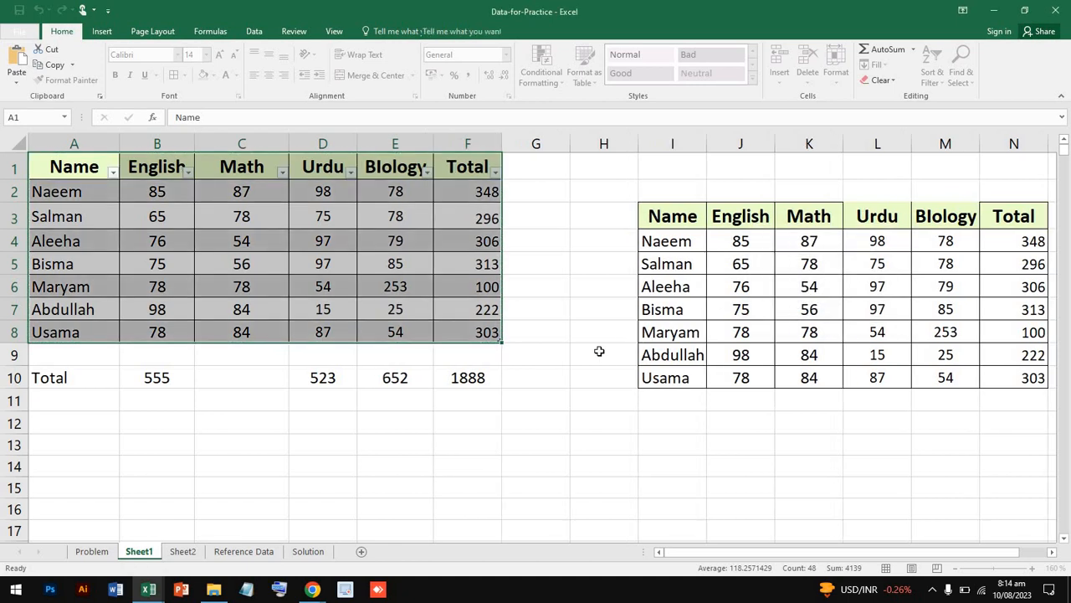
pyautogui.click(597, 352)
pyautogui.click(784, 313)
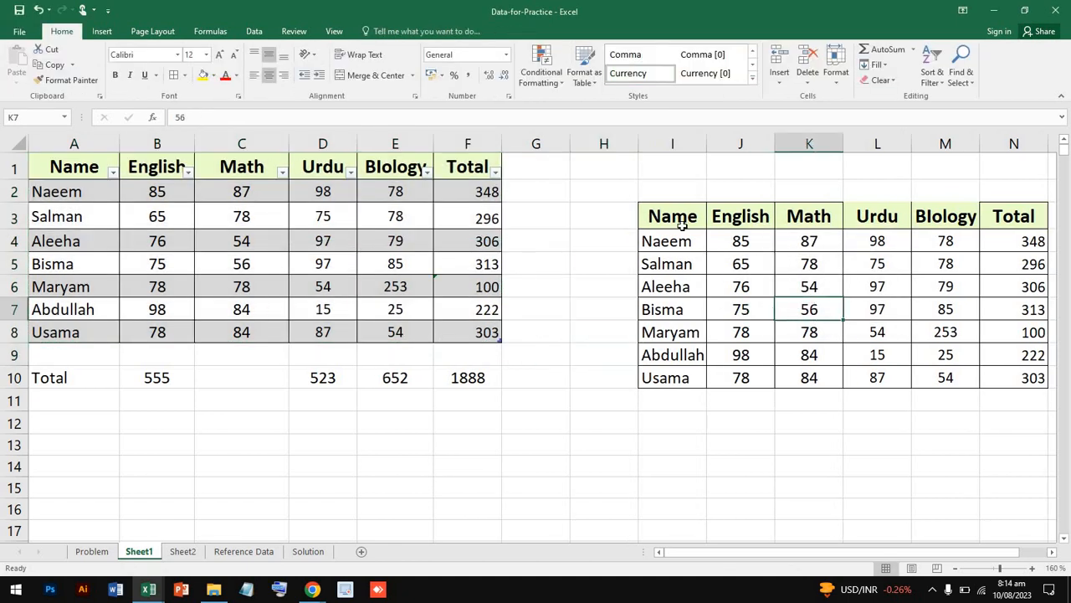
# Step: Set the calculation mode to Automatic Except for Data Tables
pyautogui.click(684, 226)
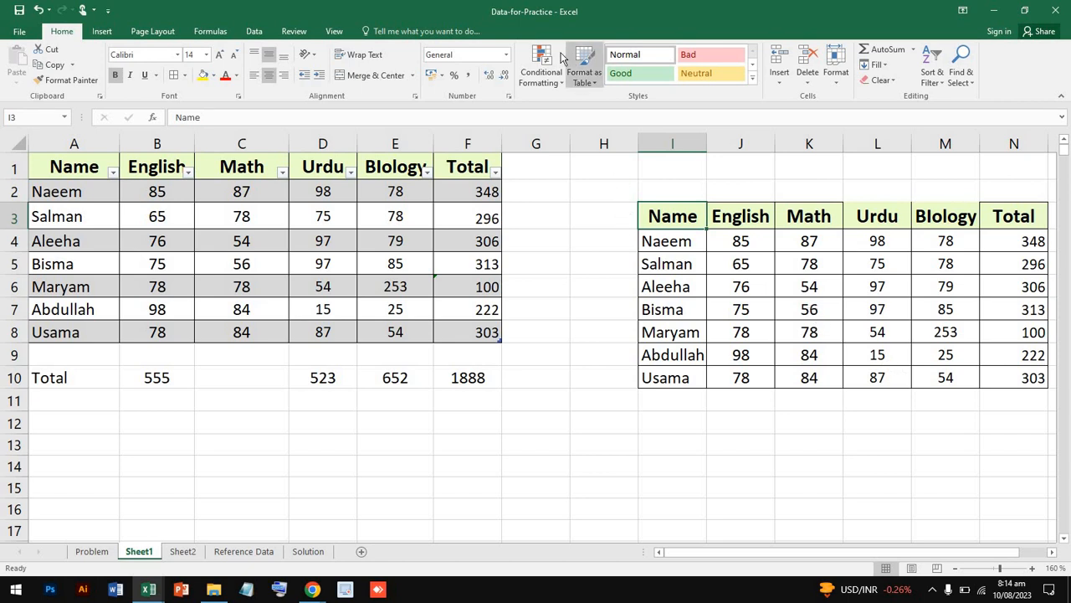
pyautogui.click(211, 31)
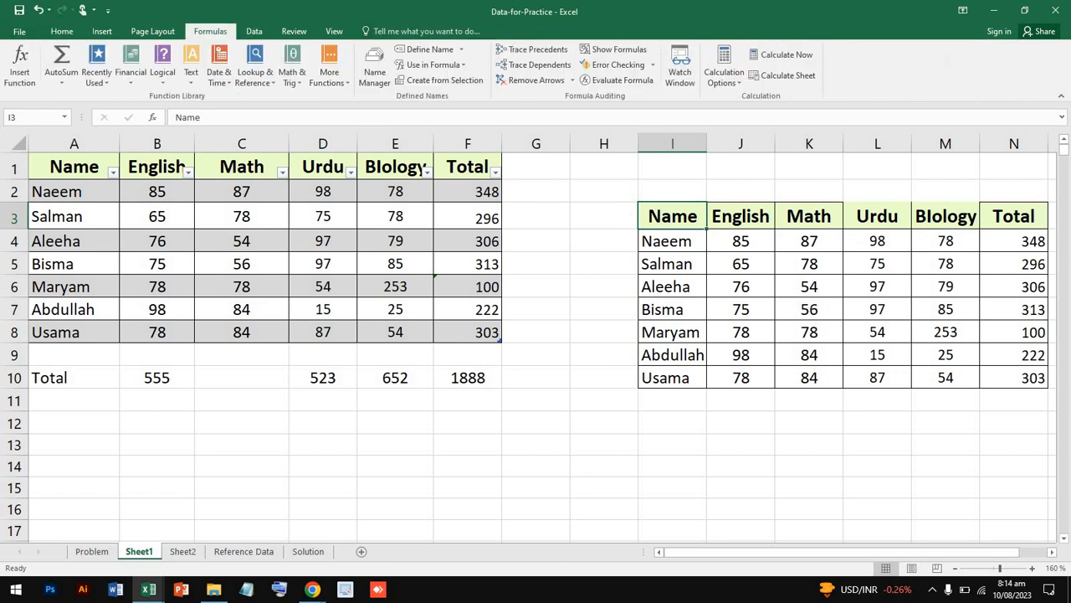
pyautogui.click(736, 82)
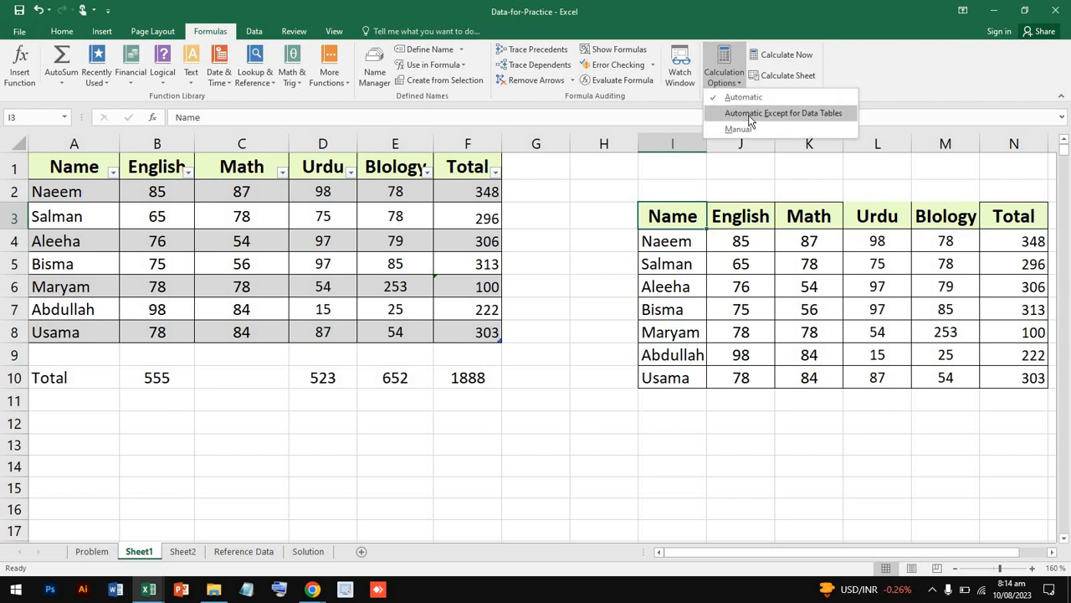
pyautogui.click(751, 117)
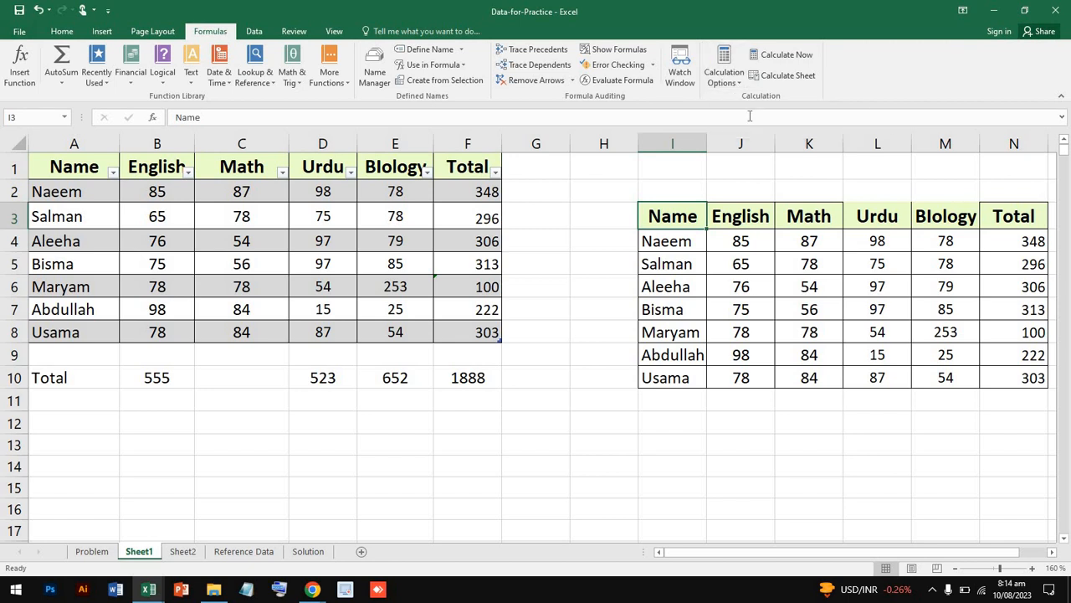
# Step: Set the English mark in J6 of the pasted copy to 75
pyautogui.doubleClick(753, 285)
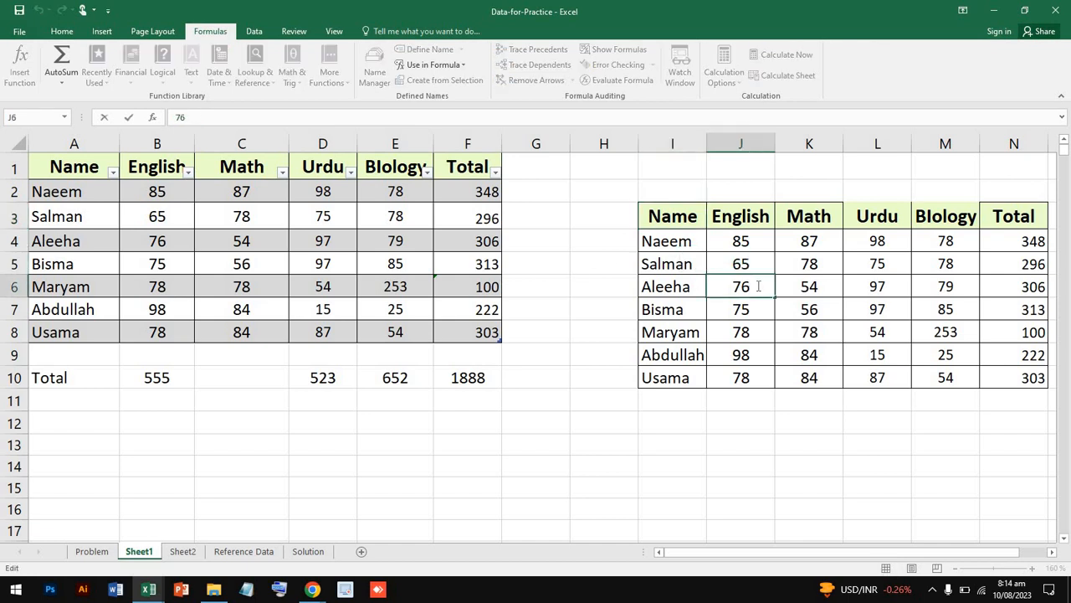
pyautogui.press('BackSpace')
pyautogui.write('5')
pyautogui.press('Return')
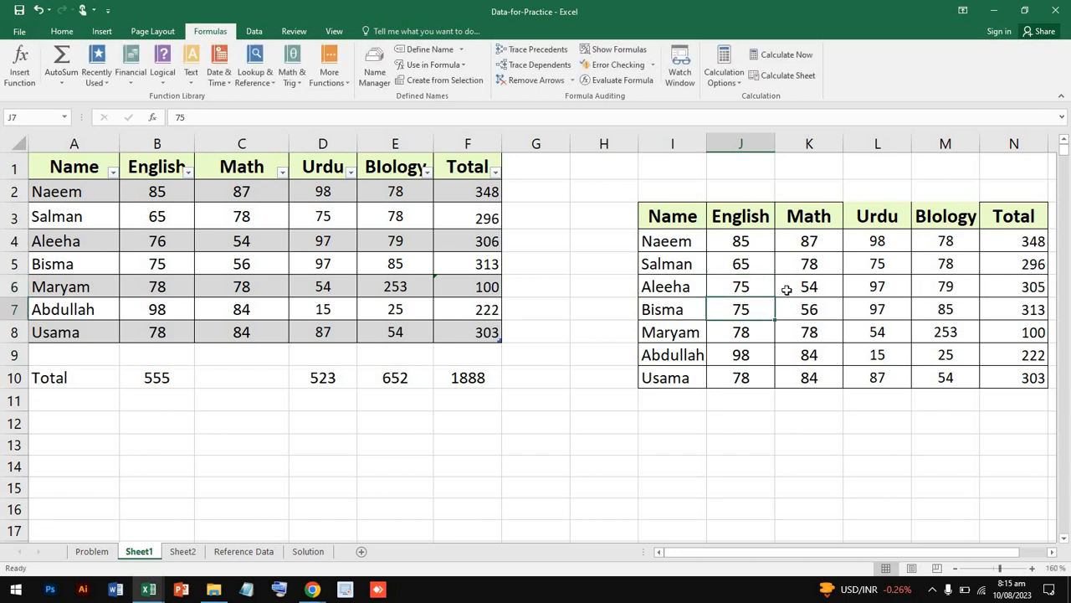
# Step: Set the Math mark in C4 of the formatted table to 64
pyautogui.doubleClick(263, 239)
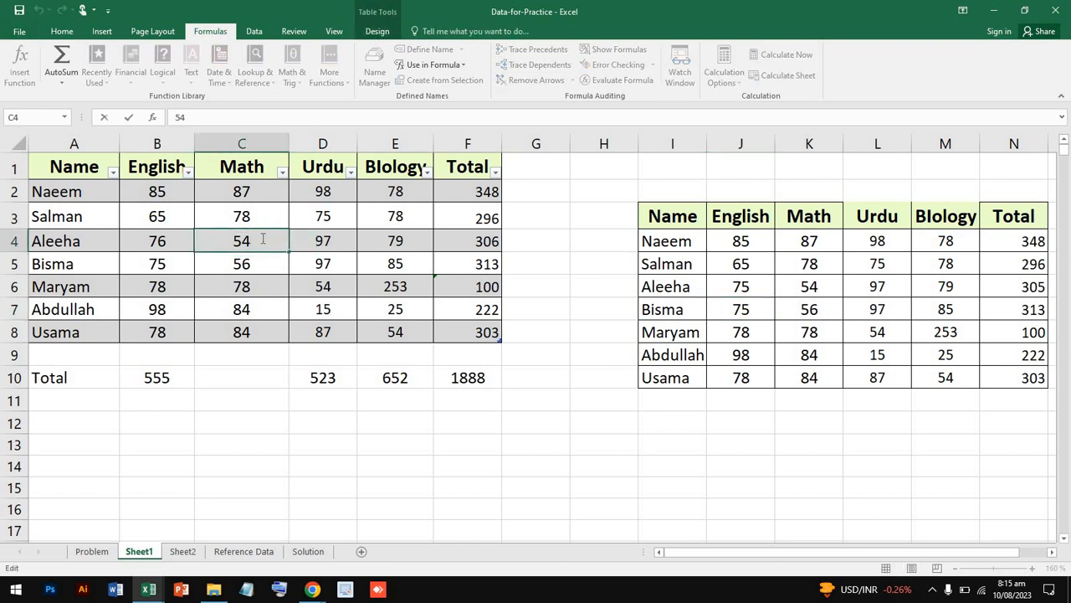
pyautogui.press('BackSpace')
pyautogui.press('BackSpace')
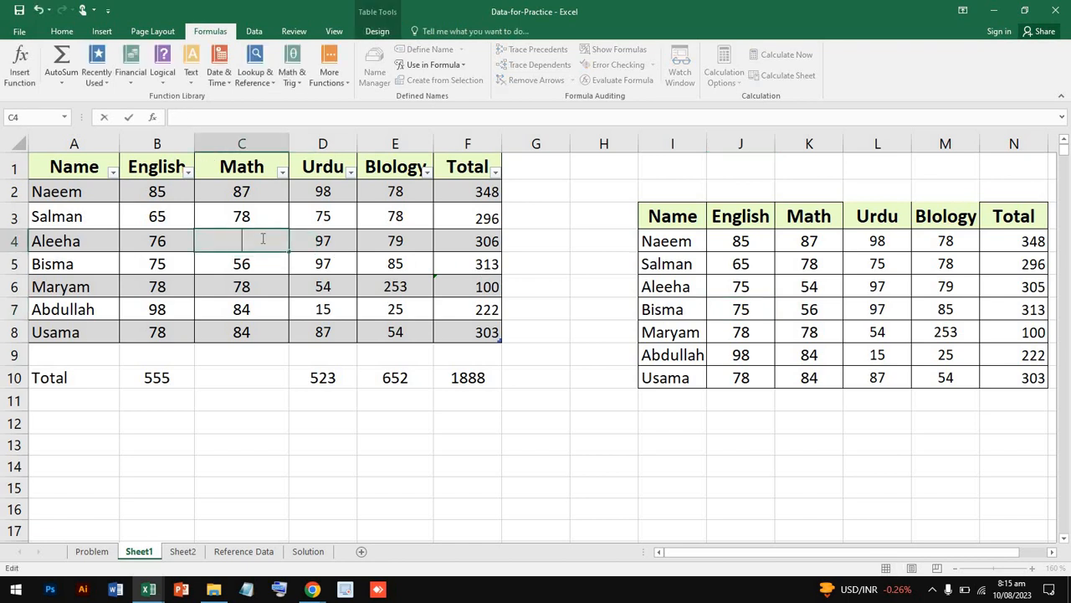
pyautogui.write('64')
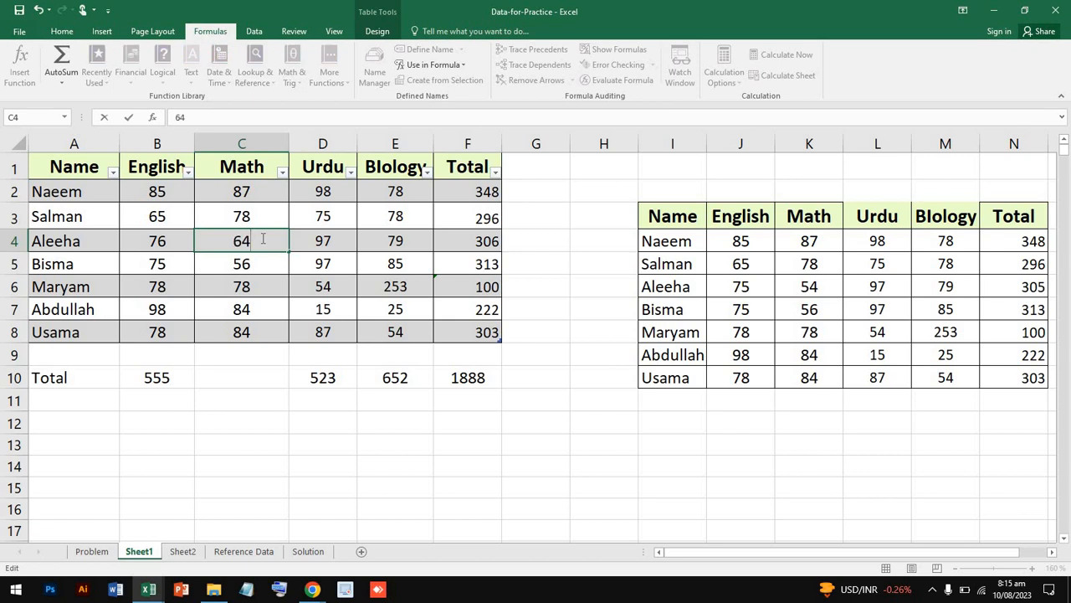
pyautogui.press('Return')
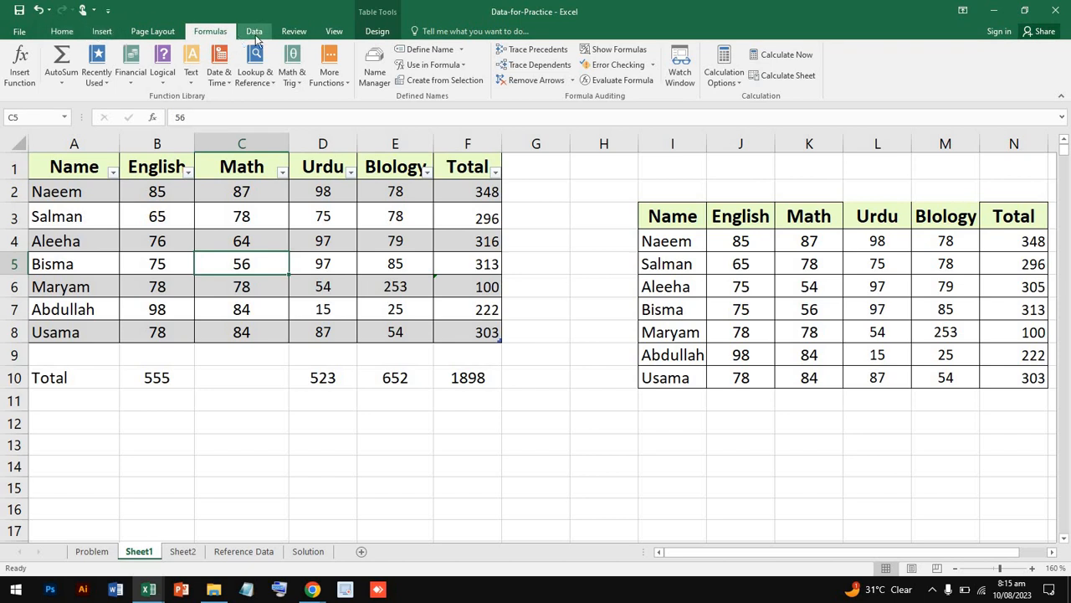
# Step: Set the calculation mode to Automatic and select the Biology marks E2:E8 to check their sum
pyautogui.click(740, 84)
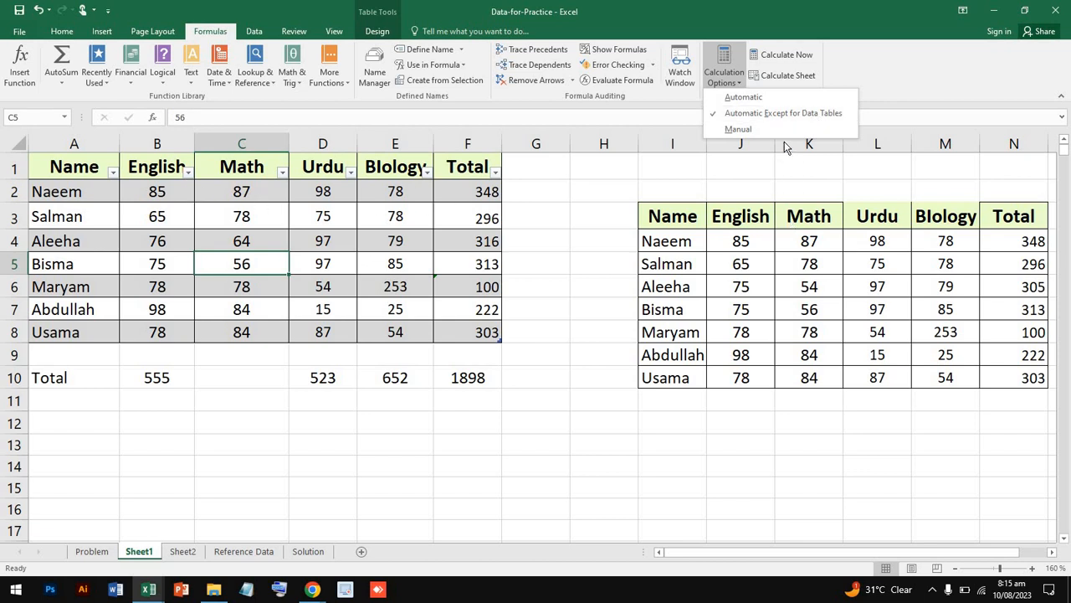
pyautogui.click(770, 98)
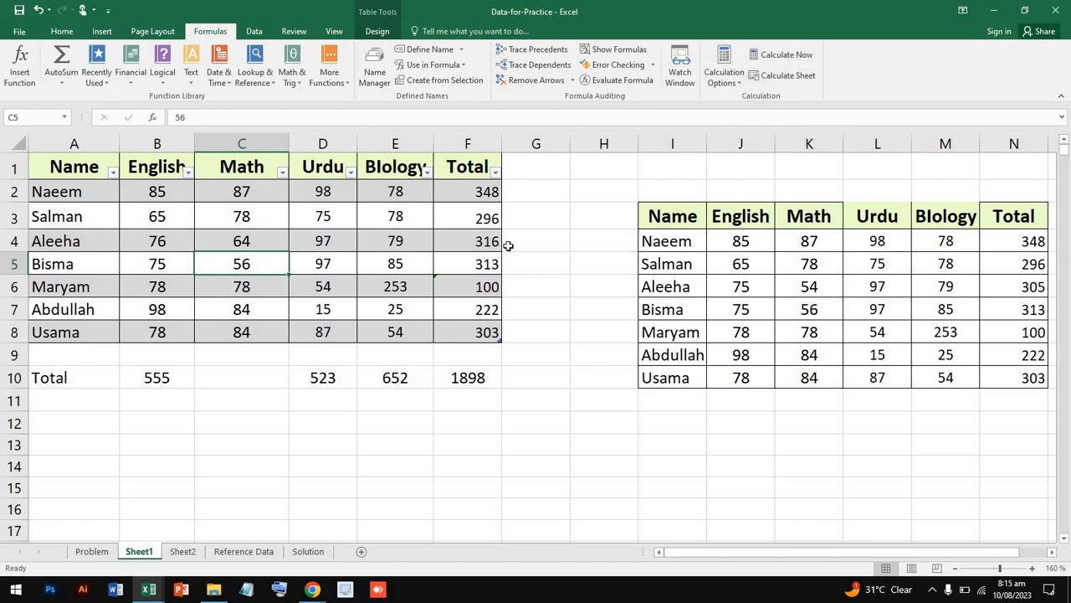
pyautogui.scroll(-20, 482, 343)
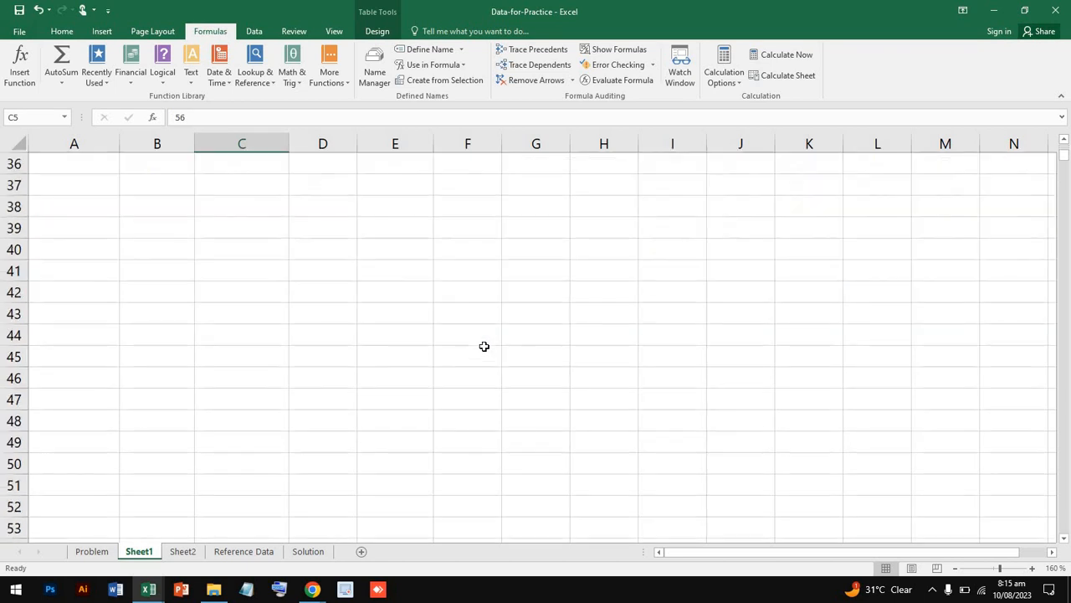
pyautogui.scroll(20, 465, 334)
pyautogui.moveTo(389, 193); pyautogui.dragTo(392, 334)
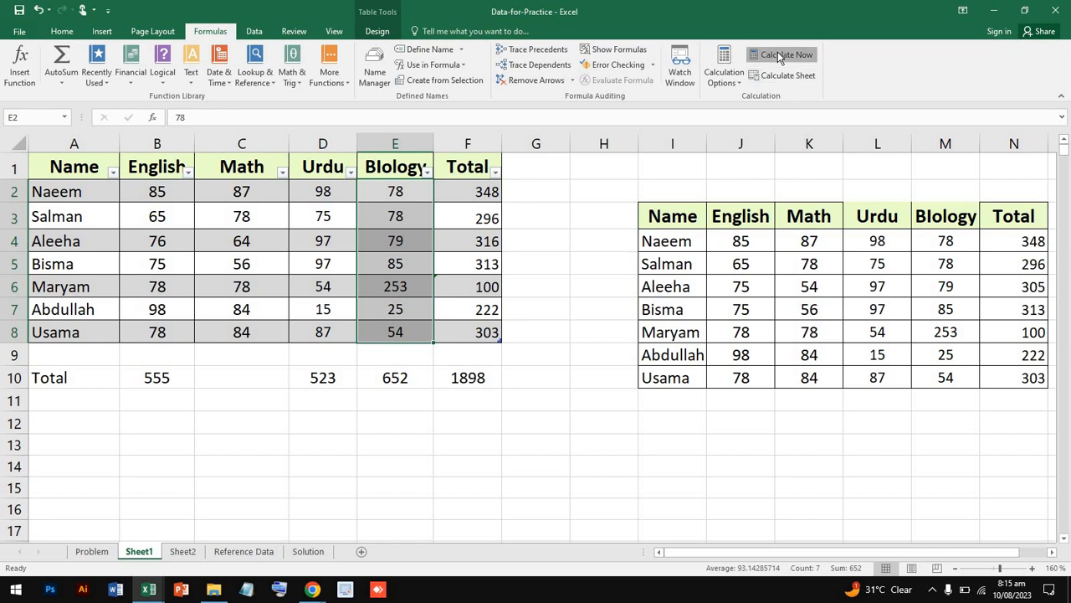
pyautogui.click(569, 282)
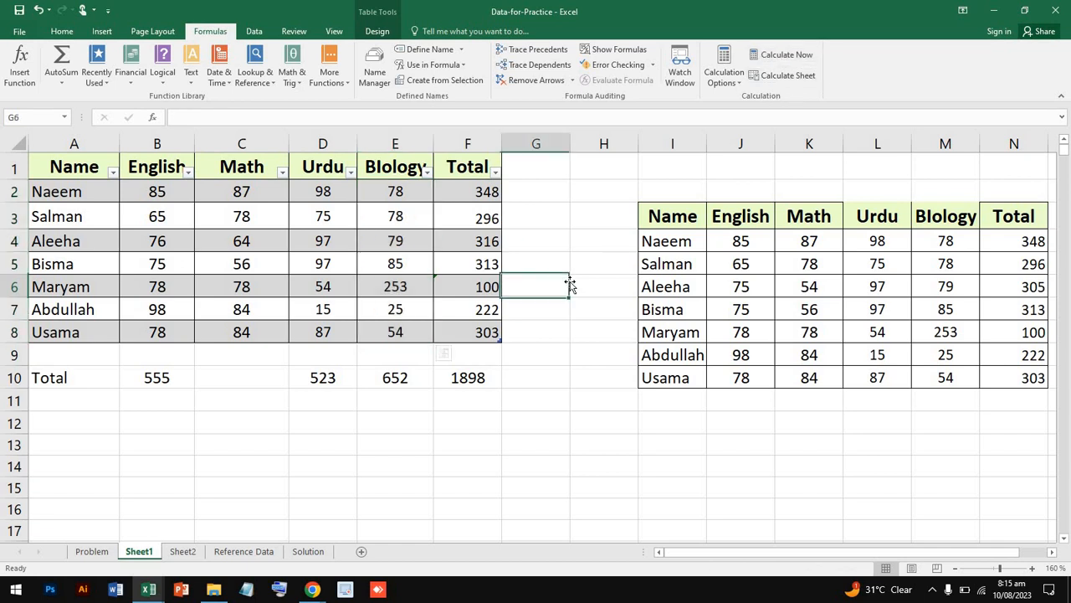
# Step: Review the error options for the total in F6 and run Error Checking through the whole sheet
pyautogui.click(463, 282)
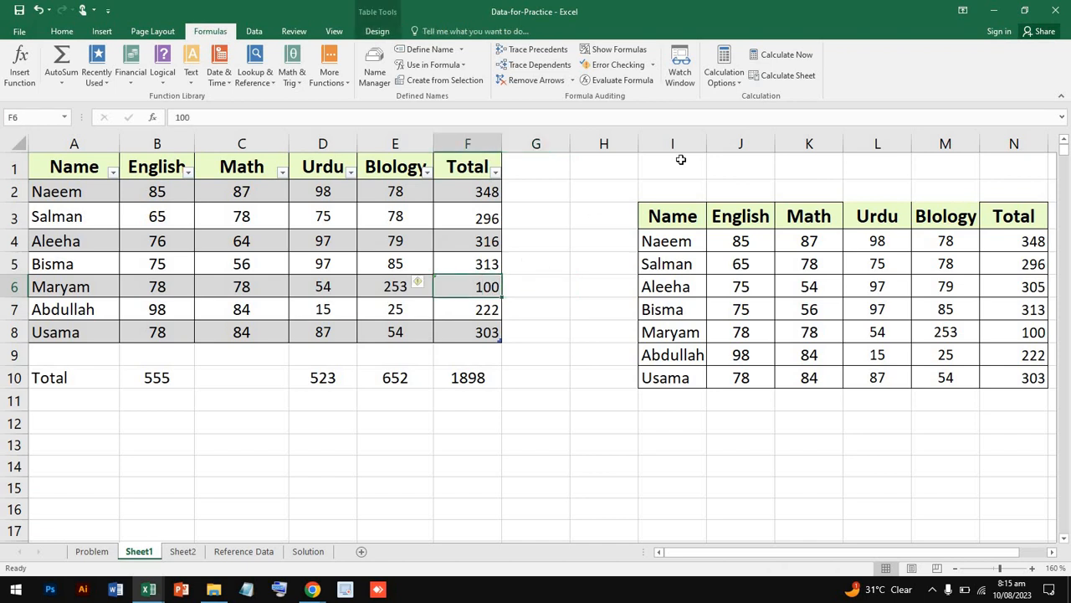
pyautogui.click(424, 285)
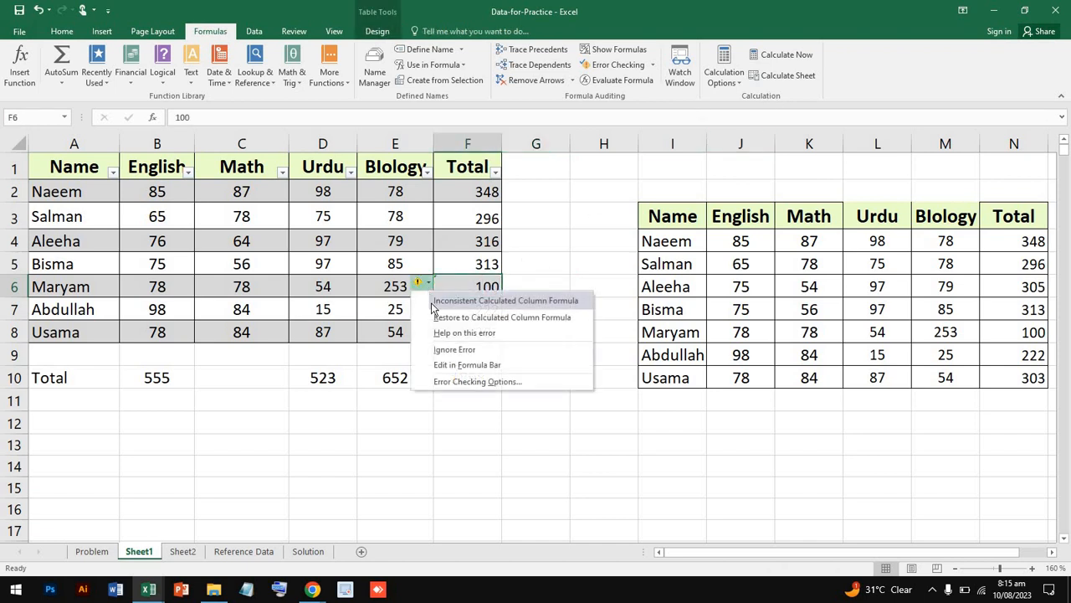
pyautogui.click(484, 244)
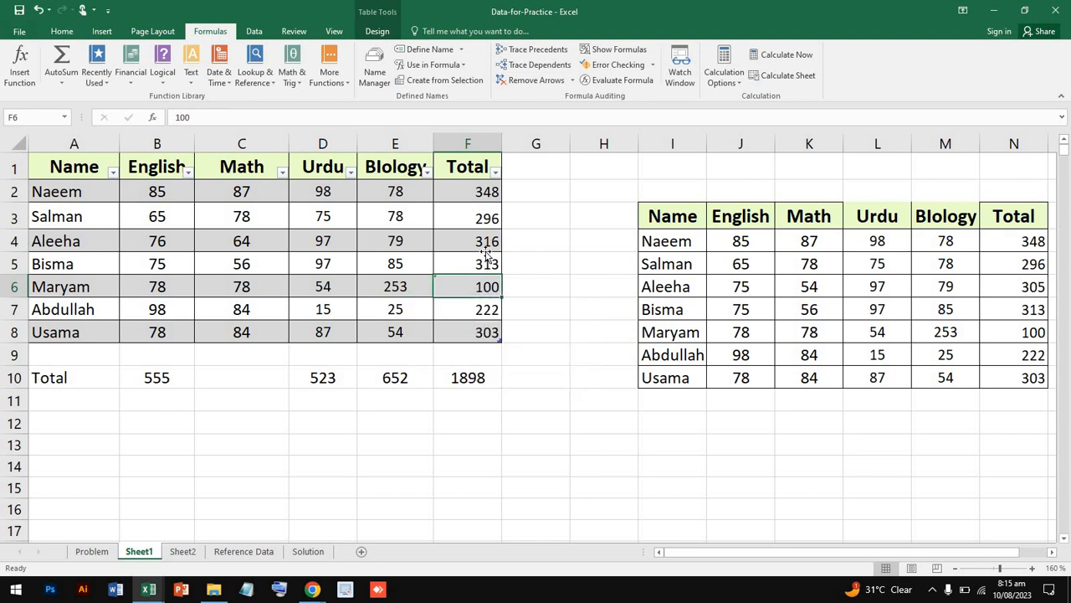
pyautogui.click(620, 66)
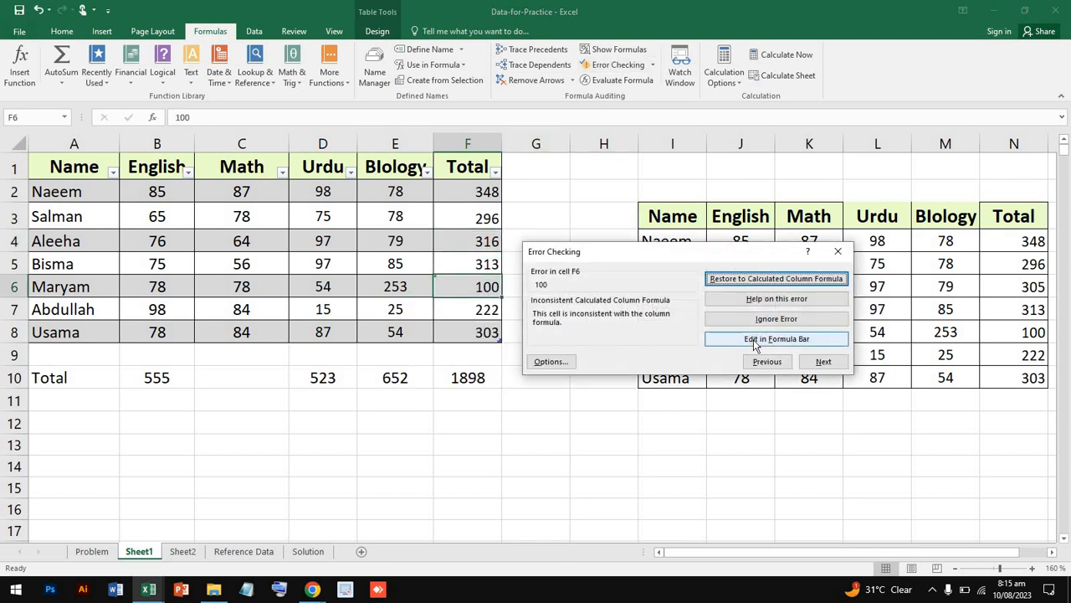
pyautogui.click(824, 361)
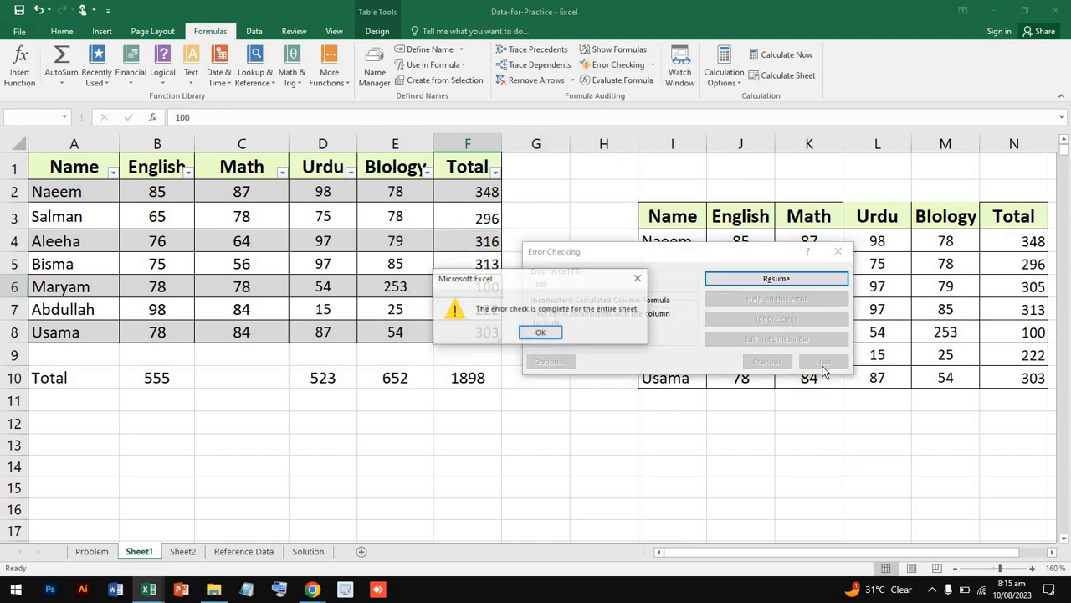
pyautogui.click(544, 332)
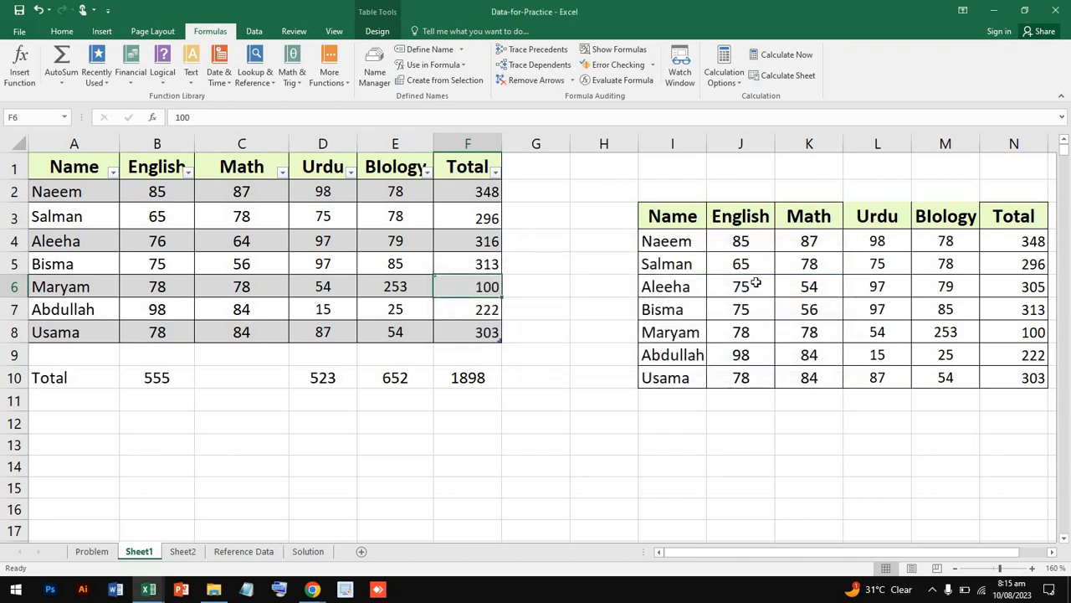
# Step: Restore the total in F6 to the calculated column formula and check the cell's formula
pyautogui.click(603, 308)
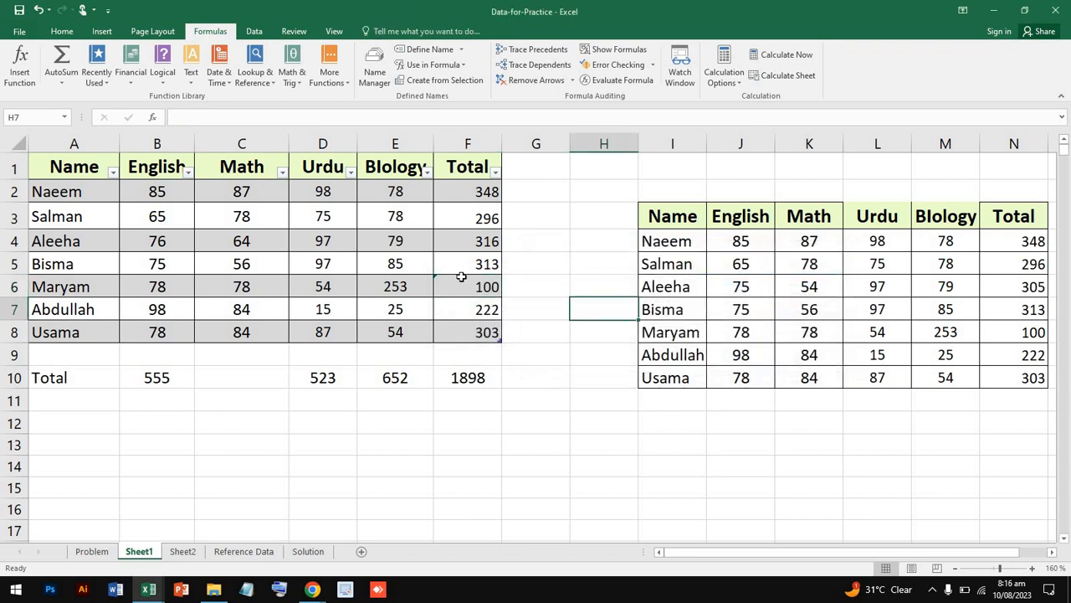
pyautogui.click(461, 281)
pyautogui.click(420, 284)
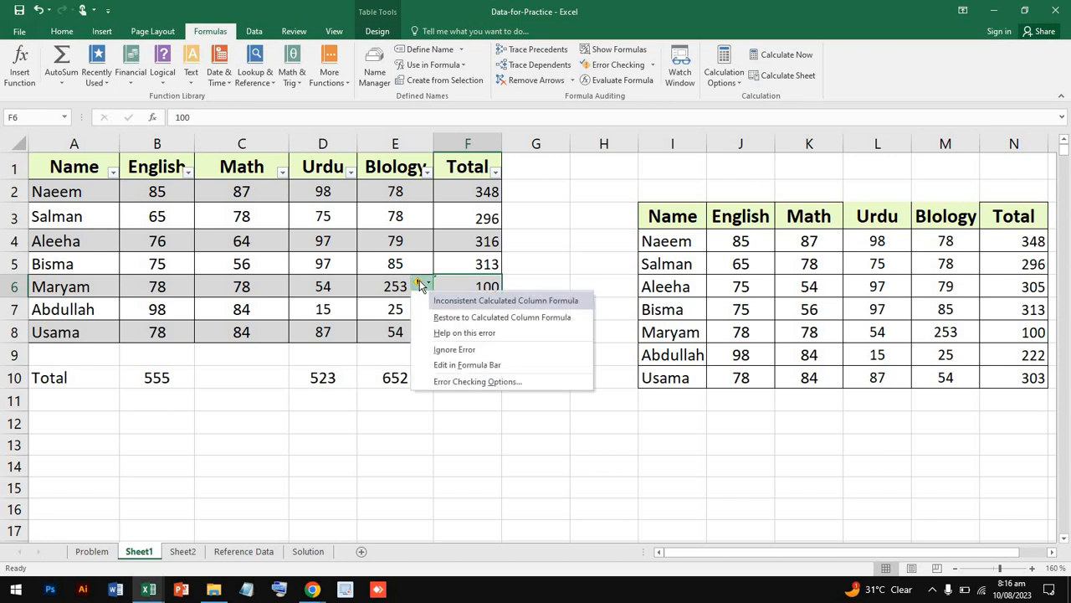
pyautogui.click(506, 318)
pyautogui.click(540, 296)
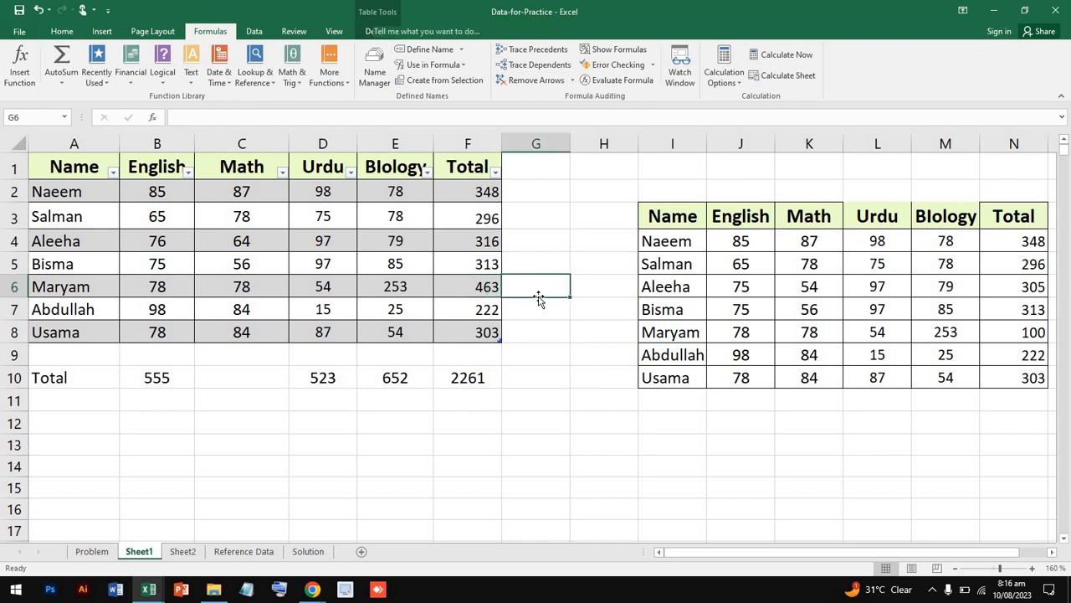
pyautogui.click(470, 287)
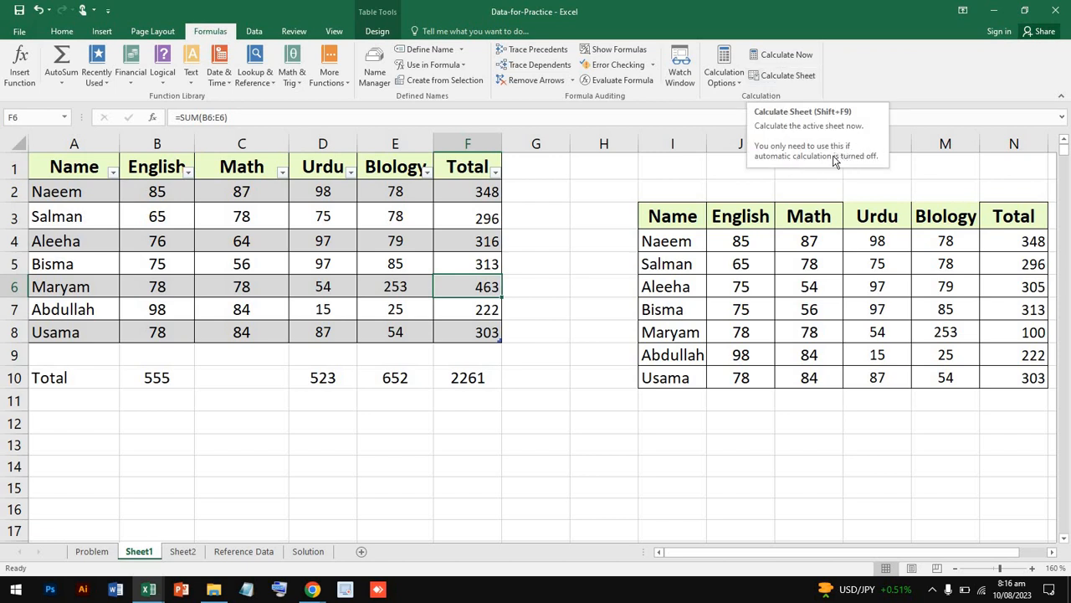
# Step: Set the calculation mode to Manual and inspect the SUM formula in F6
pyautogui.click(672, 144)
pyautogui.click(731, 78)
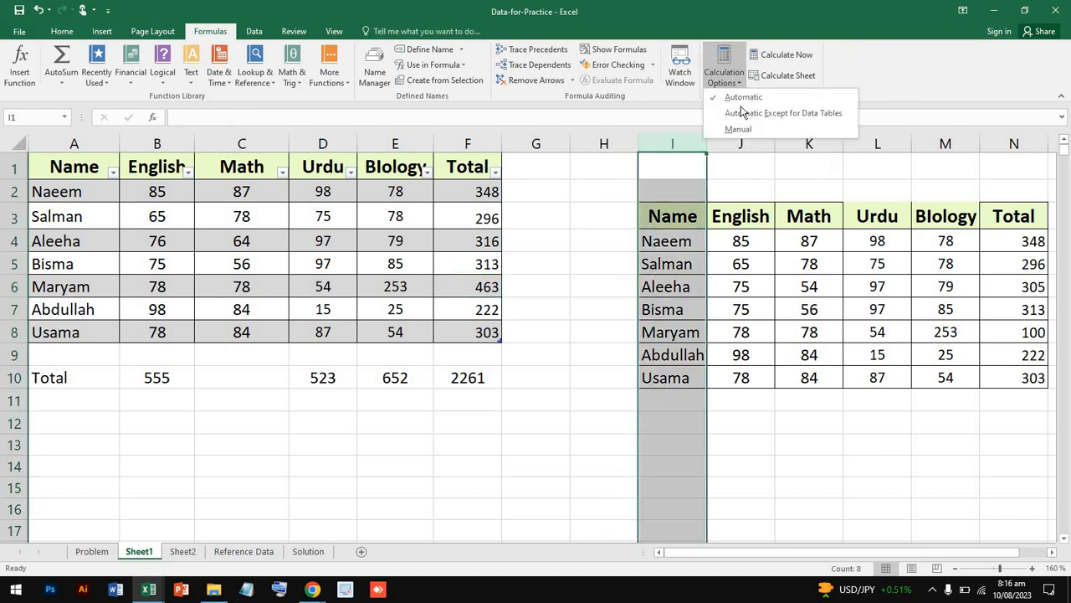
pyautogui.click(738, 129)
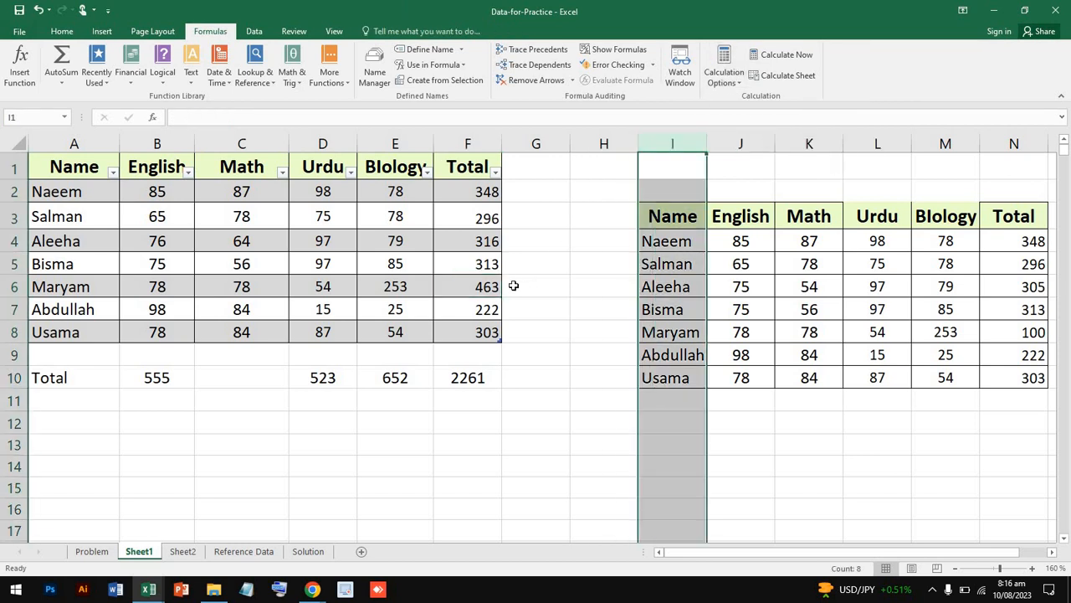
pyautogui.click(514, 286)
pyautogui.doubleClick(461, 285)
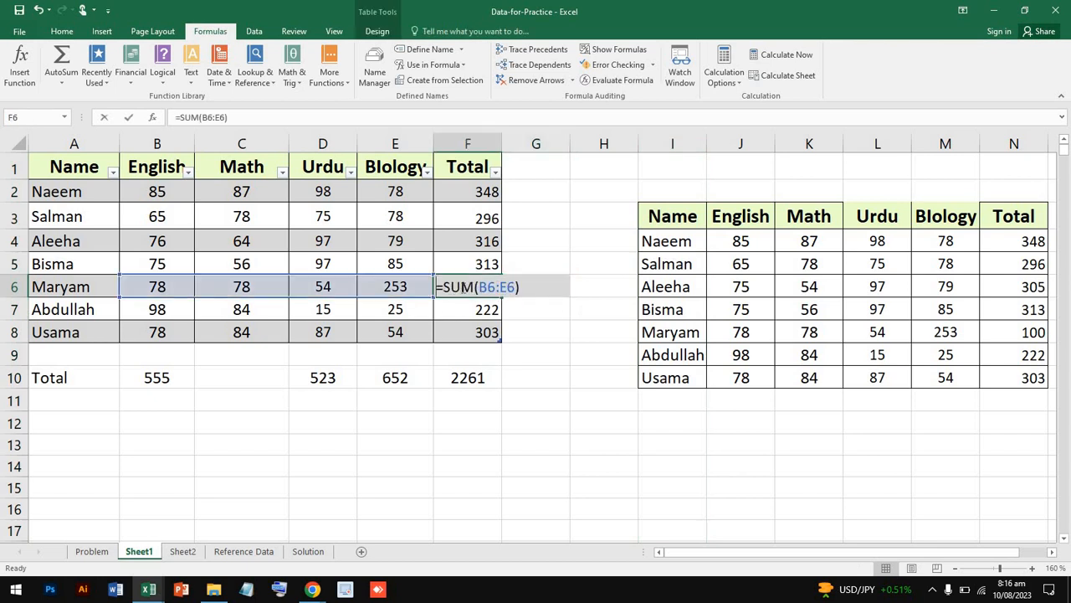
# Step: Set the Biology mark in E5 of the formatted table to 54 and check the row's total in F5
pyautogui.click(403, 264)
pyautogui.doubleClick(396, 264)
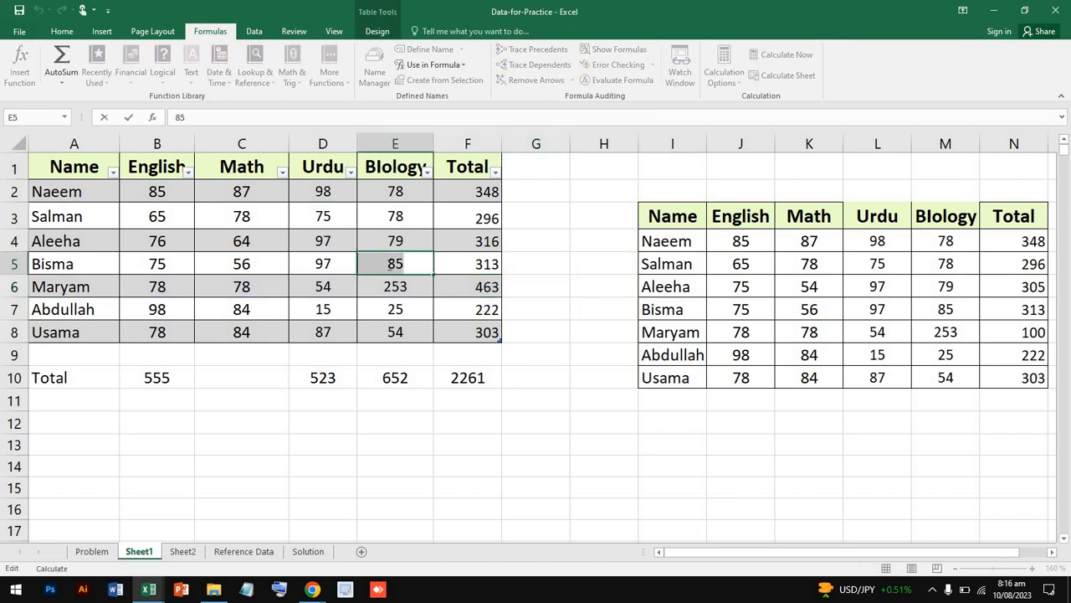
pyautogui.write('54')
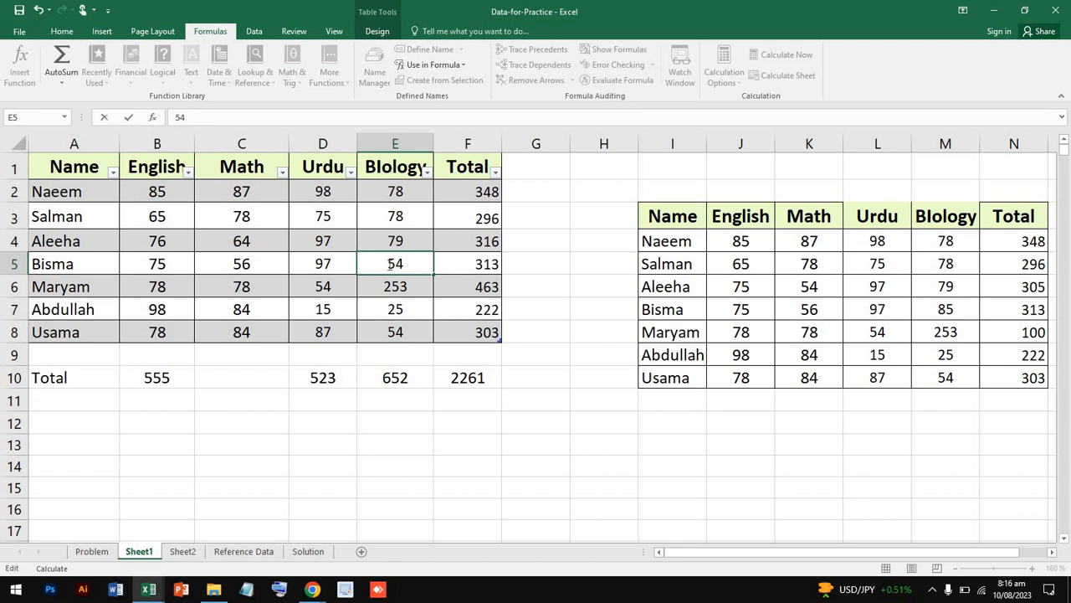
pyautogui.press('Return')
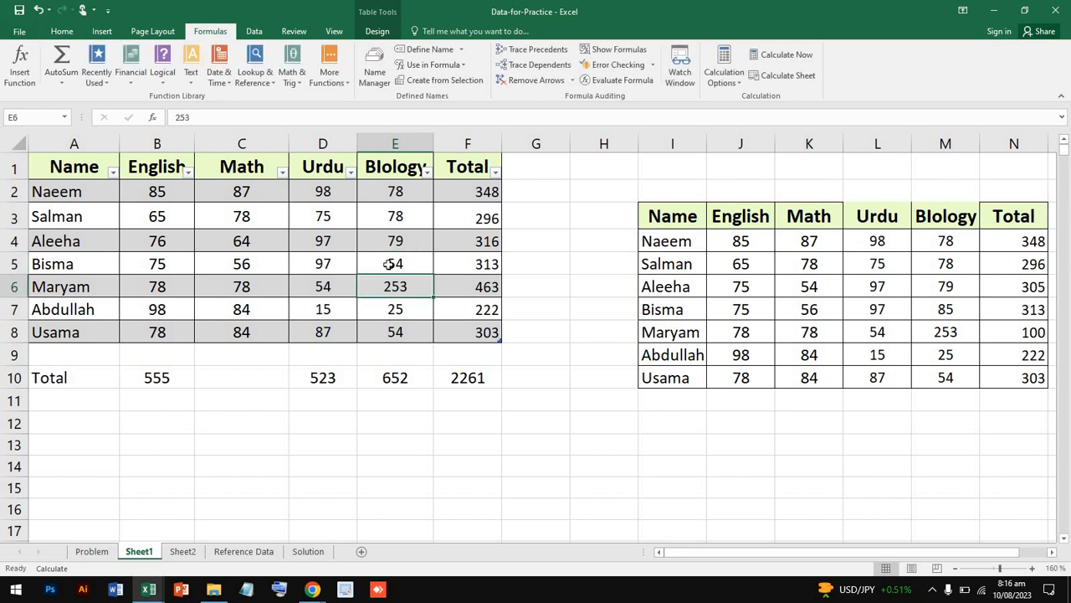
pyautogui.click(466, 266)
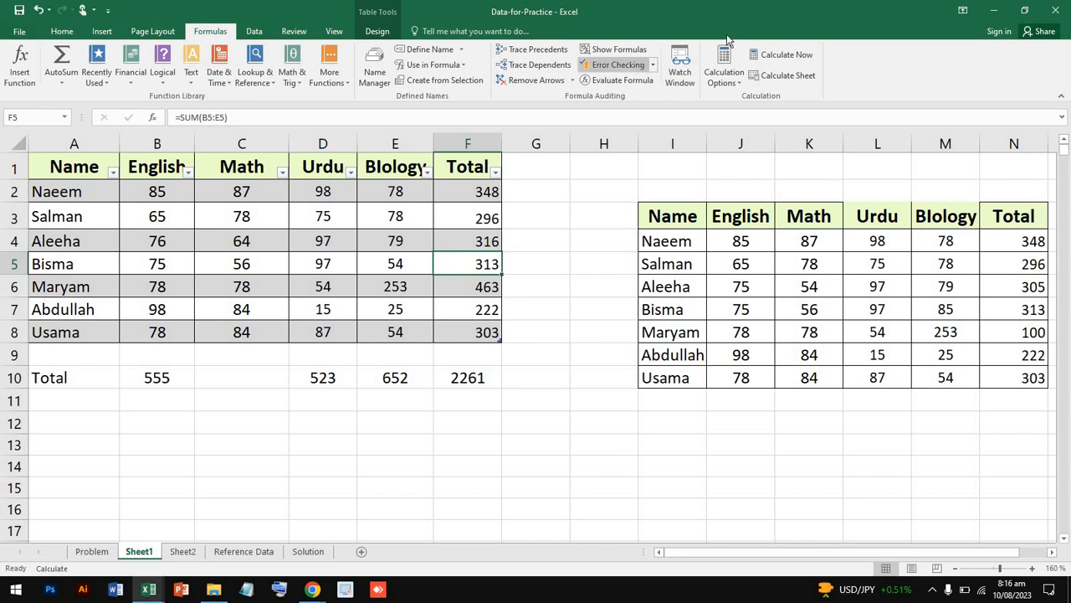
# Step: Check the active calculation mode, then recalculate the totals with Calculate Now
pyautogui.click(724, 77)
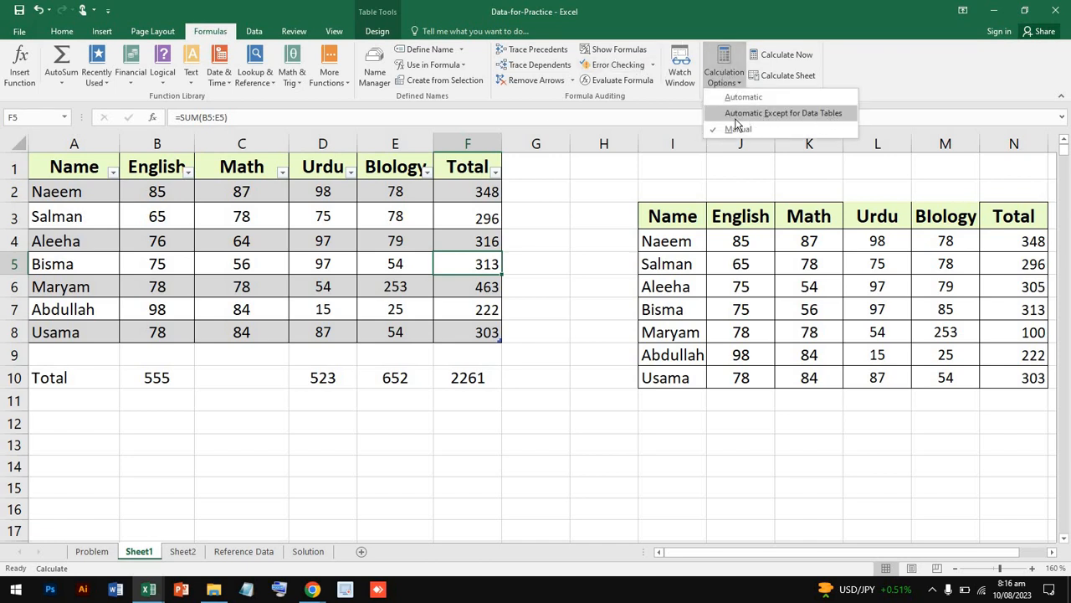
pyautogui.click(479, 257)
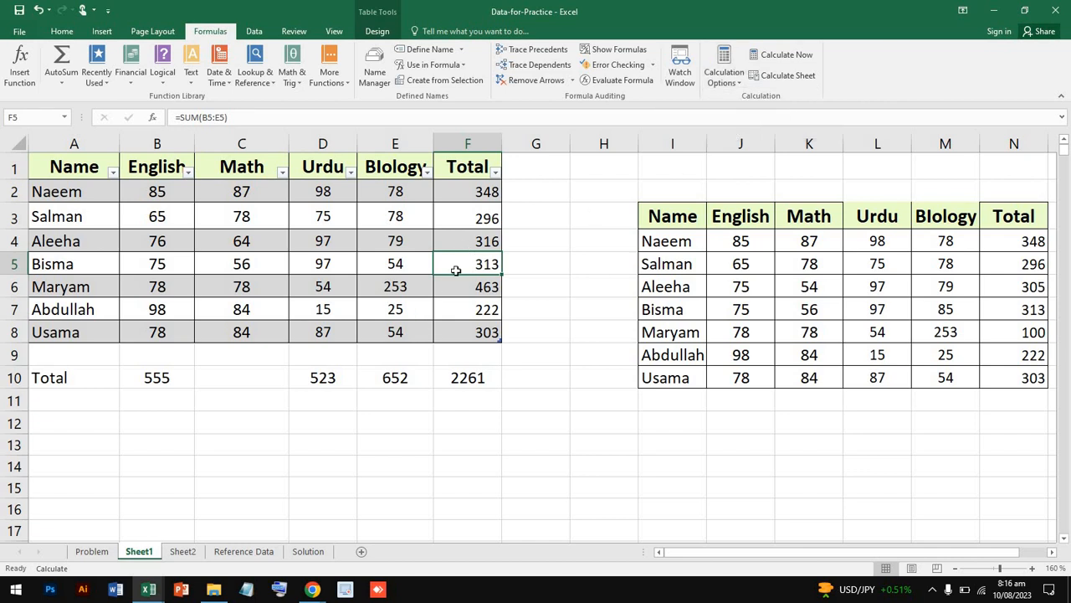
pyautogui.doubleClick(394, 274)
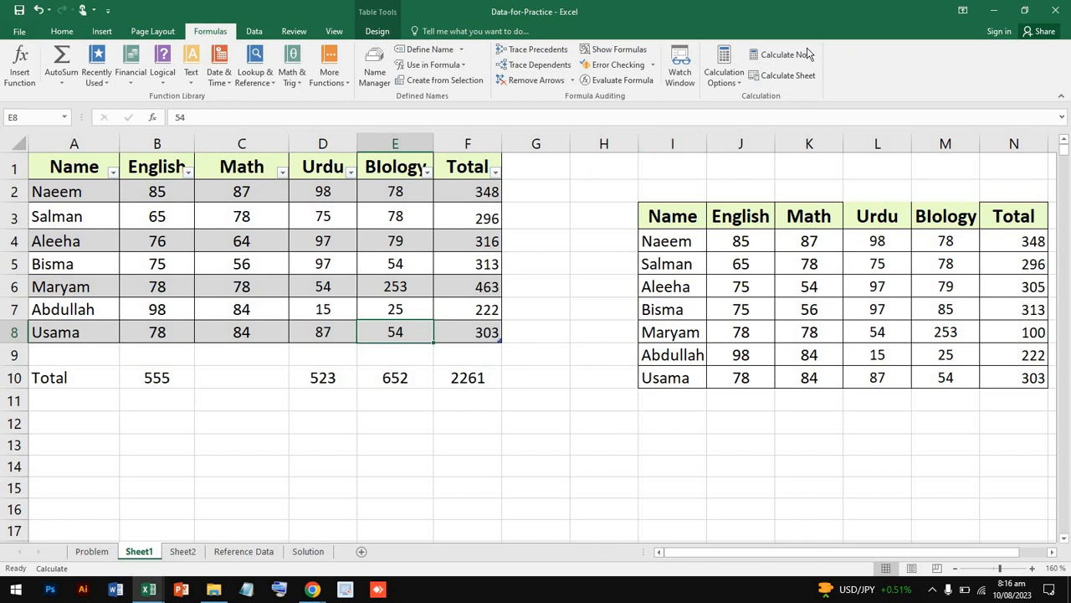
pyautogui.click(786, 55)
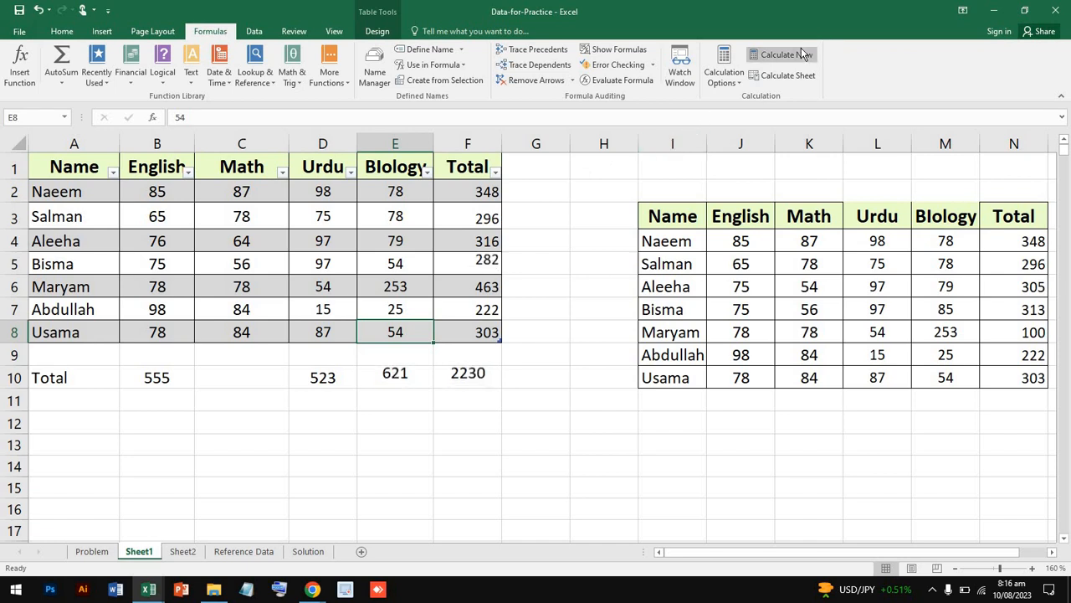
pyautogui.click(460, 288)
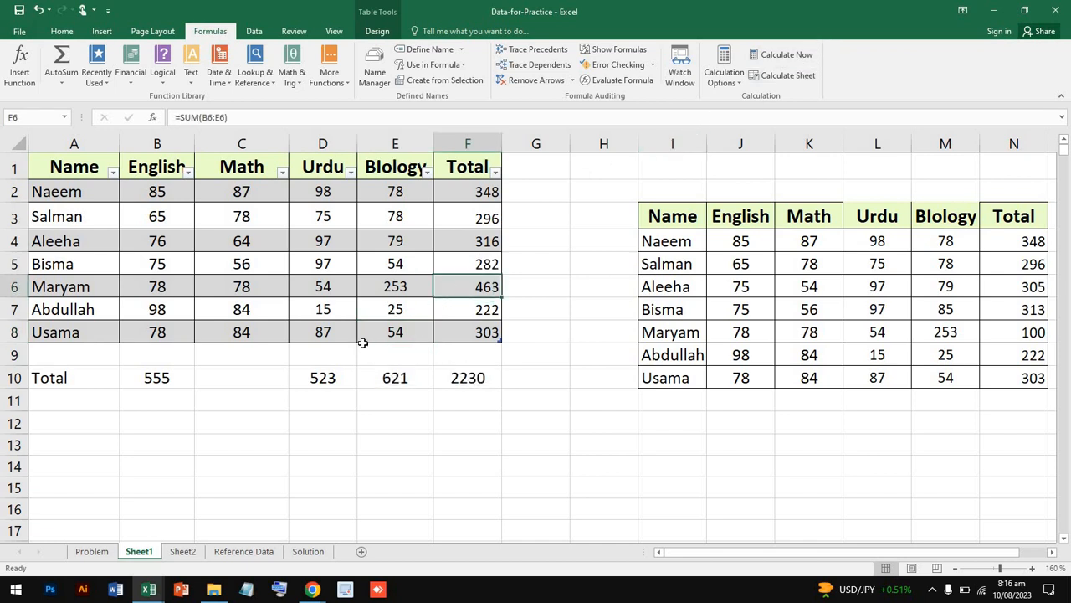
pyautogui.click(736, 84)
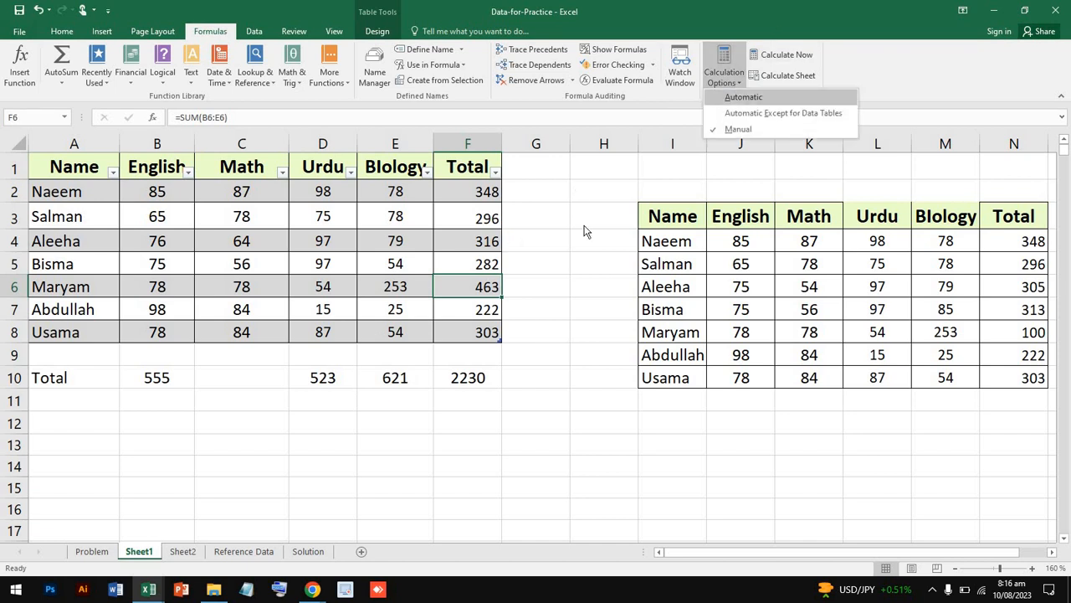
pyautogui.click(417, 332)
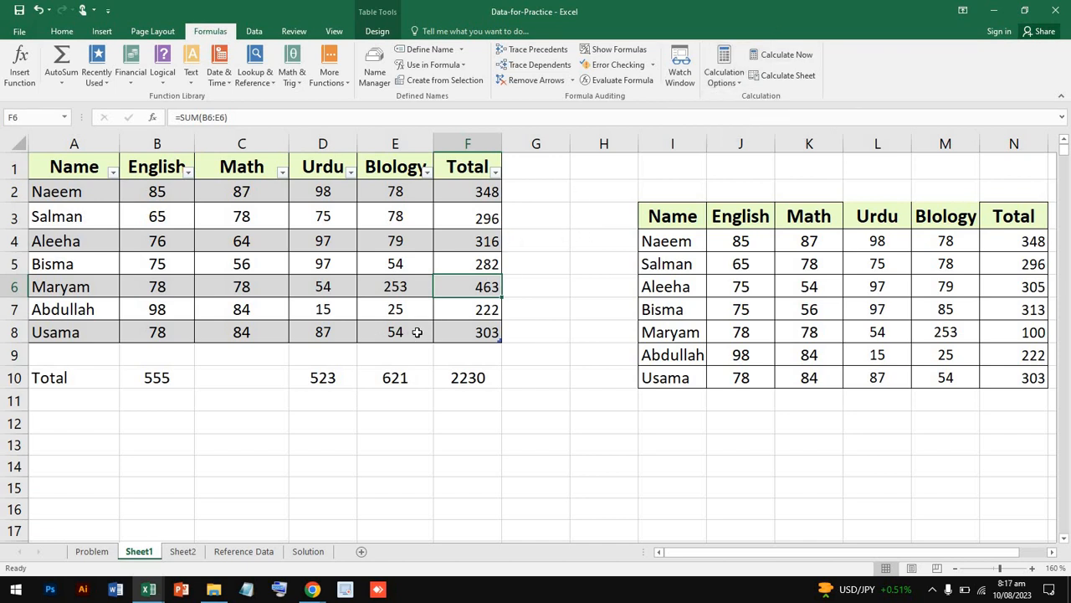
pyautogui.doubleClick(817, 311)
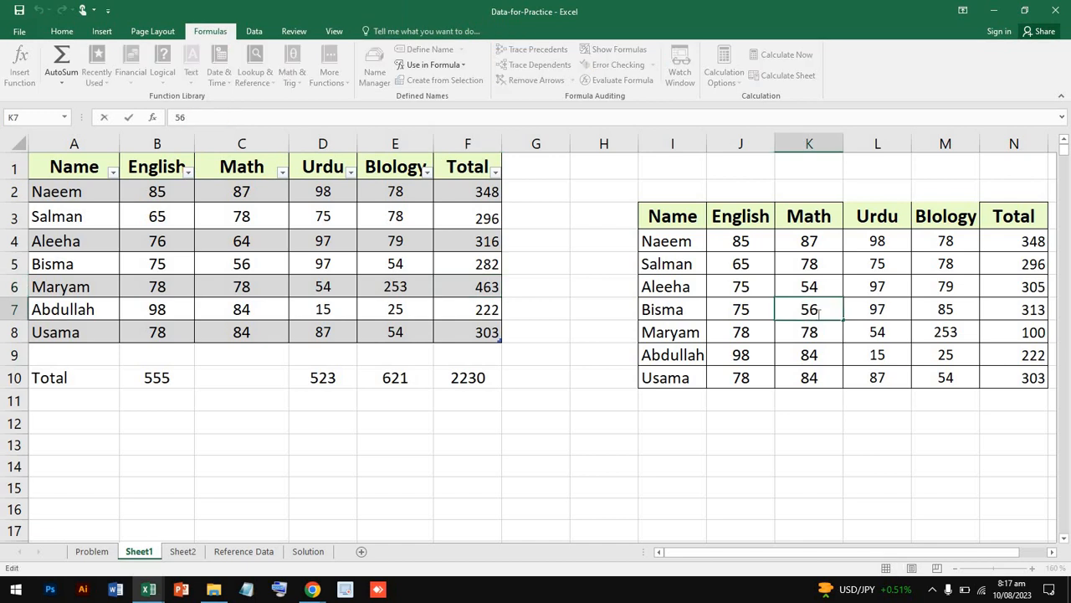
pyautogui.click(683, 142)
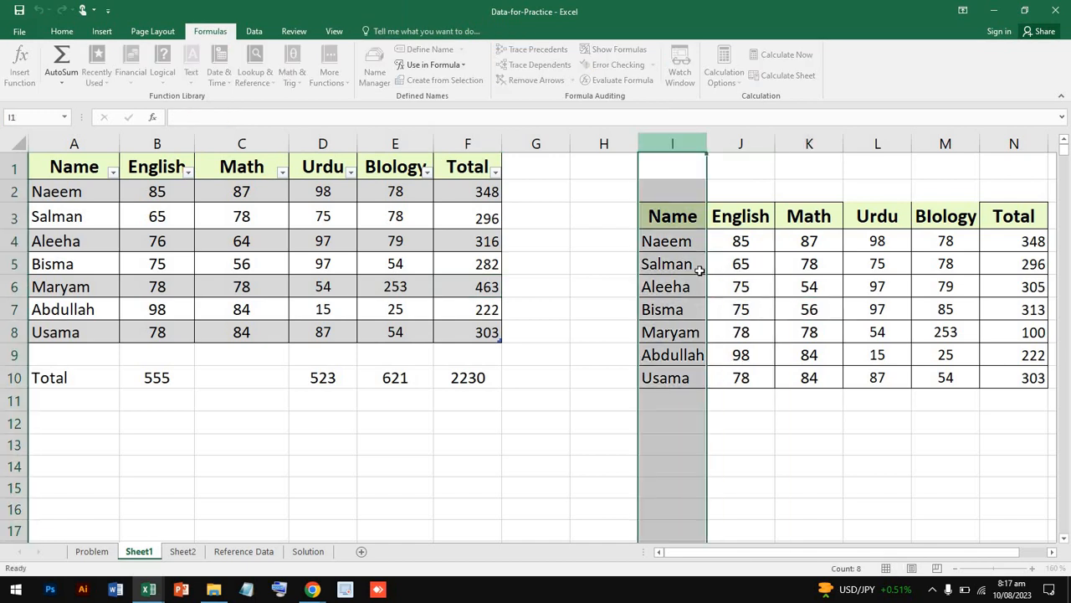
# Step: Check the calculation options and set the Urdu mark in L6 of the plain table to 25
pyautogui.click(606, 196)
pyautogui.click(725, 77)
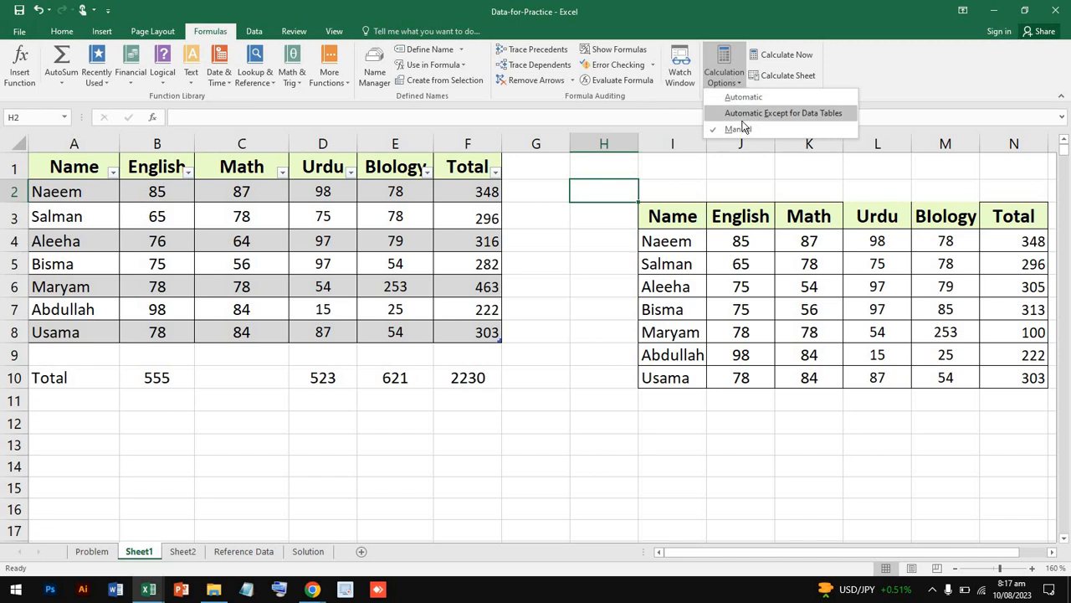
pyautogui.click(873, 279)
pyautogui.doubleClick(879, 283)
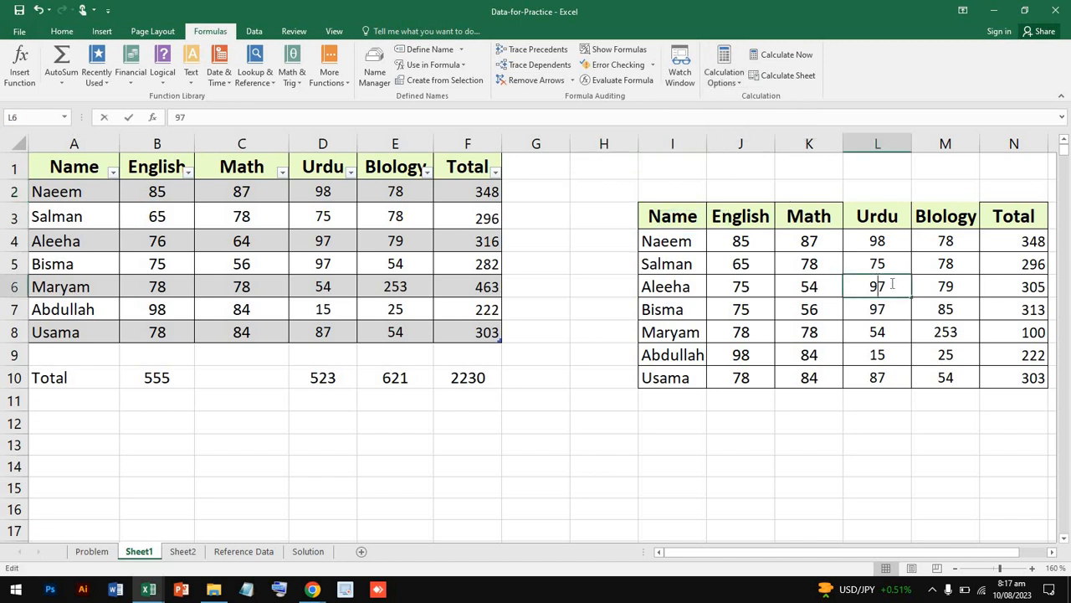
pyautogui.doubleClick(865, 284)
pyautogui.write('2')
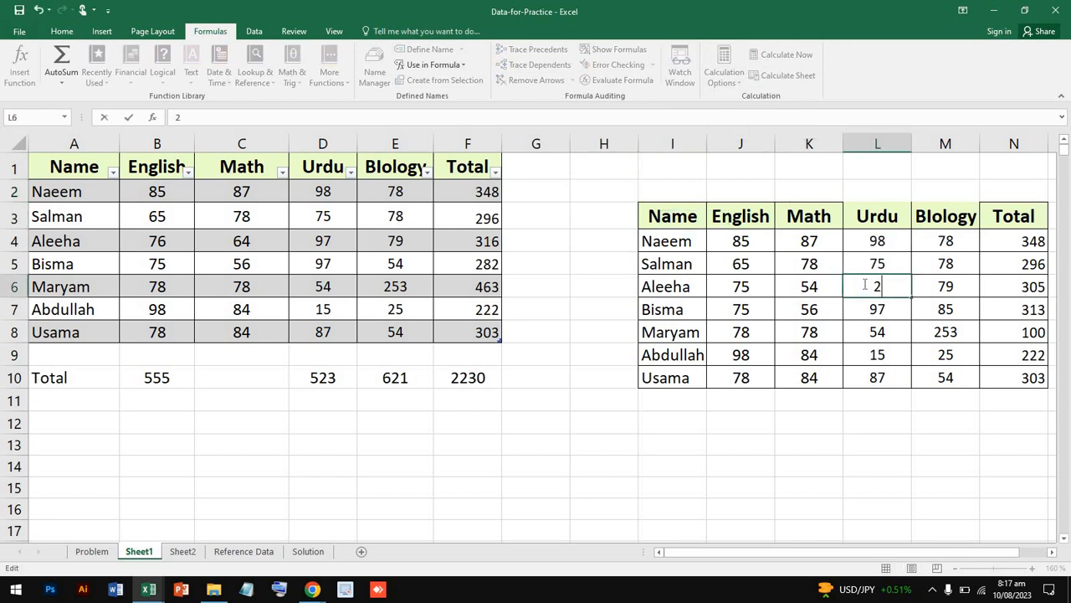
pyautogui.write('5')
pyautogui.press('Return')
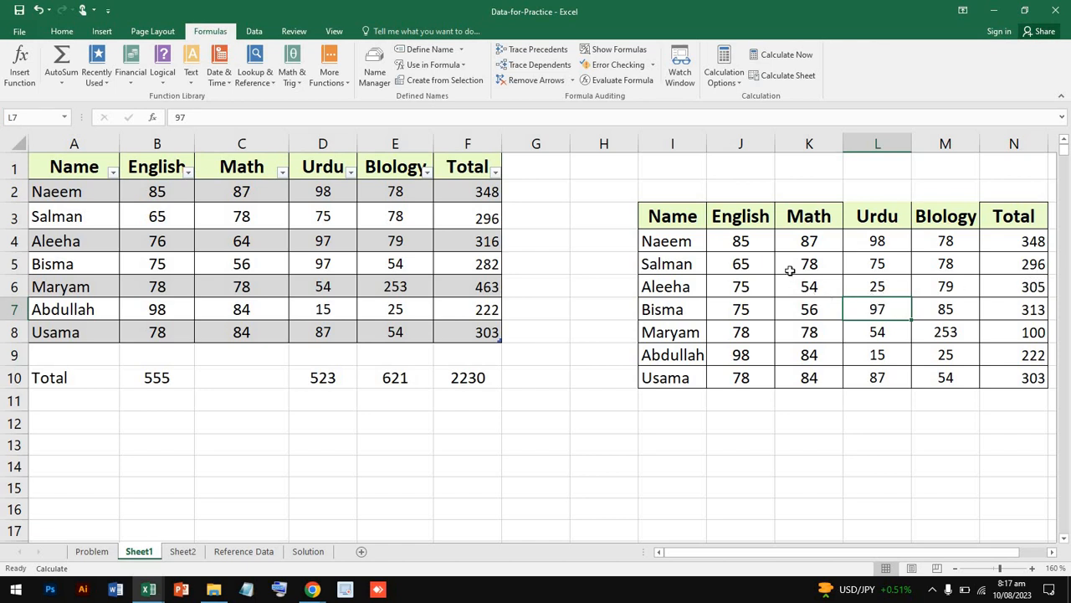
# Step: Set the Biology mark in E4 of the formatted table to 52 and check the row's total in F4
pyautogui.doubleClick(407, 240)
pyautogui.moveTo(406, 239); pyautogui.dragTo(383, 239)
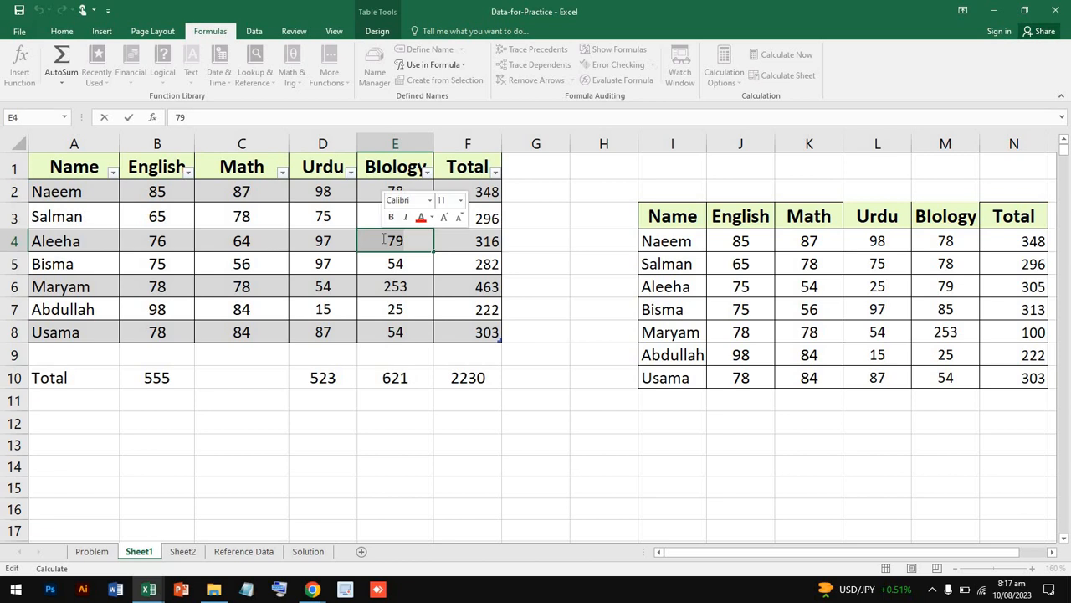
pyautogui.write('52')
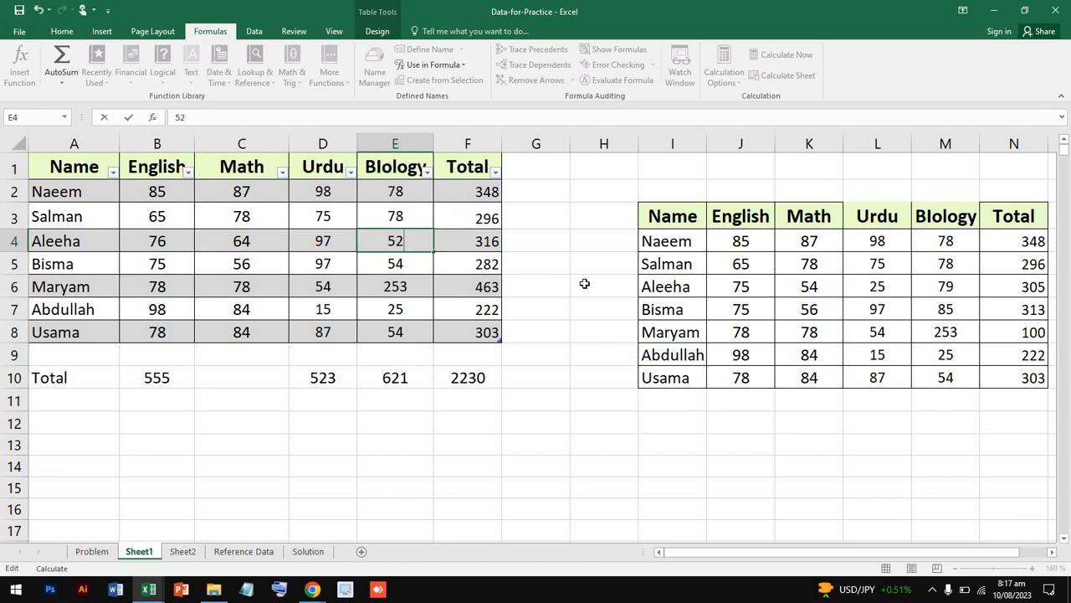
pyautogui.press('Return')
pyautogui.click(476, 241)
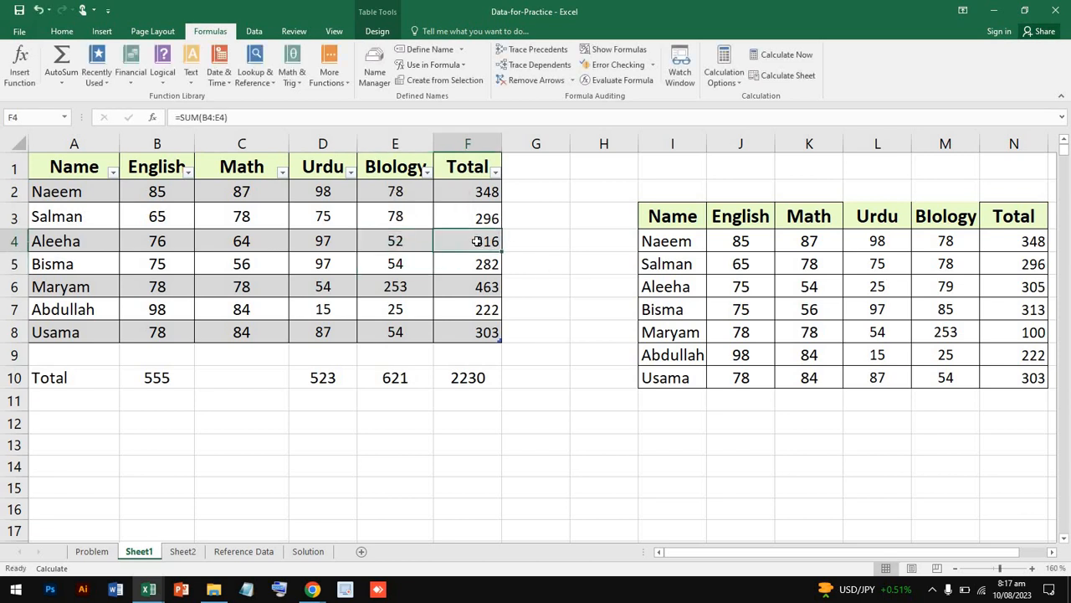
# Step: Recalculate the active sheet with Calculate Sheet and inspect the SUM formula in N6
pyautogui.click(799, 77)
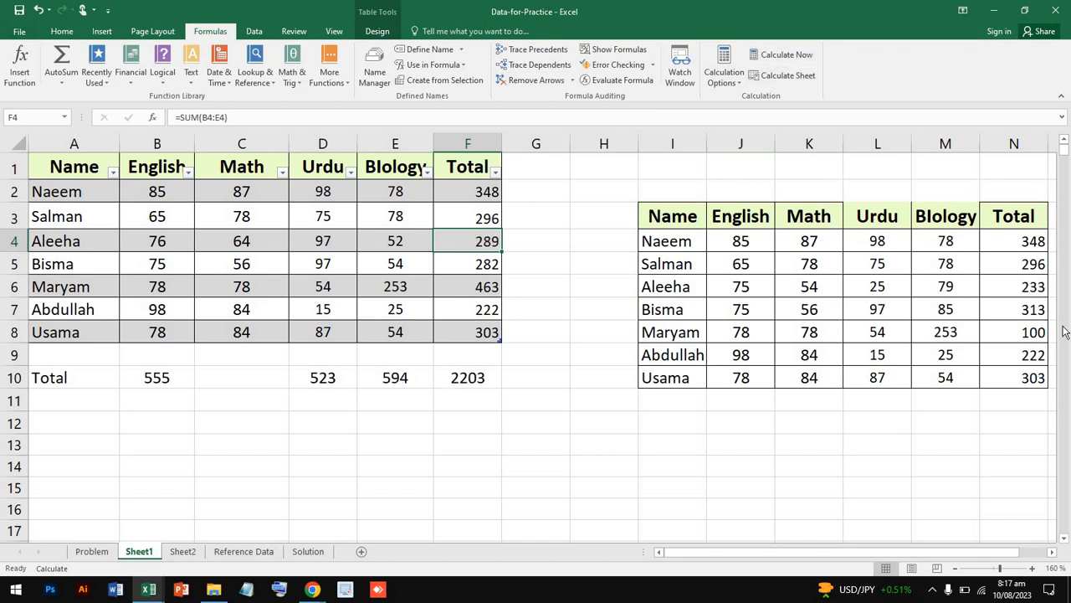
pyautogui.click(1034, 287)
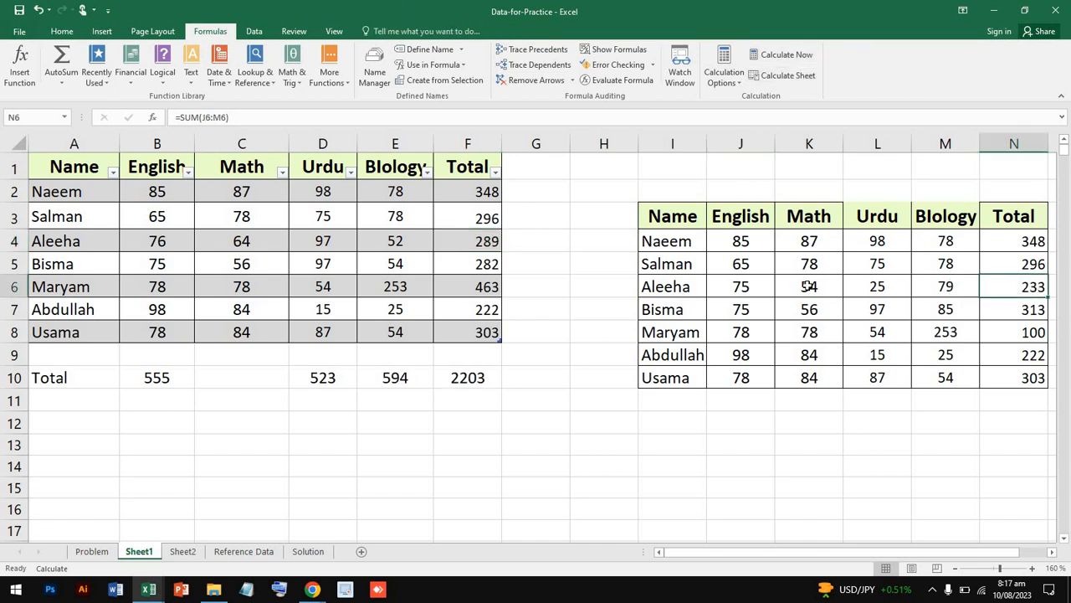
# Step: Undo the mark changes in E4 and L6, then recalculate the active sheet
pyautogui.hotkey('ctrl', 'c')
pyautogui.hotkey('ctrl', 'z')
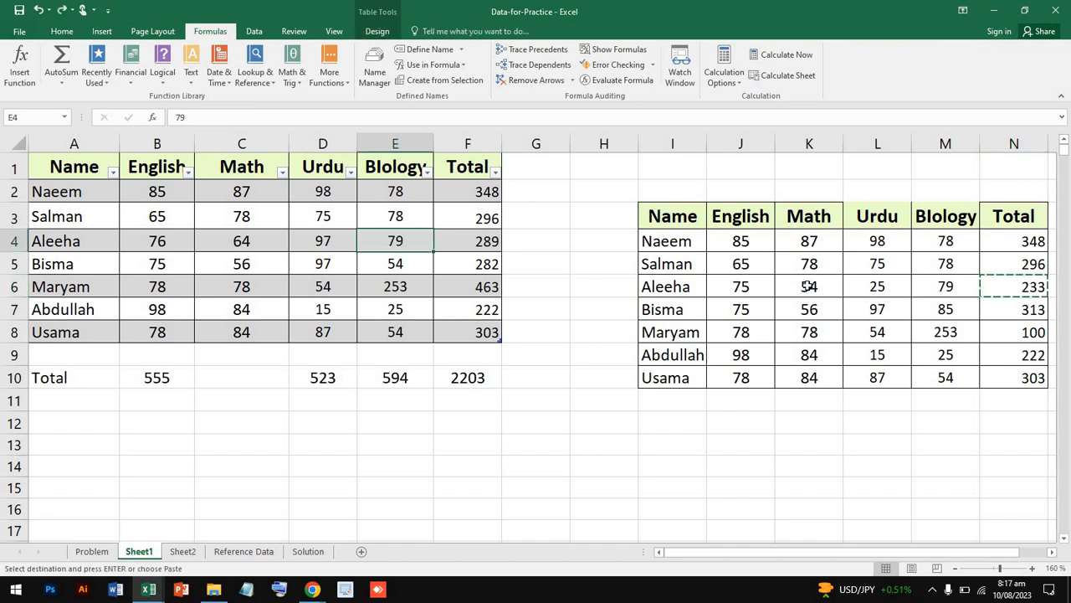
pyautogui.hotkey('ctrl', 'z')
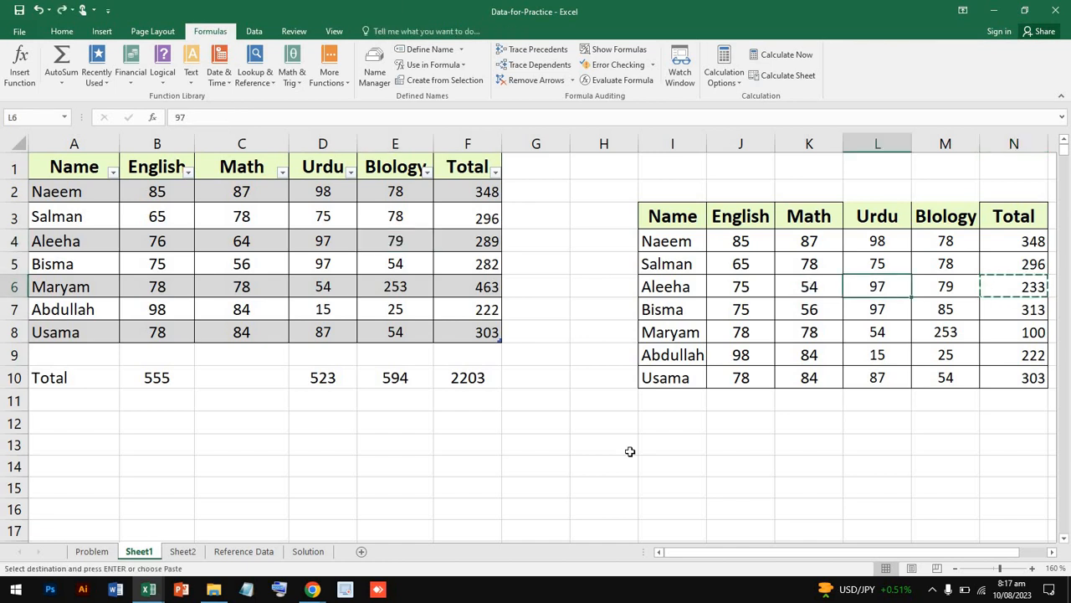
pyautogui.click(557, 464)
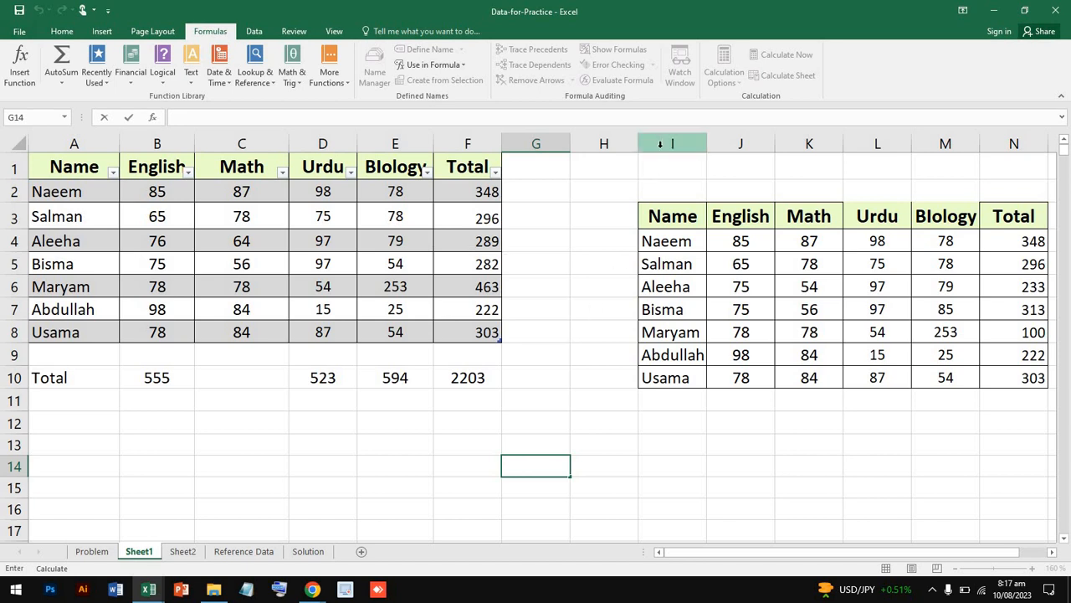
pyautogui.click(725, 266)
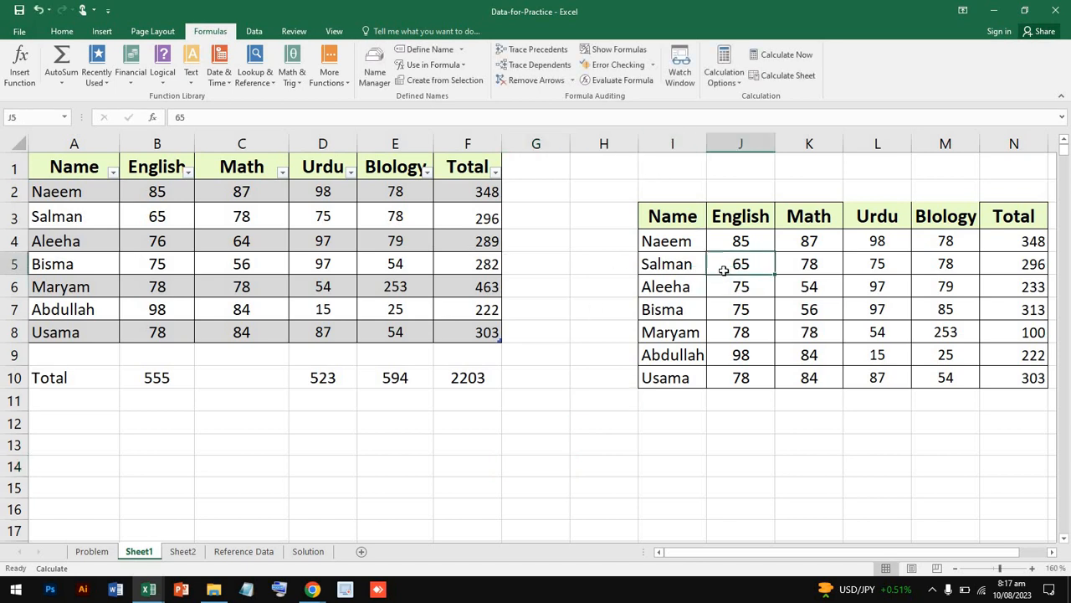
pyautogui.click(800, 76)
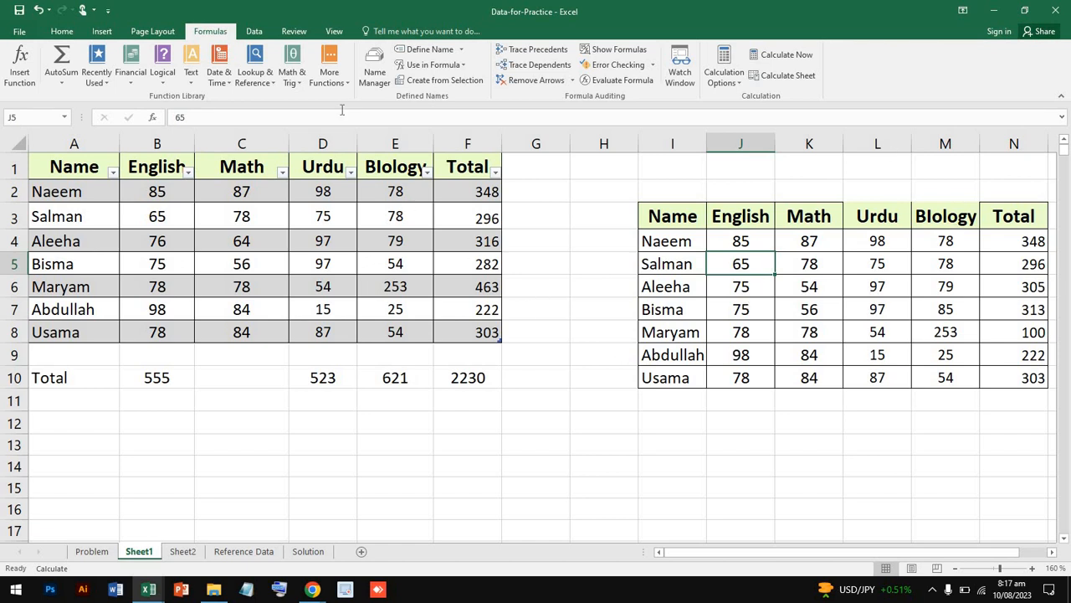
pyautogui.click(338, 32)
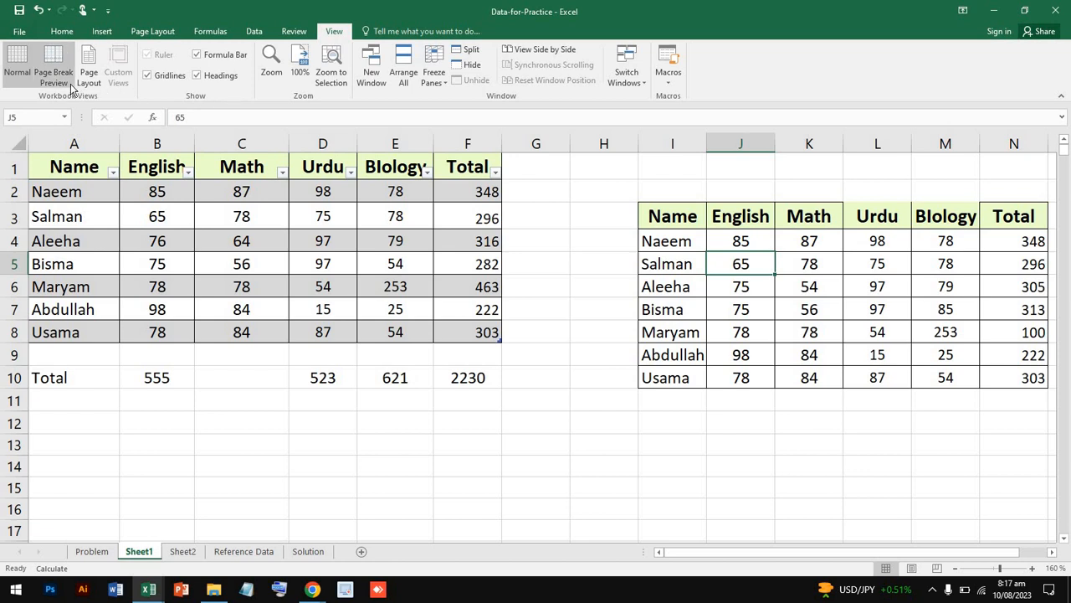
pyautogui.click(294, 32)
pyautogui.click(253, 34)
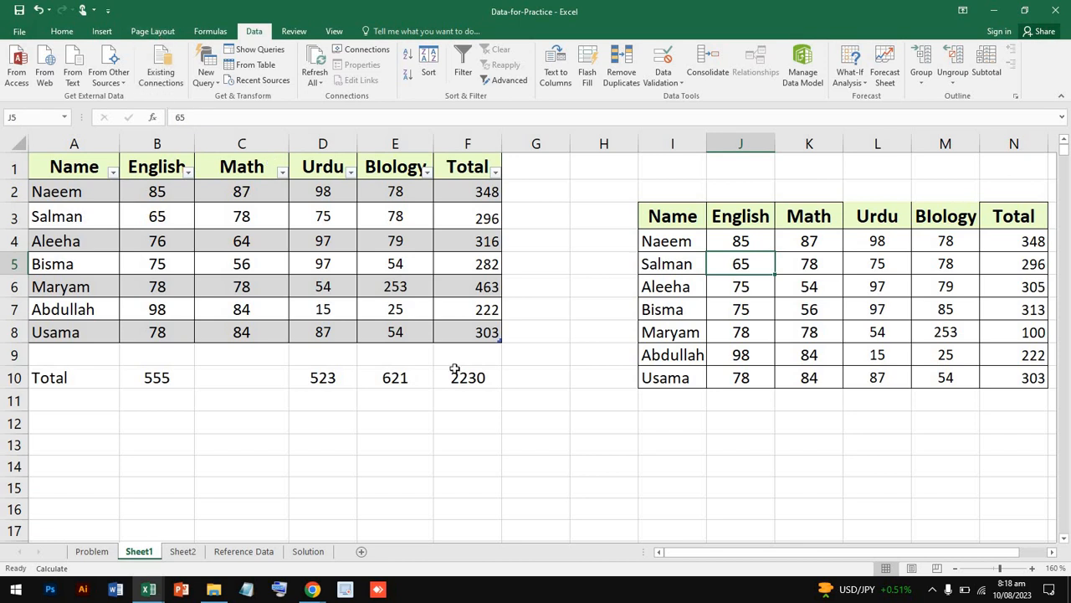
# Step: Switch to the blank Book1 workbook and select cell D1
pyautogui.click(992, 11)
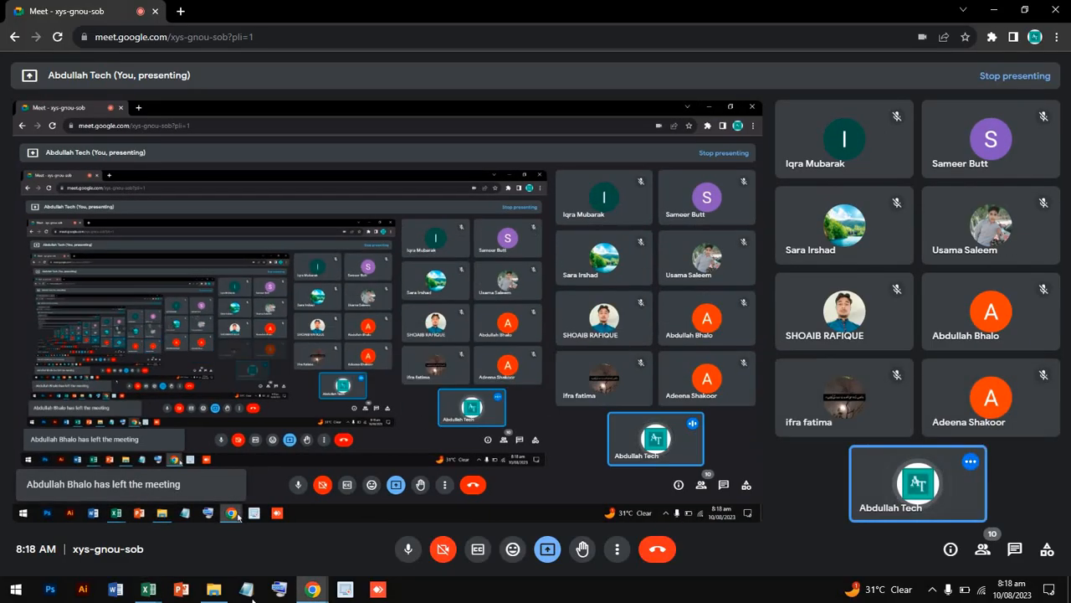
pyautogui.moveTo(148, 589)
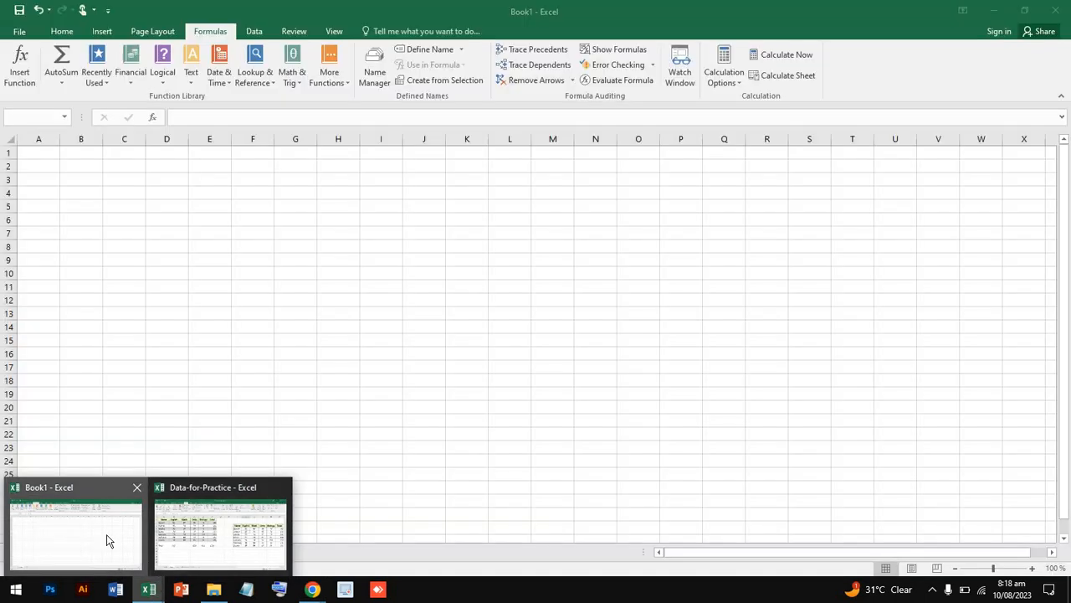
pyautogui.click(107, 534)
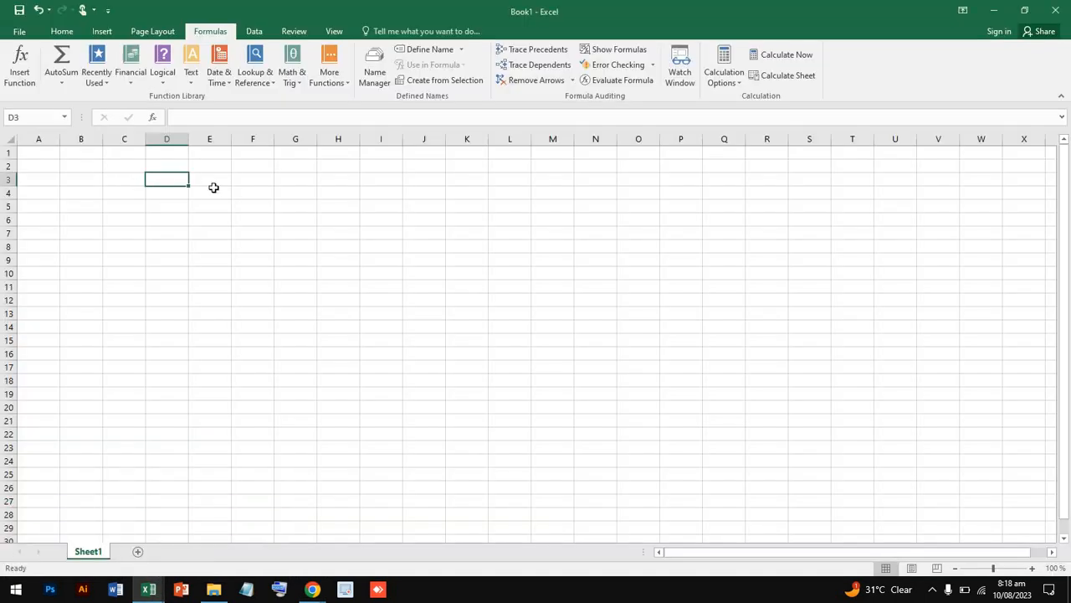
pyautogui.press('Up')
pyautogui.press('Up')
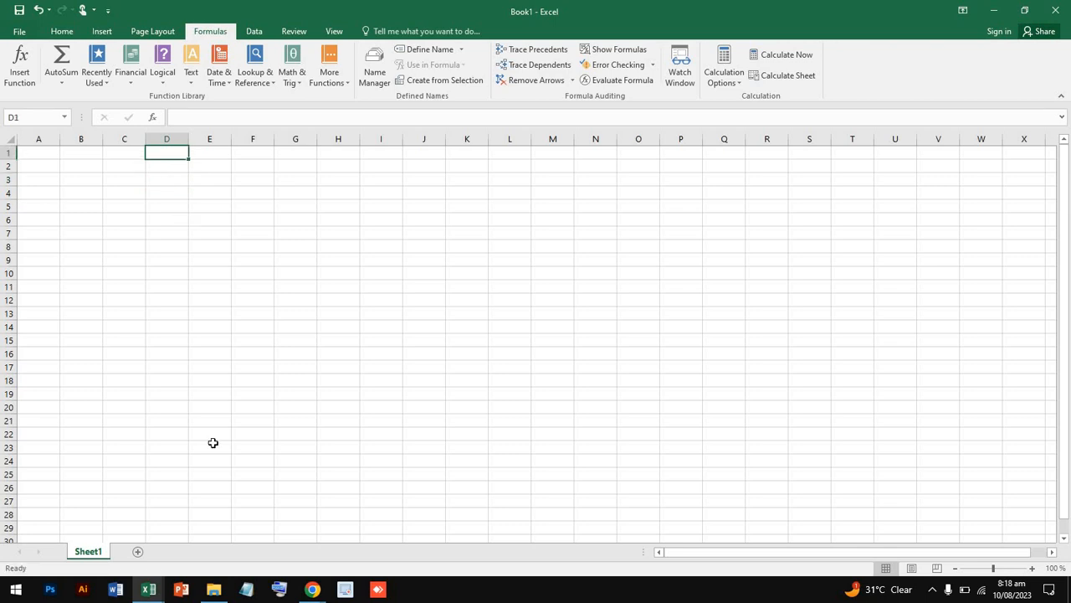
# Step: Copy the plain marks table I3:N10 from Data-for-Practice and paste it into Book1 starting at D1
pyautogui.moveTo(149, 591)
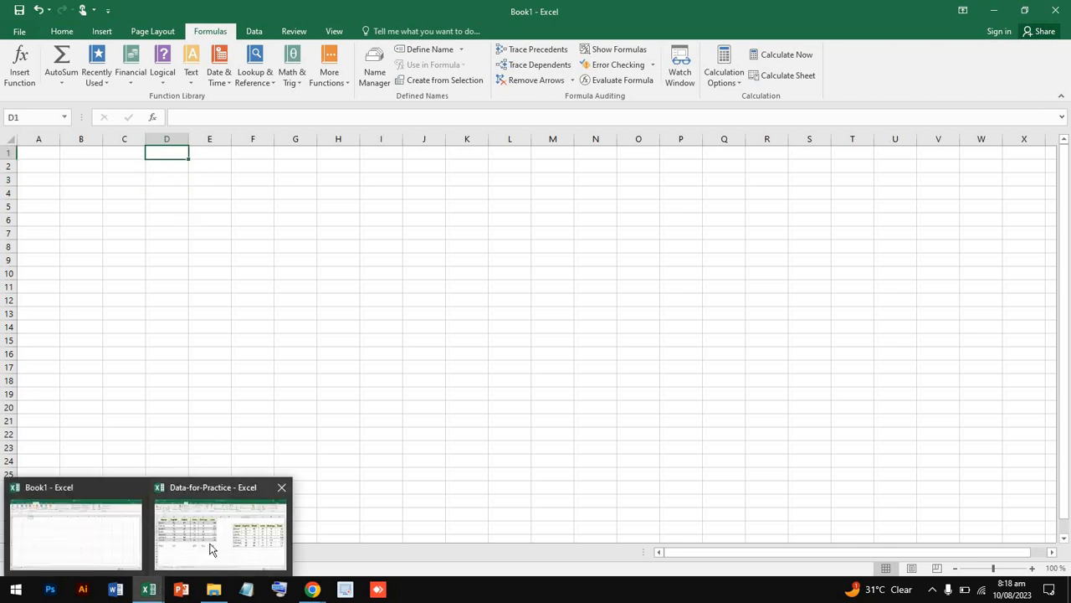
pyautogui.click(210, 550)
pyautogui.moveTo(695, 217)
pyautogui.mouseDown()
pyautogui.moveTo(996, 372)
pyautogui.moveTo(1044, 377)
pyautogui.mouseUp()
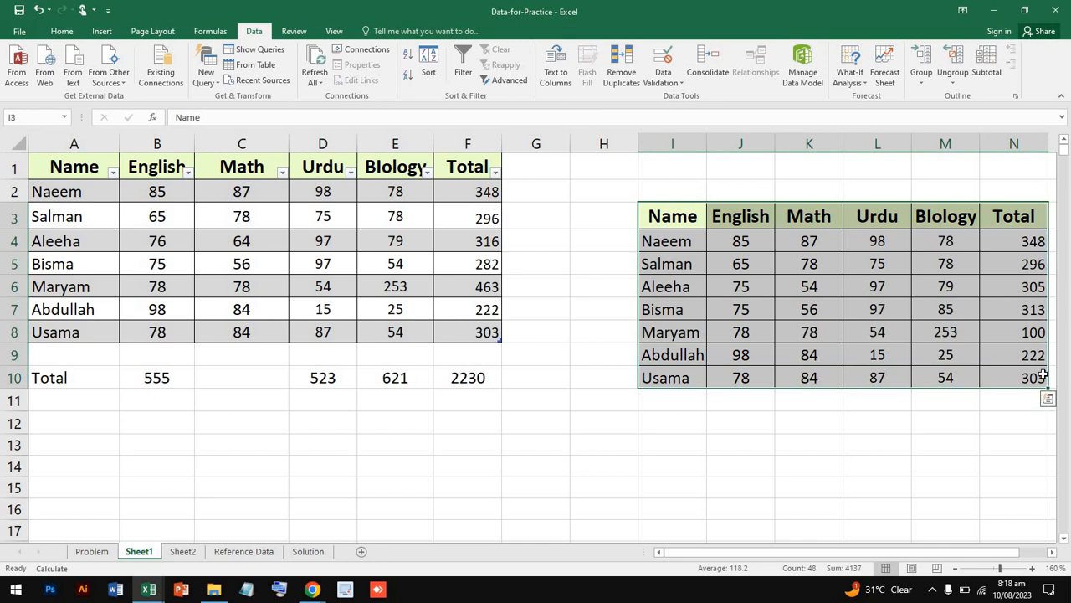
pyautogui.hotkey('ctrl', 'c')
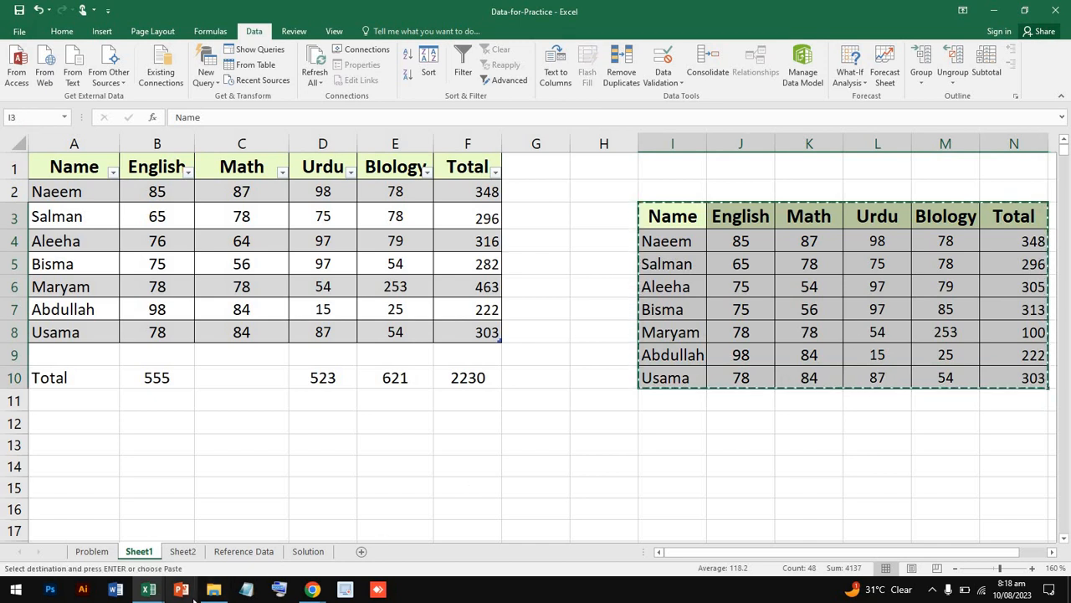
pyautogui.moveTo(149, 589)
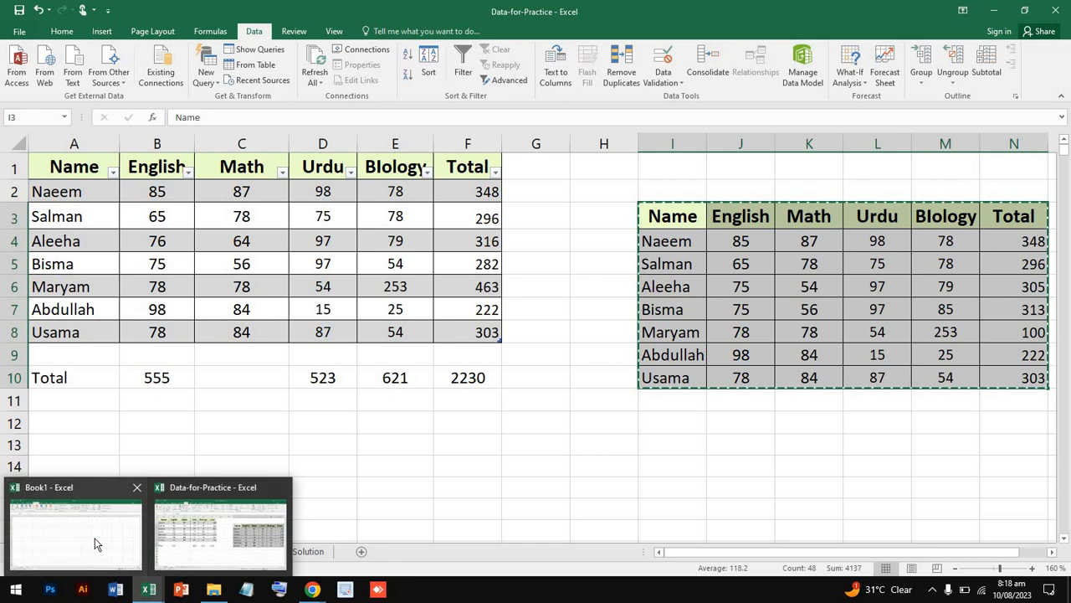
pyautogui.click(95, 544)
pyautogui.hotkey('ctrl', 'v')
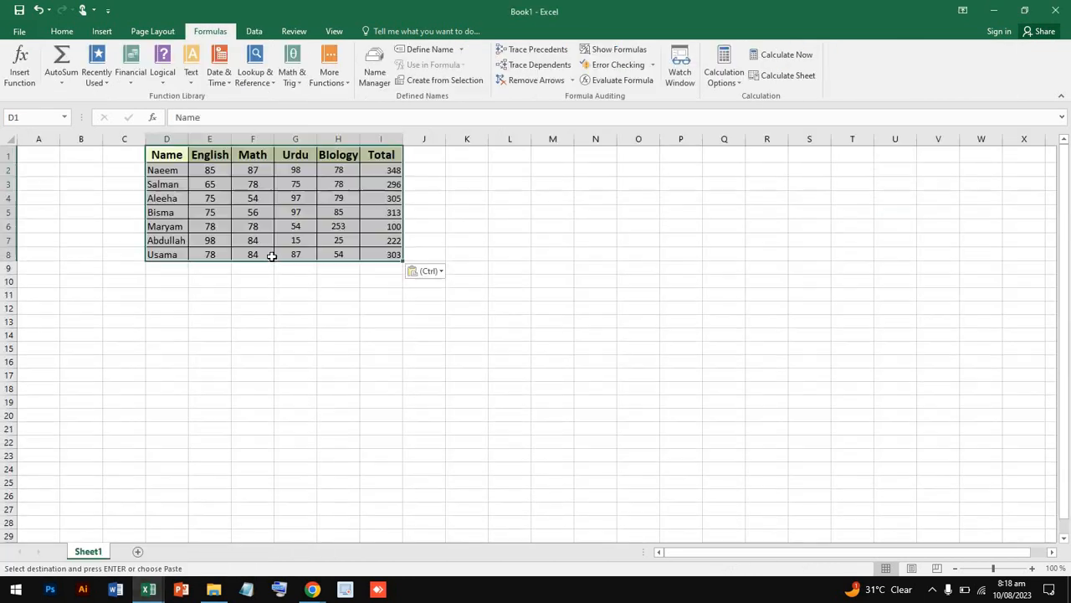
pyautogui.rightClick(398, 260)
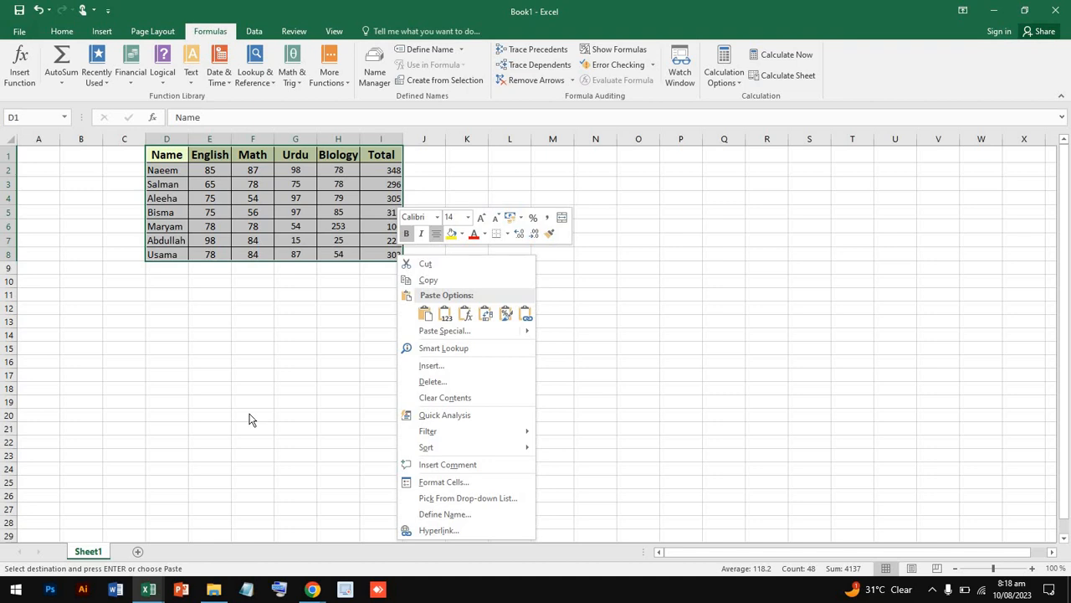
pyautogui.press('Escape')
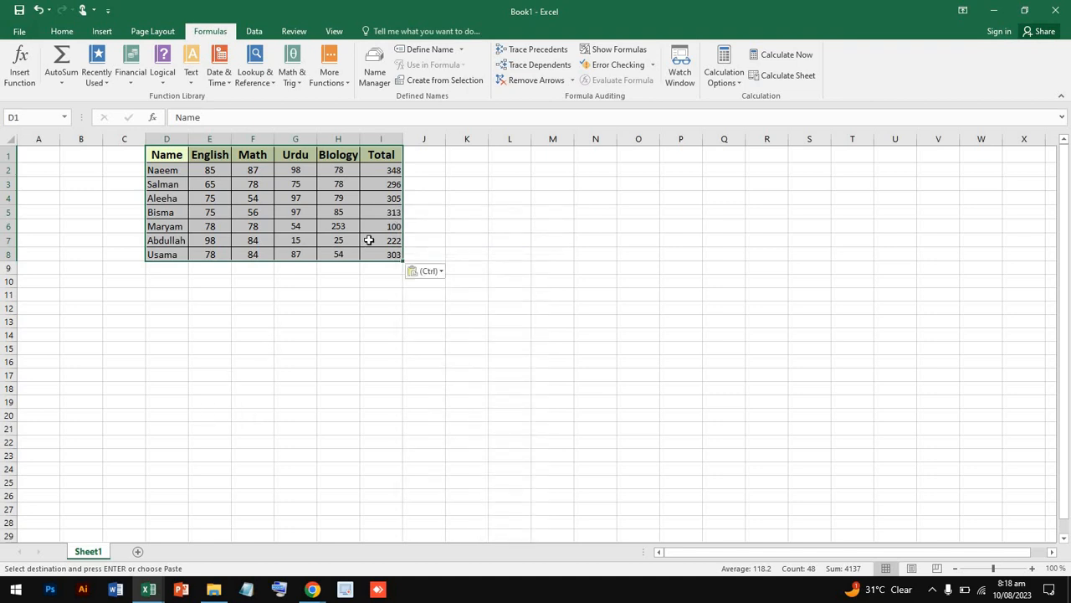
pyautogui.click(20, 32)
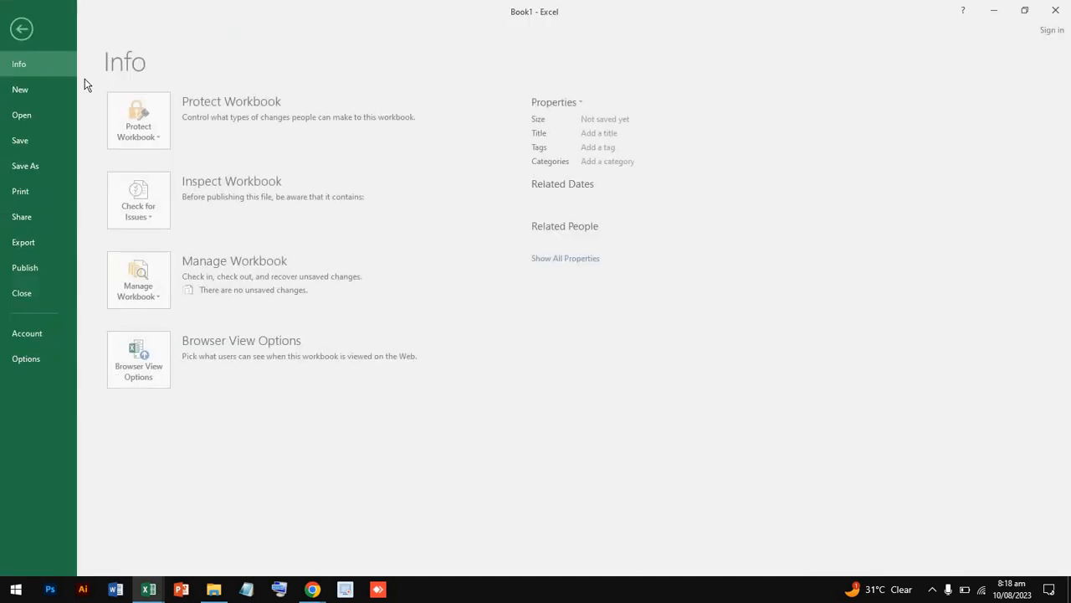
pyautogui.click(50, 168)
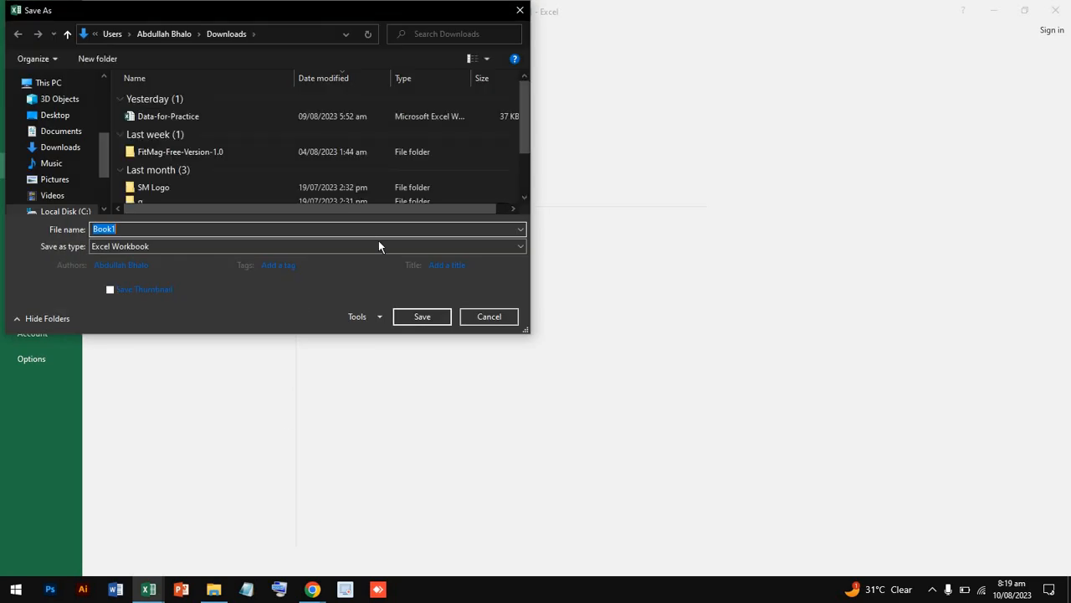
pyautogui.click(471, 320)
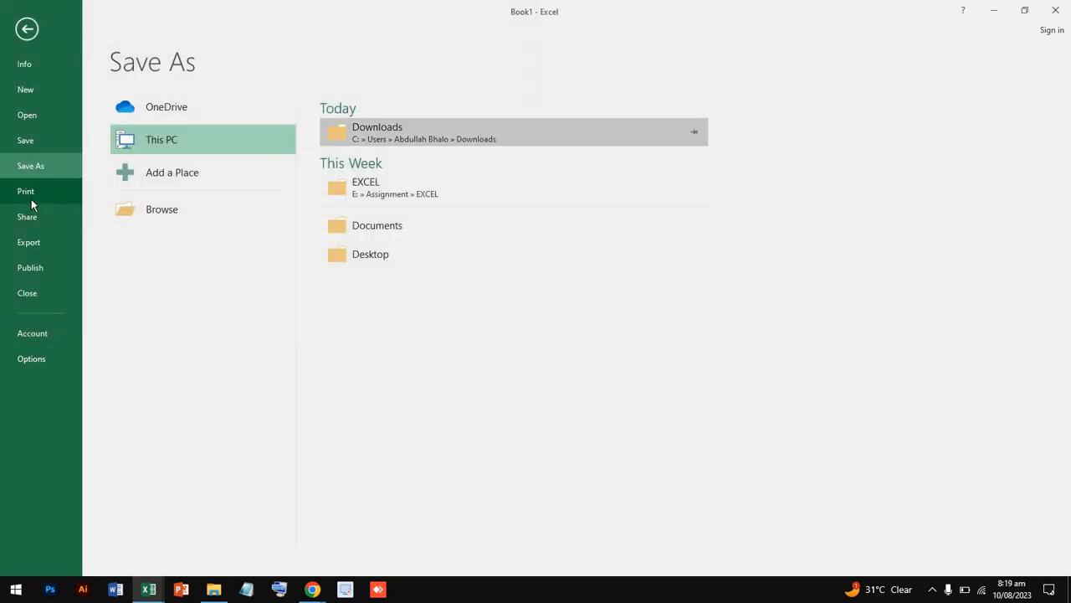
# Step: Preview the Book1 printout, zoom in on the marks table, and return to the Data-for-Practice workbook
pyautogui.click(43, 201)
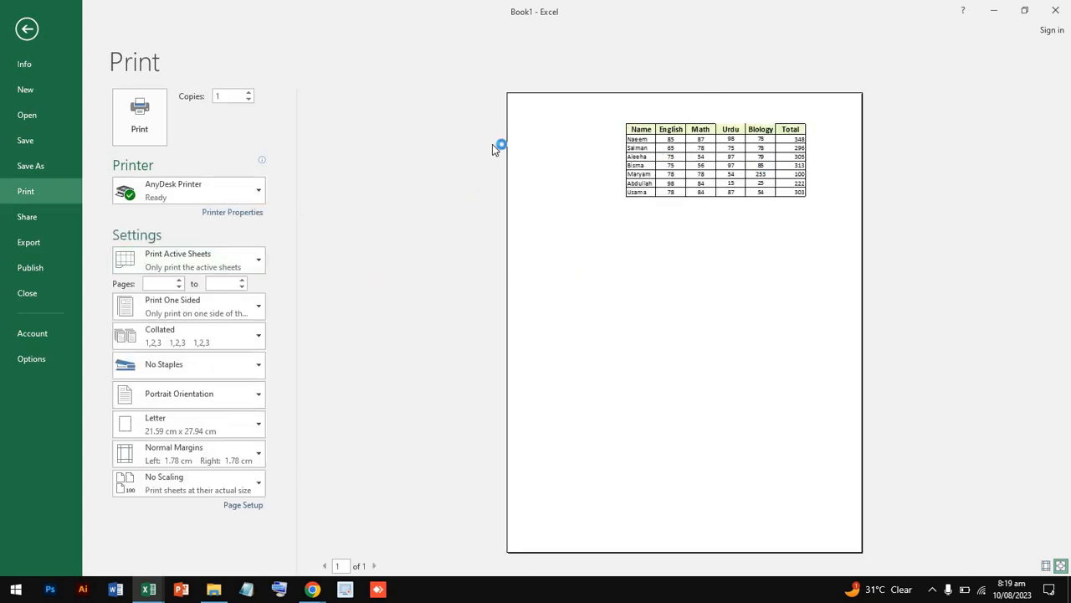
pyautogui.click(831, 226)
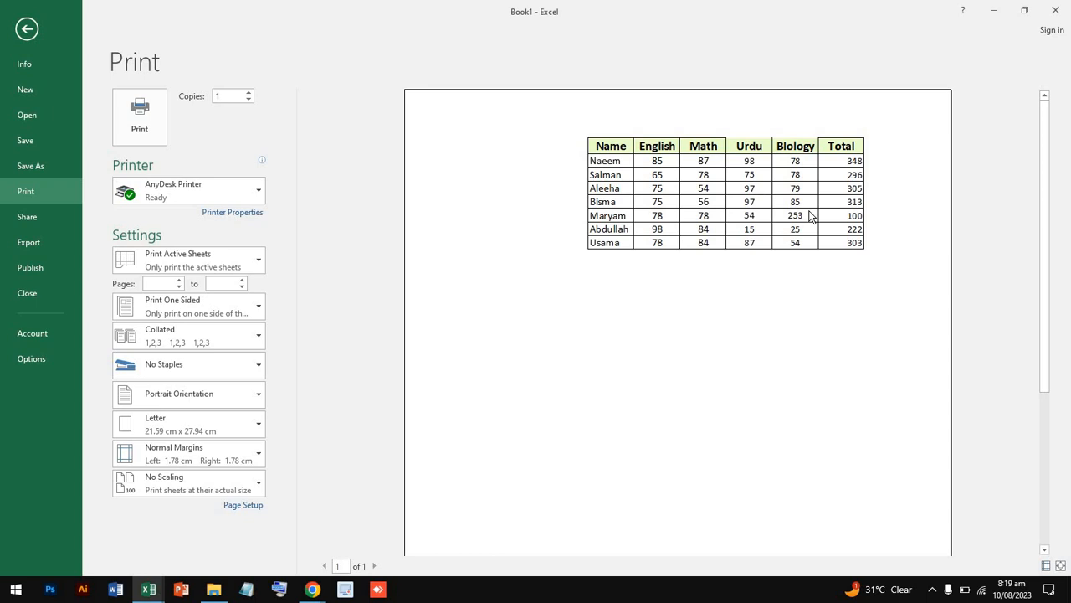
pyautogui.press('super')
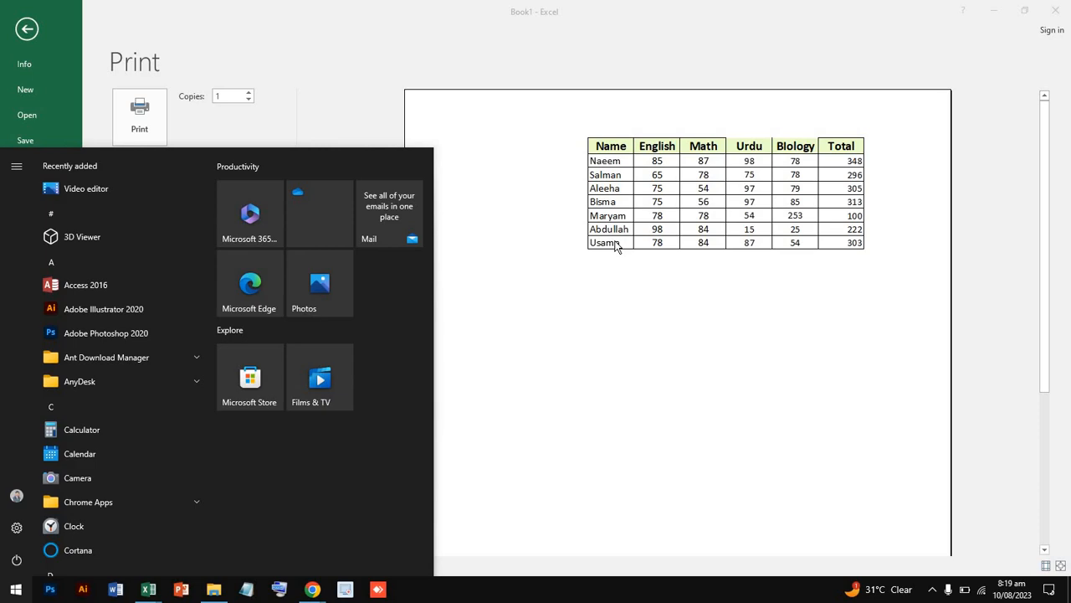
pyautogui.click(614, 247)
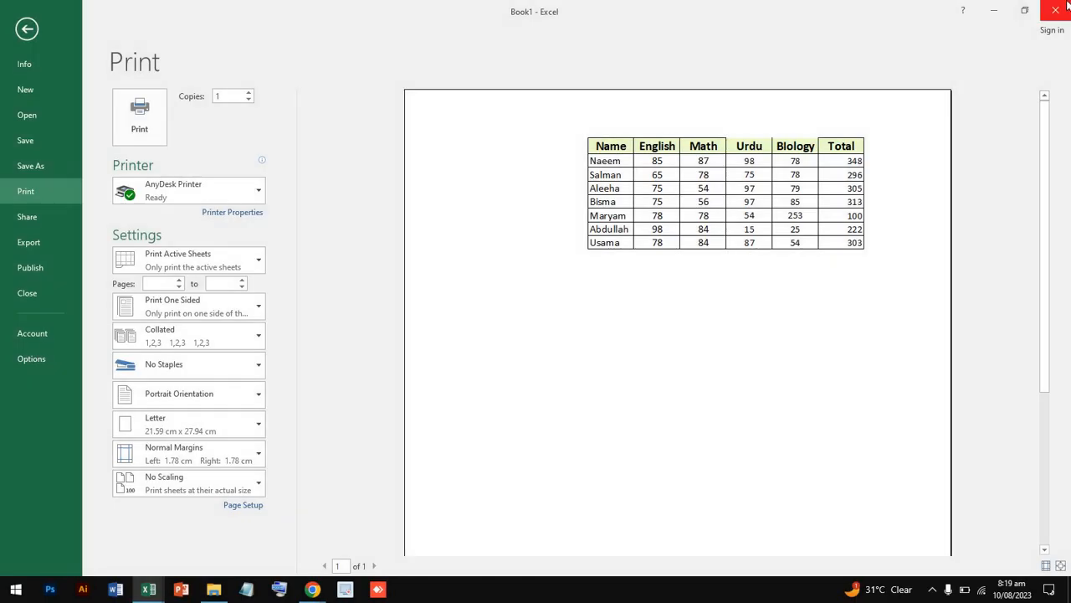
pyautogui.click(995, 9)
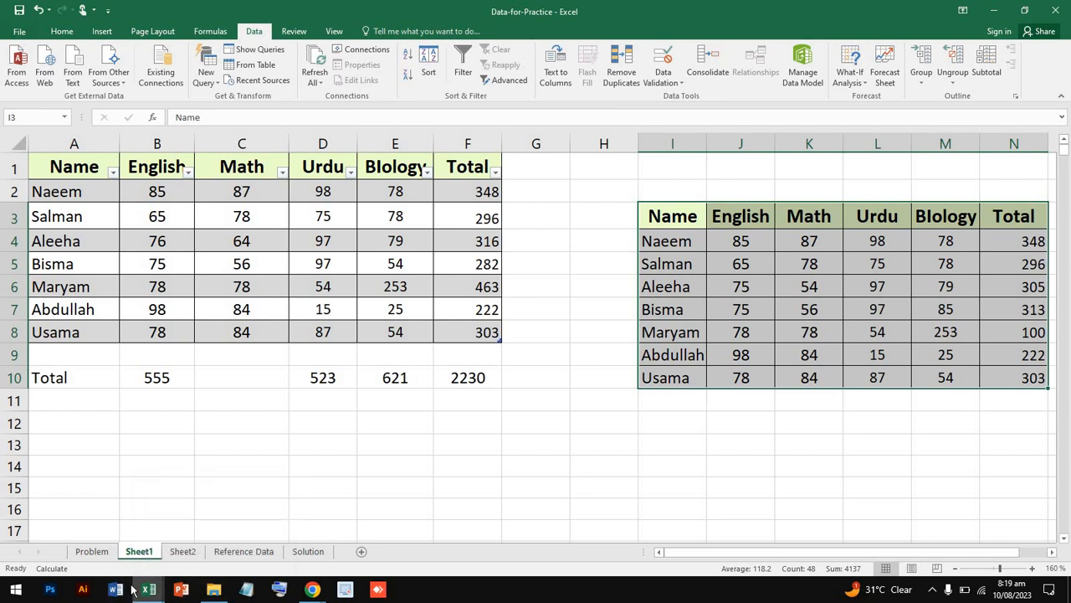
# Step: Switch to the Book1 workbook and save it as a PDF named Book1 in the Downloads folder
pyautogui.moveTo(134, 589)
pyautogui.click(89, 536)
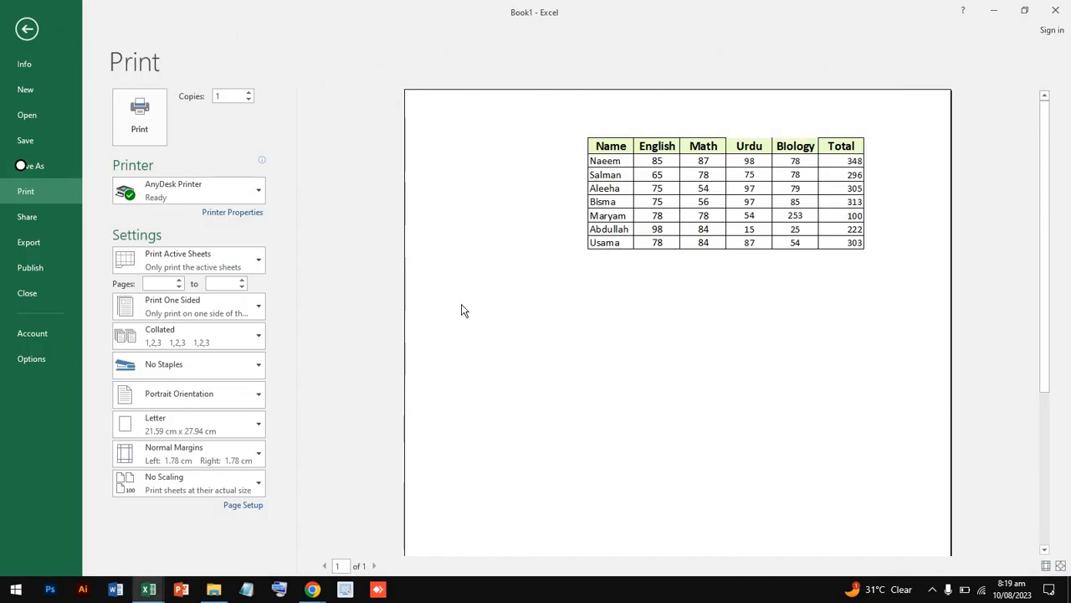
pyautogui.click(33, 166)
pyautogui.click(367, 137)
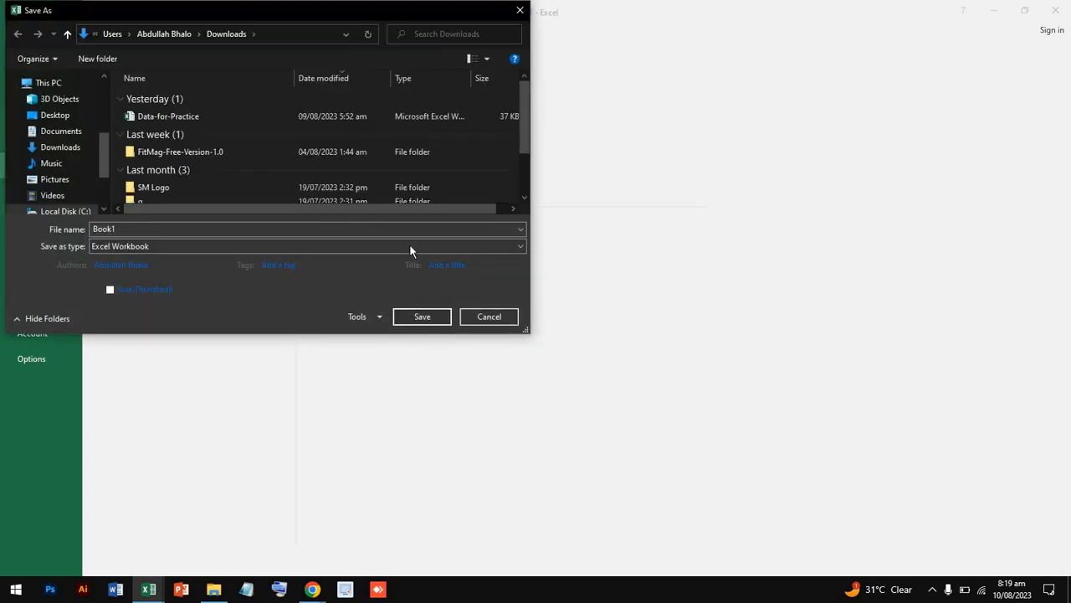
pyautogui.click(410, 247)
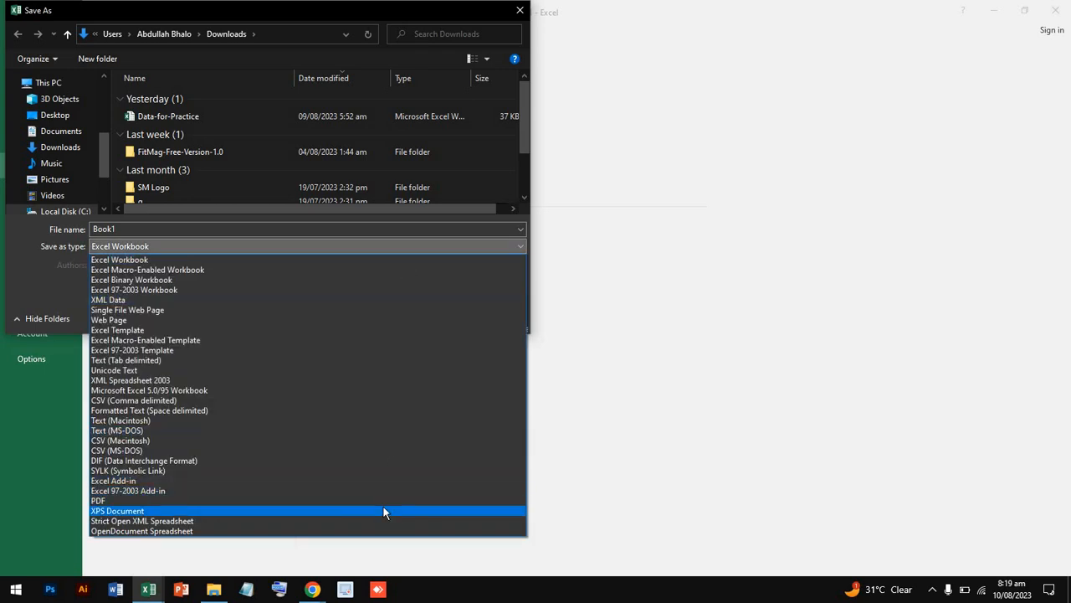
pyautogui.click(388, 500)
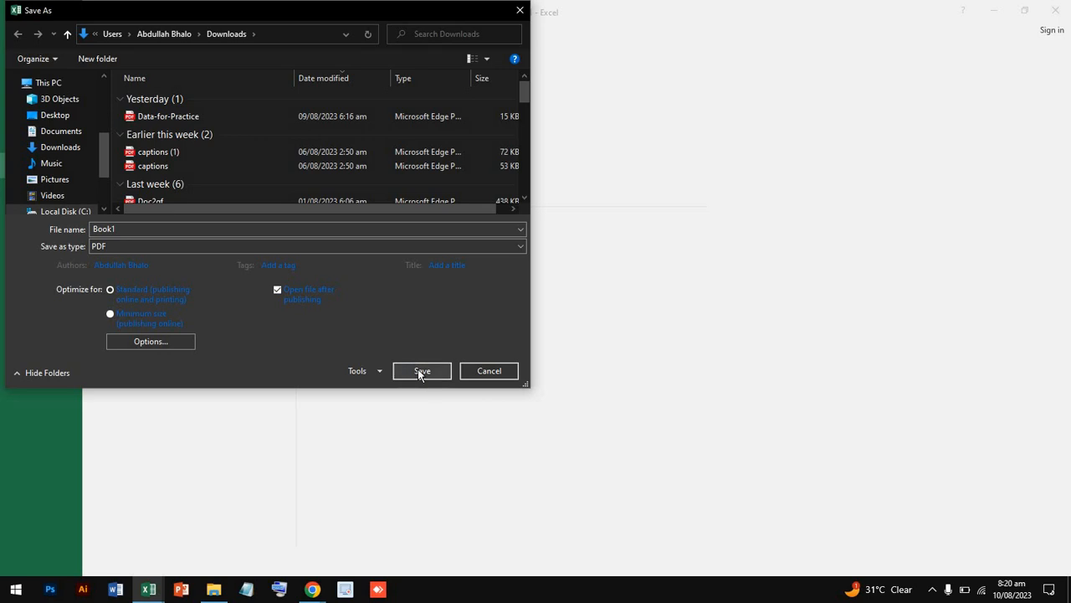
pyautogui.click(52, 151)
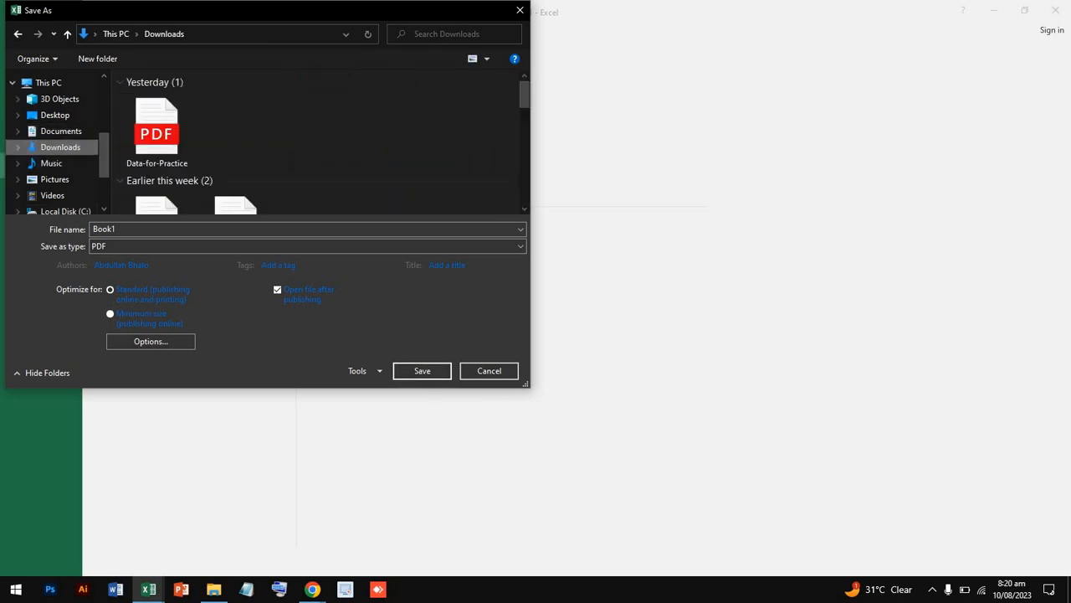
pyautogui.click(431, 372)
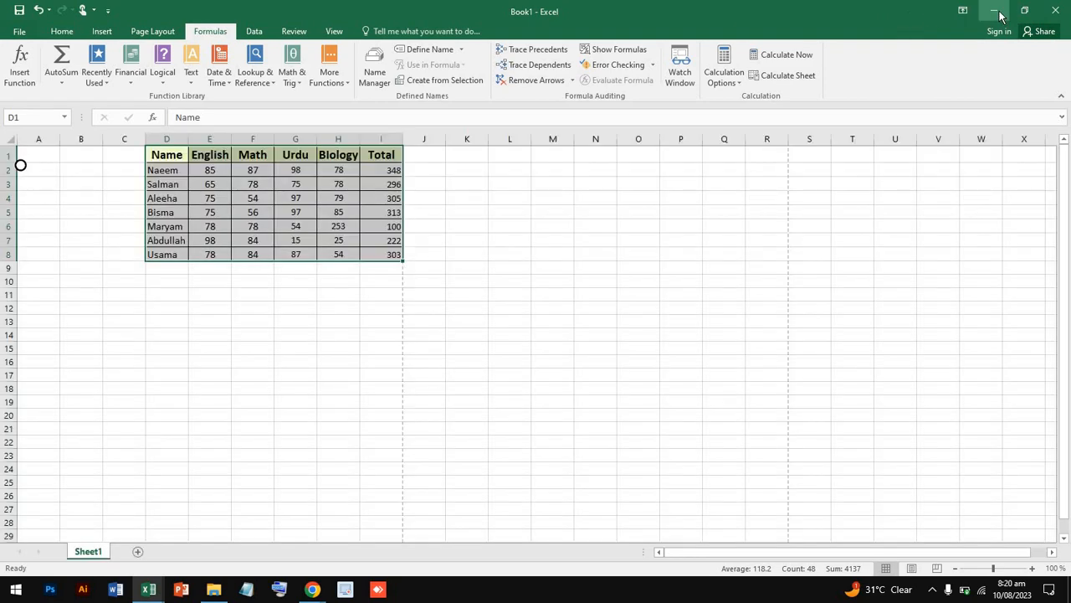
# Step: Minimize the Book1 workbook and open the exported Book1 PDF from the Downloads folder
pyautogui.click(995, 11)
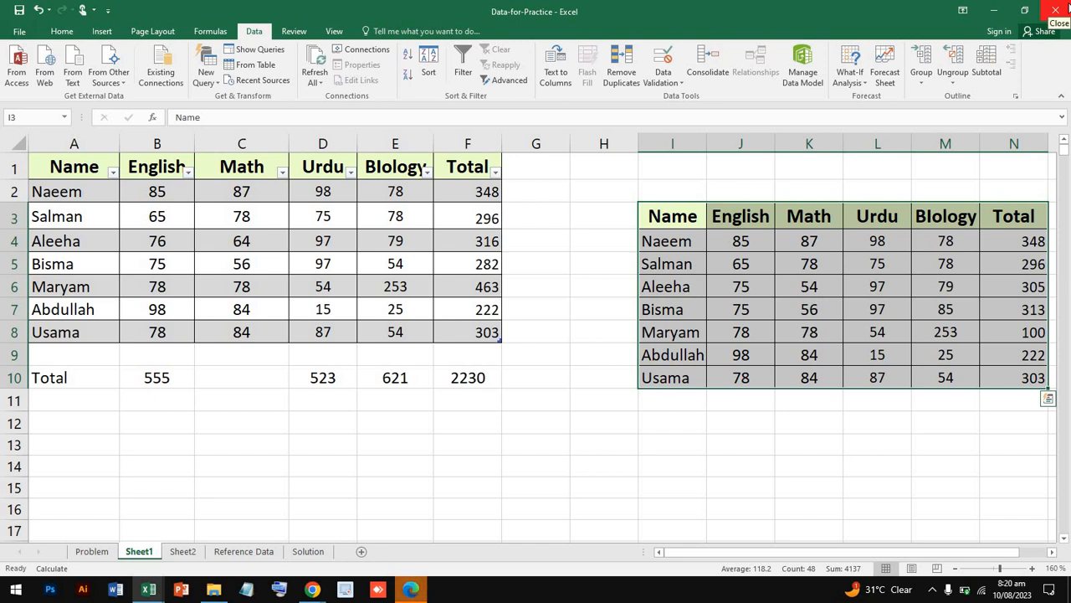
pyautogui.click(1056, 10)
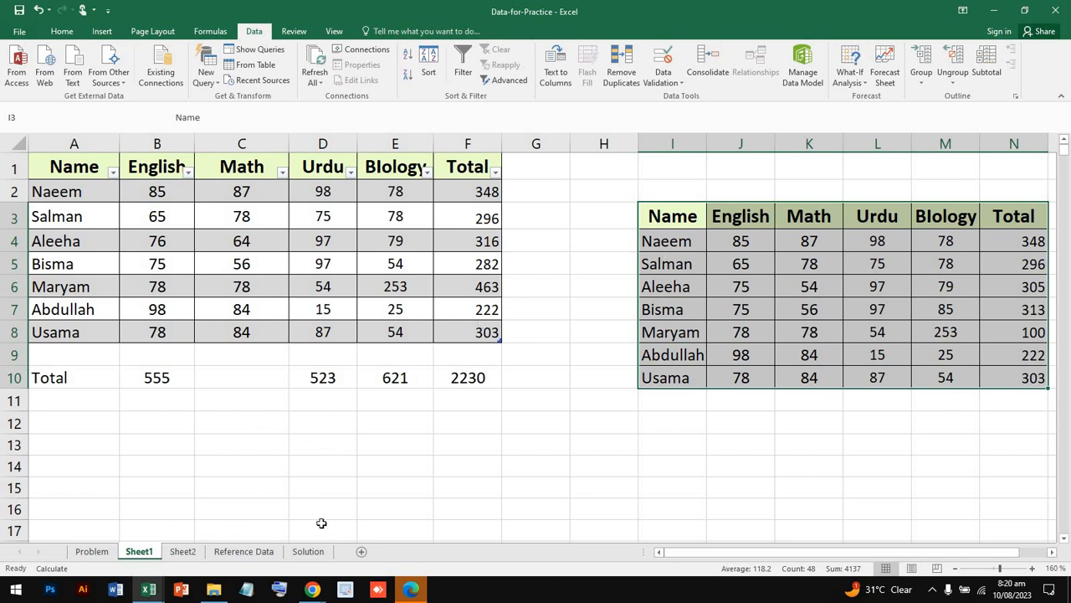
pyautogui.click(213, 590)
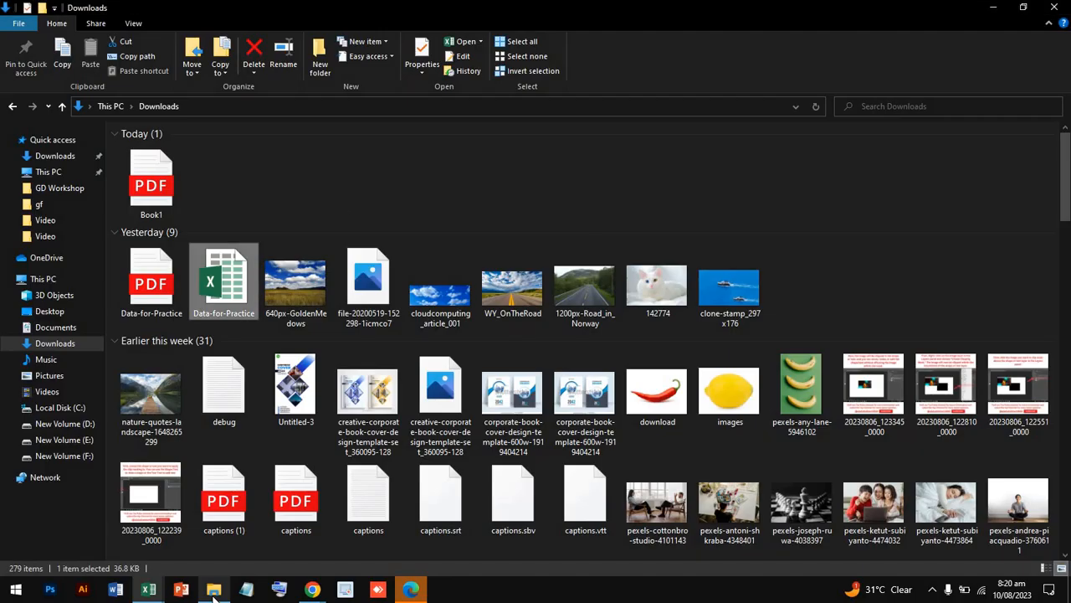
pyautogui.click(134, 187)
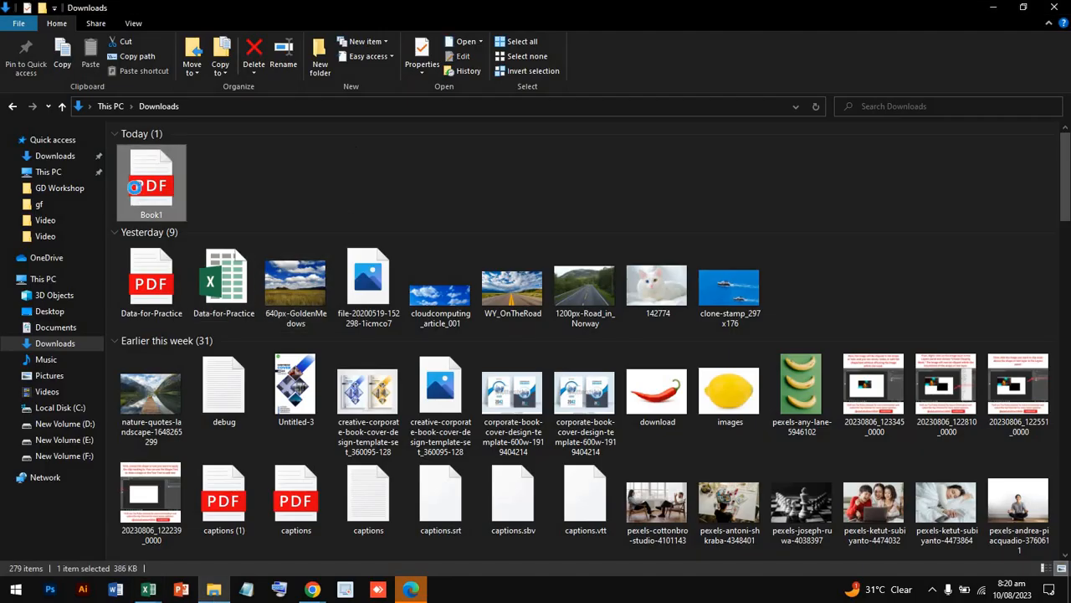
pyautogui.rightClick(135, 191)
pyautogui.click(156, 173)
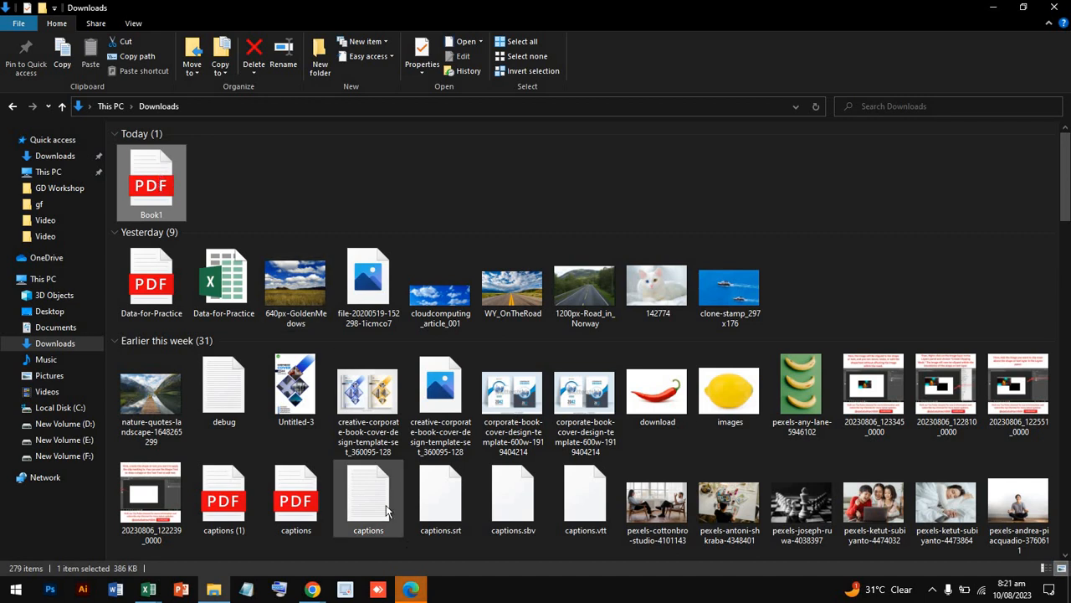
# Step: Zoom in on the marks table in the Book1 PDF and close the PDF viewer
pyautogui.click(416, 590)
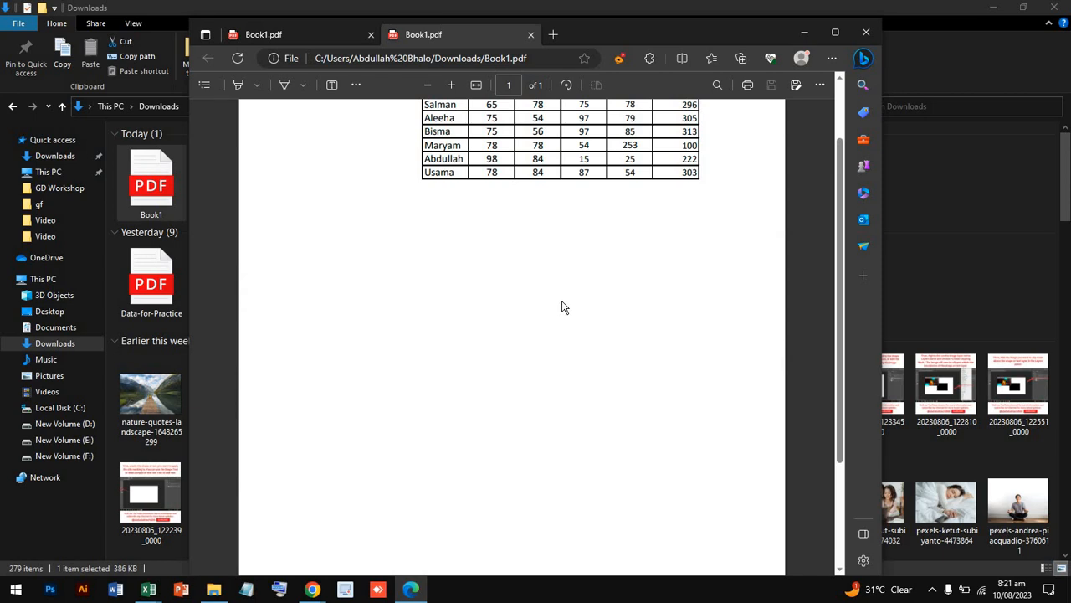
pyautogui.scroll(1, 561, 306)
pyautogui.scroll(4, 562, 307)
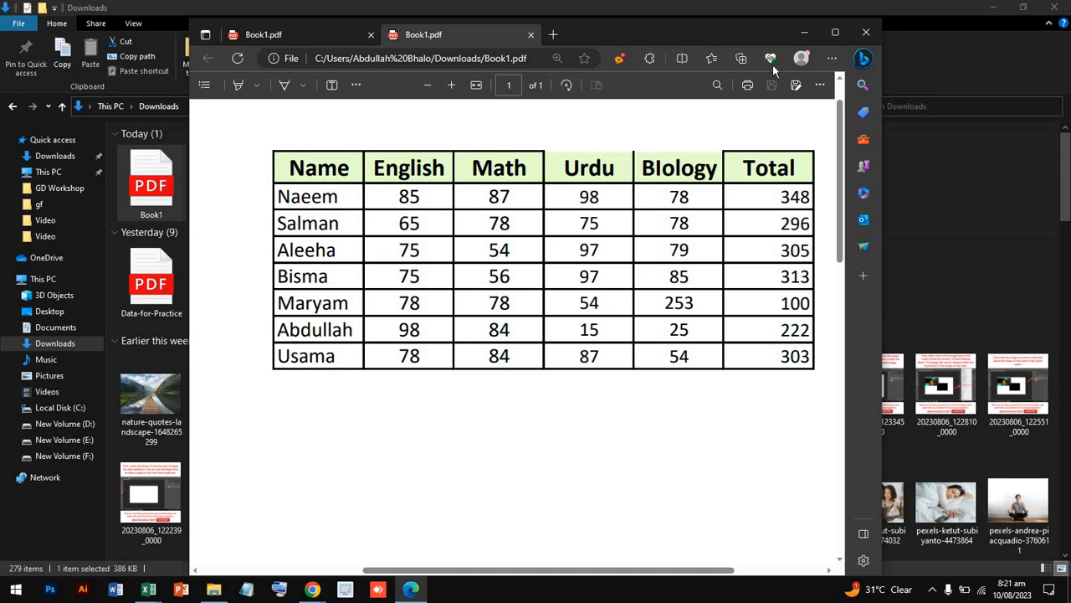
pyautogui.click(866, 32)
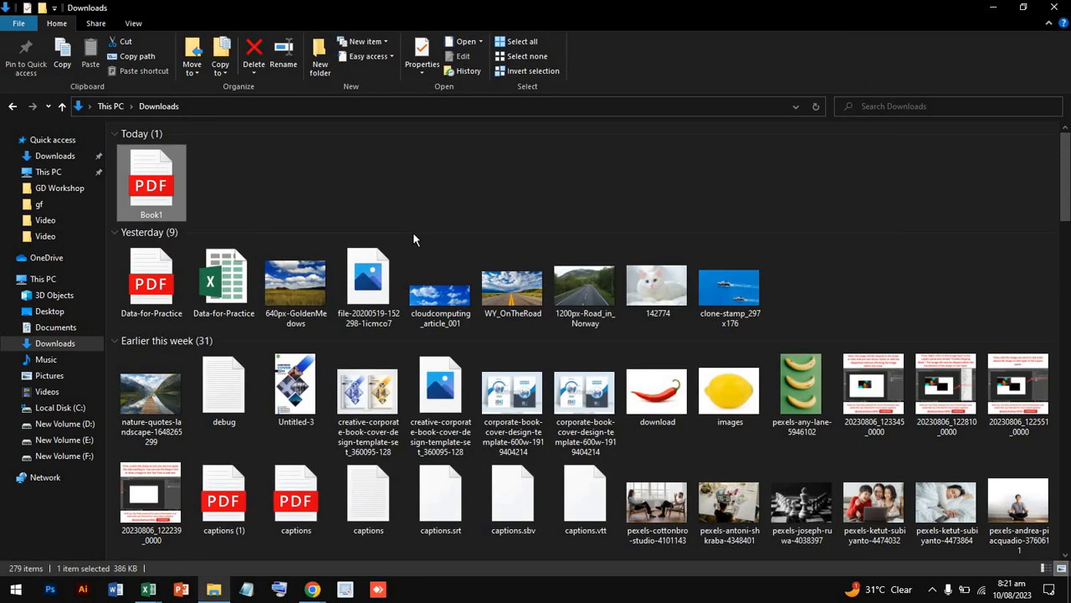
# Step: Open the Book1 PDF in Word 2016 as an editable document and move its marks table closer to the page's left margin
pyautogui.rightClick(152, 191)
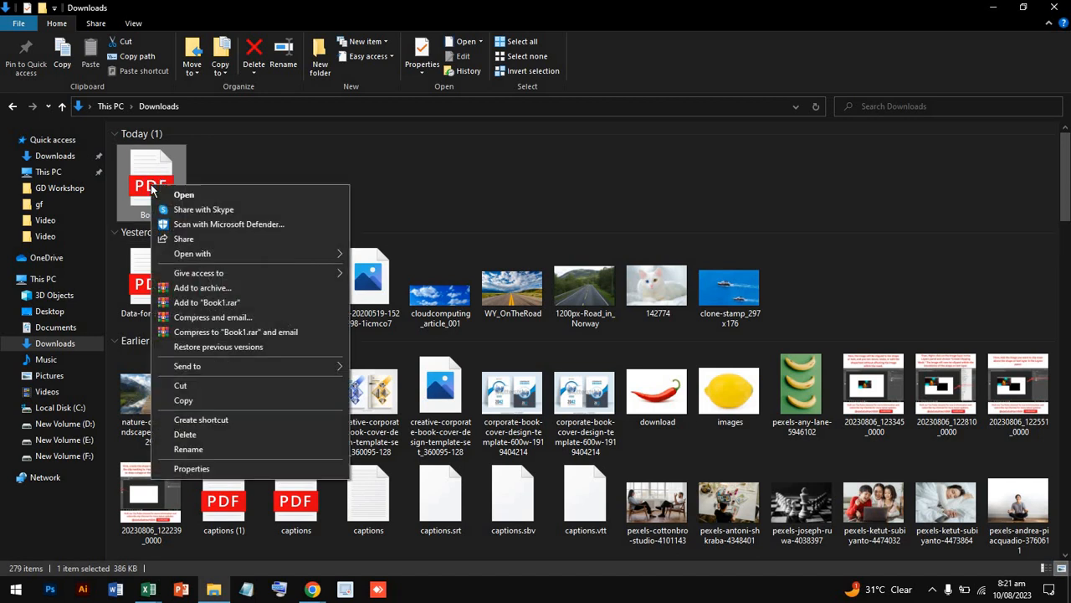
pyautogui.moveTo(260, 366)
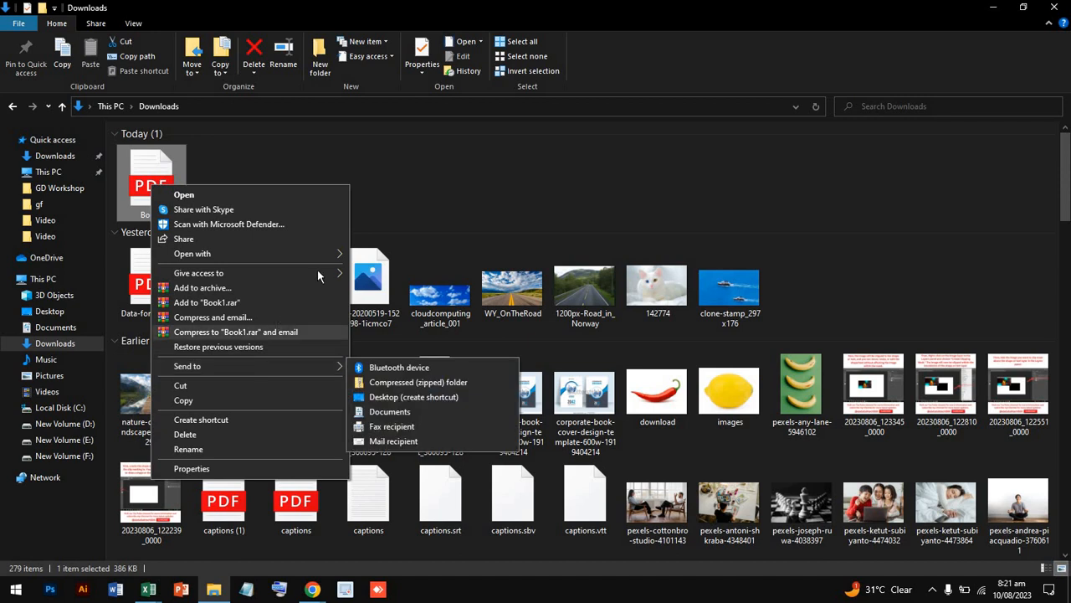
pyautogui.moveTo(335, 256)
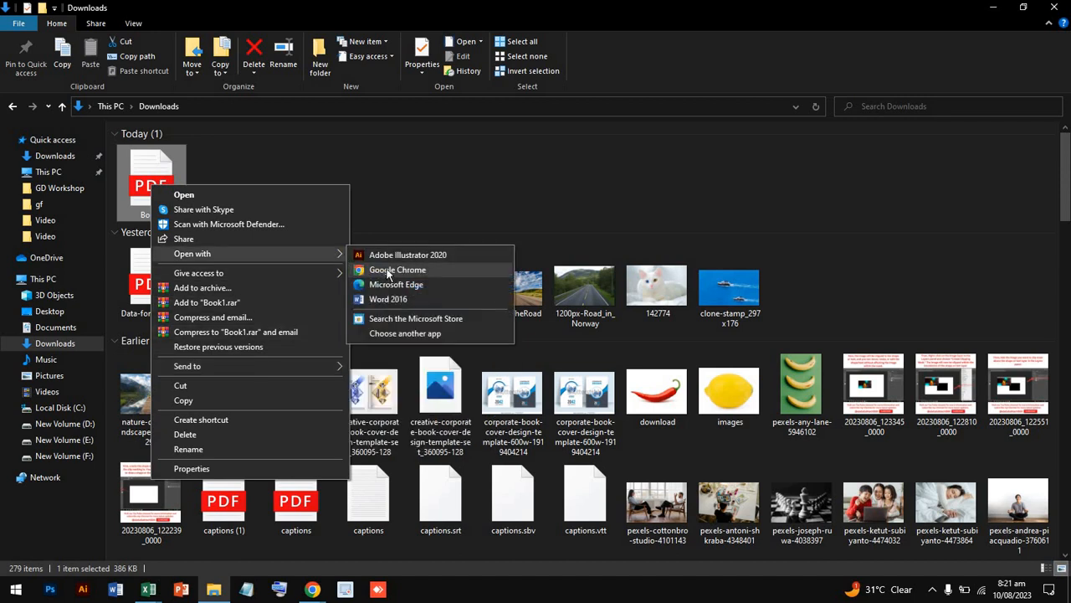
pyautogui.click(412, 303)
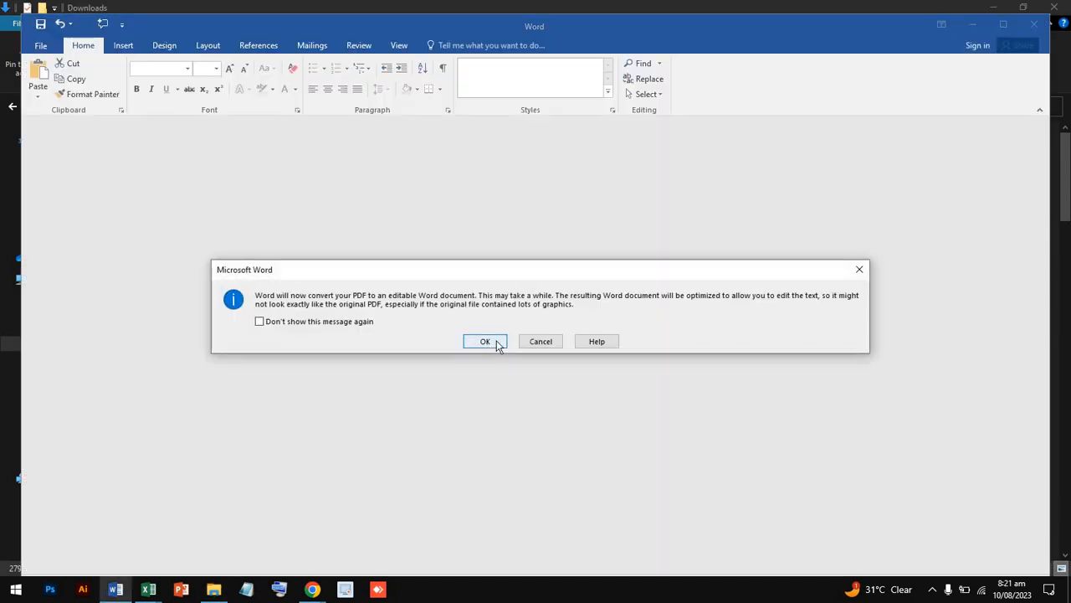
pyautogui.click(486, 342)
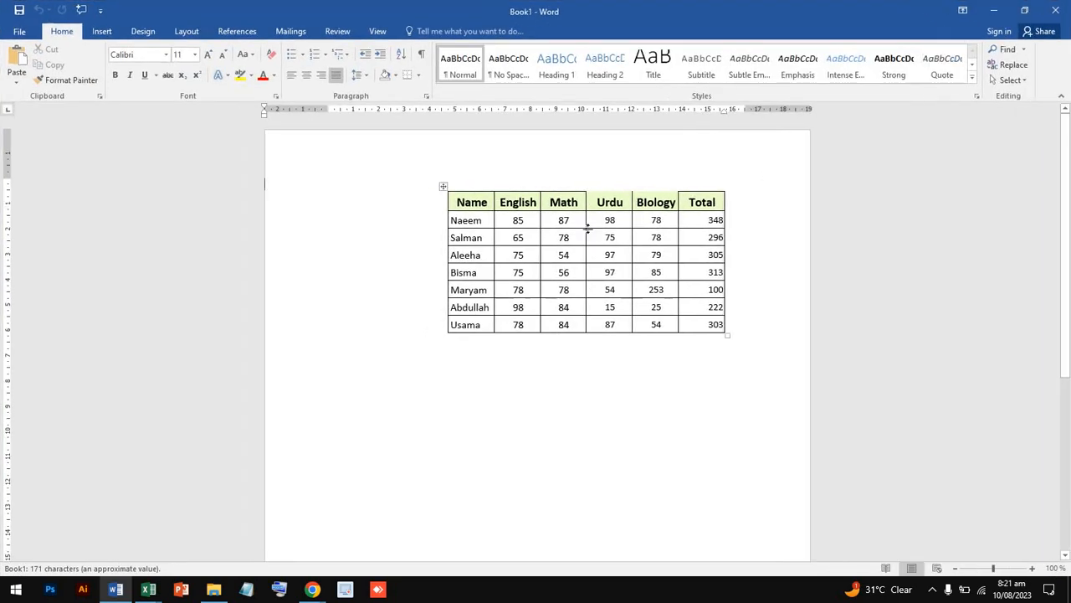
pyautogui.moveTo(445, 184); pyautogui.dragTo(366, 172)
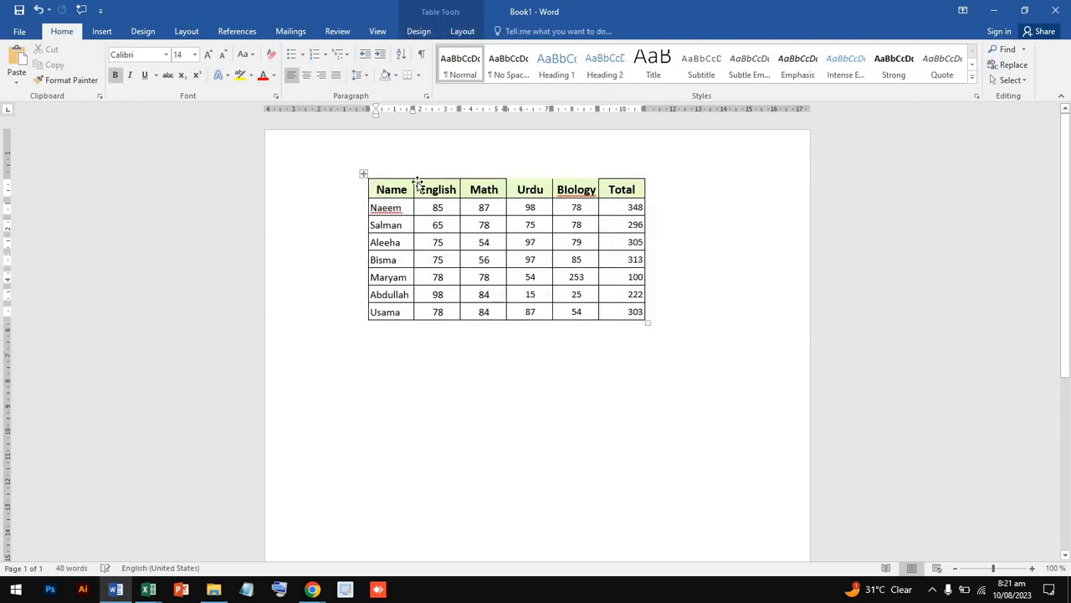
# Step: Copy the whole marks table from the Word document and paste it into the Book1 workbook starting at K7
pyautogui.click(364, 174)
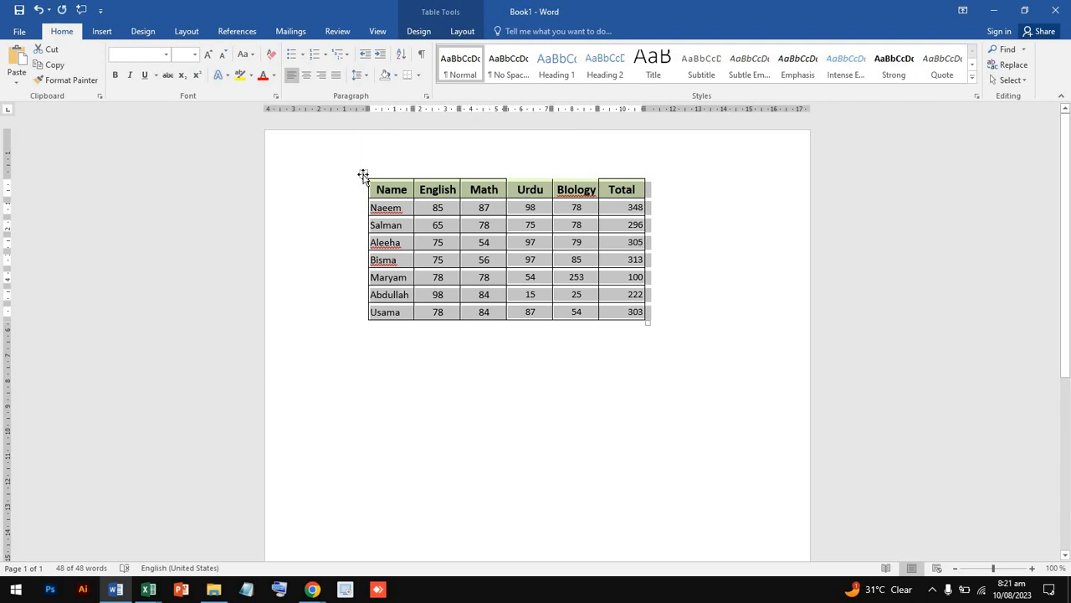
pyautogui.click(149, 590)
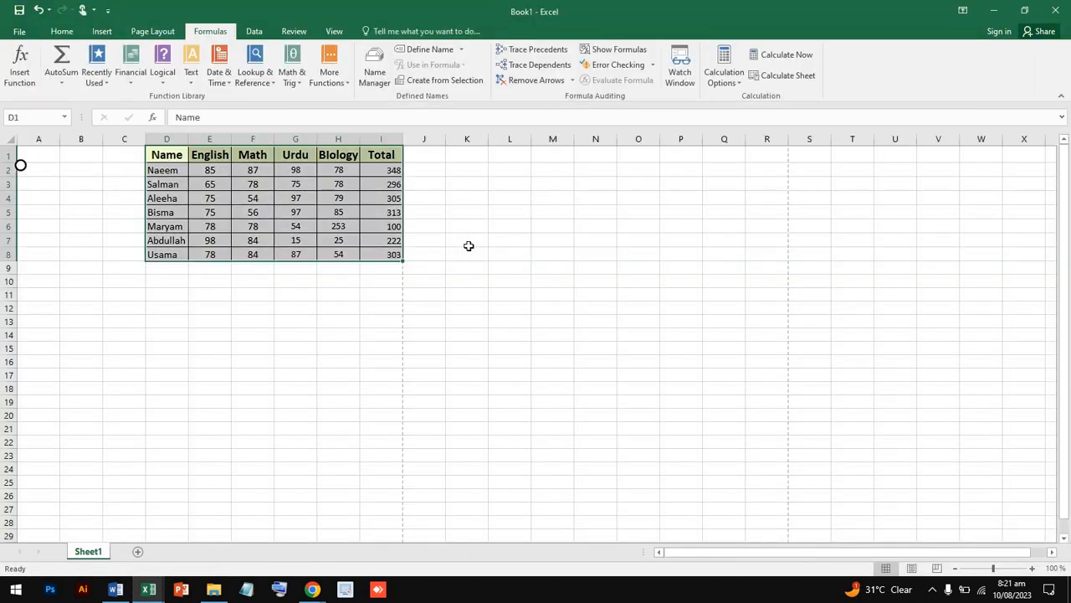
pyautogui.click(463, 239)
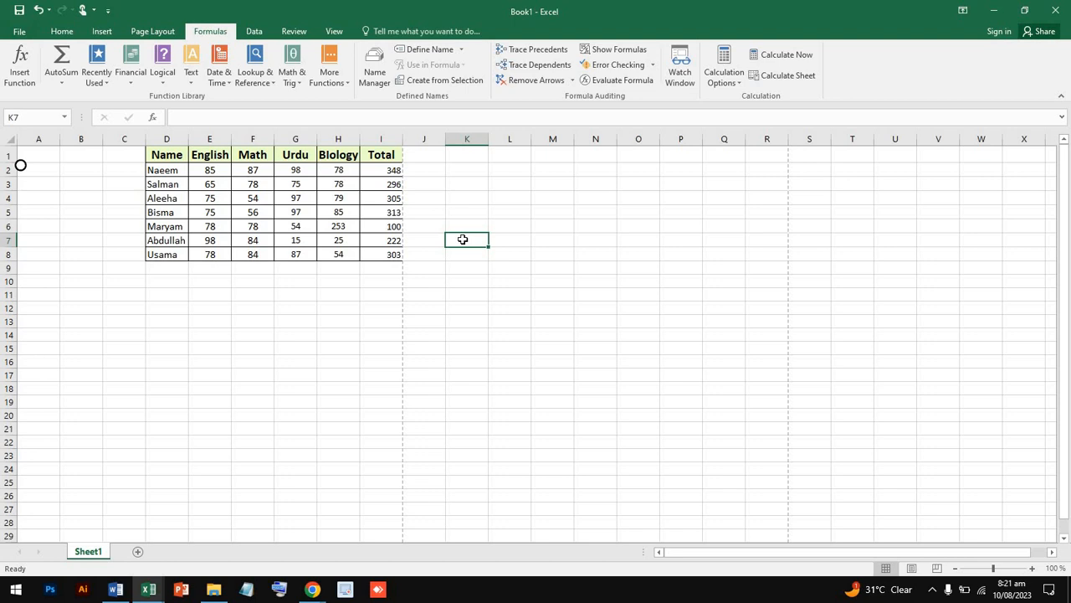
pyautogui.hotkey('ctrl', 'v')
pyautogui.click(776, 298)
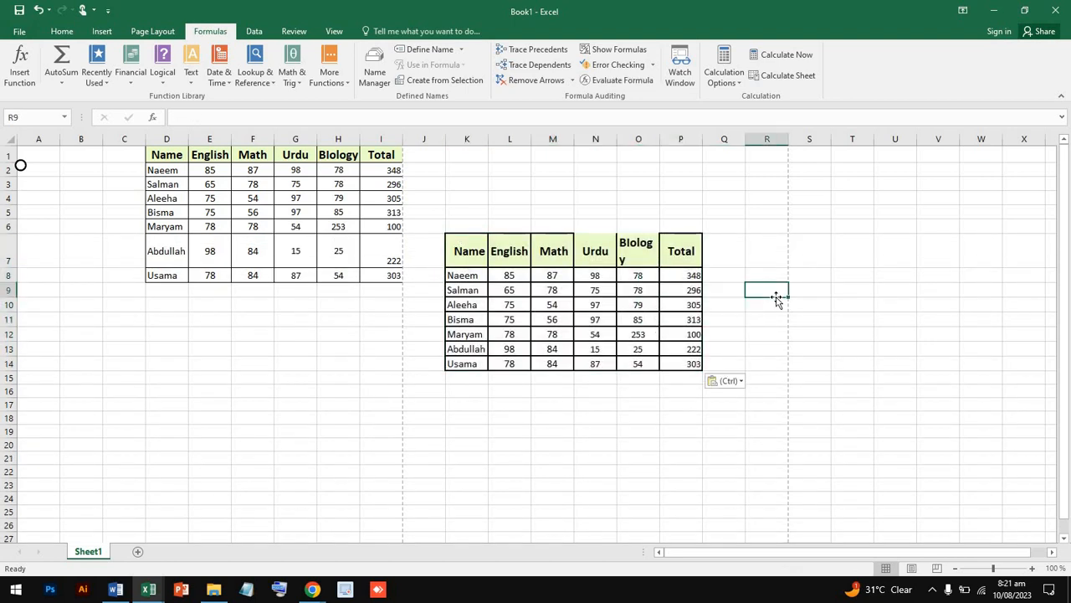
# Step: Add a new worksheet to Book1 and select its cell A2
pyautogui.click(634, 362)
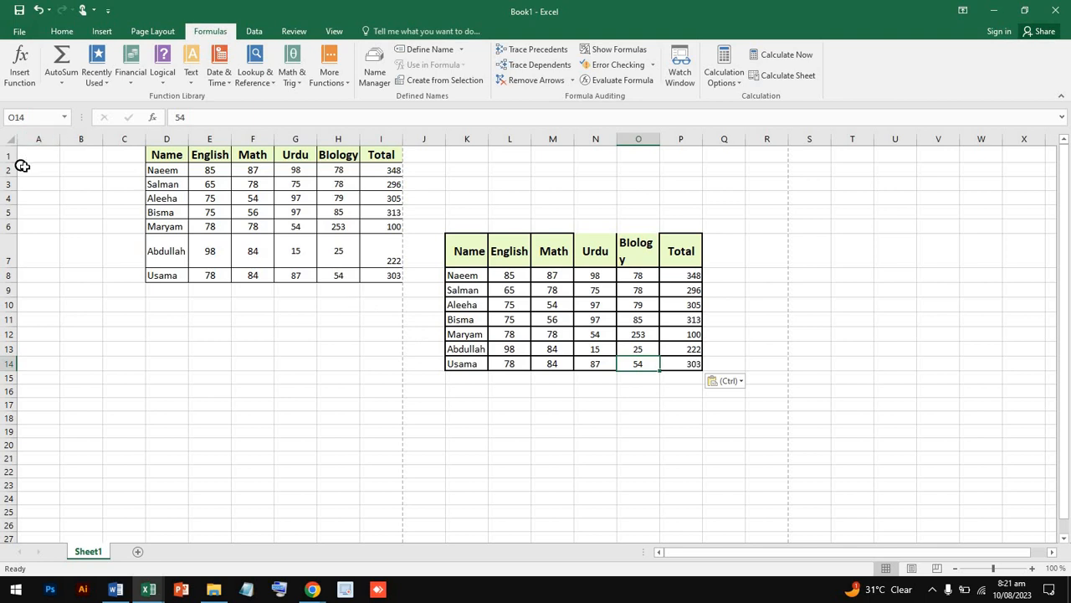
pyautogui.click(20, 168)
pyautogui.click(37, 178)
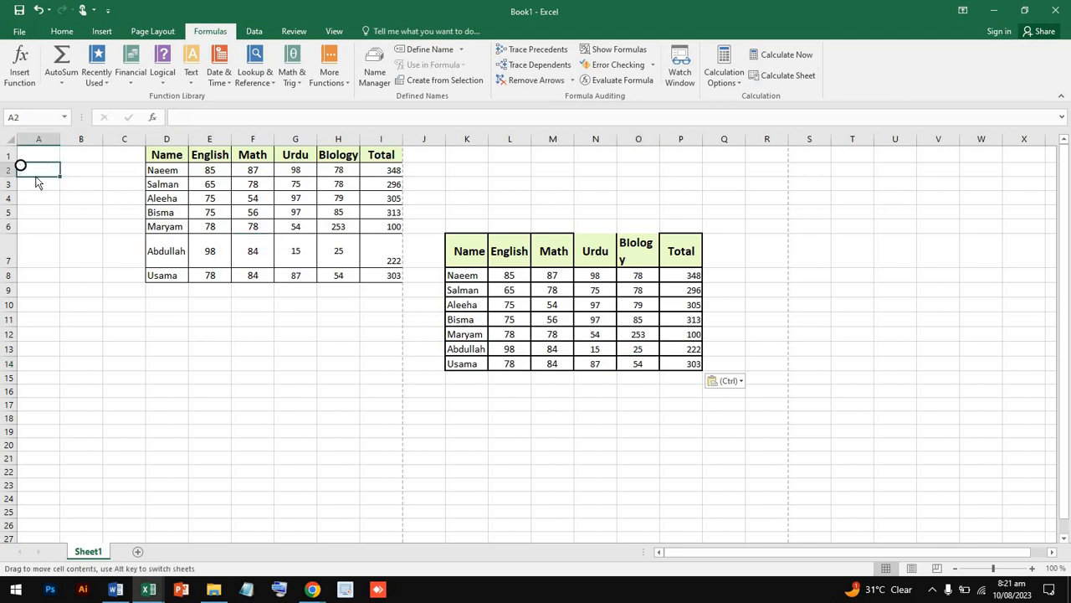
pyautogui.click(119, 260)
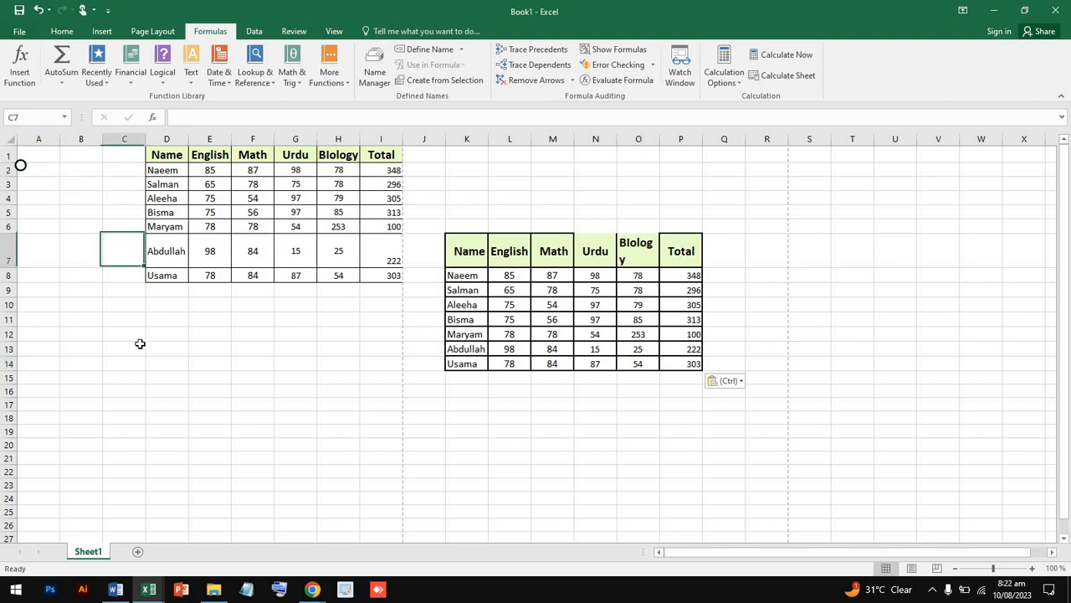
pyautogui.click(138, 552)
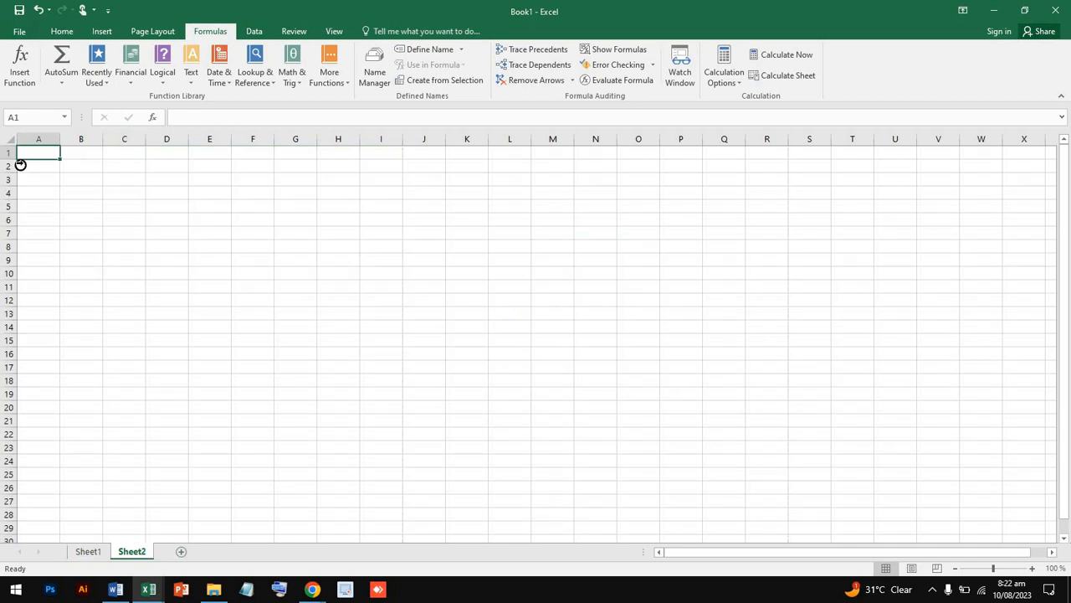
pyautogui.click(20, 165)
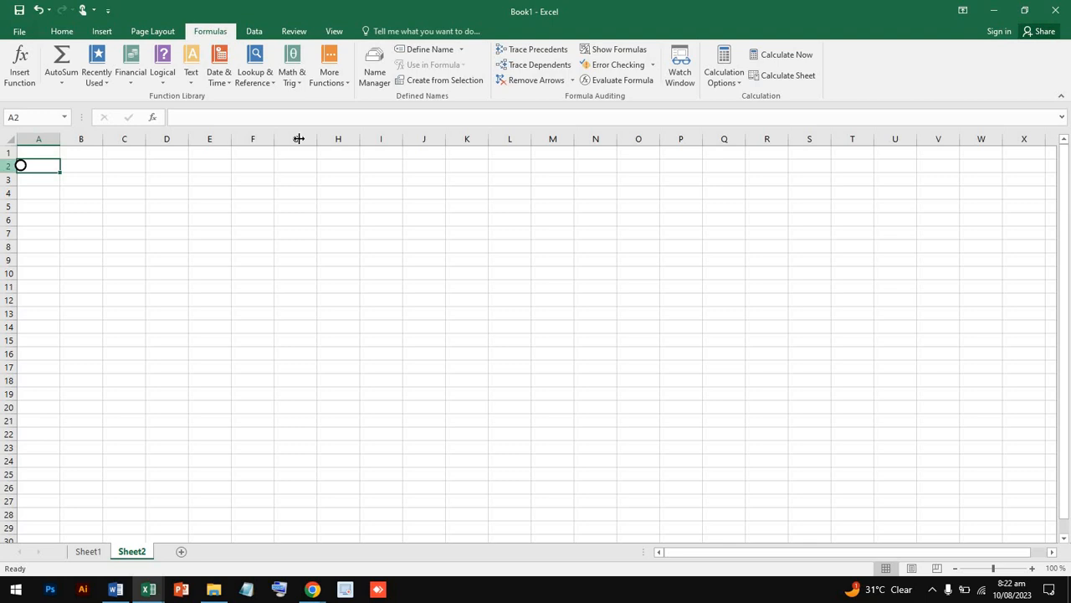
# Step: Close the Book1 workbook without saving its changes, return to the Word document and deselect the marks table
pyautogui.click(1054, 10)
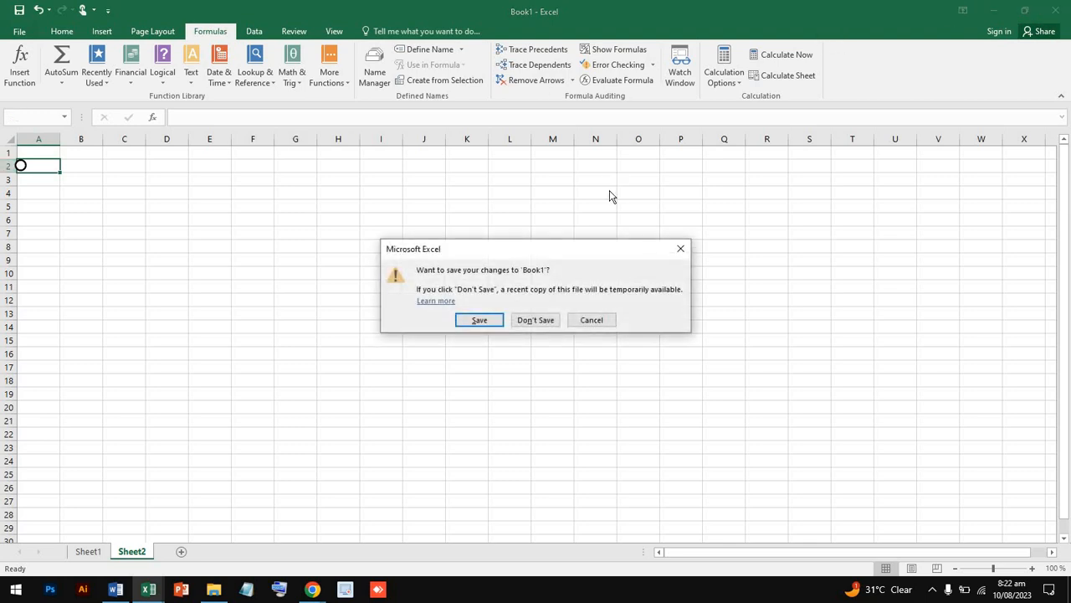
pyautogui.click(590, 320)
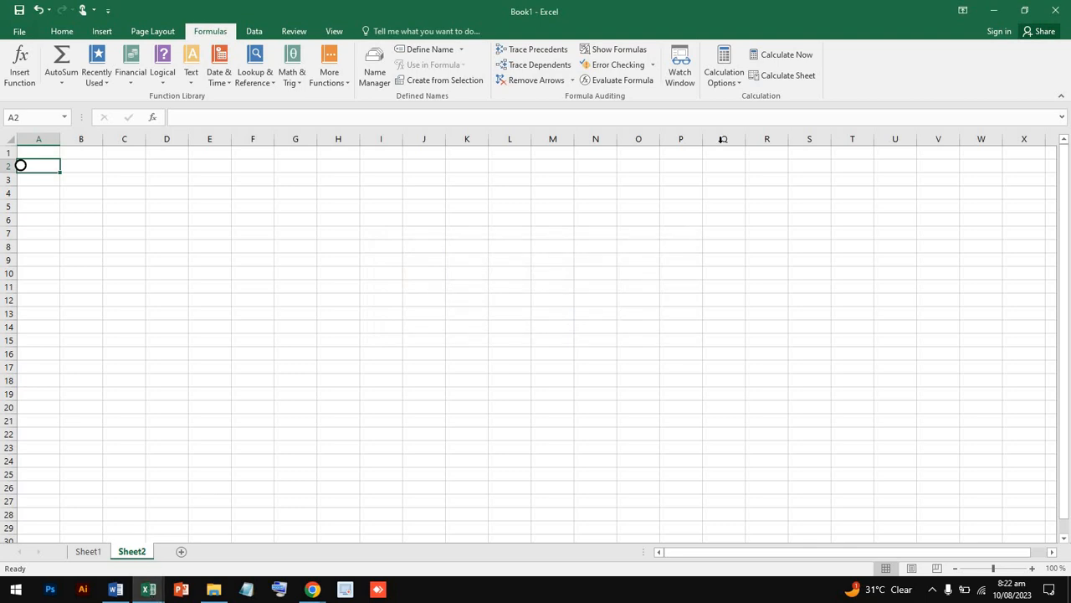
pyautogui.click(1054, 10)
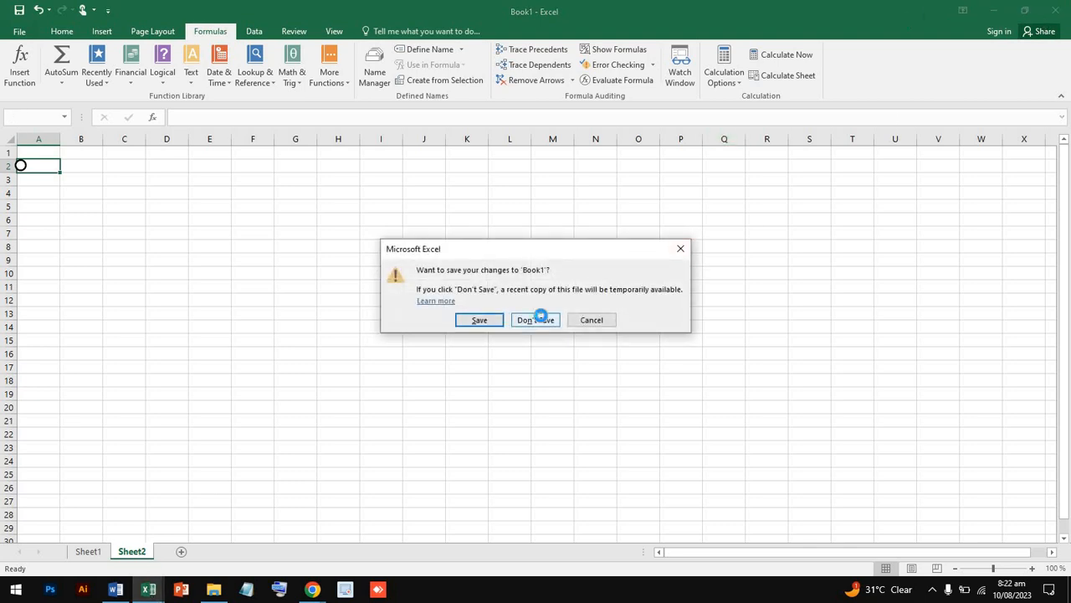
pyautogui.click(544, 320)
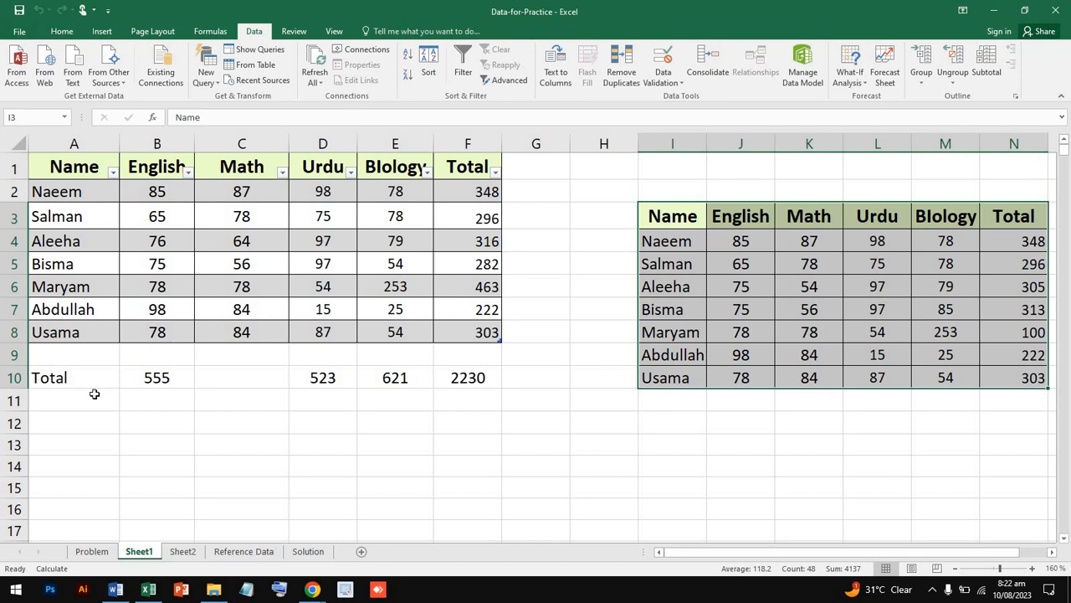
pyautogui.click(115, 589)
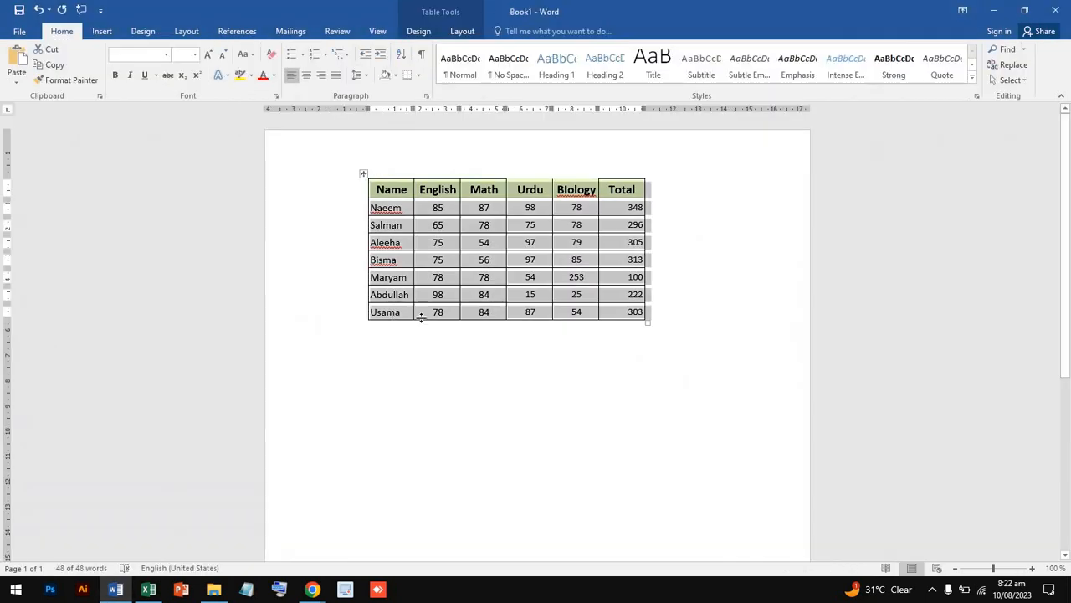
pyautogui.click(419, 377)
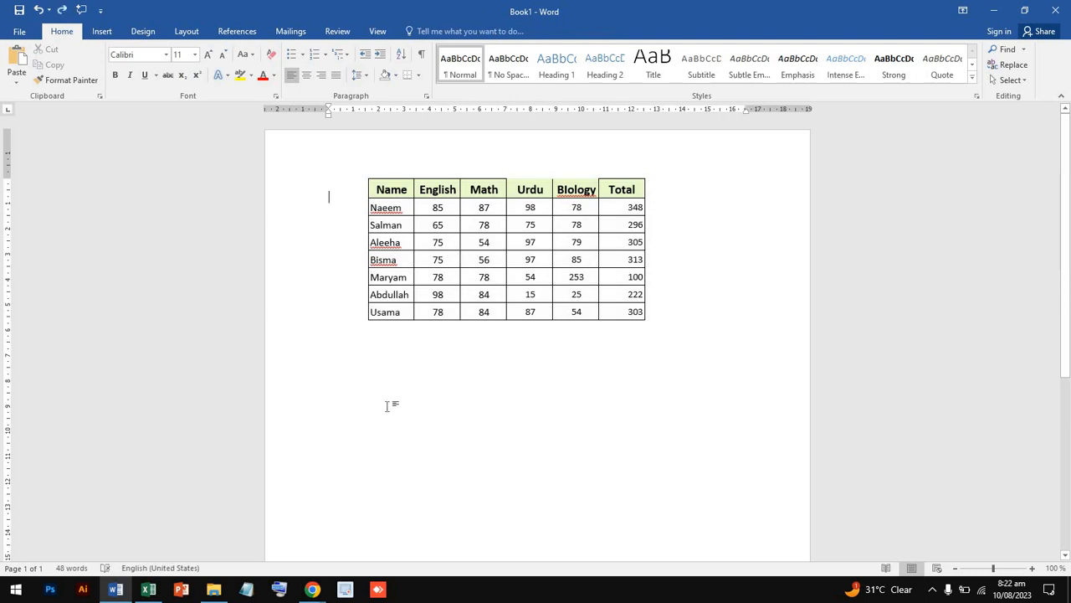
# Step: Paste a second copy of the marks table into the Word document and place it below the original table
pyautogui.hotkey('ctrl', 'v')
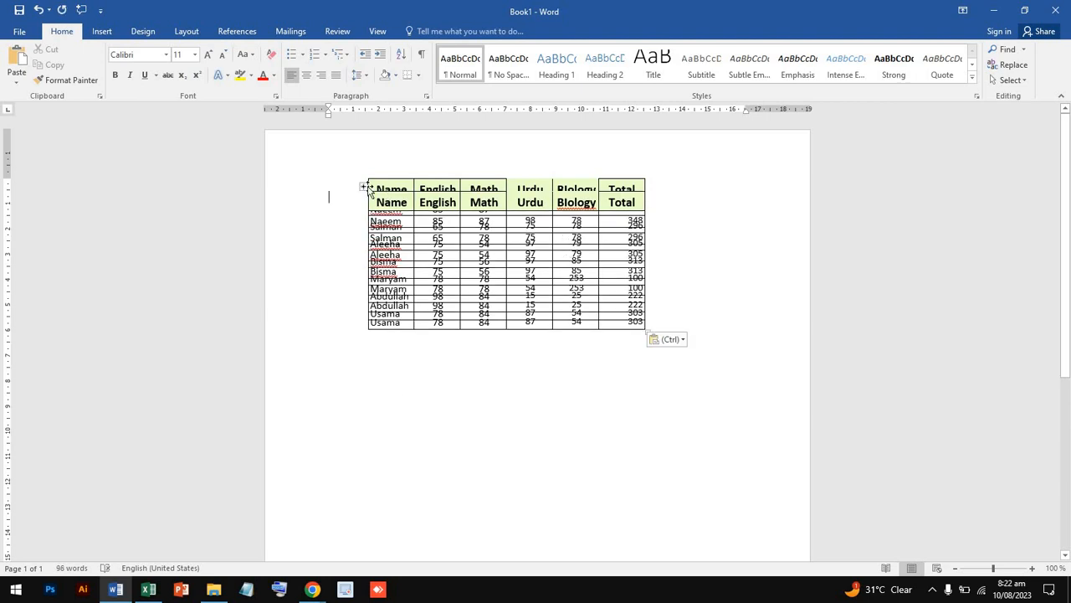
pyautogui.moveTo(366, 186); pyautogui.dragTo(375, 379)
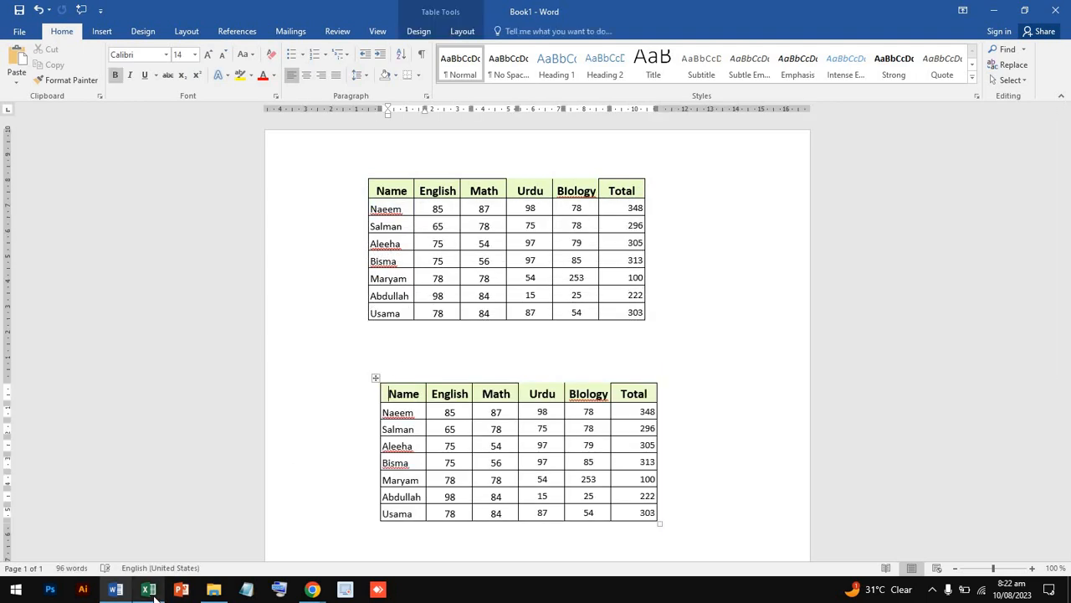
# Step: Copy the plain marks table I3:N10 from Sheet1 of the Data-for-Practice workbook in Excel and return to the Word document
pyautogui.hotkey('alt', 'Tab')
pyautogui.moveTo(657, 218); pyautogui.dragTo(770, 392)
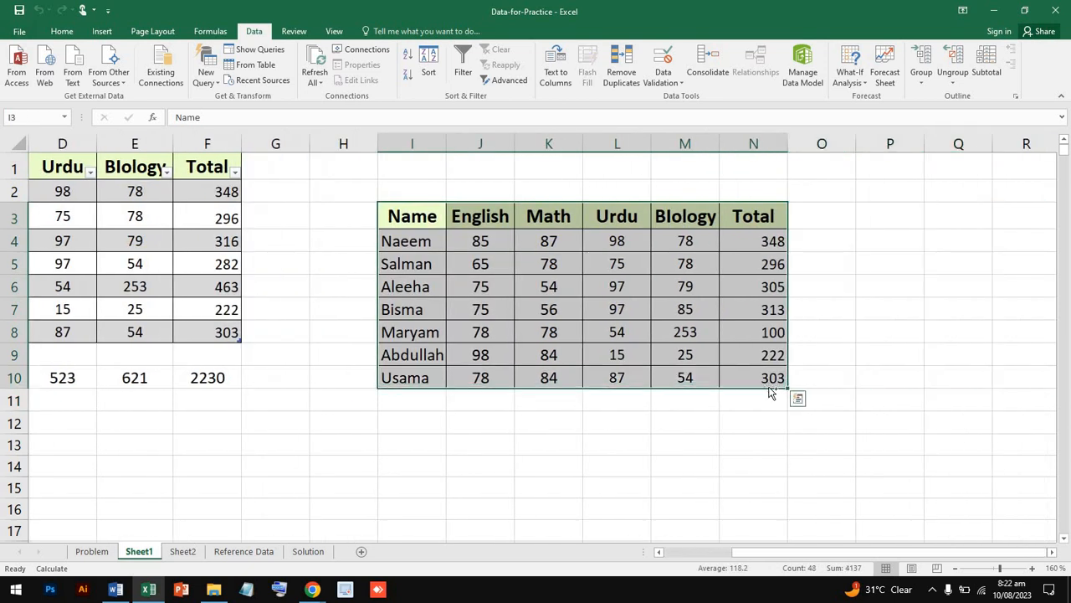
pyautogui.hotkey('ctrl', 'c')
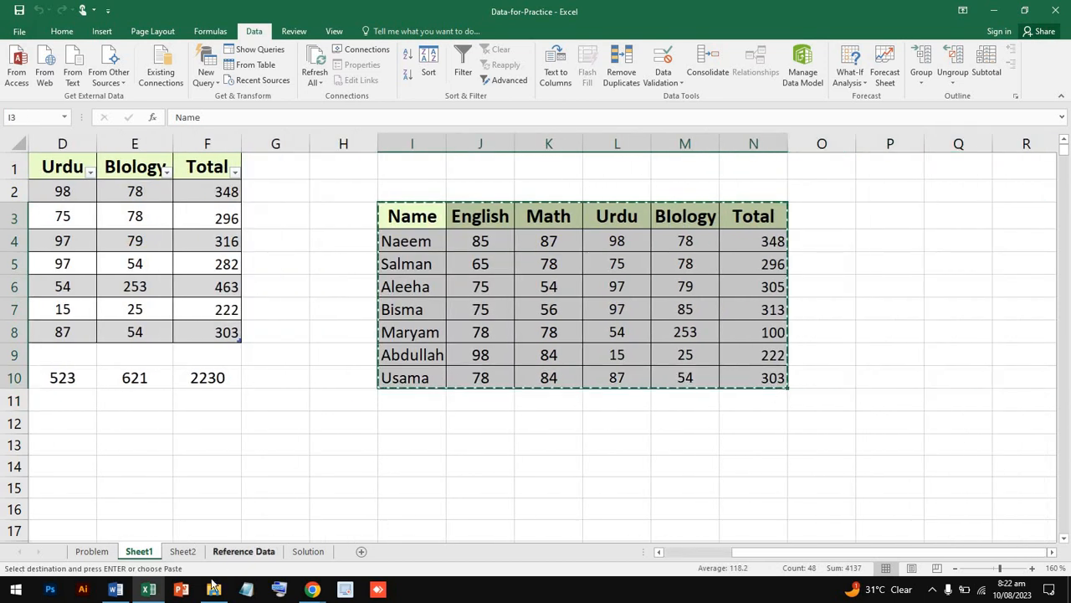
pyautogui.click(115, 590)
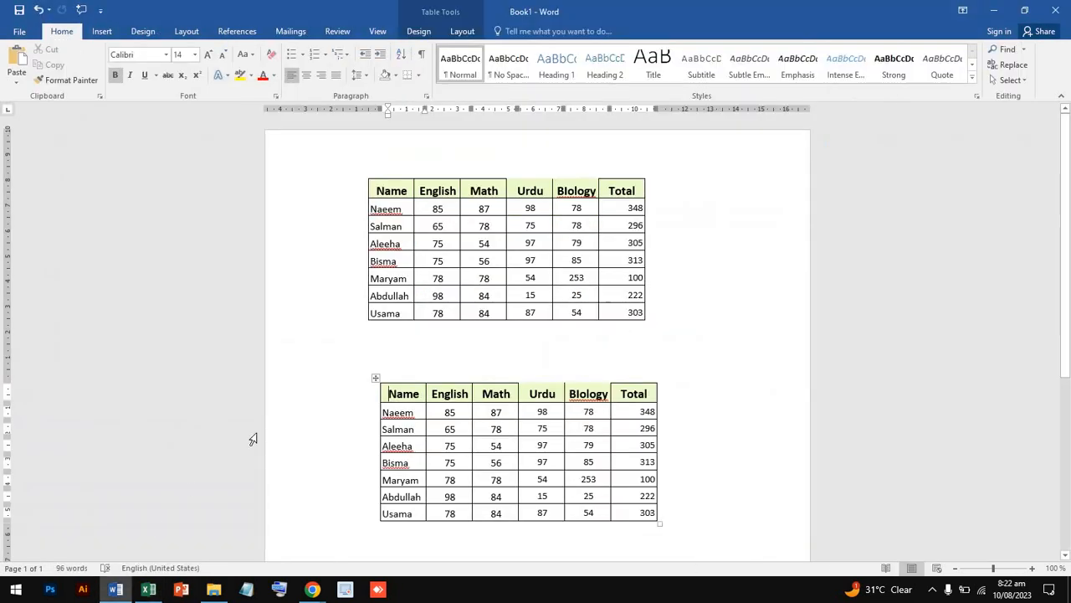
# Step: Delete the lower duplicate marks table from the Word document, including its empty grid
pyautogui.click(378, 378)
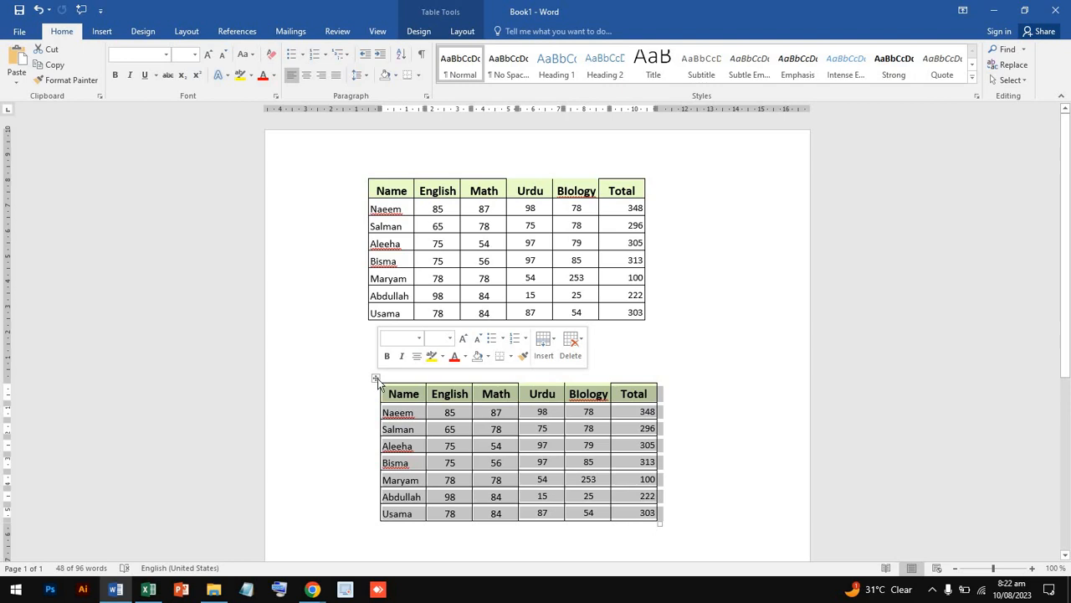
pyautogui.press('Delete')
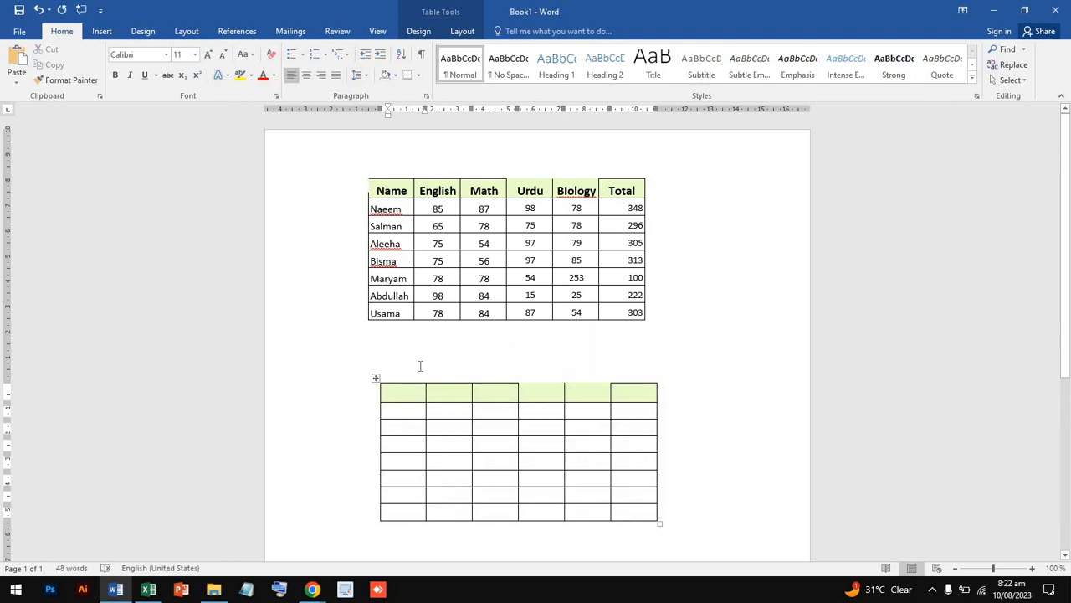
pyautogui.click(376, 377)
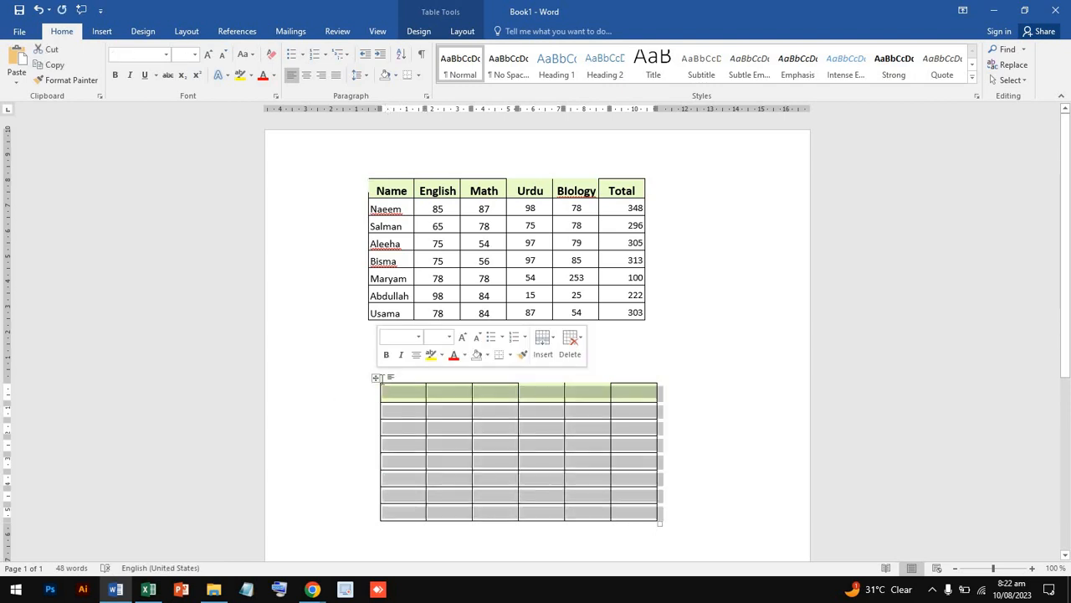
pyautogui.click(572, 341)
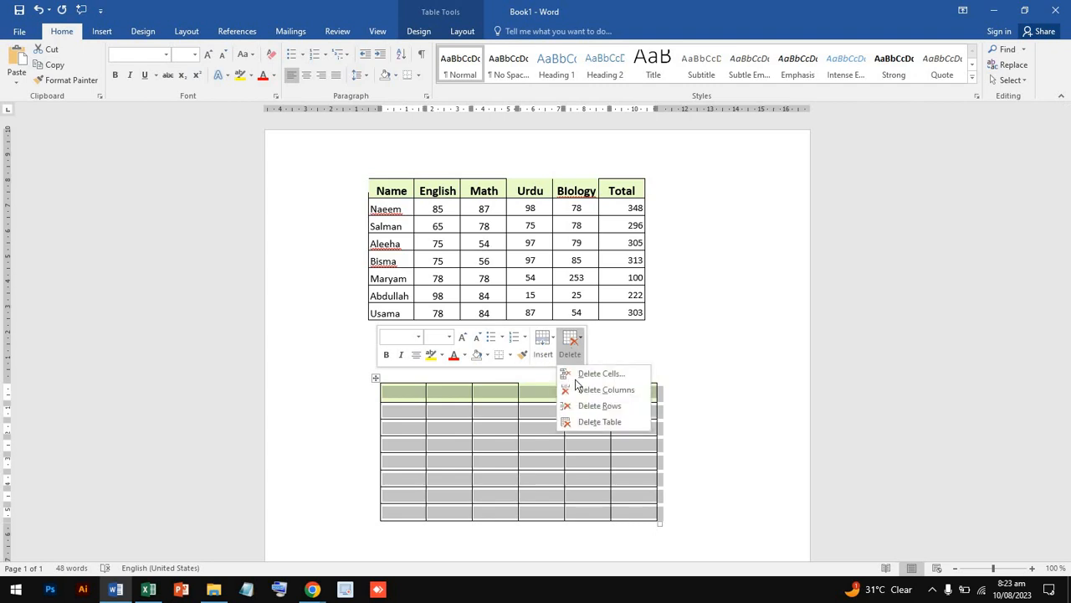
pyautogui.click(595, 421)
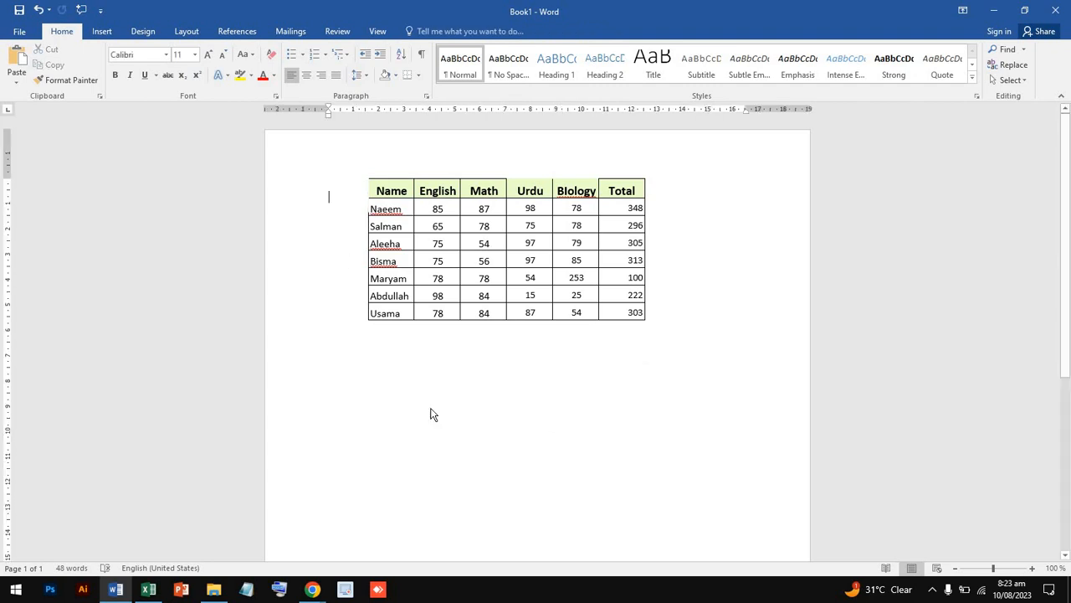
# Step: Paste the copied Excel marks table into the Word document and move it below the original table, offset toward the right
pyautogui.hotkey('ctrl', 'v')
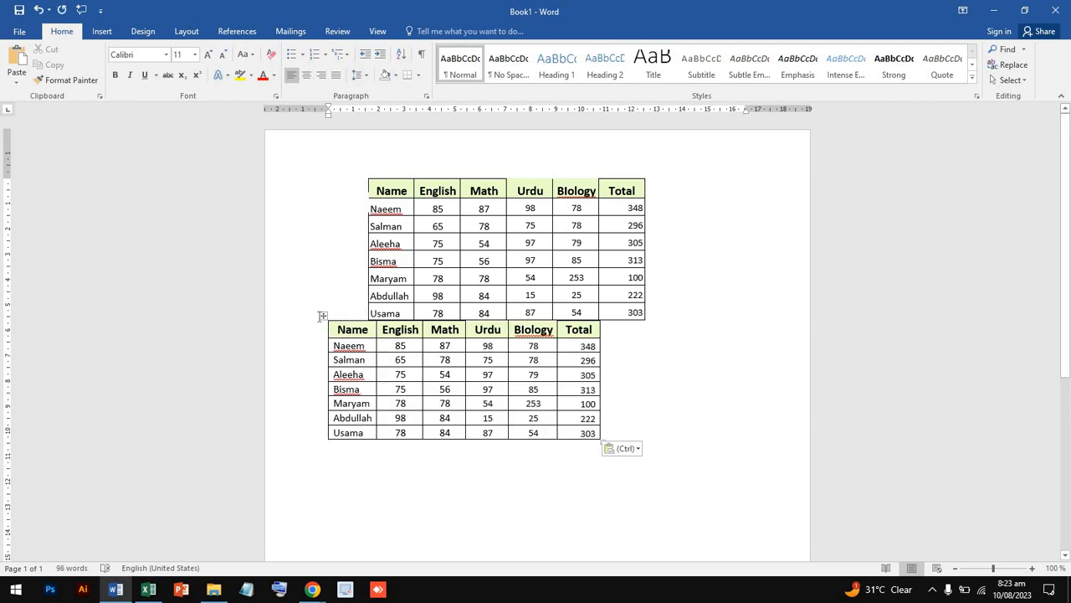
pyautogui.moveTo(321, 315); pyautogui.dragTo(423, 411)
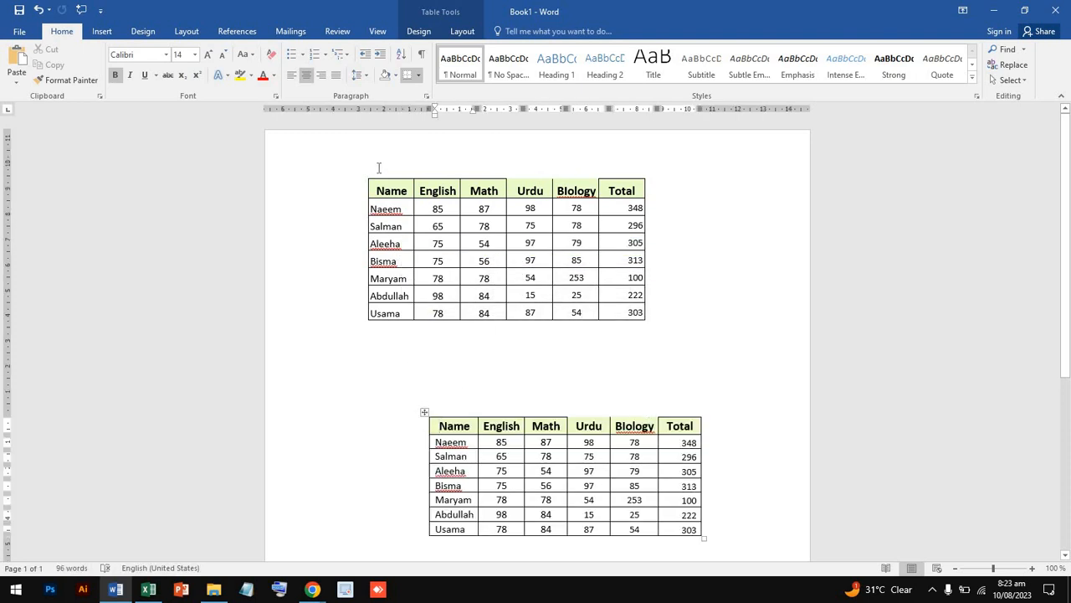
# Step: Switch to the Data-for-Practice workbook and move the plain marks table I3:N10 so it starts at A11, directly below the Total row
pyautogui.click(148, 589)
pyautogui.click(590, 261)
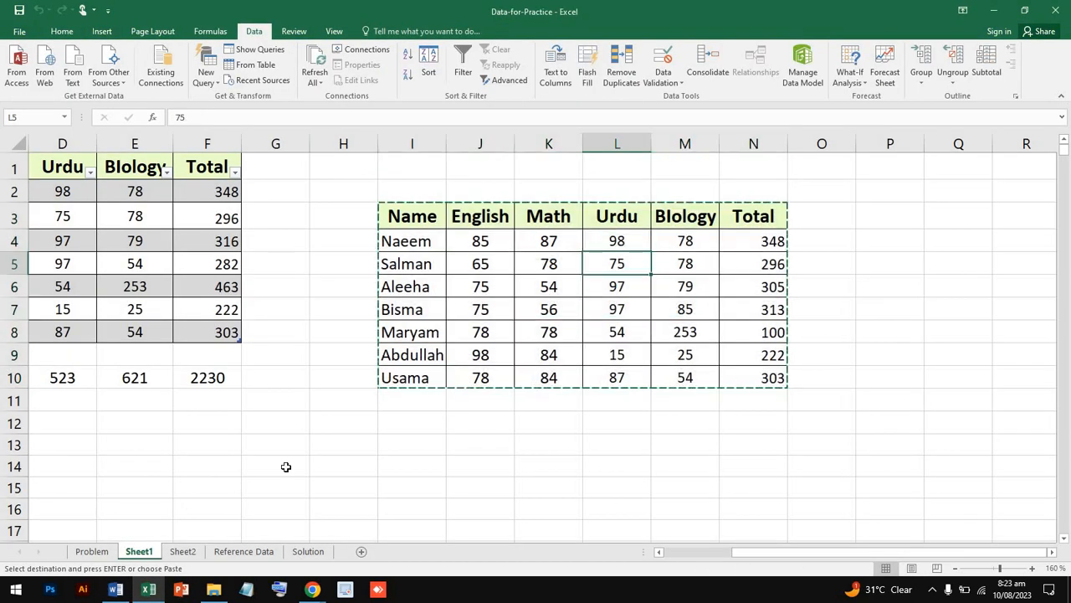
pyautogui.hscroll(5, 285, 458)
pyautogui.hscroll(-6, 285, 456)
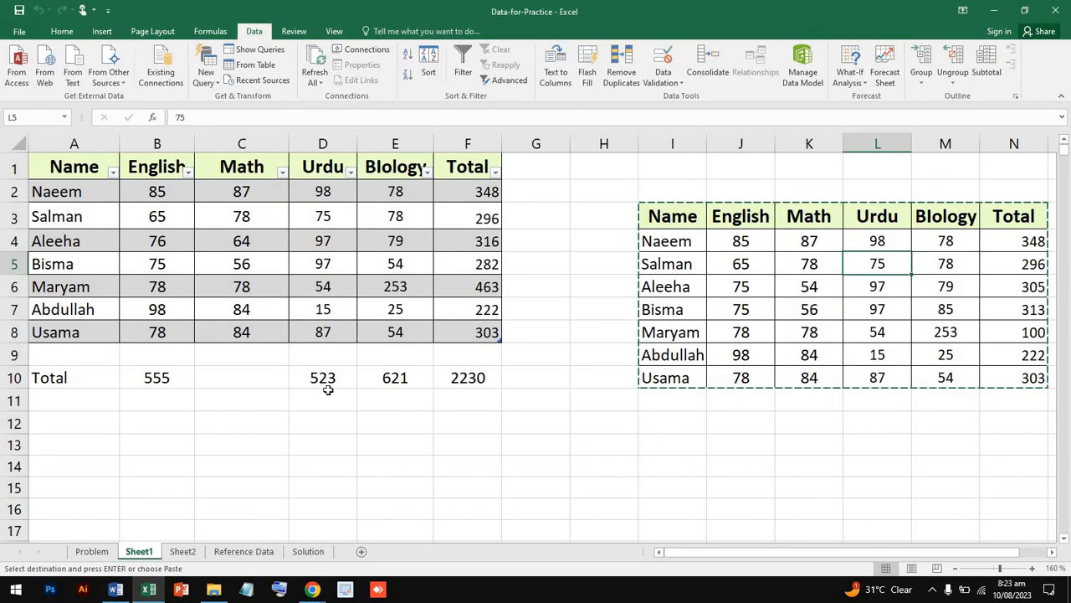
pyautogui.moveTo(678, 224); pyautogui.dragTo(929, 363)
pyautogui.doubleClick(659, 211)
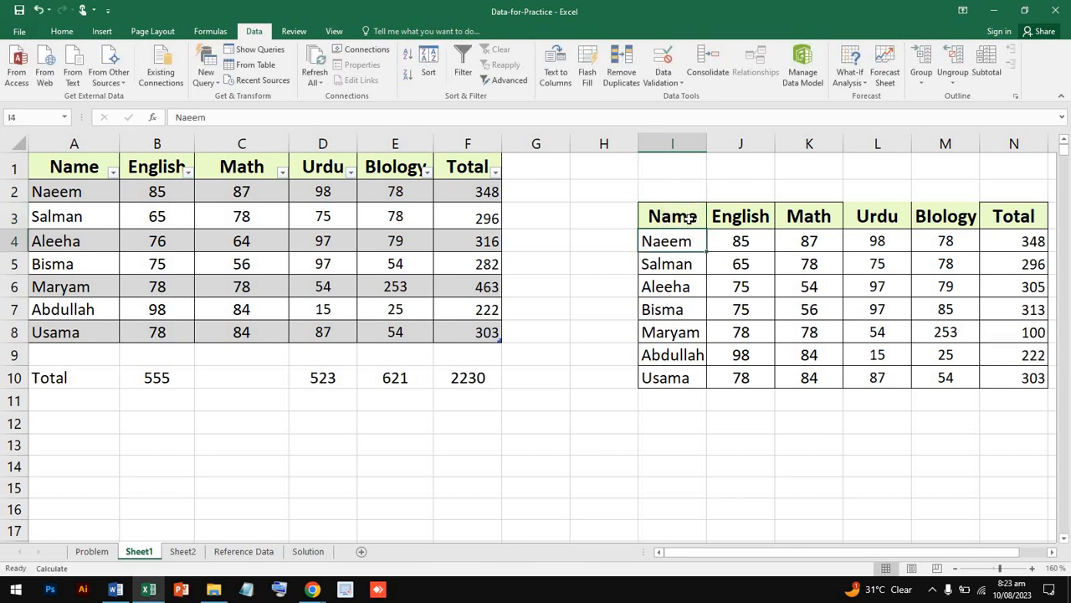
pyautogui.moveTo(684, 219); pyautogui.dragTo(1016, 377)
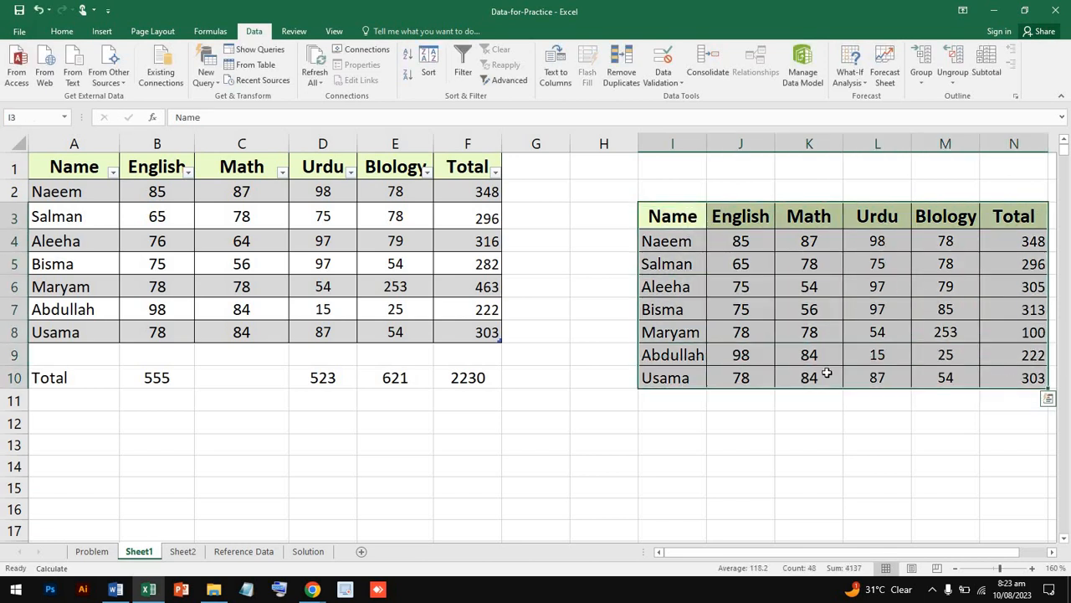
pyautogui.moveTo(678, 394); pyautogui.dragTo(67, 313)
pyautogui.scroll(4, 66, 313)
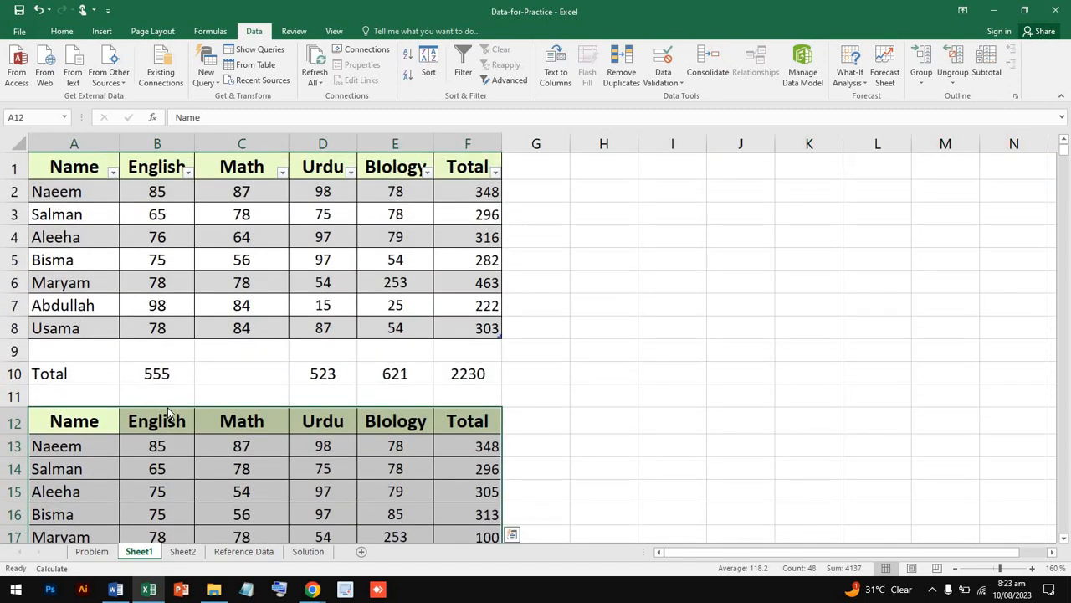
pyautogui.moveTo(167, 412); pyautogui.dragTo(168, 399)
pyautogui.click(561, 350)
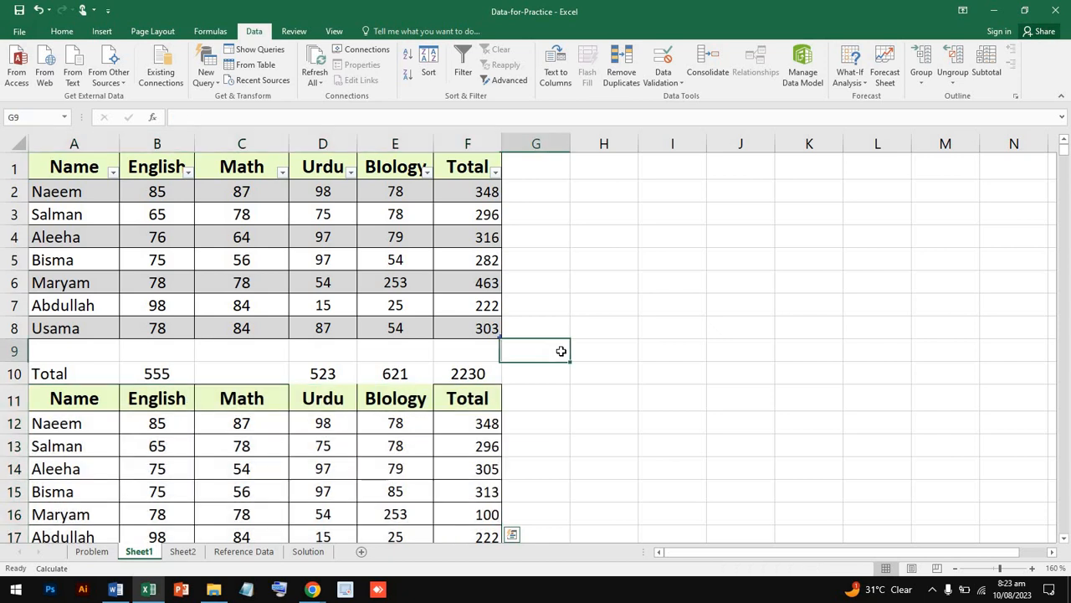
# Step: Add a top border to the Urdu and Biology header cells D11:E11 of the moved marks table
pyautogui.moveTo(350, 398); pyautogui.dragTo(400, 399)
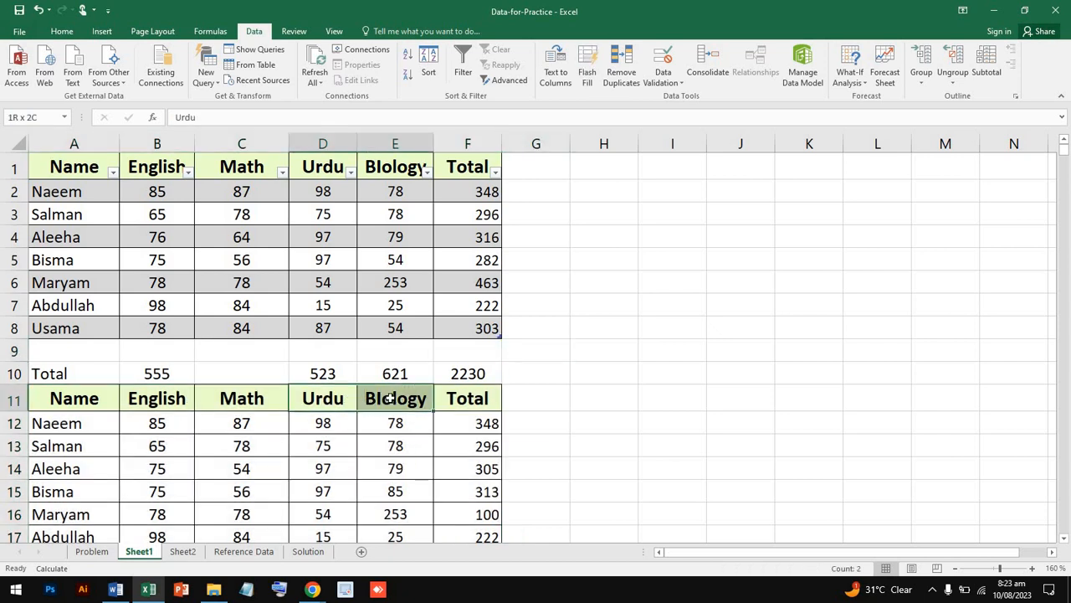
pyautogui.click(62, 31)
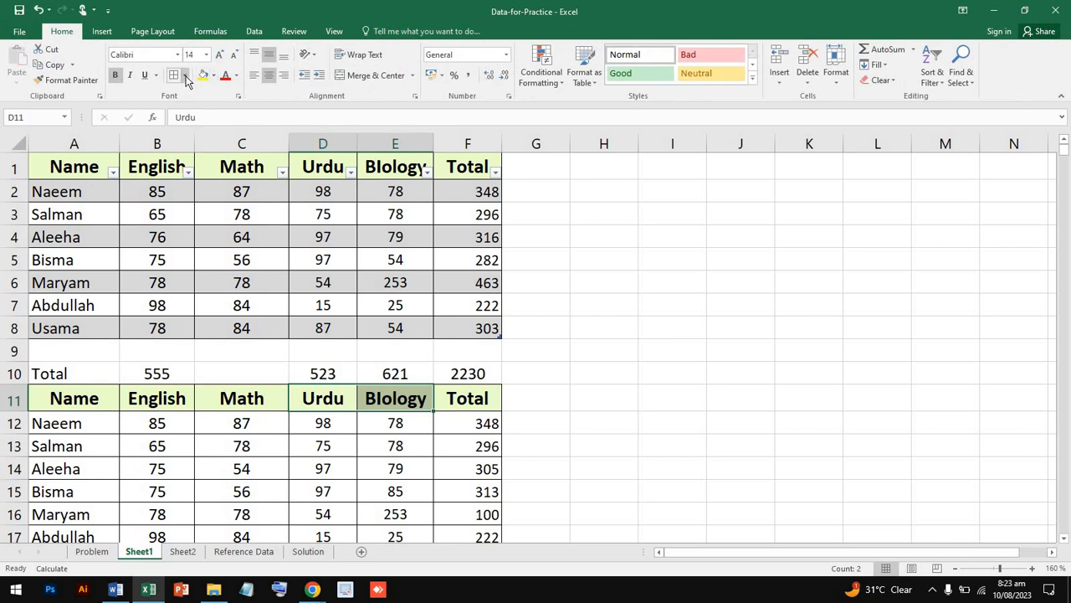
pyautogui.click(185, 75)
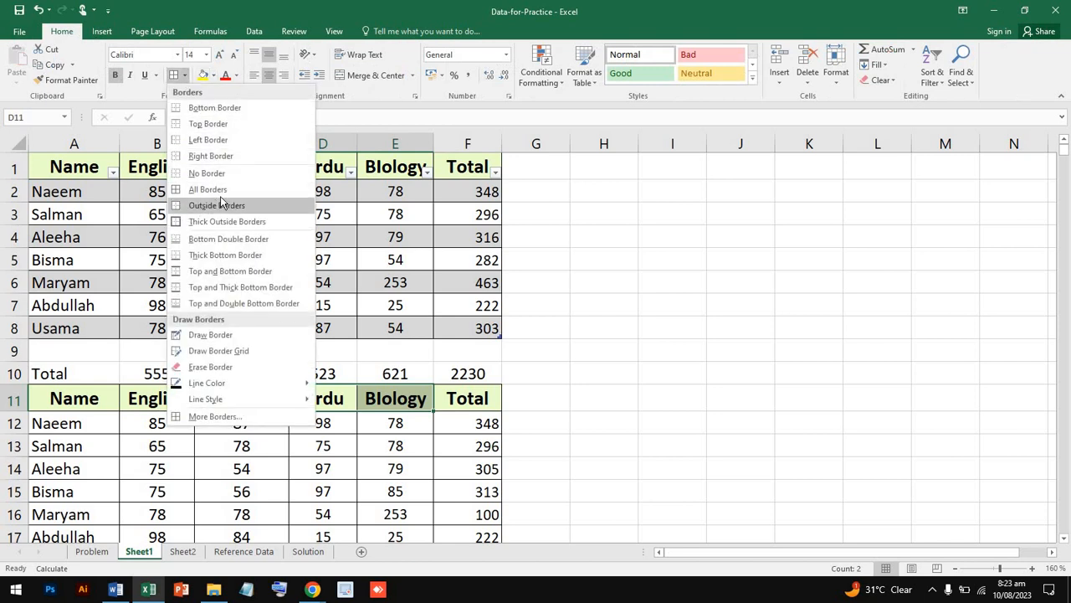
pyautogui.click(256, 125)
pyautogui.click(751, 394)
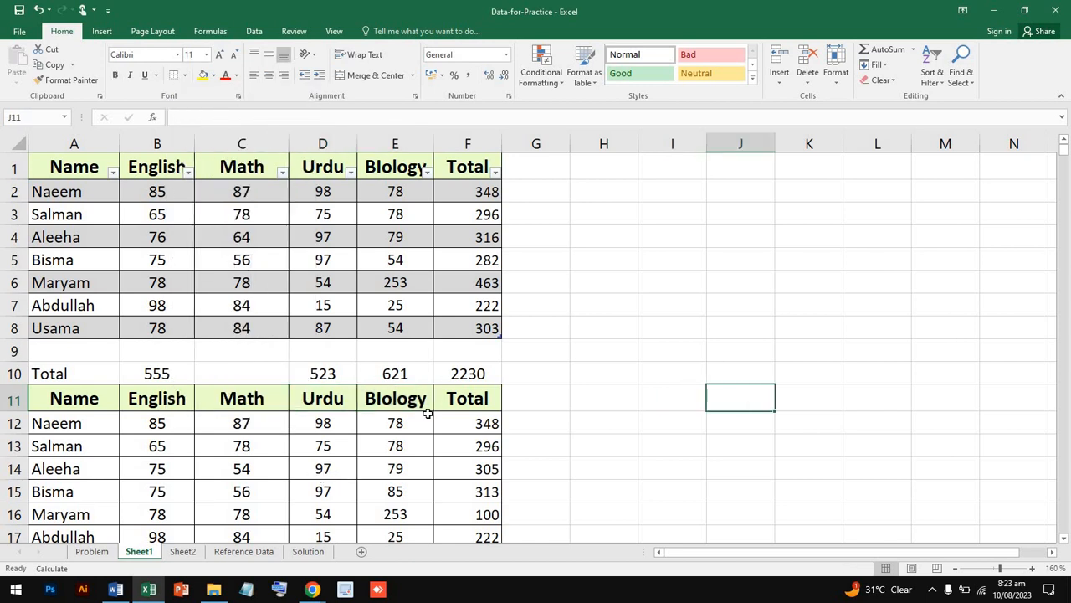
pyautogui.click(599, 383)
pyautogui.scroll(-20, 599, 383)
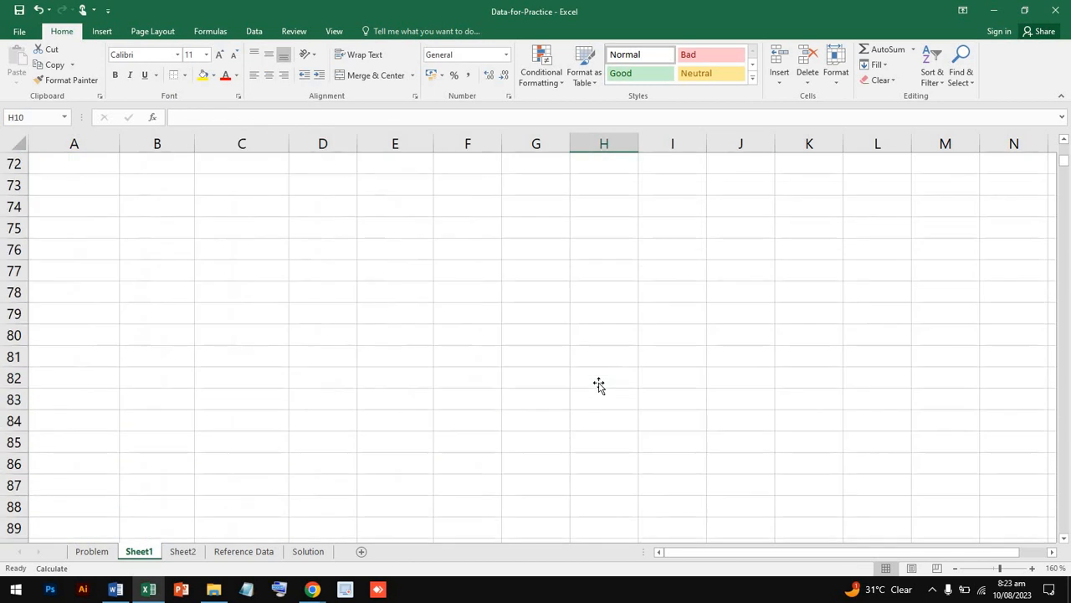
pyautogui.scroll(20, 599, 382)
# Step: Try the Good cell style on the Biology header in E11, and replace it with the Accent5 style
pyautogui.click(400, 405)
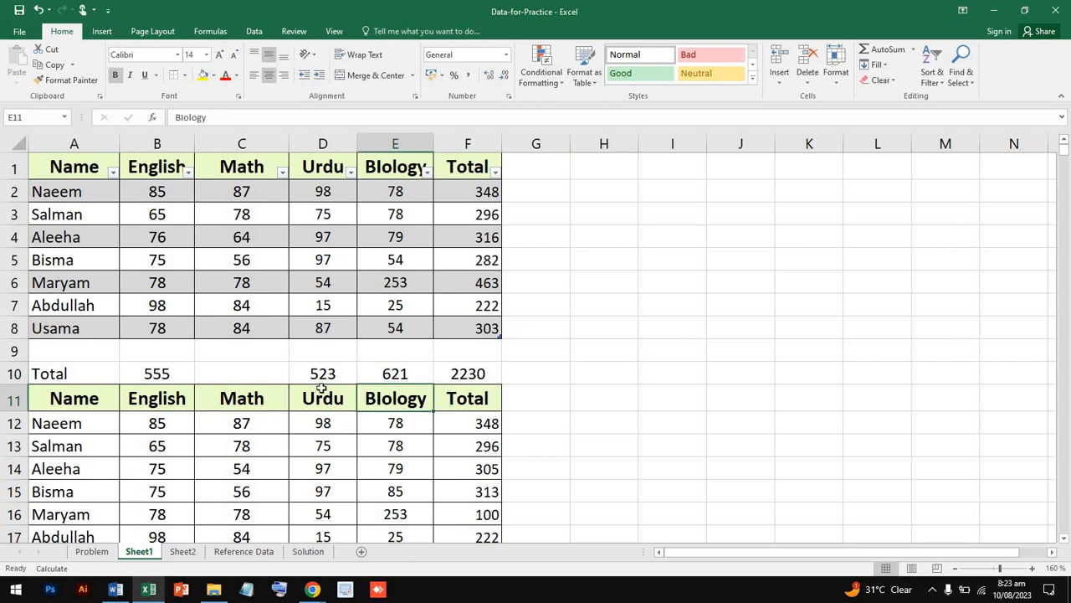
pyautogui.click(644, 72)
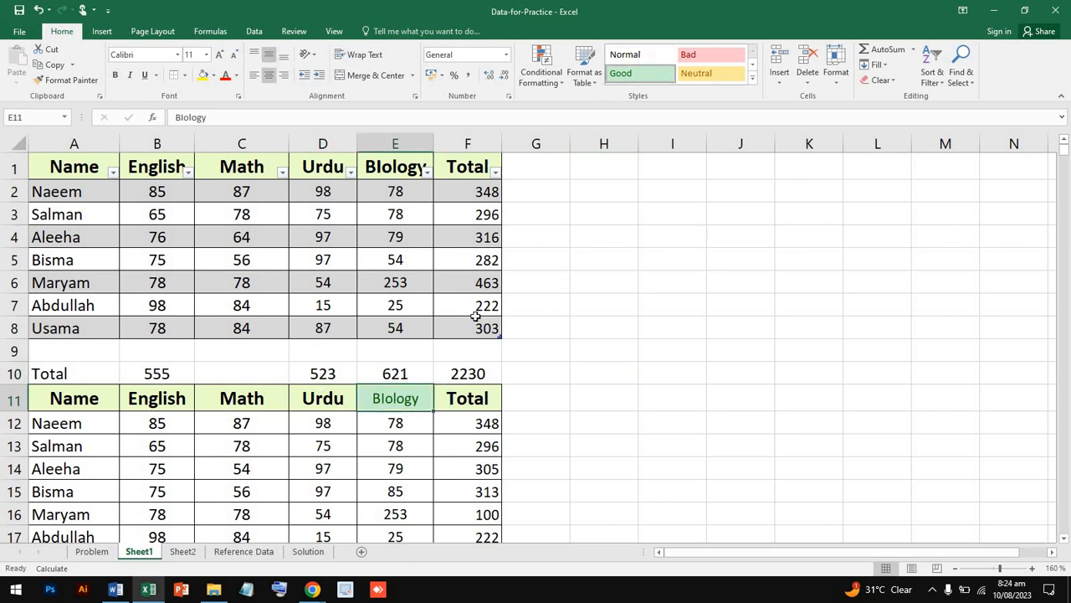
pyautogui.click(753, 80)
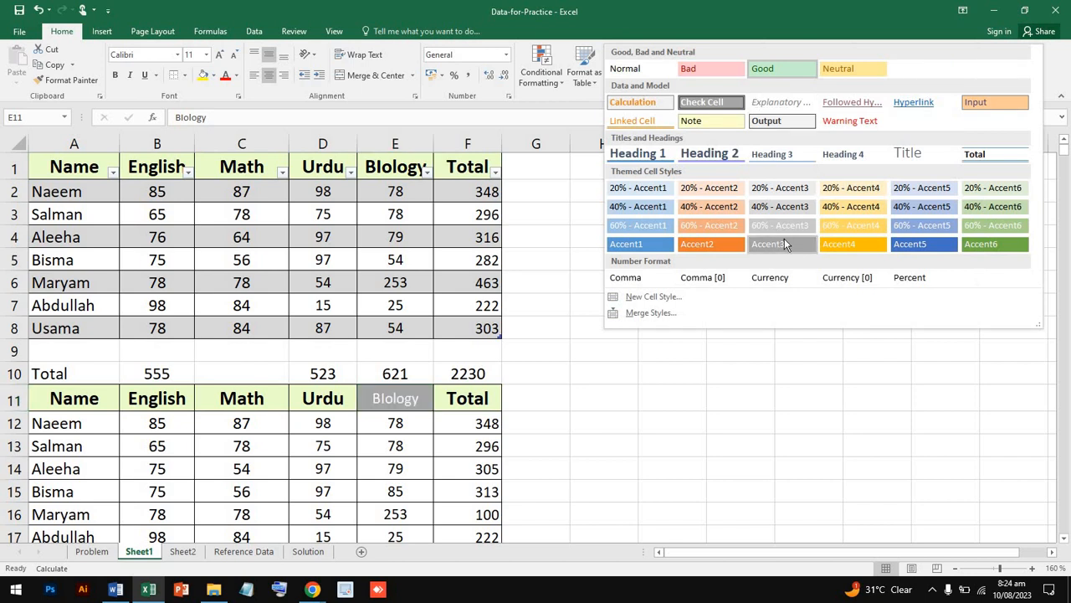
pyautogui.click(908, 244)
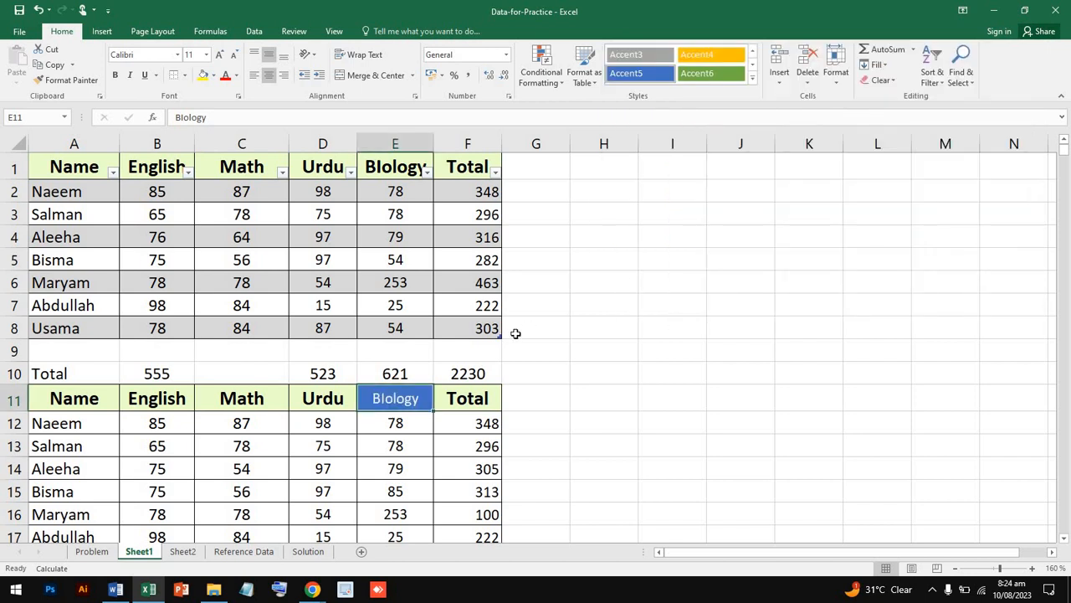
pyautogui.click(514, 332)
# Step: Apply the Accent5 cell style to the remaining headers in row 11, covering C11:F11 and A11:B11
pyautogui.moveTo(252, 411); pyautogui.dragTo(489, 402)
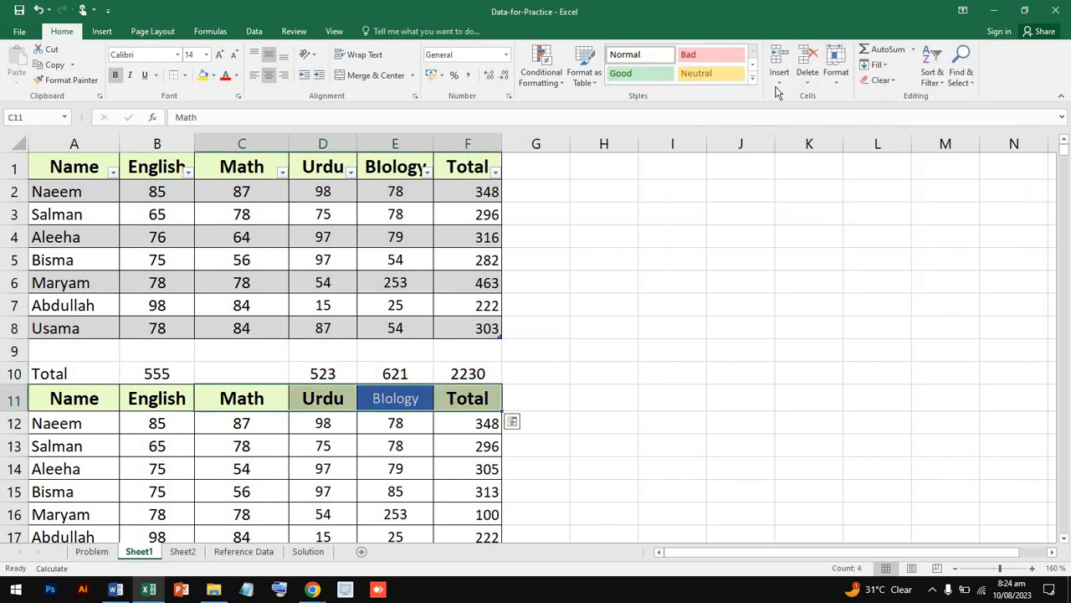
pyautogui.click(754, 80)
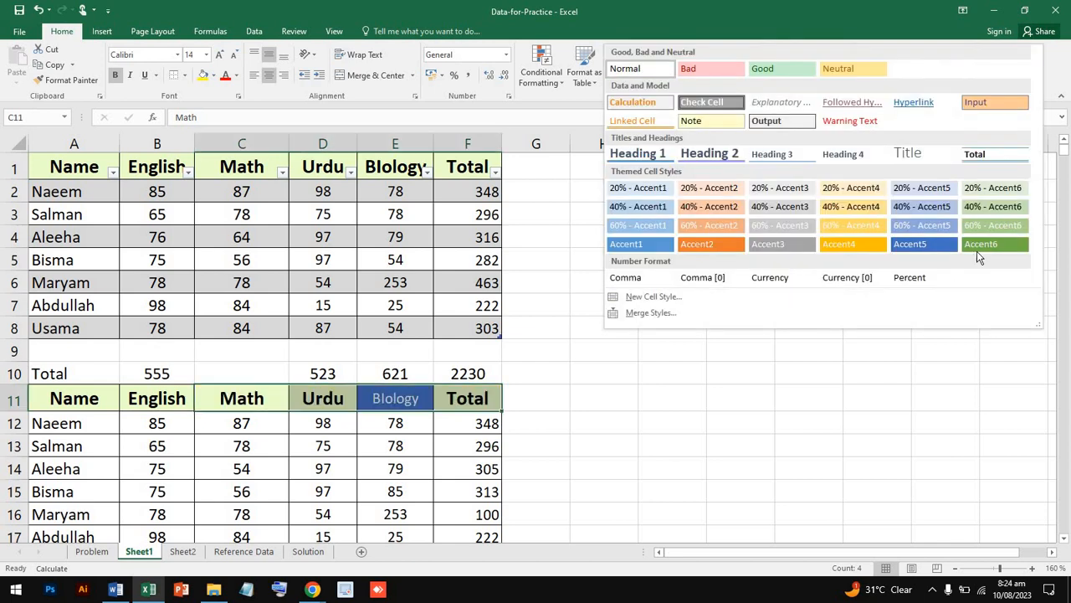
pyautogui.click(910, 243)
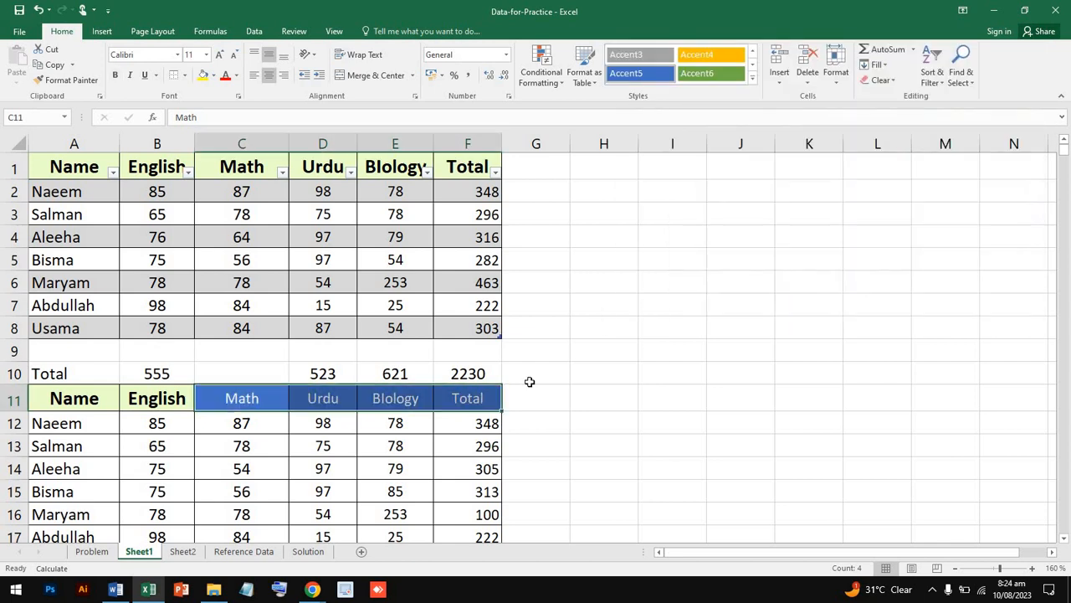
pyautogui.moveTo(115, 396); pyautogui.dragTo(155, 396)
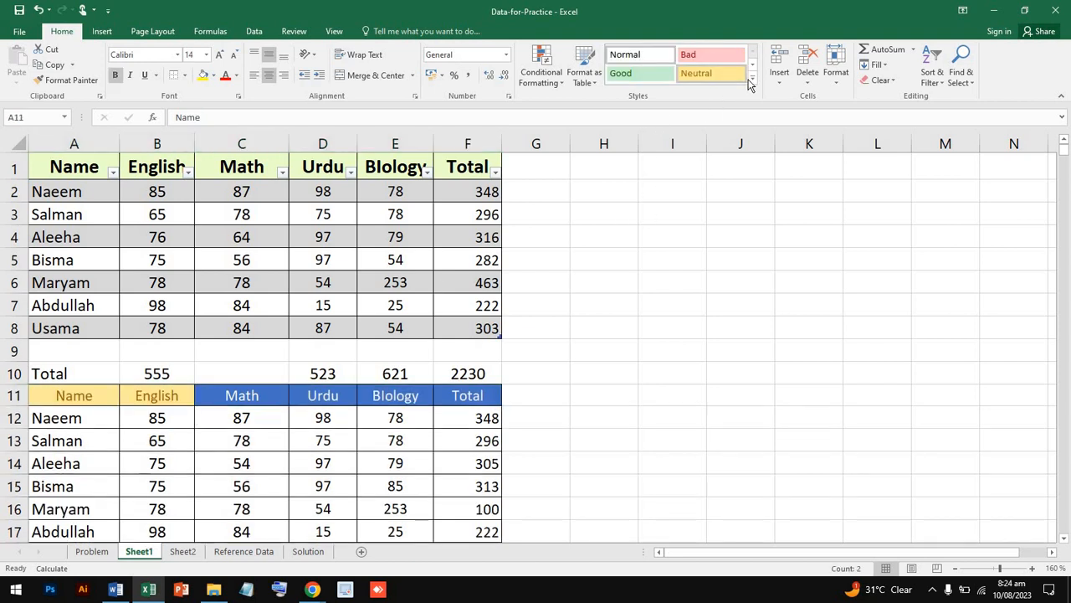
pyautogui.click(751, 79)
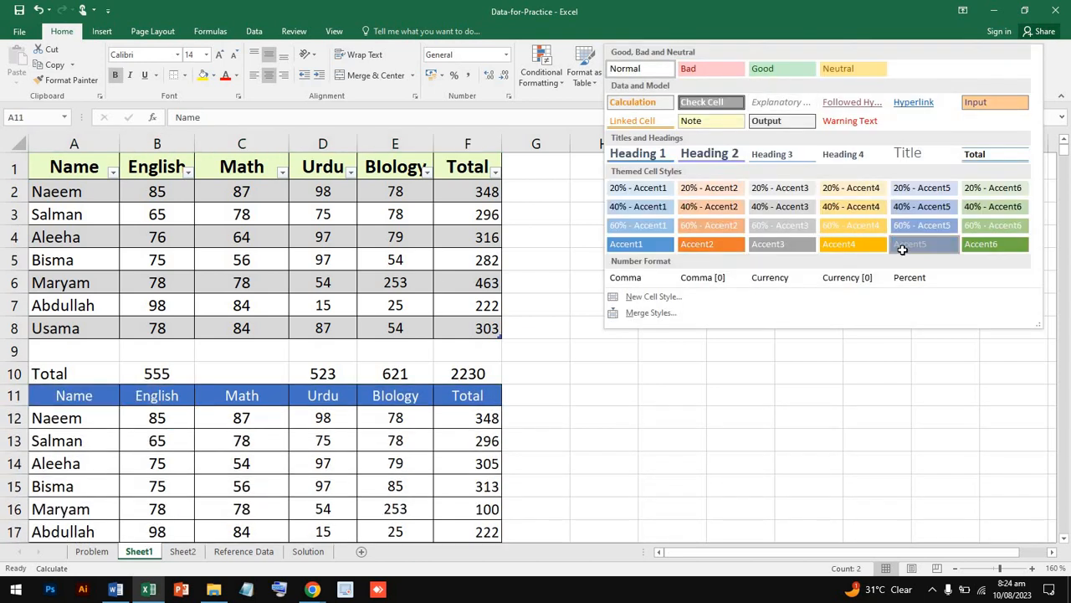
pyautogui.click(901, 244)
pyautogui.click(555, 477)
pyautogui.scroll(-20, 554, 477)
pyautogui.scroll(20, 554, 477)
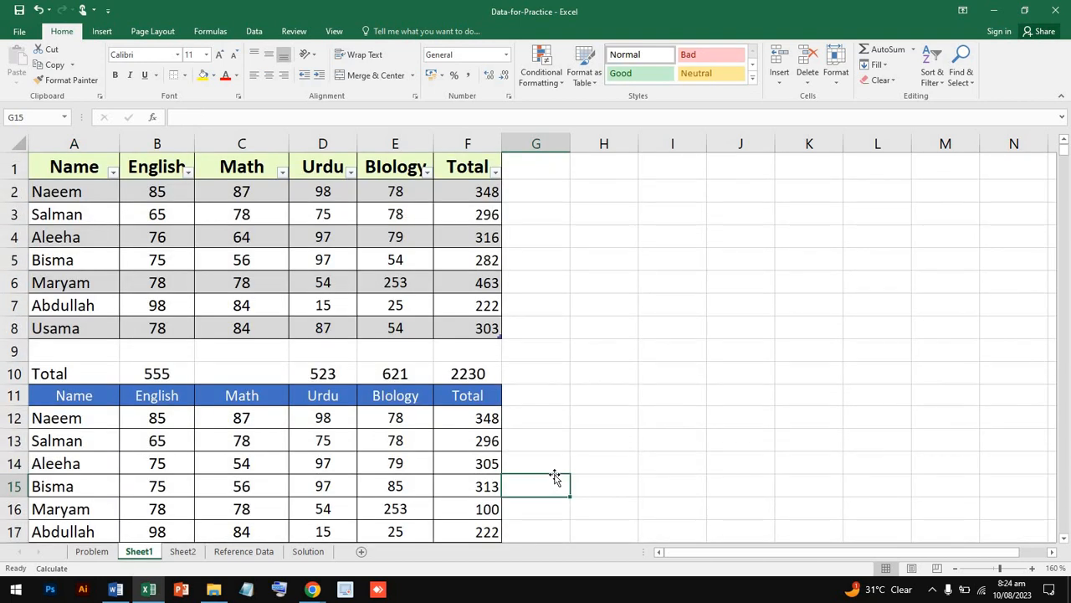
pyautogui.click(322, 143)
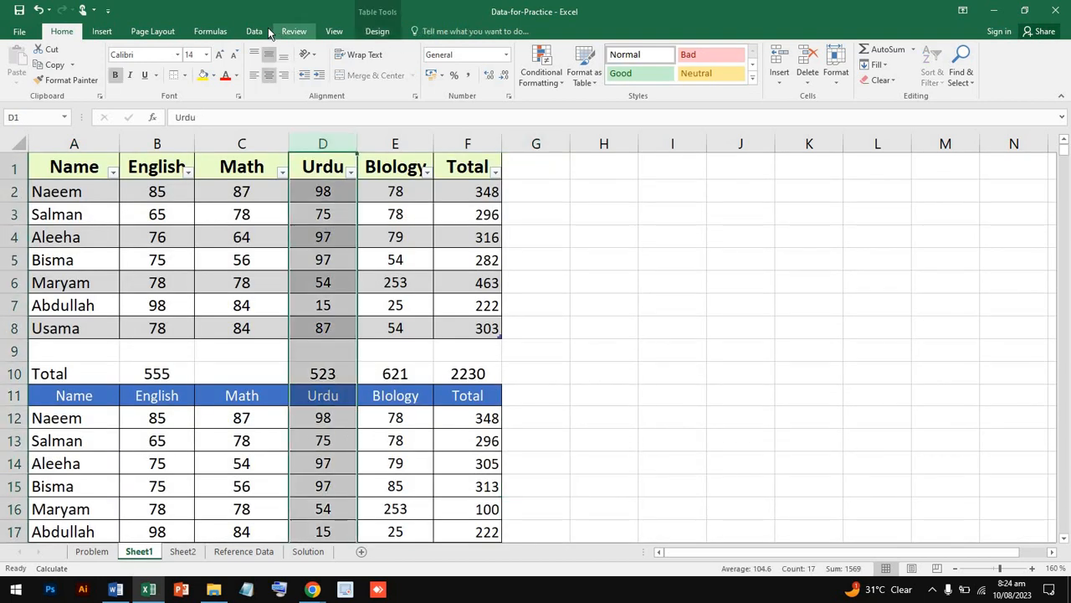
pyautogui.click(256, 32)
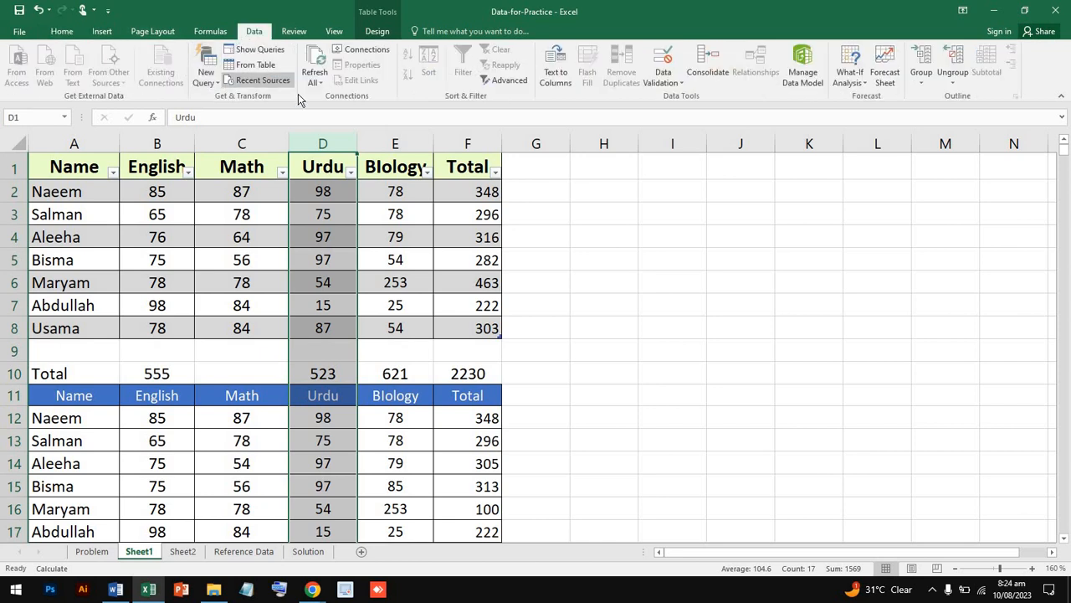
# Step: Enter the formula =FALSE()+C3:D3 in cell I4, inserting FALSE from the logical functions
pyautogui.click(641, 231)
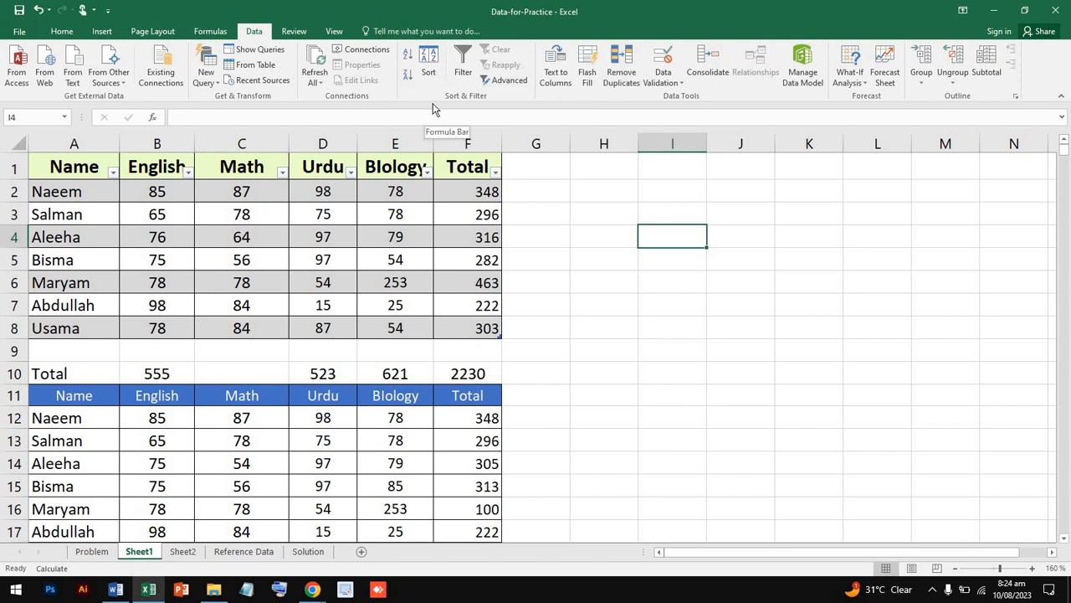
pyautogui.click(209, 34)
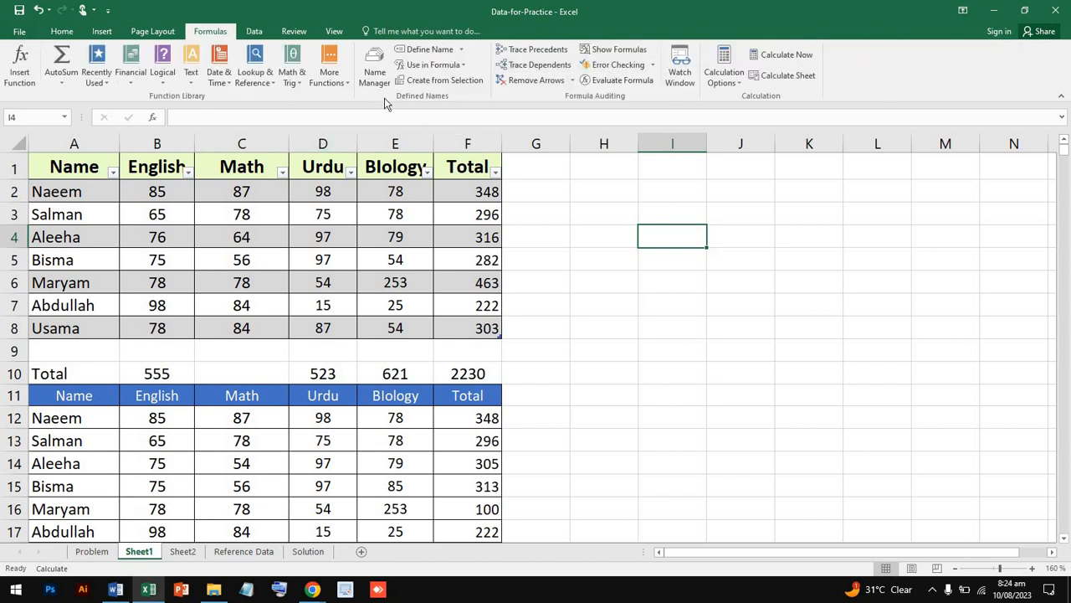
pyautogui.click(224, 118)
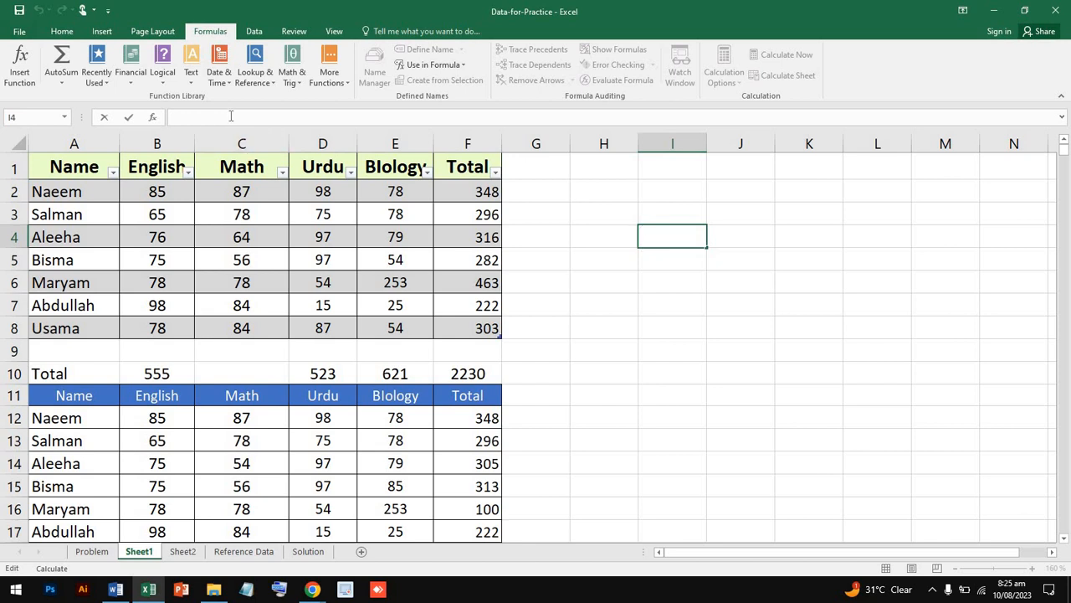
pyautogui.click(162, 74)
pyautogui.click(179, 112)
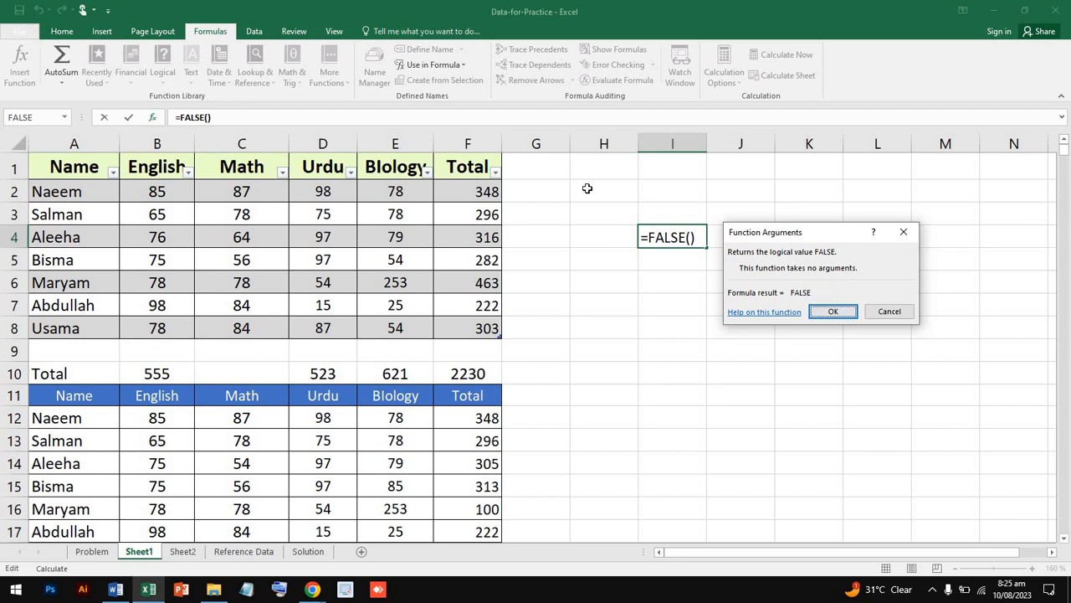
pyautogui.write('+')
pyautogui.moveTo(277, 220); pyautogui.dragTo(326, 215)
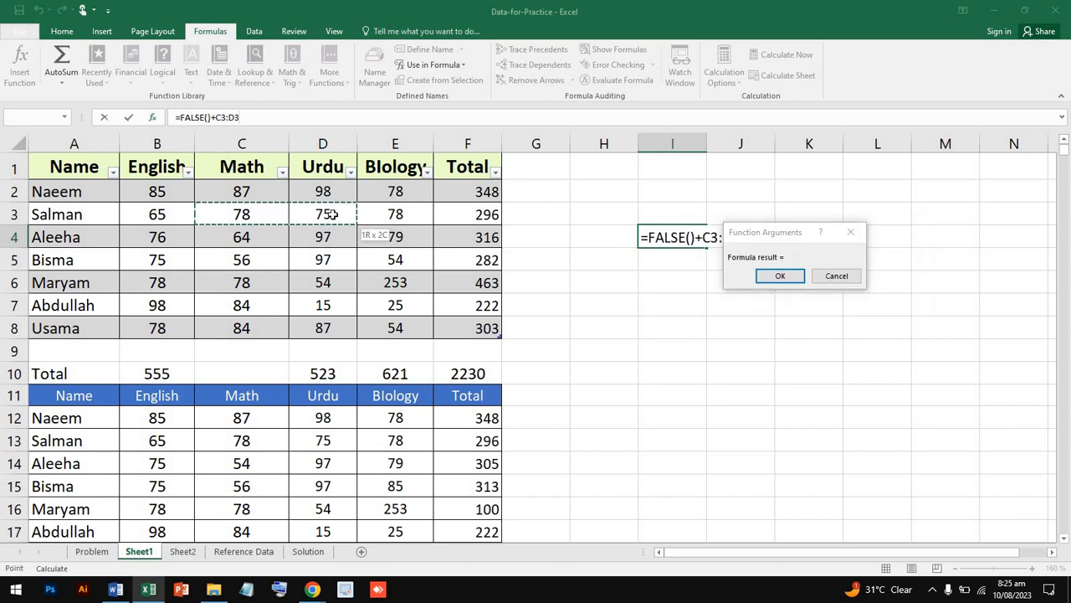
pyautogui.click(777, 276)
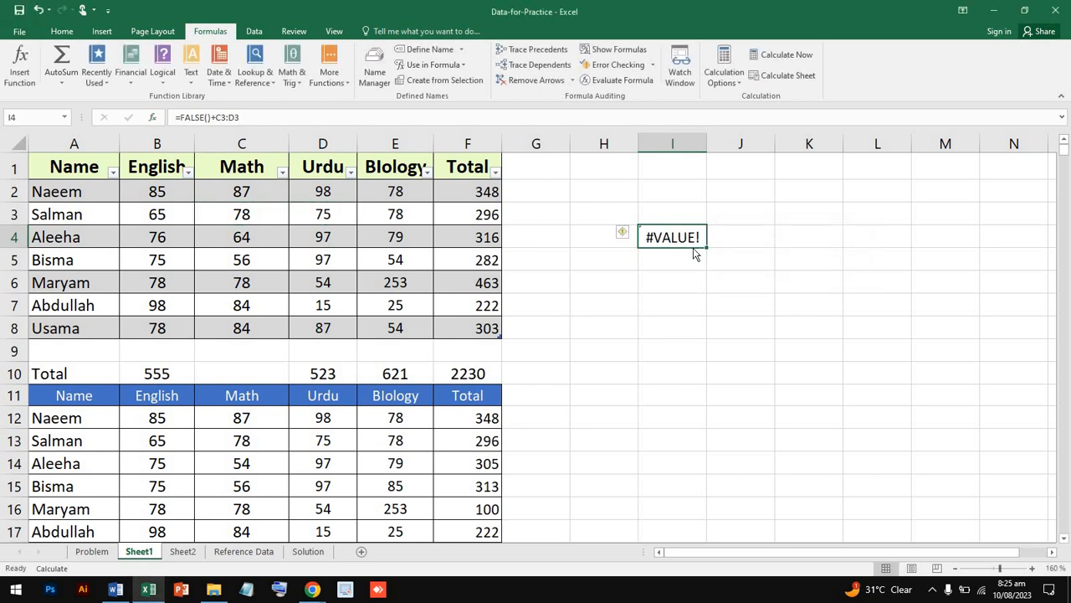
# Step: Try to change the formula in I4 to =FALSE(C3:D3), and discard the edit
pyautogui.moveTo(245, 116); pyautogui.dragTo(211, 117)
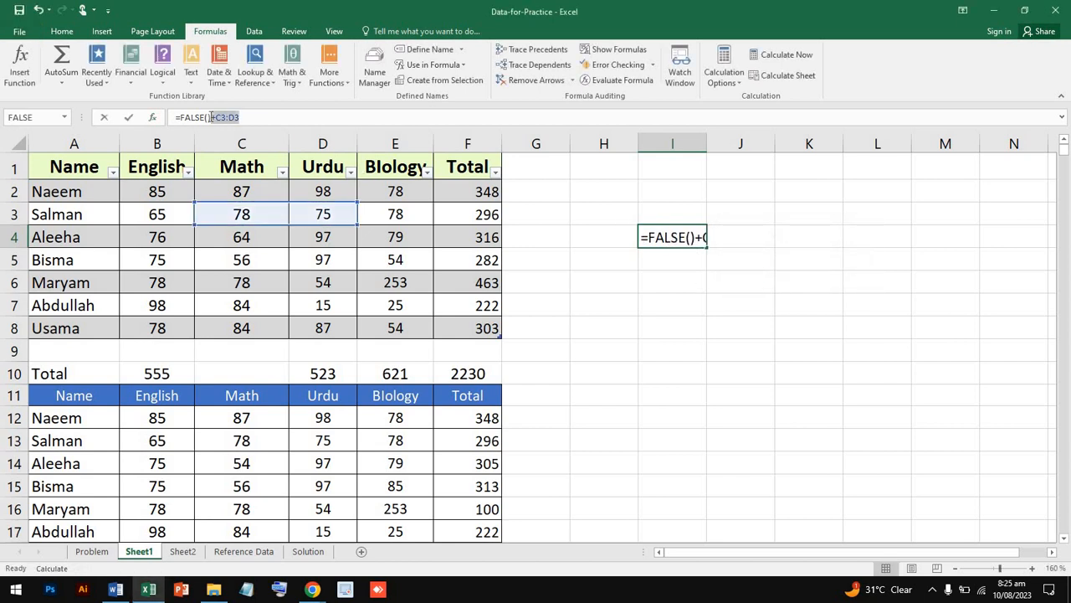
pyautogui.press('BackSpace')
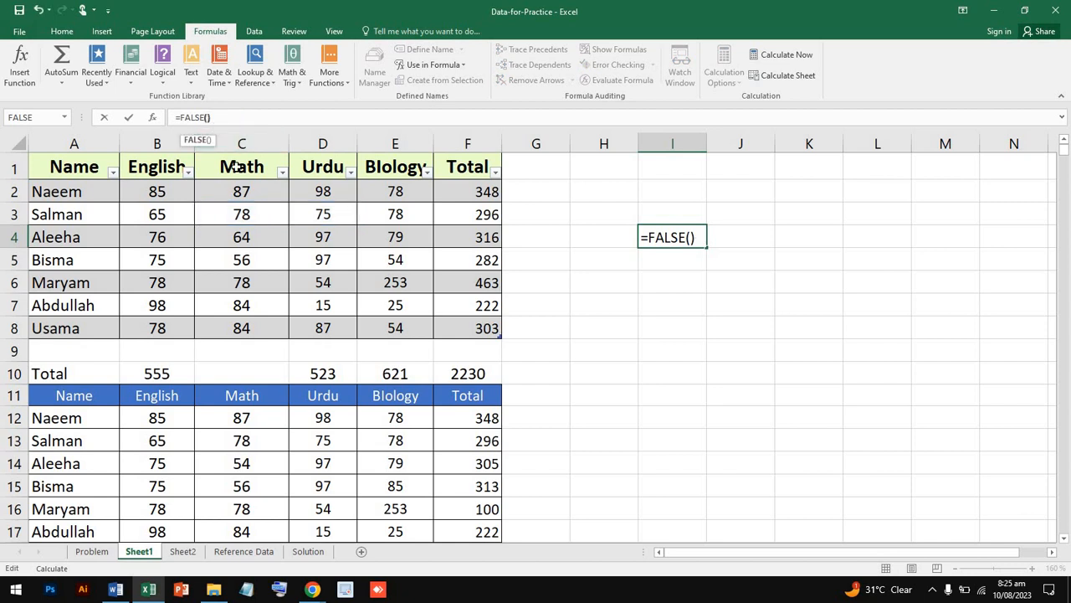
pyautogui.moveTo(251, 214); pyautogui.dragTo(310, 214)
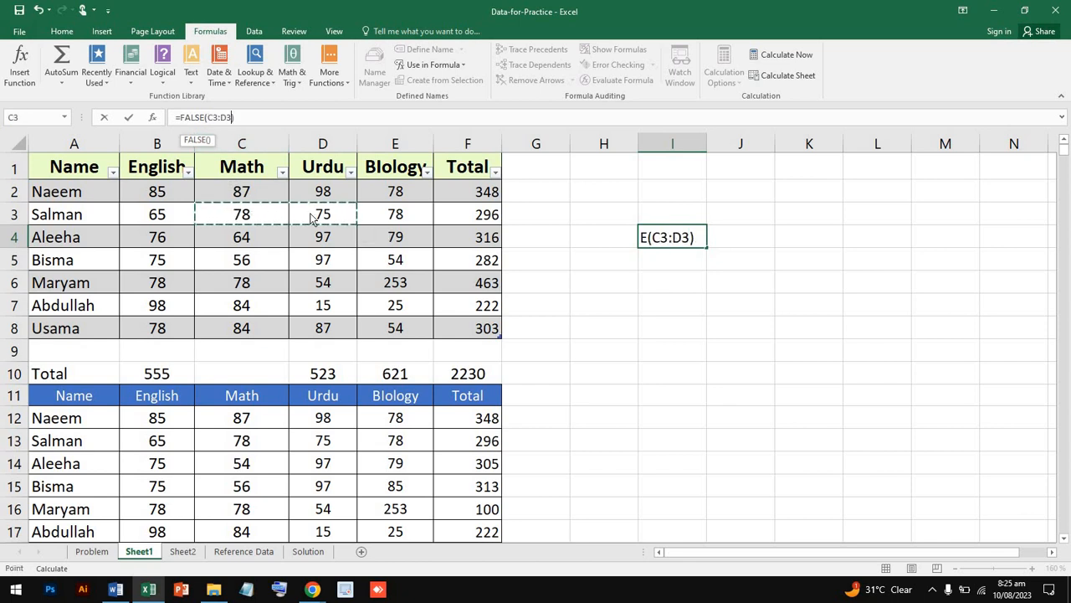
pyautogui.press('Return')
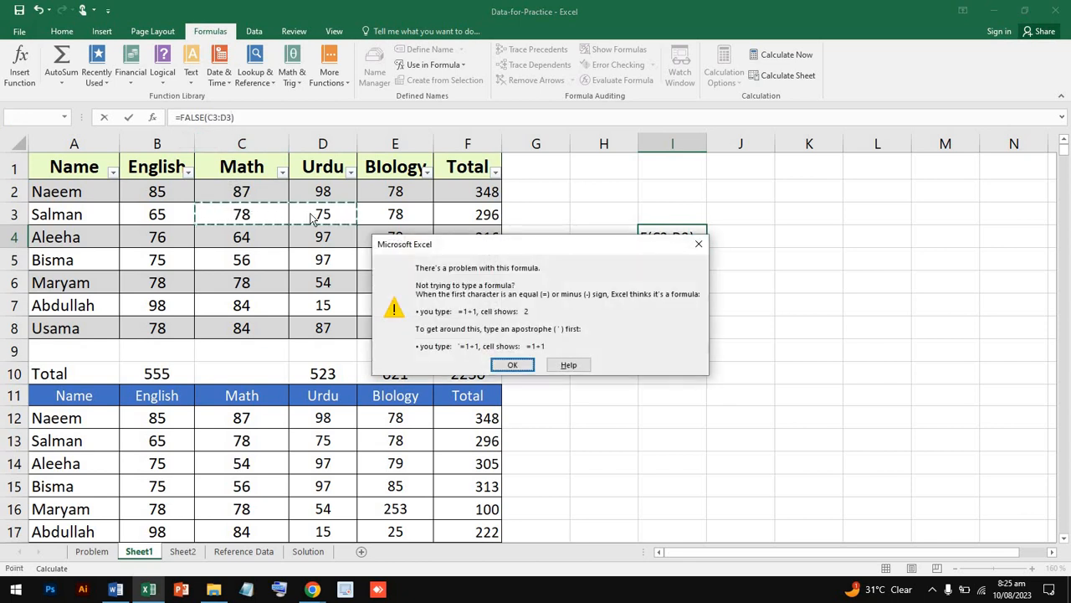
pyautogui.click(513, 364)
pyautogui.click(568, 239)
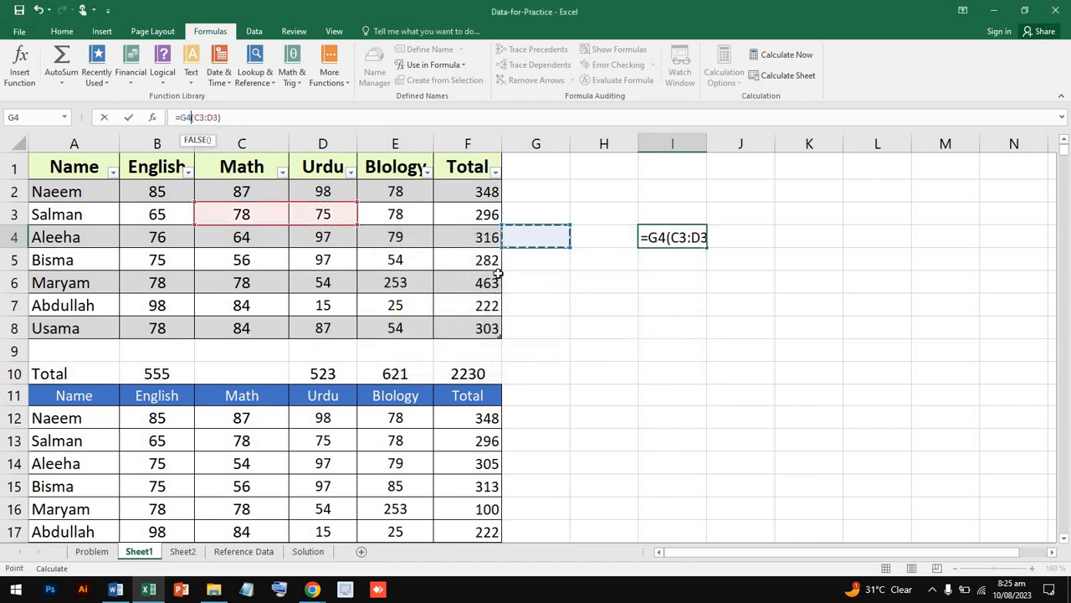
pyautogui.click(700, 274)
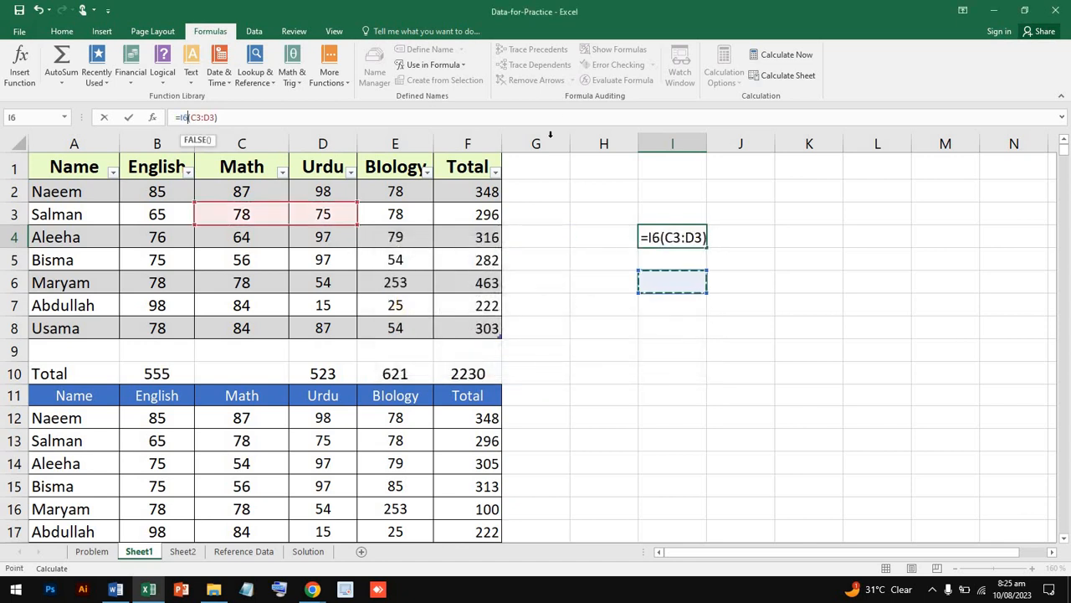
pyautogui.moveTo(229, 114); pyautogui.dragTo(165, 112)
pyautogui.click(1061, 120)
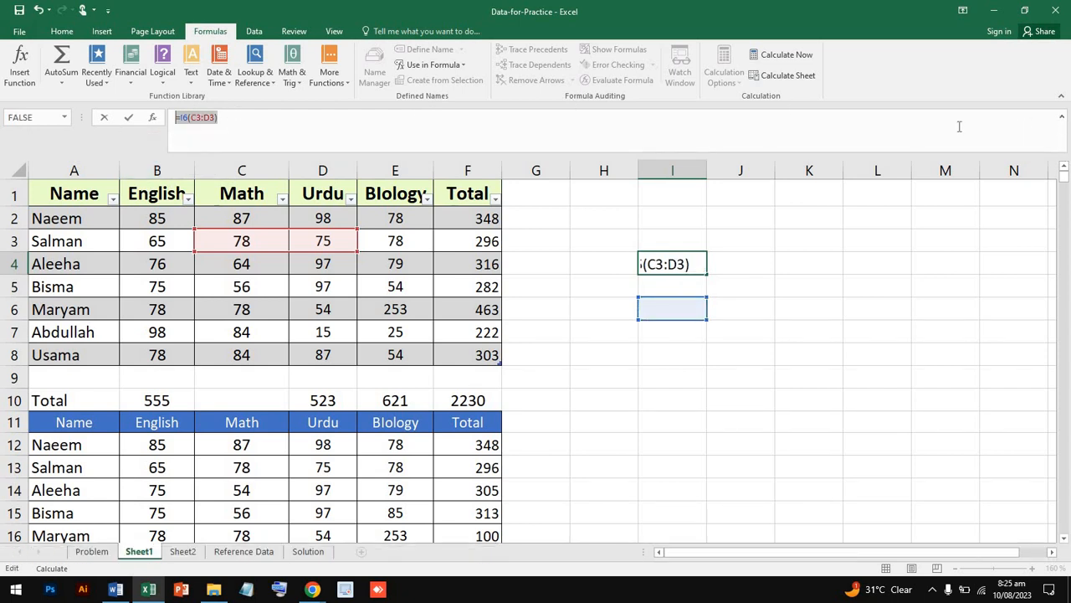
pyautogui.click(104, 122)
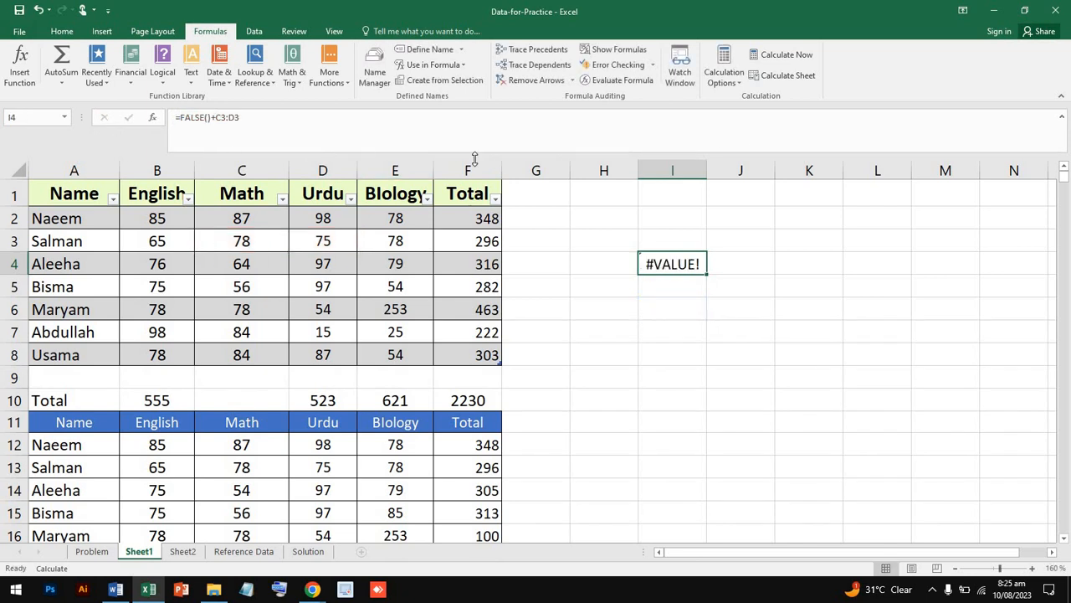
pyautogui.click(1061, 122)
pyautogui.click(569, 310)
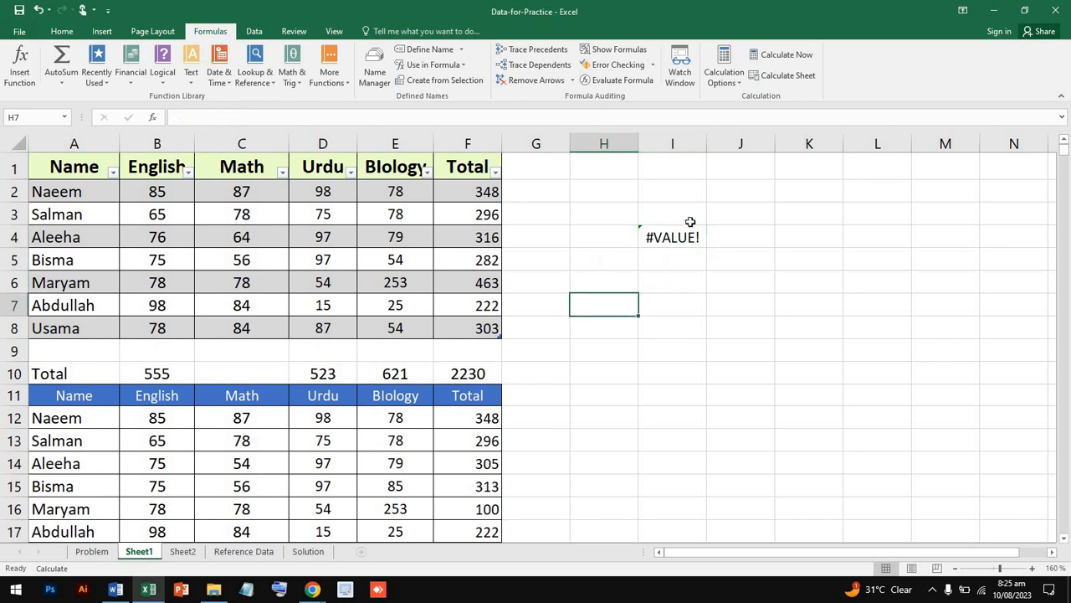
# Step: Run Error Checking twice starting from I4, stepping through the reported issues until the whole sheet is checked
pyautogui.click(690, 236)
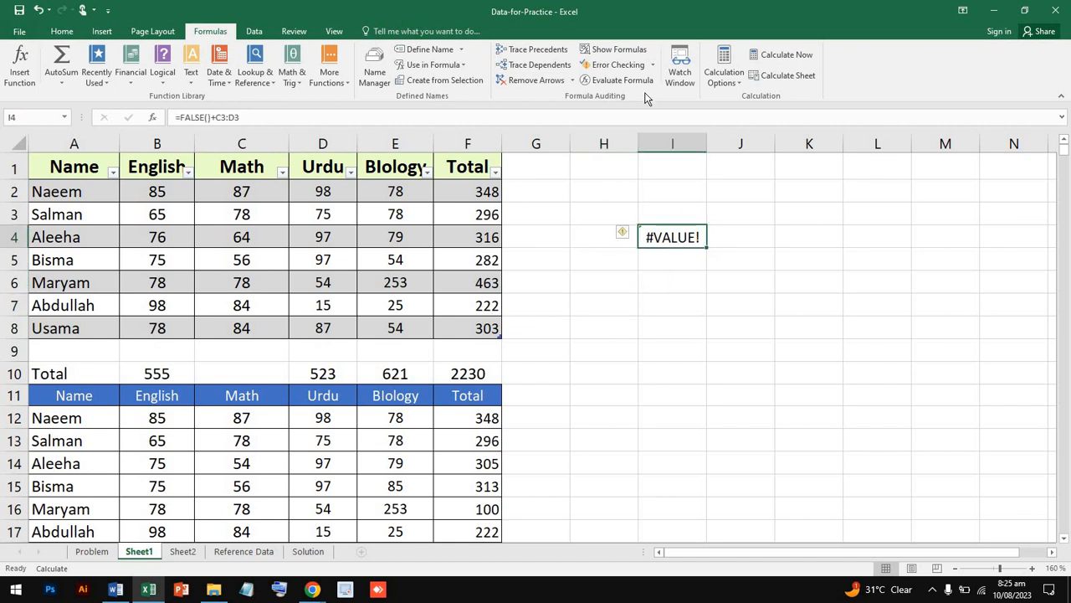
pyautogui.click(615, 65)
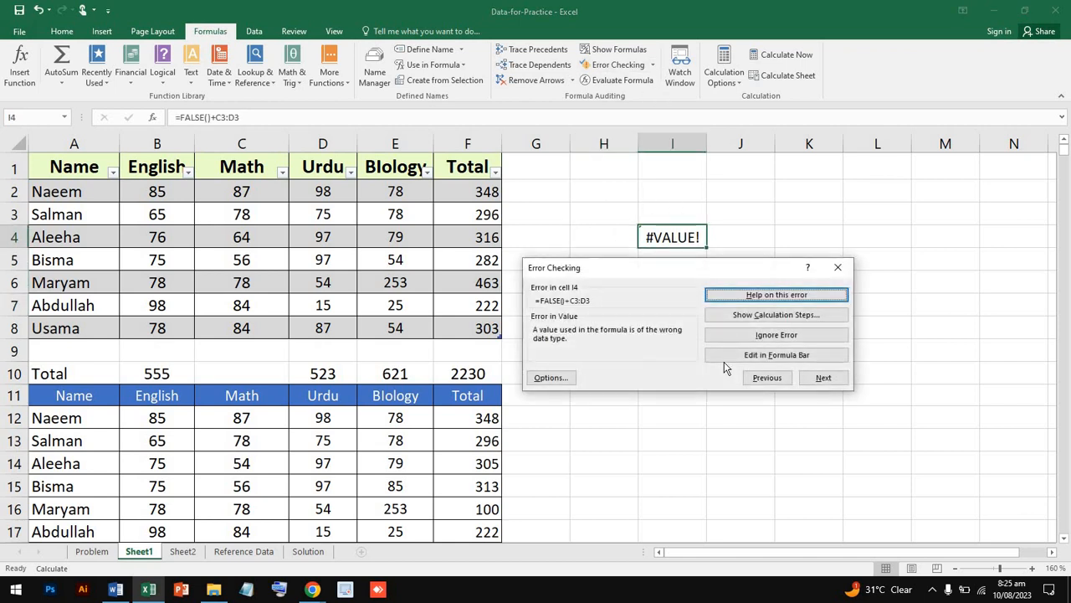
pyautogui.click(819, 387)
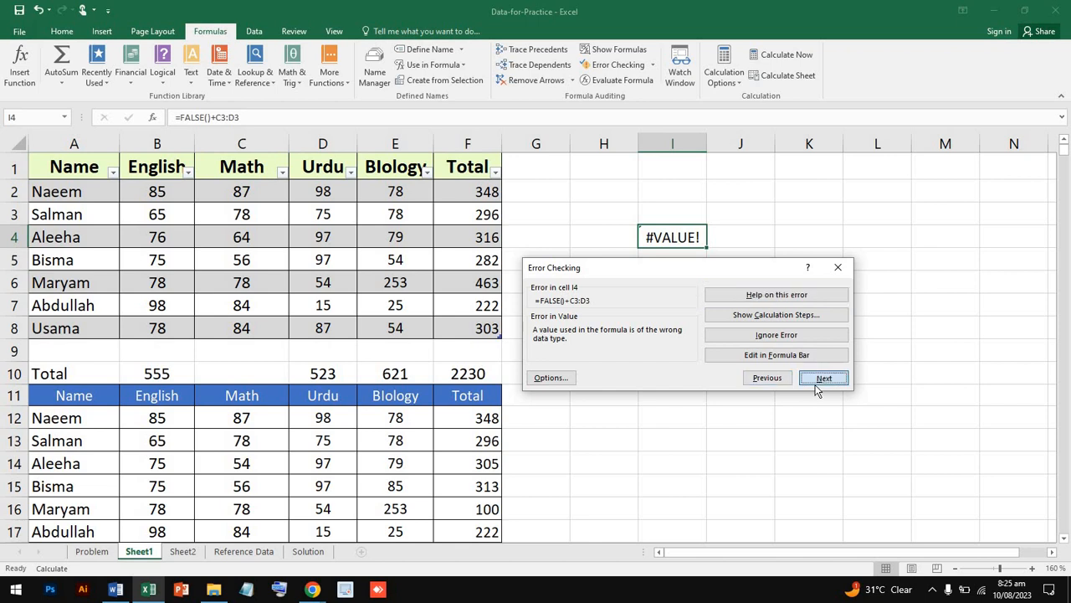
pyautogui.click(818, 390)
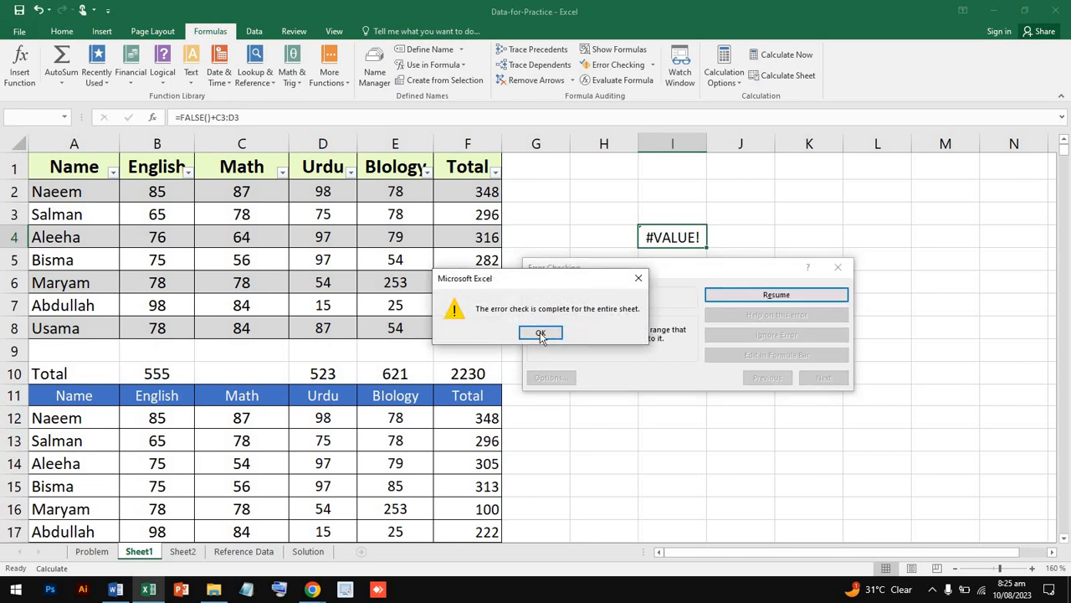
pyautogui.click(545, 333)
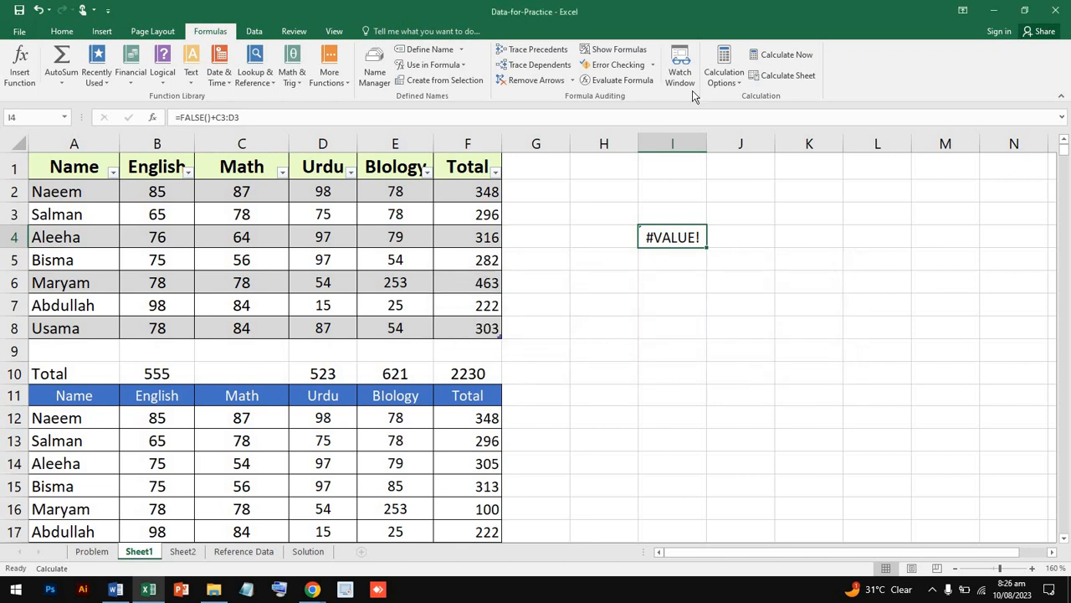
pyautogui.click(618, 65)
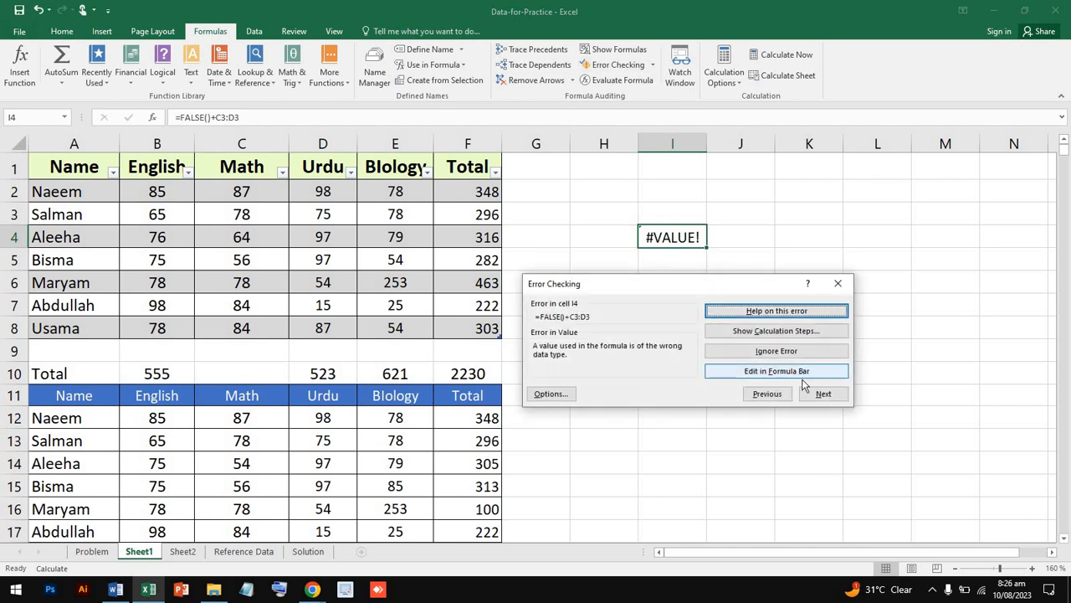
pyautogui.click(825, 394)
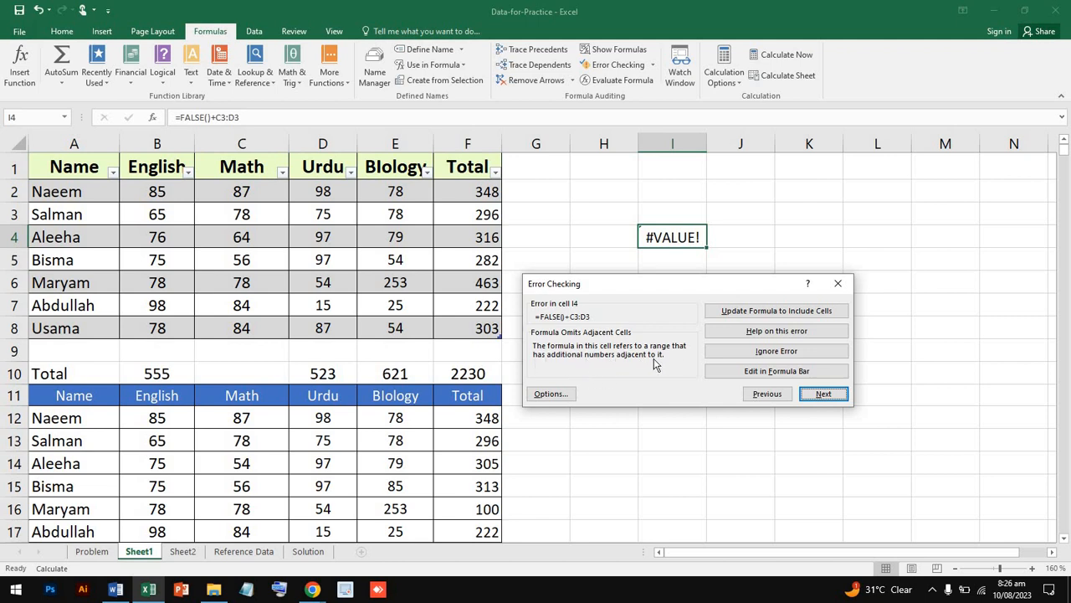
pyautogui.click(823, 394)
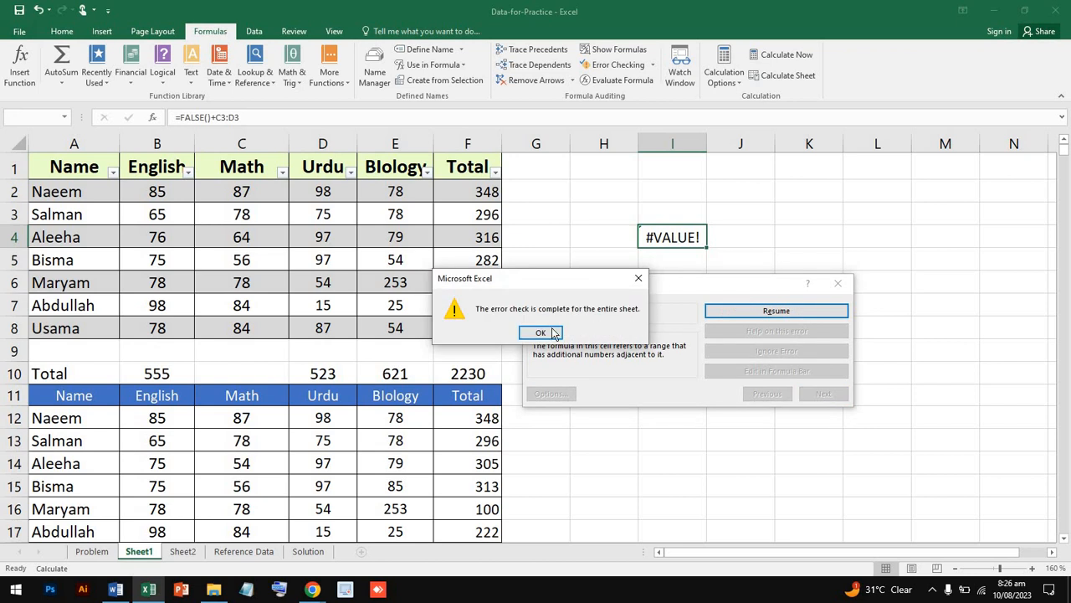
pyautogui.click(539, 333)
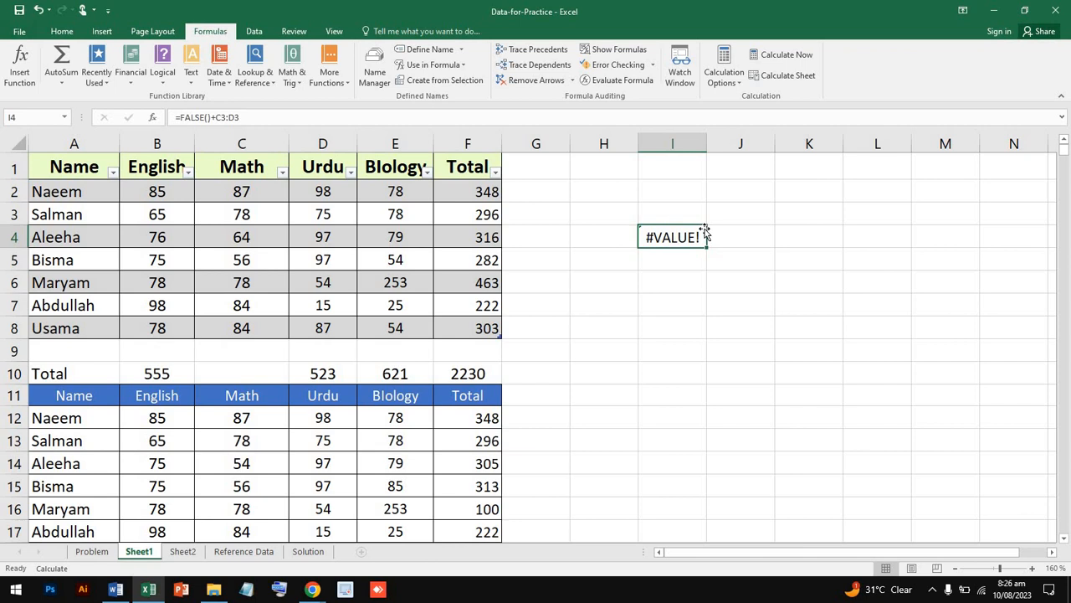
# Step: Show the formulas instead of the results throughout Sheet1, and switch back to the calculated values
pyautogui.click(105, 191)
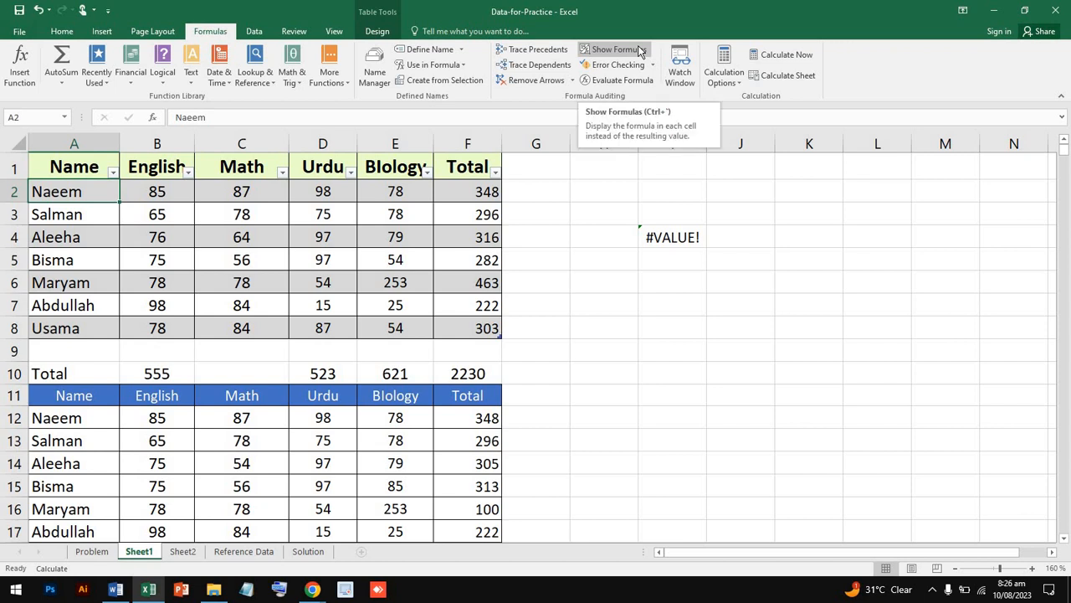
pyautogui.click(351, 244)
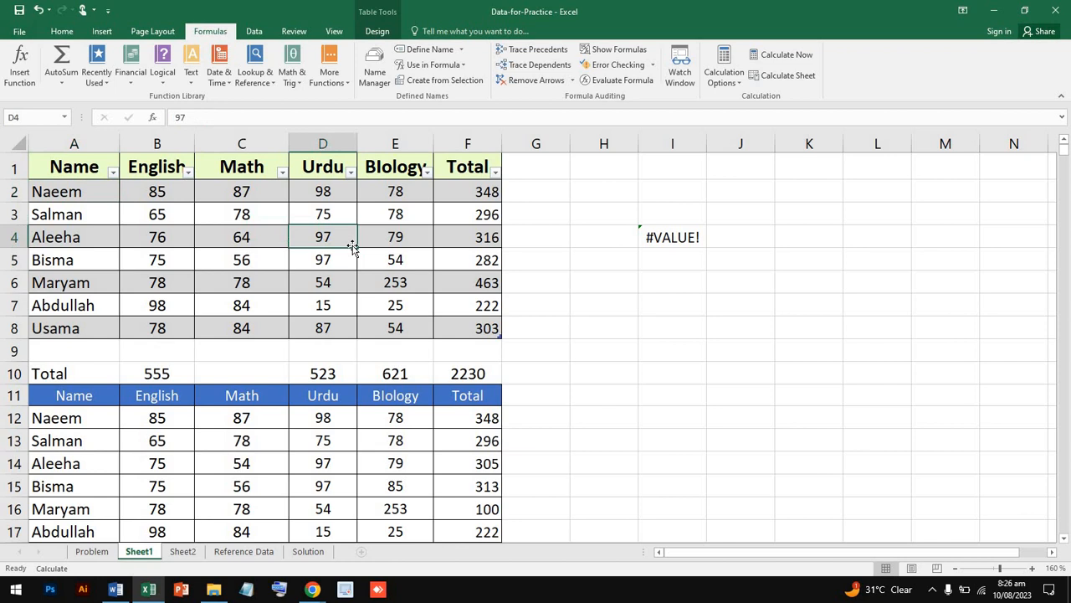
pyautogui.click(627, 52)
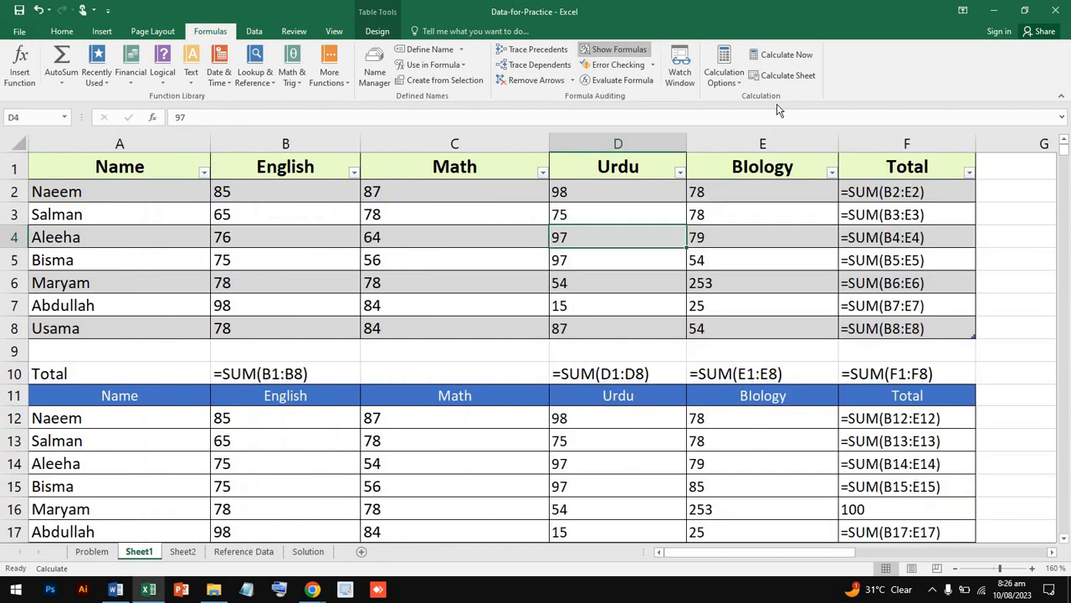
pyautogui.click(618, 51)
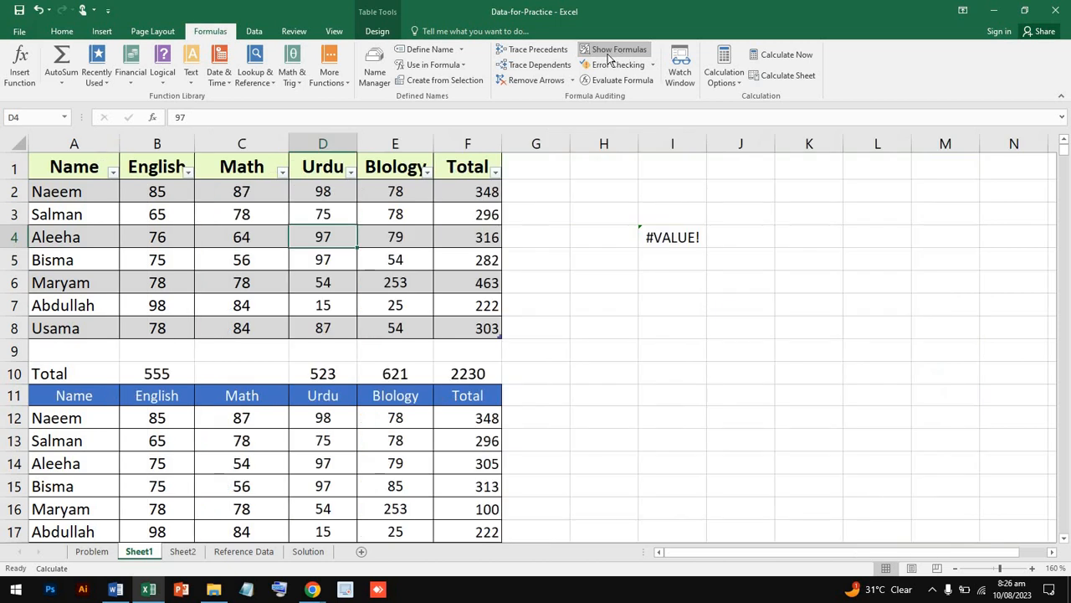
# Step: Trace the dependents of the Urdu mark in D7 and inspect the dependent Total formula in F7
pyautogui.click(344, 301)
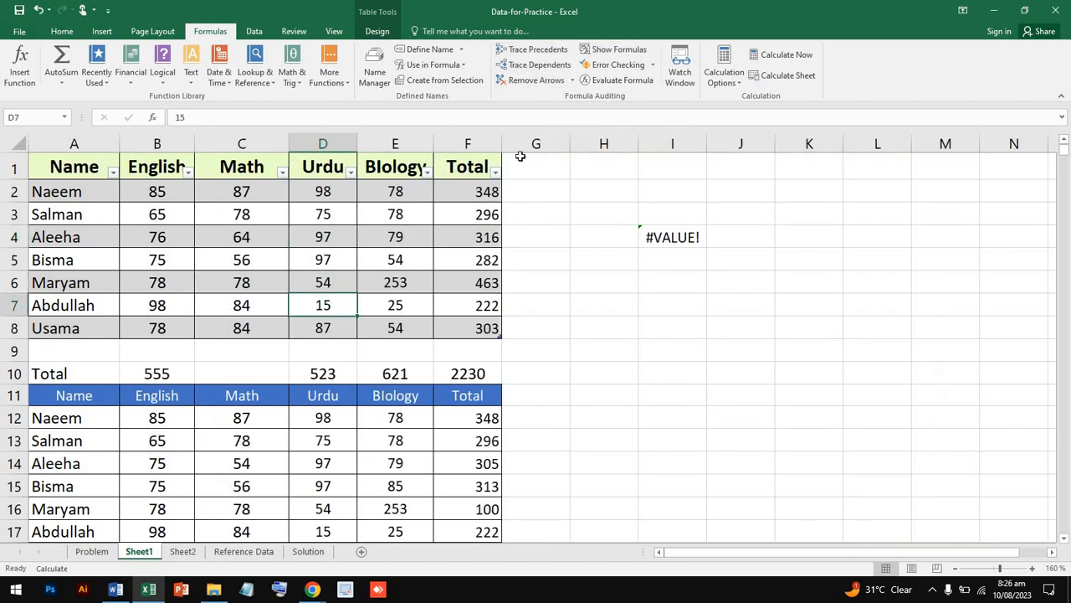
pyautogui.click(554, 67)
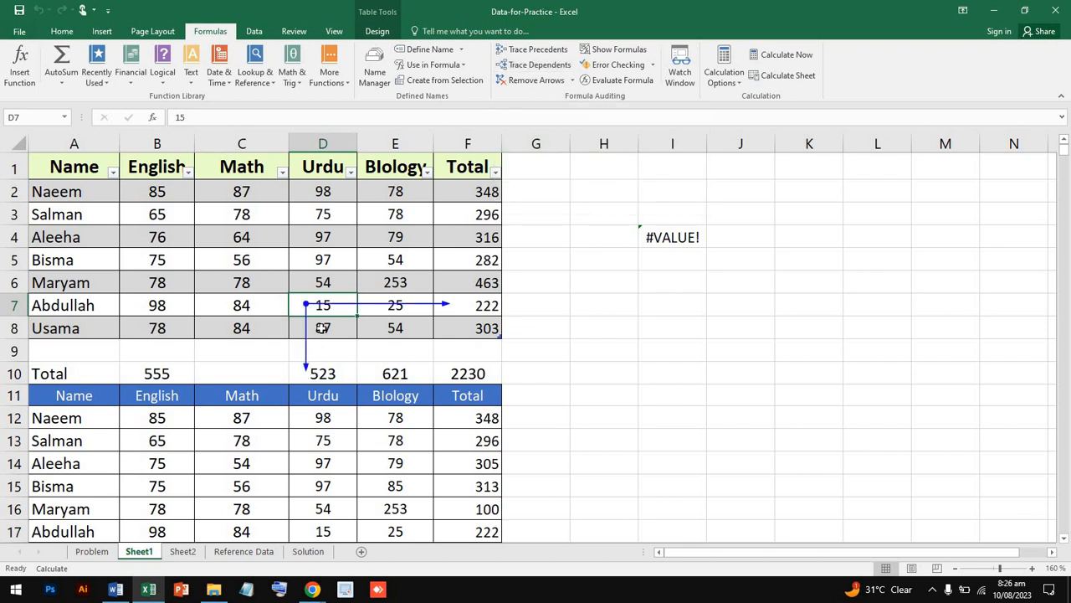
pyautogui.click(480, 316)
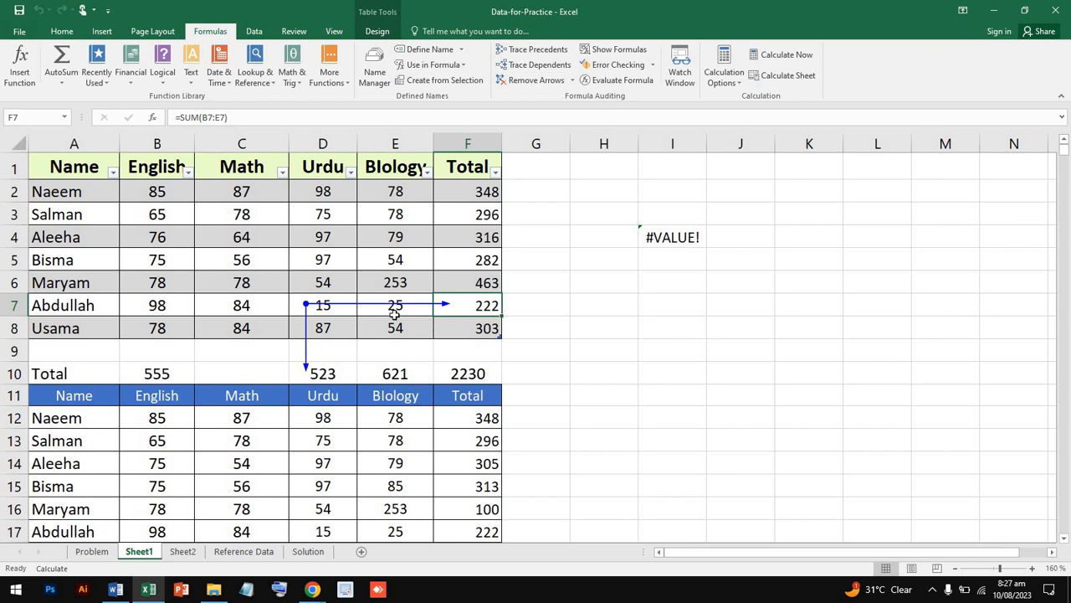
# Step: Remove the plus sign between FALSE() and C3:D3 in the formula in I4
pyautogui.click(682, 251)
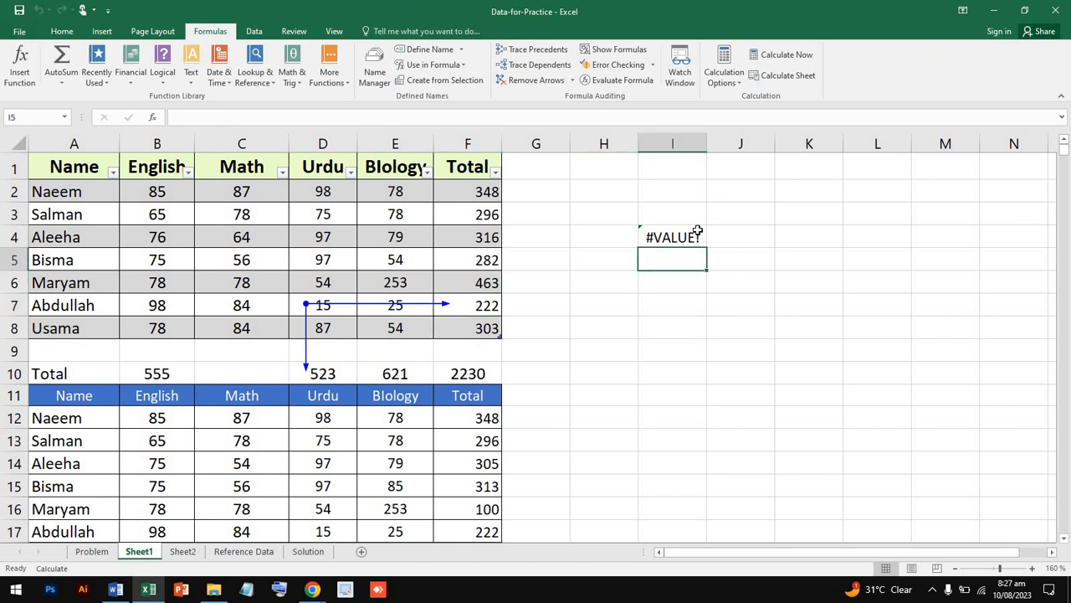
pyautogui.doubleClick(695, 237)
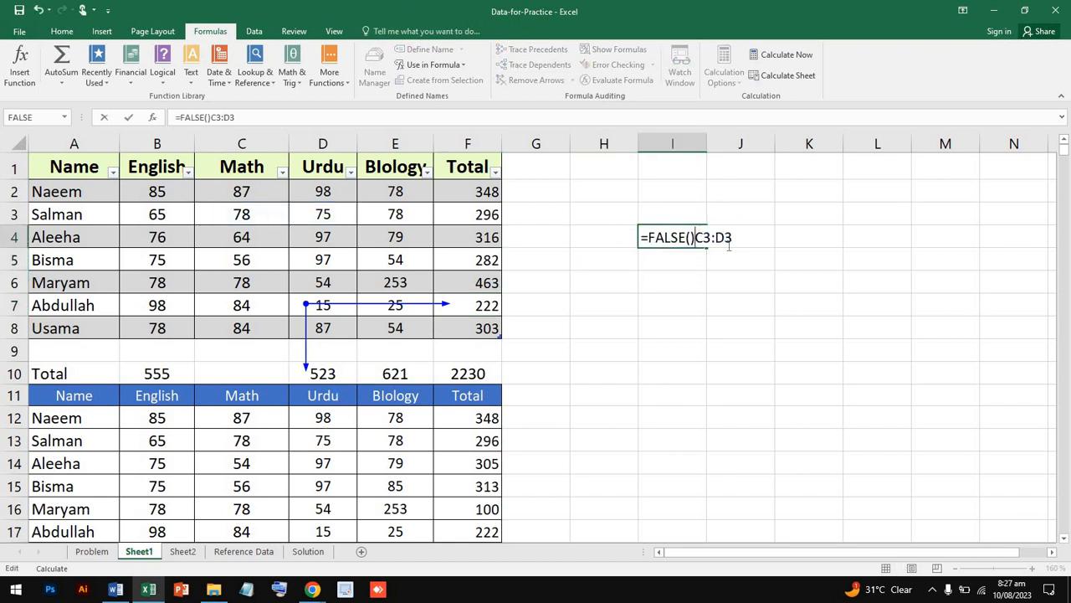